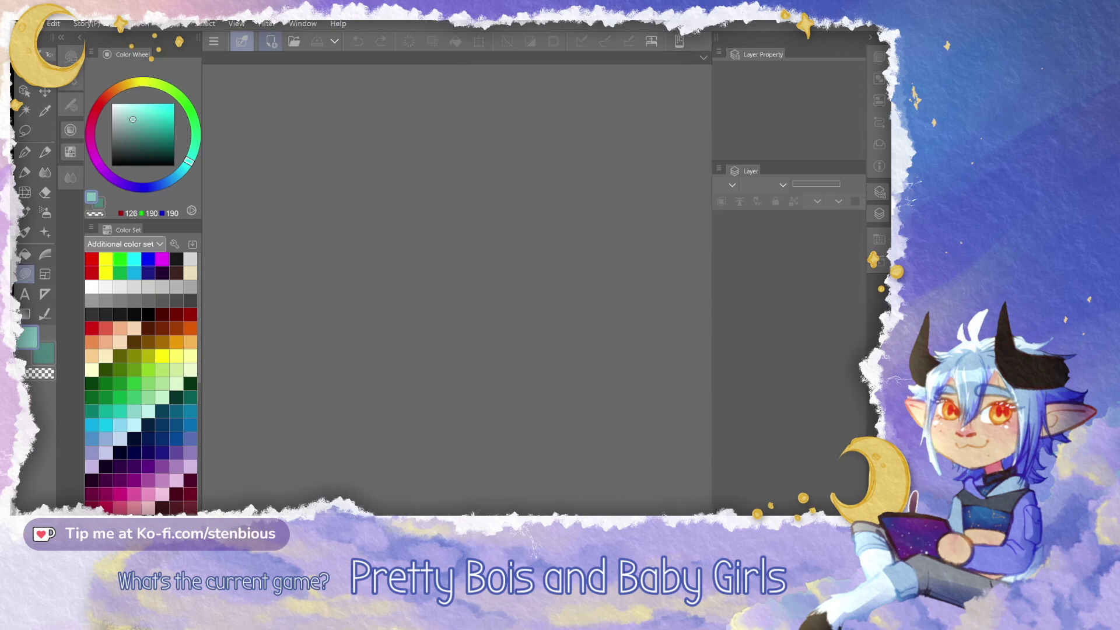
Create a new 1000 × 1000 pt canvas with cream paper, and set the drawing colour to dark brown and the secondary colour to cream
click(271, 41)
click(710, 53)
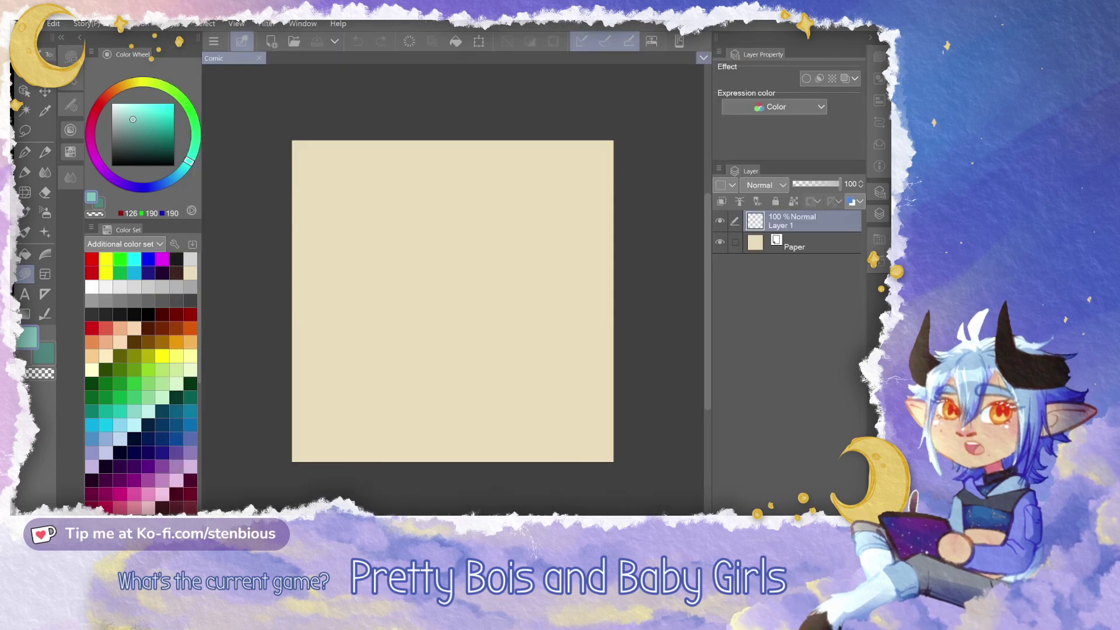
click(189, 270)
click(28, 337)
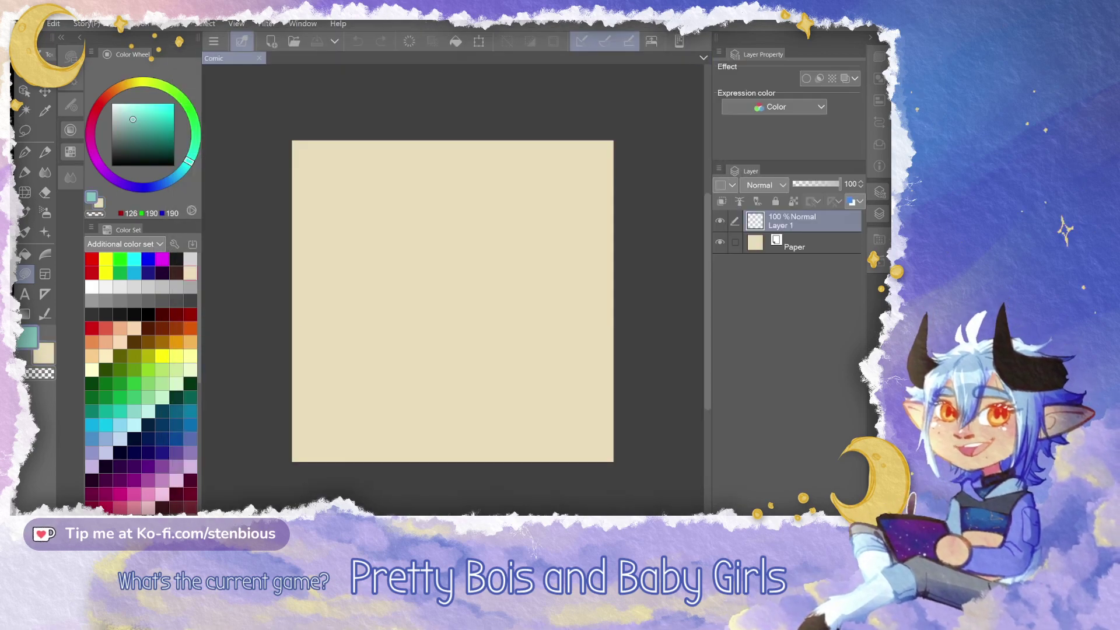
click(176, 273)
Select a Pencil tool brush for sketching, and free up canvas space by hiding the colour palettes, title bar and menu bar
click(45, 152)
click(71, 56)
click(169, 119)
click(80, 37)
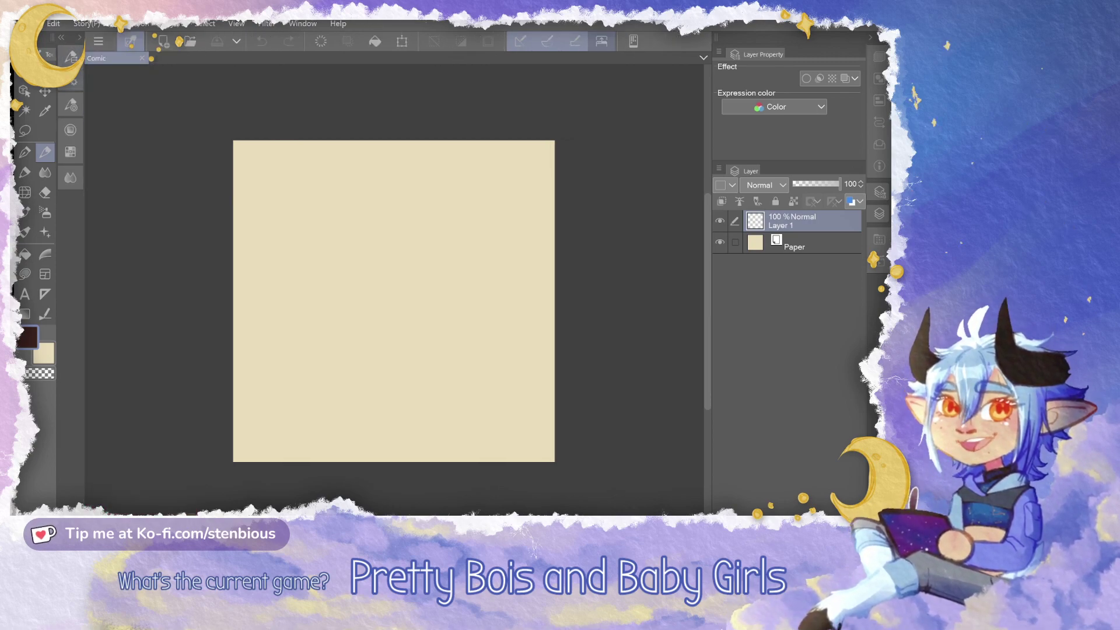
click(601, 41)
click(601, 28)
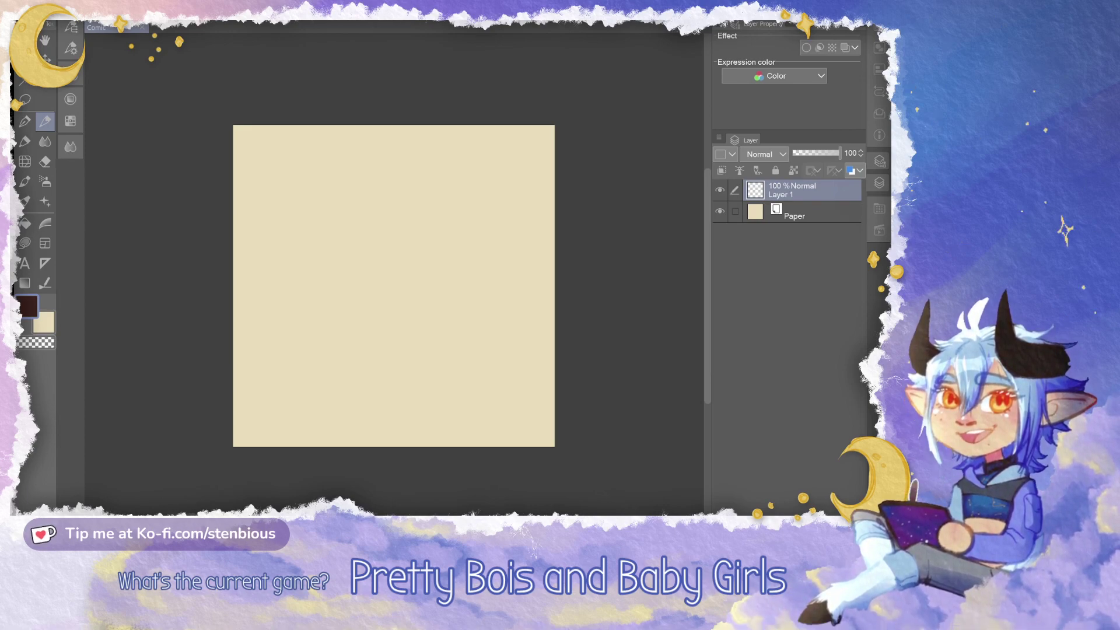
Set the canvas width to 1080 pt through Change Canvas Size
click(93, 14)
mouse_move(151, 57)
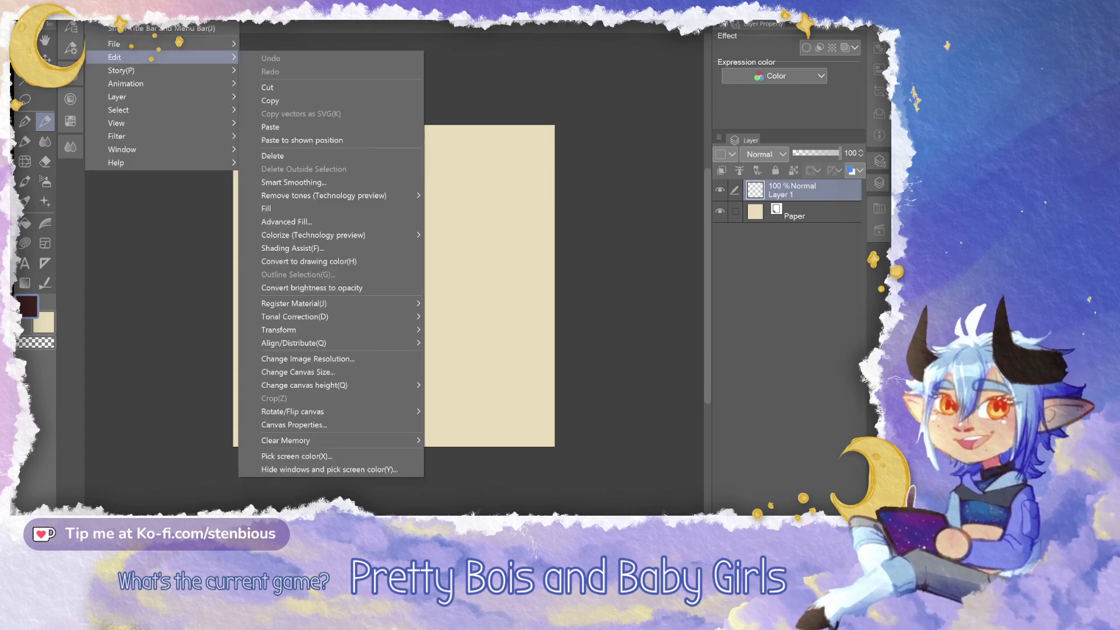
click(298, 372)
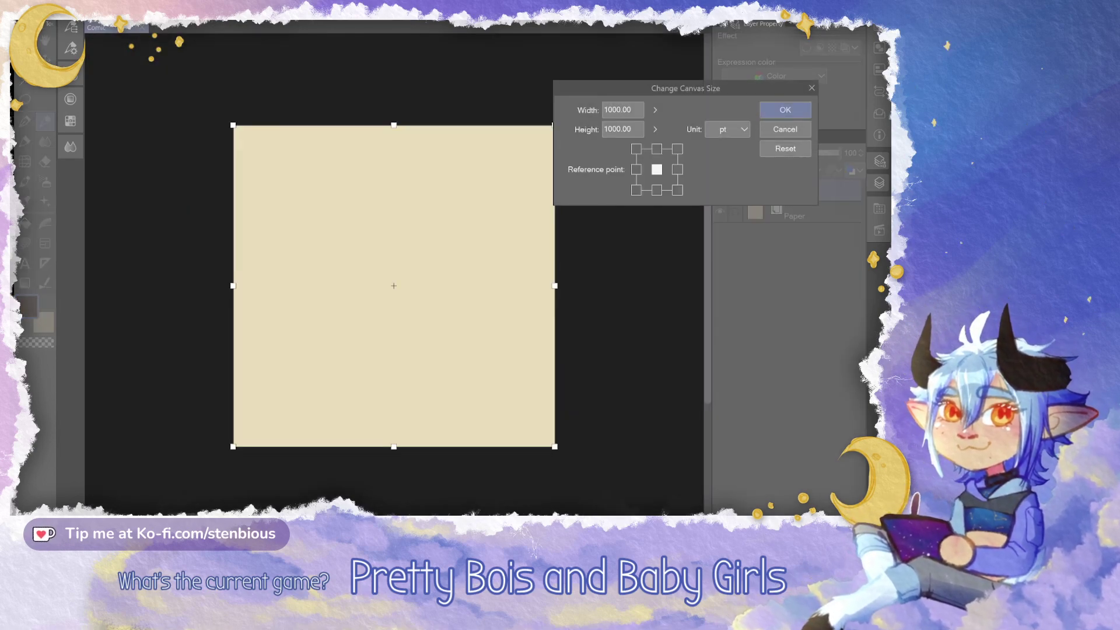
click(655, 110)
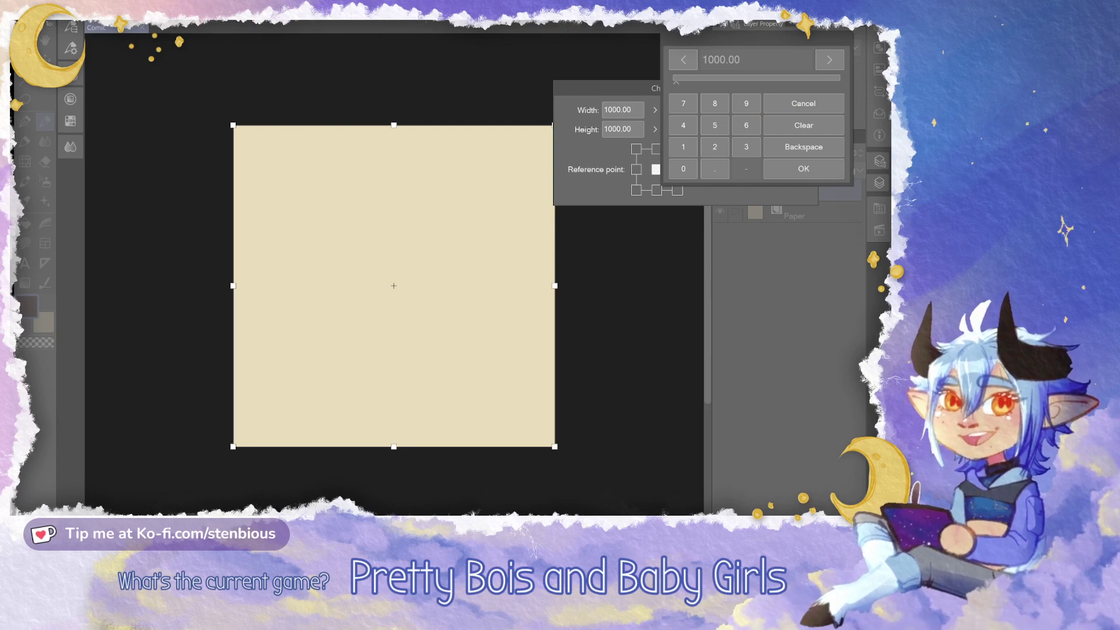
click(683, 147)
click(683, 168)
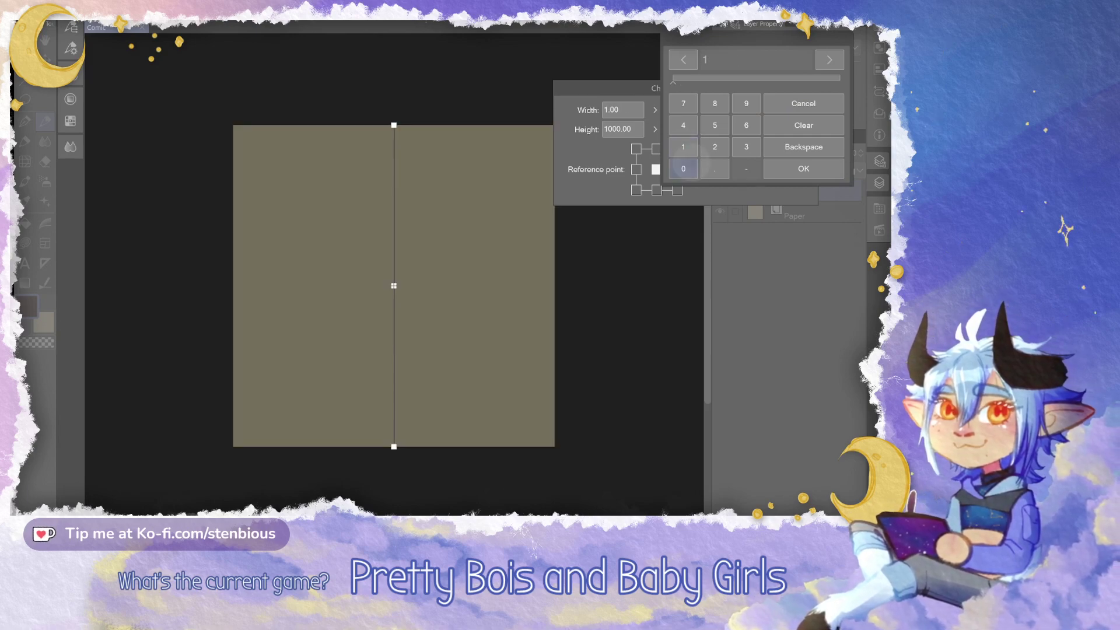
click(714, 103)
click(683, 169)
click(803, 168)
Set the canvas height to 1920 pt, keeping the centre reference point
click(622, 129)
click(688, 169)
click(750, 124)
click(719, 169)
click(688, 190)
click(808, 190)
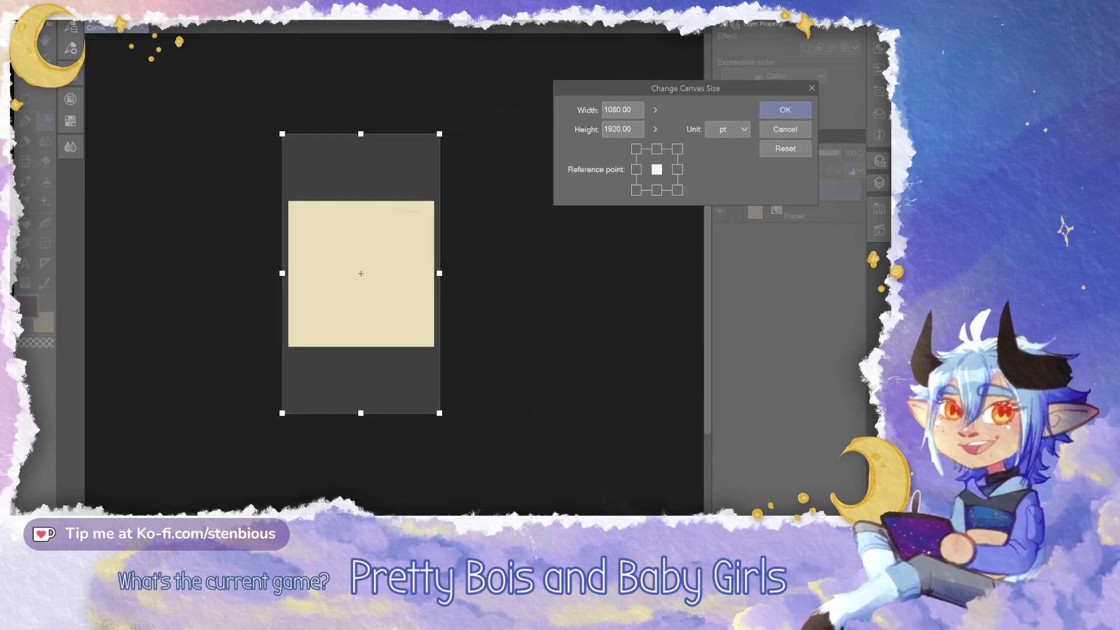
Lower the upper edge of the canvas frame to a height of 1654 pt and apply the new canvas size
drag(348, 133, 352, 171)
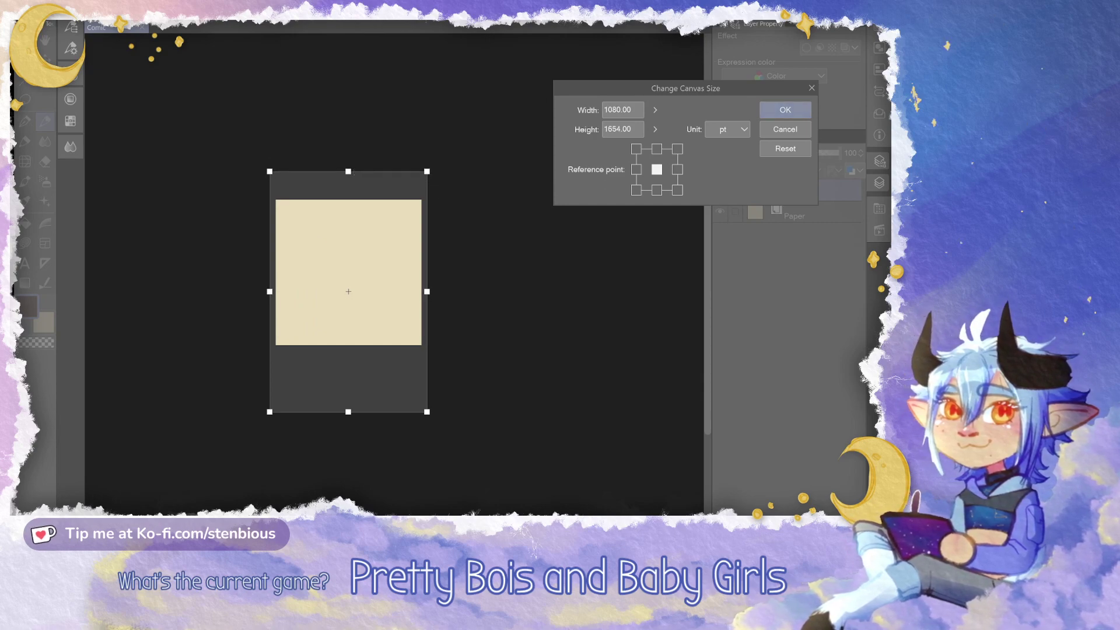
click(784, 110)
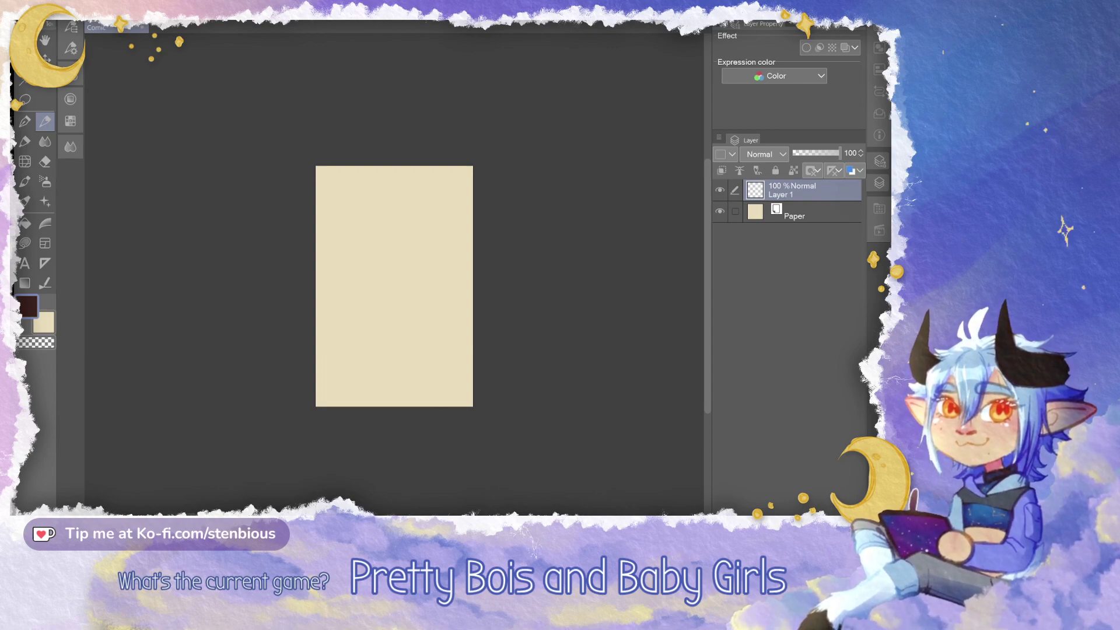
scroll(415, 258, up, 3)
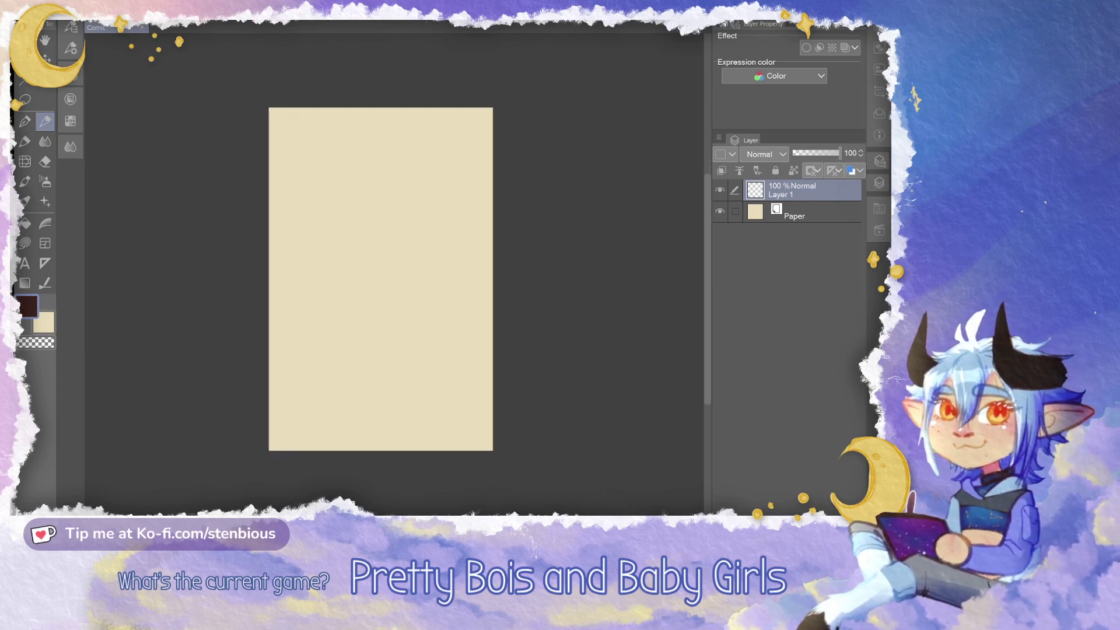
Adjust the image scale through Change Image Resolution and apply it
click(95, 14)
mouse_move(114, 45)
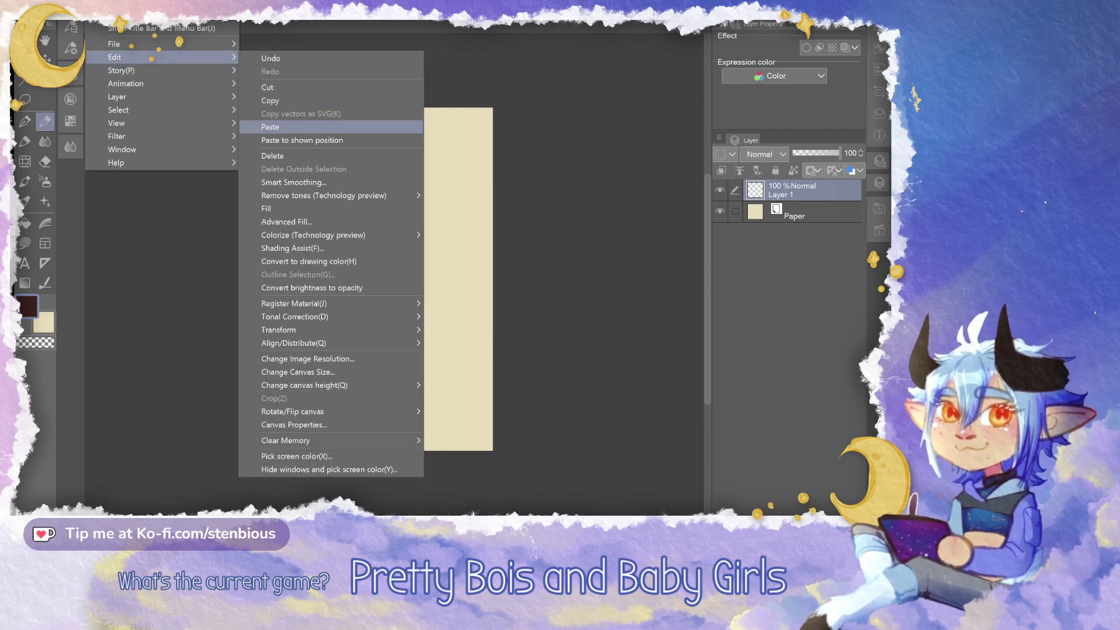
click(307, 359)
click(254, 400)
click(347, 458)
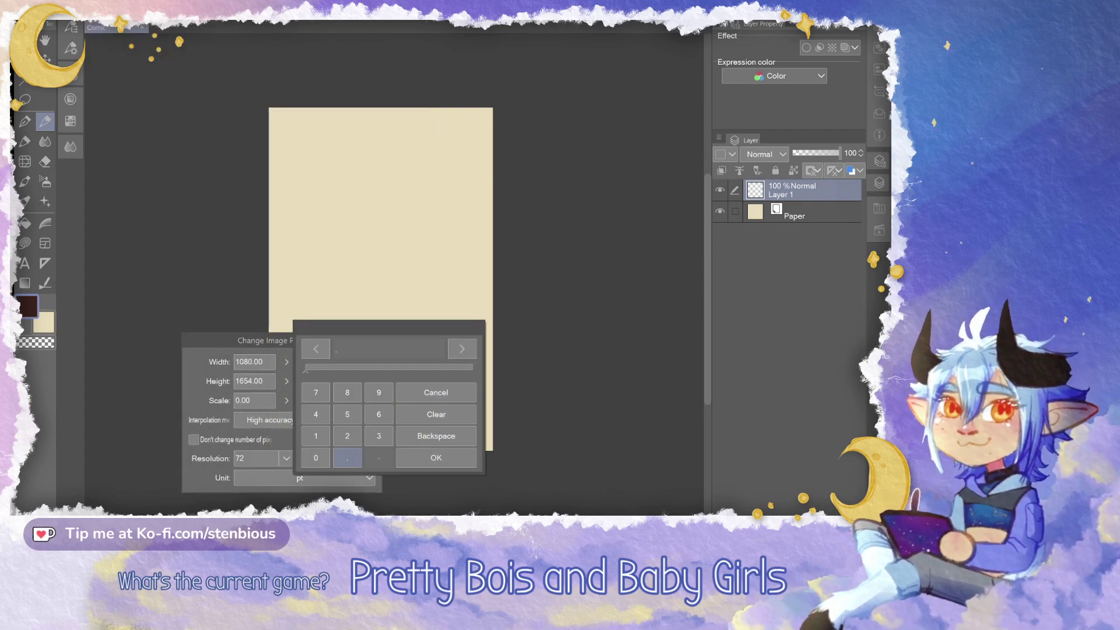
click(436, 457)
click(350, 358)
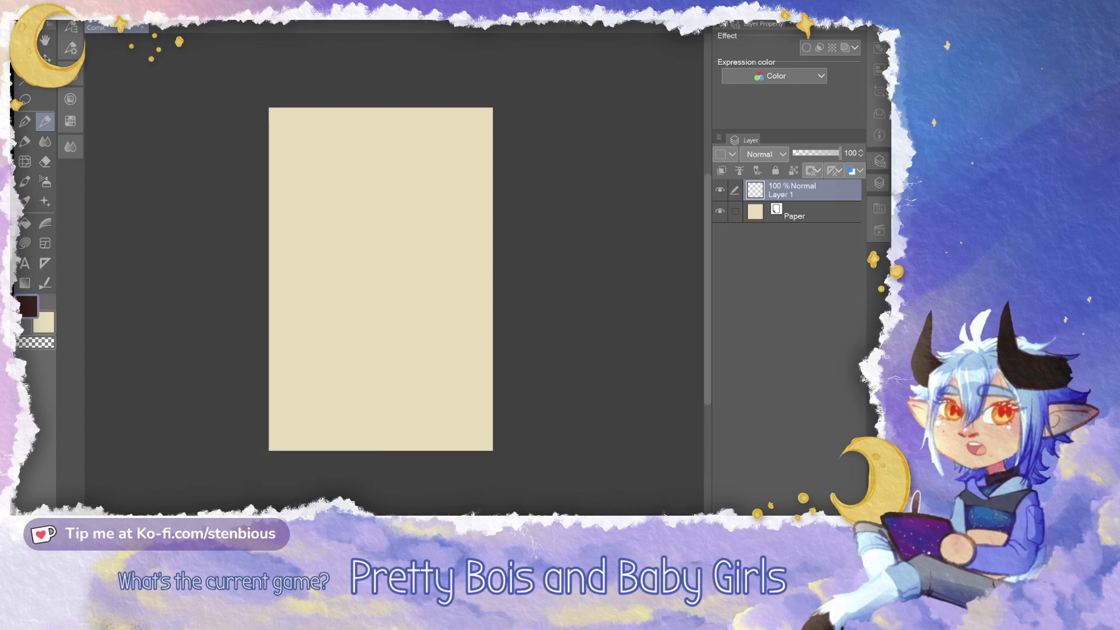
scroll(338, 266, up, 2)
Start saving the canvas and choose the Fanart folder inside the Clip Studio Paint folder as the location
click(95, 13)
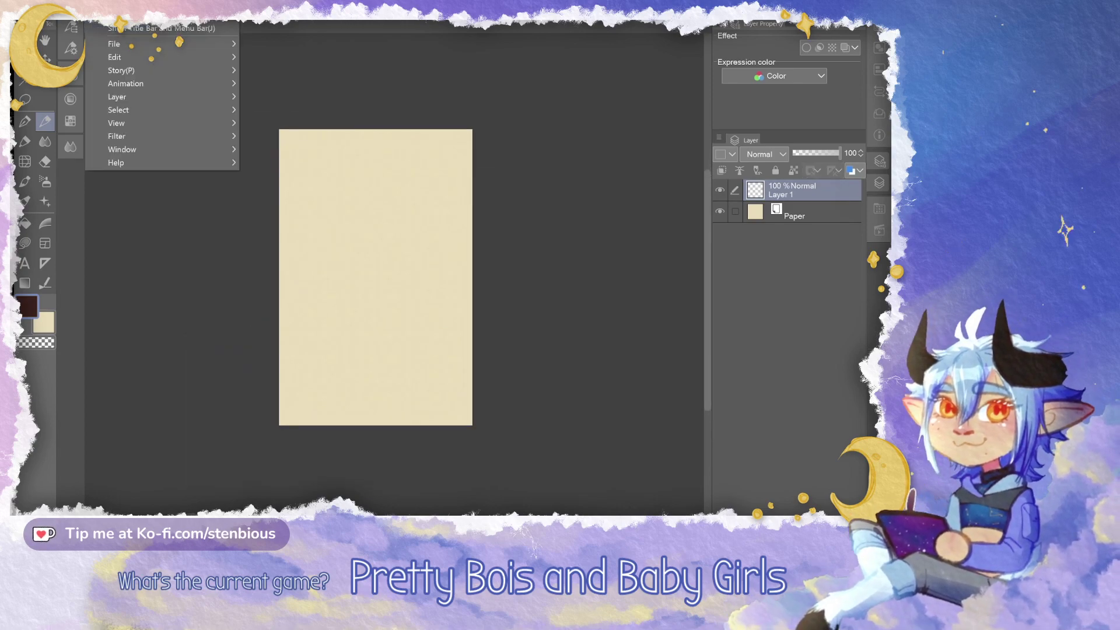
key(Escape)
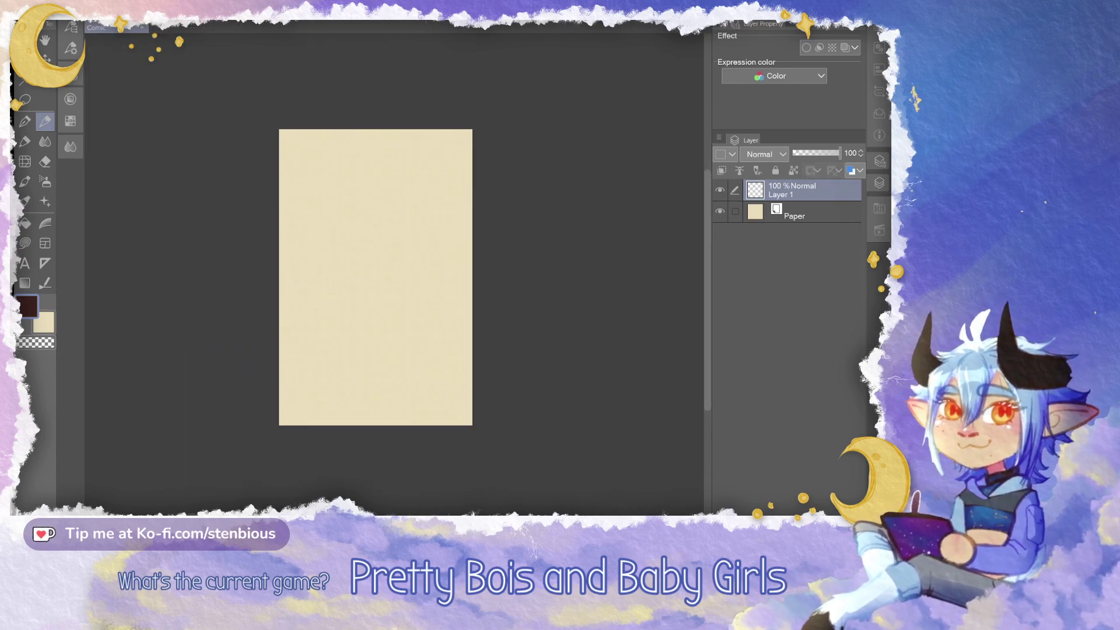
key(ctrl+s)
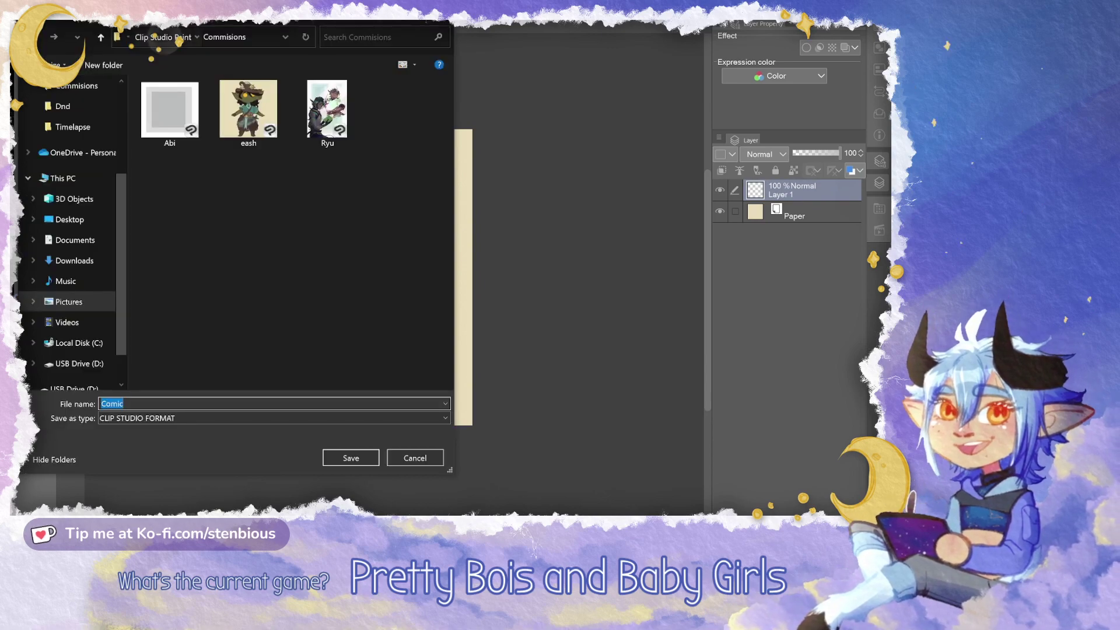
click(166, 38)
double_click(249, 191)
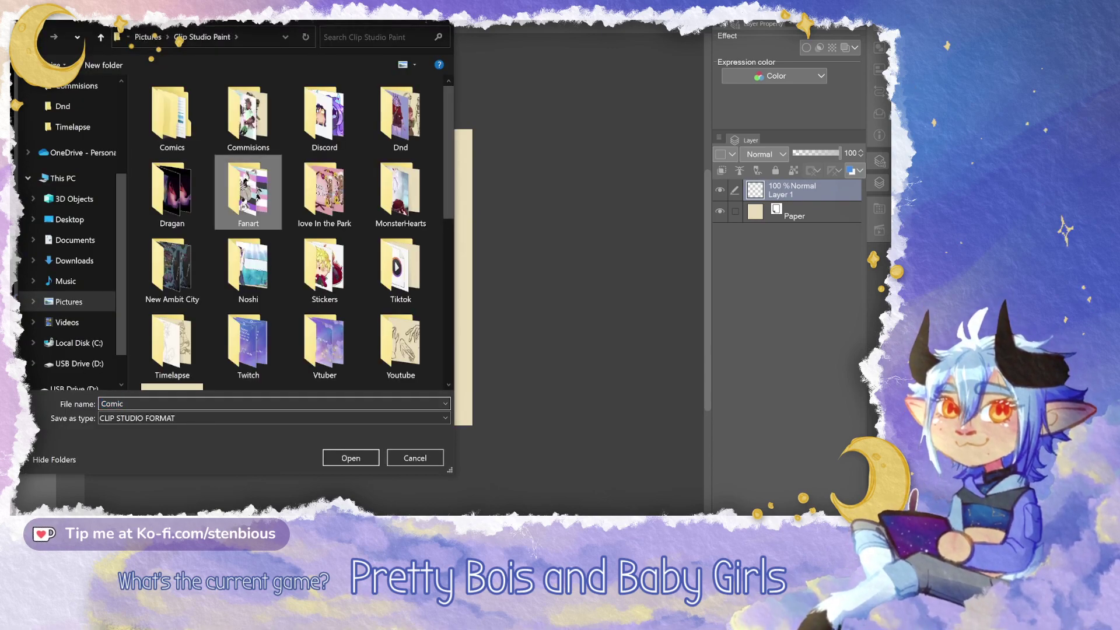
click(254, 405)
click(247, 400)
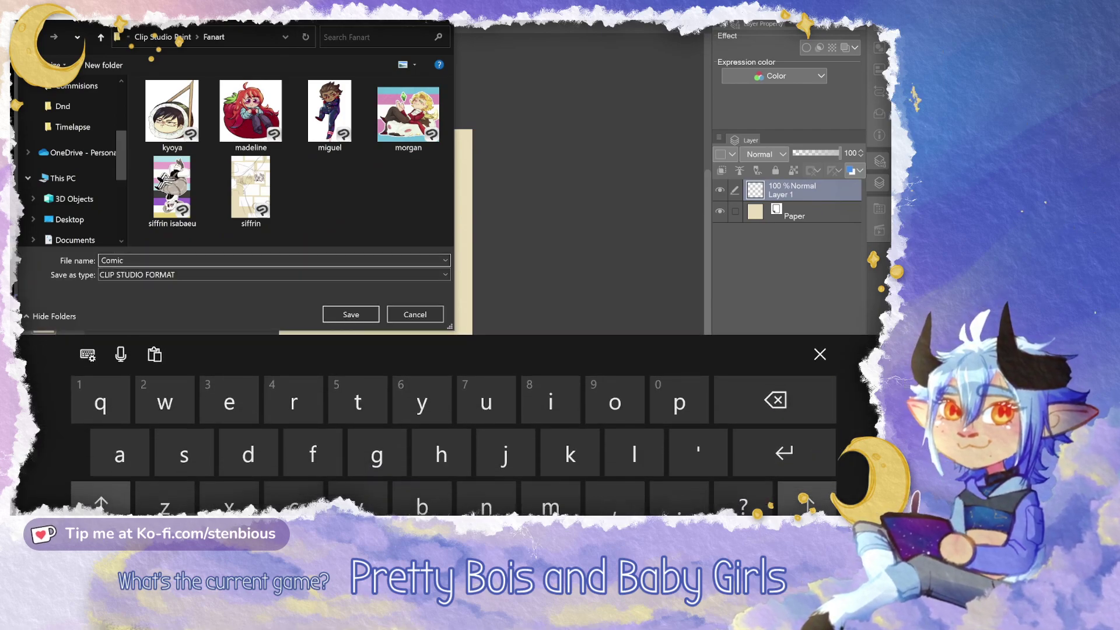
Name the file Chilchuck and save it in CLIP STUDIO FORMAT
key(BackSpace)
key(BackSpace)
key(BackSpace)
key(BackSpace)
key(BackSpace)
text(S)
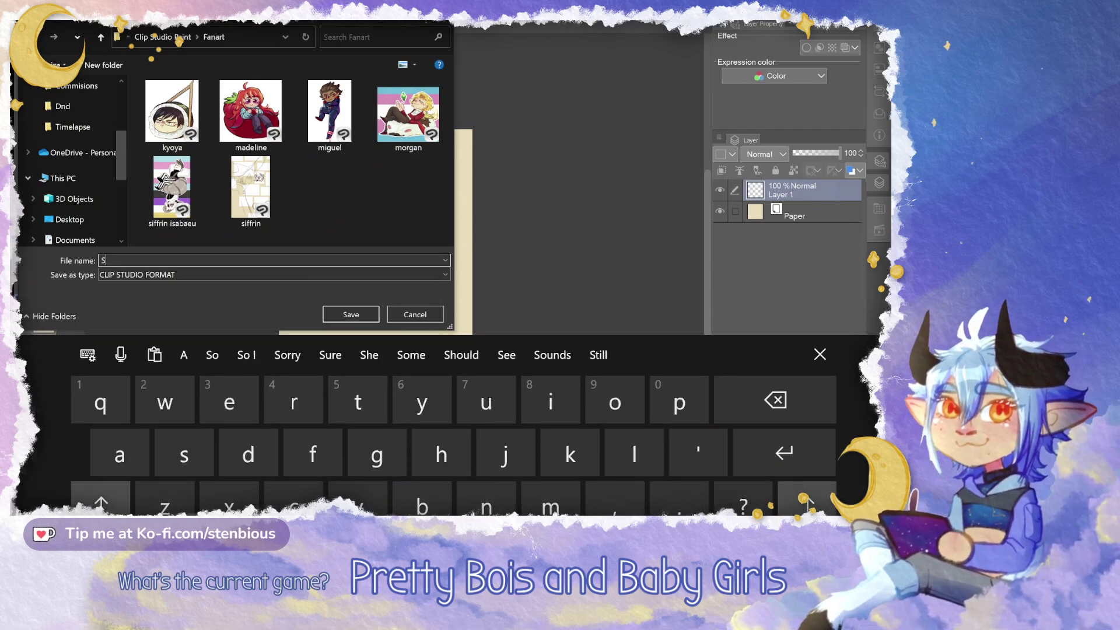
key(BackSpace)
text(Chilchuck)
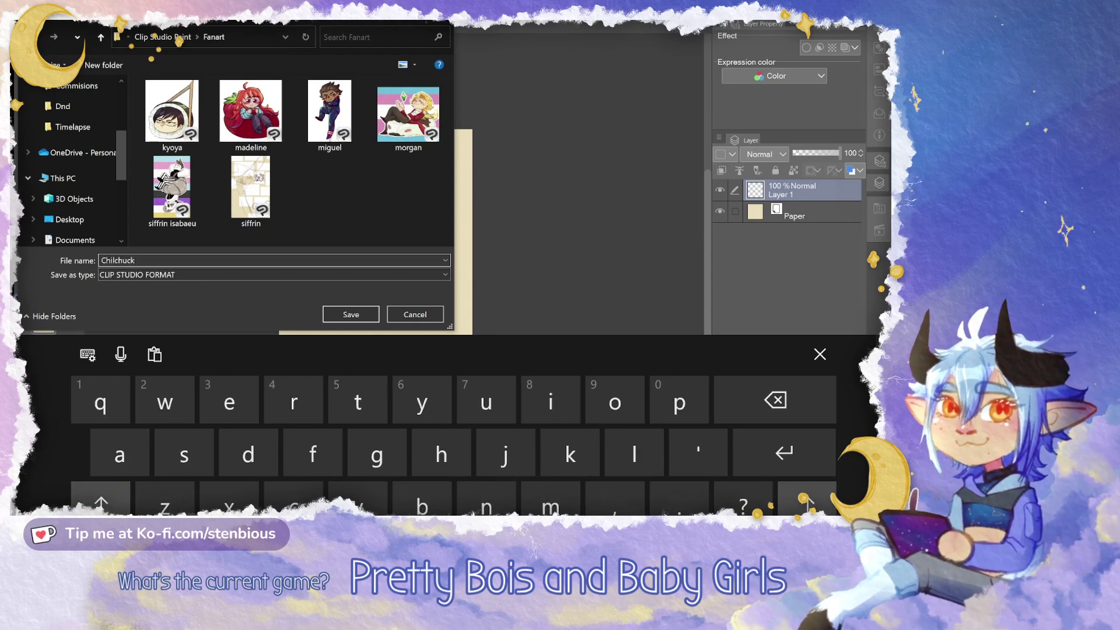
key(Return)
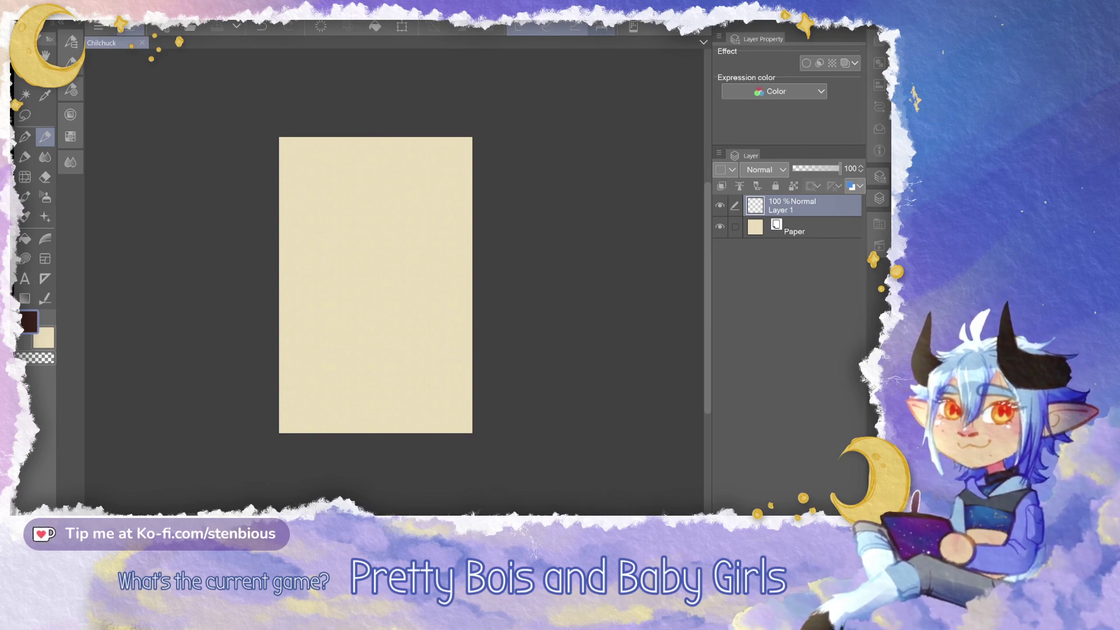
Hide the title and menu bars again and enlarge the blank page to fill the height of the workspace
key(shift+Tab)
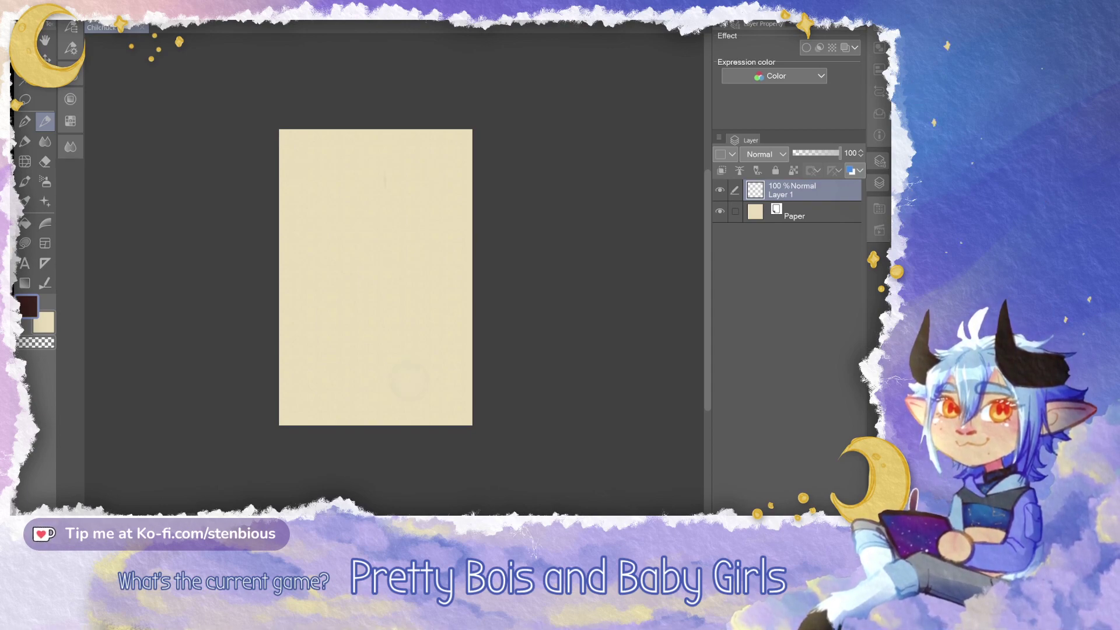
scroll(398, 303, up, 2)
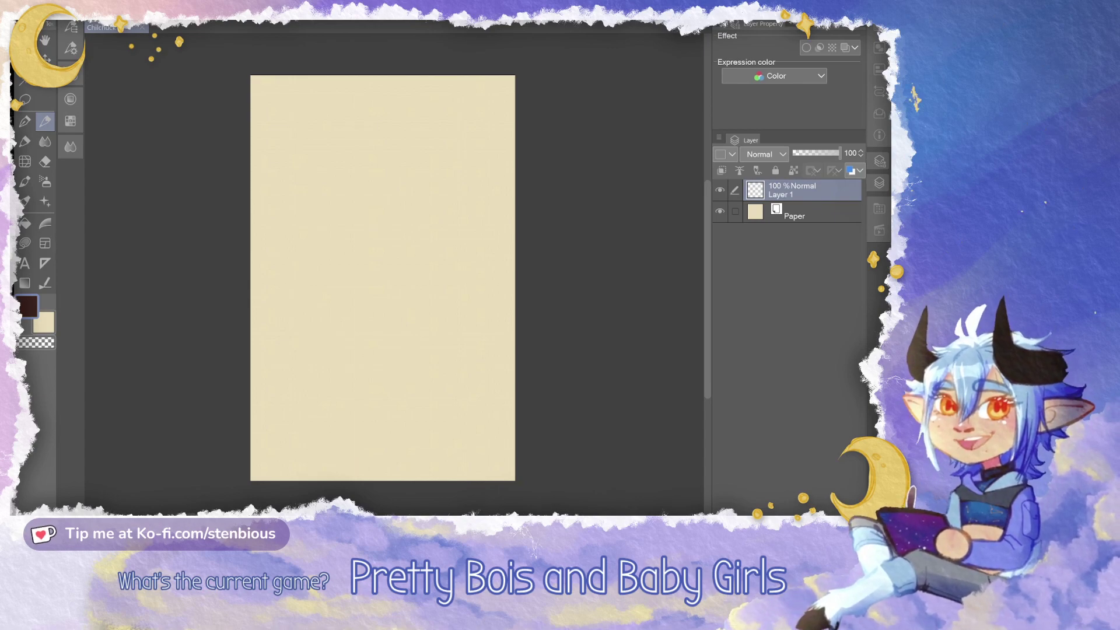
click(95, 12)
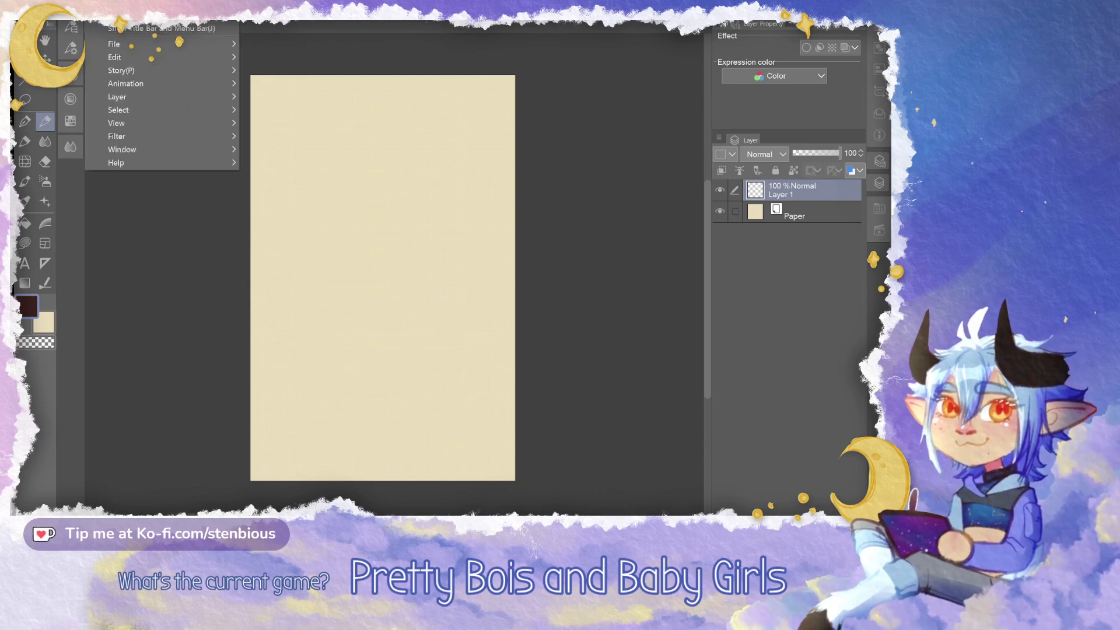
mouse_move(123, 43)
mouse_move(291, 225)
click(431, 225)
drag(412, 223, 456, 229)
scroll(502, 387, up, 1)
drag(502, 387, 486, 385)
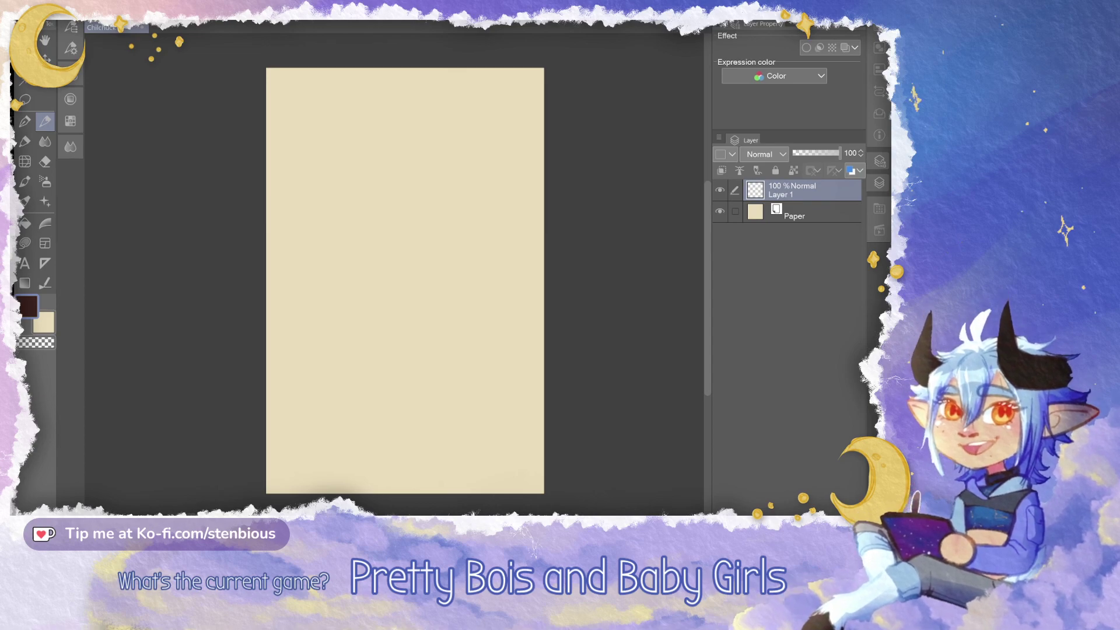
Sketch rough horizontal guide lines across the page near its upper and lower edges, and set Layer 1's opacity to 48%
mouse_move(253, 88)
mouse_down()
mouse_move(554, 87)
mouse_move(248, 92)
mouse_move(499, 93)
mouse_up()
mouse_move(552, 463)
mouse_down()
mouse_move(299, 456)
mouse_move(587, 447)
mouse_move(210, 456)
mouse_move(609, 438)
mouse_up()
mouse_move(260, 97)
mouse_down()
mouse_move(541, 102)
mouse_move(262, 94)
mouse_up()
drag(262, 94, 676, 95)
drag(839, 153, 814, 153)
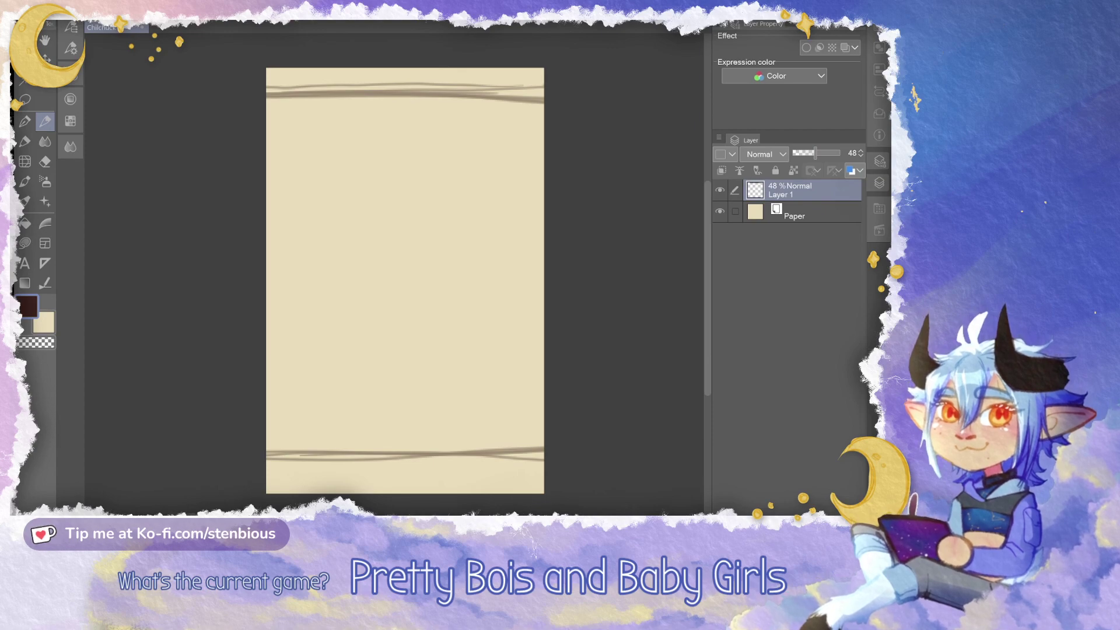
Add a new layer above the guides and sketch a rough head circle with light inner strokes in the page's upper part
key(ctrl+shift+n)
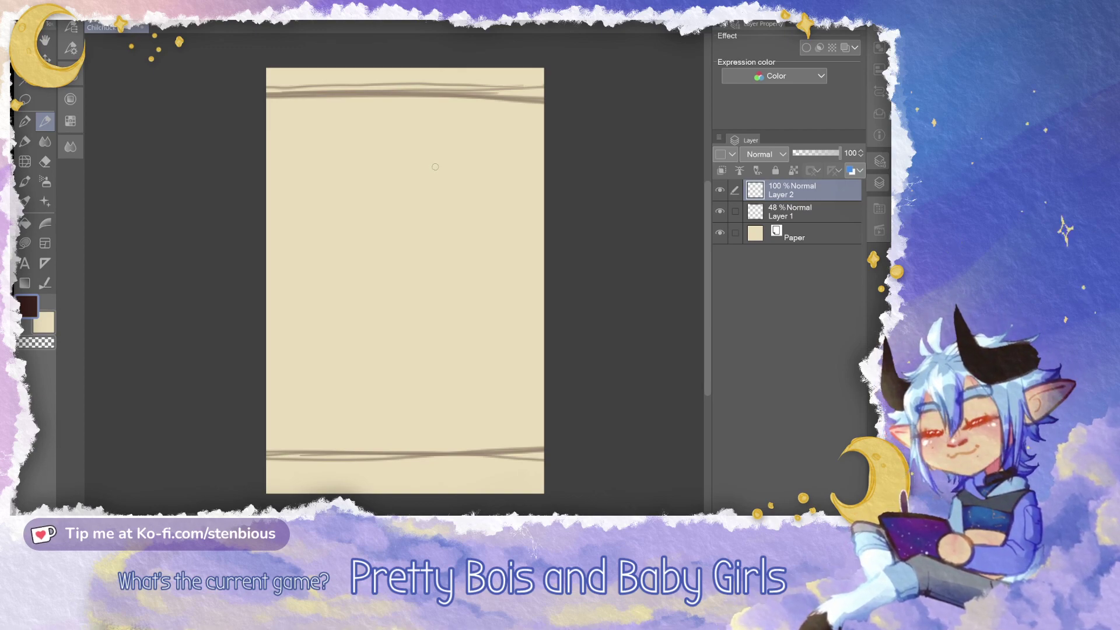
mouse_move(423, 154)
mouse_down()
mouse_move(410, 141)
mouse_move(453, 139)
mouse_move(419, 128)
mouse_move(470, 168)
mouse_up()
drag(369, 199, 382, 226)
drag(351, 174, 374, 225)
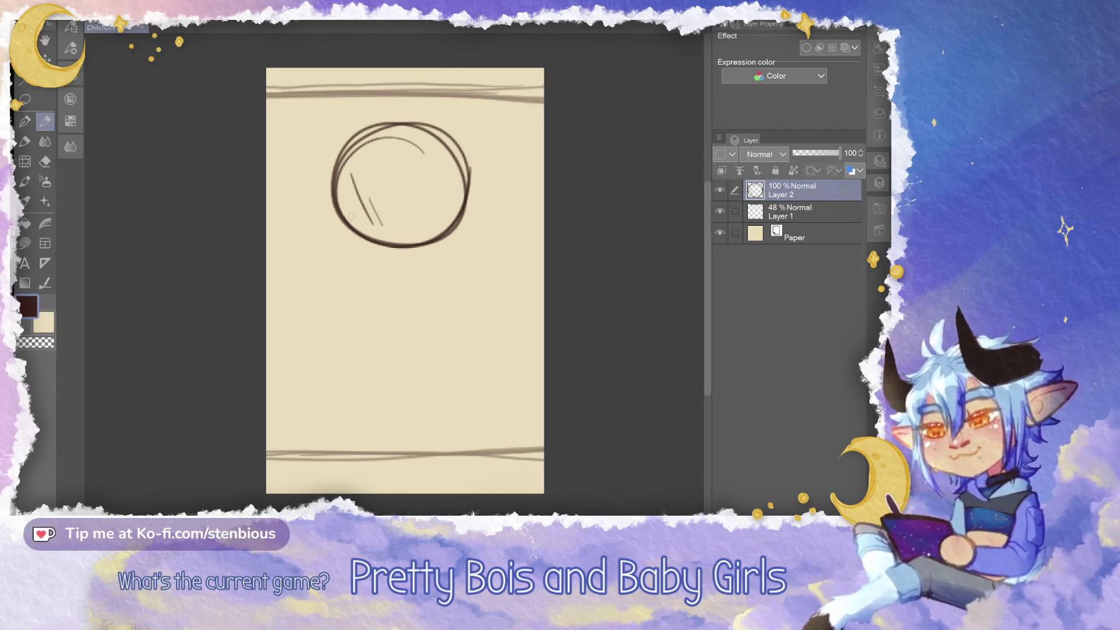
Sketch the slanted face guide lines inside the head circle, and add narrow eyes with slanted brows above them
drag(370, 169, 404, 253)
mouse_move(373, 186)
mouse_down()
mouse_move(386, 229)
mouse_move(443, 223)
mouse_up()
drag(354, 243, 458, 215)
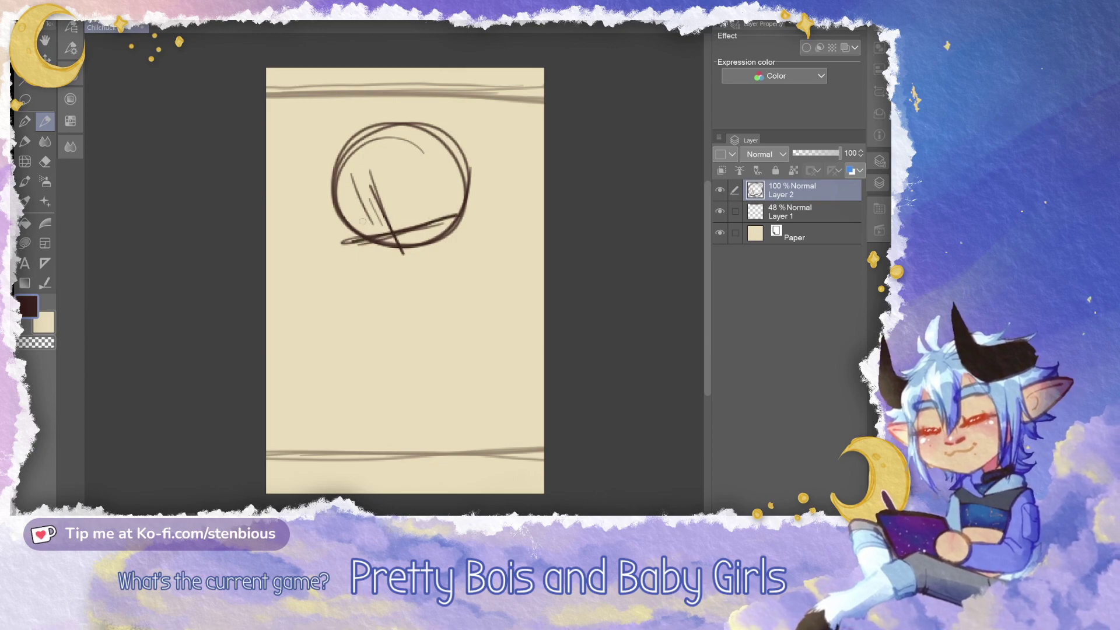
mouse_move(355, 221)
mouse_down()
mouse_move(439, 200)
mouse_move(404, 213)
mouse_move(438, 201)
mouse_up()
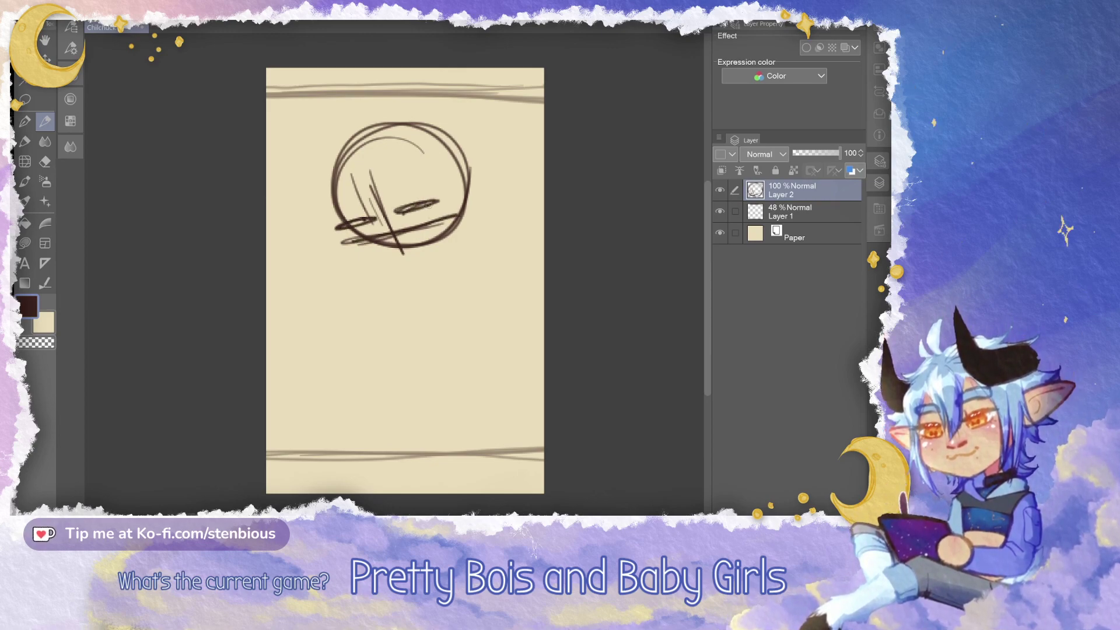
drag(337, 214, 421, 184)
Sketch a short mouth line below the face guides and draw the lower jaw and chin outline beneath the head circle
drag(391, 258, 406, 255)
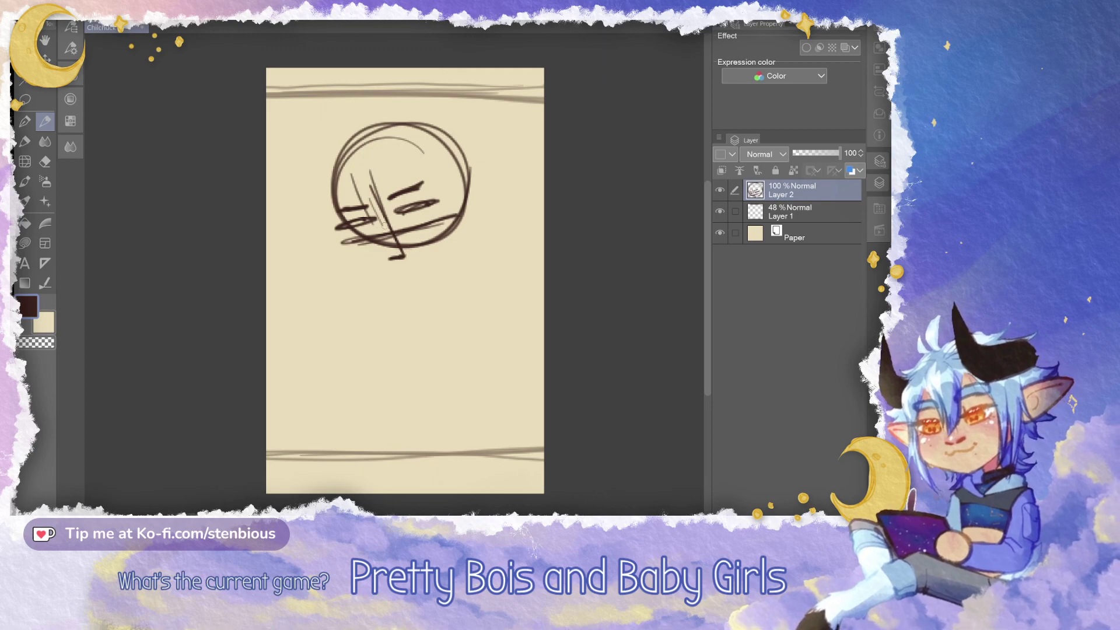
key(ctrl+z)
drag(385, 258, 419, 260)
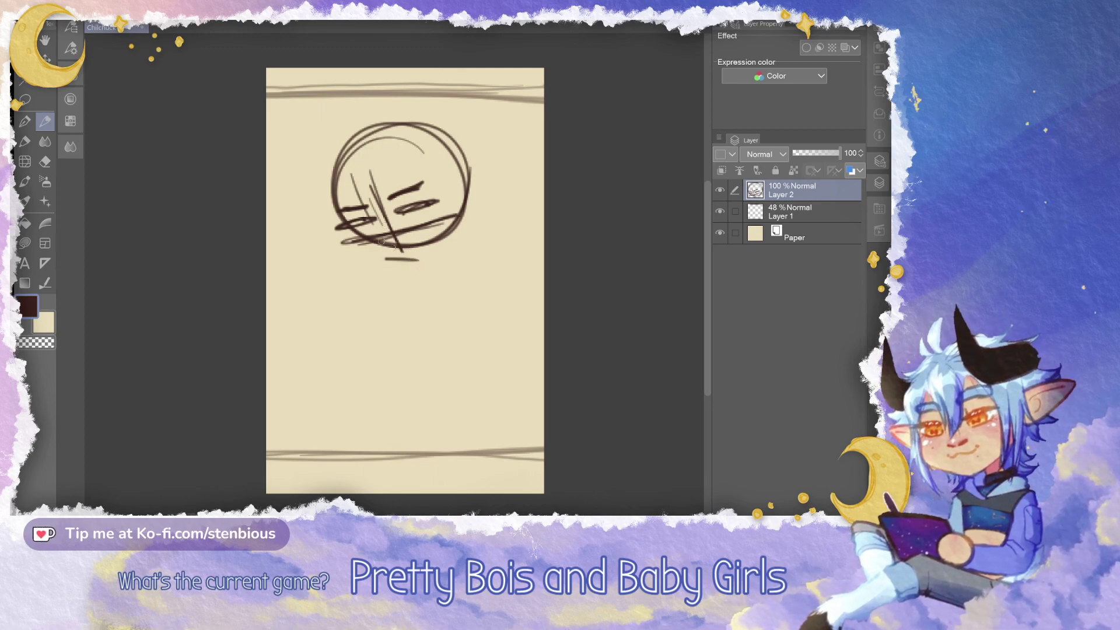
drag(331, 208, 379, 269)
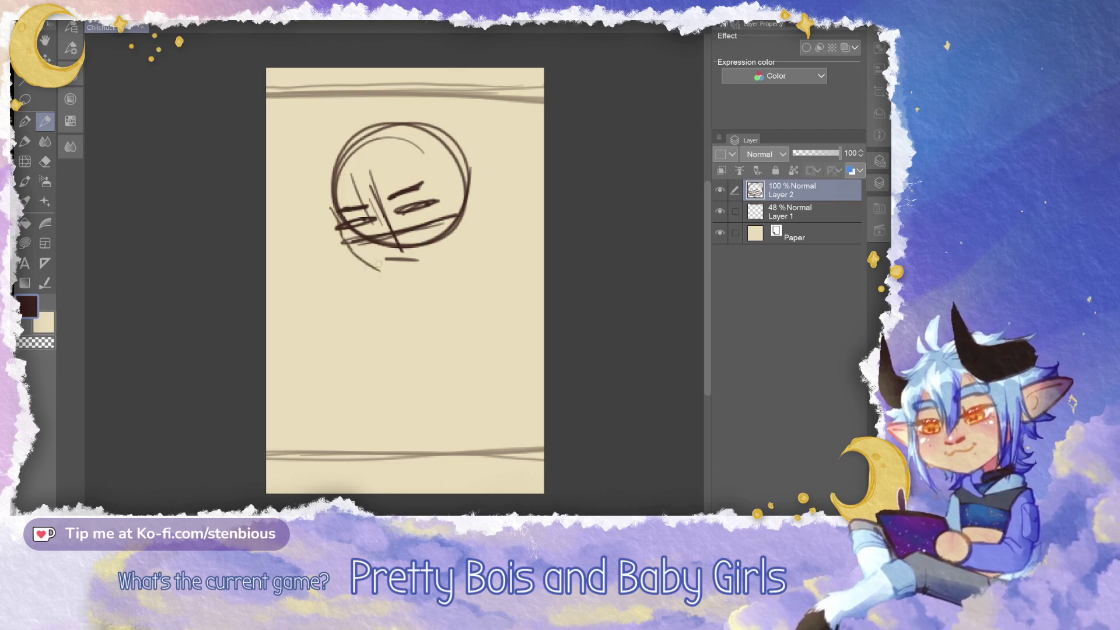
mouse_move(340, 230)
mouse_down()
mouse_move(392, 272)
mouse_move(435, 259)
mouse_move(455, 233)
mouse_up()
mouse_move(427, 268)
mouse_down()
mouse_move(455, 223)
mouse_move(452, 237)
mouse_move(460, 219)
mouse_up()
mouse_move(421, 271)
mouse_down()
mouse_move(462, 212)
mouse_move(458, 184)
mouse_move(468, 224)
mouse_move(474, 155)
mouse_move(464, 228)
mouse_up()
Add the large near ear with inner ear lines and a narrow far ear on the opposite side of the head
mouse_move(465, 161)
mouse_down()
mouse_move(463, 215)
mouse_move(459, 203)
mouse_up()
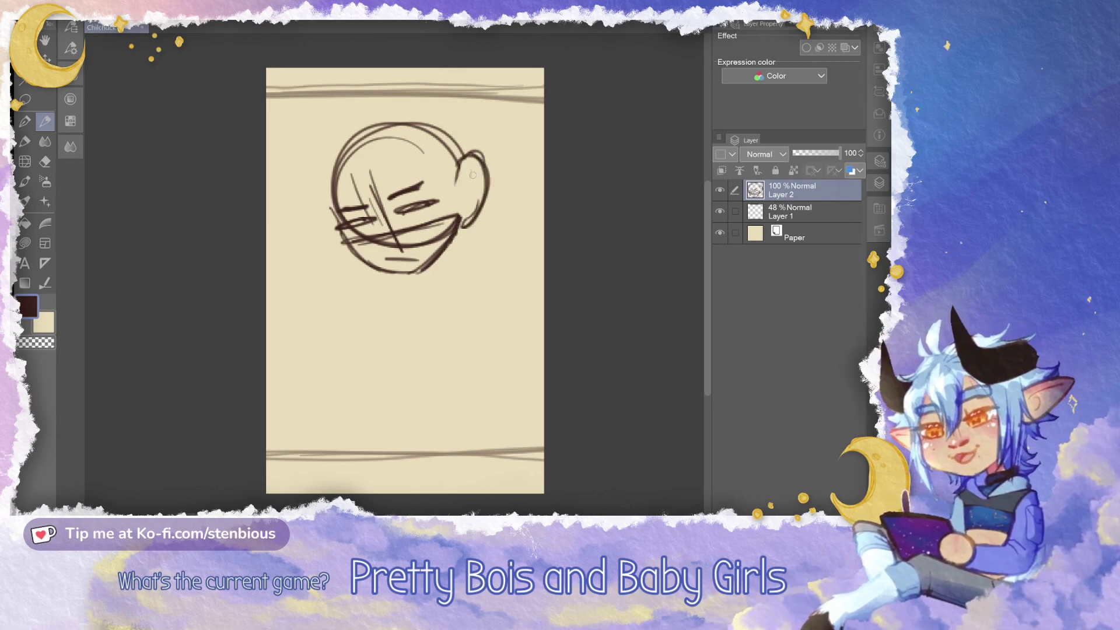
mouse_move(477, 159)
mouse_down()
mouse_move(479, 190)
mouse_move(461, 217)
mouse_move(465, 178)
mouse_up()
drag(332, 193, 353, 248)
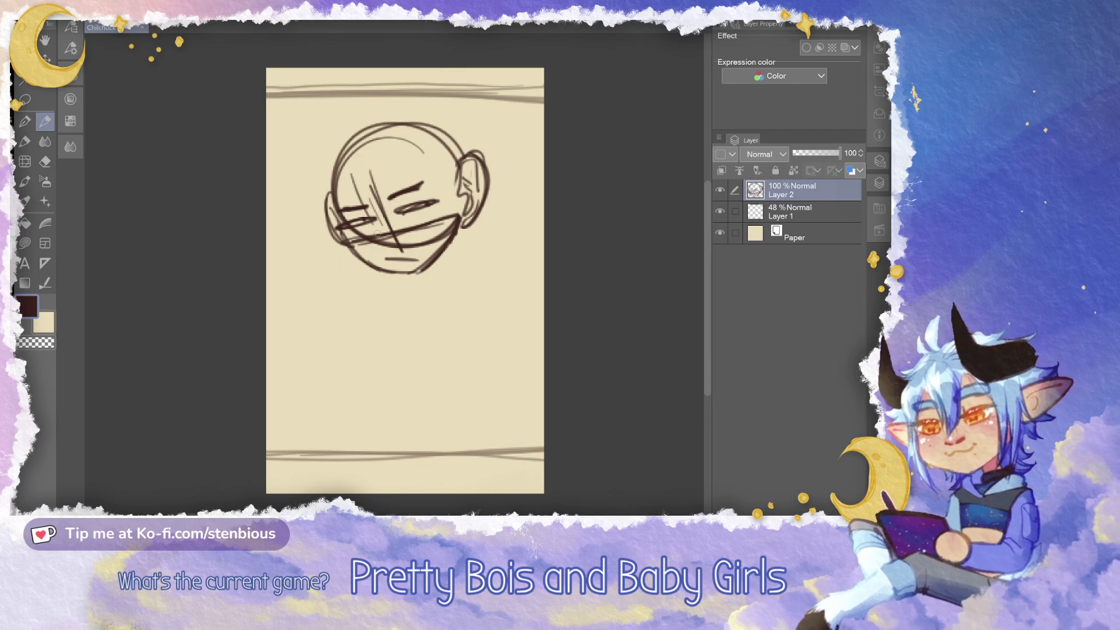
Clear the construction lines from the face, thicken the brow, add an under-eye line, rework the mouth and mark the near cheek
mouse_move(373, 230)
mouse_down()
mouse_move(444, 215)
mouse_move(384, 222)
mouse_move(376, 196)
mouse_move(385, 208)
mouse_move(382, 200)
mouse_move(428, 178)
mouse_up()
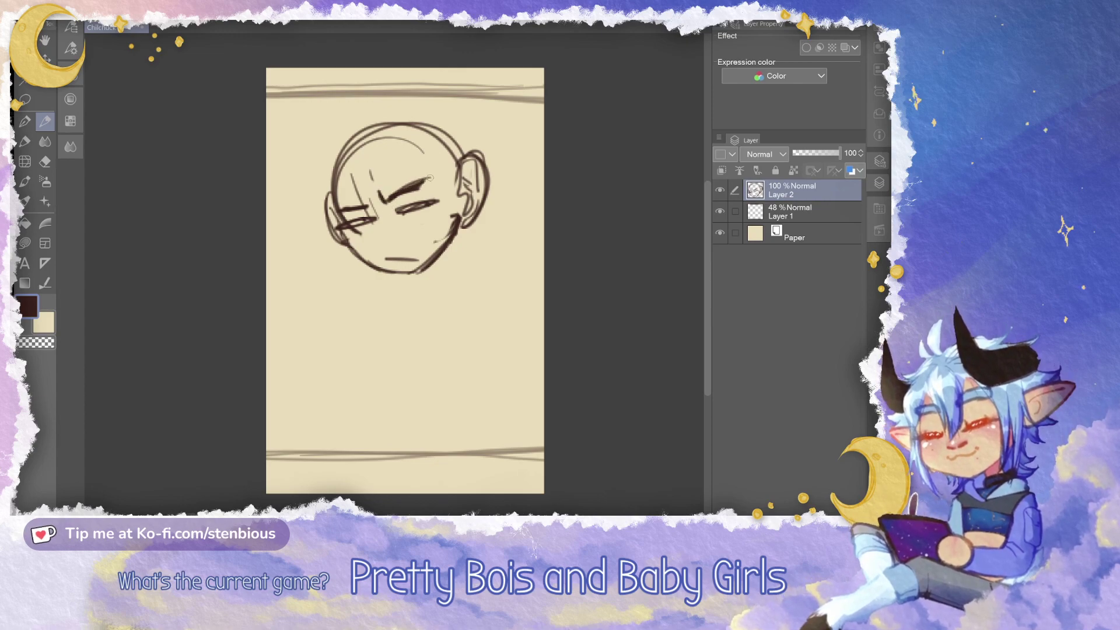
drag(400, 221, 416, 216)
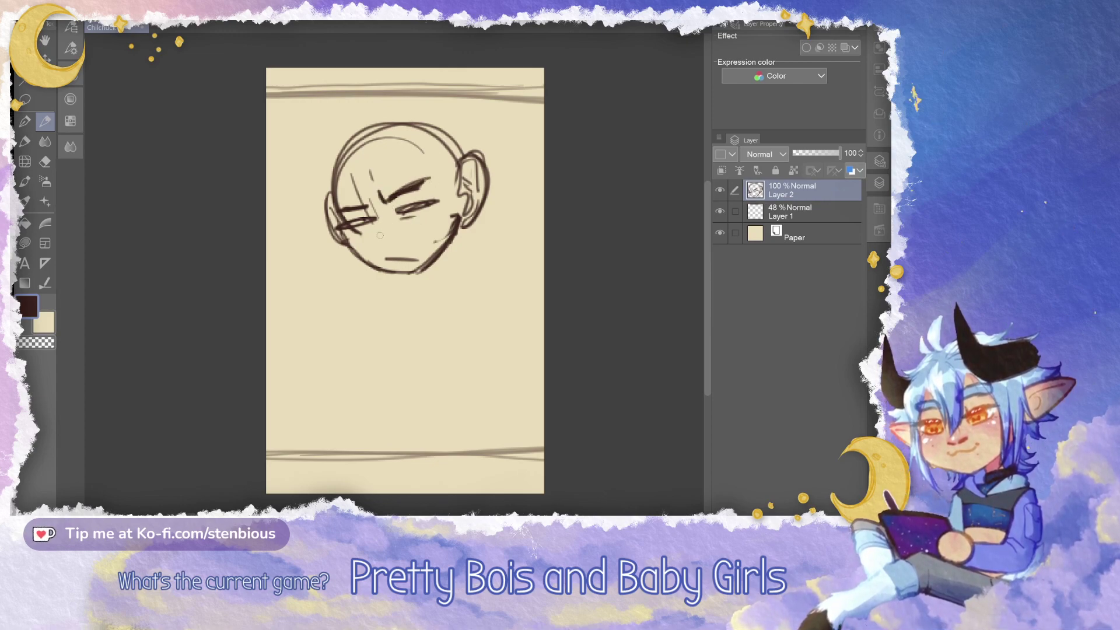
drag(382, 262, 416, 268)
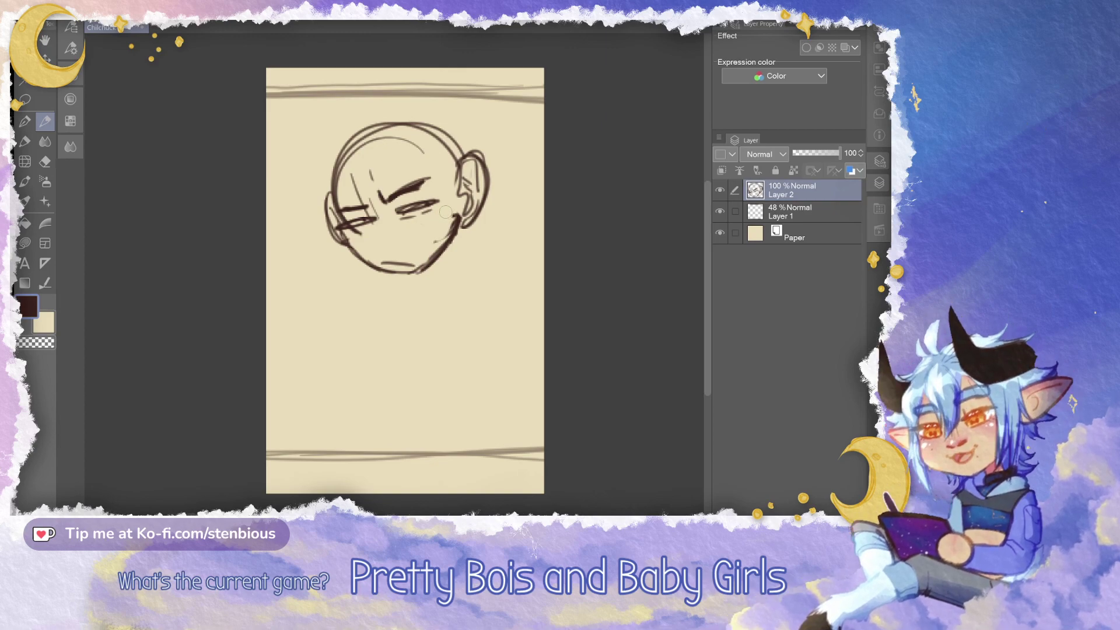
mouse_move(439, 218)
mouse_down()
mouse_move(454, 206)
mouse_move(450, 218)
mouse_up()
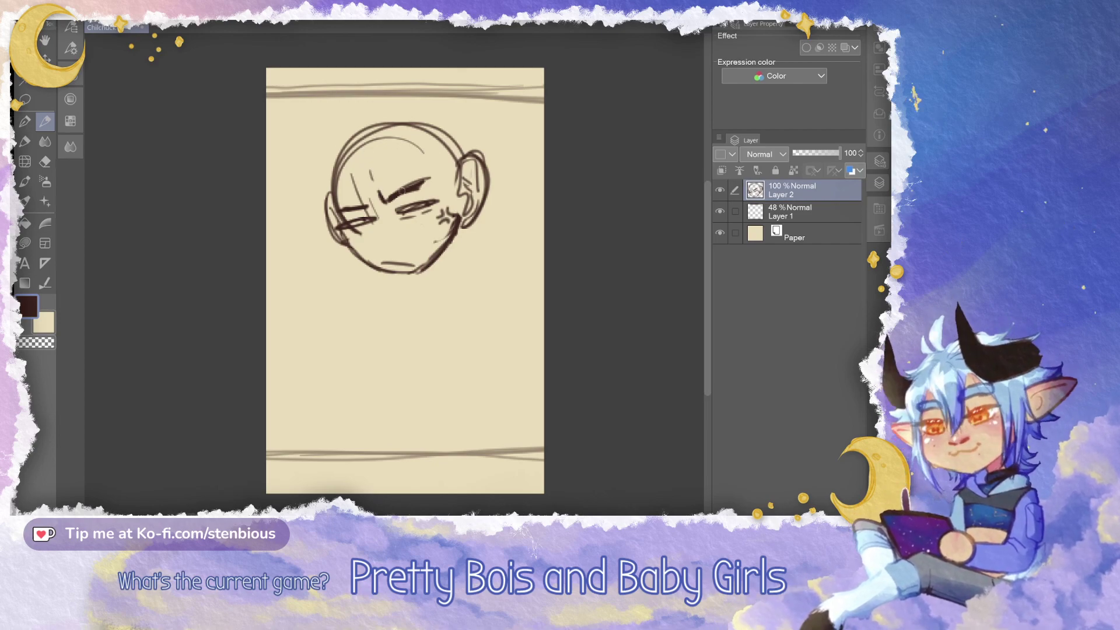
Sketch pointed bangs falling over the forehead and eyes, with loose hair outlines around the far side of the head
drag(421, 150, 412, 198)
drag(412, 196, 393, 223)
mouse_move(400, 167)
mouse_down()
mouse_move(393, 226)
mouse_move(368, 217)
mouse_up()
mouse_move(366, 172)
mouse_down()
mouse_move(351, 232)
mouse_move(339, 209)
mouse_move(336, 225)
mouse_up()
drag(338, 149, 349, 240)
mouse_move(315, 204)
mouse_down()
mouse_move(366, 133)
mouse_move(339, 155)
mouse_up()
drag(323, 214, 376, 119)
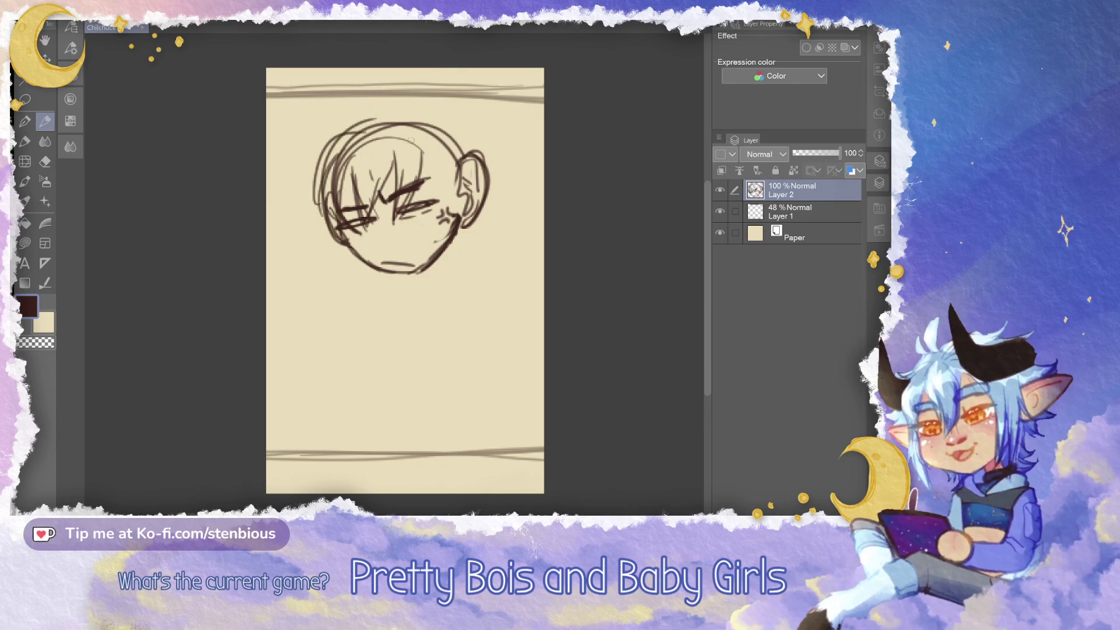
Outline the crown of the hair above the skull and add hair strands in front of and above the near ear
mouse_move(352, 137)
mouse_down()
mouse_move(388, 107)
mouse_move(462, 124)
mouse_up()
mouse_move(444, 127)
mouse_down()
mouse_move(484, 156)
mouse_move(438, 191)
mouse_move(449, 224)
mouse_up()
drag(443, 153, 458, 224)
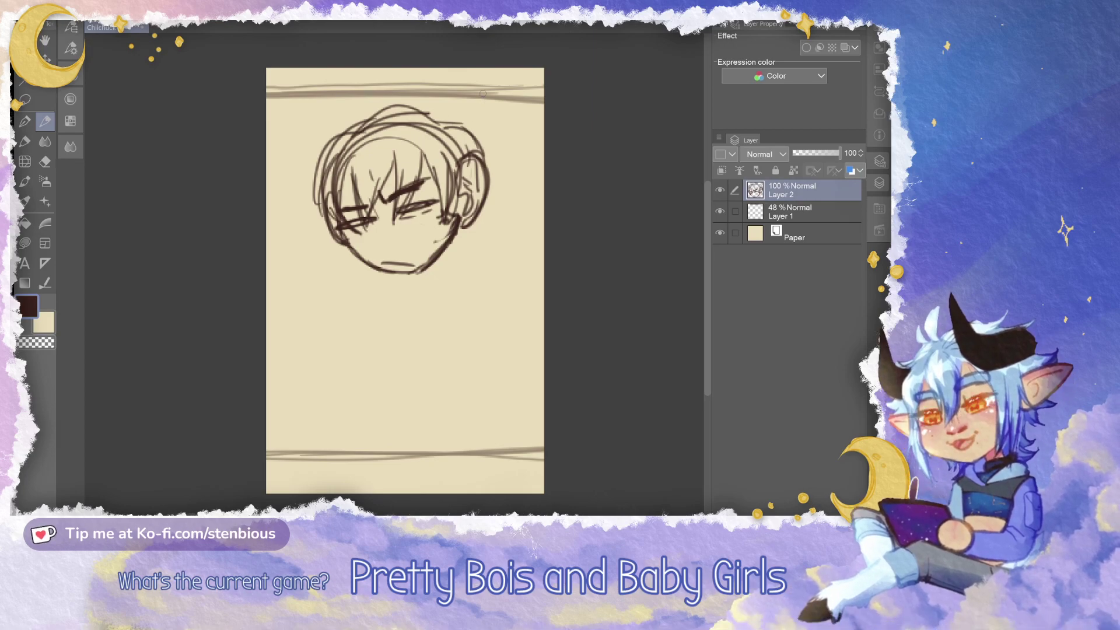
drag(469, 153, 480, 153)
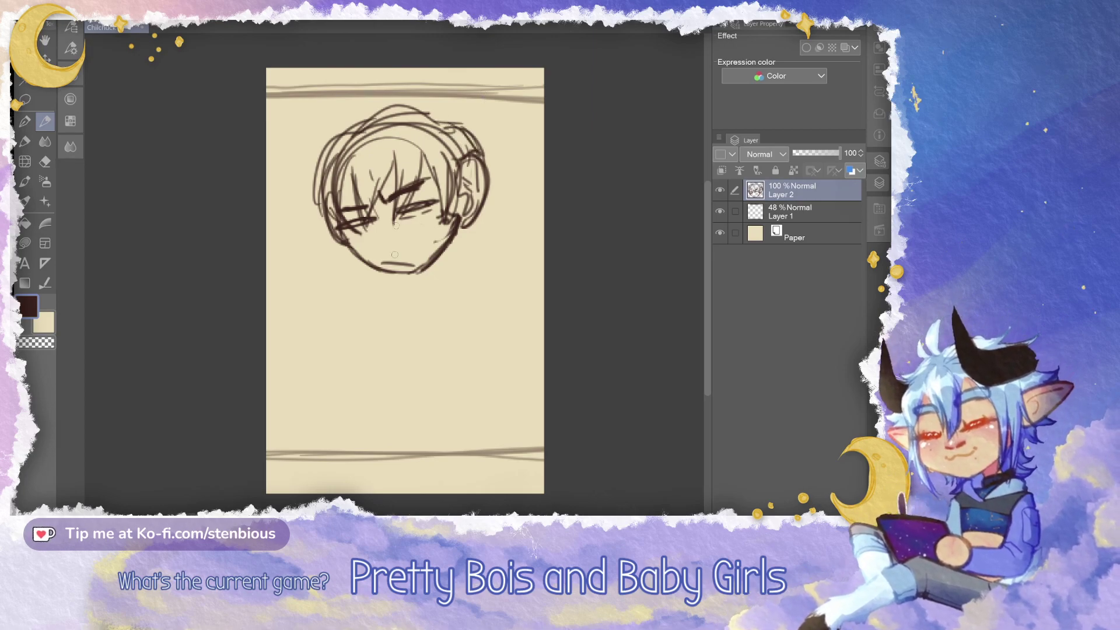
key(ctrl+z)
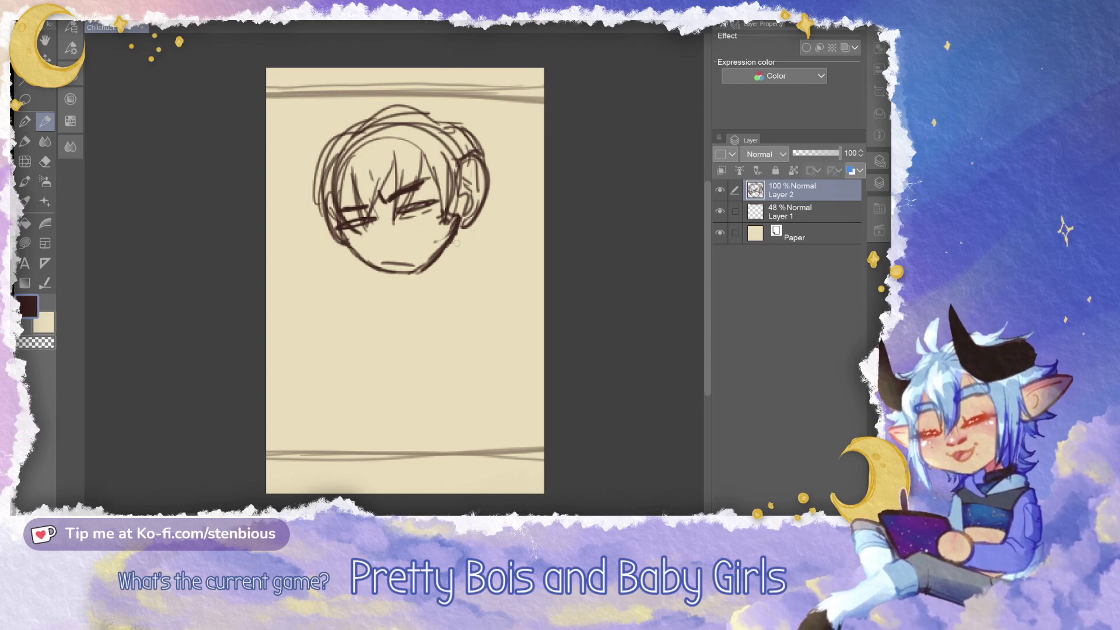
drag(458, 237, 472, 271)
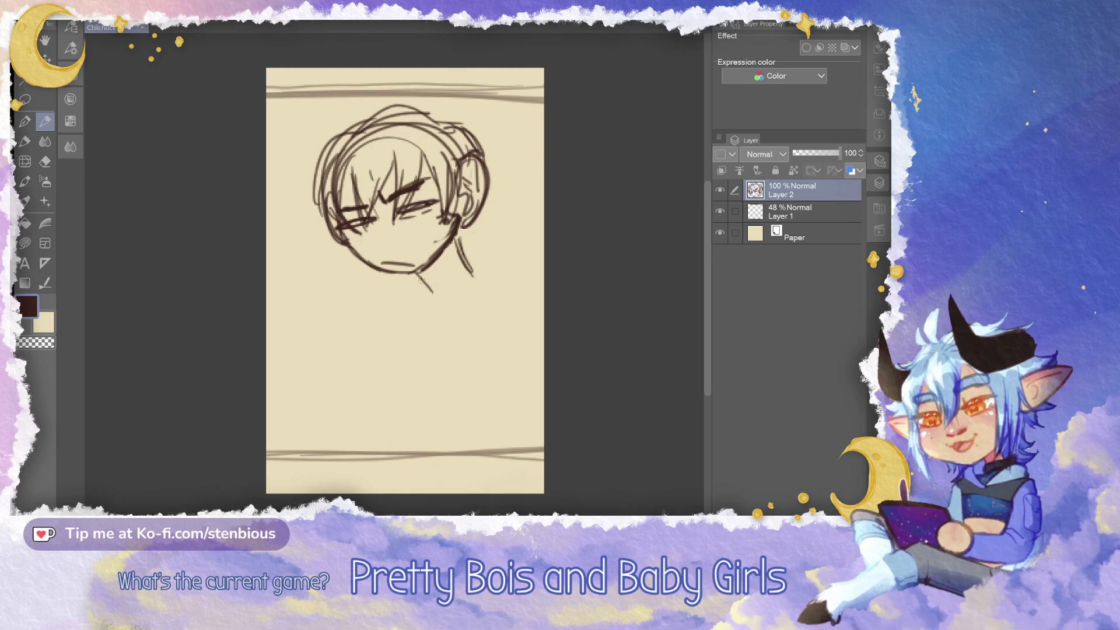
key(ctrl+z)
key(ctrl+z)
Sketch two slanted neck lines below the jaw and hatch the shadow along the near side of the jawline
drag(416, 273, 422, 304)
mouse_move(454, 234)
mouse_down()
mouse_move(470, 278)
mouse_move(422, 287)
mouse_move(445, 270)
mouse_move(431, 304)
mouse_up()
key(ctrl+z)
key(ctrl+z)
key(ctrl+z)
key(ctrl+z)
key(ctrl+z)
key(ctrl+z)
drag(454, 247, 468, 282)
key(ctrl+z)
Remove the mouth line above the chin and draw a small nose stroke between the eyes and chin
drag(382, 262, 429, 259)
key(ctrl+z)
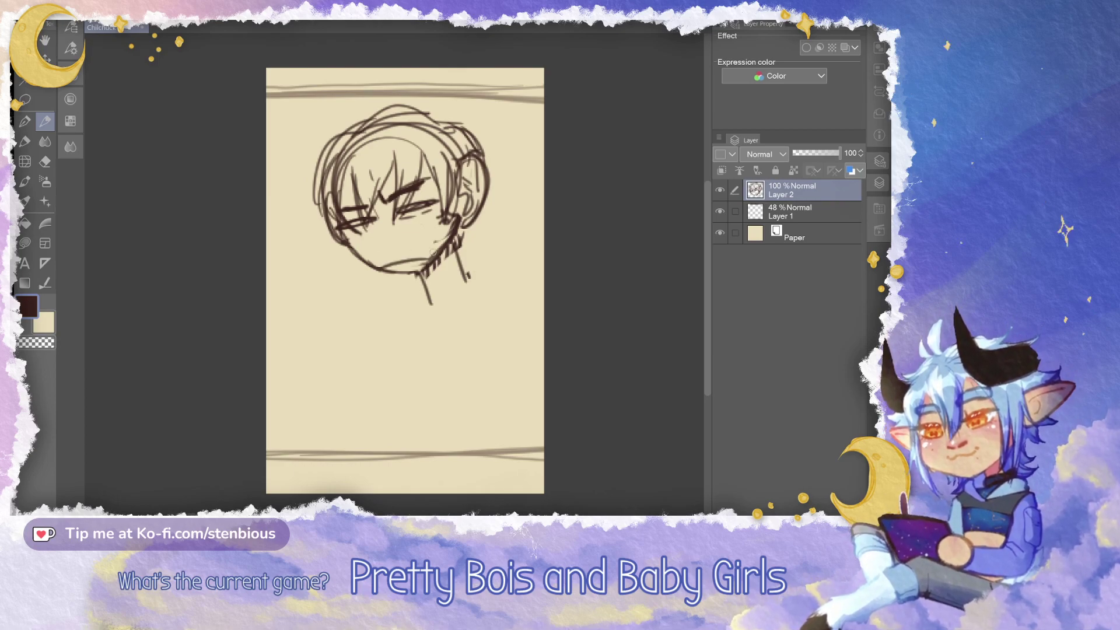
key(ctrl+z)
drag(382, 268, 421, 260)
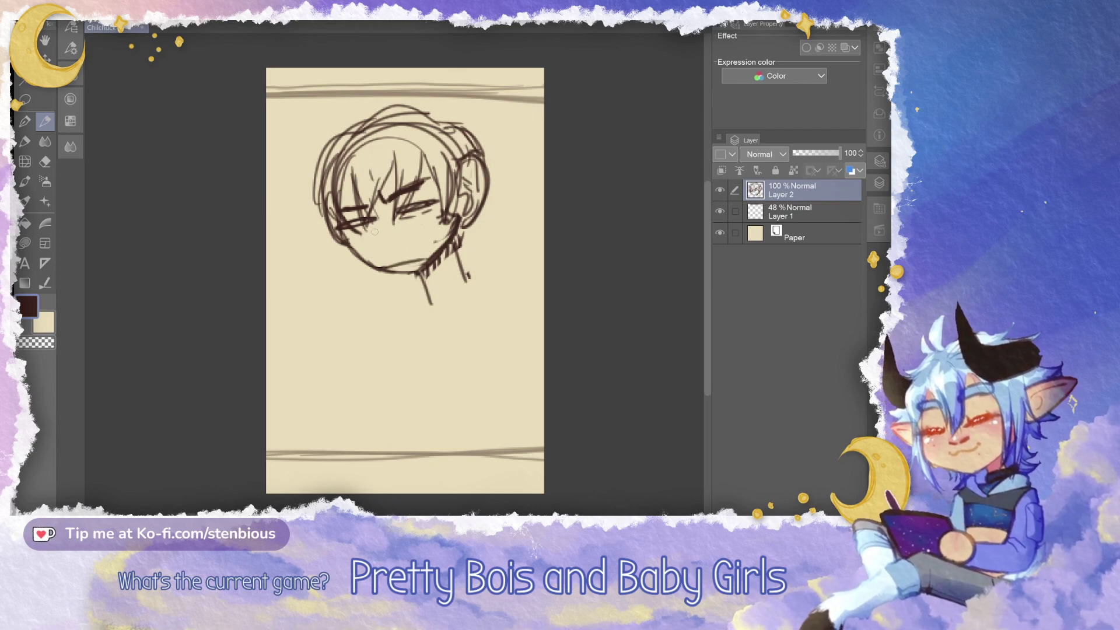
drag(379, 234, 382, 243)
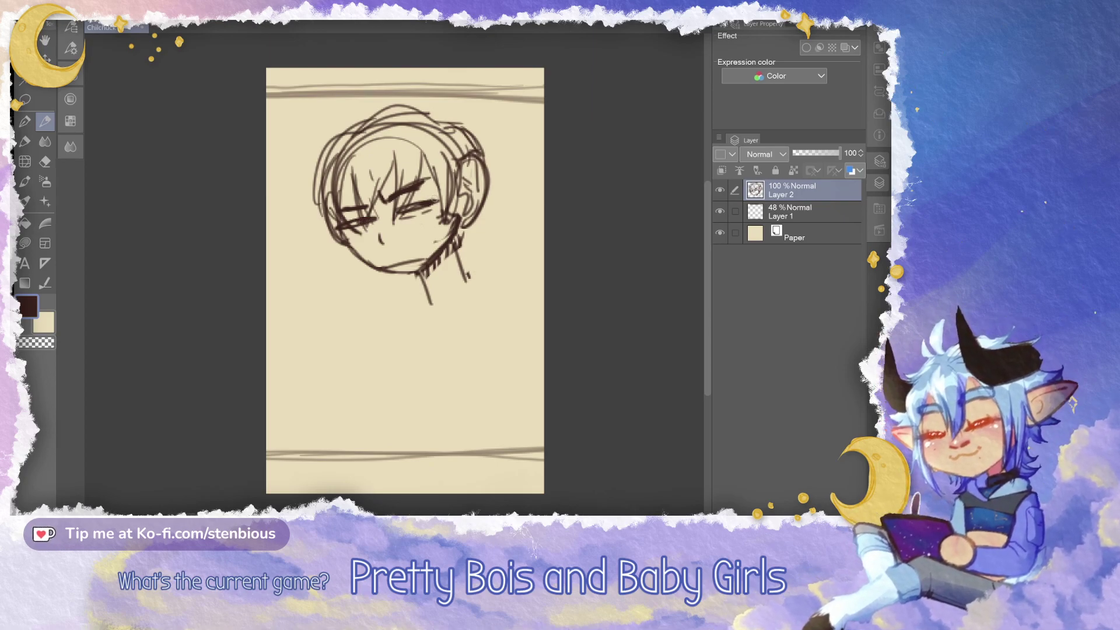
Remove the front neck line and sketch rough shoulder lines on both sides of the neck
key(ctrl+z)
key(ctrl+z)
mouse_move(376, 279)
mouse_down()
mouse_move(357, 330)
mouse_move(410, 276)
mouse_up()
drag(498, 263, 528, 303)
mouse_move(464, 261)
mouse_down()
mouse_move(506, 257)
mouse_move(498, 266)
mouse_up()
mouse_move(485, 261)
mouse_down()
mouse_move(506, 265)
mouse_move(526, 300)
mouse_up()
mouse_move(484, 257)
mouse_down()
mouse_move(472, 270)
mouse_move(519, 284)
mouse_up()
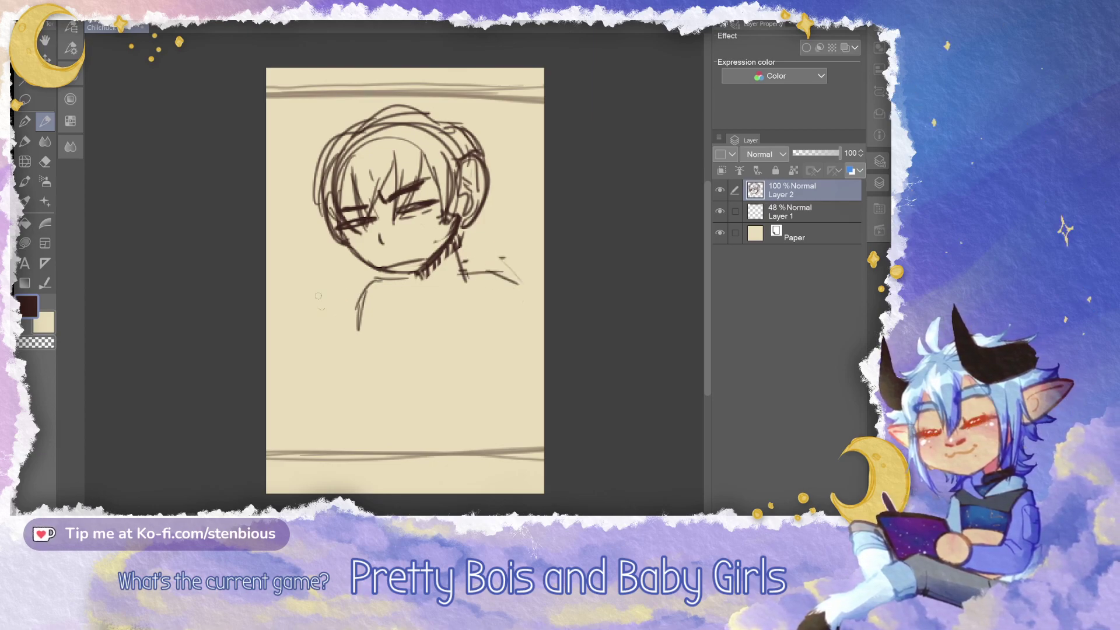
Sketch a tilted bottle with a thick rim, narrow neck and long body sides in front of the far shoulder
mouse_move(317, 324)
mouse_down()
mouse_move(325, 354)
mouse_move(312, 315)
mouse_up()
key(ctrl+z)
mouse_move(319, 353)
mouse_down()
mouse_move(302, 303)
mouse_move(327, 296)
mouse_move(301, 308)
mouse_move(326, 299)
mouse_up()
mouse_move(320, 305)
mouse_down()
mouse_move(336, 361)
mouse_move(318, 353)
mouse_move(335, 359)
mouse_up()
mouse_move(322, 309)
mouse_down()
mouse_move(336, 360)
mouse_move(370, 372)
mouse_move(392, 446)
mouse_up()
drag(366, 392, 392, 448)
drag(309, 321, 320, 365)
mouse_move(320, 347)
mouse_down()
mouse_move(307, 376)
mouse_move(337, 455)
mouse_up()
drag(310, 374, 338, 458)
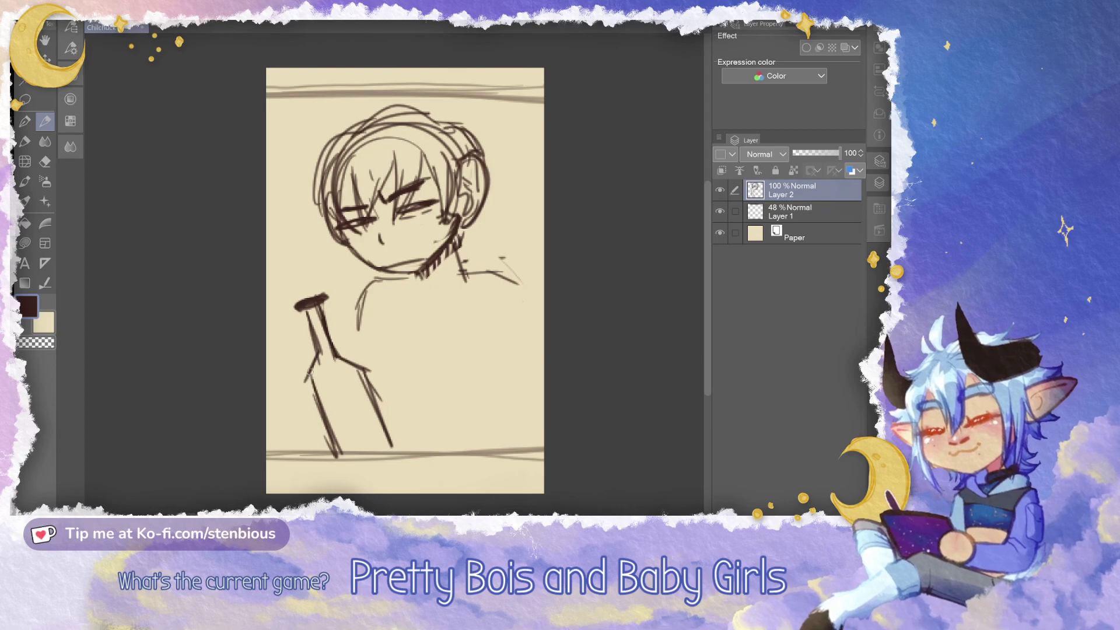
Lasso the bottle sketch, move it up so its rim sits beside the cheek, and deselect it
key(m)
mouse_move(347, 330)
mouse_down()
mouse_move(318, 261)
mouse_move(399, 464)
mouse_move(350, 339)
mouse_move(356, 302)
mouse_move(348, 315)
mouse_up()
click(388, 510)
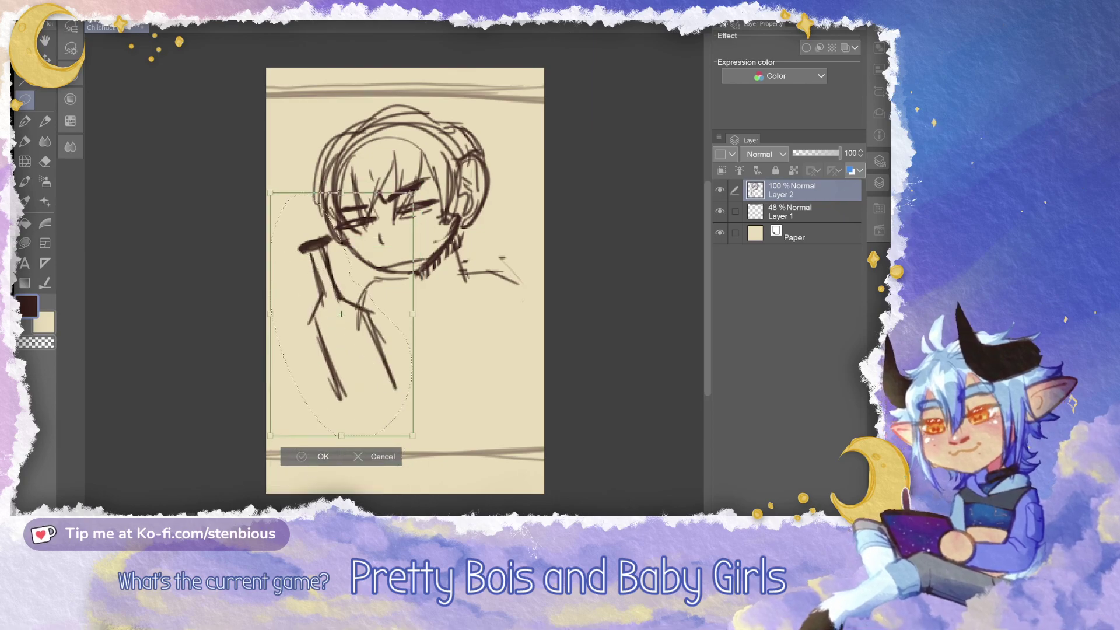
key(Return)
click(231, 454)
click(374, 455)
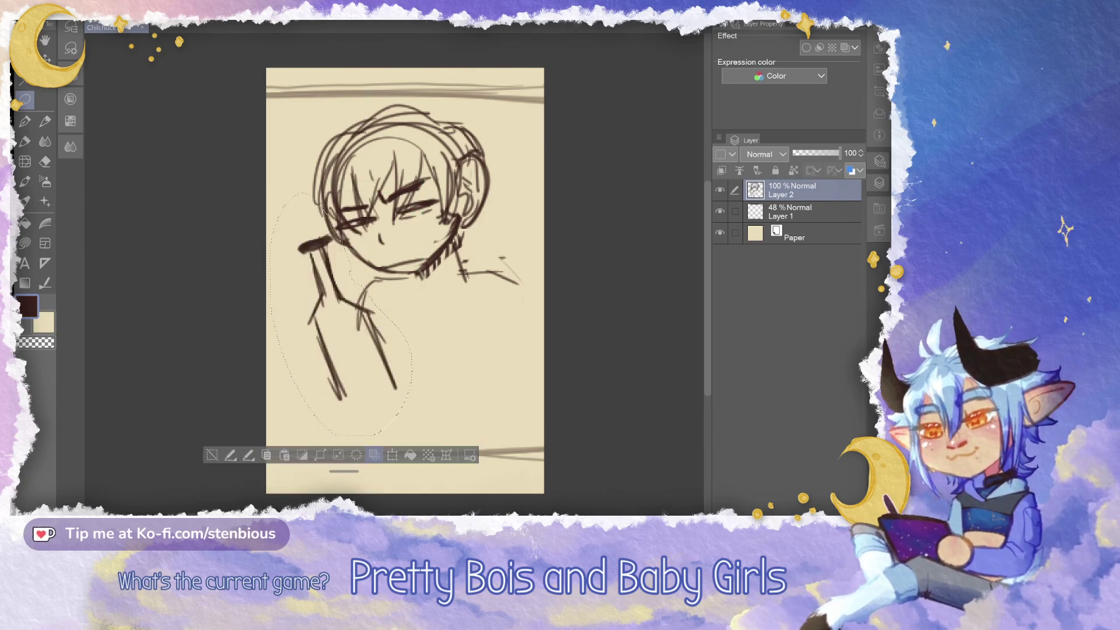
key(p)
click(212, 455)
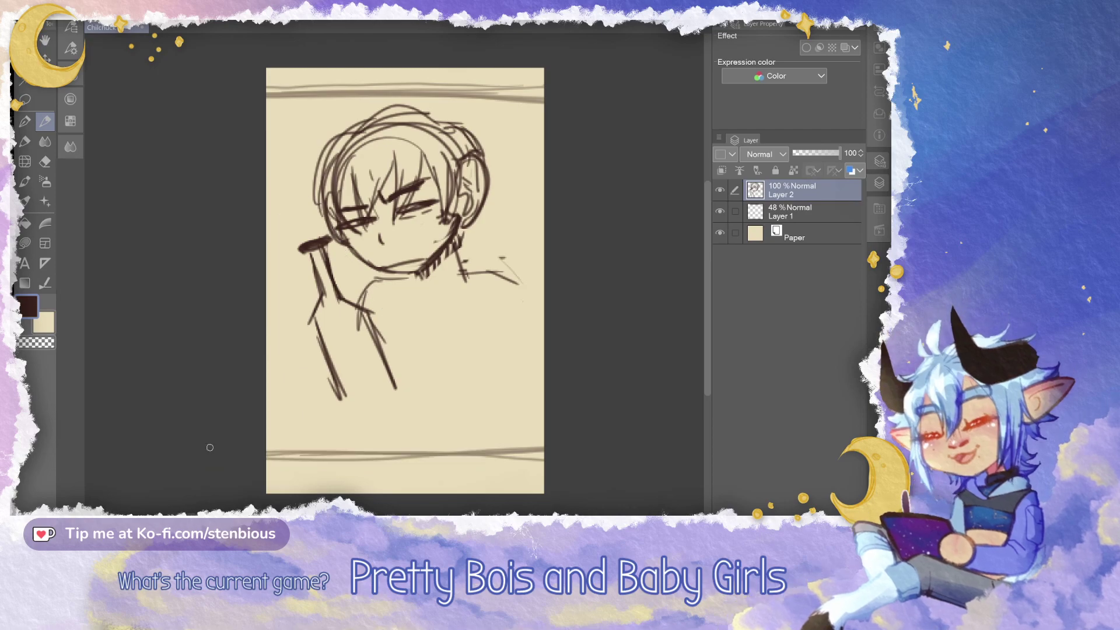
Redraw the bottle's outer side from neck to base, lengthen its body and close it with a flat bottom
key(ctrl+z)
key(ctrl+z)
mouse_move(322, 295)
mouse_down()
mouse_move(309, 338)
mouse_move(337, 391)
mouse_up()
drag(313, 314, 329, 392)
mouse_move(311, 320)
mouse_down()
mouse_move(350, 437)
mouse_move(402, 412)
mouse_move(363, 434)
mouse_up()
mouse_move(392, 379)
mouse_down()
mouse_move(407, 422)
mouse_move(358, 435)
mouse_move(399, 424)
mouse_up()
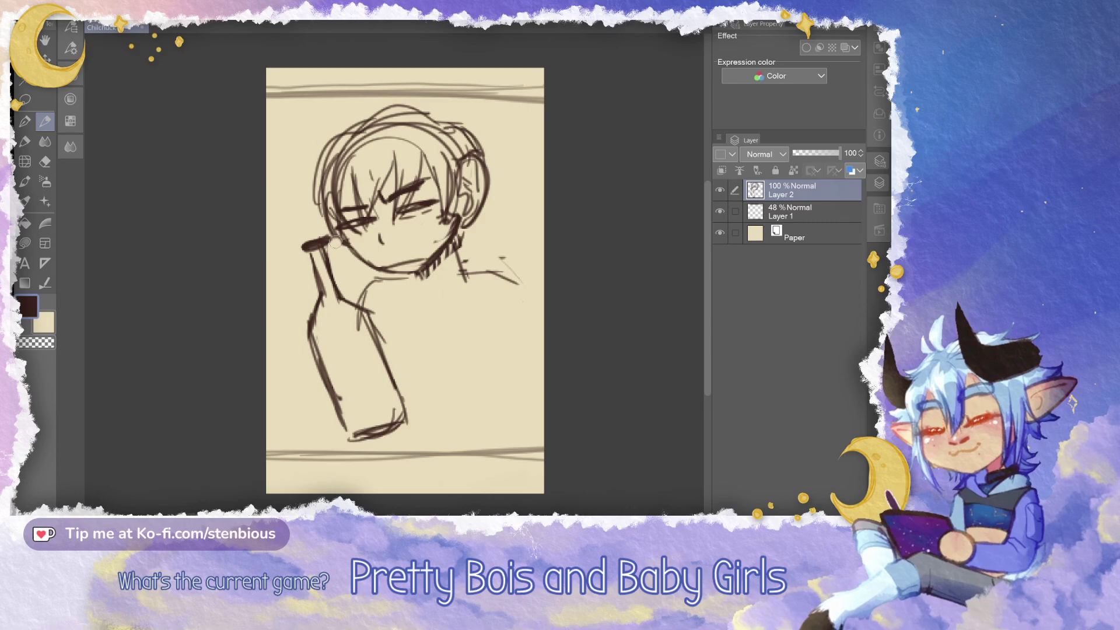
Add more pointed strands to the bangs and side hair, and darken the outline over the crown
drag(325, 176, 323, 236)
mouse_move(329, 194)
mouse_down()
mouse_move(336, 246)
mouse_move(348, 162)
mouse_move(358, 216)
mouse_up()
drag(369, 216, 401, 141)
drag(391, 156, 405, 210)
drag(428, 151, 406, 187)
drag(421, 184, 403, 216)
mouse_move(431, 161)
mouse_down()
mouse_move(420, 182)
mouse_move(433, 193)
mouse_up()
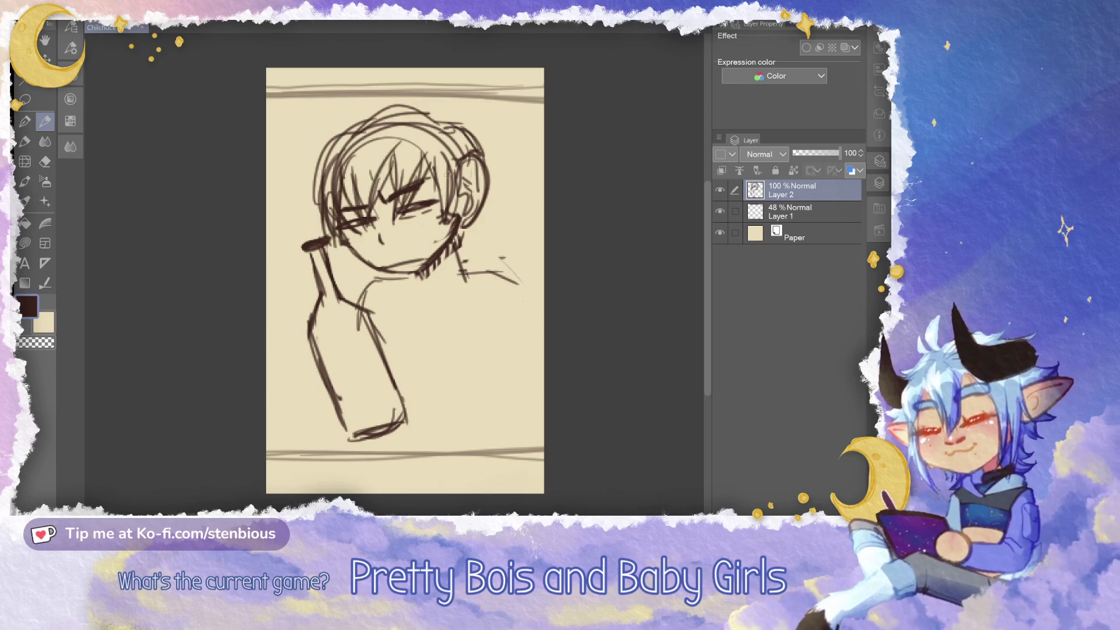
drag(397, 153, 386, 217)
drag(407, 131, 394, 191)
mouse_move(365, 125)
mouse_down()
mouse_move(414, 114)
mouse_move(396, 111)
mouse_up()
drag(339, 144, 434, 111)
drag(323, 178, 411, 110)
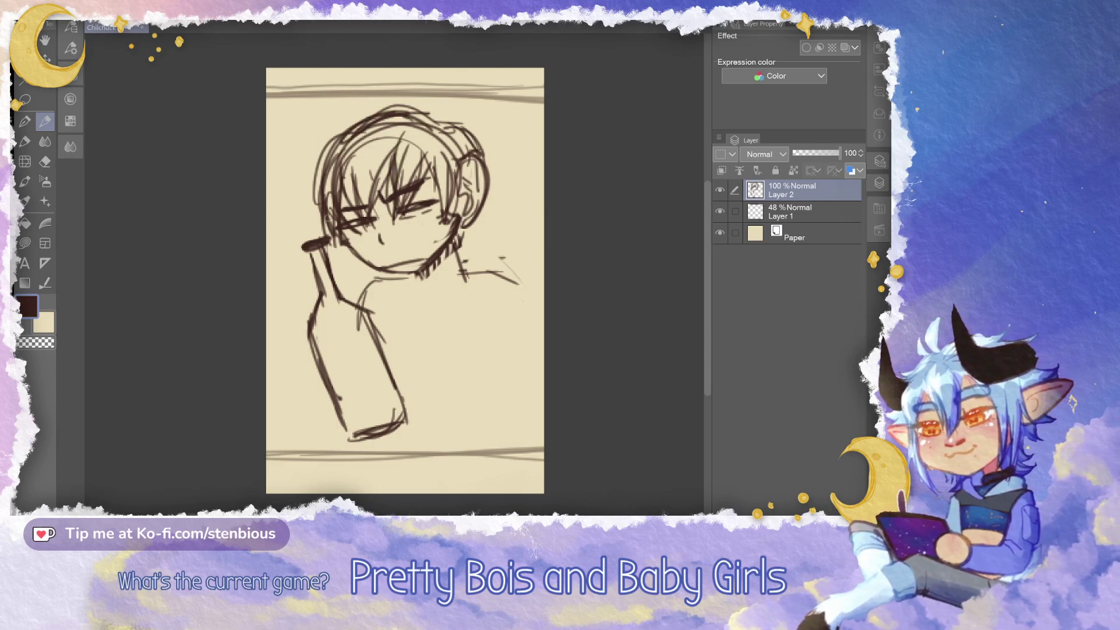
Redraw the jaw with a rounder, lower chin and sketch a slightly downturned mouth above it
key(ctrl+z)
key(ctrl+z)
mouse_move(360, 257)
mouse_down()
mouse_move(391, 270)
mouse_move(353, 250)
mouse_move(399, 281)
mouse_move(434, 255)
mouse_up()
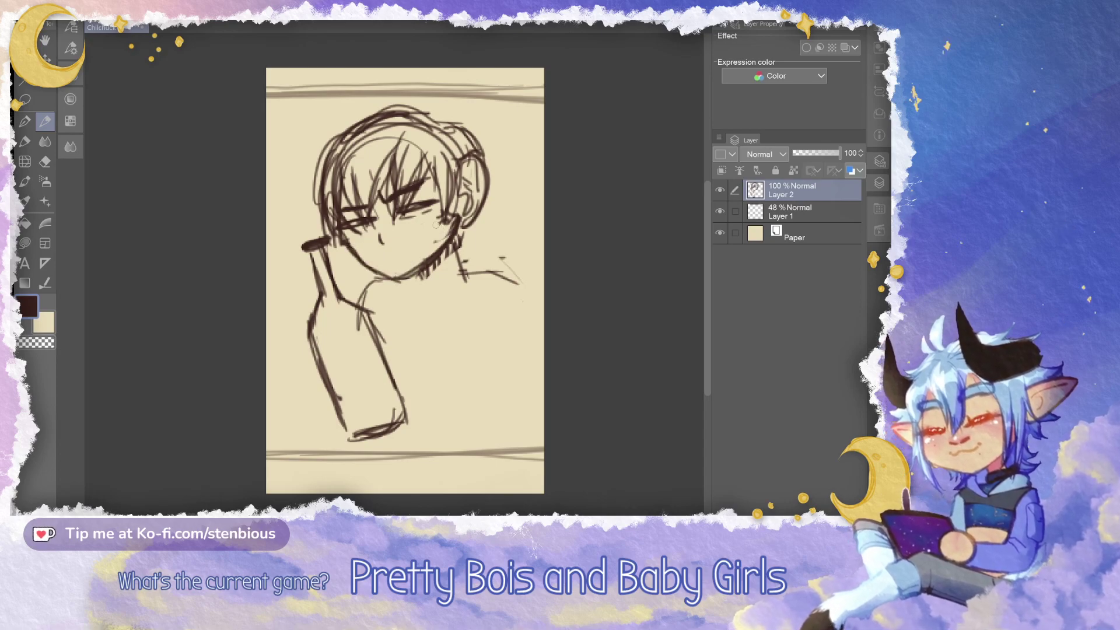
drag(357, 252, 404, 279)
mouse_move(352, 253)
mouse_down()
mouse_move(418, 271)
mouse_move(427, 260)
mouse_up()
mouse_move(381, 269)
mouse_down()
mouse_move(436, 251)
mouse_move(427, 259)
mouse_move(440, 235)
mouse_move(395, 271)
mouse_move(435, 257)
mouse_move(404, 264)
mouse_up()
key(ctrl+z)
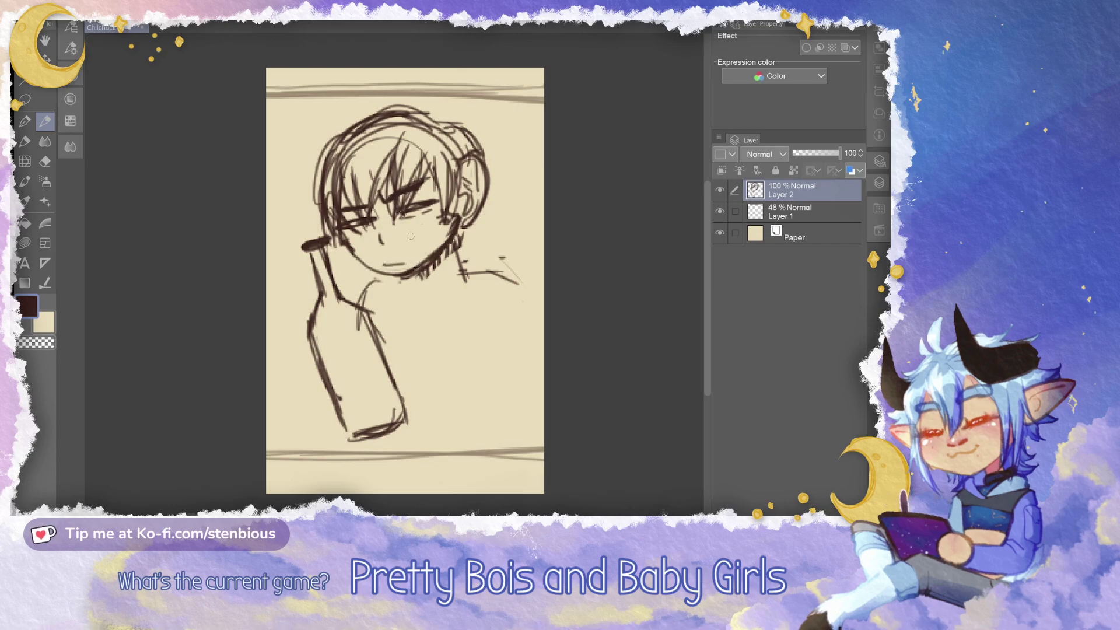
key(ctrl+z)
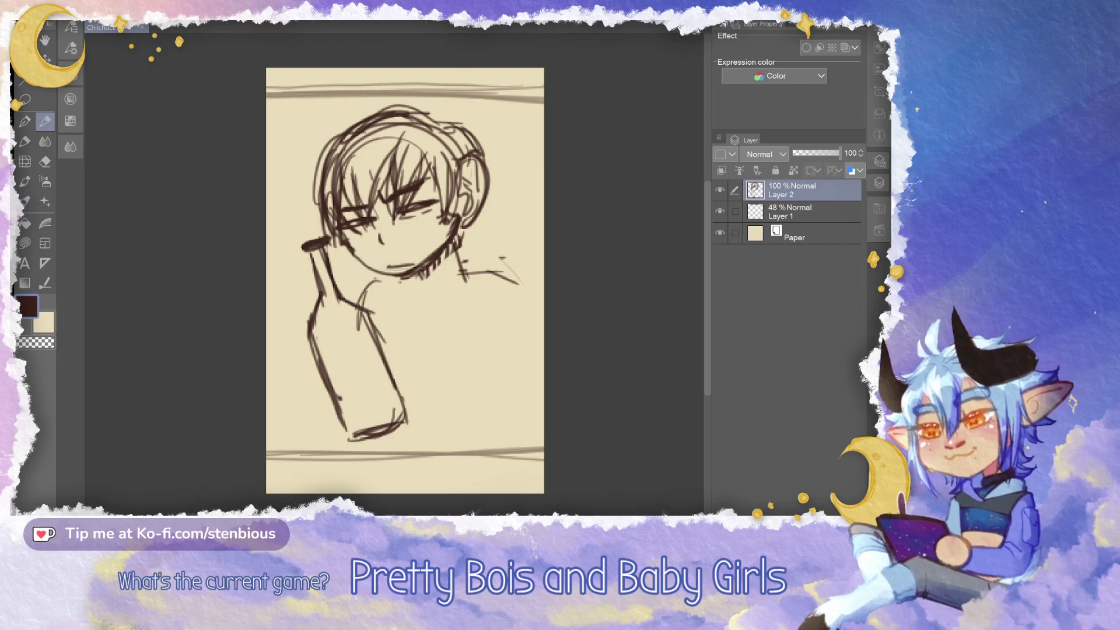
key(ctrl+z)
drag(380, 265, 421, 260)
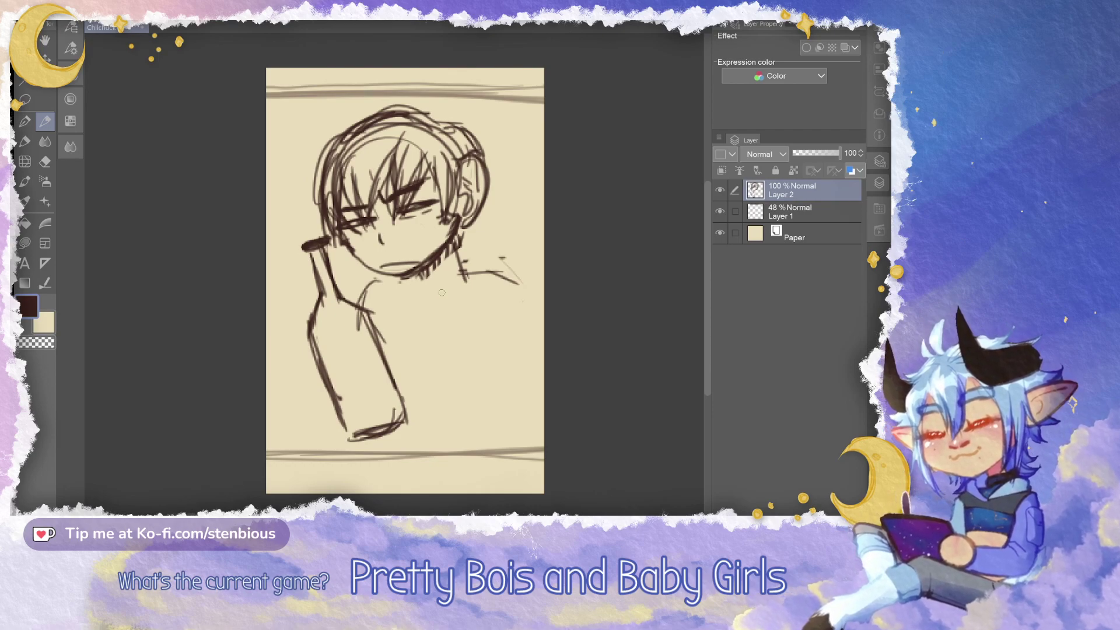
Sketch a curved collar around the neck and a hand with bent fingers gripping the bottle
mouse_move(464, 257)
mouse_down()
mouse_move(442, 280)
mouse_move(415, 279)
mouse_move(468, 282)
mouse_move(468, 256)
mouse_move(469, 285)
mouse_move(421, 301)
mouse_move(408, 281)
mouse_move(475, 278)
mouse_move(464, 284)
mouse_up()
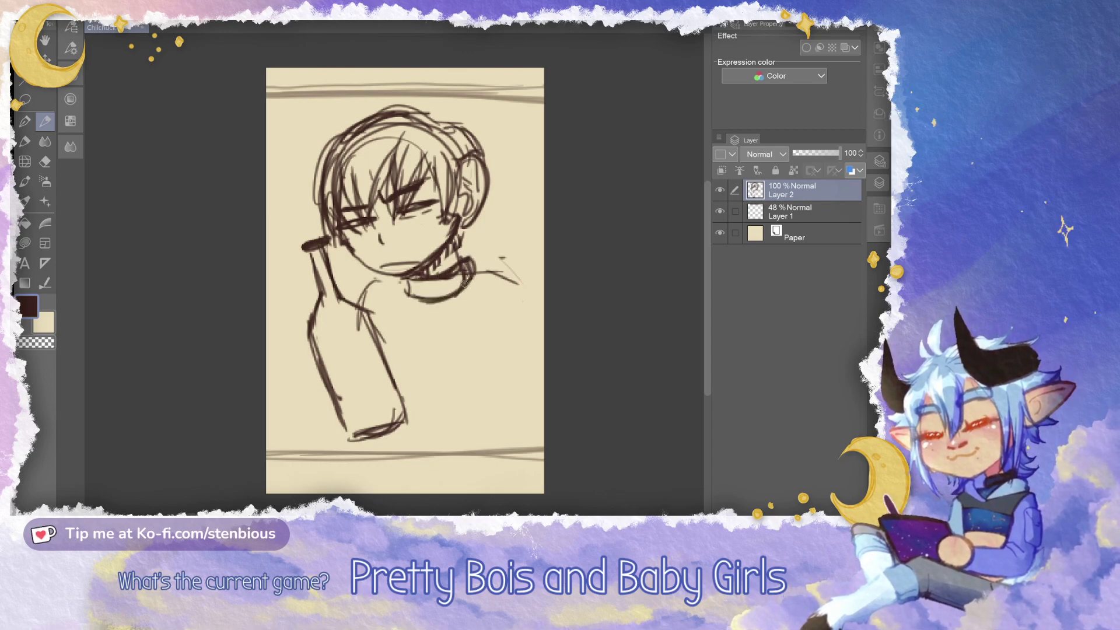
mouse_move(375, 336)
mouse_down()
mouse_move(352, 315)
mouse_move(331, 351)
mouse_up()
mouse_move(325, 297)
mouse_down()
mouse_move(362, 318)
mouse_move(331, 317)
mouse_move(339, 324)
mouse_up()
mouse_move(313, 326)
mouse_down()
mouse_move(338, 328)
mouse_move(302, 341)
mouse_move(327, 359)
mouse_move(315, 366)
mouse_move(367, 398)
mouse_move(390, 390)
mouse_up()
key(ctrl+z)
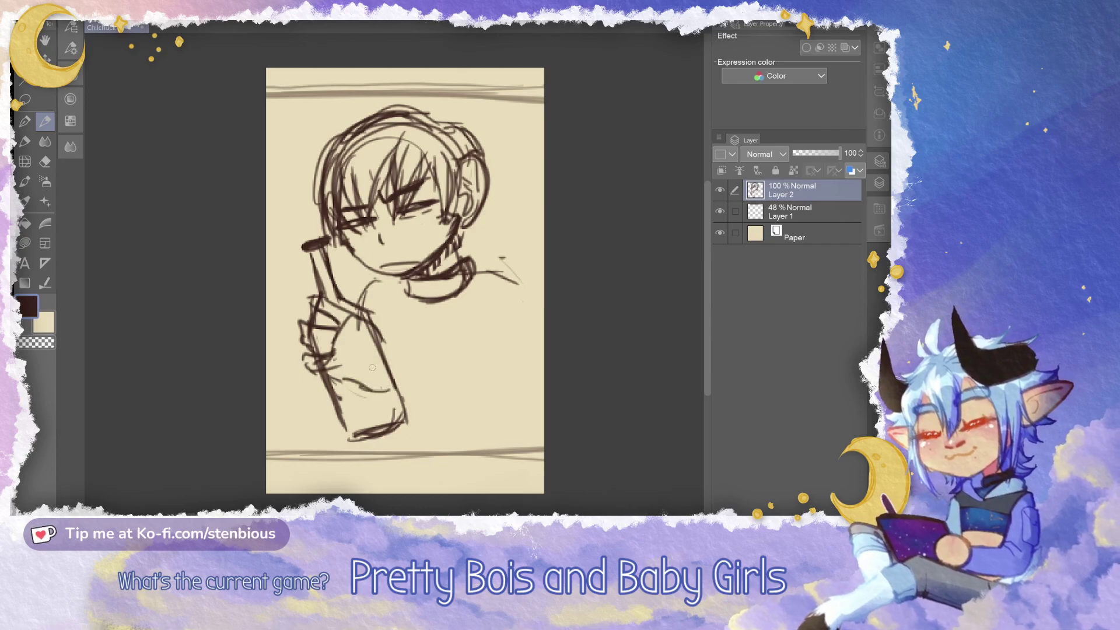
mouse_move(369, 324)
mouse_down()
mouse_move(362, 313)
mouse_move(402, 357)
mouse_move(382, 387)
mouse_move(382, 376)
mouse_up()
key(ctrl+z)
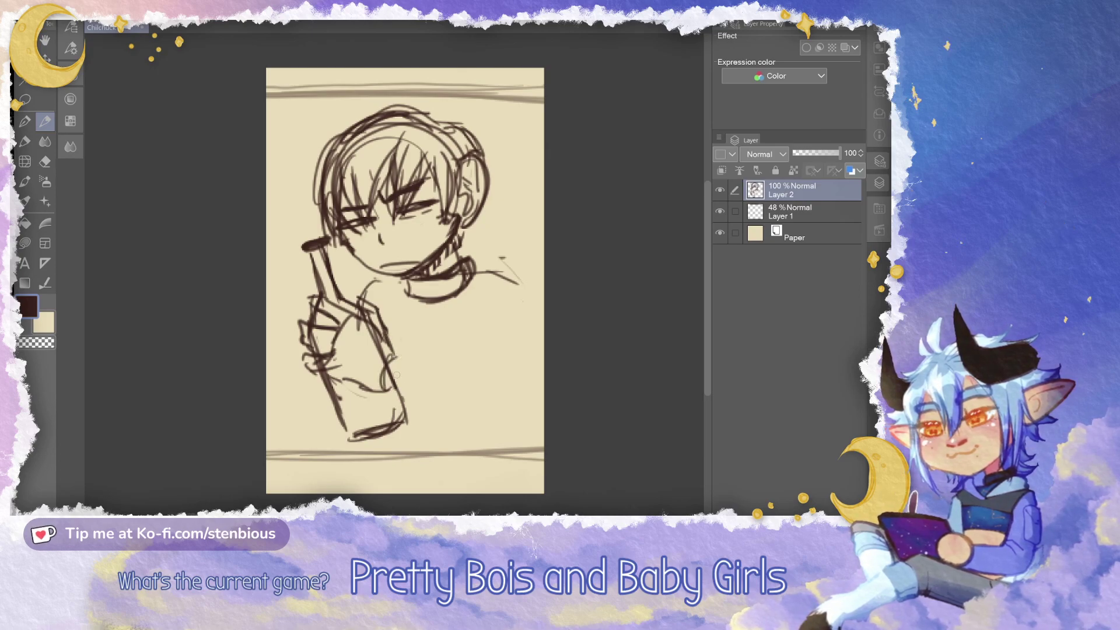
Sketch the near shoulder and a long outer arm curve down to the elbow, and refine the hand's edge at the wrist
mouse_move(477, 274)
mouse_down()
mouse_move(522, 253)
mouse_move(532, 344)
mouse_up()
drag(526, 266, 476, 427)
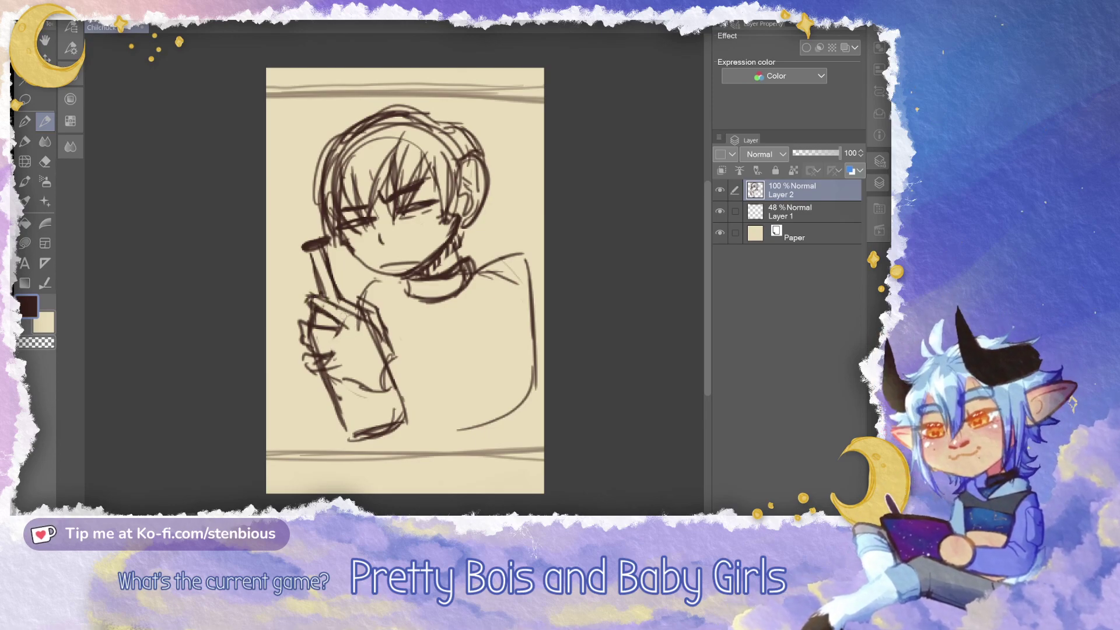
drag(362, 293, 383, 323)
mouse_move(395, 363)
mouse_down()
mouse_move(383, 328)
mouse_move(402, 357)
mouse_up()
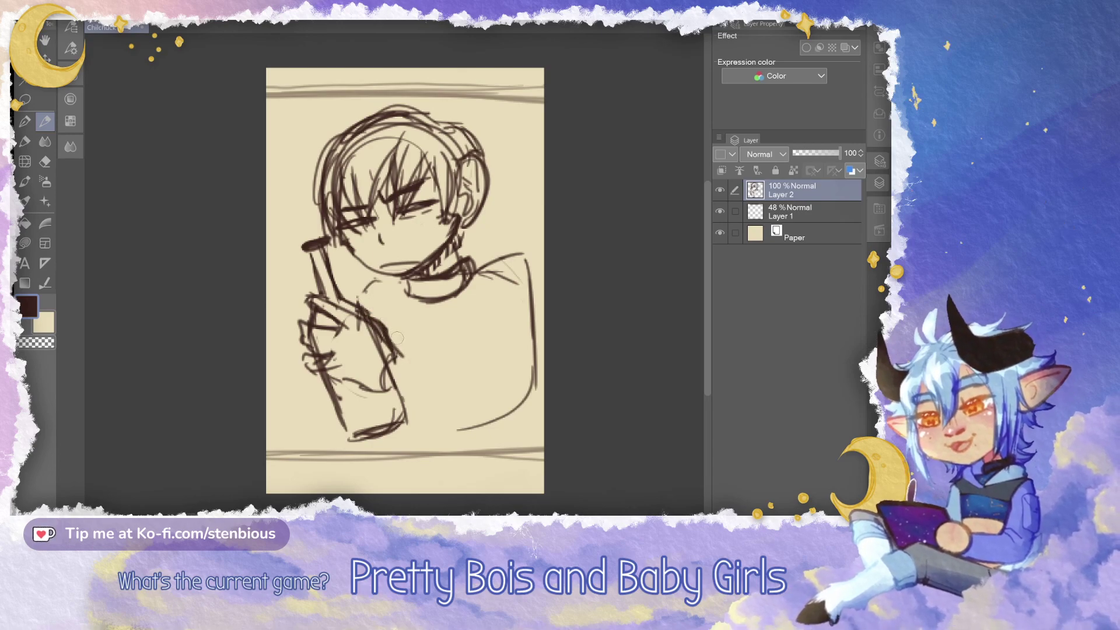
Sketch the forearm's upper and lower edges from the hand on the bottle across to the elbow
mouse_move(393, 360)
mouse_down()
mouse_move(477, 379)
mouse_move(425, 385)
mouse_move(487, 392)
mouse_up()
drag(467, 380, 523, 404)
mouse_move(388, 398)
mouse_down()
mouse_move(456, 438)
mouse_move(534, 434)
mouse_move(532, 413)
mouse_up()
mouse_move(475, 377)
mouse_down()
mouse_move(508, 399)
mouse_move(496, 413)
mouse_move(408, 373)
mouse_move(501, 382)
mouse_move(525, 411)
mouse_up()
Redraw the near shoulder line from the collar and the outer edge of the upper arm down to the elbow
mouse_move(483, 261)
mouse_down()
mouse_move(513, 285)
mouse_move(529, 276)
mouse_up()
drag(475, 271, 526, 274)
drag(489, 281, 540, 386)
mouse_move(530, 299)
mouse_down()
mouse_move(525, 420)
mouse_move(478, 432)
mouse_up()
Add the inner upper arm line and sleeve fold strokes at the bend of the elbow
drag(461, 373, 484, 441)
drag(487, 395, 473, 449)
drag(490, 367, 486, 389)
drag(482, 333, 485, 387)
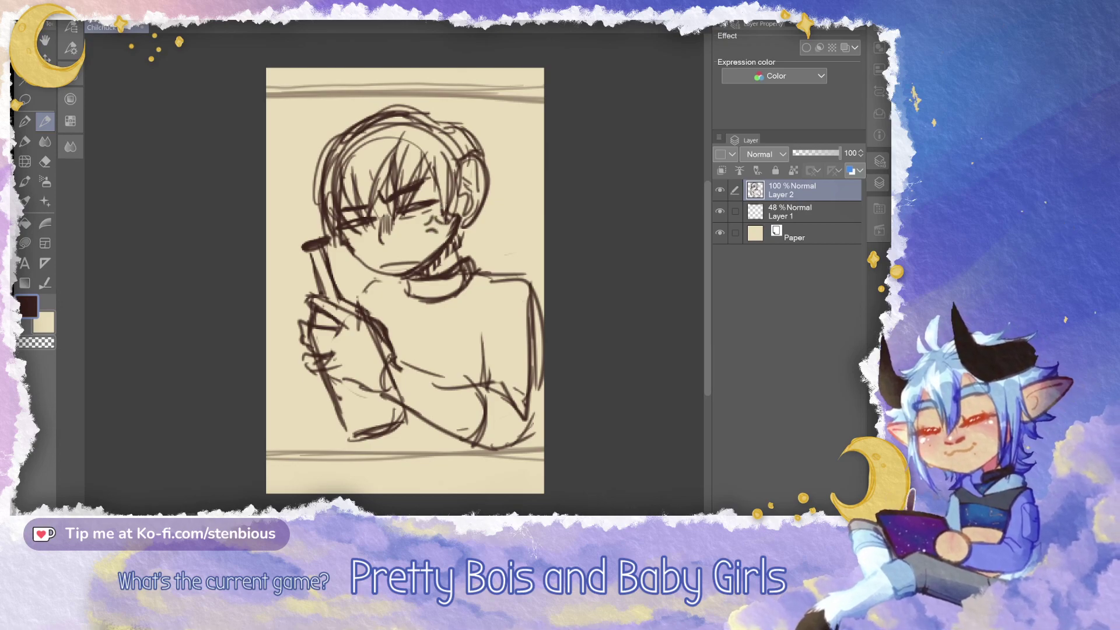
Thicken both scowling eyebrows and redraw the curled fingers and wrist edge of the hand gripping the bottle
drag(386, 197, 431, 183)
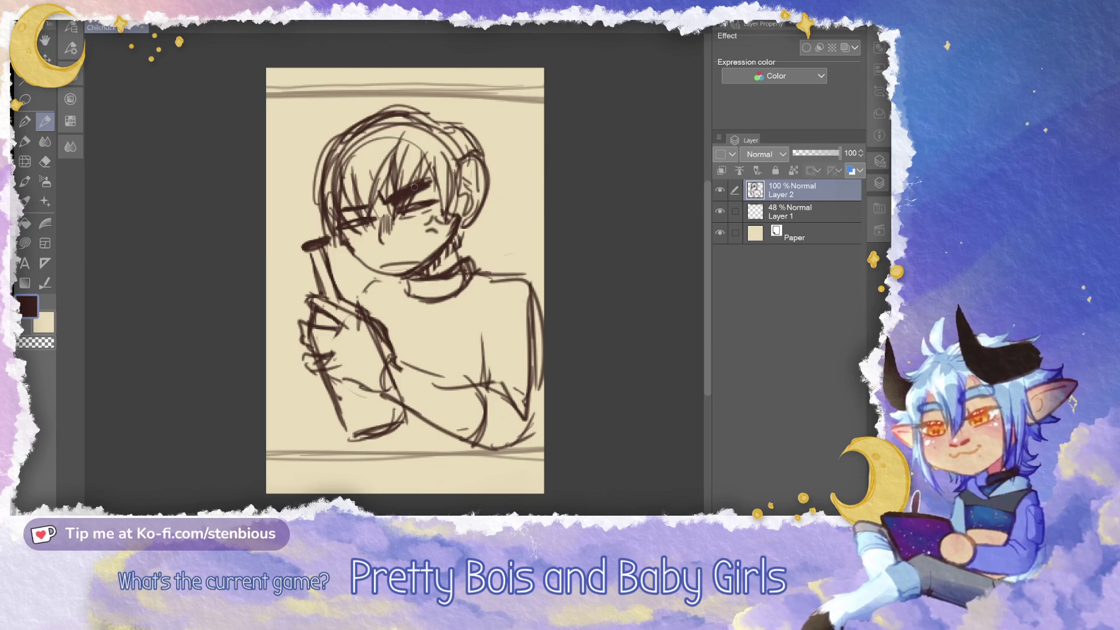
drag(366, 209, 347, 211)
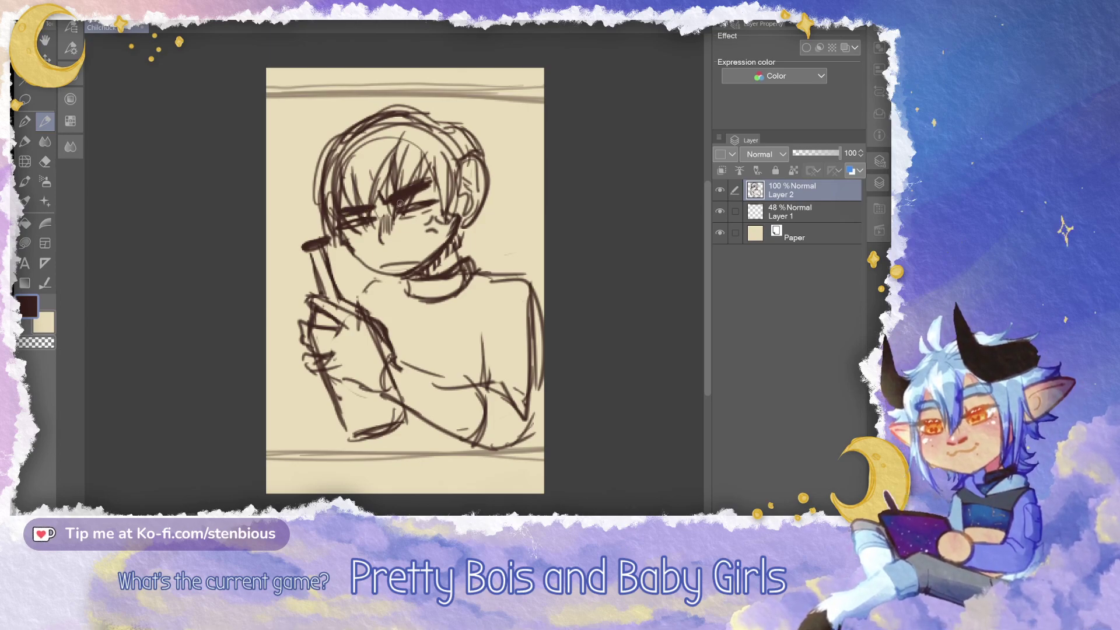
drag(297, 337, 339, 341)
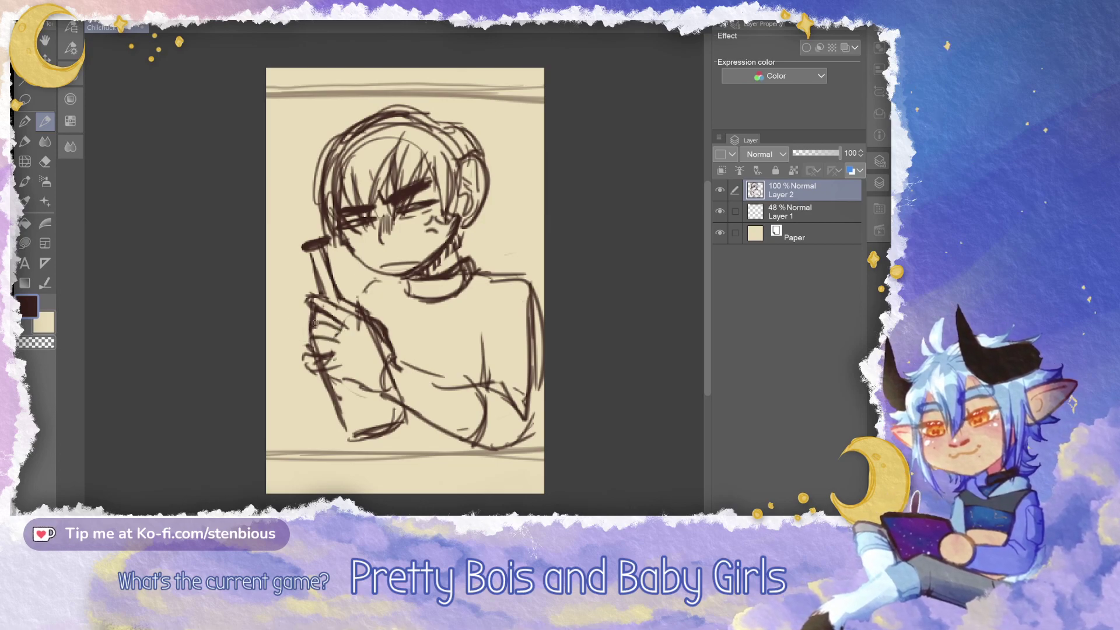
drag(339, 339, 309, 336)
drag(310, 338, 328, 356)
drag(305, 354, 320, 375)
drag(328, 356, 320, 375)
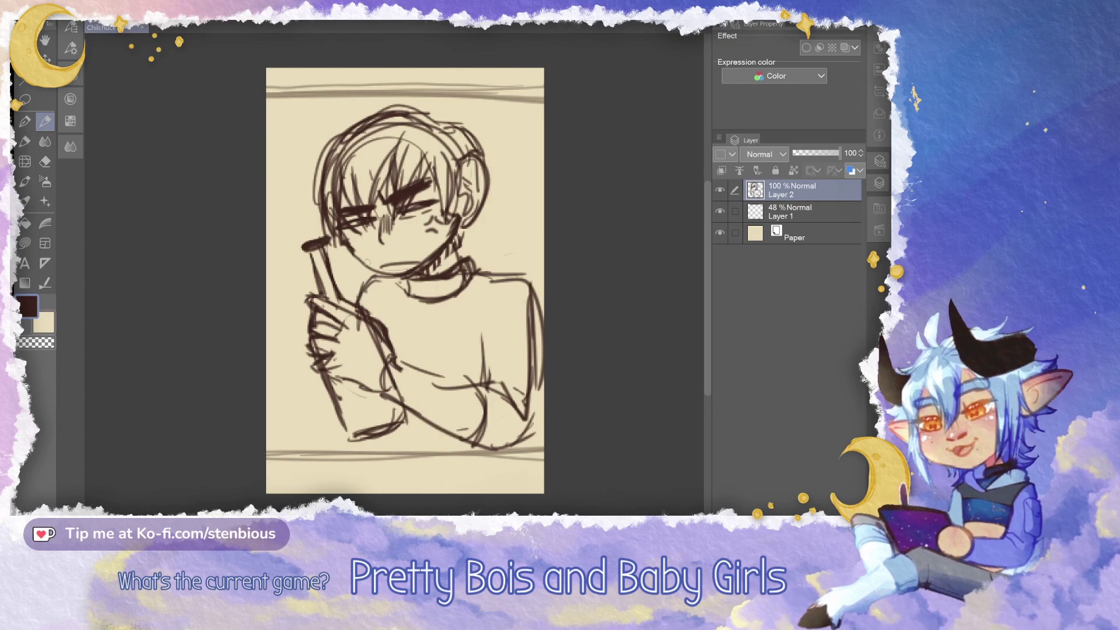
drag(391, 375, 405, 398)
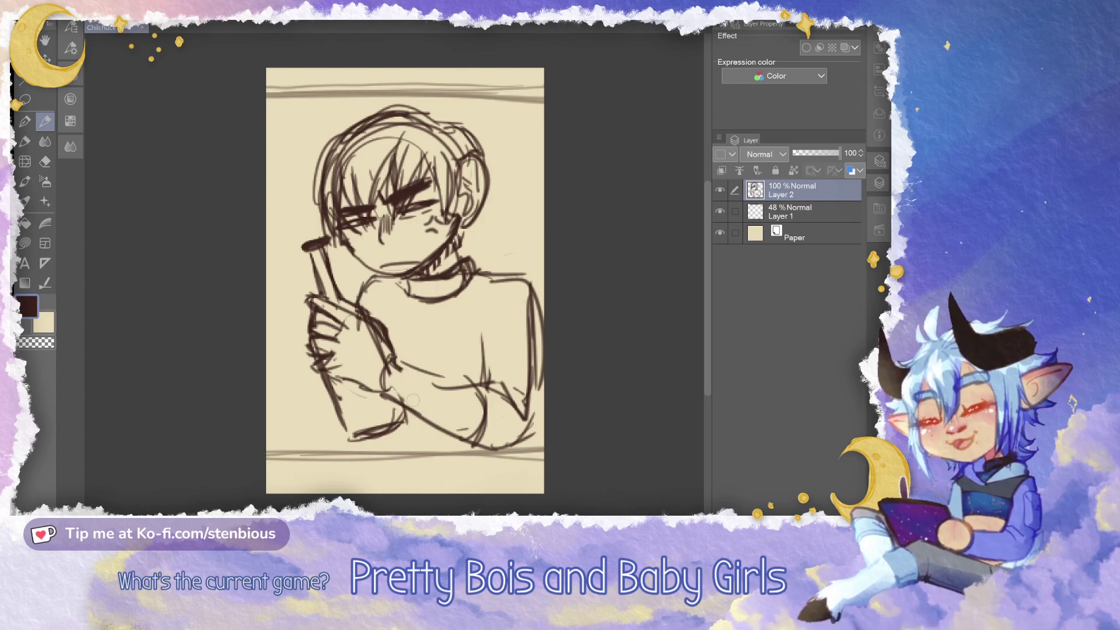
Add a new layer above the sketch and lower Layer 2's opacity to 51%
click(825, 153)
key(ctrl+shift+n)
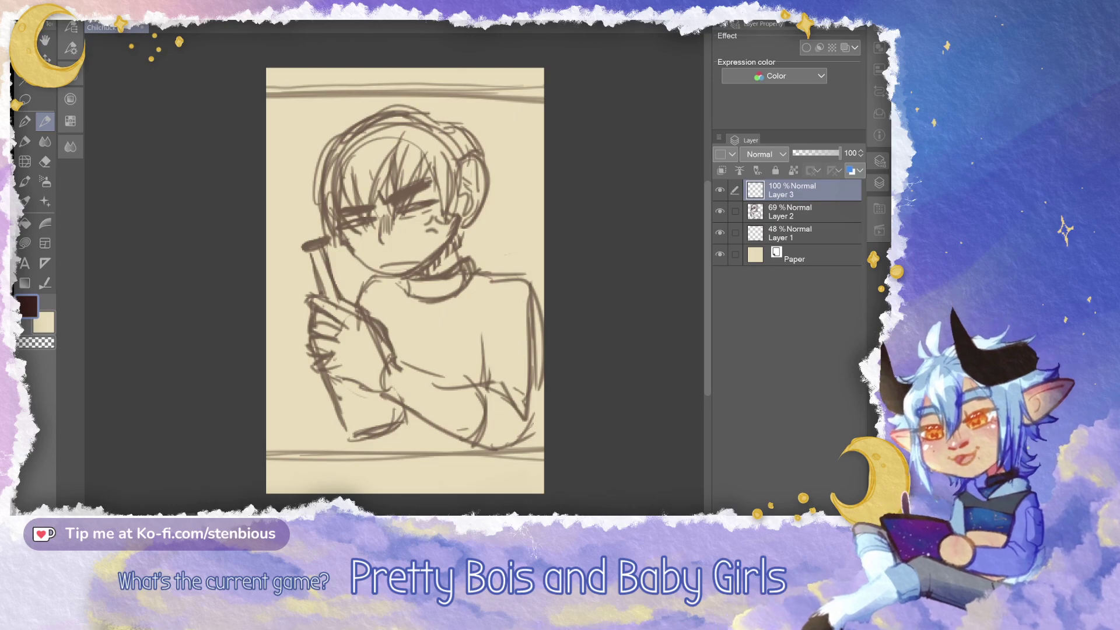
click(802, 211)
click(817, 153)
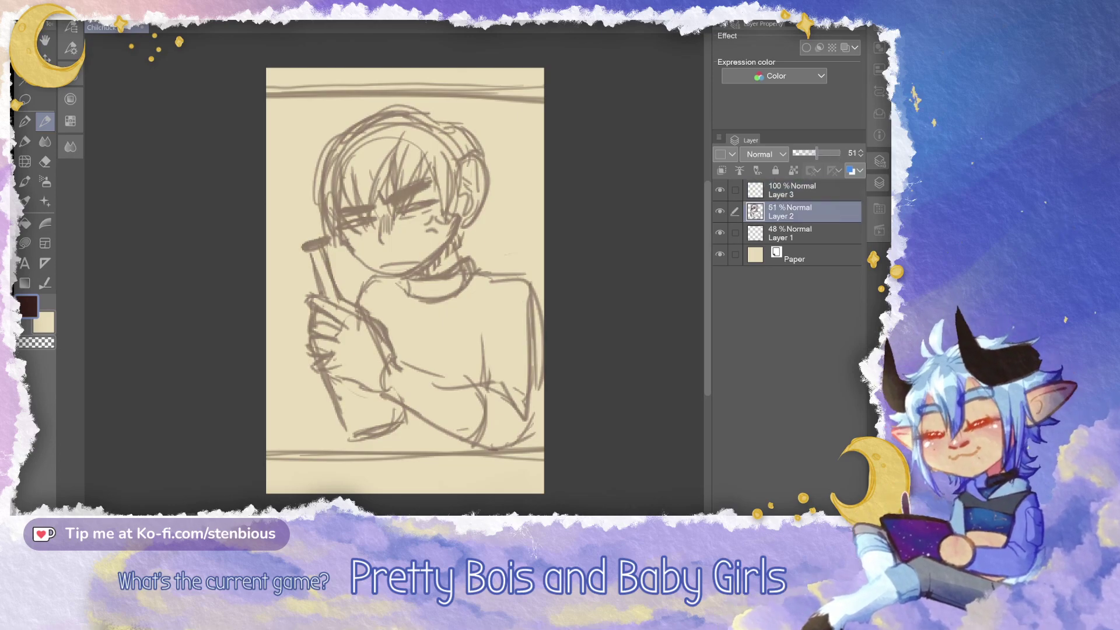
click(801, 190)
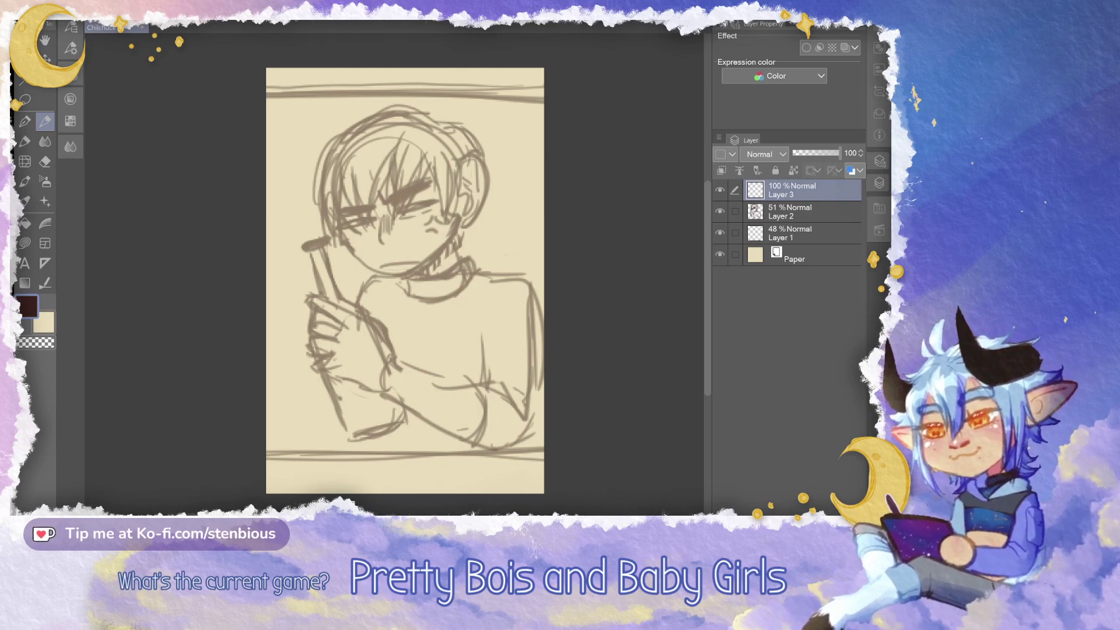
Scale the Layer 2 character sketch down slightly so it sits between the upper and lower border lines
click(796, 211)
key(ctrl+t)
drag(299, 453, 322, 418)
mouse_move(446, 397)
mouse_down()
mouse_move(432, 419)
mouse_move(438, 408)
mouse_up()
click(390, 449)
click(796, 190)
click(879, 161)
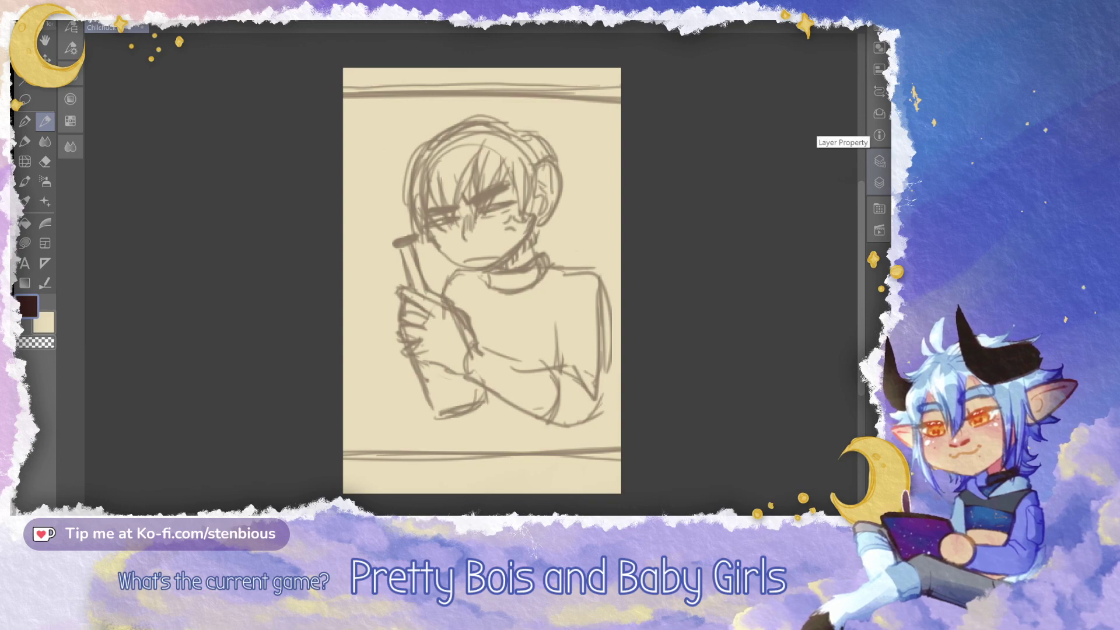
click(879, 135)
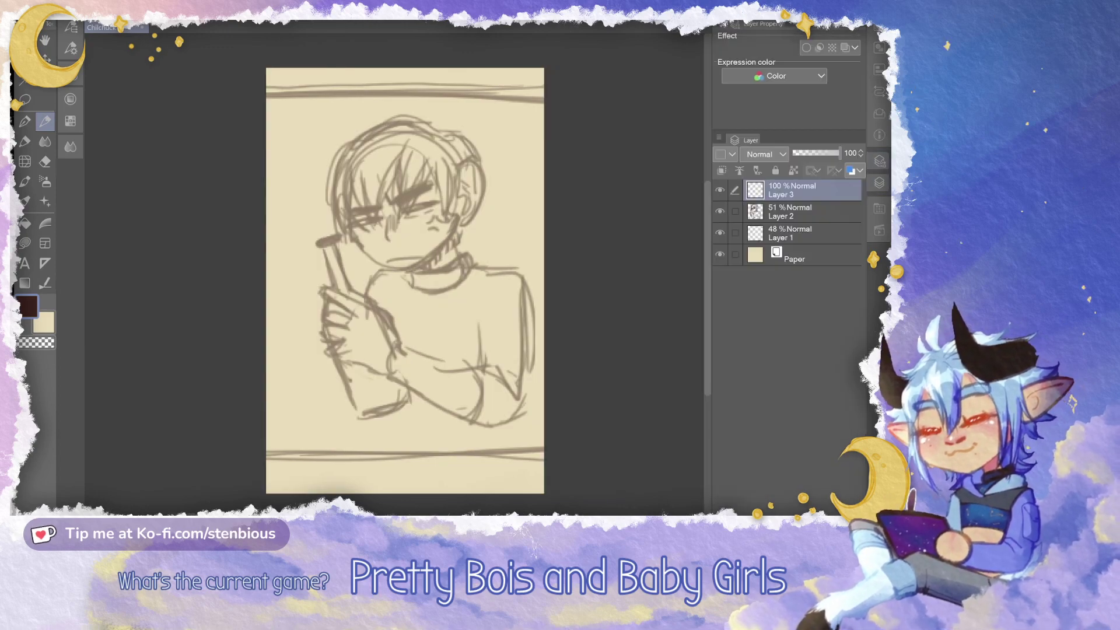
Sketch spiky hair tufts at the crown and back of the head on Layer 2, and return to the top layer
mouse_move(415, 111)
mouse_down()
mouse_move(451, 126)
mouse_move(444, 133)
mouse_move(474, 131)
mouse_move(447, 135)
mouse_up()
mouse_move(461, 134)
mouse_down()
mouse_move(484, 125)
mouse_move(464, 121)
mouse_move(489, 170)
mouse_up()
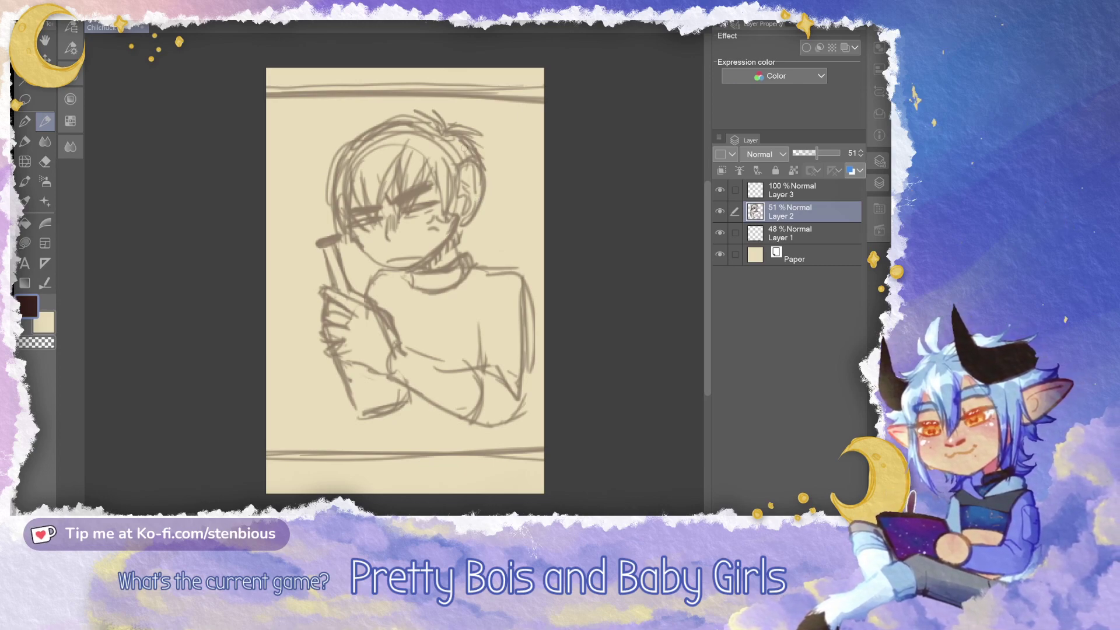
click(802, 191)
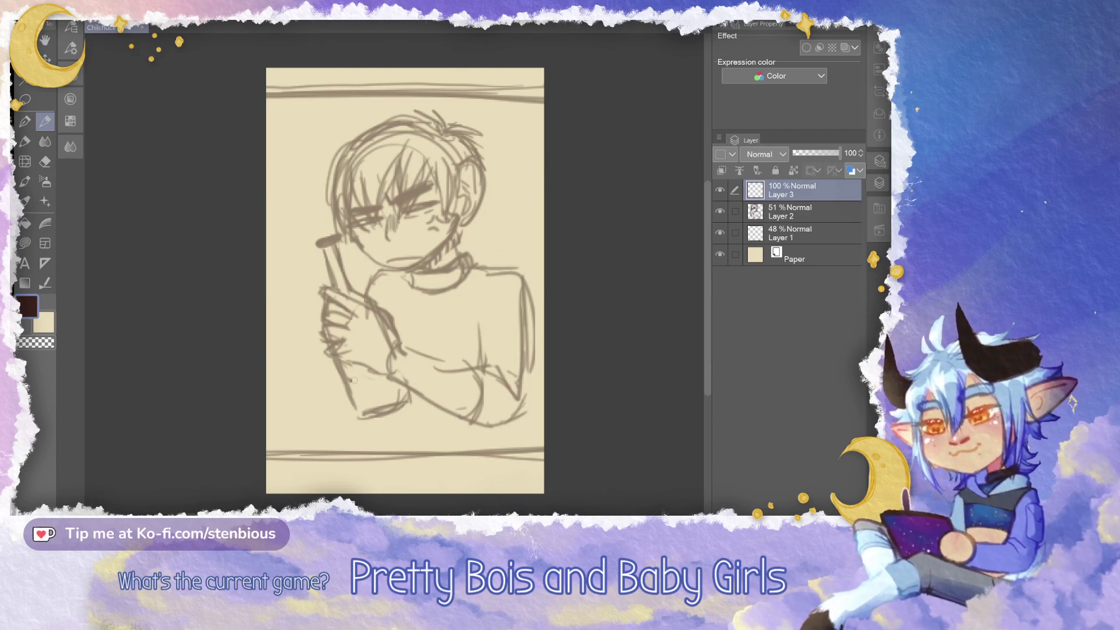
Sketch a second bent arm on the top layer, with its elbow low and the forearm lying across the lower body
drag(304, 409, 301, 421)
drag(312, 401, 401, 396)
mouse_move(320, 431)
mouse_down()
mouse_move(309, 443)
mouse_move(361, 402)
mouse_move(334, 403)
mouse_up()
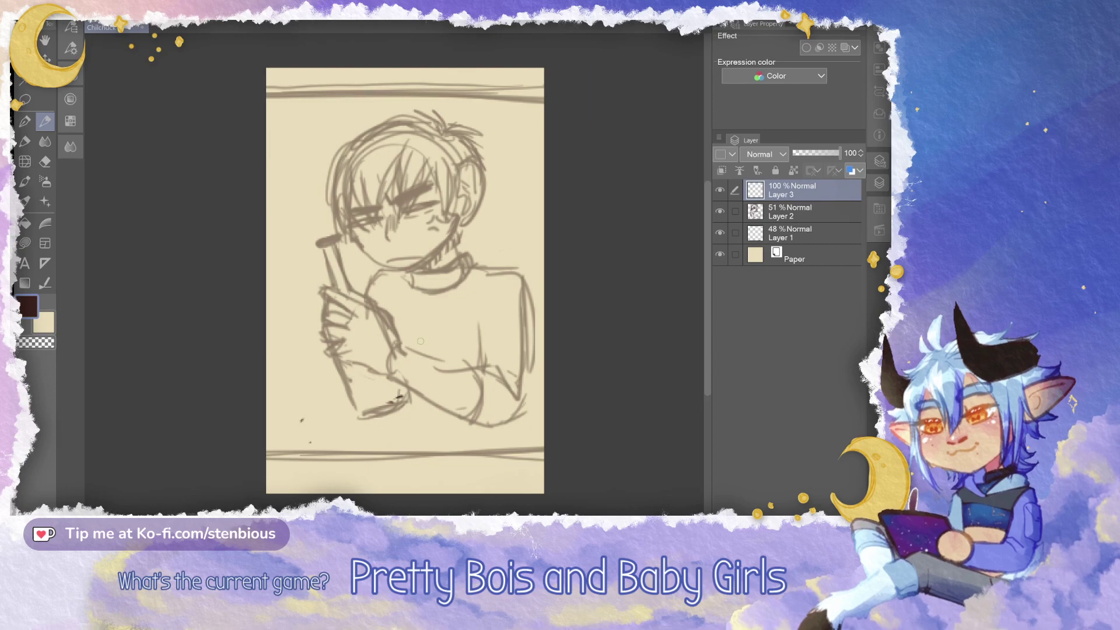
mouse_move(369, 296)
mouse_down()
mouse_move(296, 412)
mouse_move(338, 386)
mouse_move(412, 389)
mouse_up()
mouse_move(412, 390)
mouse_down()
mouse_move(348, 429)
mouse_move(363, 433)
mouse_move(302, 433)
mouse_move(400, 393)
mouse_move(408, 349)
mouse_move(430, 353)
mouse_move(436, 404)
mouse_up()
Rough in the blocky curled fingers of a fist at the end of the new forearm
mouse_move(425, 349)
mouse_down()
mouse_move(393, 366)
mouse_move(413, 348)
mouse_move(443, 357)
mouse_move(437, 412)
mouse_move(410, 404)
mouse_move(382, 431)
mouse_move(439, 392)
mouse_move(447, 404)
mouse_move(433, 360)
mouse_move(404, 345)
mouse_move(443, 354)
mouse_move(432, 342)
mouse_up()
key(ctrl+z)
mouse_move(425, 340)
mouse_down()
mouse_move(446, 352)
mouse_move(409, 359)
mouse_move(444, 355)
mouse_up()
drag(435, 358, 443, 369)
mouse_move(440, 367)
mouse_down()
mouse_move(446, 380)
mouse_move(414, 383)
mouse_up()
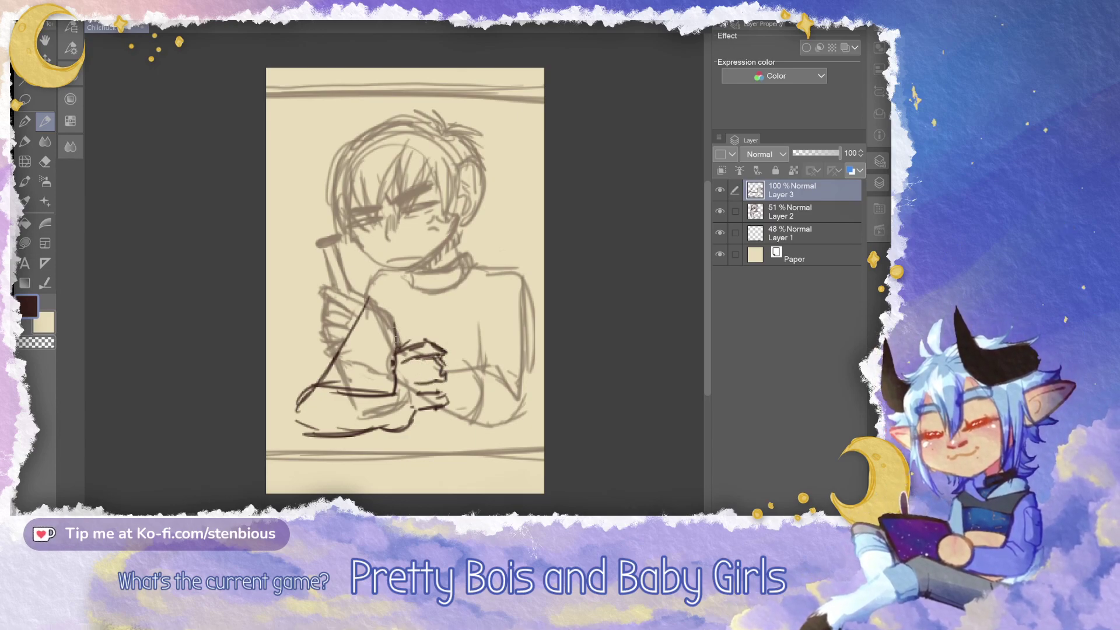
Rework the fist, wrist and elbow curve of the new arm and rough in a bottle neck above the hand
mouse_move(403, 349)
mouse_down()
mouse_move(408, 318)
mouse_move(422, 319)
mouse_move(441, 296)
mouse_move(447, 349)
mouse_up()
key(ctrl+z)
key(ctrl+z)
mouse_move(413, 408)
mouse_down()
mouse_move(402, 425)
mouse_move(376, 429)
mouse_move(392, 418)
mouse_up()
mouse_move(329, 386)
mouse_down()
mouse_move(317, 429)
mouse_move(329, 434)
mouse_move(366, 299)
mouse_up()
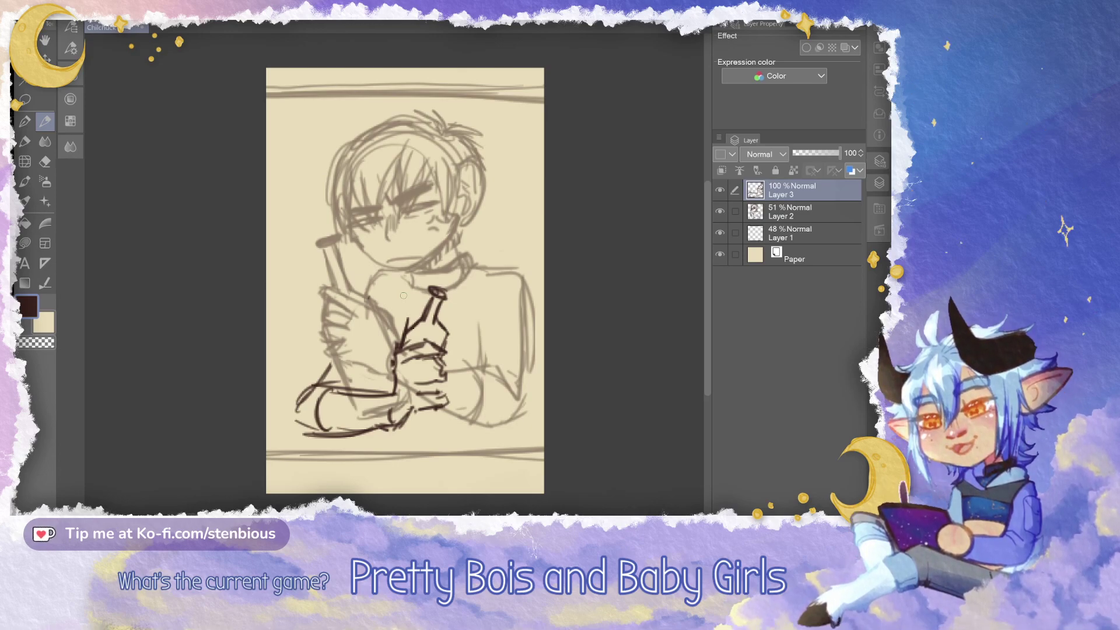
Redraw the new bottle with a longer neck, dark cap, rounded shoulders and a slanted body reaching down to its base
mouse_move(449, 398)
mouse_down()
mouse_move(437, 383)
mouse_move(403, 386)
mouse_move(424, 368)
mouse_up()
drag(413, 373, 445, 376)
drag(444, 374, 440, 387)
mouse_move(419, 390)
mouse_down()
mouse_move(390, 429)
mouse_move(403, 433)
mouse_up()
mouse_move(408, 322)
mouse_down()
mouse_move(434, 289)
mouse_move(446, 343)
mouse_move(407, 334)
mouse_move(411, 316)
mouse_move(401, 352)
mouse_move(458, 322)
mouse_move(448, 354)
mouse_move(442, 321)
mouse_move(418, 321)
mouse_move(434, 277)
mouse_up()
mouse_move(434, 278)
mouse_down()
mouse_move(424, 315)
mouse_move(436, 318)
mouse_move(444, 277)
mouse_up()
mouse_move(435, 273)
mouse_down()
mouse_move(451, 276)
mouse_move(429, 274)
mouse_move(449, 273)
mouse_move(442, 317)
mouse_move(421, 308)
mouse_move(430, 268)
mouse_move(451, 279)
mouse_move(435, 274)
mouse_move(446, 343)
mouse_up()
drag(438, 389, 425, 432)
mouse_move(429, 433)
mouse_down()
mouse_move(391, 429)
mouse_move(429, 350)
mouse_move(424, 383)
mouse_move(435, 363)
mouse_up()
Redraw the back of the hand beside the bottle and the wrist line running into the forearm
mouse_move(393, 363)
mouse_down()
mouse_move(395, 395)
mouse_move(383, 395)
mouse_up()
mouse_move(393, 371)
mouse_down()
mouse_move(393, 358)
mouse_move(376, 395)
mouse_move(403, 345)
mouse_up()
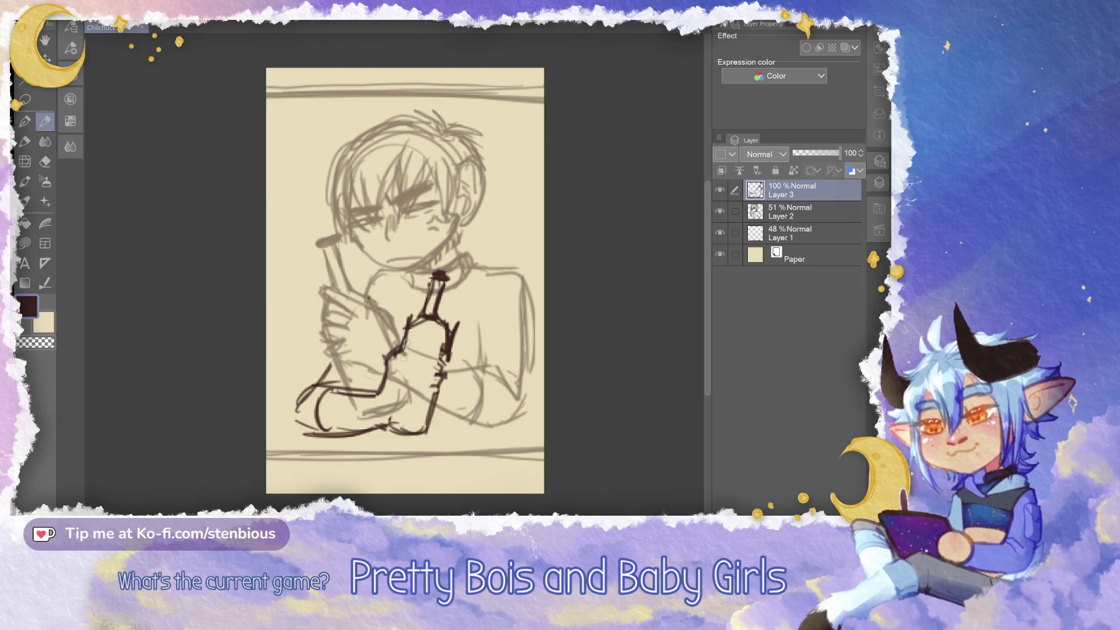
drag(390, 360, 380, 392)
drag(401, 340, 396, 352)
drag(379, 392, 396, 348)
Draw the fingers wrapping around the new bottle and the near edge of the bottle below the hand
mouse_move(394, 348)
mouse_down()
mouse_move(423, 339)
mouse_move(444, 361)
mouse_up()
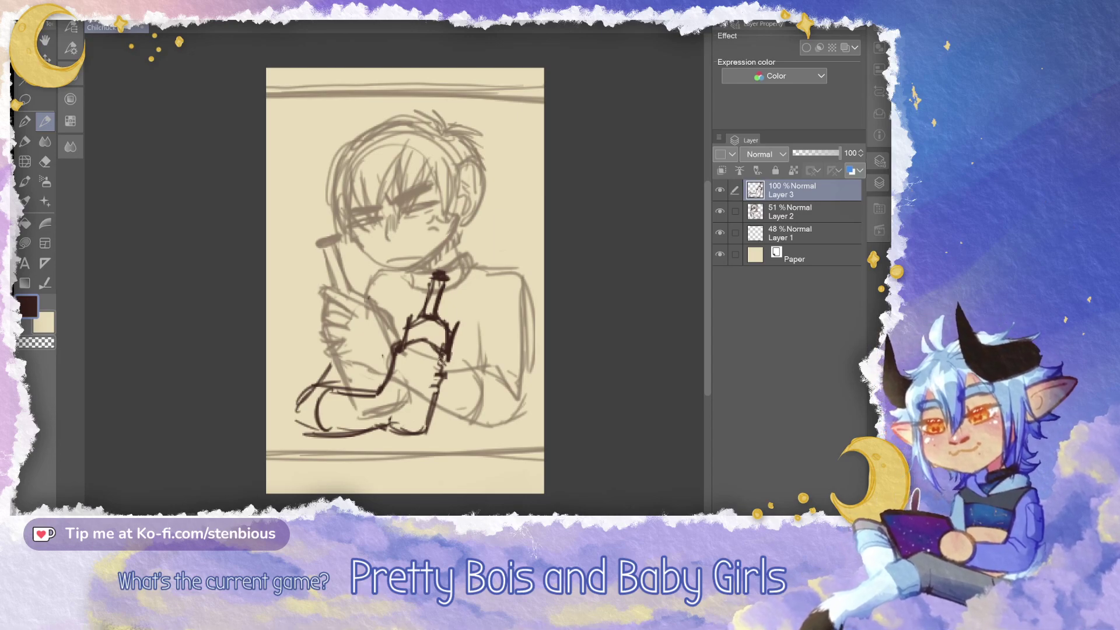
mouse_move(444, 368)
mouse_down()
mouse_move(412, 354)
mouse_move(388, 410)
mouse_move(407, 399)
mouse_up()
mouse_move(406, 399)
mouse_down()
mouse_move(425, 403)
mouse_move(404, 388)
mouse_move(443, 373)
mouse_move(391, 370)
mouse_move(406, 354)
mouse_up()
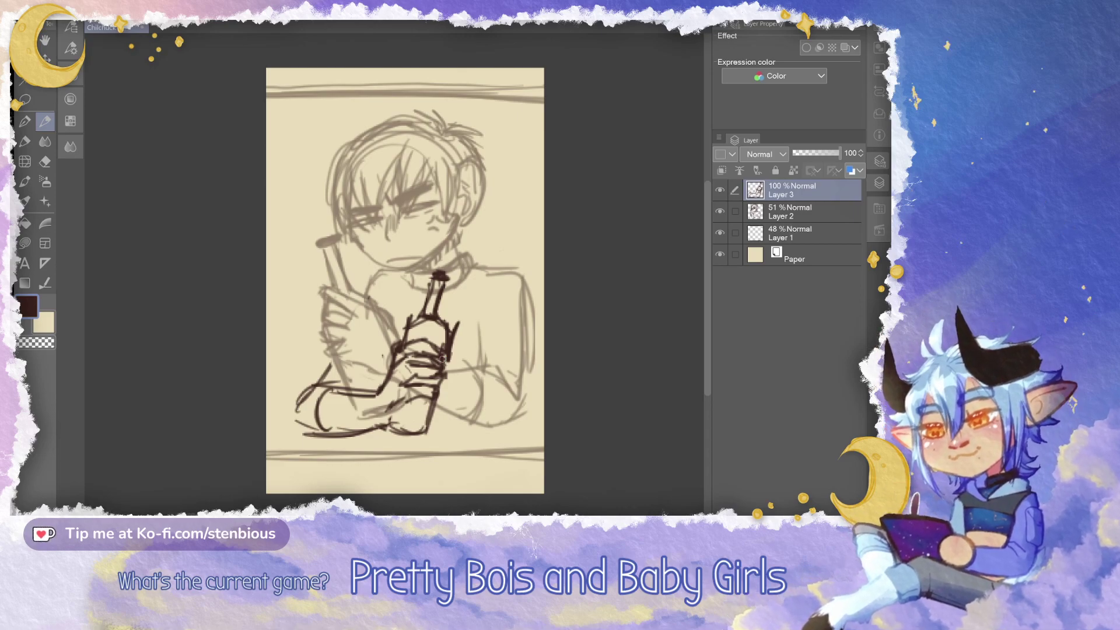
drag(403, 398, 389, 430)
Redraw the wrist, the upper edge of the forearm and the rounded elbow of the arm holding the new bottle
drag(392, 372, 375, 405)
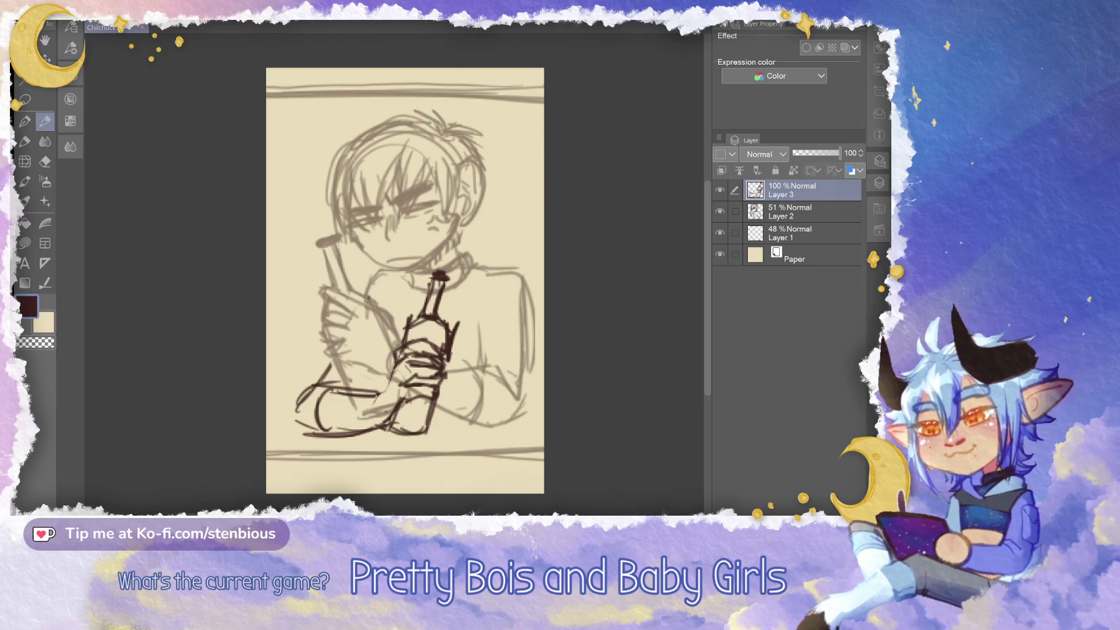
mouse_move(392, 369)
mouse_down()
mouse_move(373, 411)
mouse_move(376, 389)
mouse_move(327, 387)
mouse_up()
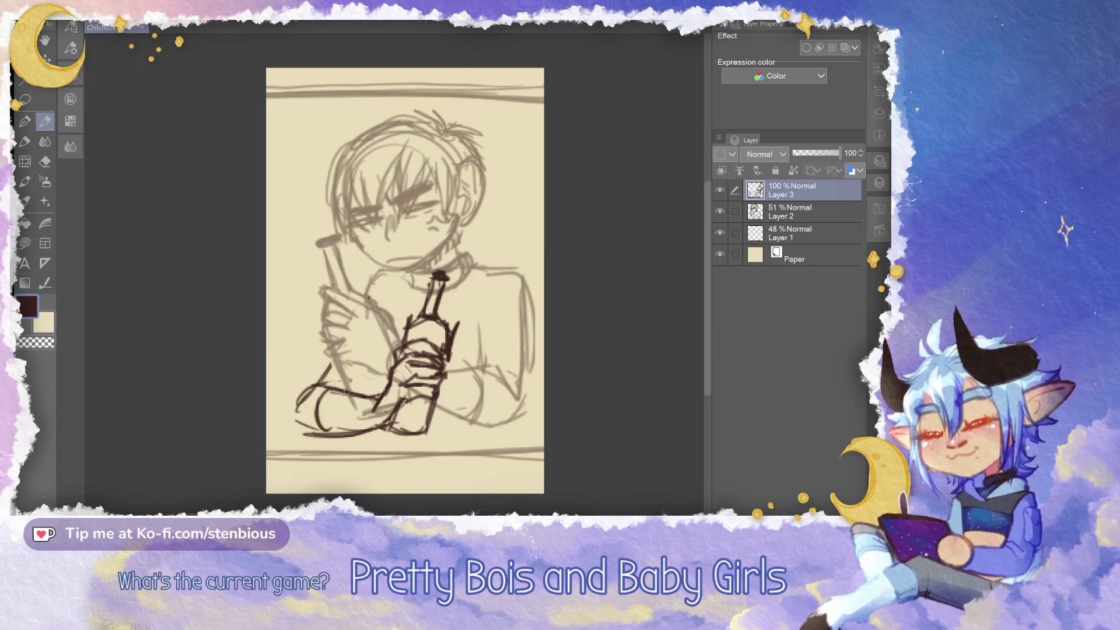
mouse_move(337, 345)
mouse_down()
mouse_move(304, 391)
mouse_move(300, 429)
mouse_up()
key(ctrl+z)
mouse_move(304, 379)
mouse_down()
mouse_move(350, 394)
mouse_move(338, 387)
mouse_move(326, 438)
mouse_move(330, 397)
mouse_move(309, 409)
mouse_move(351, 431)
mouse_up()
key(ctrl+z)
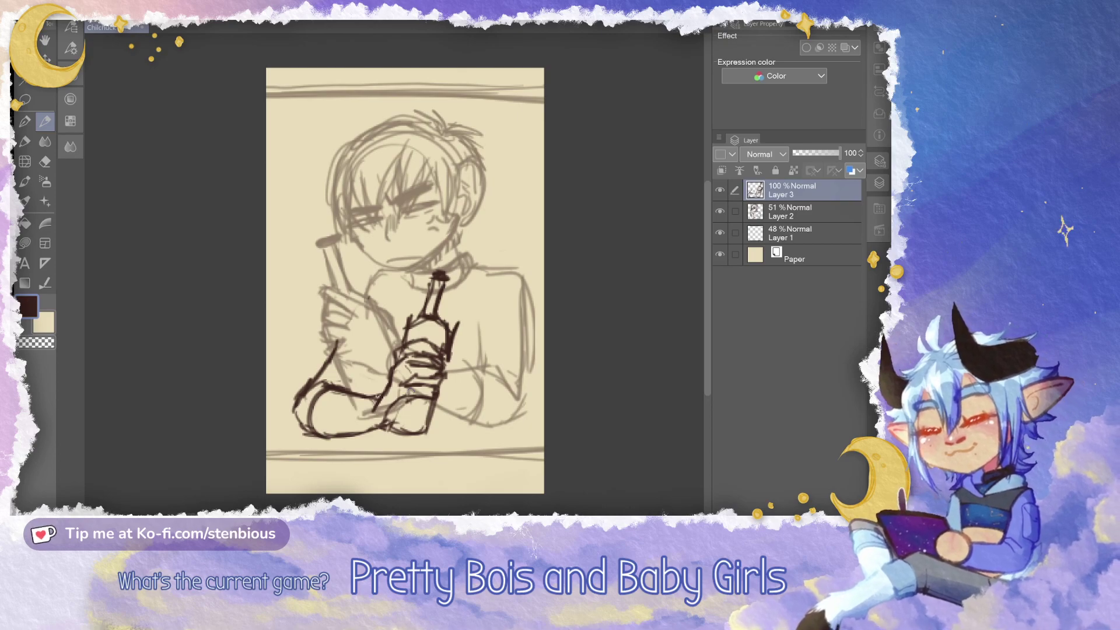
Move the new arm and bottle drawing rightward across the character's chest
key(ctrl+t)
drag(376, 355, 401, 353)
click(379, 460)
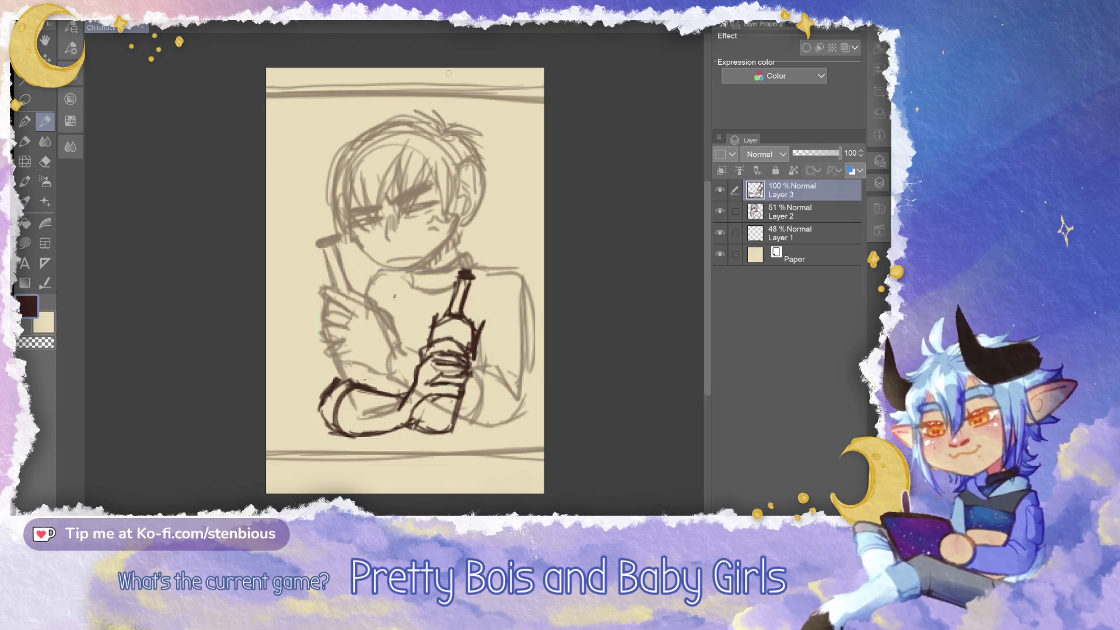
Enlarge the new arm and bottle drawing slightly and rotate it clockwise so the bottle leans toward the shoulder
key(ctrl+t)
mouse_move(490, 264)
mouse_down()
mouse_move(505, 251)
mouse_move(495, 258)
mouse_up()
drag(461, 356, 454, 347)
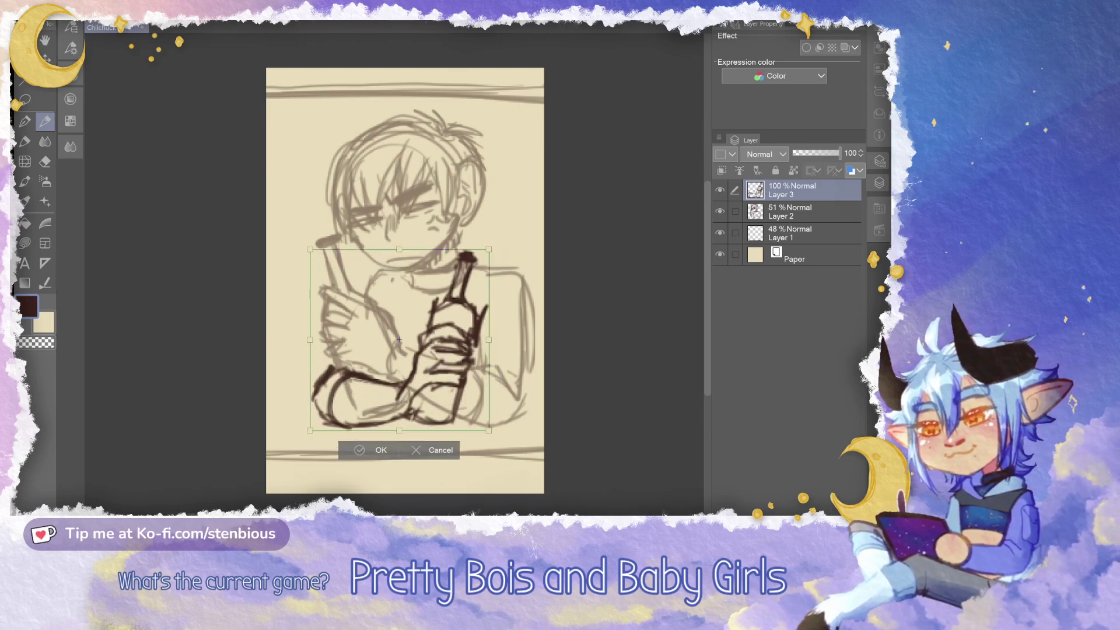
drag(508, 378, 442, 416)
click(376, 472)
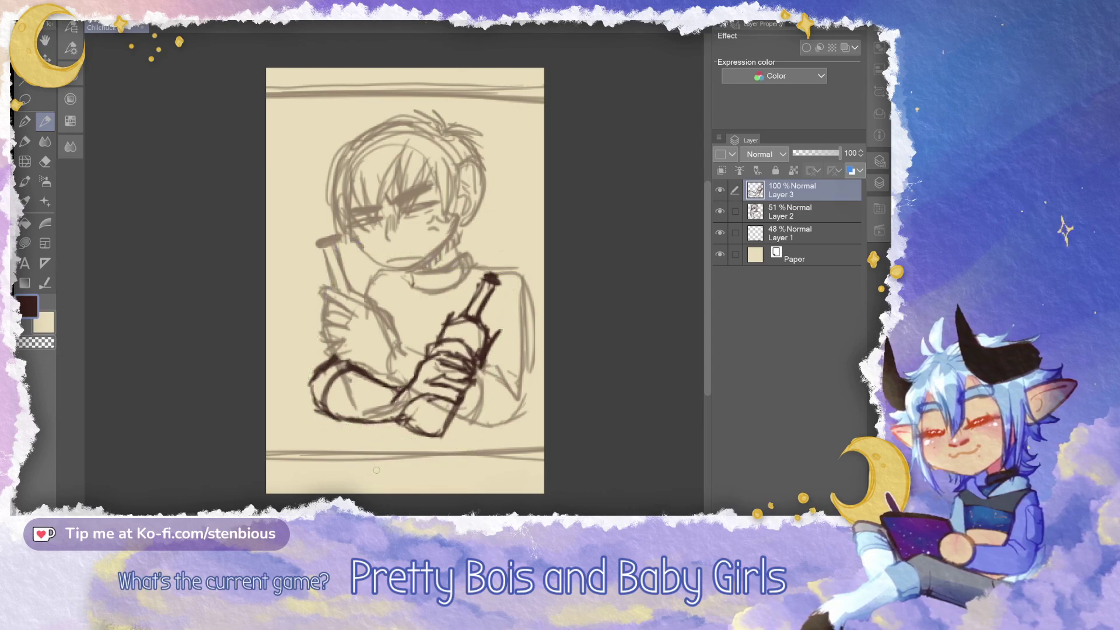
Lasso the original bottle's neck on Layer 2 and nudge it slightly down toward the hand
click(807, 212)
key(m)
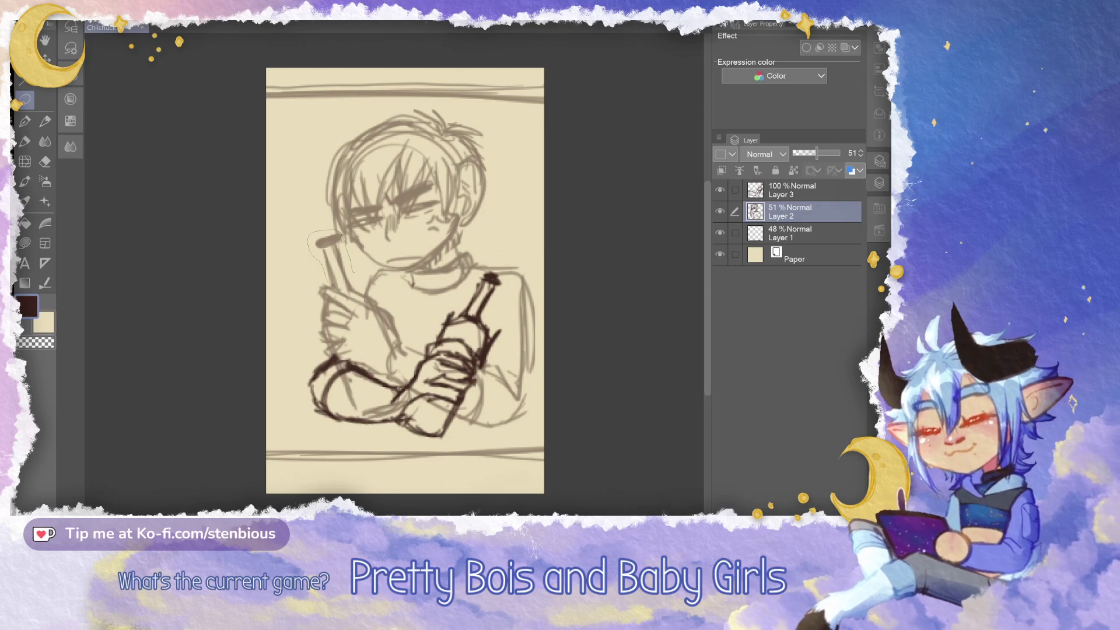
drag(353, 272, 360, 290)
click(385, 310)
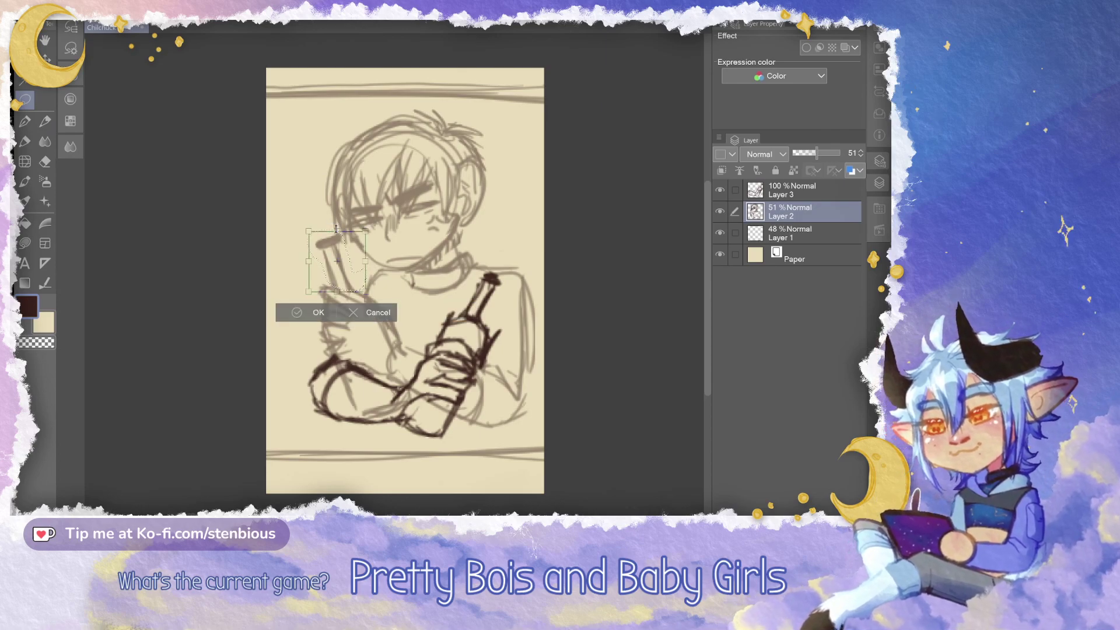
drag(344, 245, 346, 249)
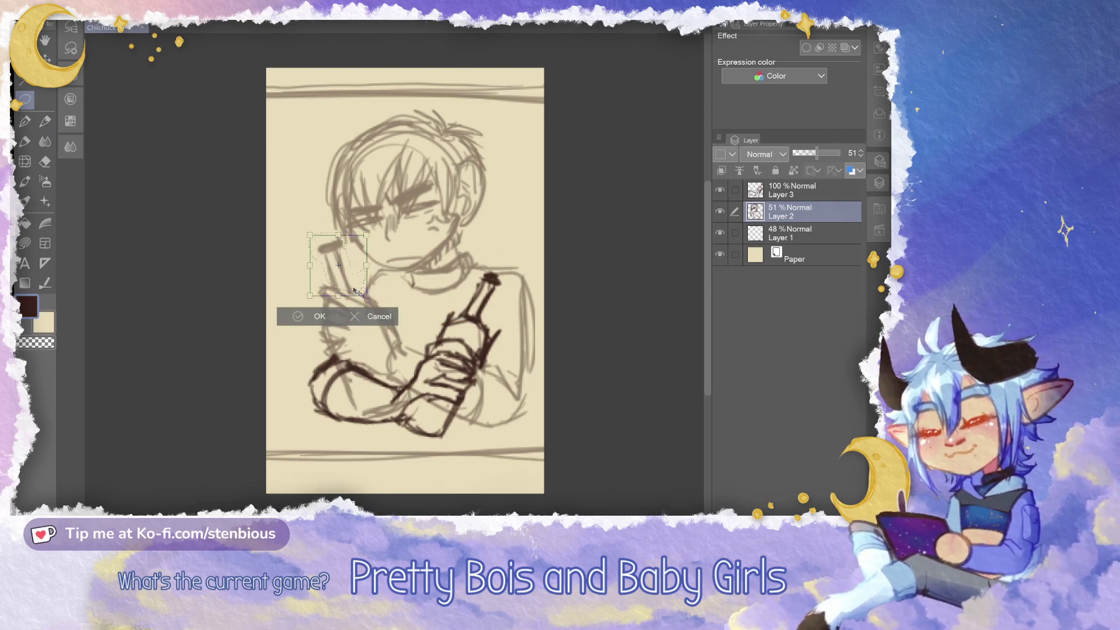
click(282, 315)
click(208, 315)
key(p)
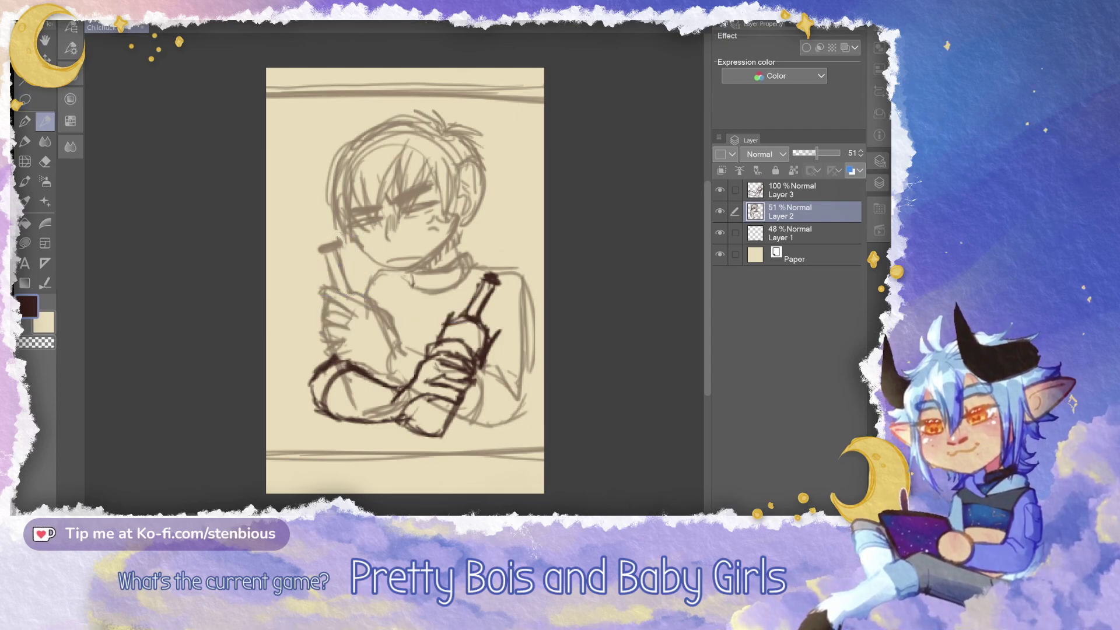
Mirror the canvas view horizontally to check the composition
click(878, 134)
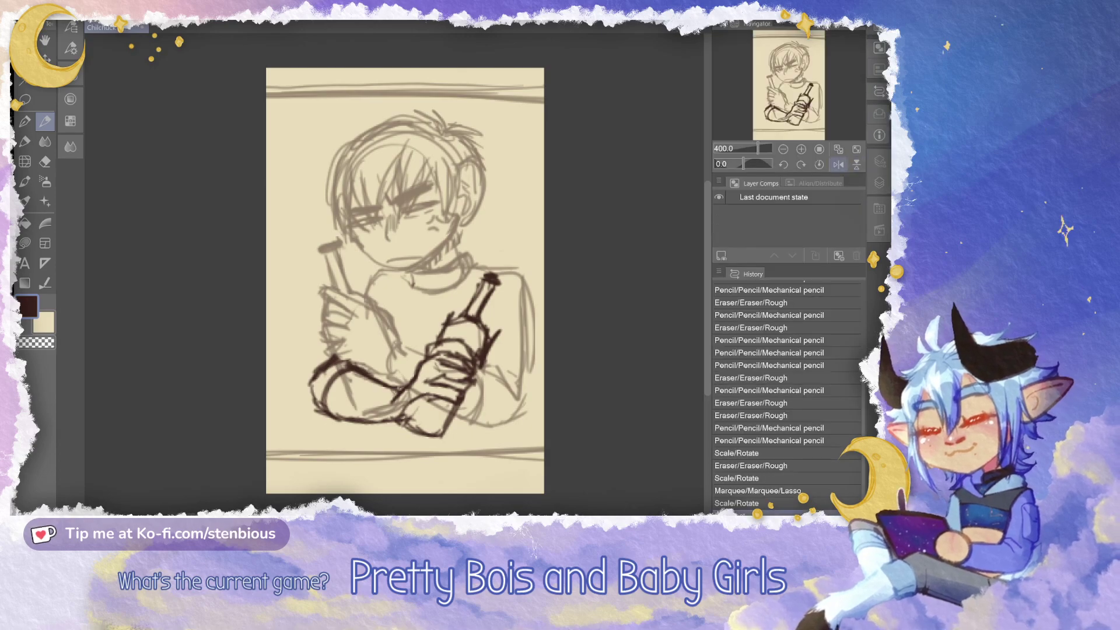
click(838, 164)
click(879, 181)
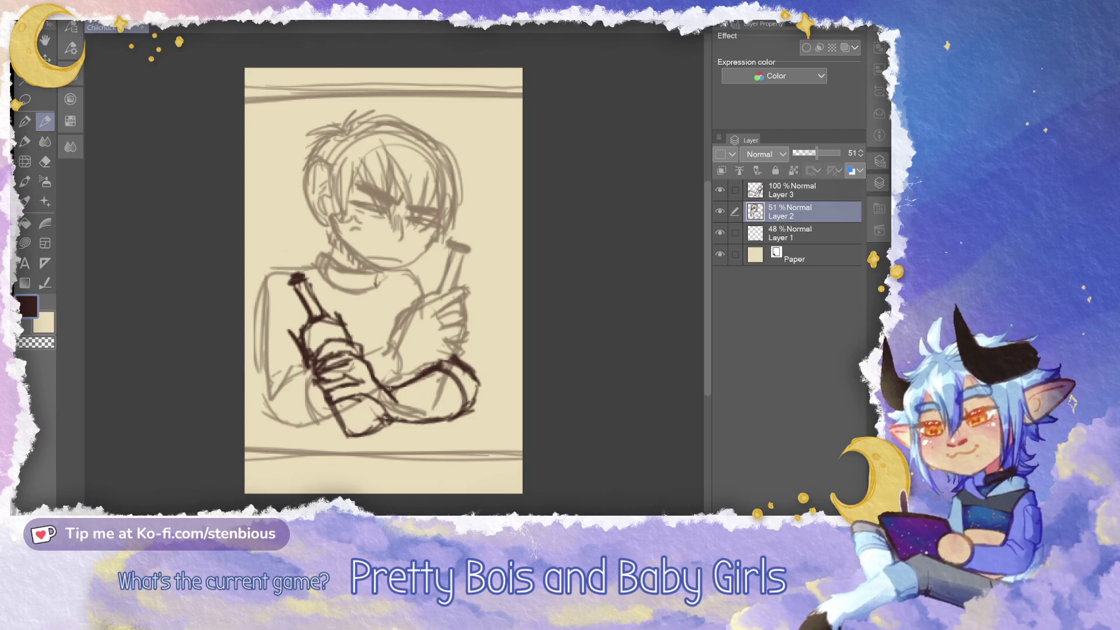
key(m)
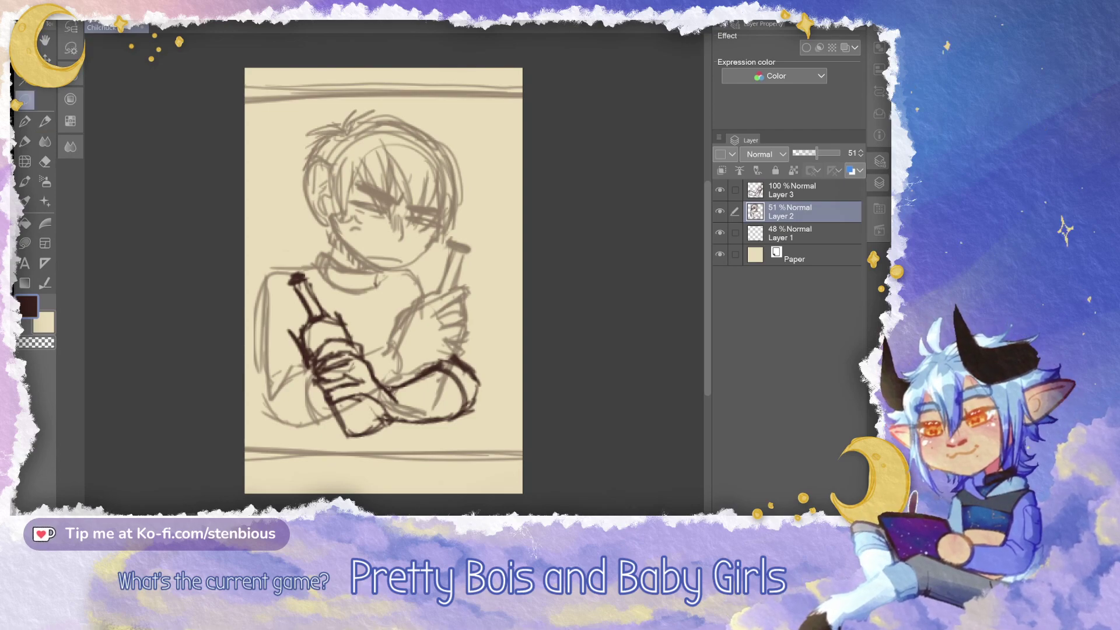
drag(434, 289, 385, 337)
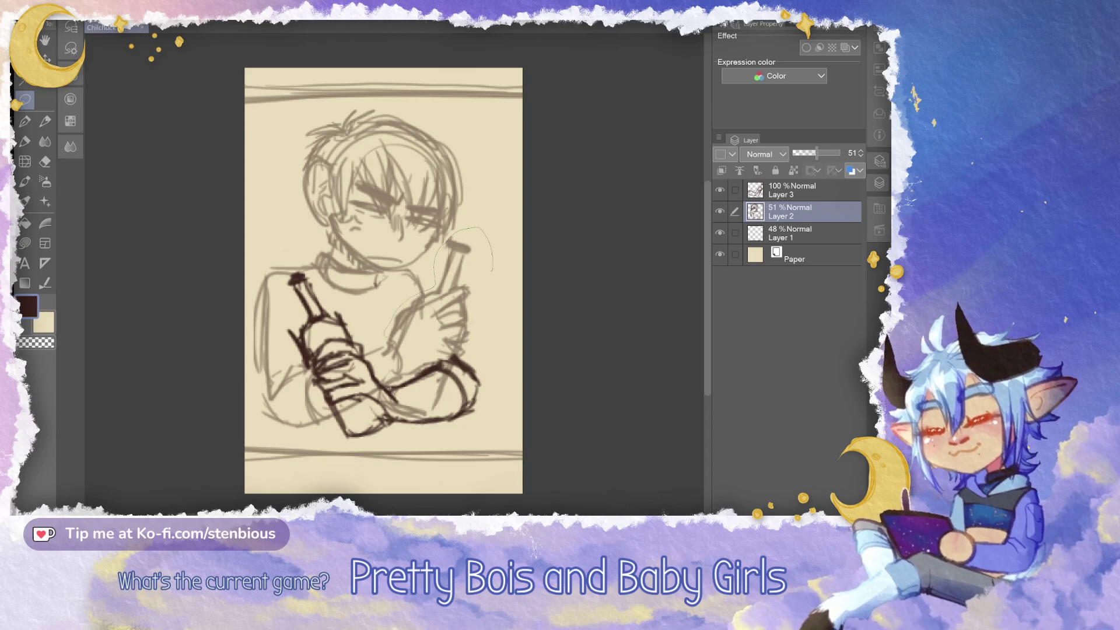
mouse_move(392, 391)
mouse_down()
mouse_move(484, 361)
mouse_move(492, 272)
mouse_move(471, 227)
mouse_up()
key(ctrl+d)
Lasso the original hand and bottle on Layer 2 and shrink them slightly, keeping them in place above the forearm
click(719, 190)
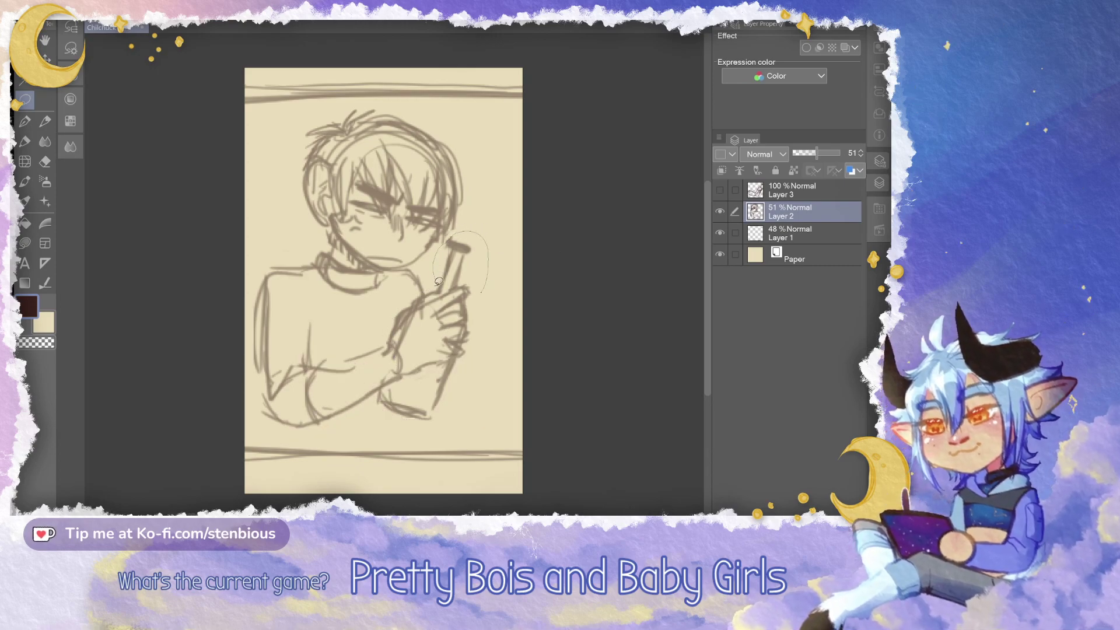
mouse_move(390, 327)
mouse_down()
mouse_move(383, 374)
mouse_move(394, 425)
mouse_move(499, 332)
mouse_move(496, 281)
mouse_up()
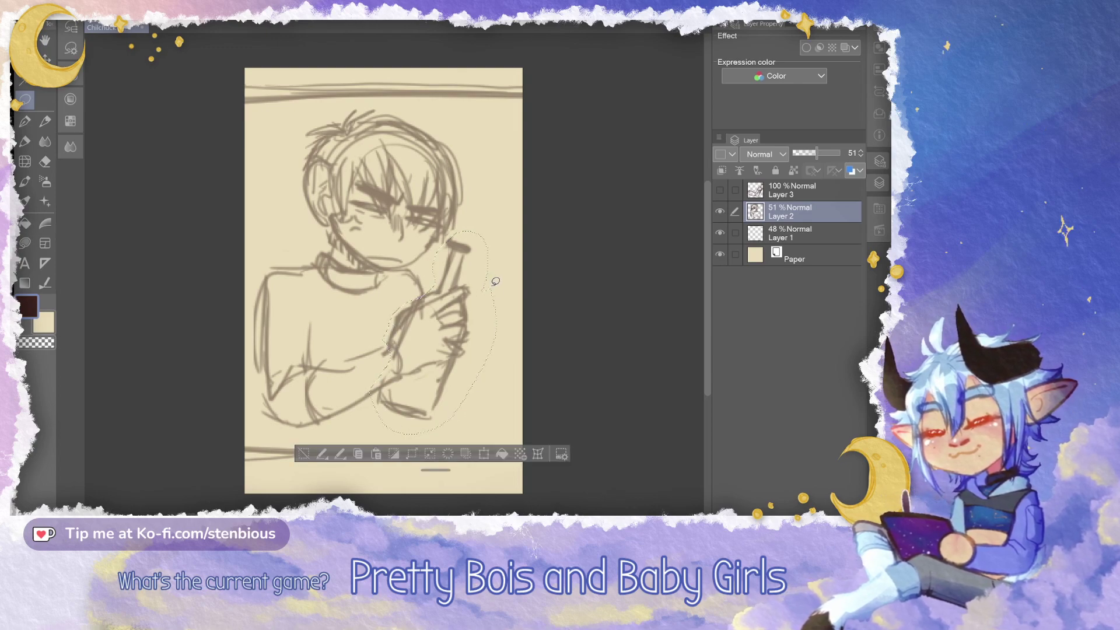
click(720, 189)
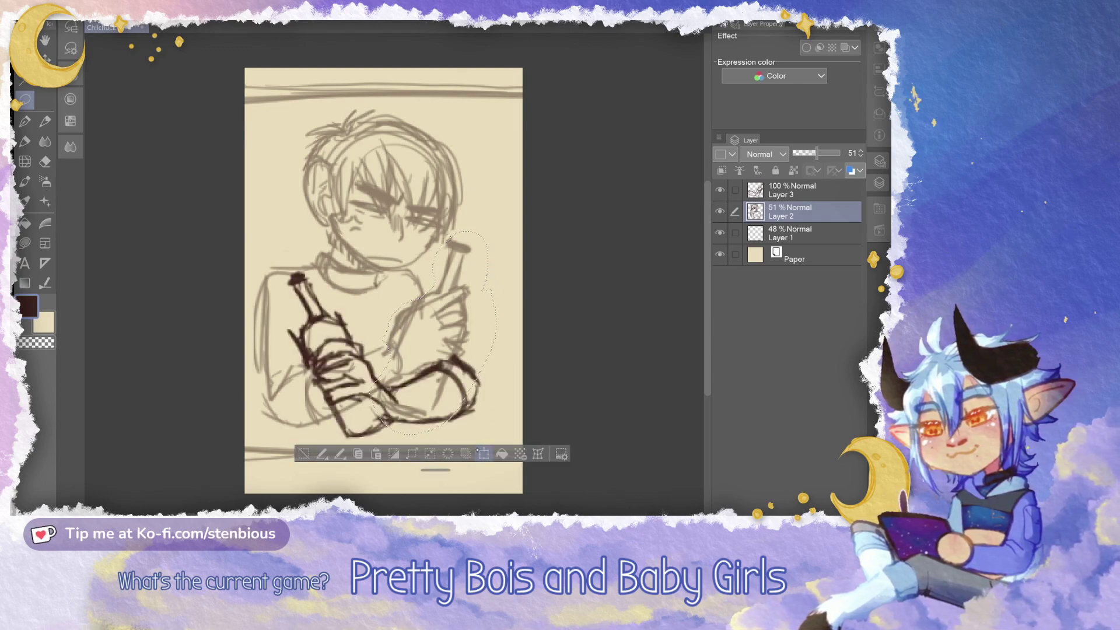
click(483, 453)
drag(496, 434, 487, 422)
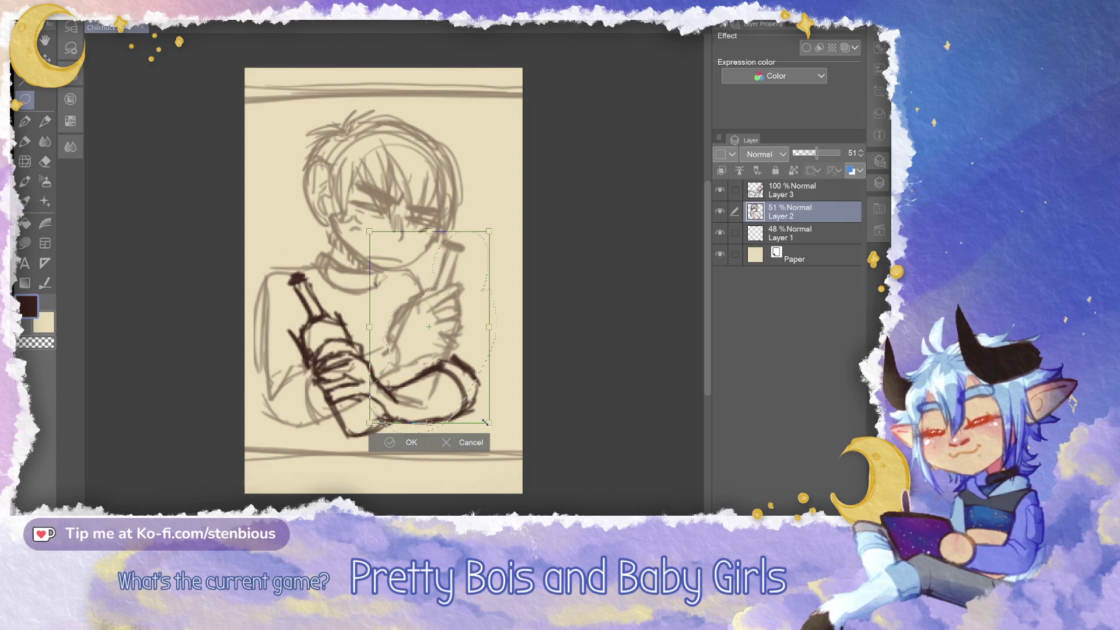
drag(450, 375, 454, 383)
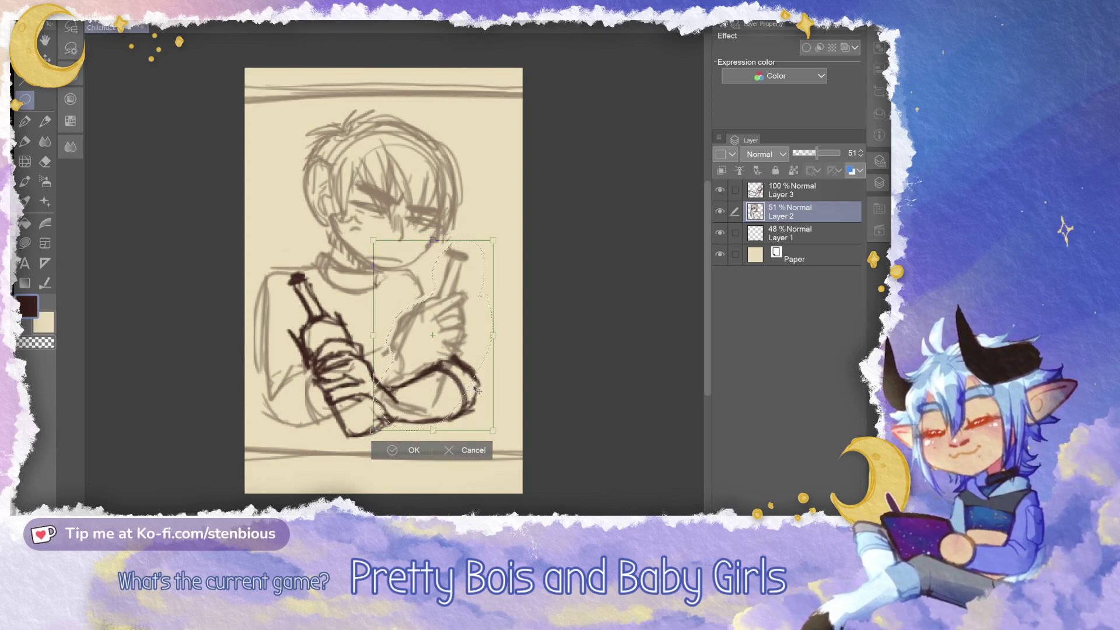
drag(494, 335, 491, 335)
key(Return)
key(p)
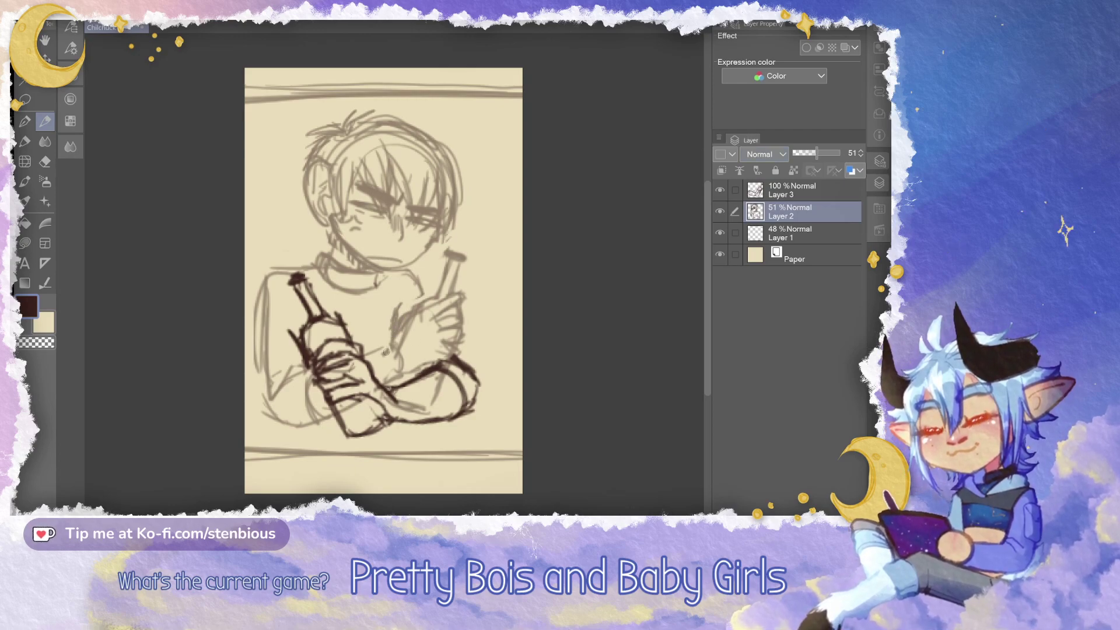
drag(399, 407, 385, 452)
key(ctrl+z)
key(ctrl+z)
drag(398, 407, 383, 448)
key(ctrl+z)
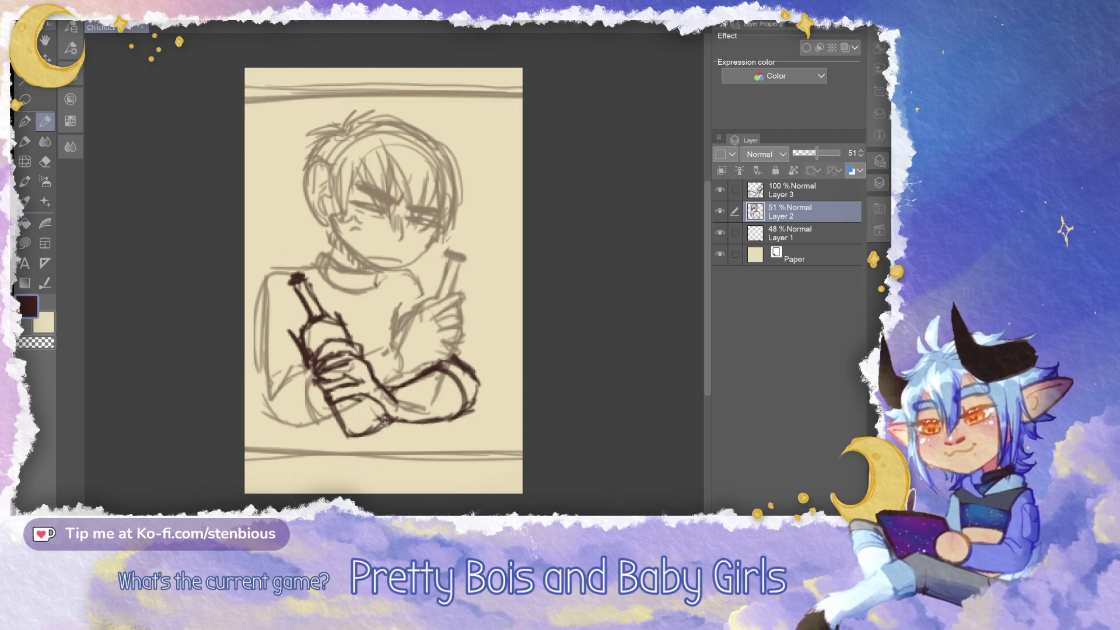
Sketch short waist lines on both sides below the crossed arms and add strokes beside the original bottle hand
drag(290, 425, 297, 448)
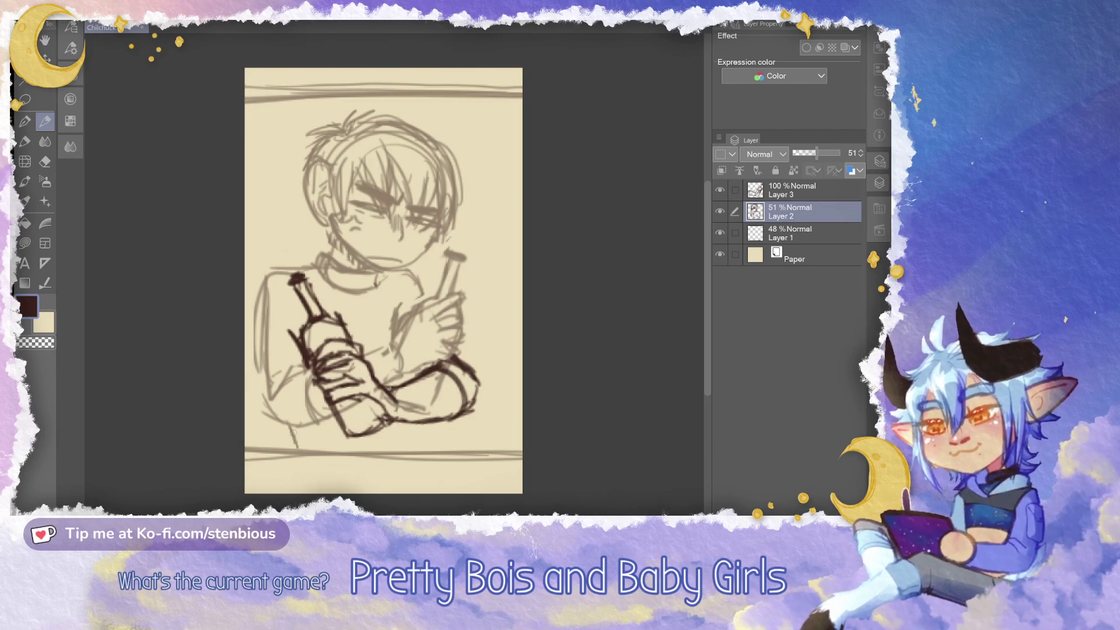
drag(414, 416, 405, 446)
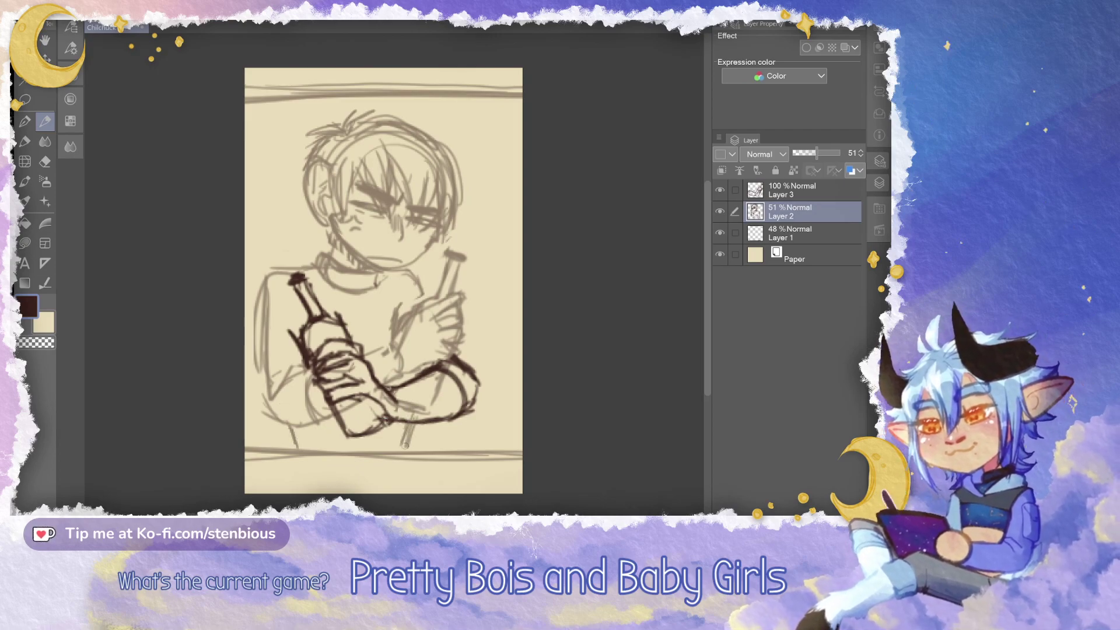
key(ctrl+z)
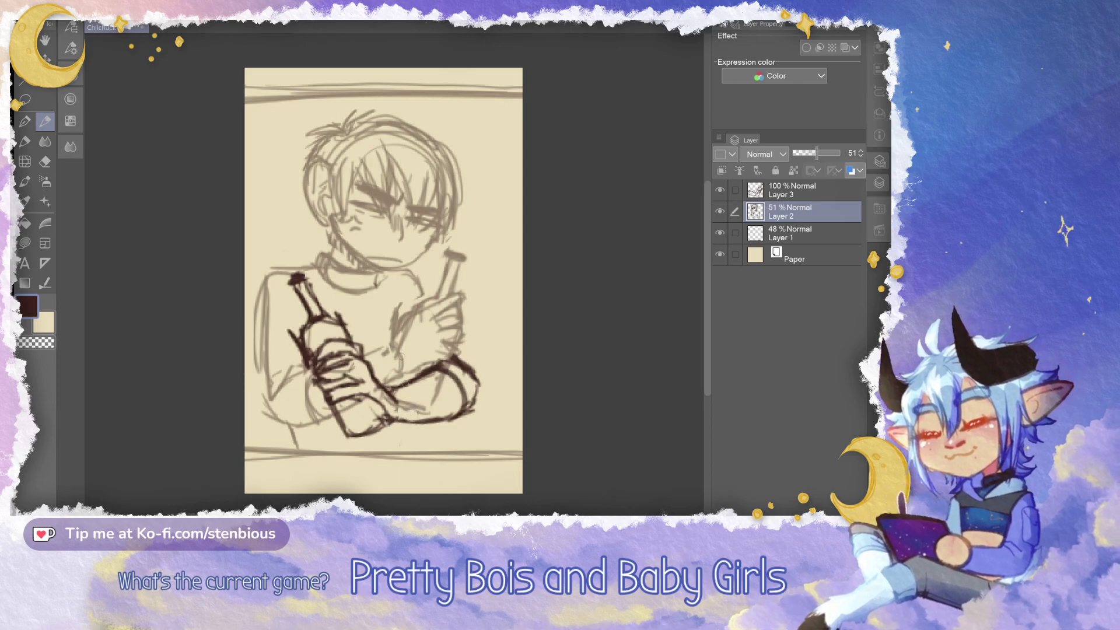
drag(404, 295, 396, 323)
drag(400, 307, 393, 326)
mouse_move(404, 417)
mouse_down()
mouse_move(409, 453)
mouse_move(402, 433)
mouse_up()
key(ctrl+z)
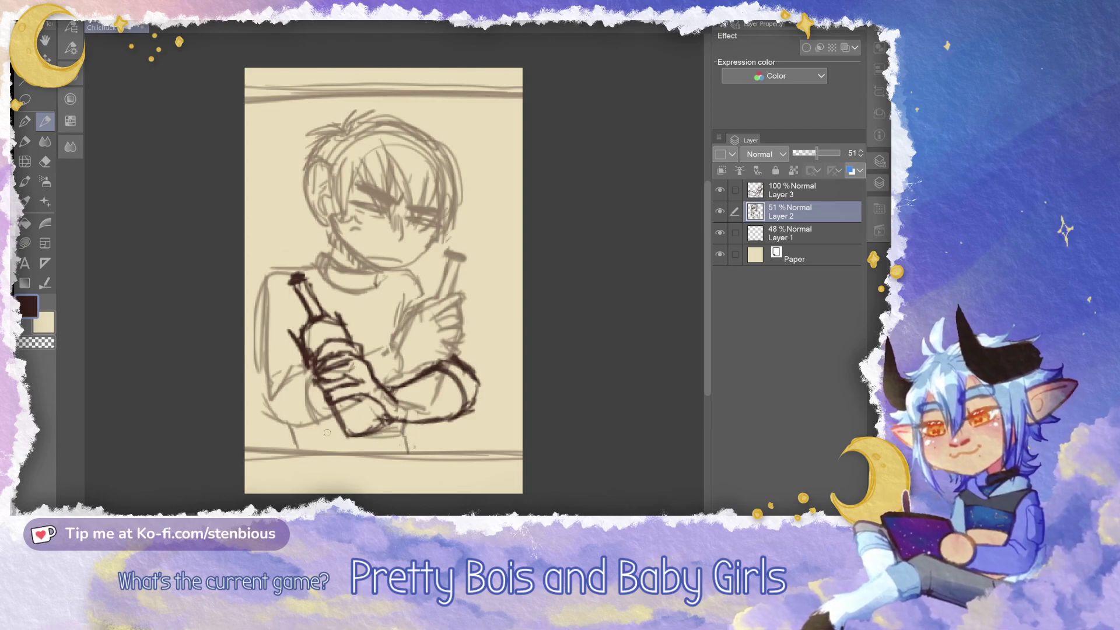
Preview Layer 2 at full opacity and set its opacity to 57%
drag(327, 433, 353, 436)
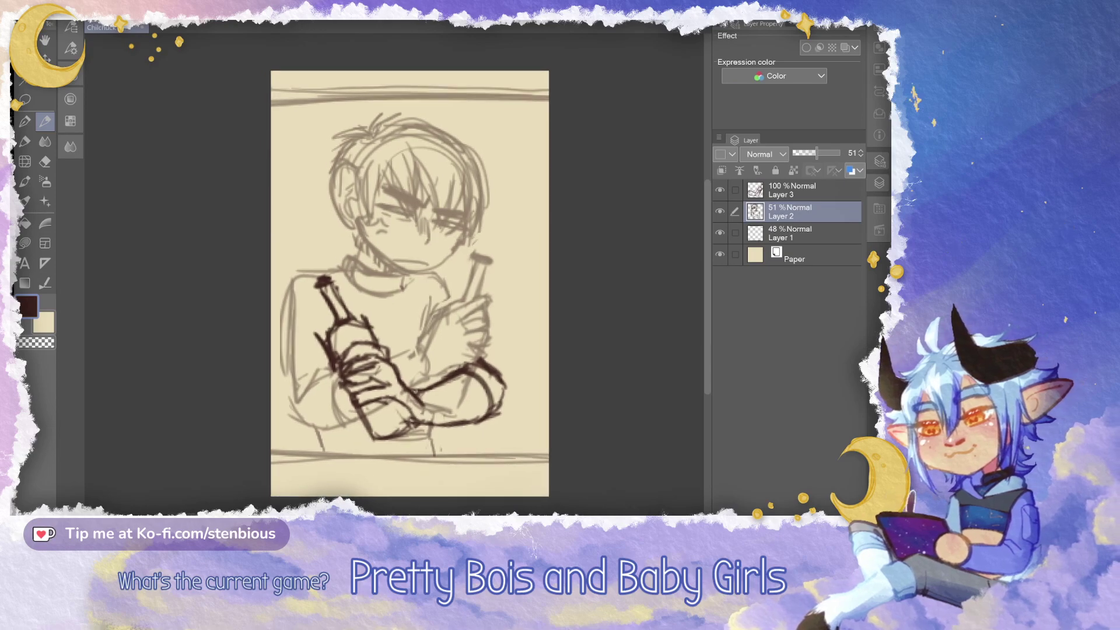
drag(817, 153, 842, 153)
click(735, 190)
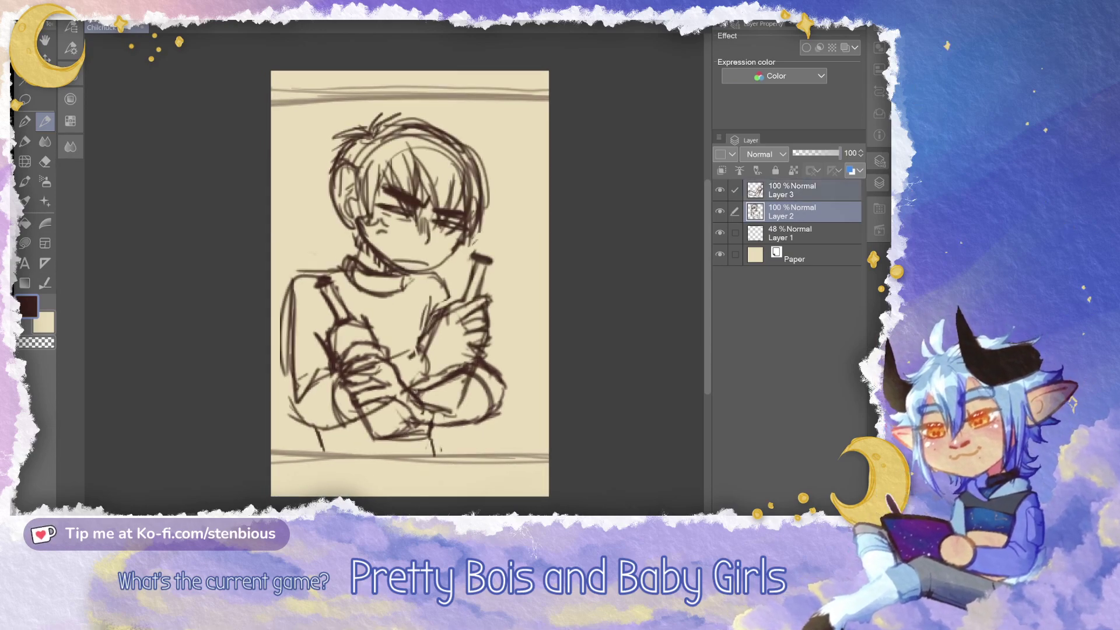
click(735, 190)
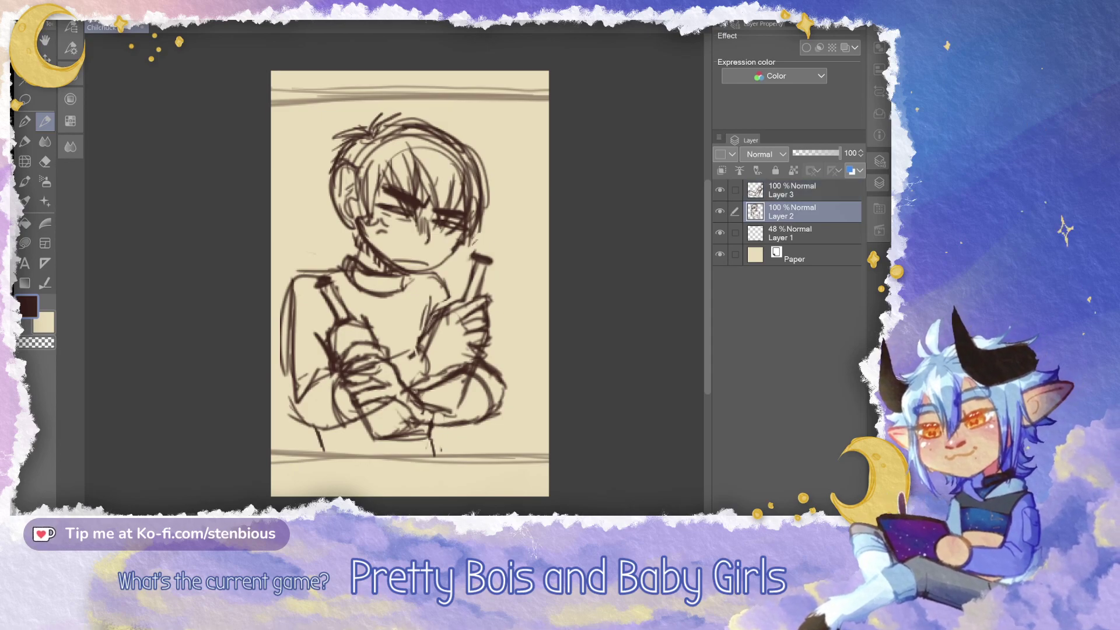
click(805, 190)
click(805, 212)
click(820, 153)
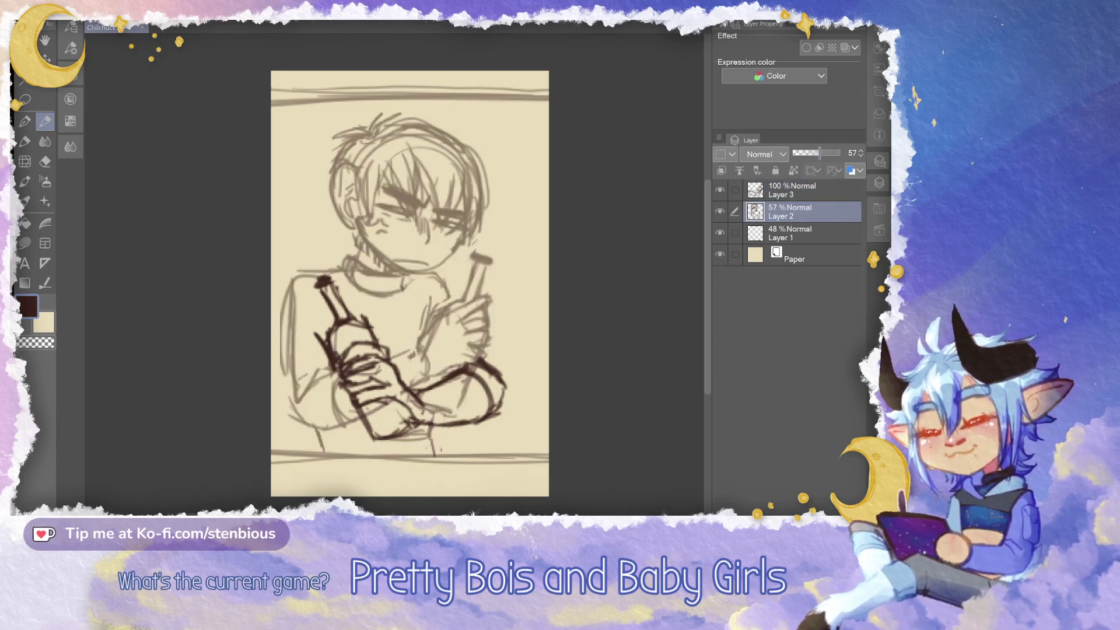
Rotate the new arm and bottle drawing on Layer 3 clockwise and move it up toward the character's shoulder
click(805, 191)
key(ctrl+t)
drag(440, 450, 420, 454)
drag(409, 358, 396, 327)
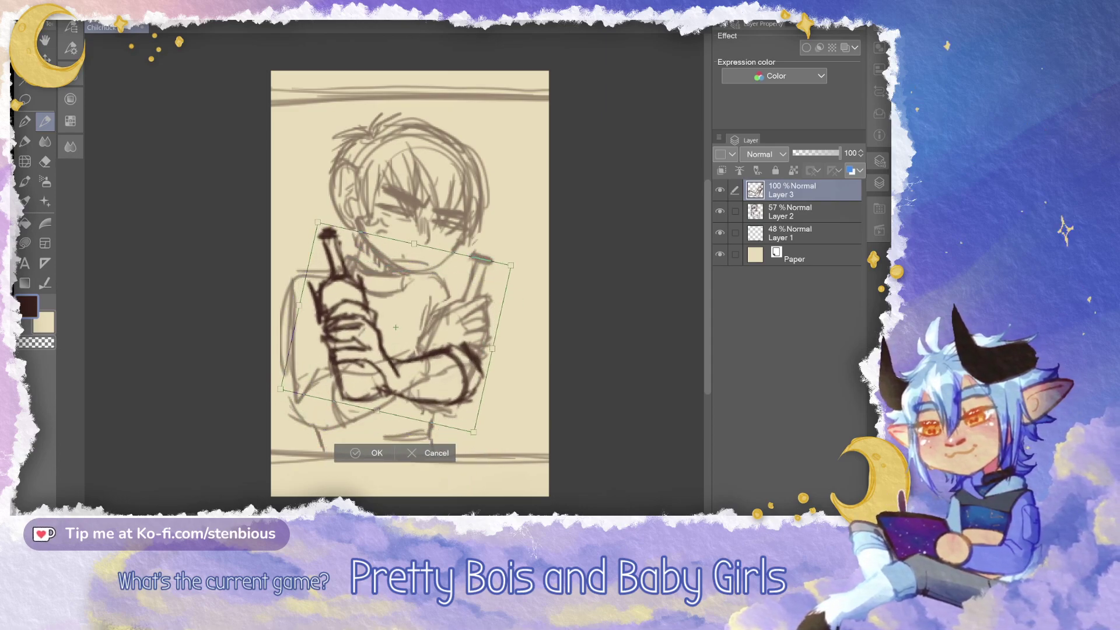
click(366, 453)
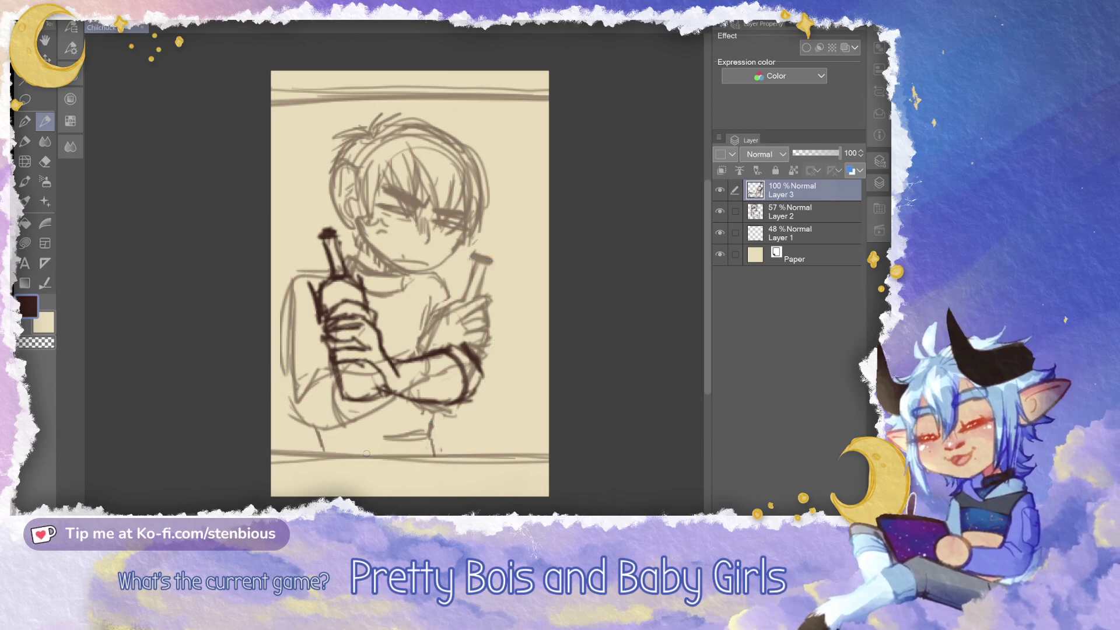
Move Layer 3 beneath Layer 2 and add a new layer between them
drag(811, 190, 810, 223)
click(44, 323)
click(24, 224)
click(24, 244)
scroll(403, 348, up, 4)
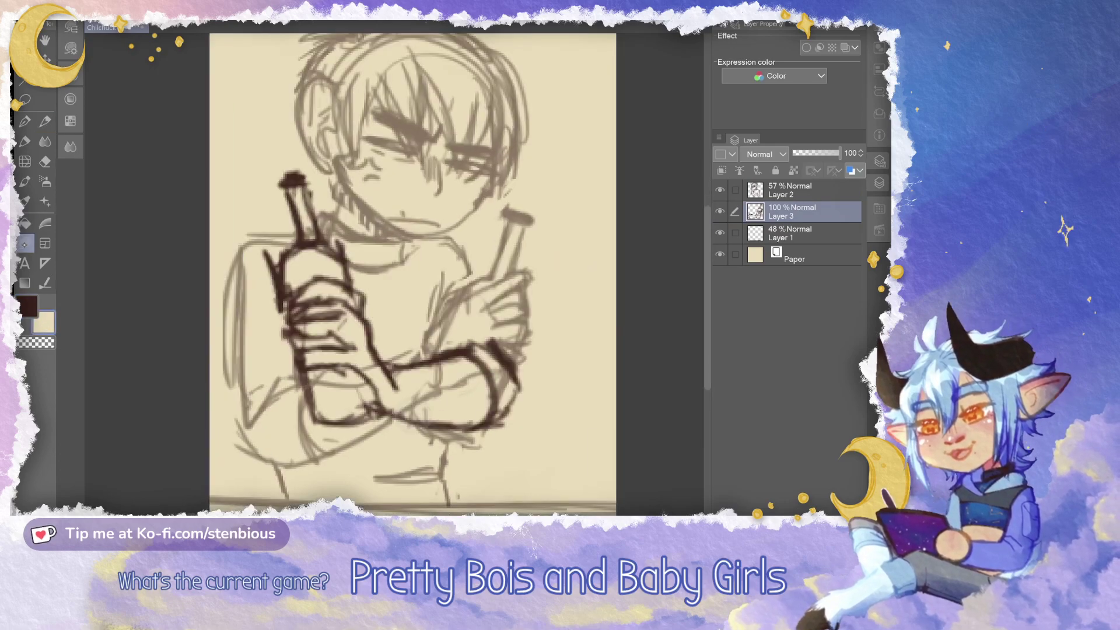
key(u)
key(ctrl+shift+n)
Cover the new arm's lines overlapping the original arm and hand with cream-filled lasso shapes on Layer 4
drag(408, 303, 411, 276)
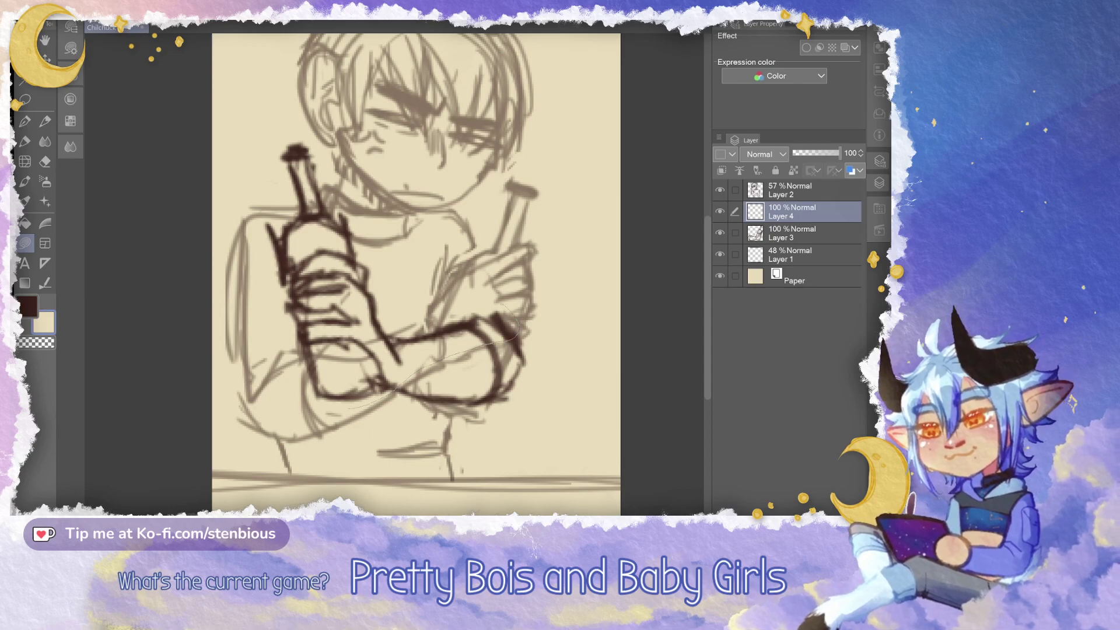
drag(502, 303, 307, 351)
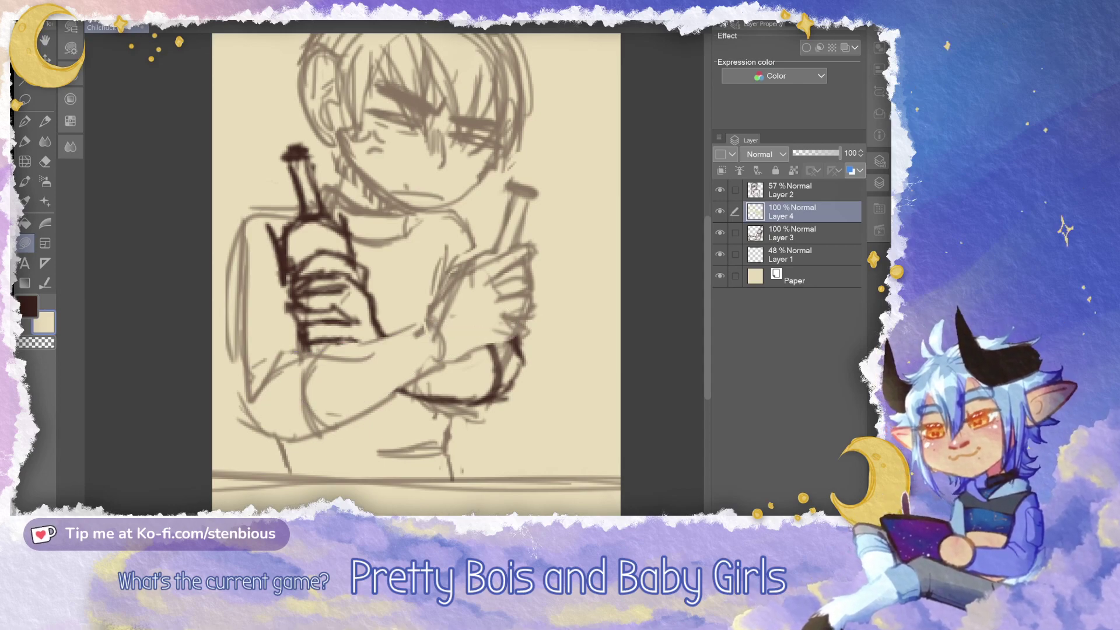
scroll(529, 443, down, 4)
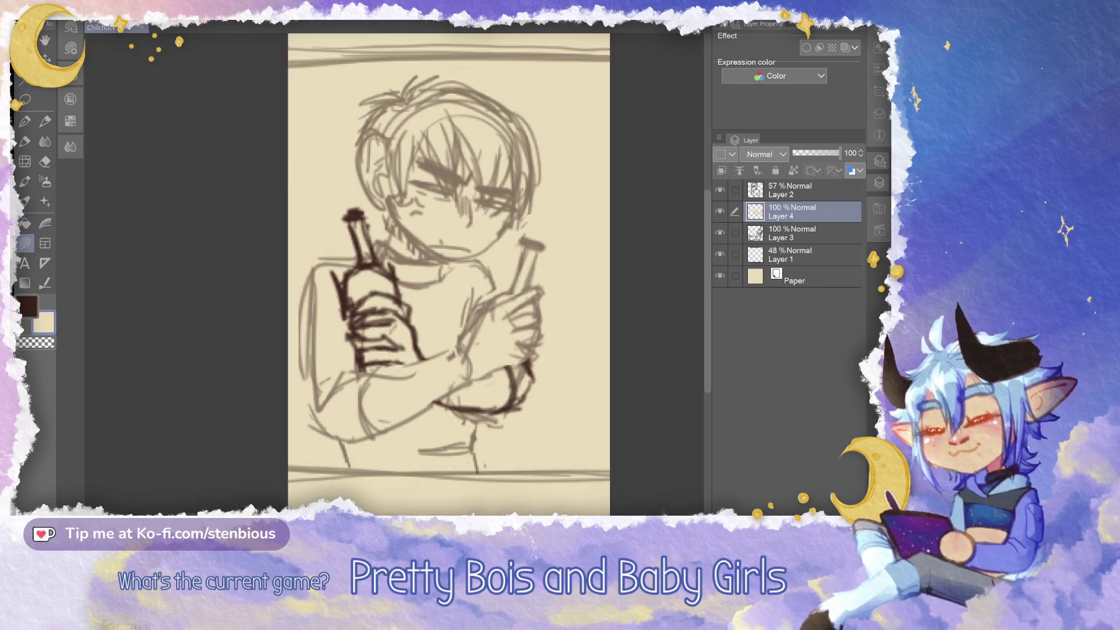
scroll(529, 443, up, 2)
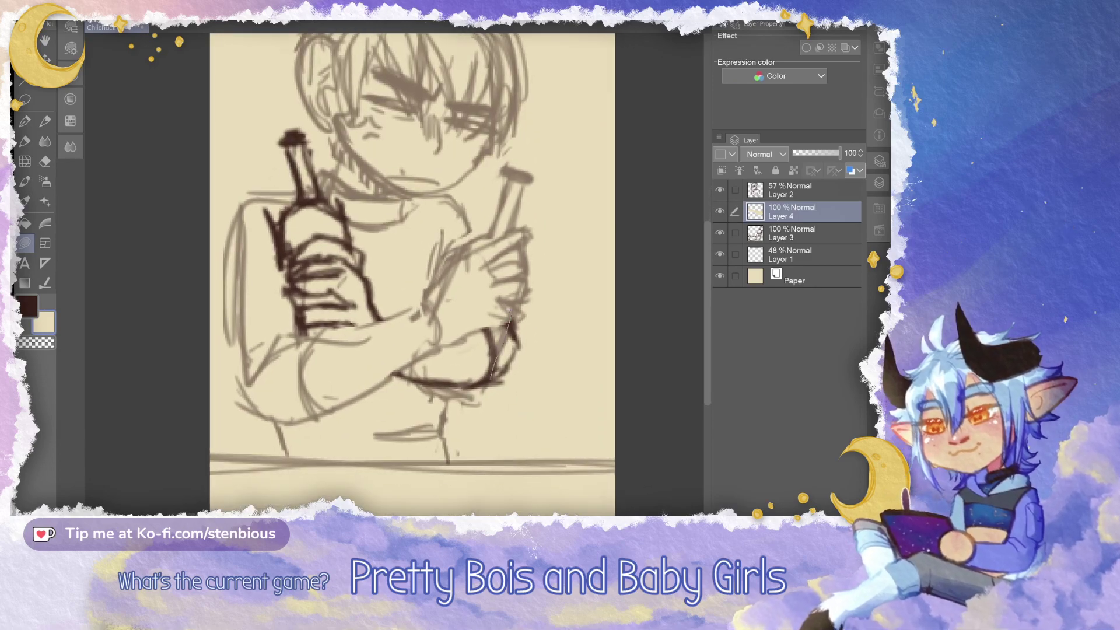
drag(432, 399, 489, 328)
drag(583, 256, 566, 334)
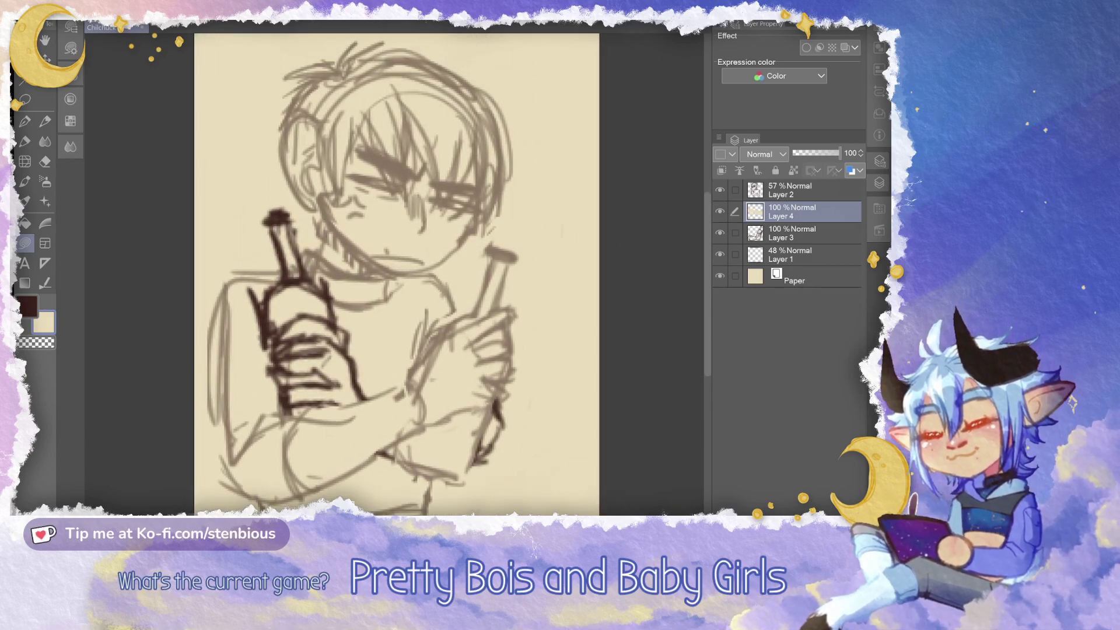
scroll(566, 335, down, 1)
scroll(521, 328, up, 1)
Set Layer 2's opacity to 100%
click(803, 190)
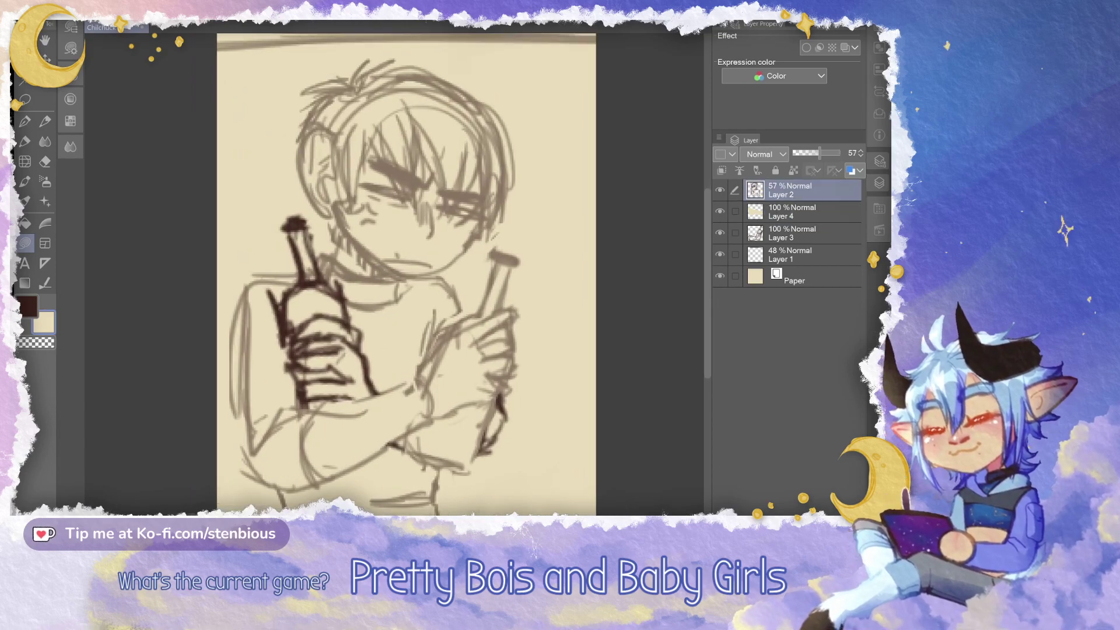
drag(820, 153, 841, 152)
scroll(560, 350, down, 3)
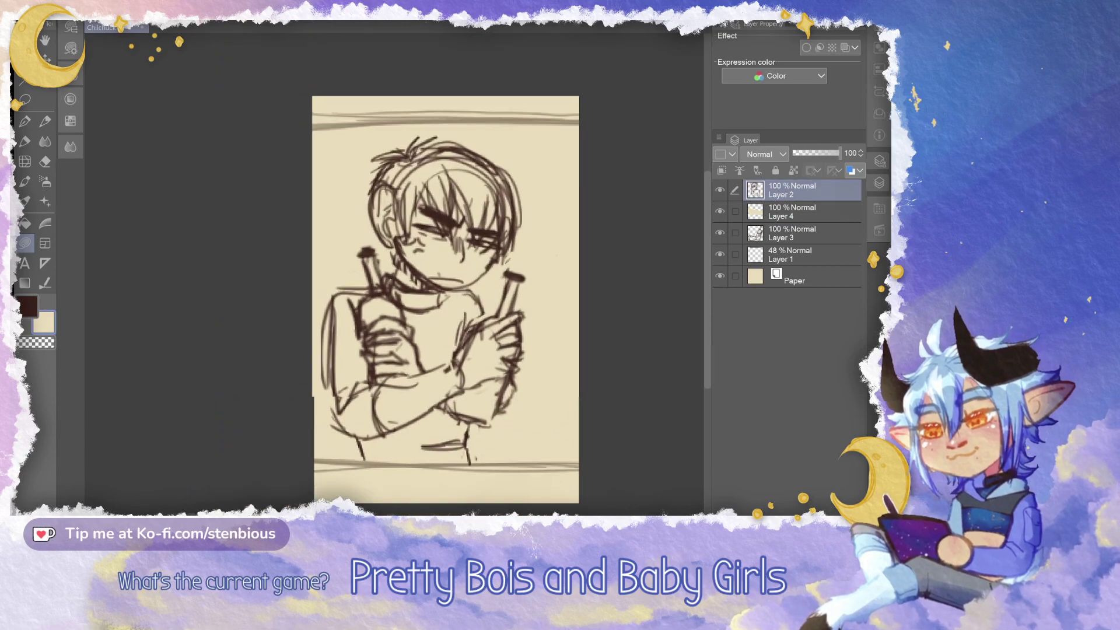
scroll(445, 280, up, 1)
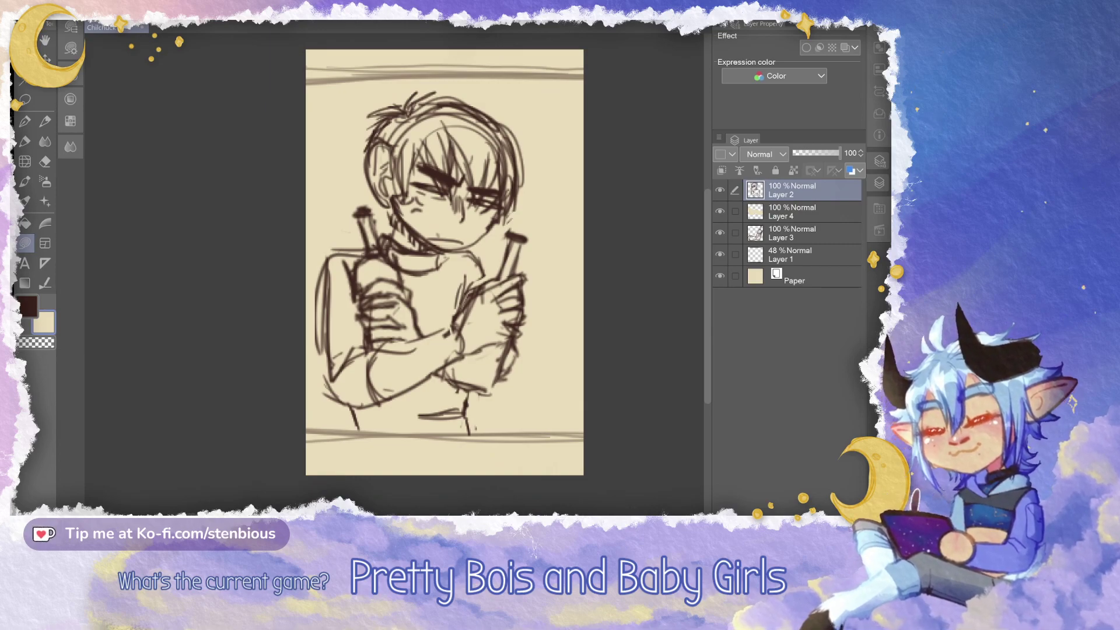
Switch back to the dark brown color and erase the character's mouth on Layer 2
click(803, 211)
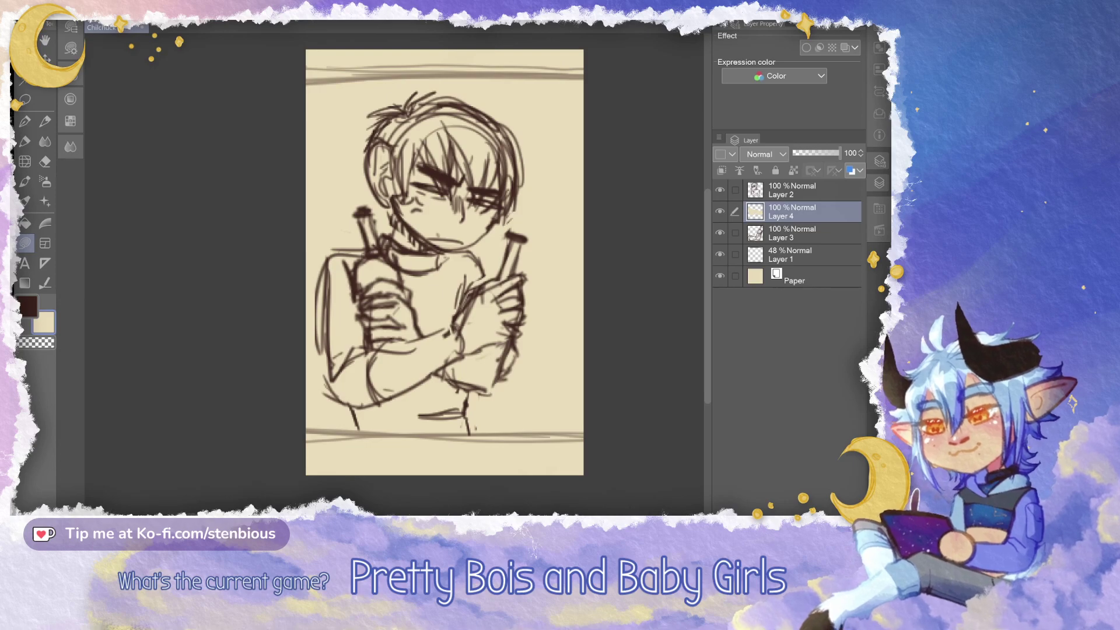
click(802, 255)
click(803, 234)
click(27, 306)
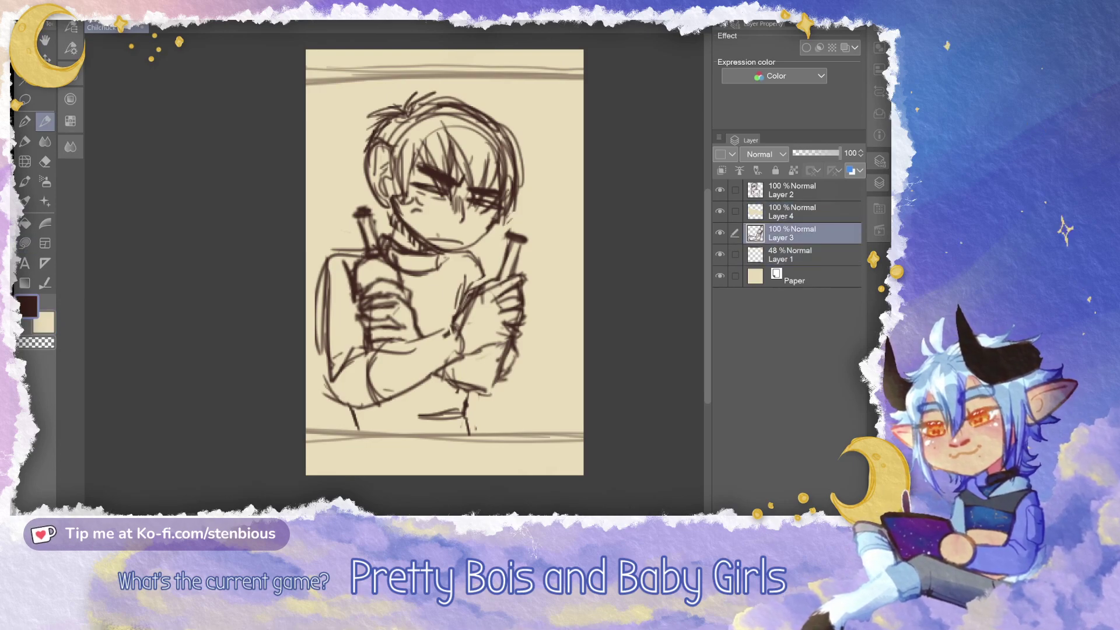
scroll(449, 245, up, 1)
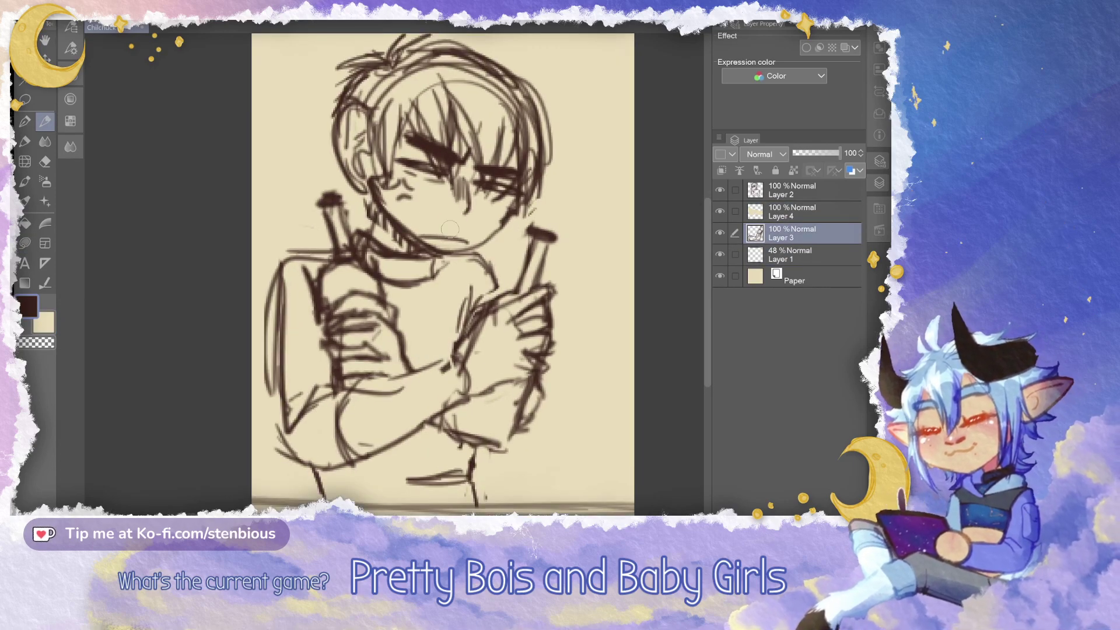
click(803, 190)
key(ctrl+z)
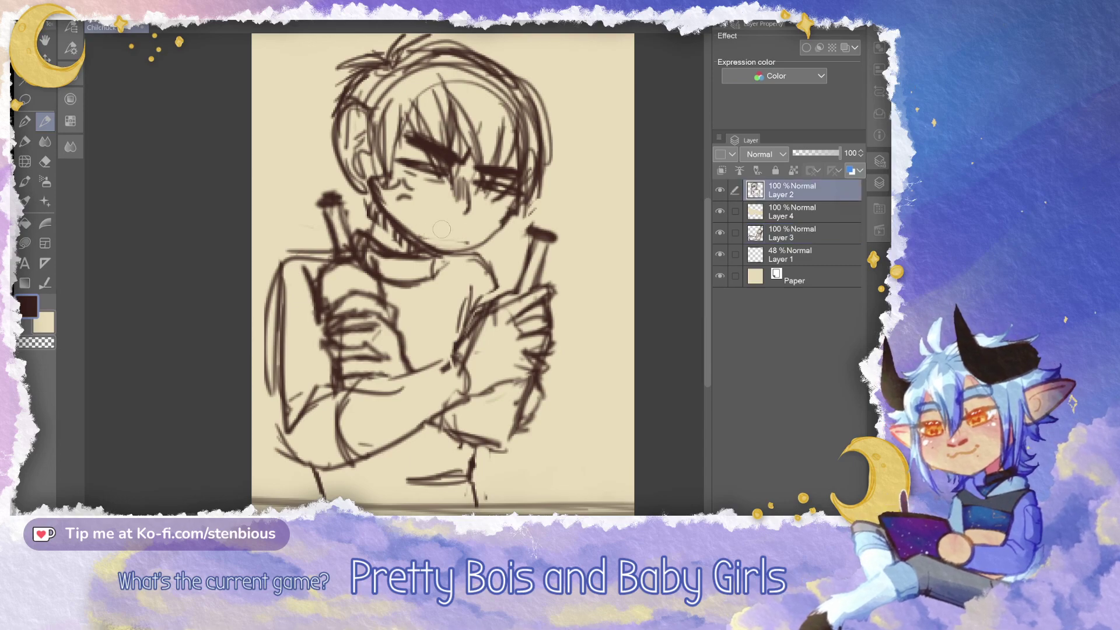
drag(443, 245, 477, 240)
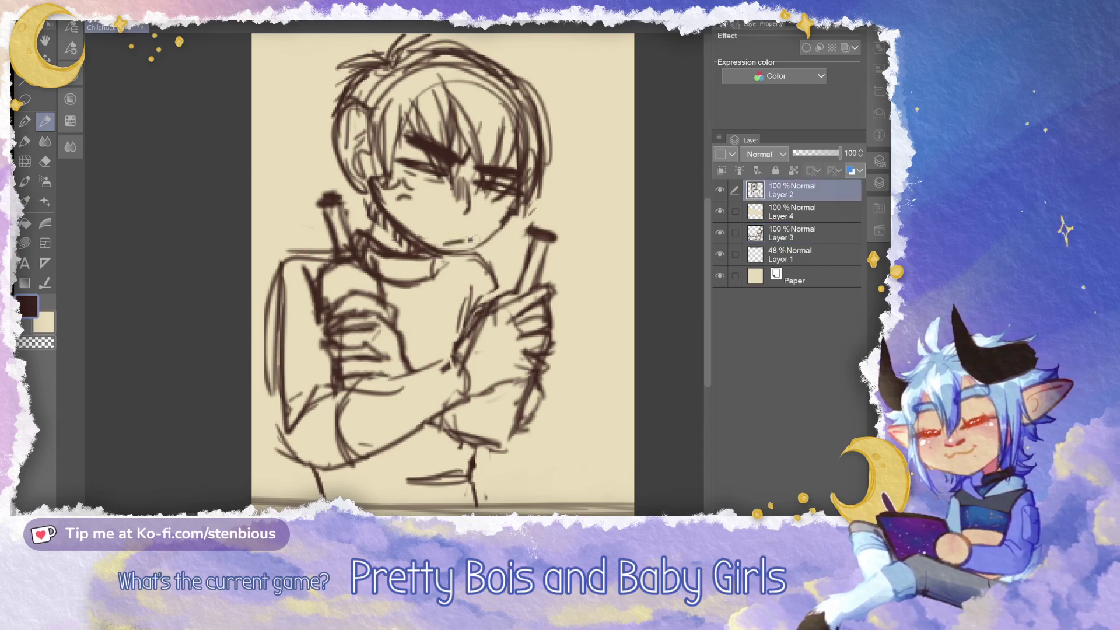
key(ctrl+z)
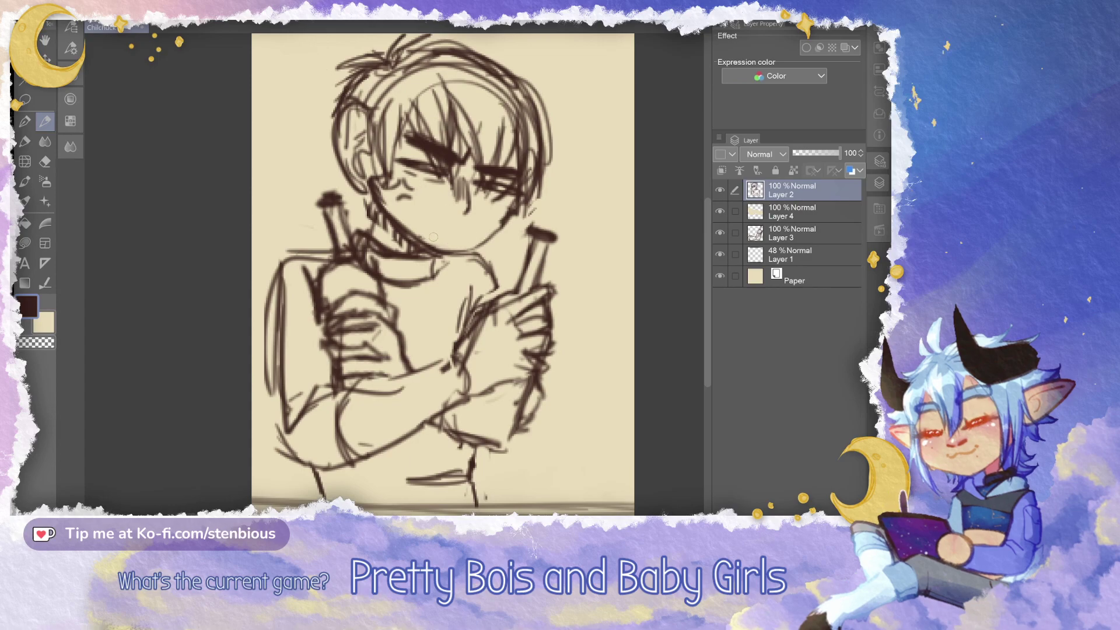
mouse_move(431, 229)
mouse_down()
mouse_move(482, 238)
mouse_move(464, 244)
mouse_move(493, 229)
mouse_up()
key(ctrl+z)
key(ctrl+z)
key(ctrl+z)
drag(421, 239, 468, 242)
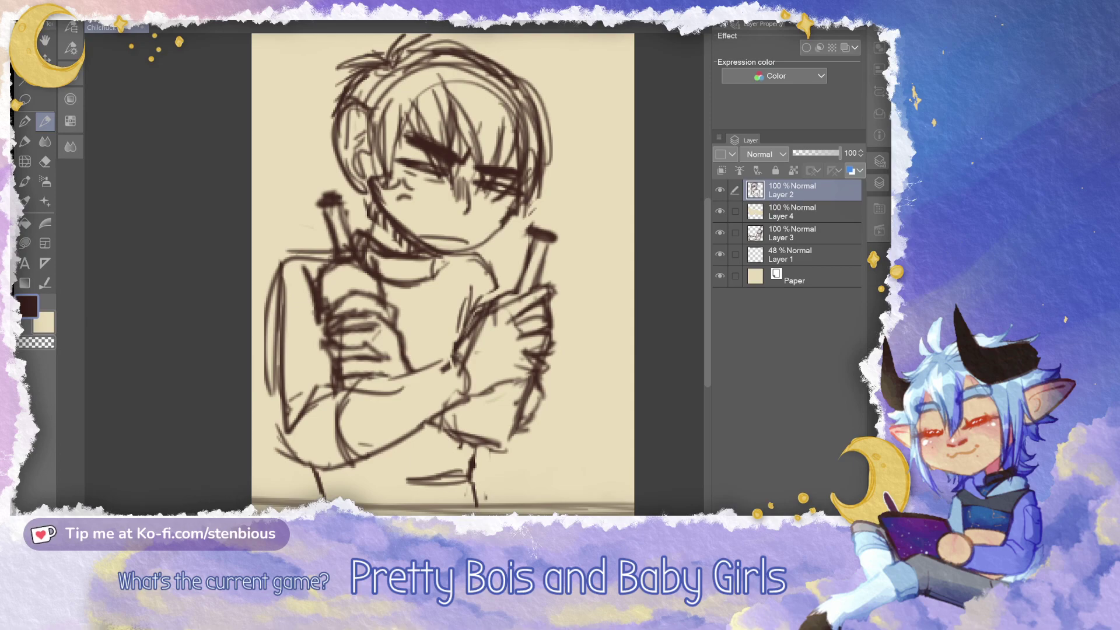
Rotate the canvas view and redraw the character's mouth as a long slanted line near the chin
key(minus)
scroll(496, 229, up, 2)
scroll(405, 319, down, 2)
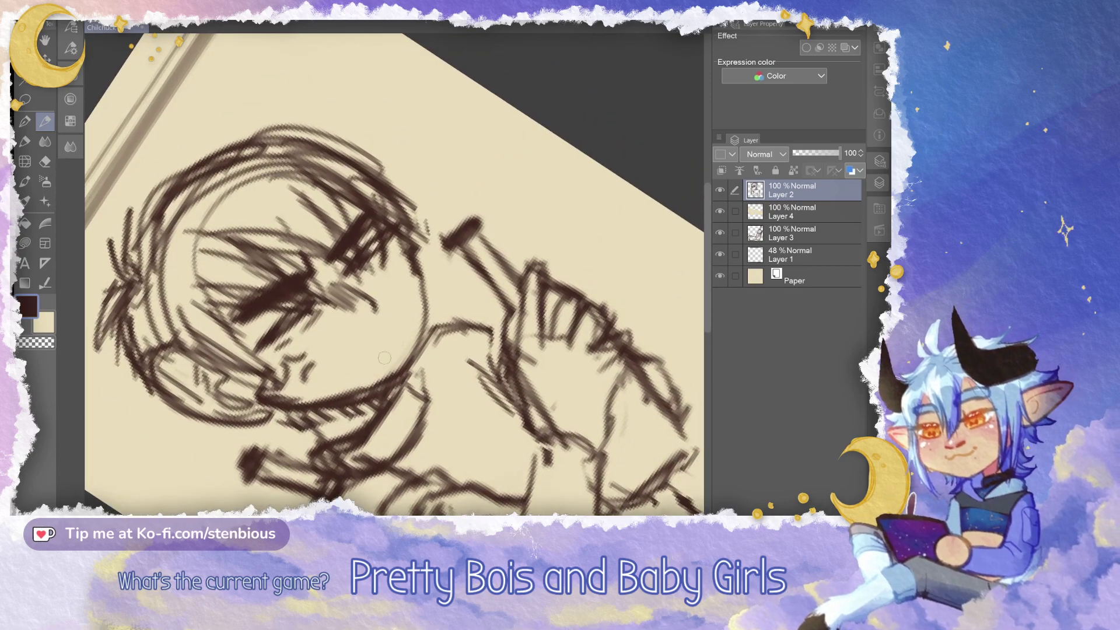
drag(378, 369, 424, 310)
key(asciicircum)
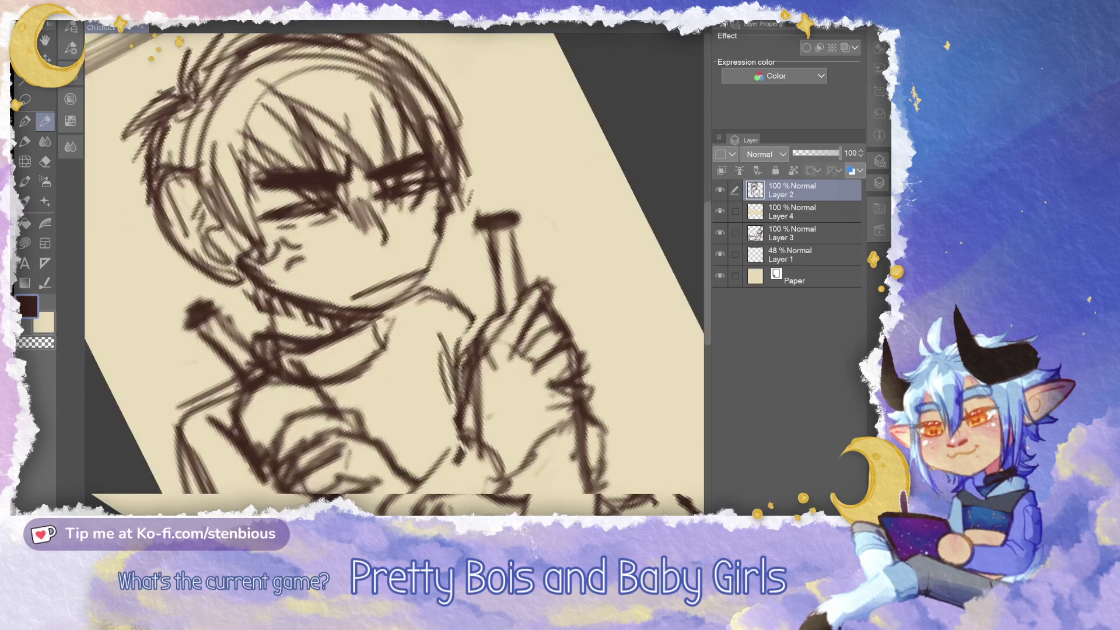
Enlarge the character sketch on Layers 2, 4 and 3 together so it fills more of the portrait canvas
scroll(505, 251, down, 4)
key(asciicircum)
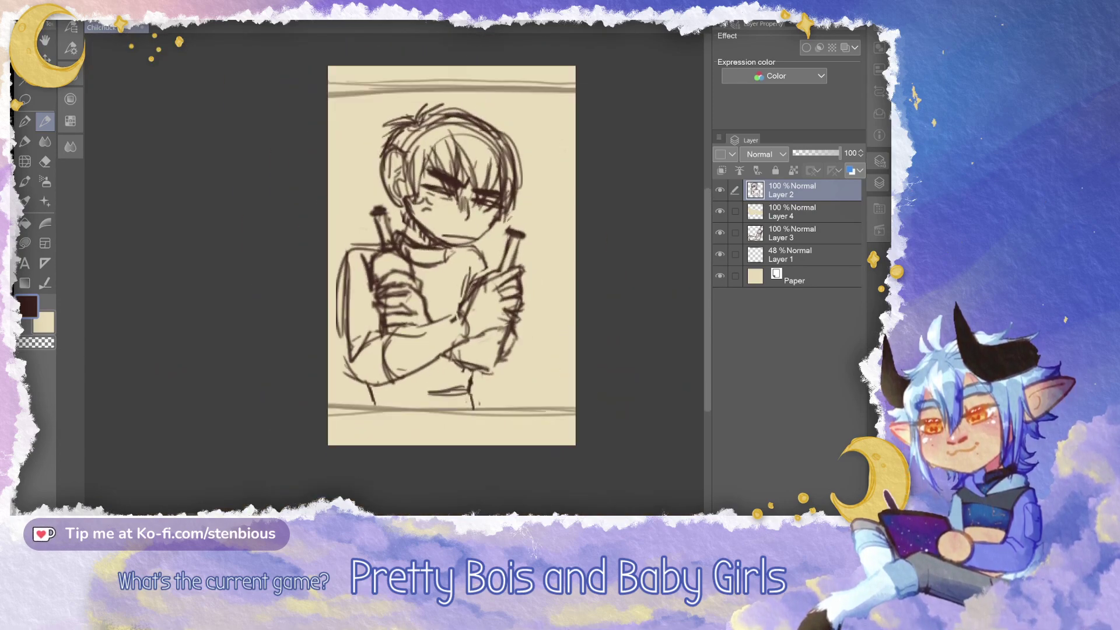
scroll(505, 245, up, 1)
shift+click(802, 233)
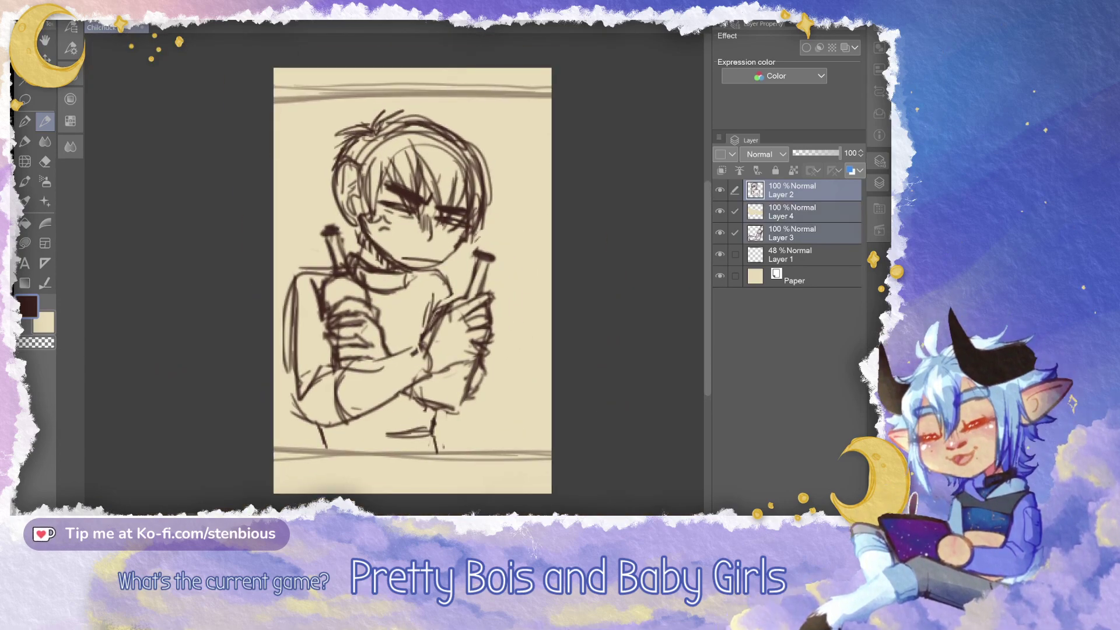
key(ctrl+t)
drag(500, 282, 533, 273)
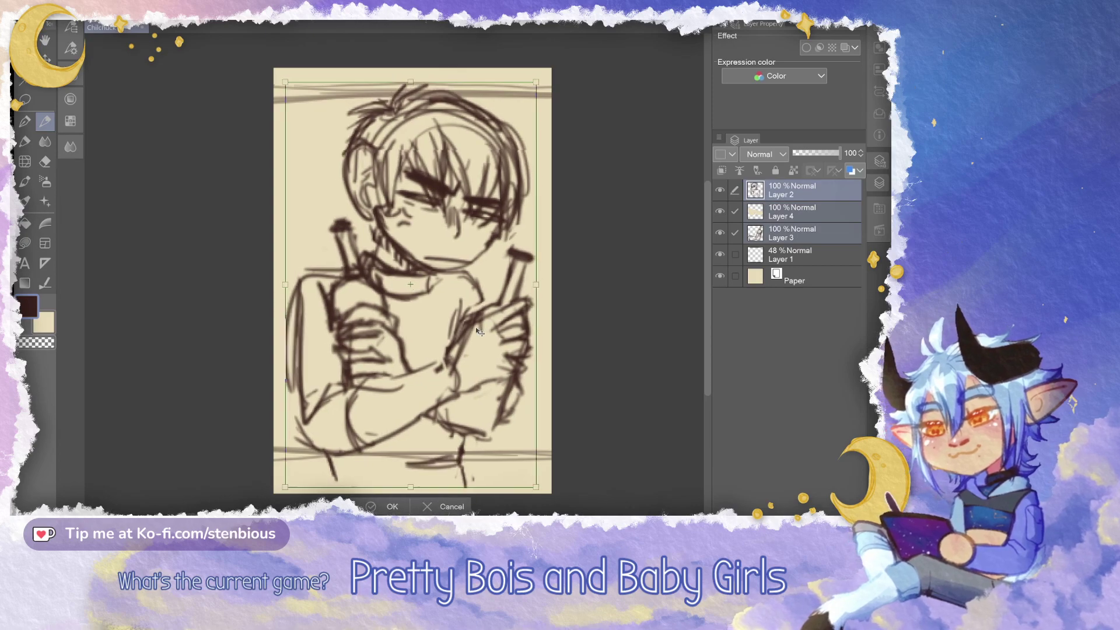
key(Return)
Add a new empty layer above Layer 2
click(813, 190)
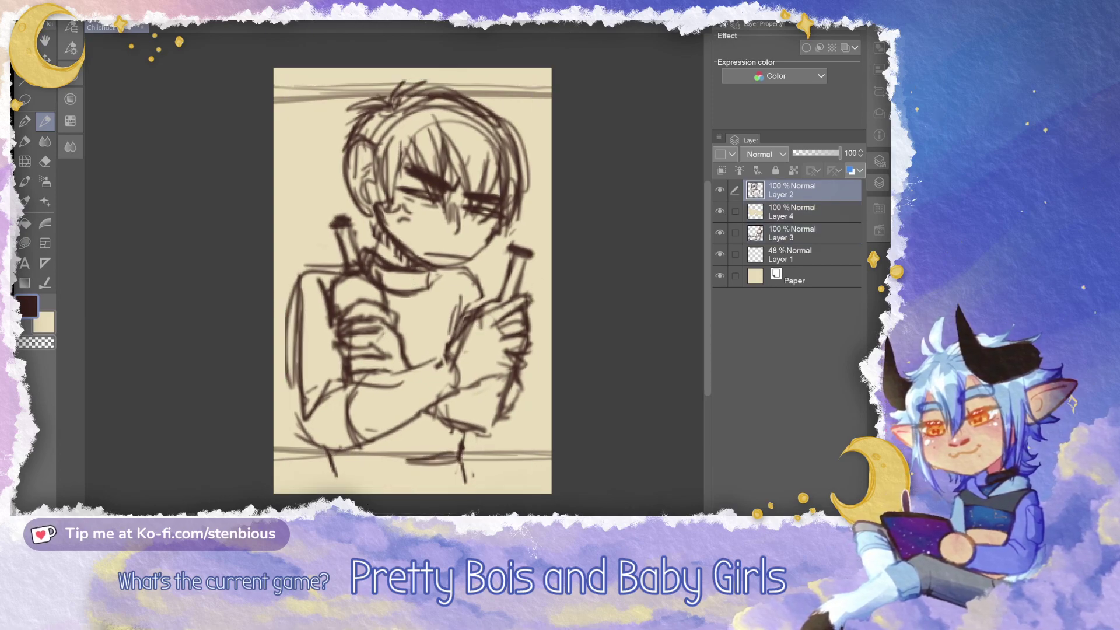
key(ctrl+shift+n)
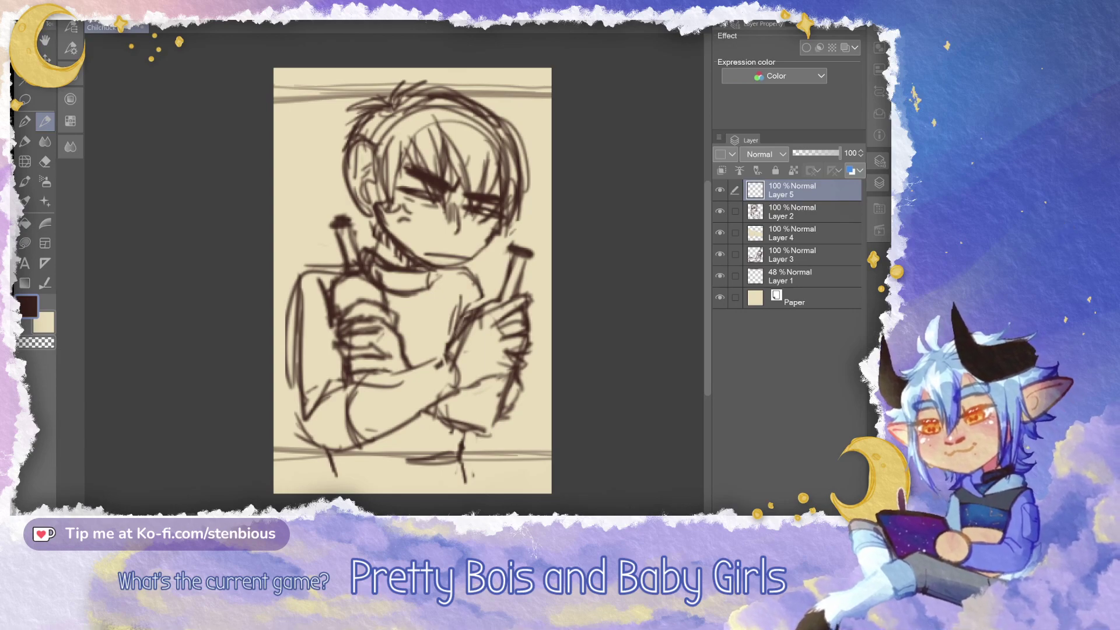
click(807, 275)
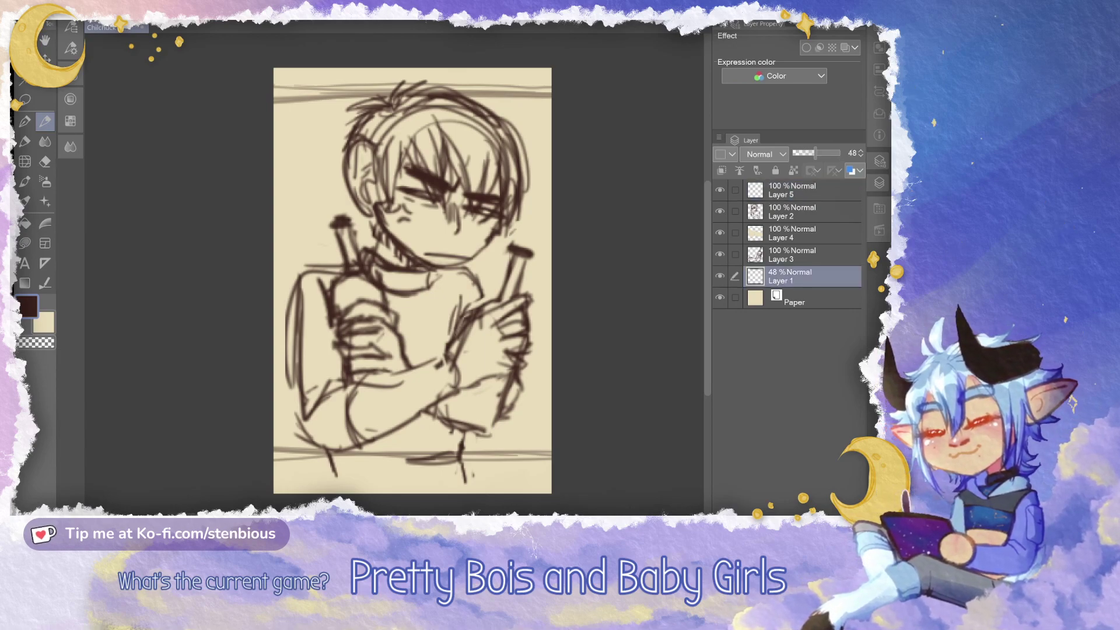
click(808, 190)
Group Layers 2, 4 and 3 into a folder and set the folder's opacity to 42%
click(808, 212)
ctrl+click(808, 233)
ctrl+click(808, 255)
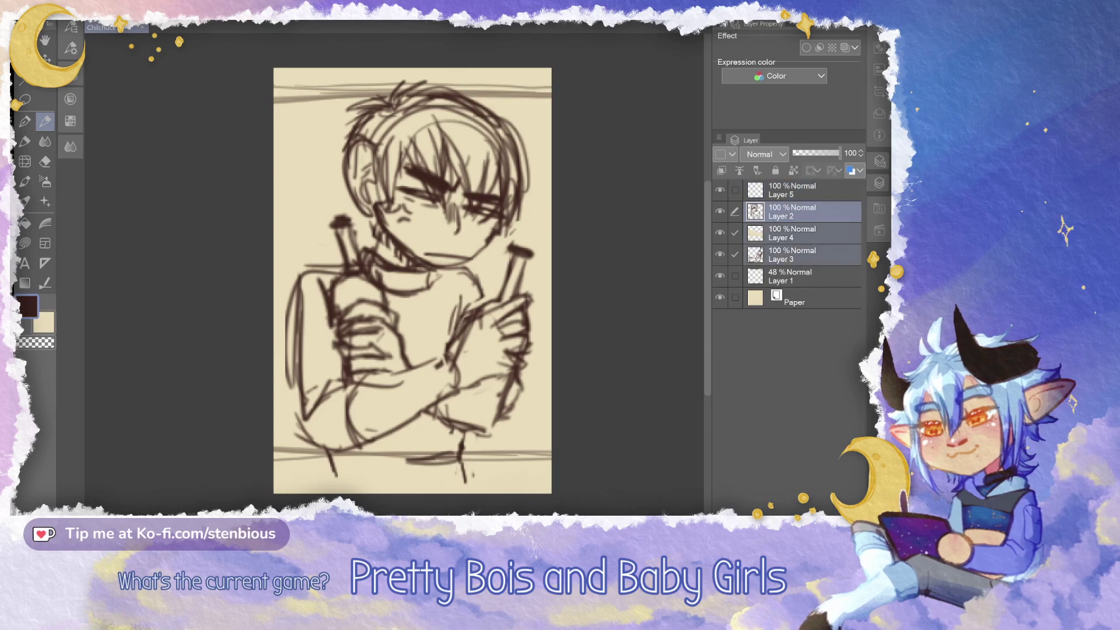
right_click(746, 211)
click(816, 271)
click(816, 153)
click(811, 154)
click(879, 182)
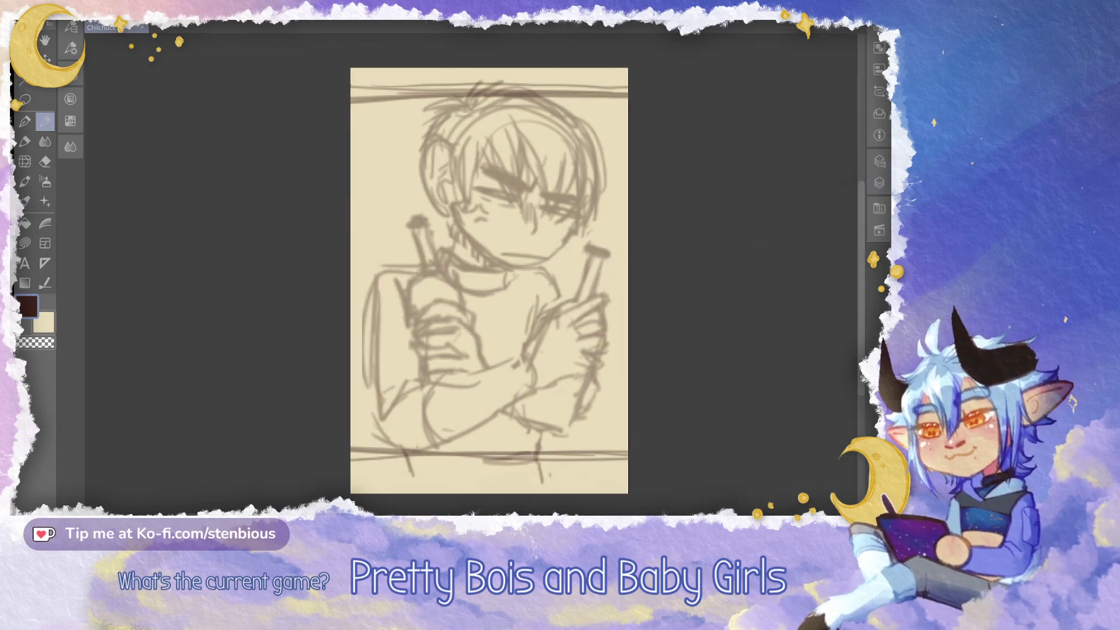
scroll(511, 204, up, 3)
drag(511, 204, 439, 279)
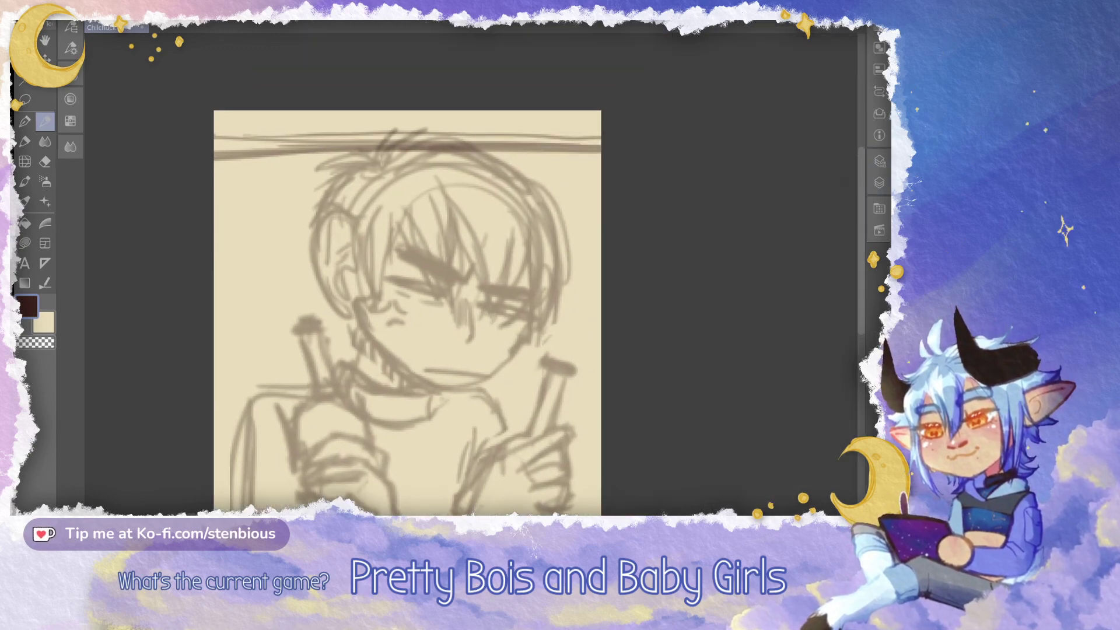
mouse_move(203, 173)
mouse_down()
mouse_move(317, 166)
mouse_move(392, 182)
mouse_move(372, 176)
mouse_move(382, 134)
mouse_move(201, 127)
mouse_up()
key(ctrl+z)
key(ctrl+z)
key(ctrl+z)
key(ctrl+z)
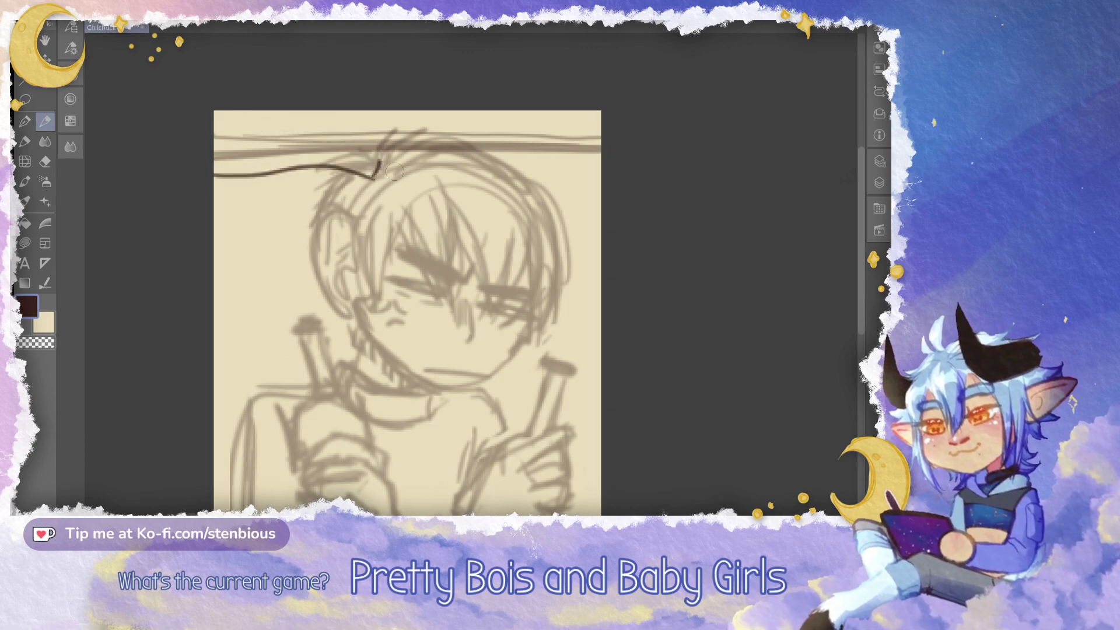
key(ctrl+z)
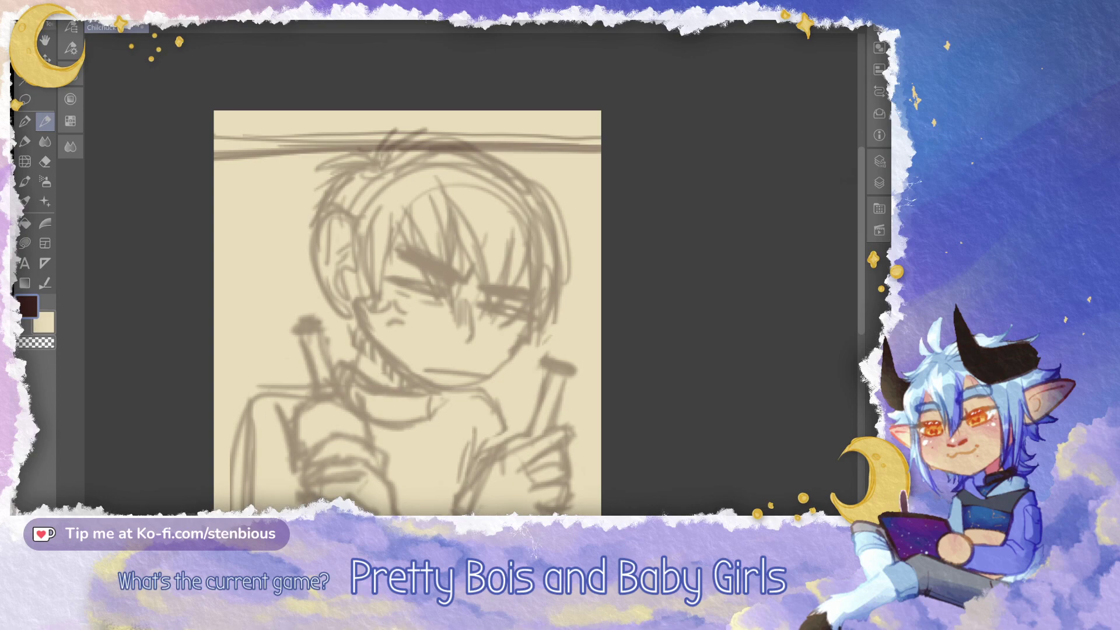
Sketch a row of rough stone blocks along the guide band at the upper edge of the canvas
mouse_move(409, 309)
mouse_down()
mouse_move(454, 306)
mouse_move(420, 315)
mouse_up()
mouse_move(227, 168)
mouse_down()
mouse_move(281, 160)
mouse_move(290, 150)
mouse_move(276, 133)
mouse_move(224, 134)
mouse_up()
mouse_move(243, 132)
mouse_down()
mouse_move(290, 134)
mouse_move(285, 159)
mouse_up()
drag(291, 134, 289, 161)
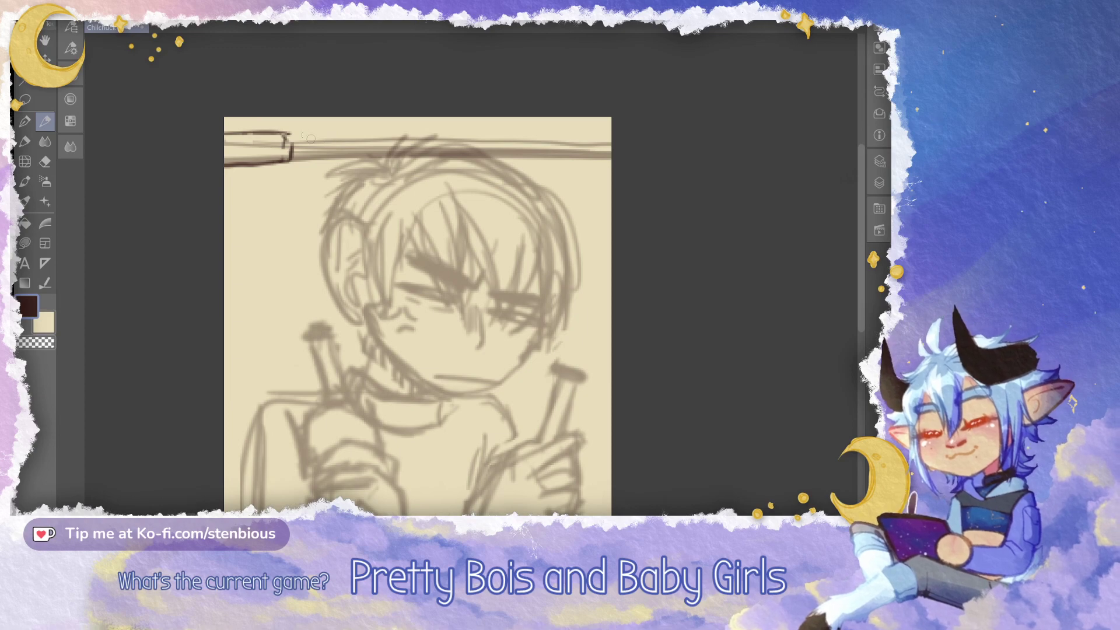
mouse_move(308, 161)
mouse_down()
mouse_move(384, 157)
mouse_move(384, 138)
mouse_move(308, 138)
mouse_up()
mouse_move(309, 138)
mouse_down()
mouse_move(376, 137)
mouse_move(301, 137)
mouse_move(298, 163)
mouse_move(381, 156)
mouse_move(387, 143)
mouse_up()
drag(309, 137, 370, 128)
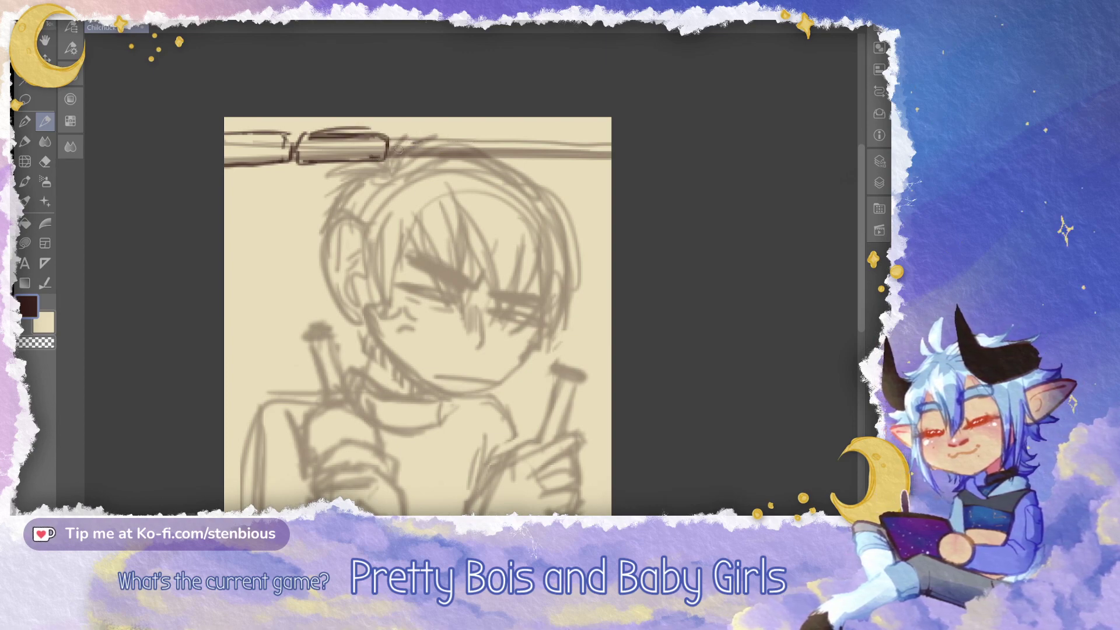
mouse_move(408, 155)
mouse_down()
mouse_move(457, 130)
mouse_move(490, 134)
mouse_move(512, 159)
mouse_move(407, 153)
mouse_up()
mouse_move(532, 147)
mouse_down()
mouse_move(566, 135)
mouse_move(615, 141)
mouse_up()
drag(532, 156, 610, 158)
Sketch a matching row of irregular stone blocks along the guide band below the character's crossed arms
drag(513, 426, 526, 174)
mouse_move(626, 389)
mouse_down()
mouse_move(557, 387)
mouse_move(536, 406)
mouse_move(624, 411)
mouse_up()
mouse_move(507, 396)
mouse_down()
mouse_move(454, 396)
mouse_move(431, 417)
mouse_move(523, 419)
mouse_move(524, 398)
mouse_move(491, 392)
mouse_move(423, 416)
mouse_move(349, 398)
mouse_move(325, 402)
mouse_move(325, 413)
mouse_move(411, 420)
mouse_move(418, 399)
mouse_up()
mouse_move(291, 410)
mouse_down()
mouse_move(238, 395)
mouse_move(232, 408)
mouse_move(306, 418)
mouse_move(283, 398)
mouse_up()
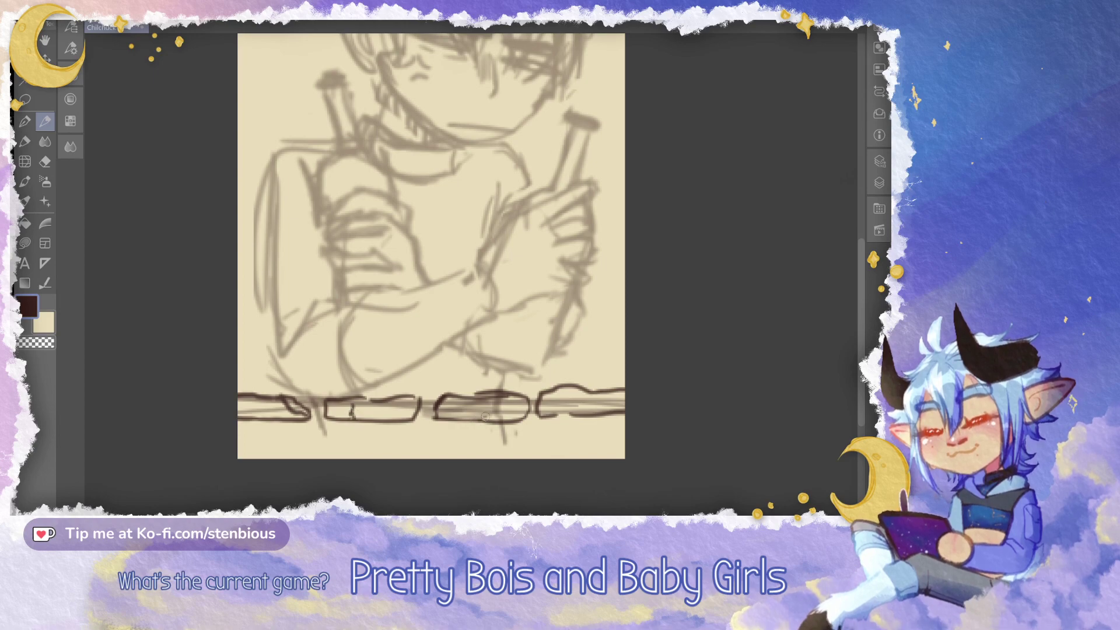
Add a new layer above Layer 5 and set Layer 5's opacity to 79%
drag(478, 251, 453, 453)
scroll(466, 280, down, 2)
drag(466, 326, 455, 275)
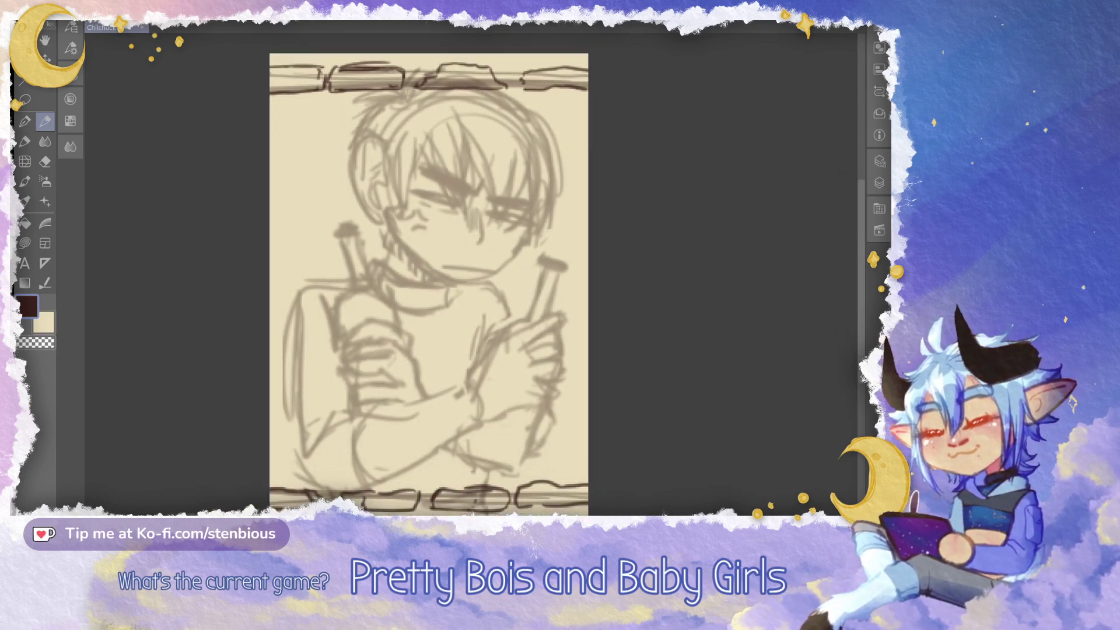
click(879, 183)
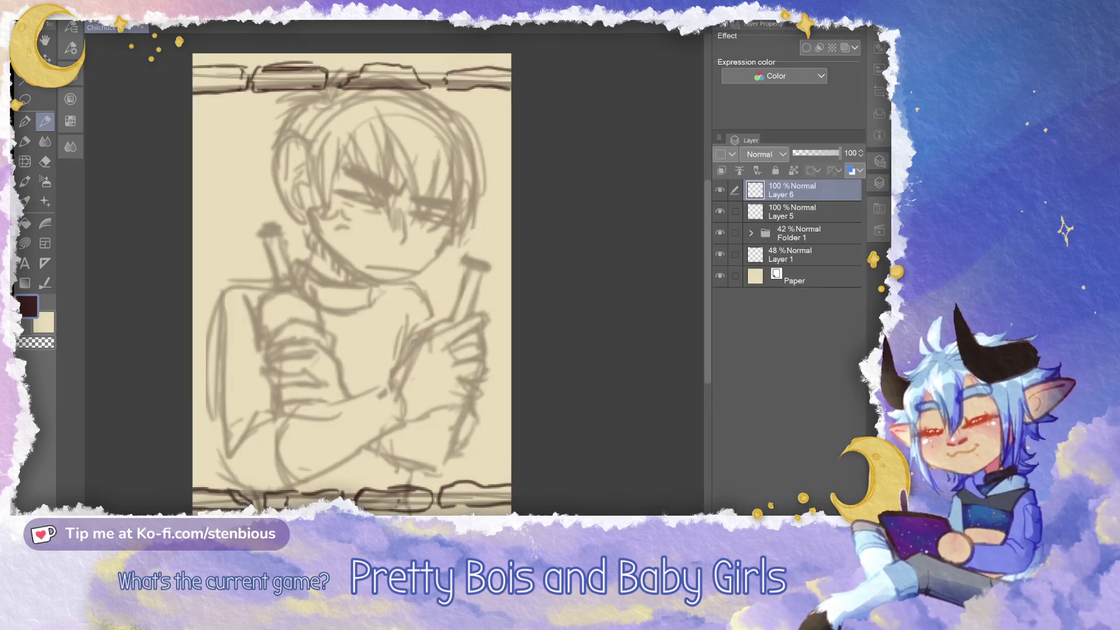
click(879, 161)
drag(455, 280, 467, 320)
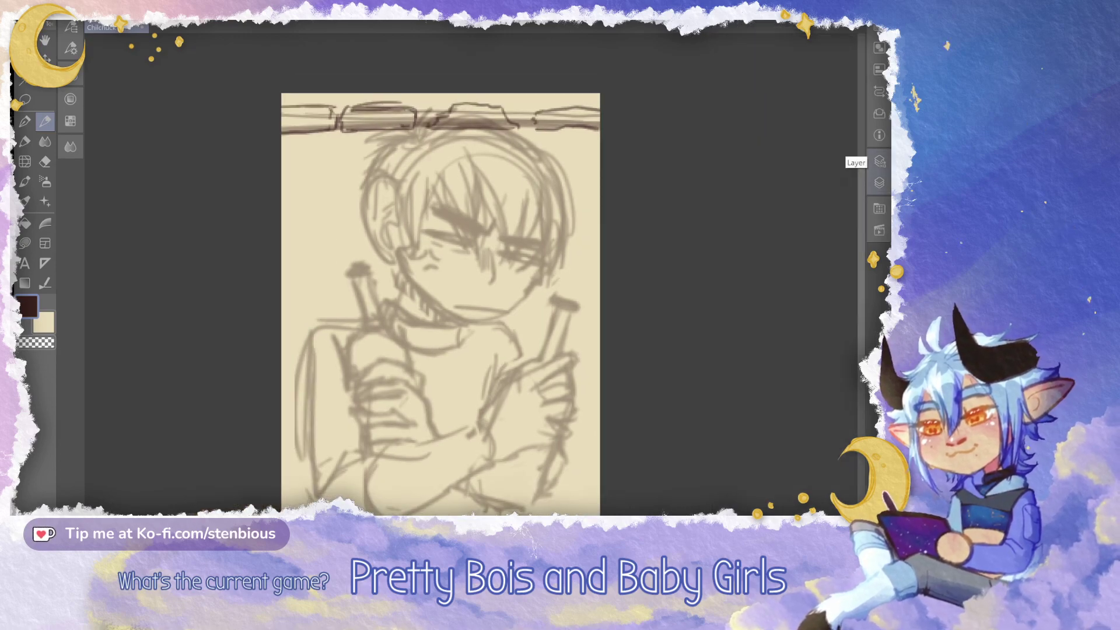
click(879, 183)
Delete Layer 1 with the guide bands and make Layer 6 the active layer
click(832, 259)
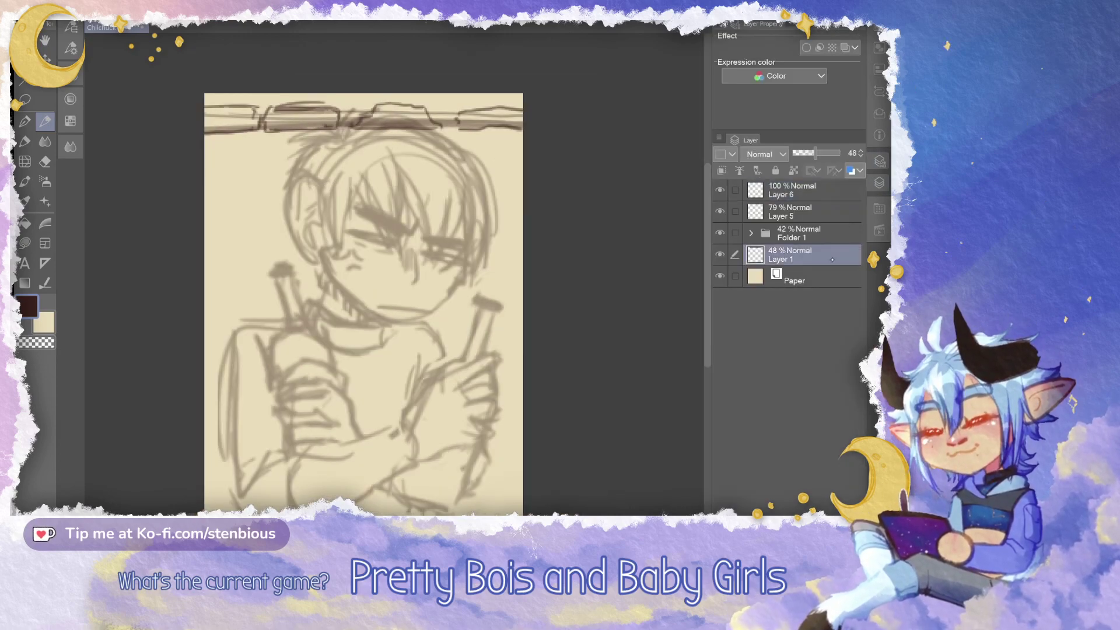
key(Delete)
click(832, 190)
click(883, 178)
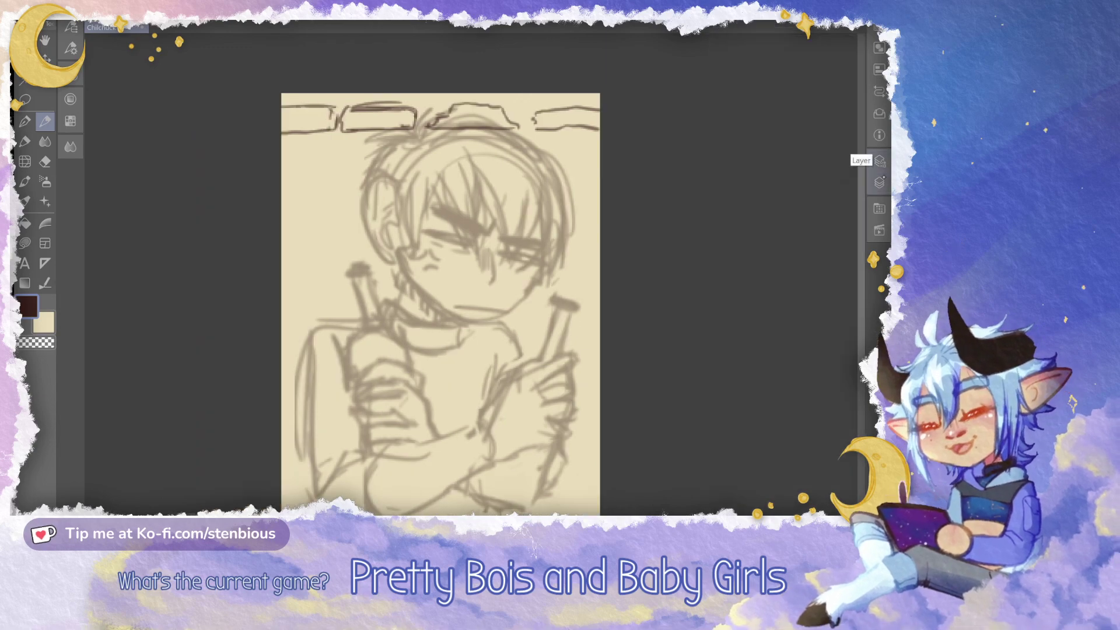
Sketch a faceted box with a visible side and underside over the stone blocks in the canvas's upper-left corner
drag(455, 280, 474, 372)
scroll(527, 203, up, 2)
drag(528, 203, 515, 214)
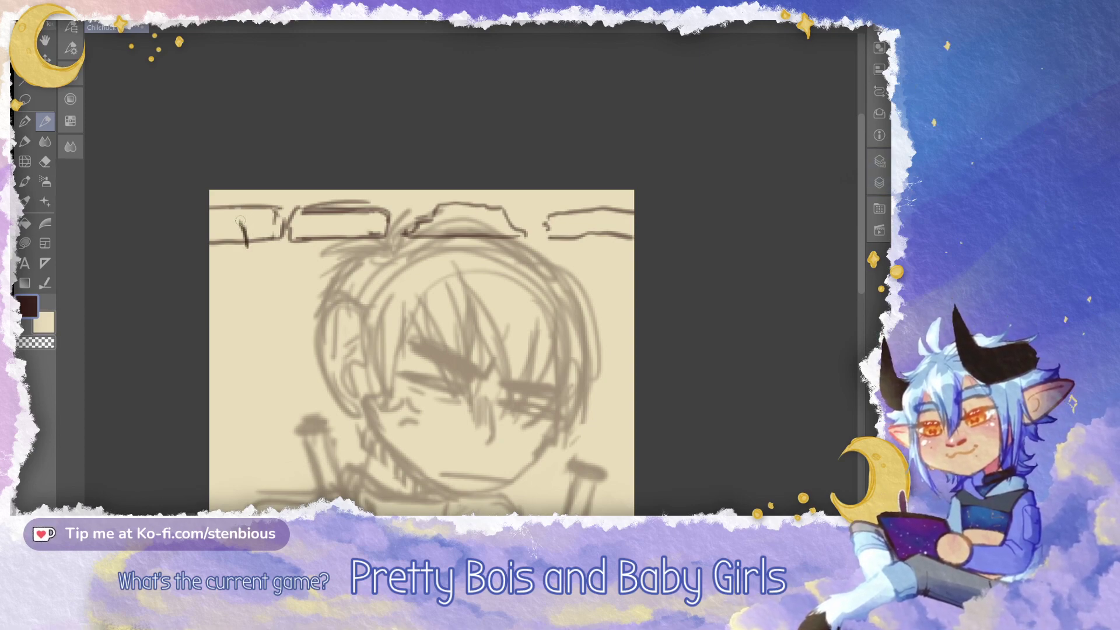
drag(250, 205, 312, 204)
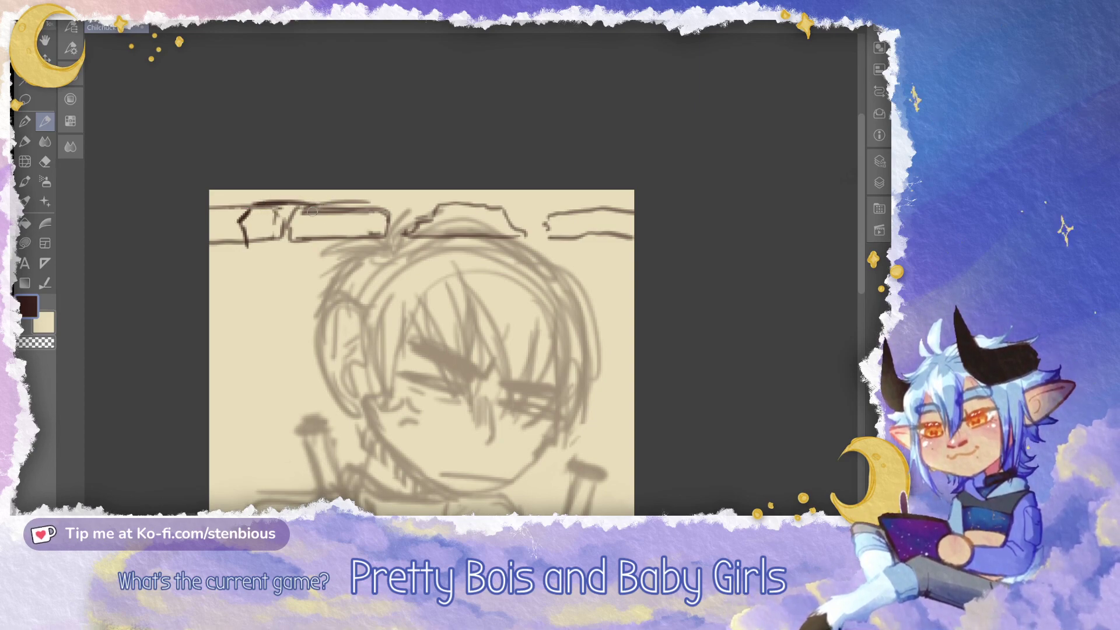
drag(309, 254, 324, 244)
mouse_move(253, 258)
mouse_down()
mouse_move(269, 244)
mouse_move(313, 244)
mouse_up()
drag(311, 204, 328, 238)
mouse_move(254, 207)
mouse_down()
mouse_move(268, 250)
mouse_move(256, 259)
mouse_move(317, 257)
mouse_move(248, 203)
mouse_move(275, 234)
mouse_move(326, 226)
mouse_move(319, 231)
mouse_move(312, 205)
mouse_move(324, 238)
mouse_move(271, 238)
mouse_move(314, 257)
mouse_up()
Flip the canvas view horizontally
drag(528, 344, 500, 244)
scroll(501, 244, down, 2)
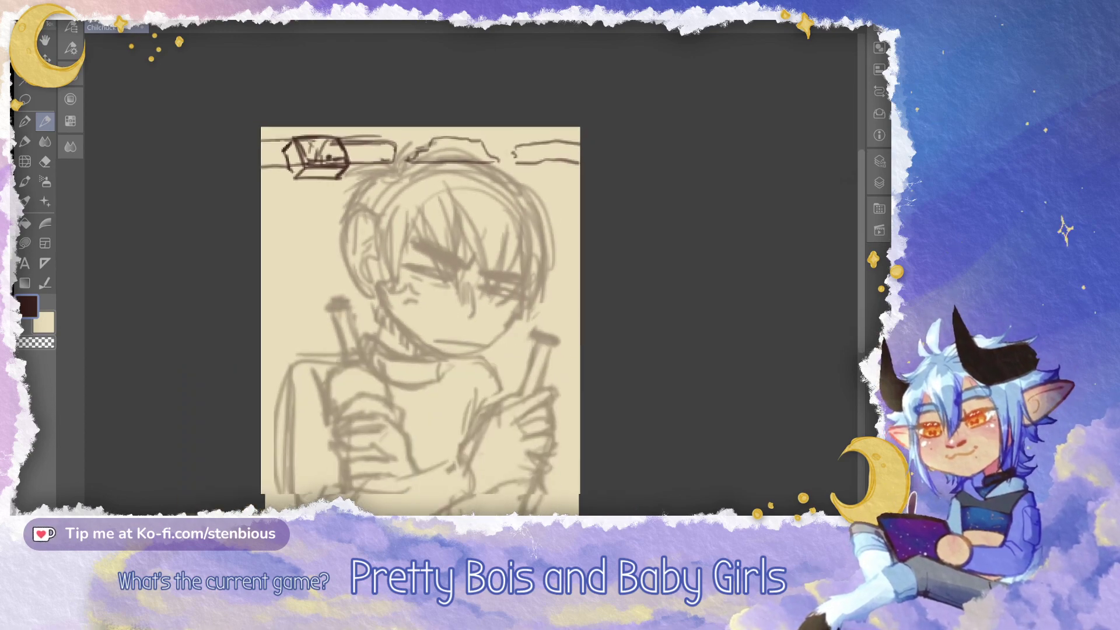
scroll(499, 239, up, 1)
click(879, 29)
click(838, 164)
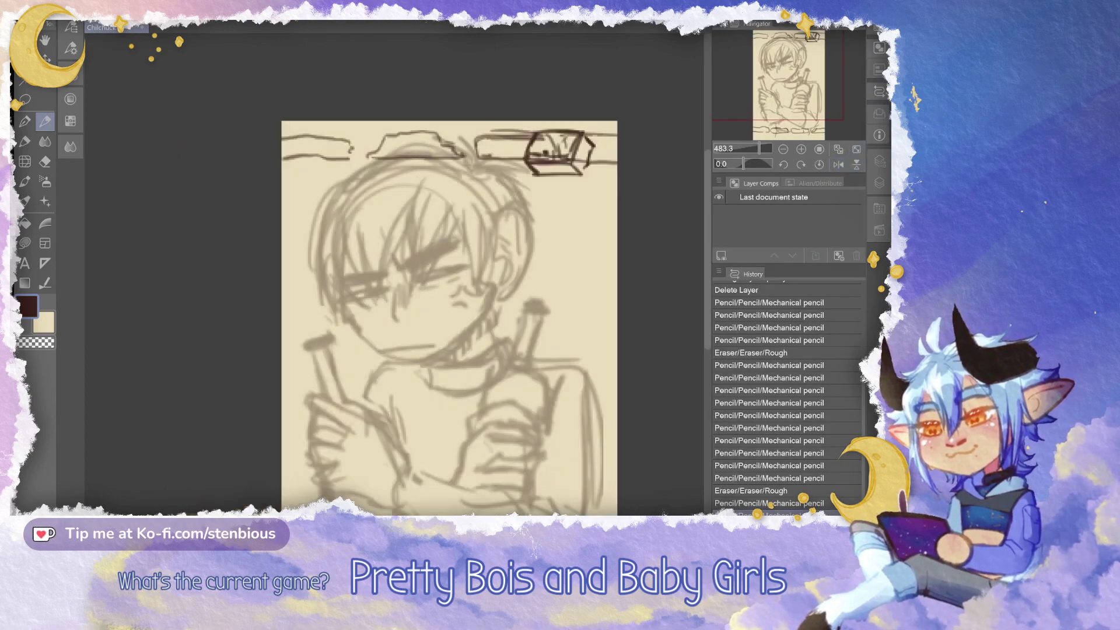
drag(501, 262, 460, 264)
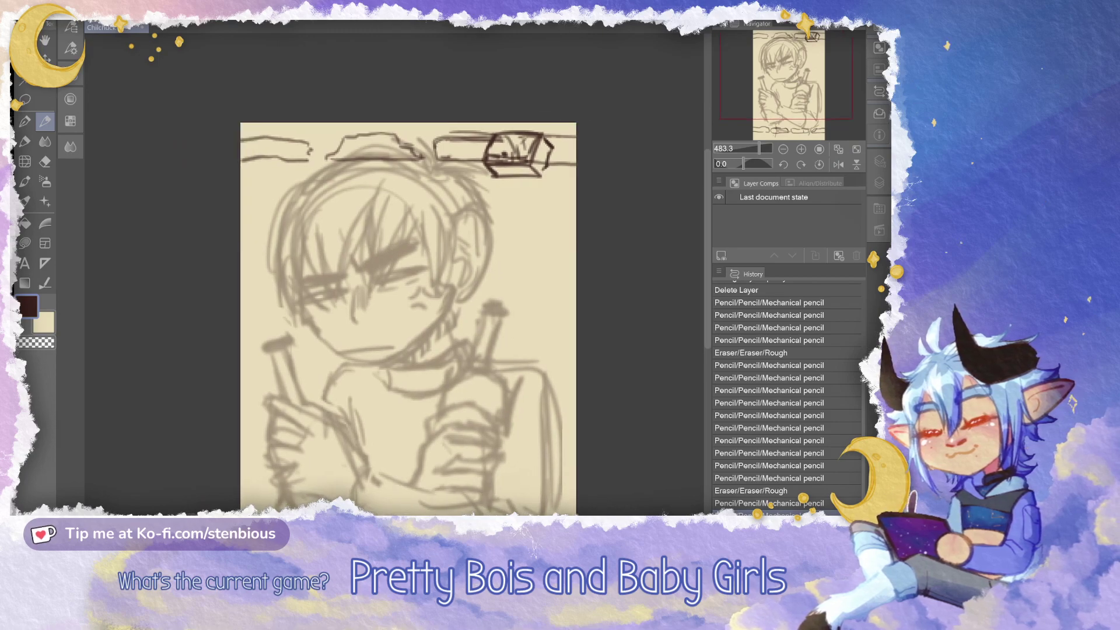
click(879, 69)
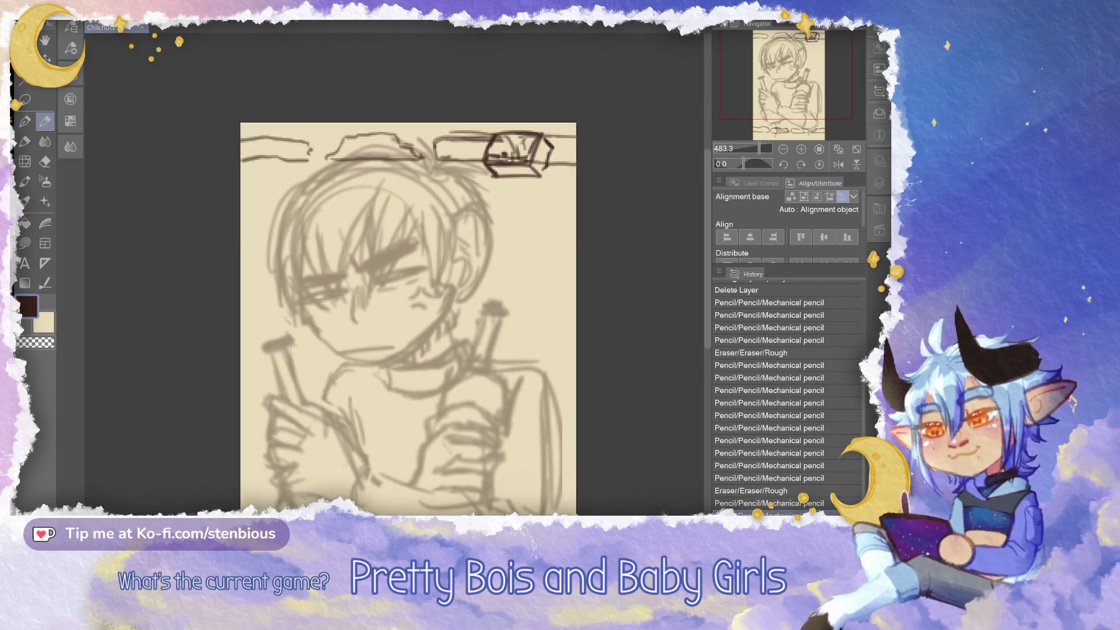
click(879, 30)
Transform the faceted box so it tilts upward and sits in place over the upper stone band
key(ctrl+t)
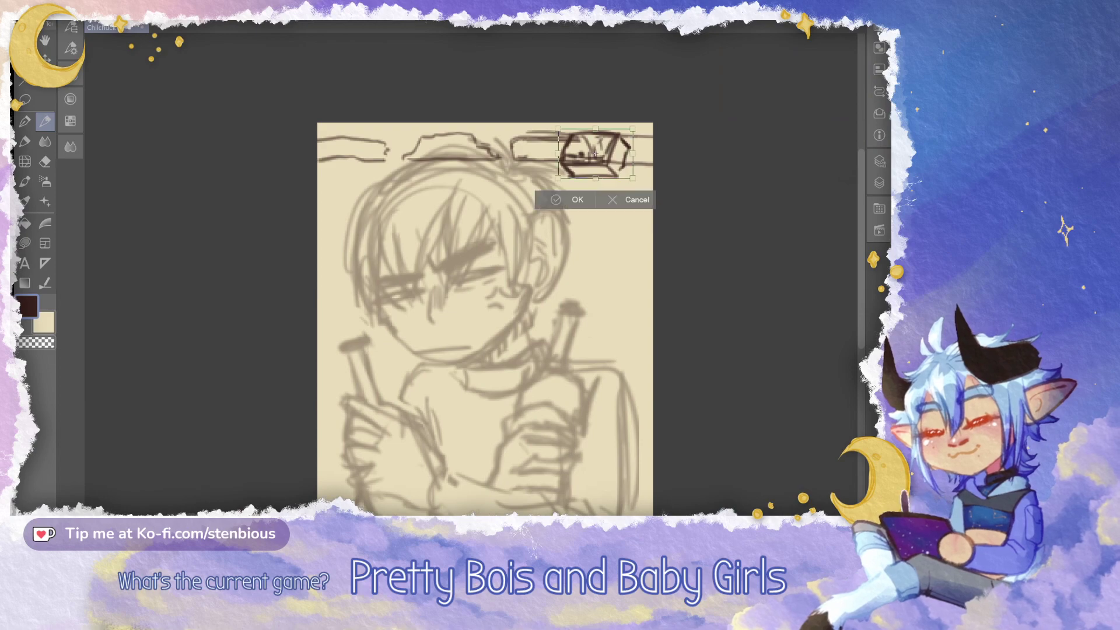
mouse_move(558, 153)
mouse_down()
mouse_move(547, 154)
mouse_move(592, 154)
mouse_up()
drag(663, 158, 655, 123)
drag(615, 168, 620, 163)
click(550, 218)
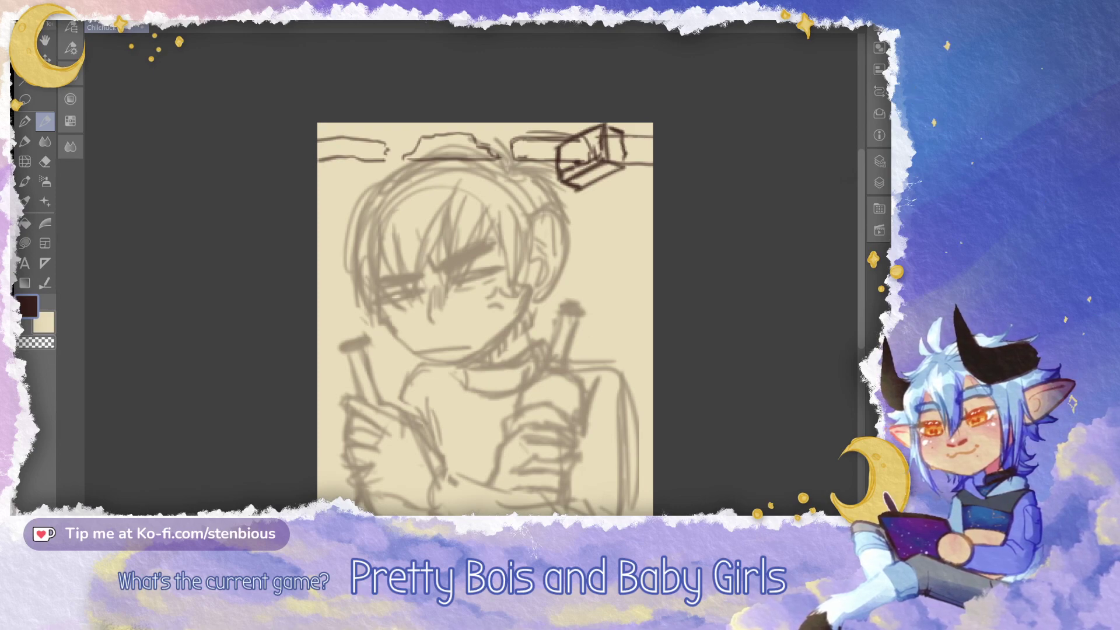
mouse_move(454, 373)
mouse_down()
mouse_move(448, 338)
mouse_move(464, 152)
mouse_up()
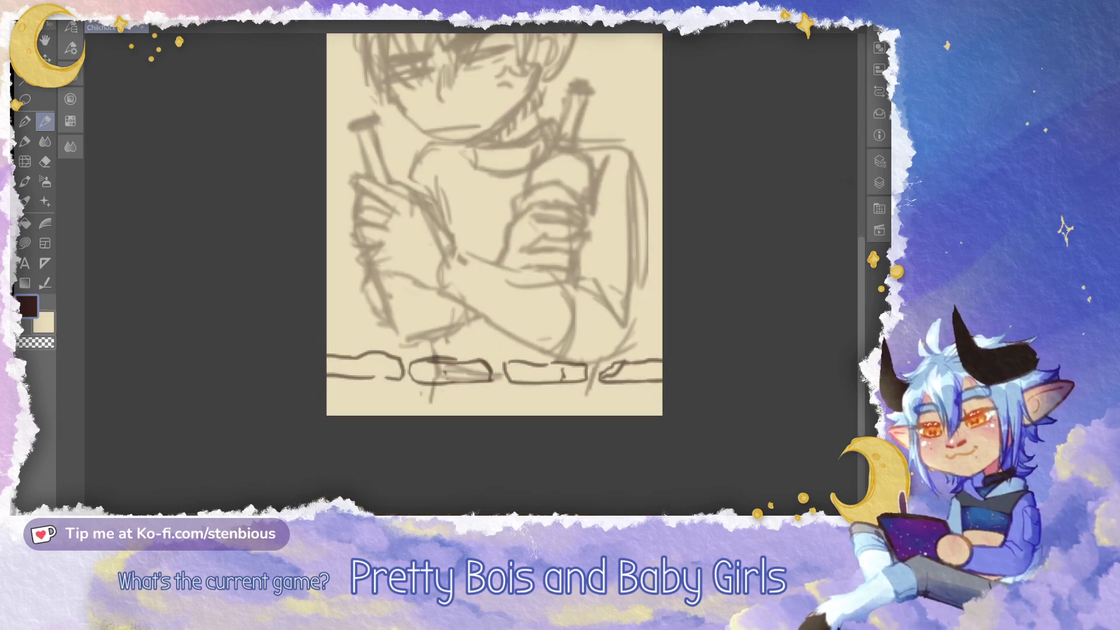
mouse_move(340, 357)
mouse_down()
mouse_move(412, 351)
mouse_move(351, 357)
mouse_move(344, 346)
mouse_up()
key(ctrl+z)
key(ctrl+z)
key(ctrl+z)
key(ctrl+z)
key(ctrl+z)
Sketch a rounded ring of stacked bricks over the stone band near the lower-left corner of the flipped canvas
mouse_move(370, 385)
mouse_down()
mouse_move(354, 348)
mouse_move(433, 344)
mouse_move(457, 366)
mouse_move(381, 397)
mouse_up()
mouse_move(360, 353)
mouse_down()
mouse_move(379, 363)
mouse_move(452, 350)
mouse_move(385, 362)
mouse_up()
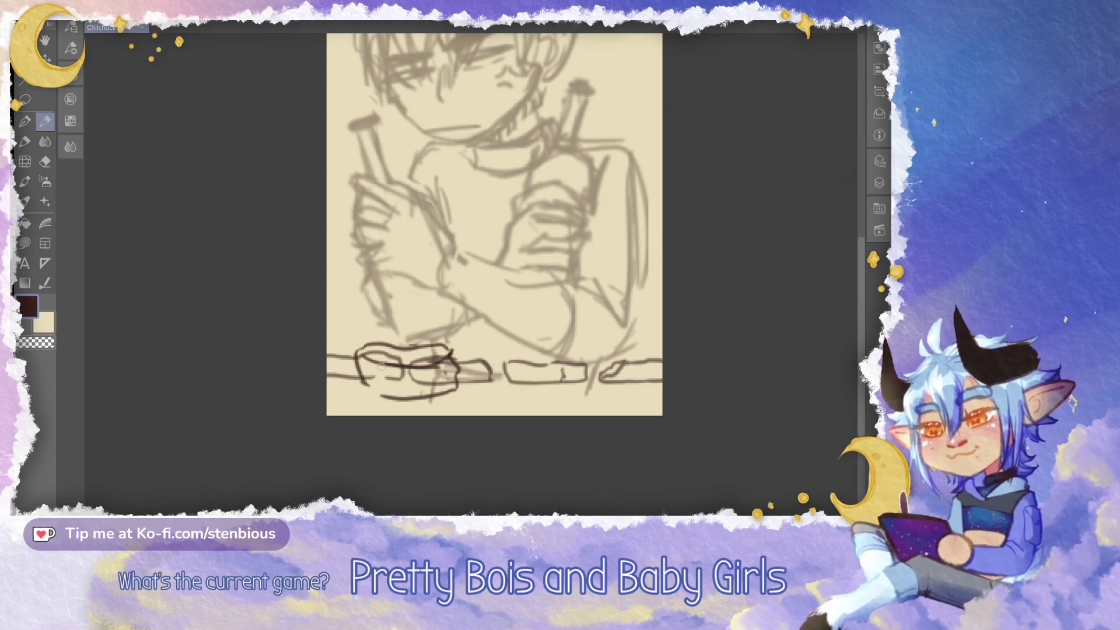
mouse_move(409, 365)
mouse_down()
mouse_move(406, 396)
mouse_move(490, 399)
mouse_move(456, 400)
mouse_up()
mouse_move(482, 408)
mouse_down()
mouse_move(481, 390)
mouse_move(461, 402)
mouse_move(483, 400)
mouse_up()
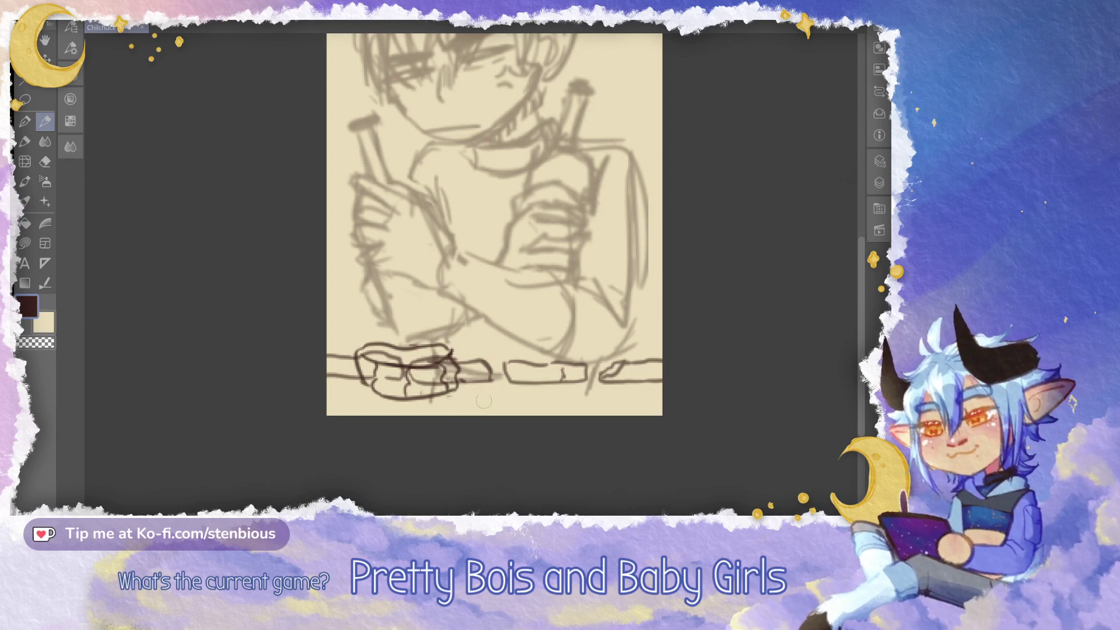
key(ctrl+z)
mouse_move(356, 351)
mouse_down()
mouse_move(354, 384)
mouse_move(397, 397)
mouse_move(383, 381)
mouse_move(425, 386)
mouse_move(394, 373)
mouse_up()
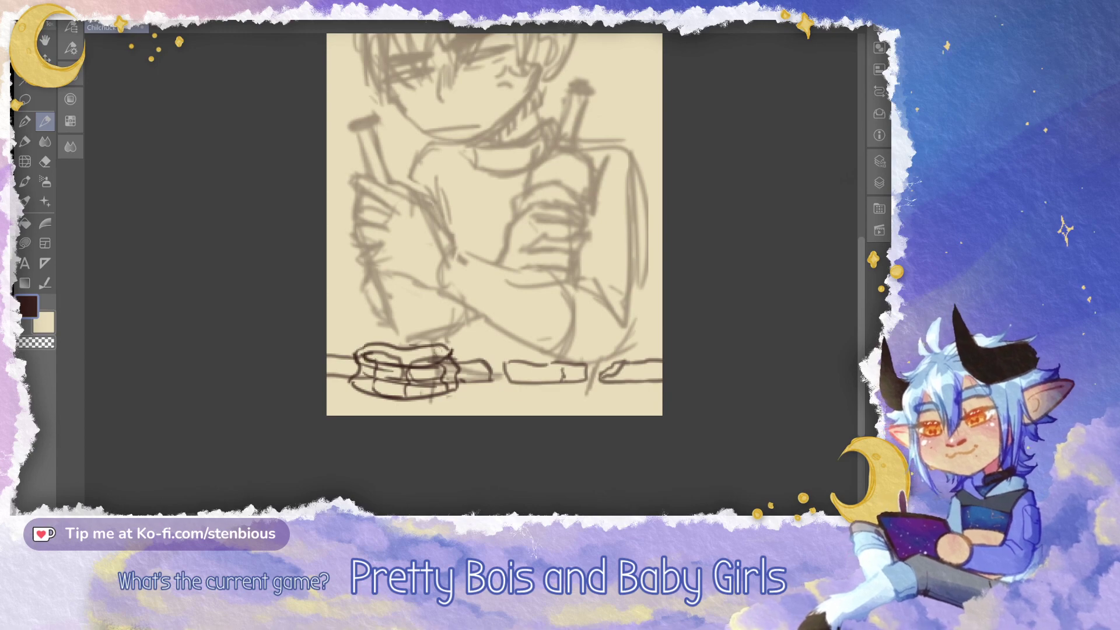
Sketch a round, onion-like bulb with a pointed tip over the upper stone band, opposite the faceted box
drag(472, 169, 432, 466)
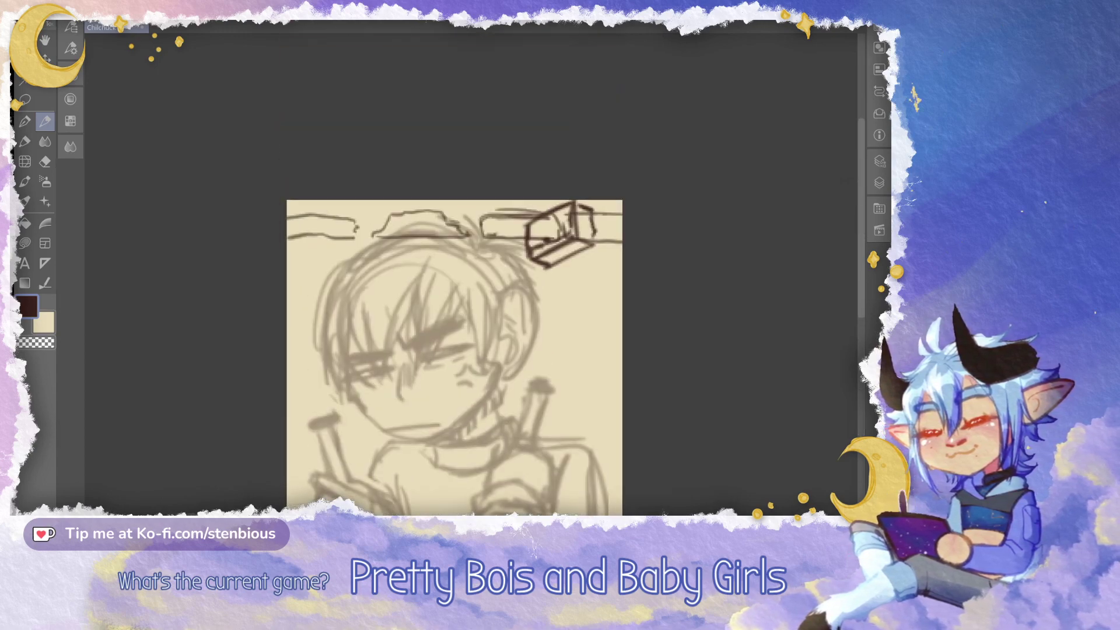
scroll(452, 321, down, 1)
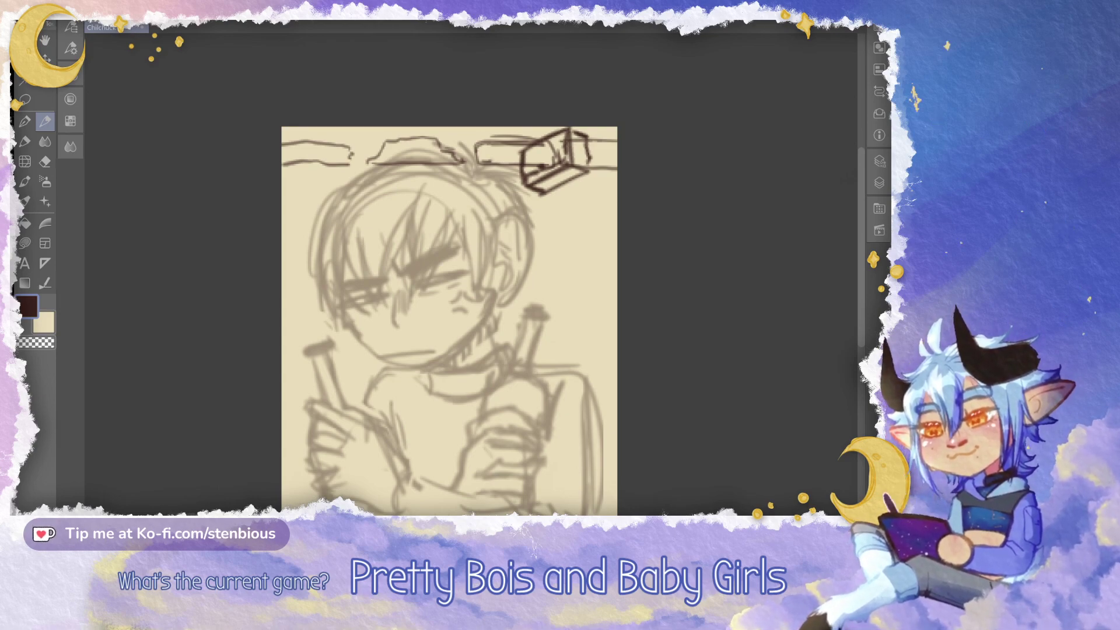
mouse_move(334, 178)
mouse_down()
mouse_move(321, 149)
mouse_move(310, 169)
mouse_move(319, 141)
mouse_move(336, 137)
mouse_move(363, 161)
mouse_move(318, 166)
mouse_move(349, 156)
mouse_move(334, 142)
mouse_move(362, 159)
mouse_move(323, 126)
mouse_up()
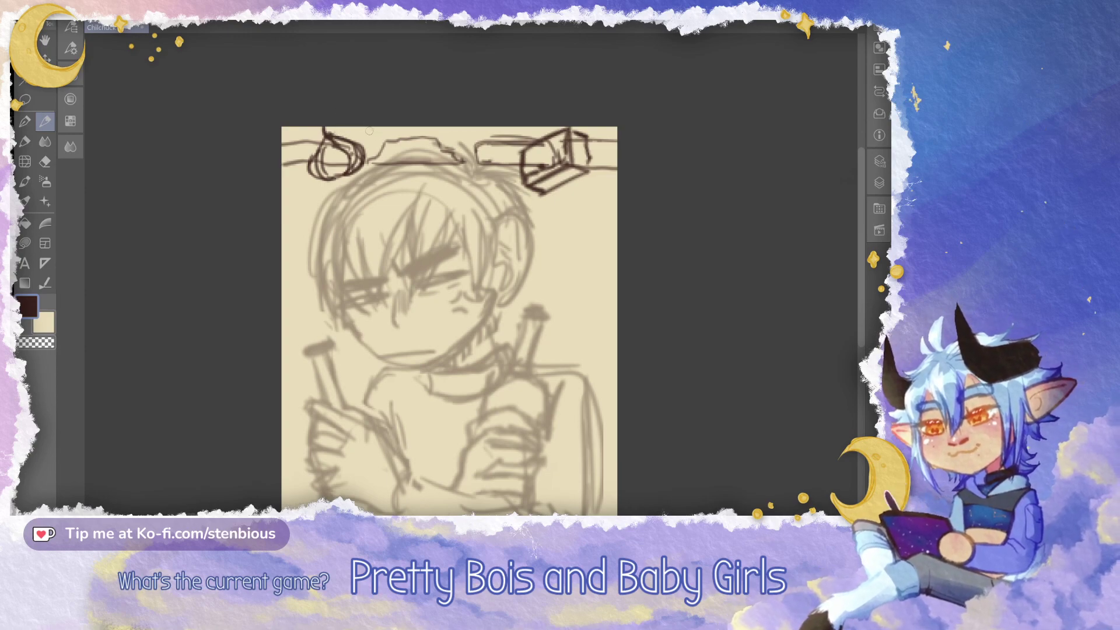
mouse_move(372, 149)
mouse_down()
mouse_move(408, 171)
mouse_move(432, 153)
mouse_move(392, 148)
mouse_move(387, 164)
mouse_move(416, 144)
mouse_move(388, 143)
mouse_move(408, 158)
mouse_move(391, 134)
mouse_move(370, 146)
mouse_move(415, 151)
mouse_move(378, 164)
mouse_move(399, 136)
mouse_up()
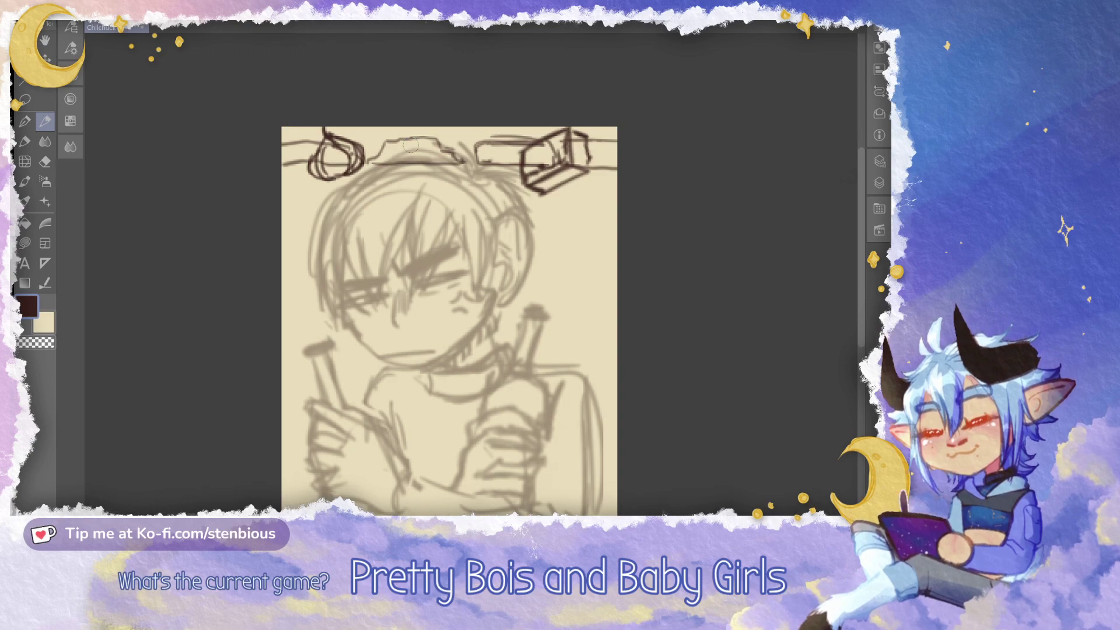
Sketch a small leafy sprig rising from the lower stone band, to the right of the brick ring
mouse_move(411, 144)
mouse_down()
mouse_move(421, 64)
mouse_move(404, 100)
mouse_up()
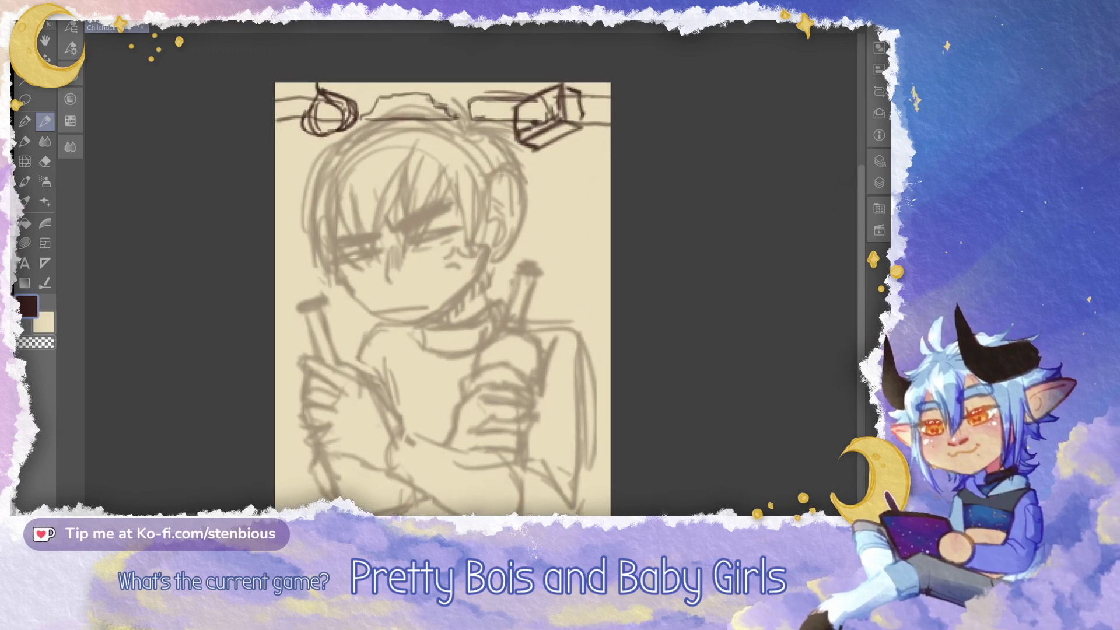
scroll(479, 403, down, 5)
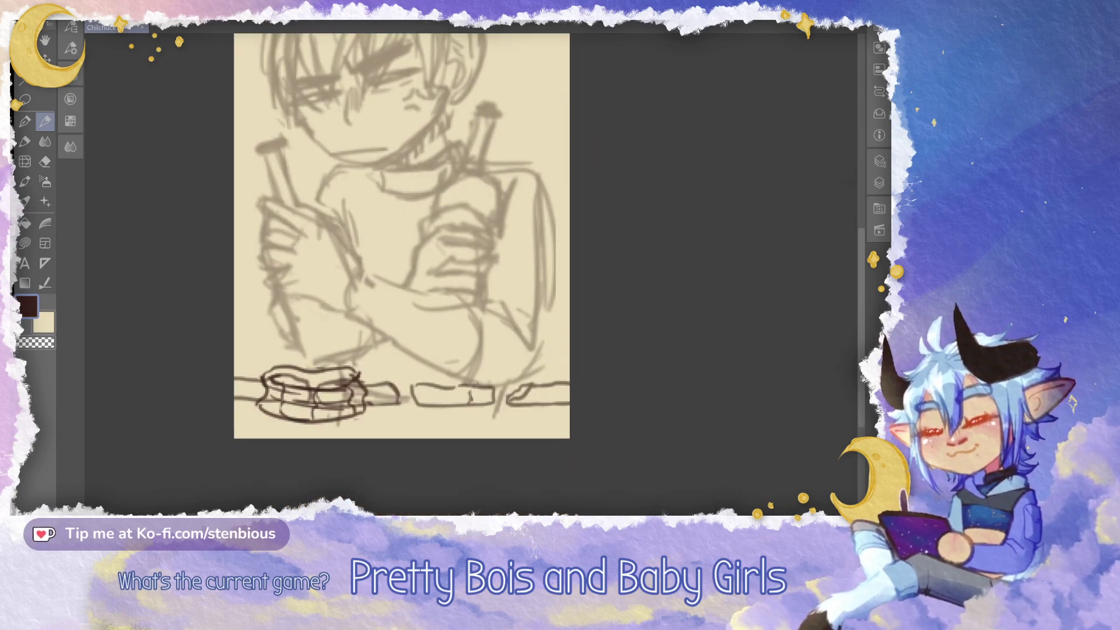
mouse_move(481, 388)
mouse_down()
mouse_move(461, 361)
mouse_move(469, 372)
mouse_move(478, 357)
mouse_move(472, 372)
mouse_move(453, 375)
mouse_move(477, 371)
mouse_up()
key(ctrl+z)
key(ctrl+z)
key(ctrl+z)
key(ctrl+z)
mouse_move(471, 372)
mouse_down()
mouse_move(447, 350)
mouse_move(464, 362)
mouse_move(470, 349)
mouse_up()
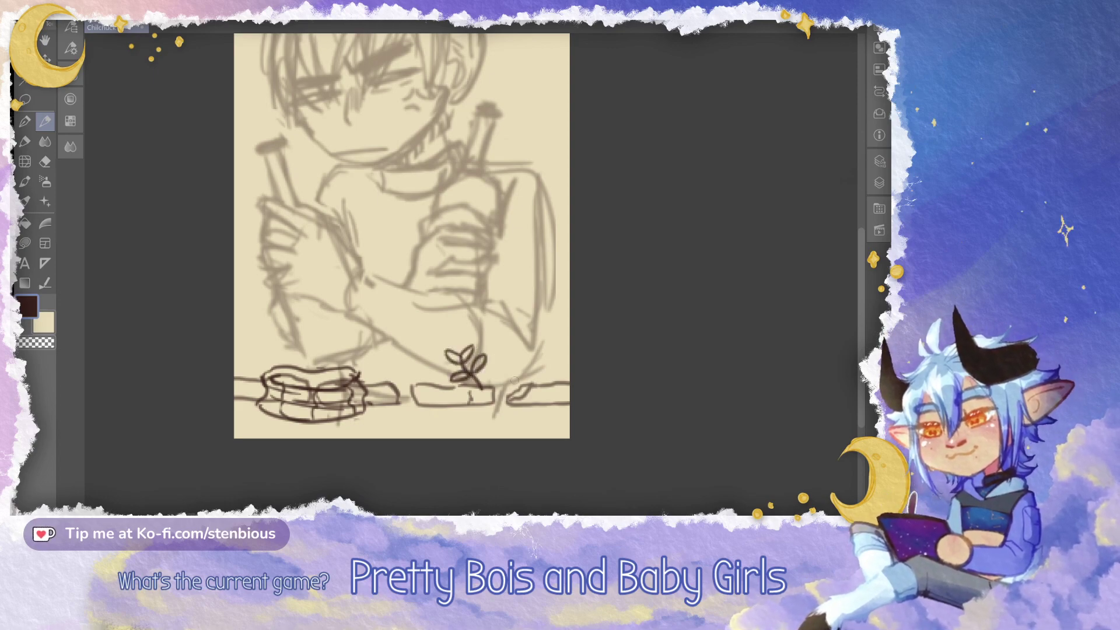
Sketch a rounded tomato with a leafy top over the lower stone band, to the right of the sprig
mouse_move(522, 410)
mouse_down()
mouse_move(487, 409)
mouse_move(548, 402)
mouse_move(502, 396)
mouse_move(516, 389)
mouse_move(498, 400)
mouse_move(532, 402)
mouse_move(521, 392)
mouse_up()
drag(467, 262, 453, 456)
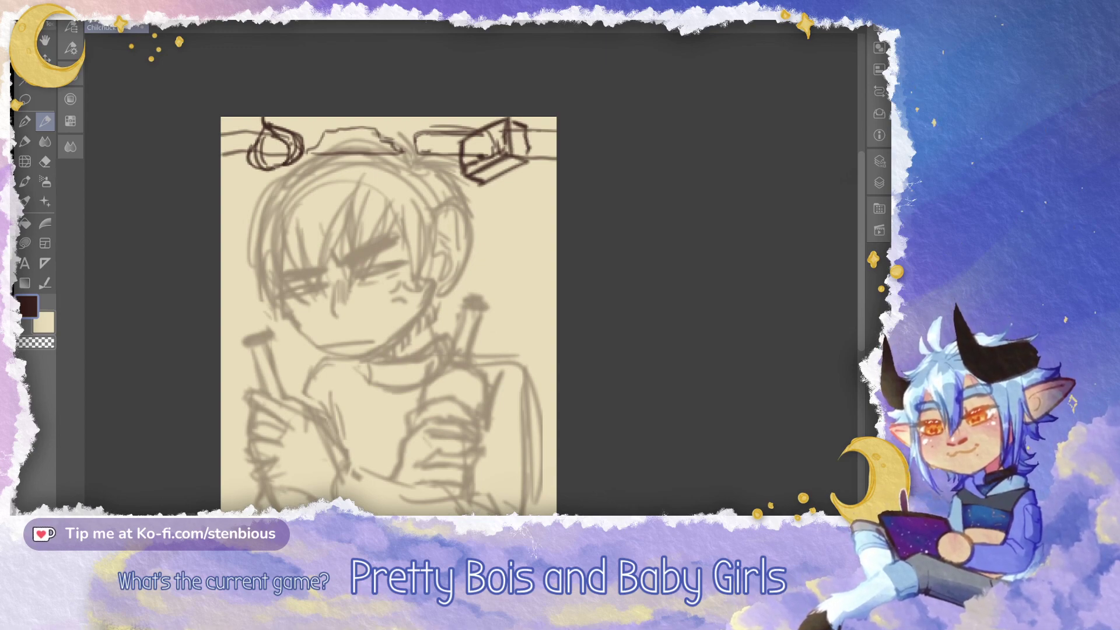
drag(431, 396, 451, 136)
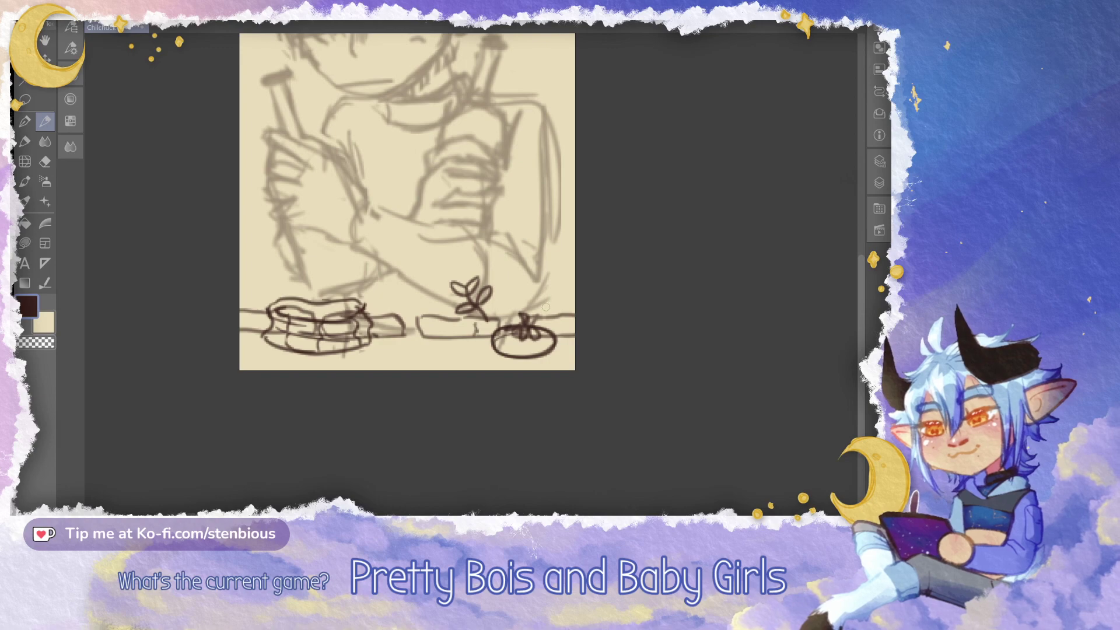
Sketch a small banded chest at the canvas's right edge, just above the lower stone band
mouse_move(540, 311)
mouse_down()
mouse_move(575, 274)
mouse_move(542, 285)
mouse_move(566, 292)
mouse_move(562, 257)
mouse_move(583, 261)
mouse_move(544, 234)
mouse_move(585, 272)
mouse_move(552, 269)
mouse_move(583, 273)
mouse_move(558, 272)
mouse_move(541, 298)
mouse_move(576, 298)
mouse_move(547, 314)
mouse_up()
mouse_move(551, 300)
mouse_down()
mouse_move(554, 314)
mouse_move(561, 303)
mouse_move(564, 422)
mouse_move(576, 441)
mouse_move(588, 427)
mouse_up()
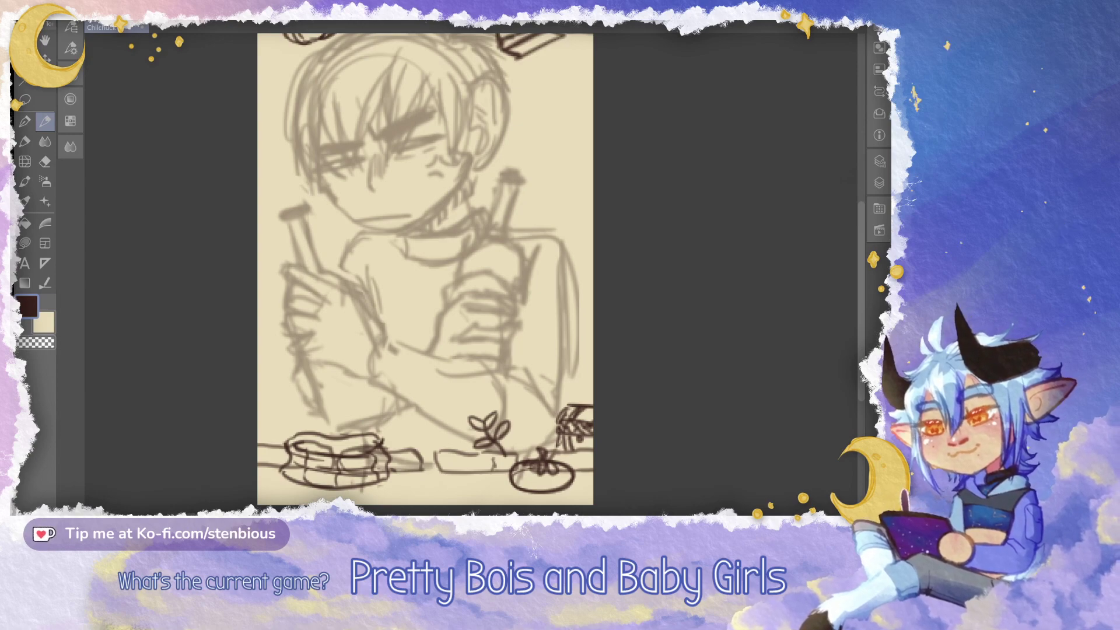
mouse_move(545, 245)
mouse_down()
mouse_move(522, 313)
mouse_move(518, 284)
mouse_up()
scroll(524, 299, down, 2)
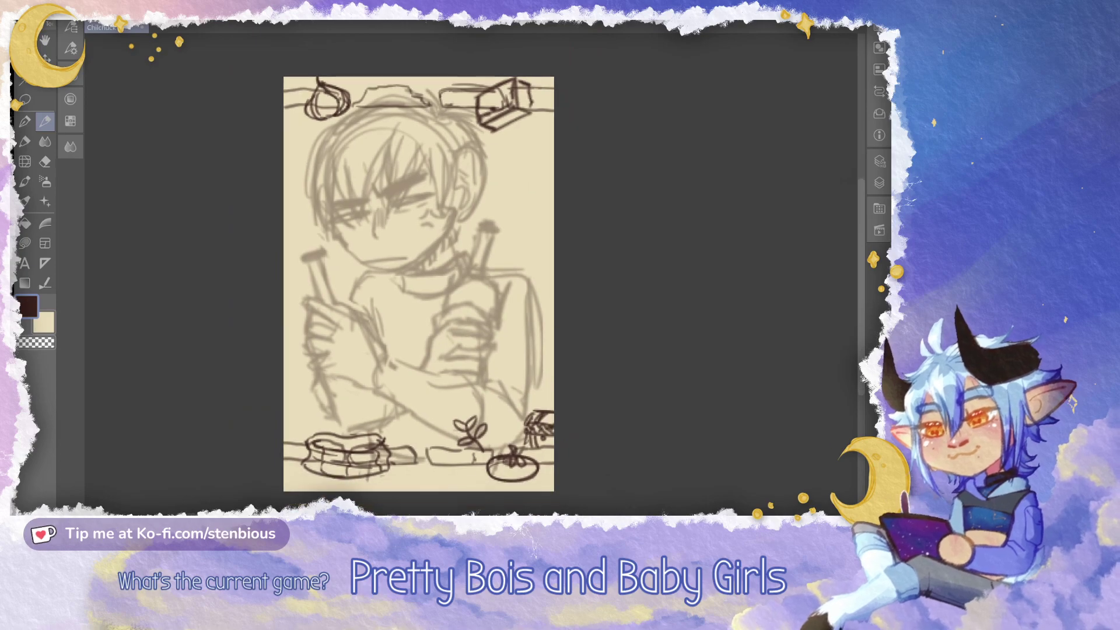
Lasso the leafy sprig and transform it so it sits tilted beside the brick ring on the lower band
click(25, 100)
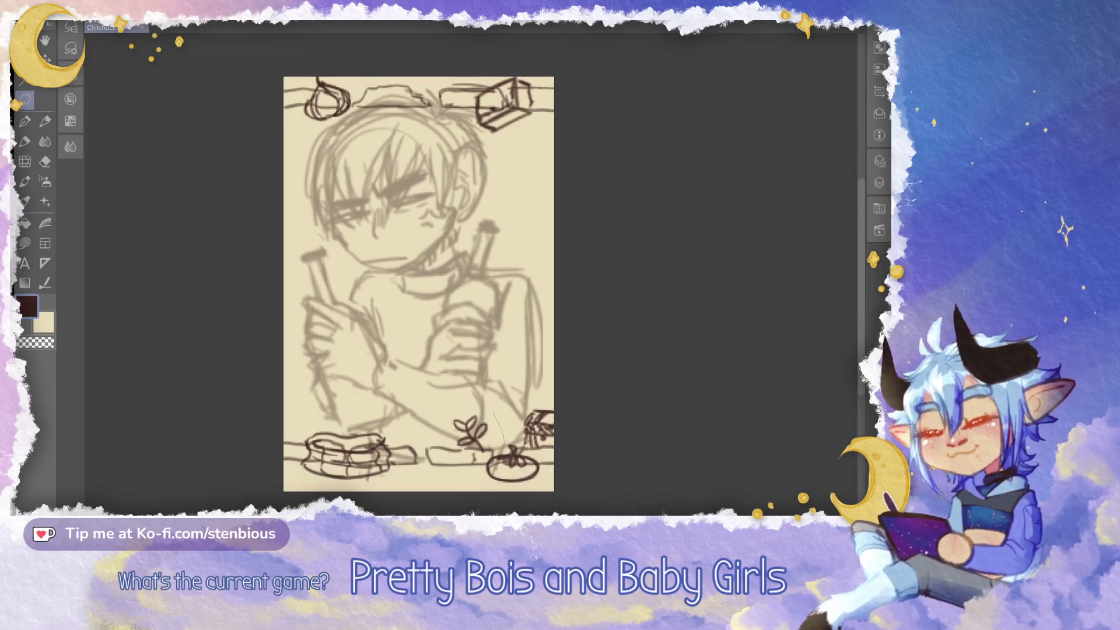
drag(475, 399, 452, 409)
key(ctrl+t)
mouse_move(495, 444)
mouse_down()
mouse_move(431, 445)
mouse_move(494, 441)
mouse_move(430, 446)
mouse_move(435, 463)
mouse_up()
click(371, 501)
key(ctrl+d)
Lasso the tomato and move it left onto the middle stone of the lower band
mouse_move(544, 451)
mouse_down()
mouse_move(538, 485)
mouse_move(519, 467)
mouse_move(509, 478)
mouse_up()
key(ctrl+t)
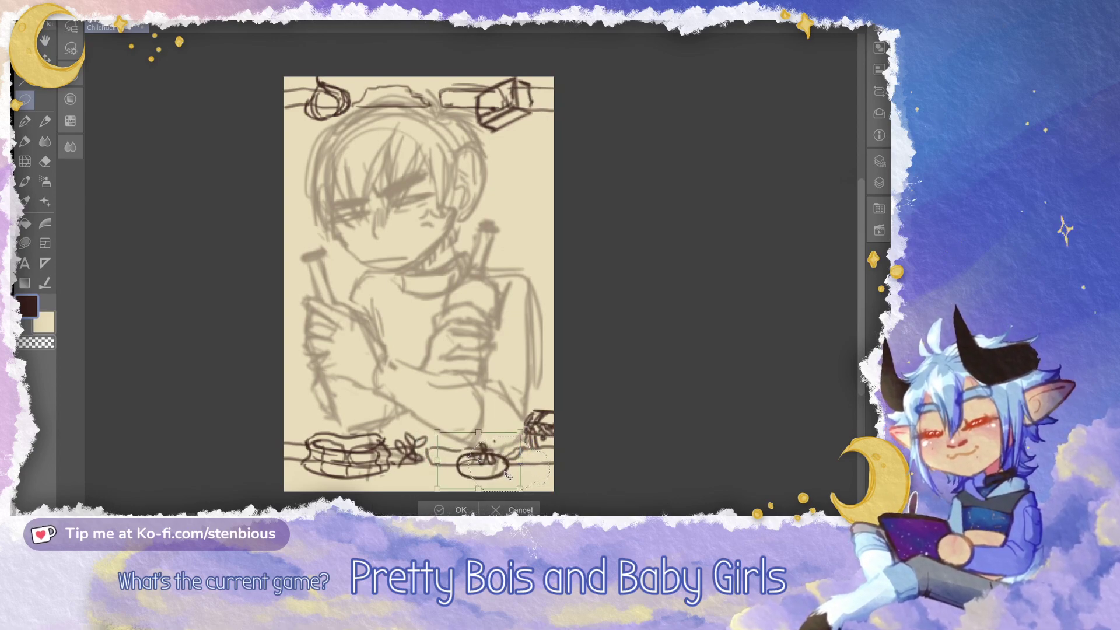
key(Return)
click(443, 507)
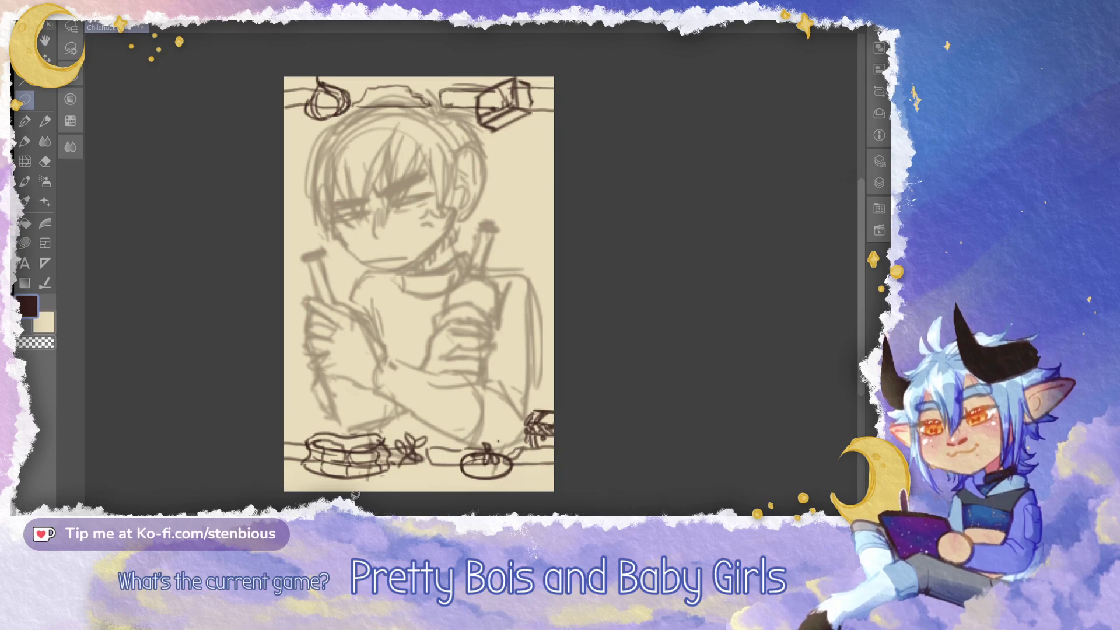
Refine the onion-like bulb on the upper band with a clearer pointed tip and curved segment lines
key(p)
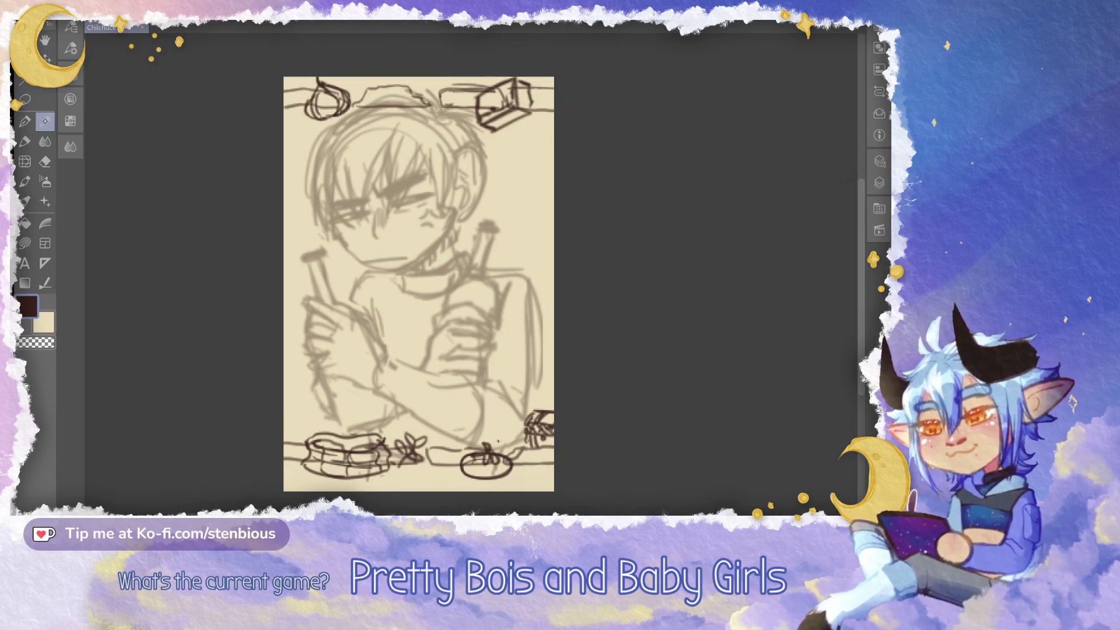
drag(317, 75, 317, 97)
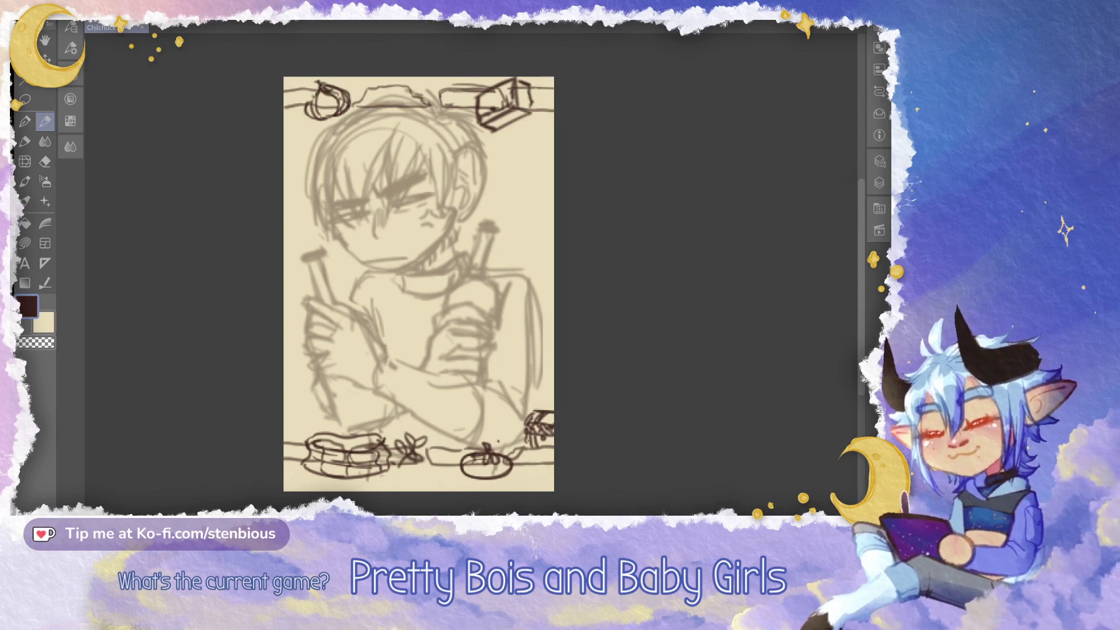
mouse_move(328, 88)
mouse_down()
mouse_move(348, 108)
mouse_move(306, 108)
mouse_move(317, 119)
mouse_up()
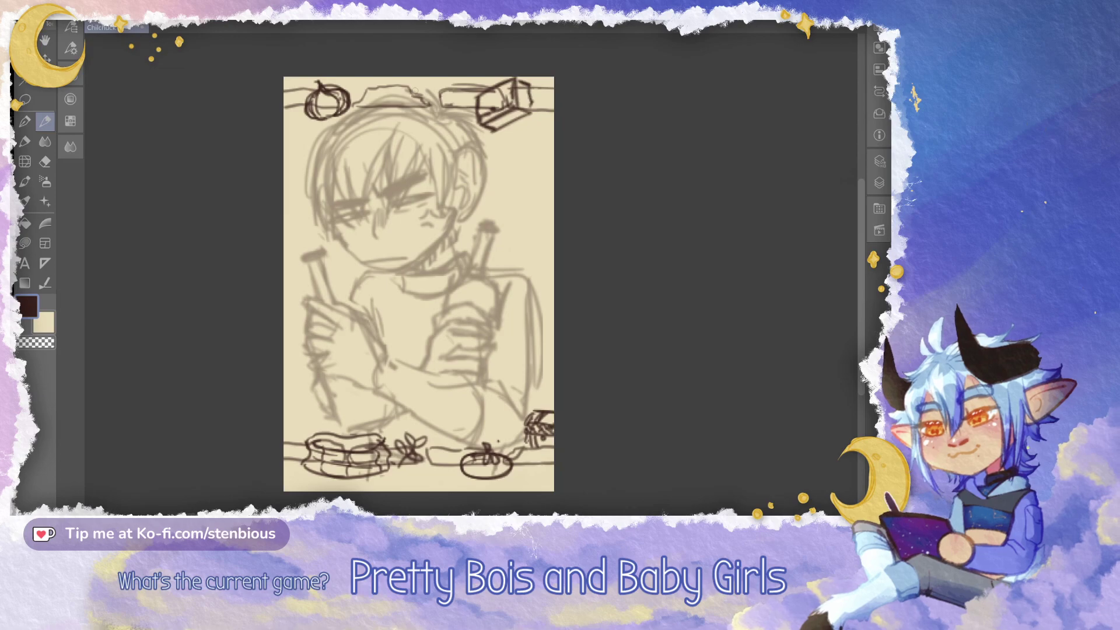
Sketch a small faceted block and a few rounded pebbles over the middle stone fragment of the upper band
mouse_move(418, 284)
mouse_down()
mouse_move(412, 200)
mouse_move(421, 393)
mouse_up()
scroll(447, 287, up, 3)
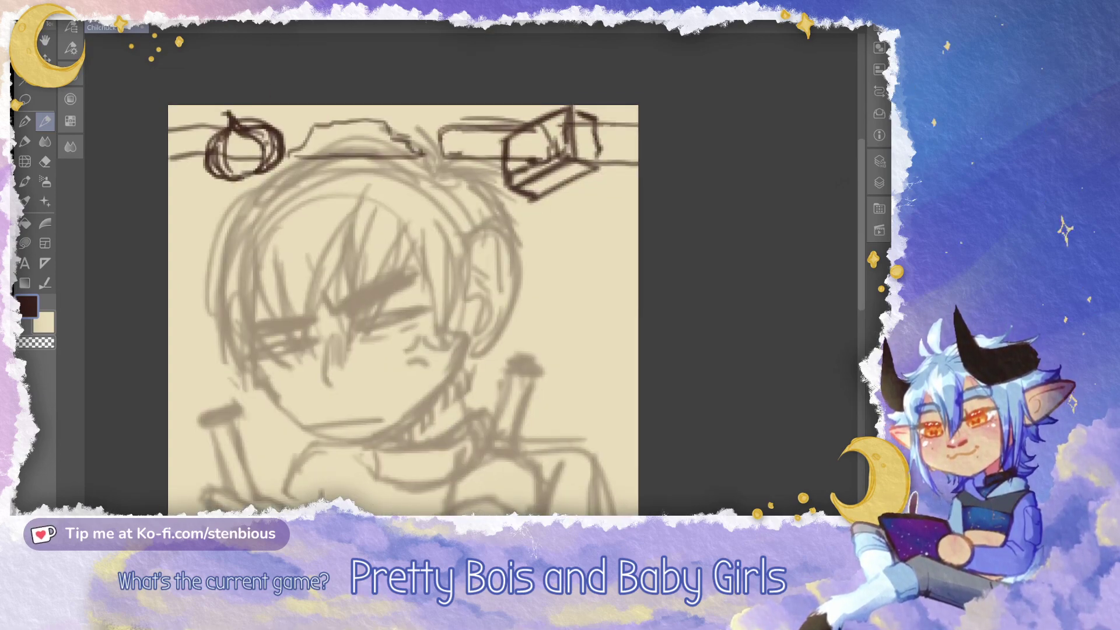
drag(330, 129, 358, 143)
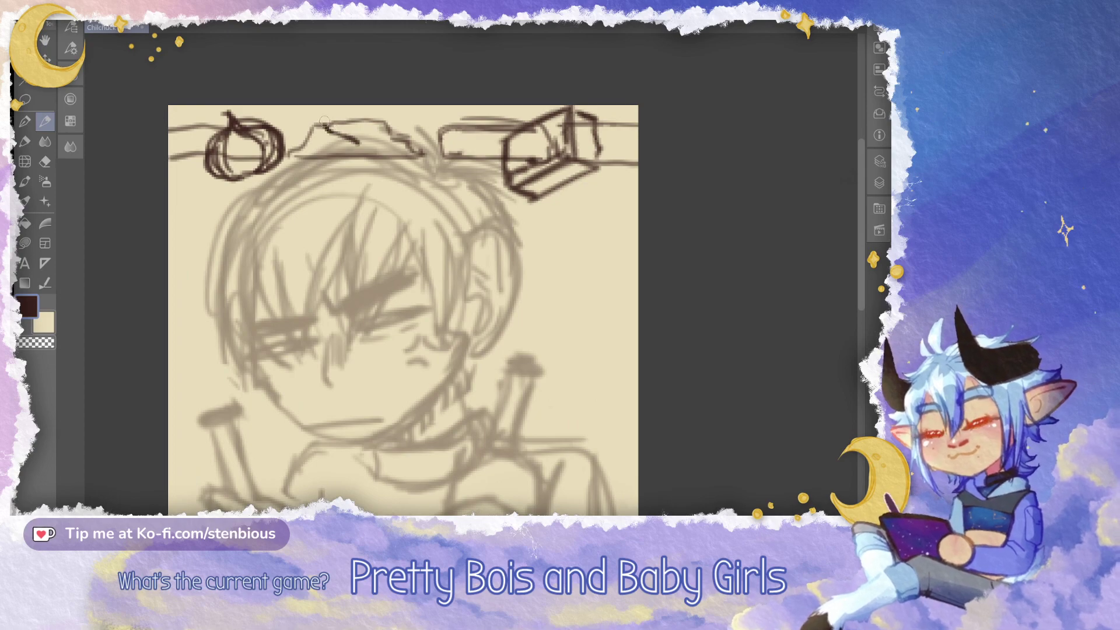
key(ctrl+z)
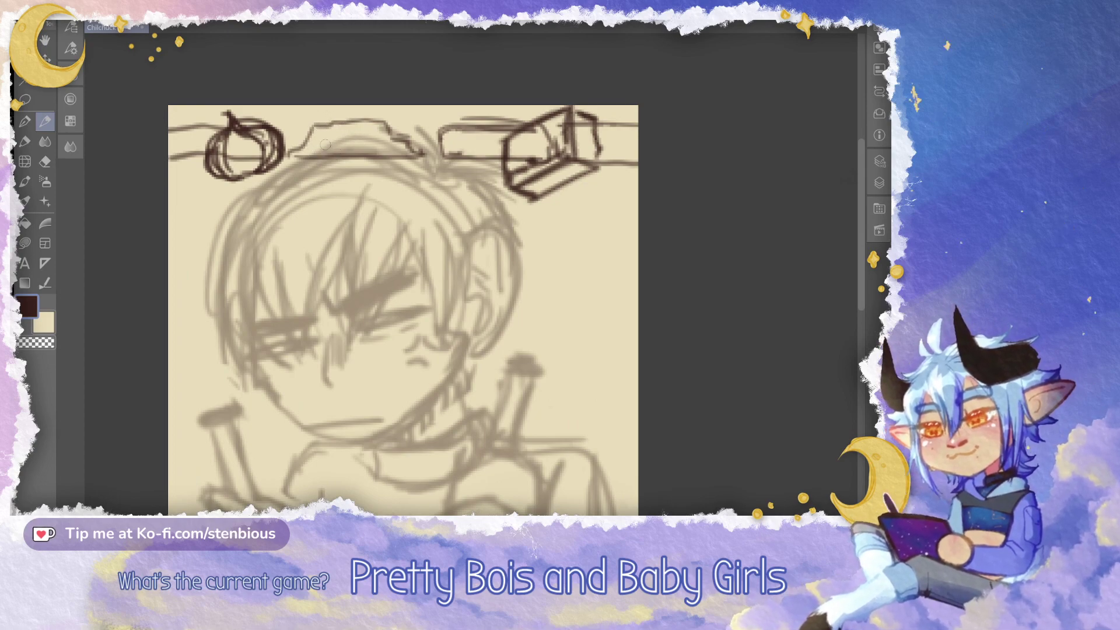
mouse_move(320, 143)
mouse_down()
mouse_move(323, 123)
mouse_move(360, 116)
mouse_move(374, 125)
mouse_move(350, 153)
mouse_move(361, 146)
mouse_move(333, 136)
mouse_move(372, 121)
mouse_up()
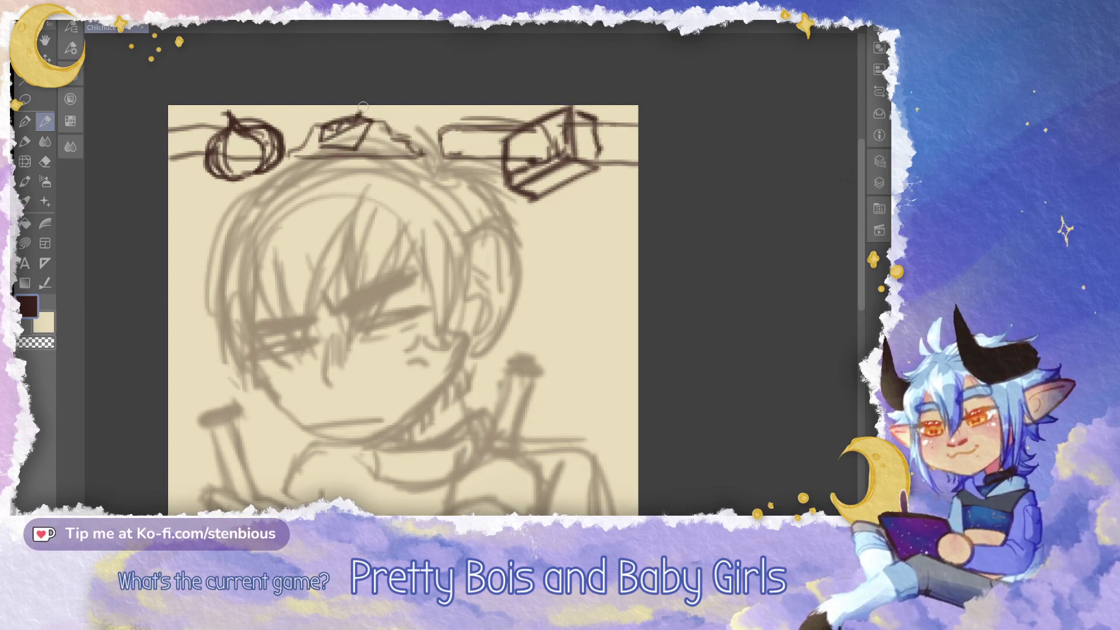
mouse_move(335, 137)
mouse_down()
mouse_move(354, 146)
mouse_move(405, 132)
mouse_move(412, 140)
mouse_move(398, 151)
mouse_up()
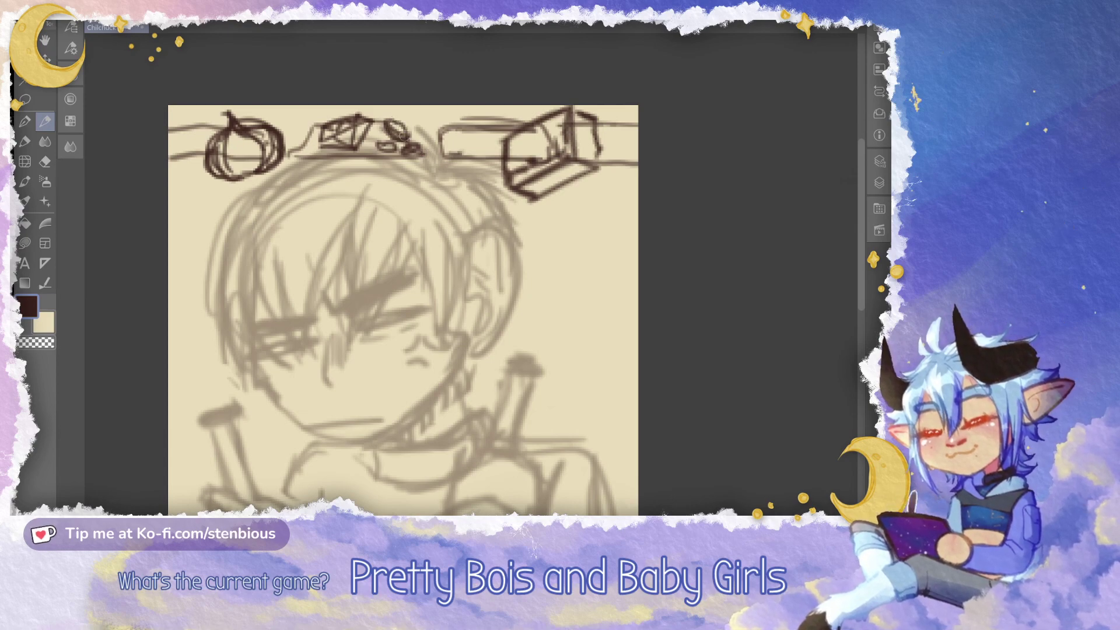
key(ctrl+z)
key(ctrl+z)
mouse_move(391, 142)
mouse_down()
mouse_move(375, 148)
mouse_move(392, 145)
mouse_up()
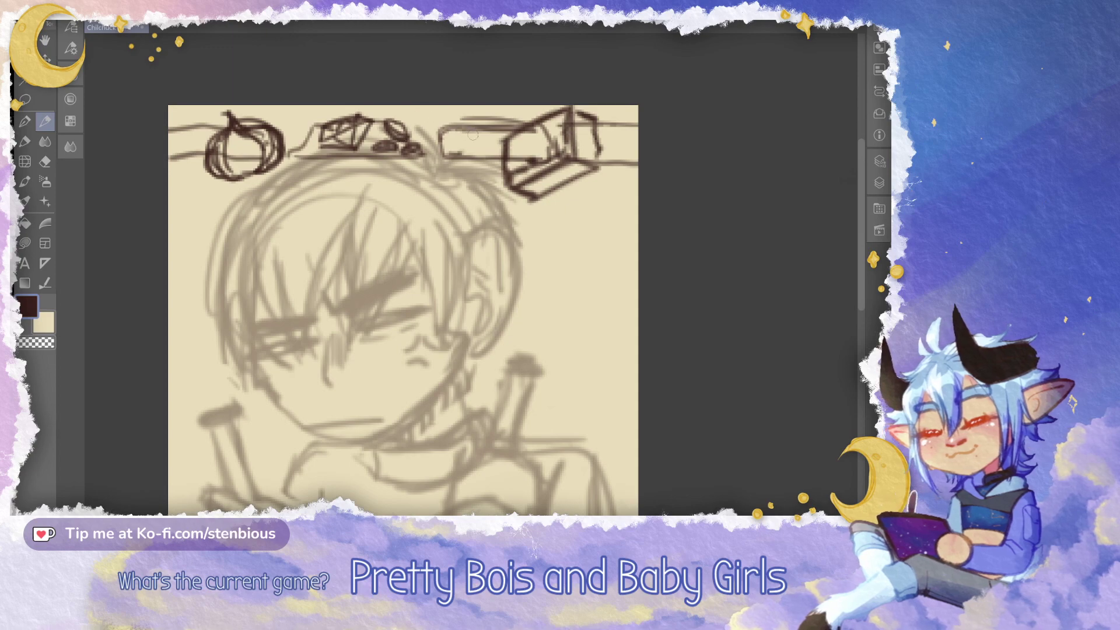
Lasso the faceted box on the upper stone band and transform it to sit flatter and higher in the corner
scroll(402, 280, down, 5)
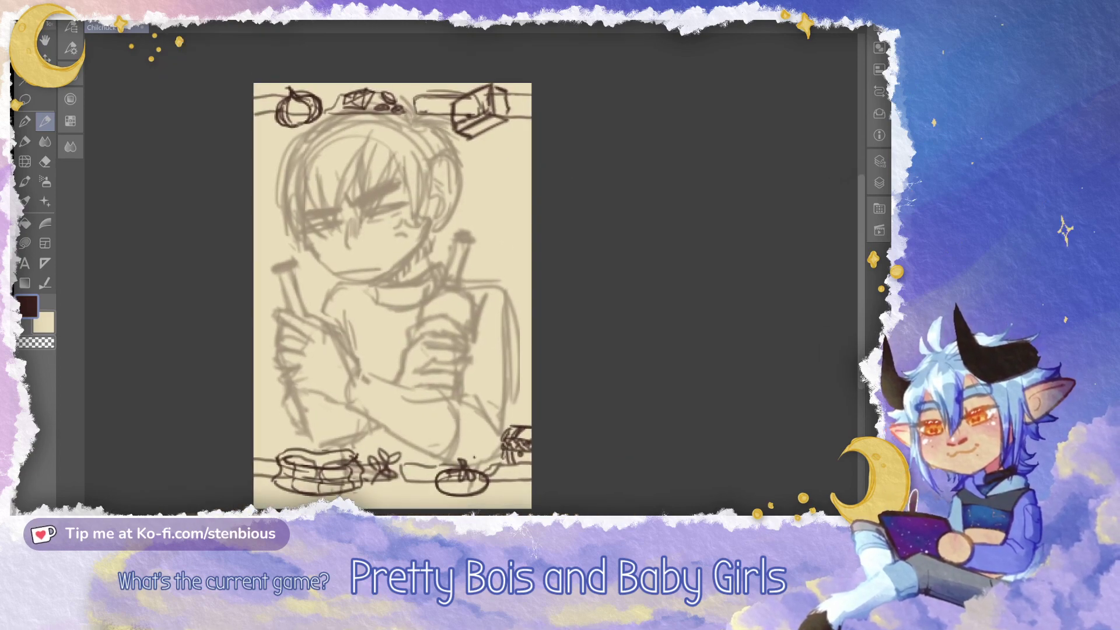
click(25, 100)
mouse_move(517, 106)
mouse_down()
mouse_move(517, 135)
mouse_move(458, 74)
mouse_up()
click(528, 175)
mouse_move(509, 139)
mouse_down()
mouse_move(528, 124)
mouse_move(502, 139)
mouse_move(550, 137)
mouse_move(537, 139)
mouse_up()
click(464, 168)
click(352, 161)
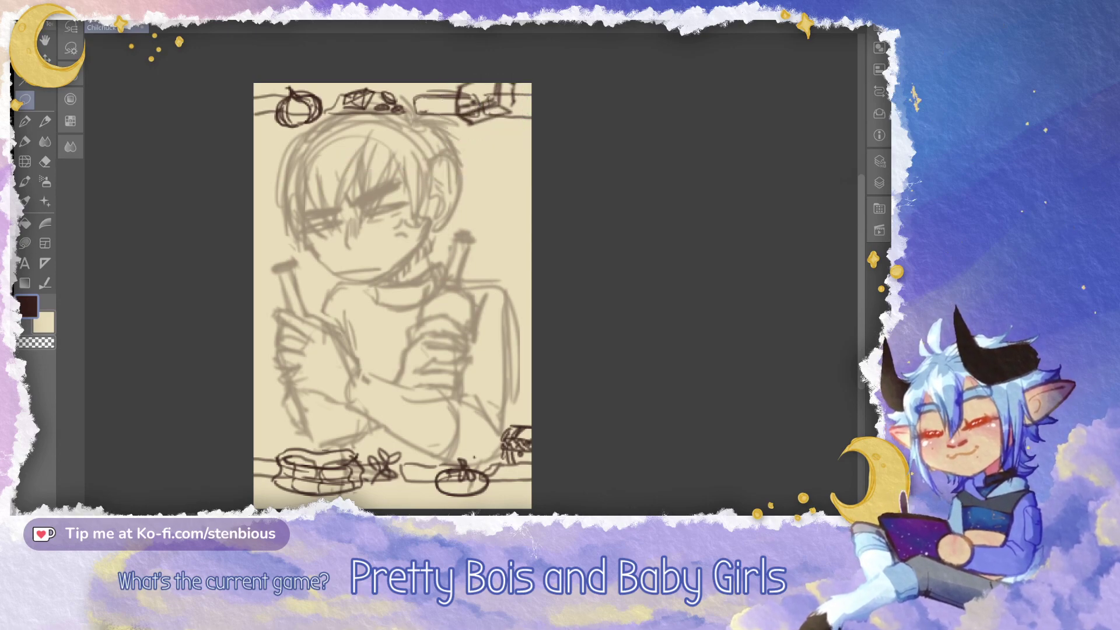
Lower the opacity of Folder 1, which holds the character sketch, to 79%
click(879, 183)
click(810, 233)
click(837, 153)
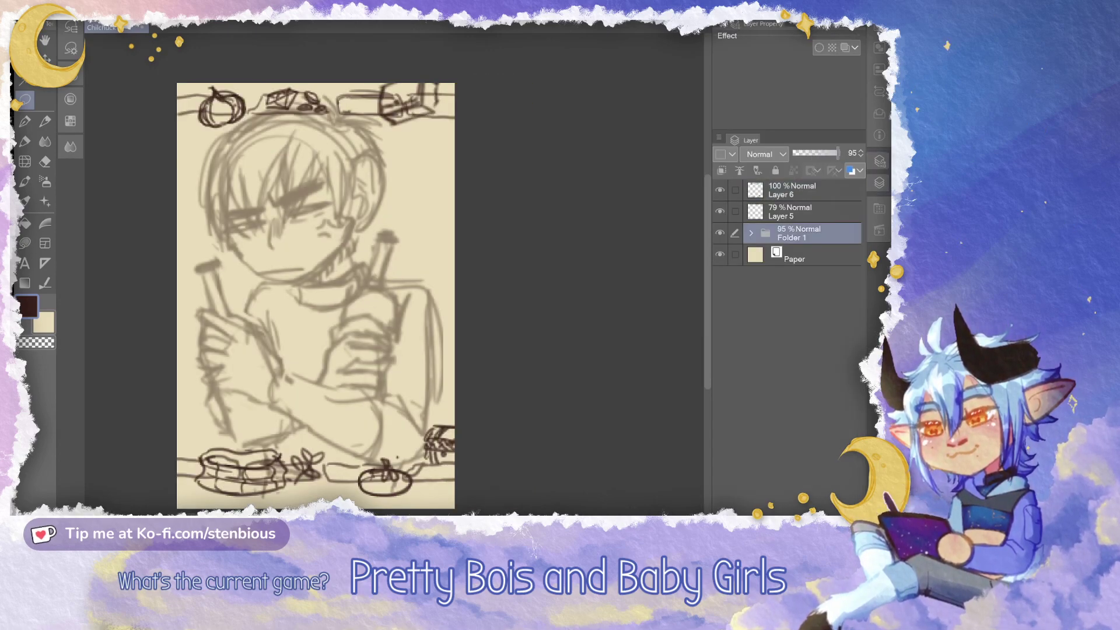
click(830, 153)
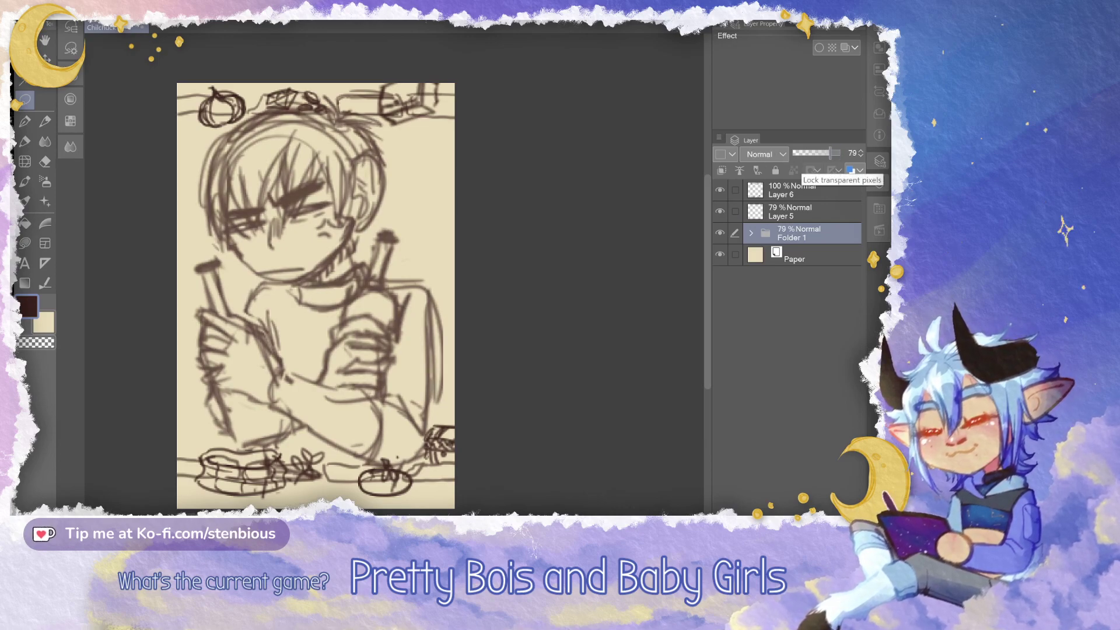
drag(350, 291, 394, 294)
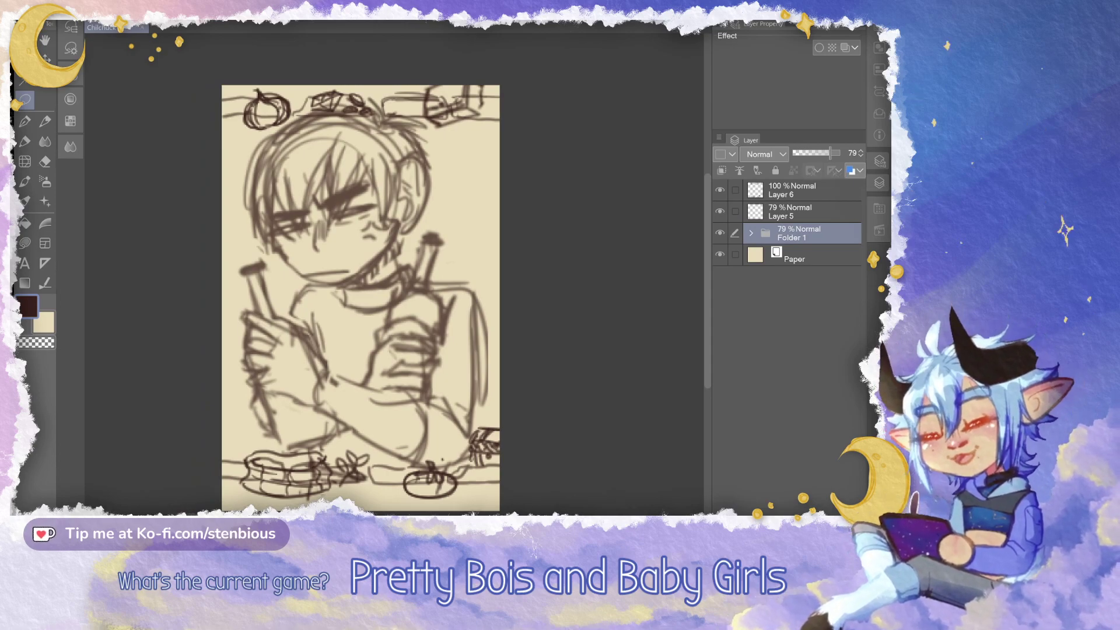
Enlarge the image resolution of the whole canvas by a scale of 5.00
click(93, 17)
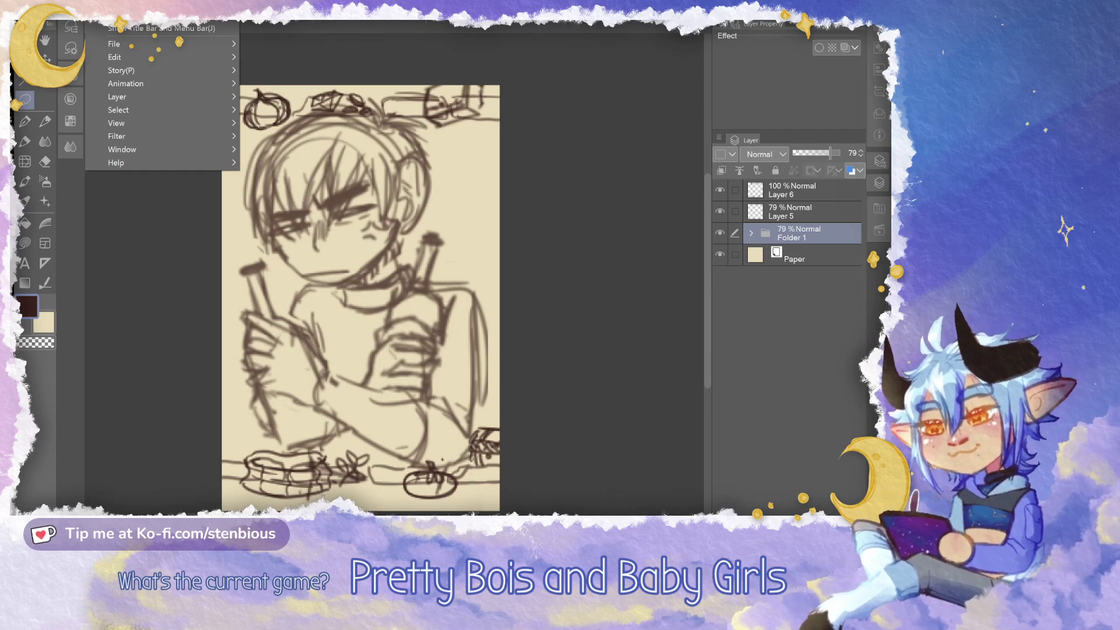
mouse_move(120, 44)
key(Down)
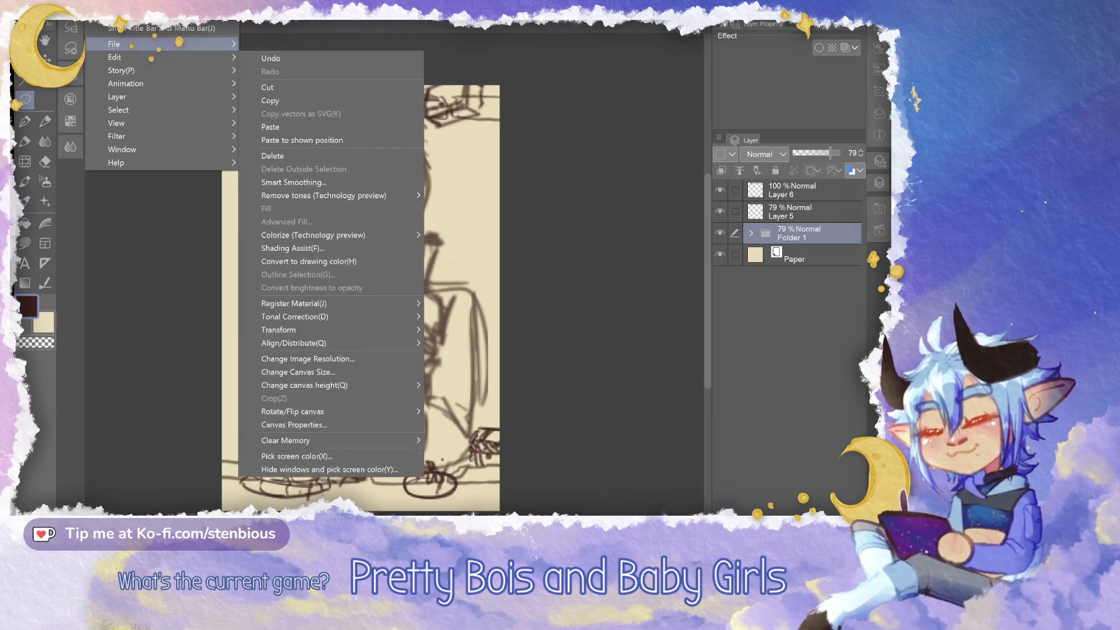
click(308, 359)
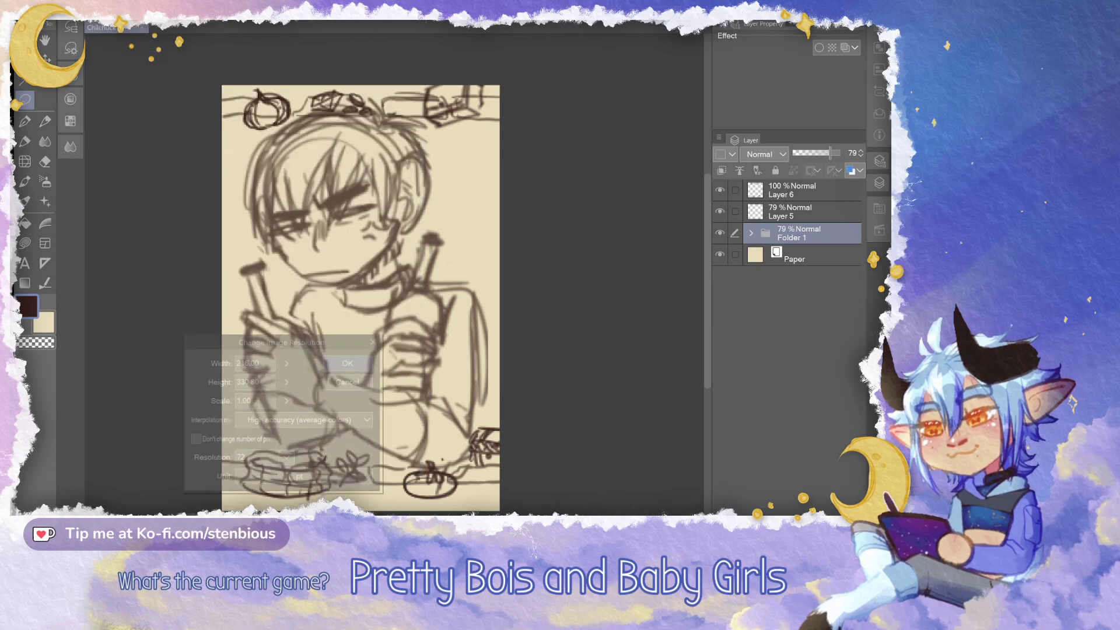
click(285, 401)
click(342, 420)
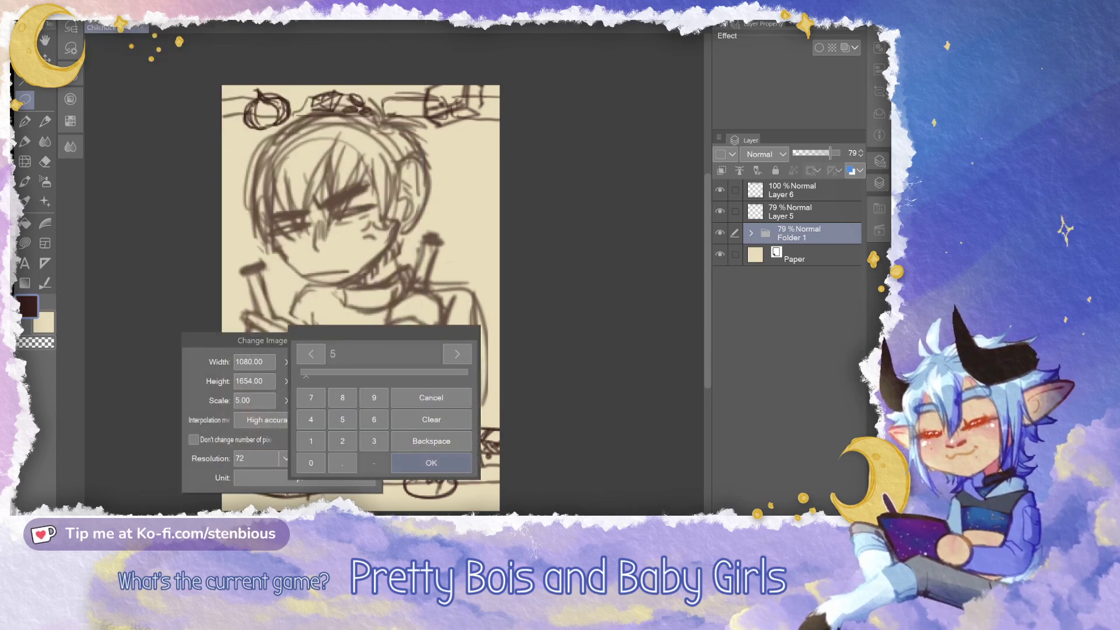
click(431, 462)
click(348, 360)
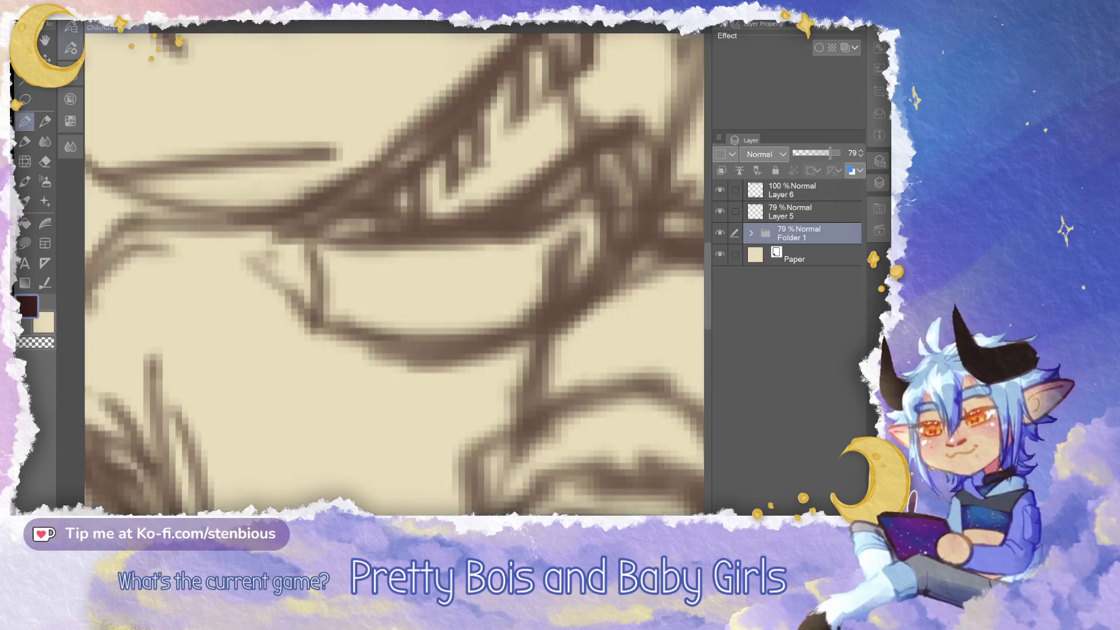
Choose the 水彩ぺん pencil as the drawing brush
click(24, 121)
scroll(452, 274, down, 5)
scroll(452, 274, down, 2)
key(p)
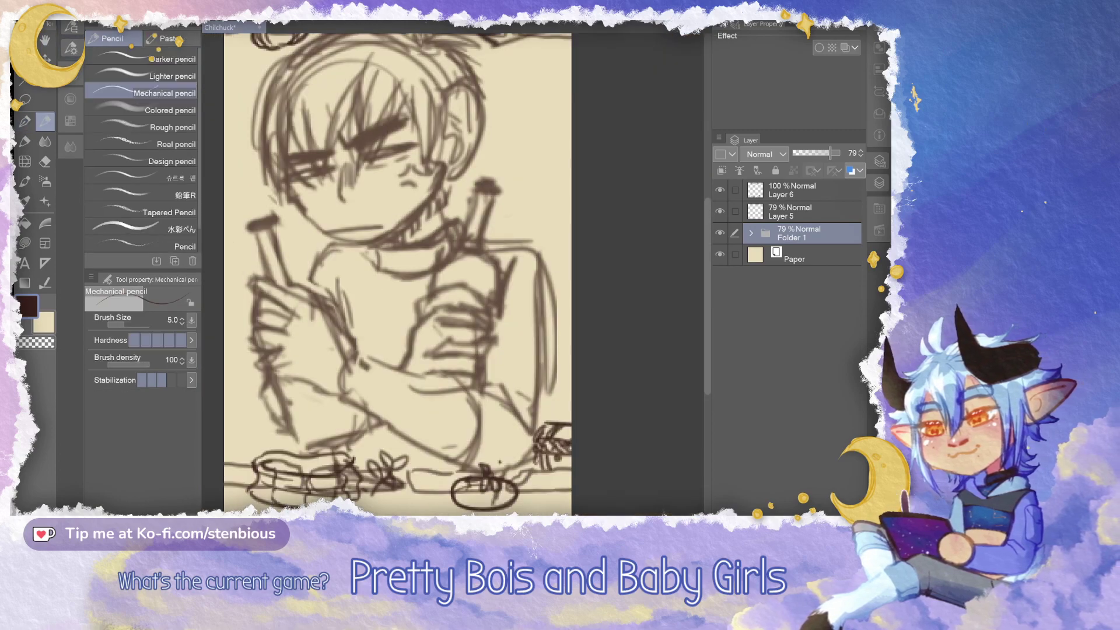
click(170, 243)
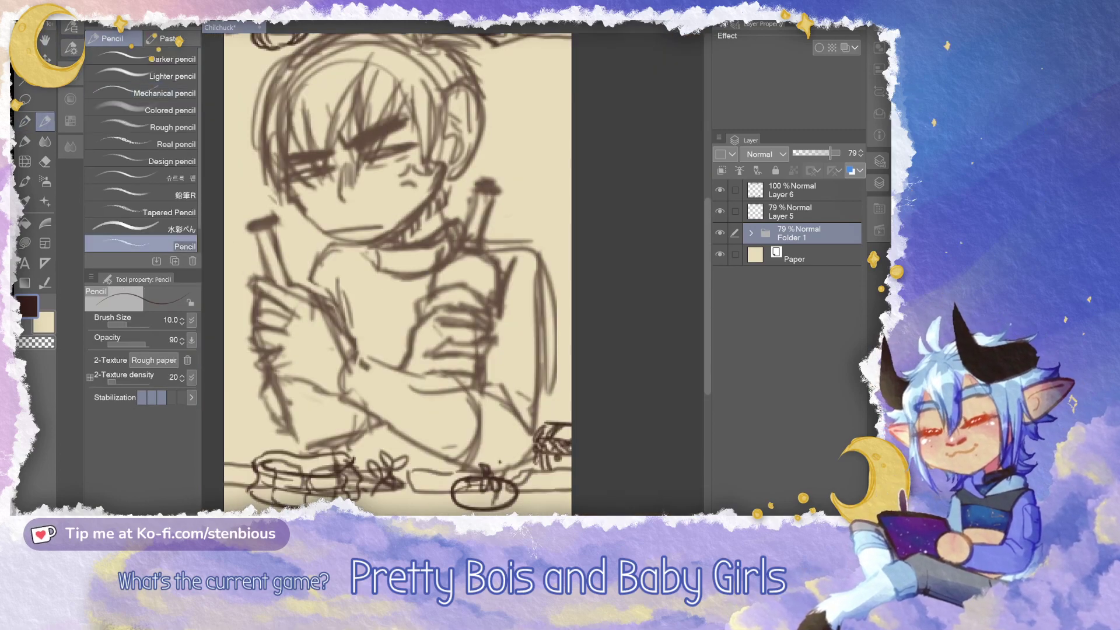
scroll(166, 233, down, 1)
scroll(166, 233, up, 1)
click(165, 227)
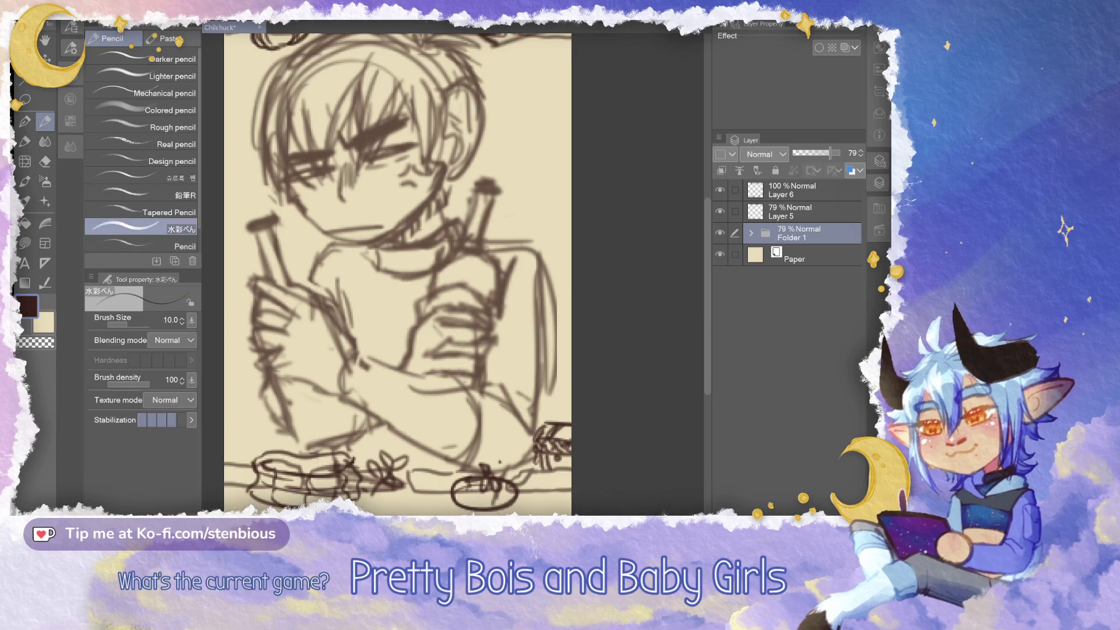
click(71, 48)
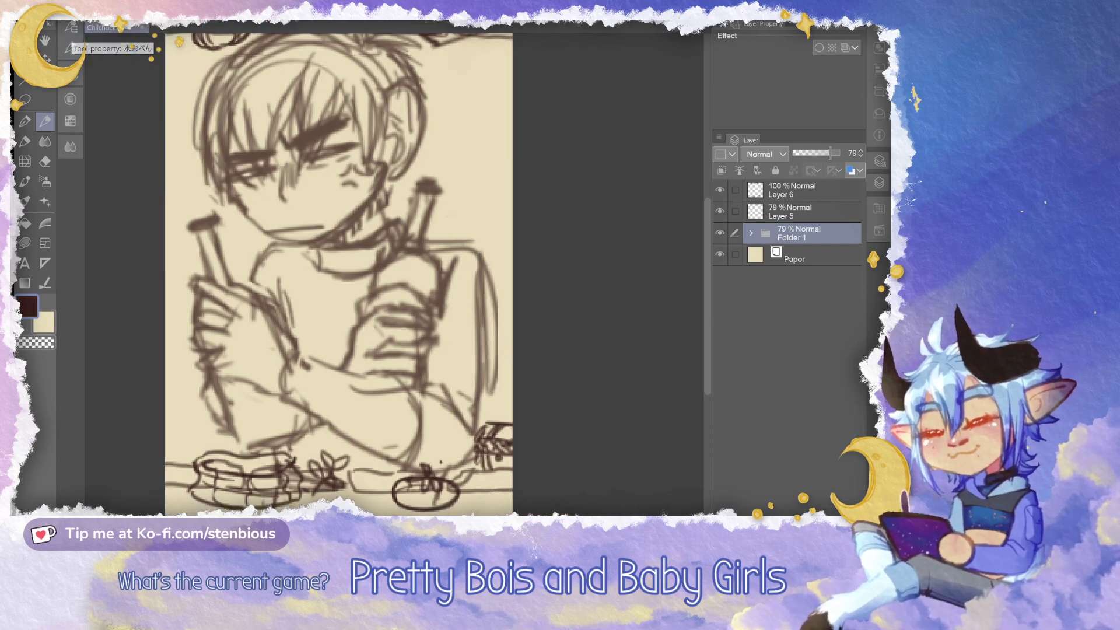
Hide Layer 6 and Layer 5 with the border sketches, and make Folder 1 the active layer
click(803, 190)
drag(349, 233, 381, 327)
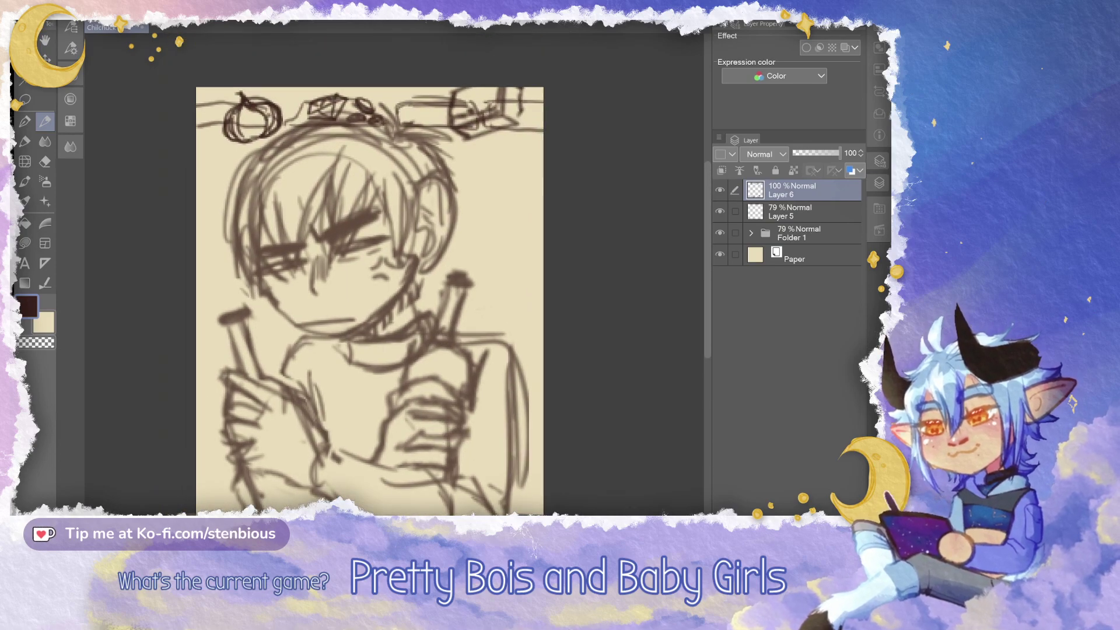
key(Delete)
click(805, 233)
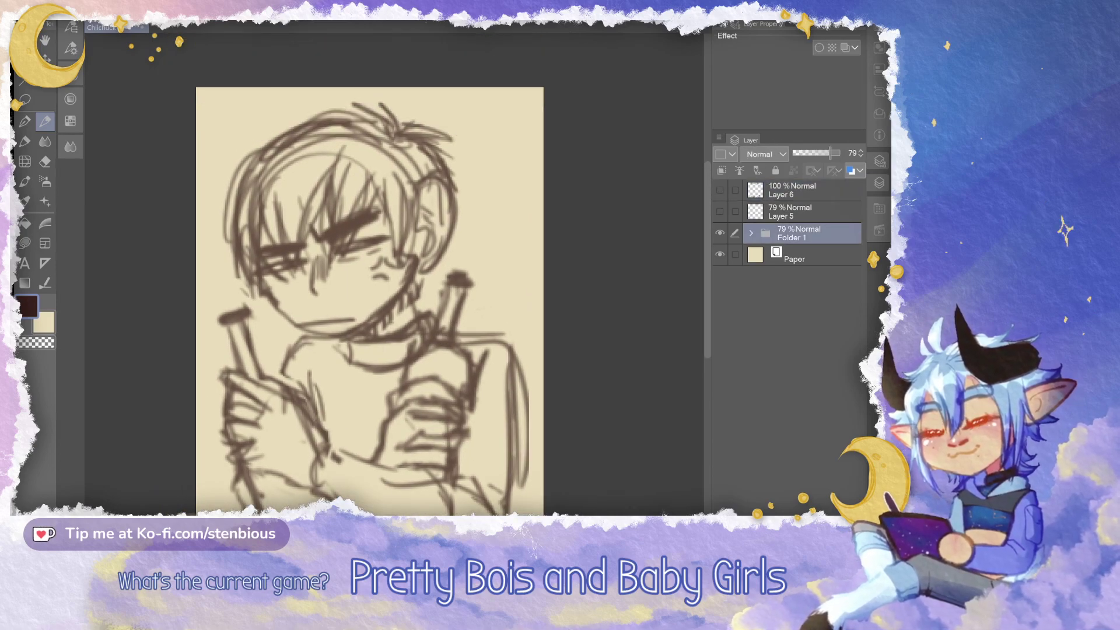
Add a new vector layer above Folder 1 as the active layer, and tint Folder 1 with the blue layer color
key(ctrl+shift+n)
click(814, 255)
click(851, 170)
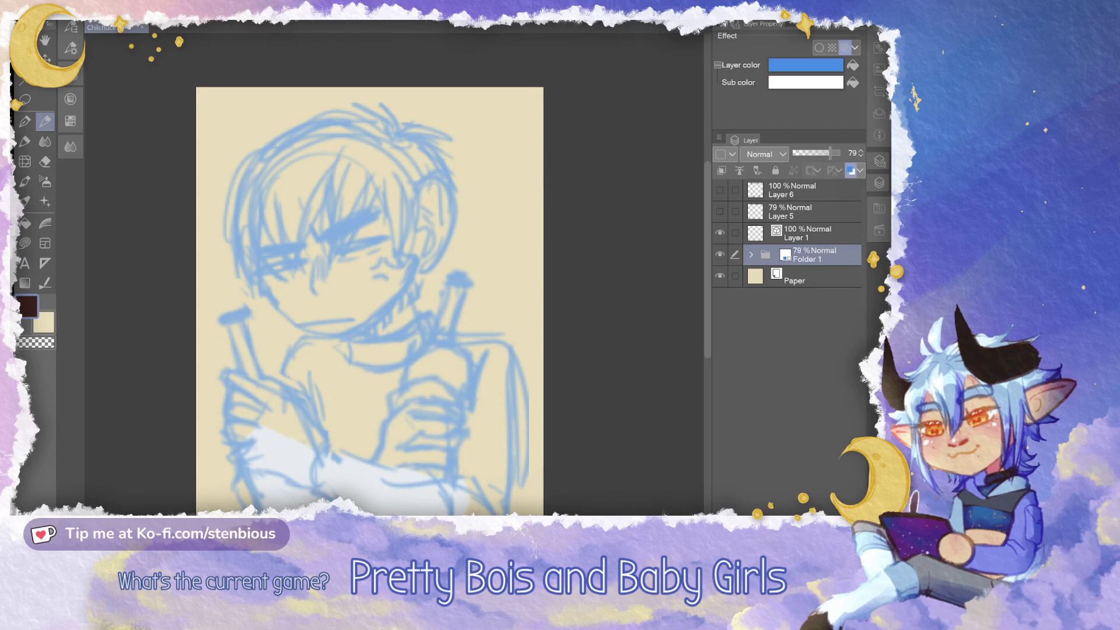
click(807, 233)
click(879, 162)
Flip the canvas view horizontally and frame the character's face
scroll(434, 234, up, 3)
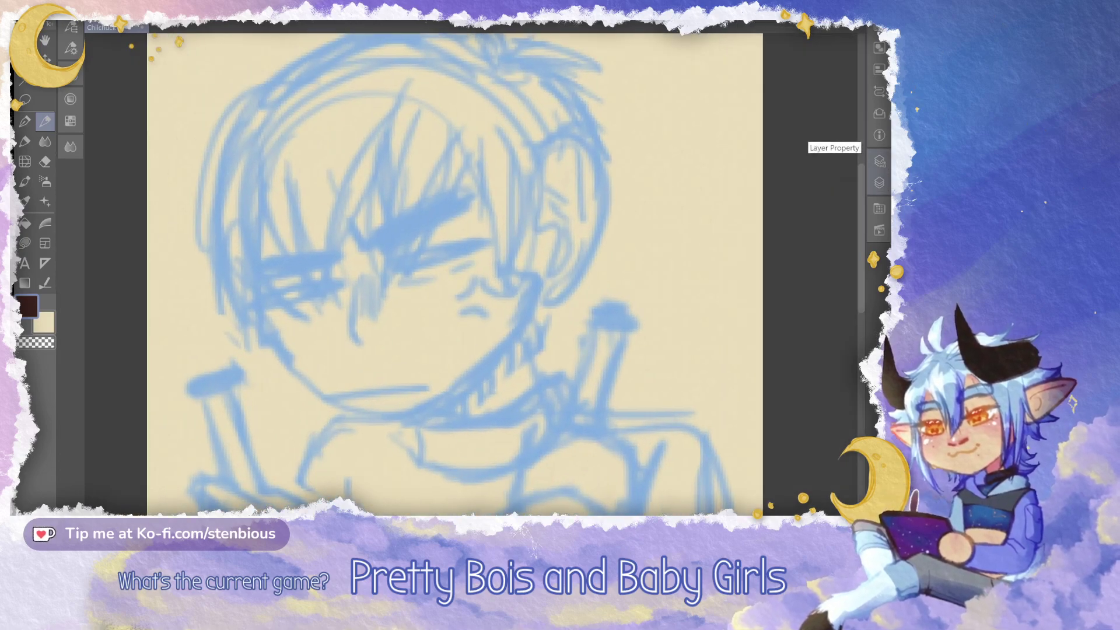
click(879, 114)
click(838, 164)
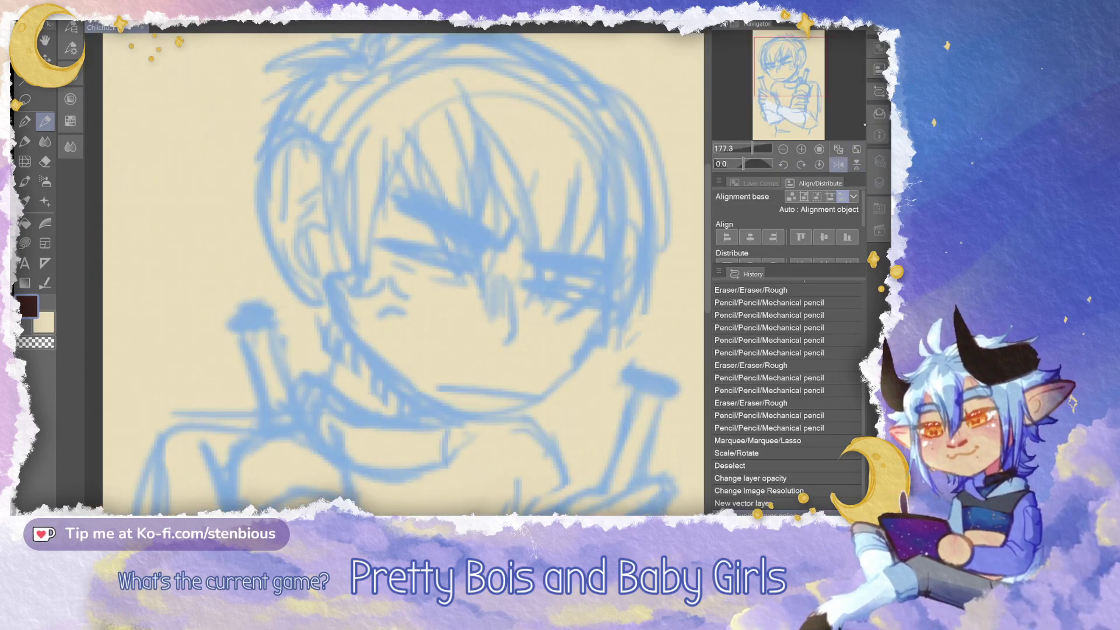
click(877, 128)
scroll(467, 274, right, 1)
scroll(466, 274, right, 1)
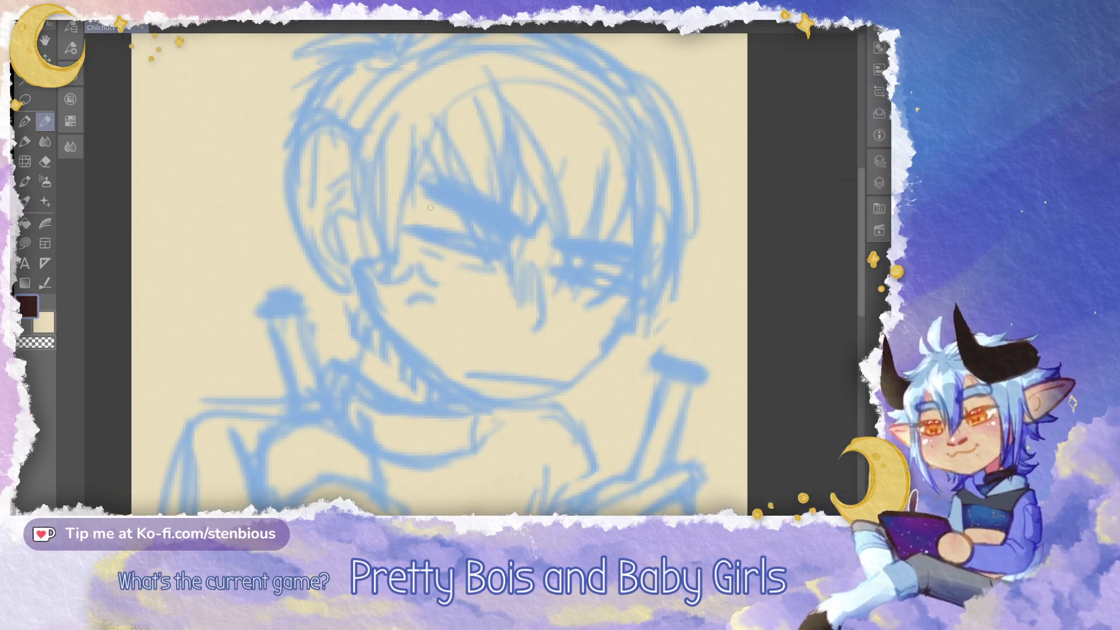
Set the 水彩ぺん brush size to 15 and ink the nose with hatched shading along its bridge
click(71, 76)
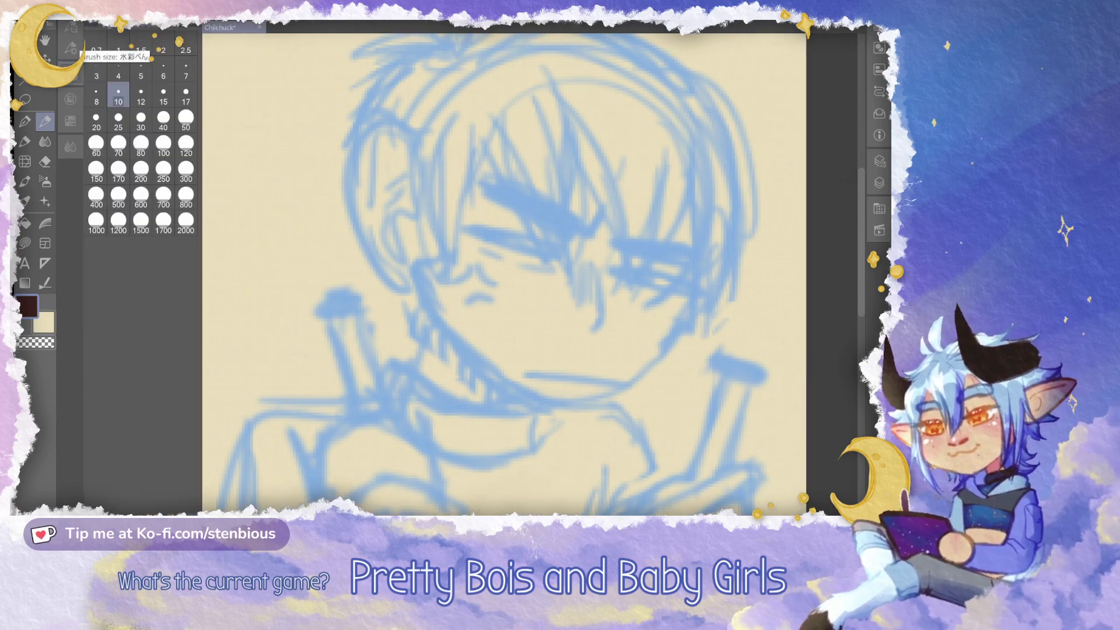
click(163, 95)
click(71, 48)
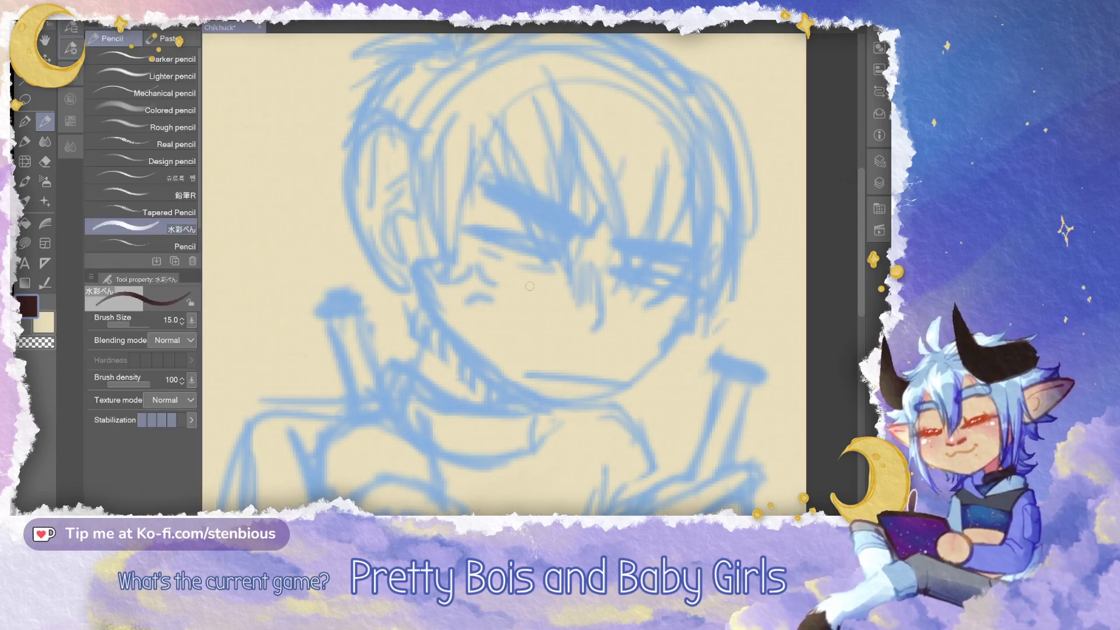
click(530, 285)
mouse_move(529, 286)
mouse_down()
mouse_move(519, 237)
mouse_move(476, 243)
mouse_move(510, 267)
mouse_move(507, 281)
mouse_move(485, 274)
mouse_up()
mouse_move(447, 230)
mouse_down()
mouse_move(498, 270)
mouse_move(491, 245)
mouse_up()
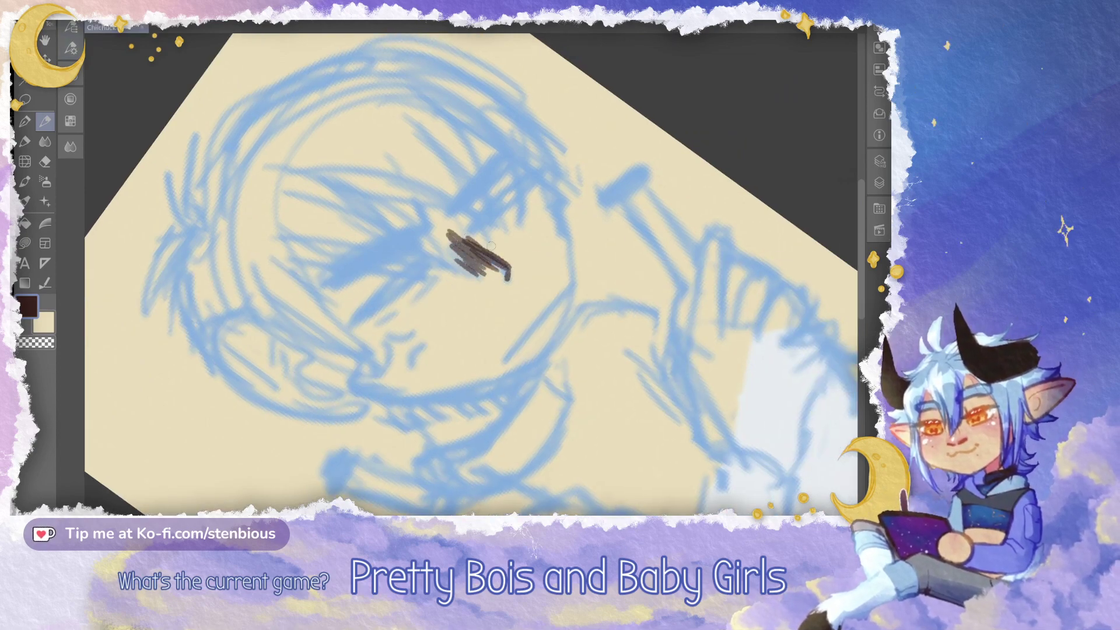
Ink both eyes as slim slanted ovals and add a short crease below the eye nearer the ear
mouse_move(519, 175)
mouse_down()
mouse_move(479, 207)
mouse_move(505, 203)
mouse_move(497, 186)
mouse_move(474, 220)
mouse_move(536, 165)
mouse_up()
key(ctrl+z)
mouse_move(418, 258)
mouse_down()
mouse_move(430, 210)
mouse_move(455, 179)
mouse_move(440, 252)
mouse_move(436, 210)
mouse_move(397, 248)
mouse_move(388, 221)
mouse_move(386, 246)
mouse_move(391, 223)
mouse_move(368, 236)
mouse_move(404, 224)
mouse_up()
key(ctrl+z)
key(ctrl+z)
key(ctrl+z)
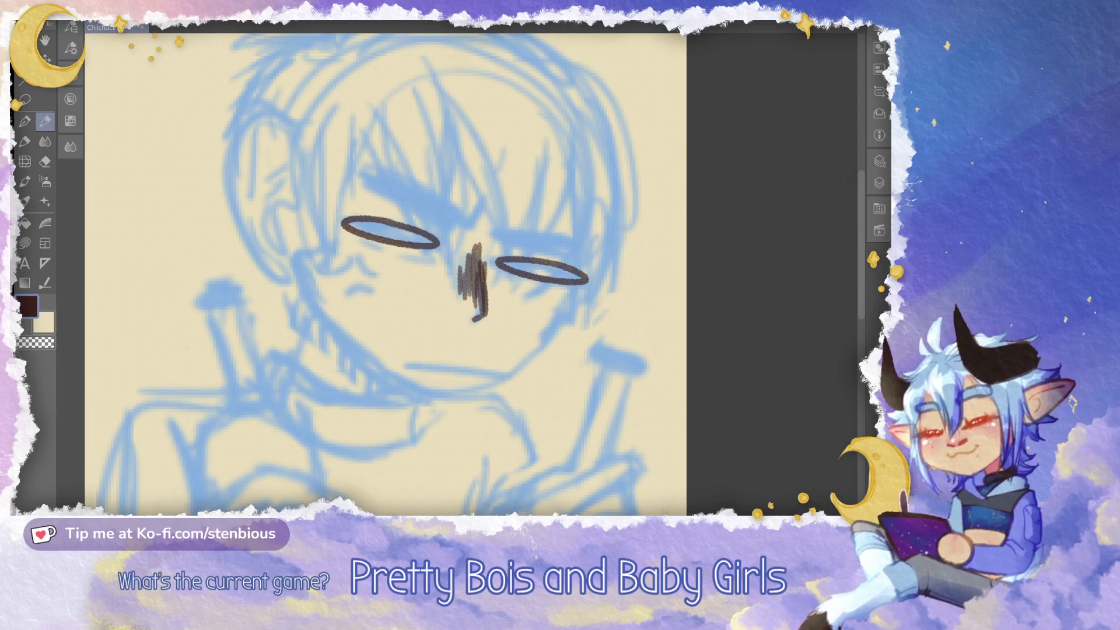
drag(393, 254, 432, 256)
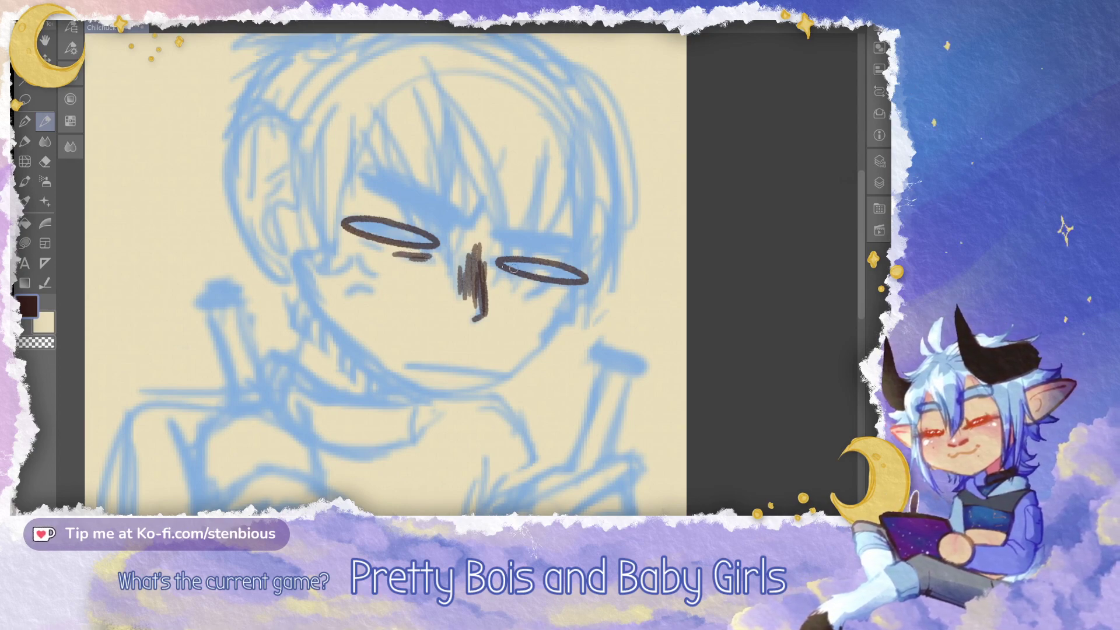
Ink both eyebrows with frown marks between them, and the anger mark on the cheek
drag(373, 188, 450, 228)
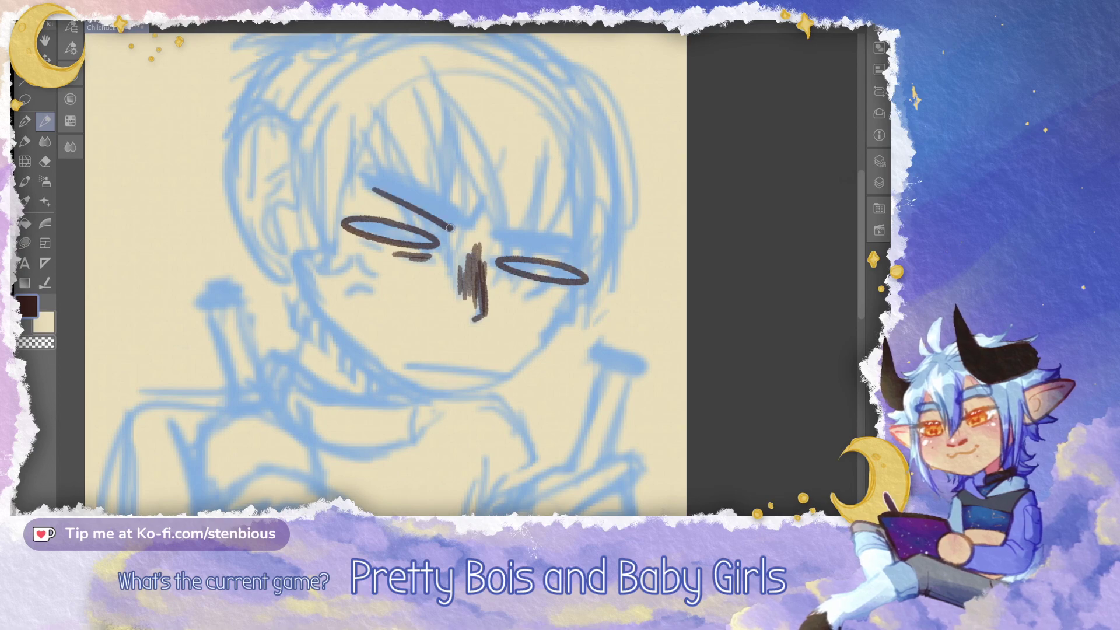
drag(372, 182, 479, 225)
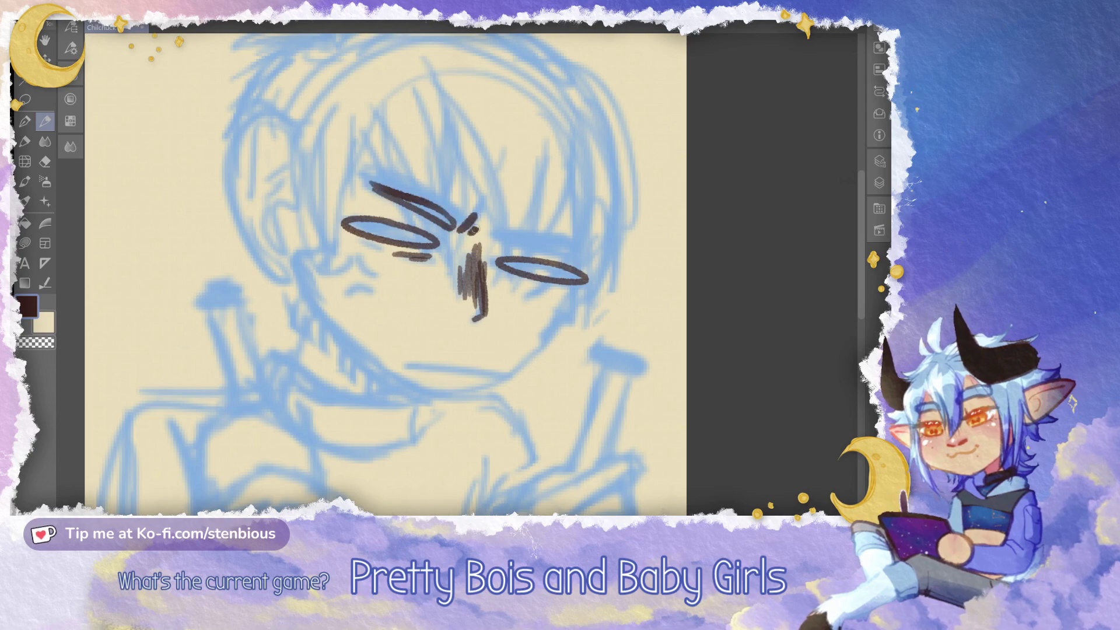
mouse_move(575, 244)
mouse_down()
mouse_move(509, 238)
mouse_move(570, 240)
mouse_up()
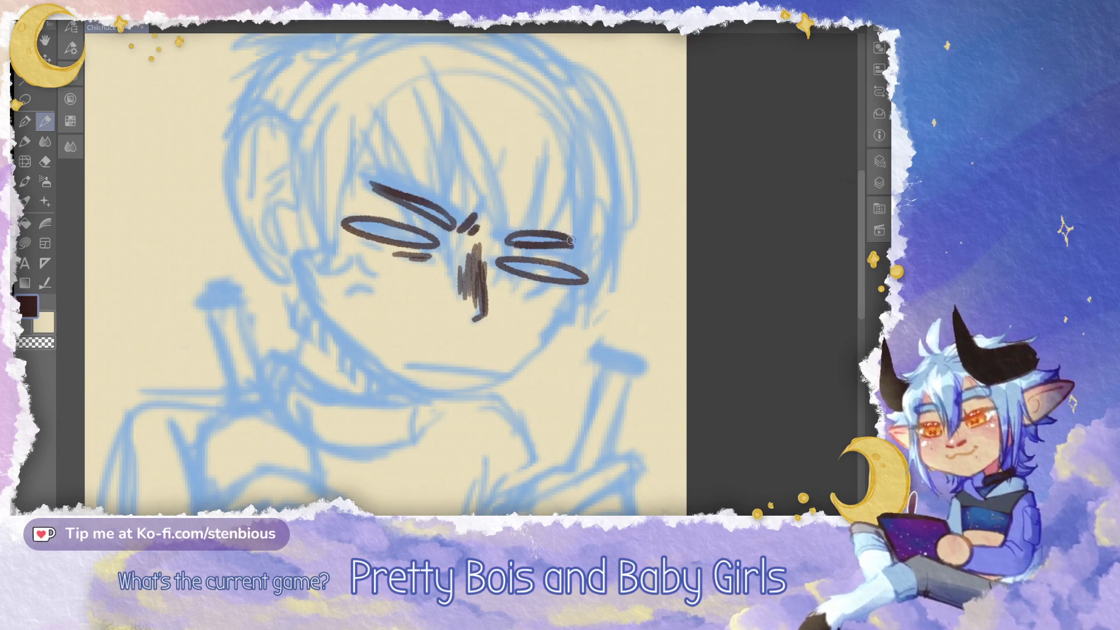
mouse_move(358, 261)
mouse_down()
mouse_move(376, 276)
mouse_move(348, 255)
mouse_move(369, 287)
mouse_up()
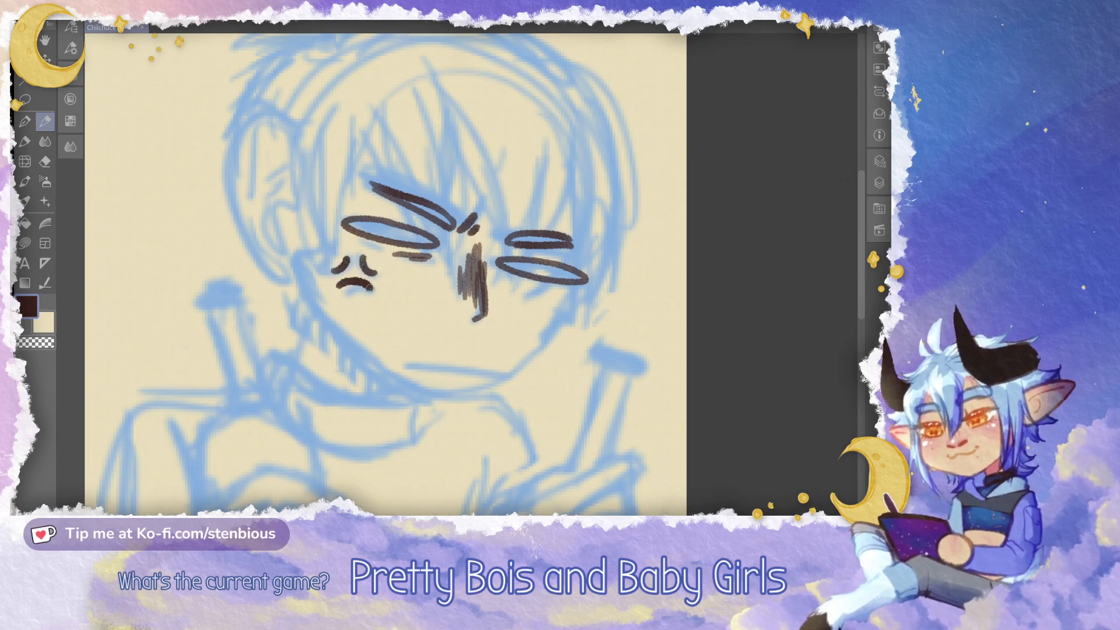
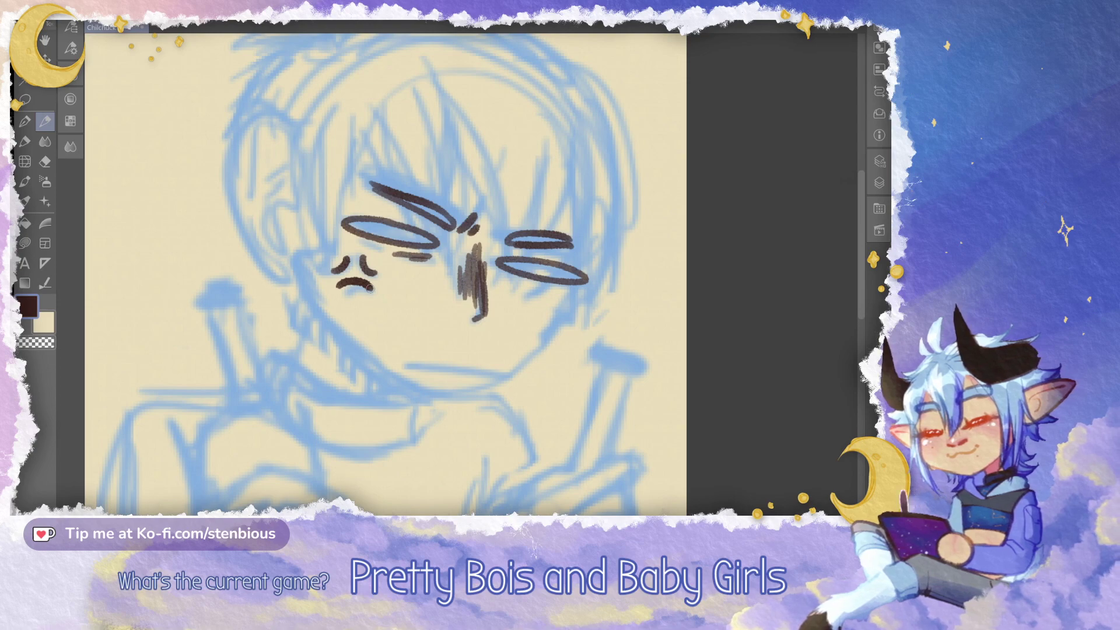
Ink a narrow pupil line inside each eye
drag(380, 240, 397, 226)
drag(565, 365, 575, 333)
key(ctrl+z)
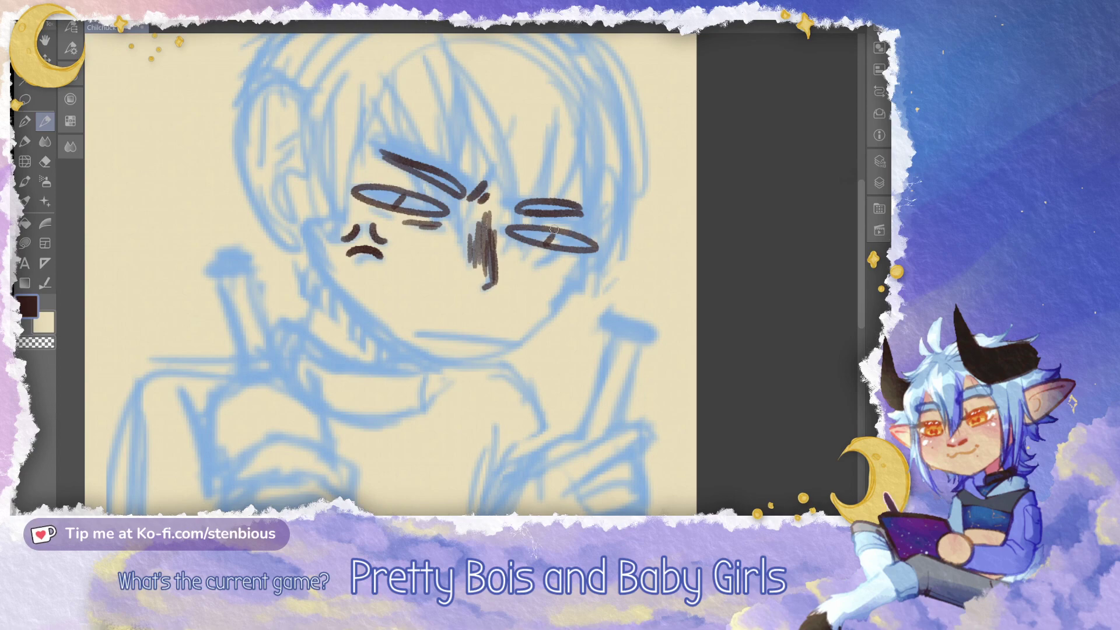
drag(554, 229, 563, 236)
mouse_move(208, 470)
mouse_down()
mouse_move(228, 476)
mouse_move(191, 506)
mouse_up()
mouse_move(585, 329)
mouse_down()
mouse_move(597, 277)
mouse_move(569, 251)
mouse_move(576, 300)
mouse_move(525, 411)
mouse_move(468, 432)
mouse_up()
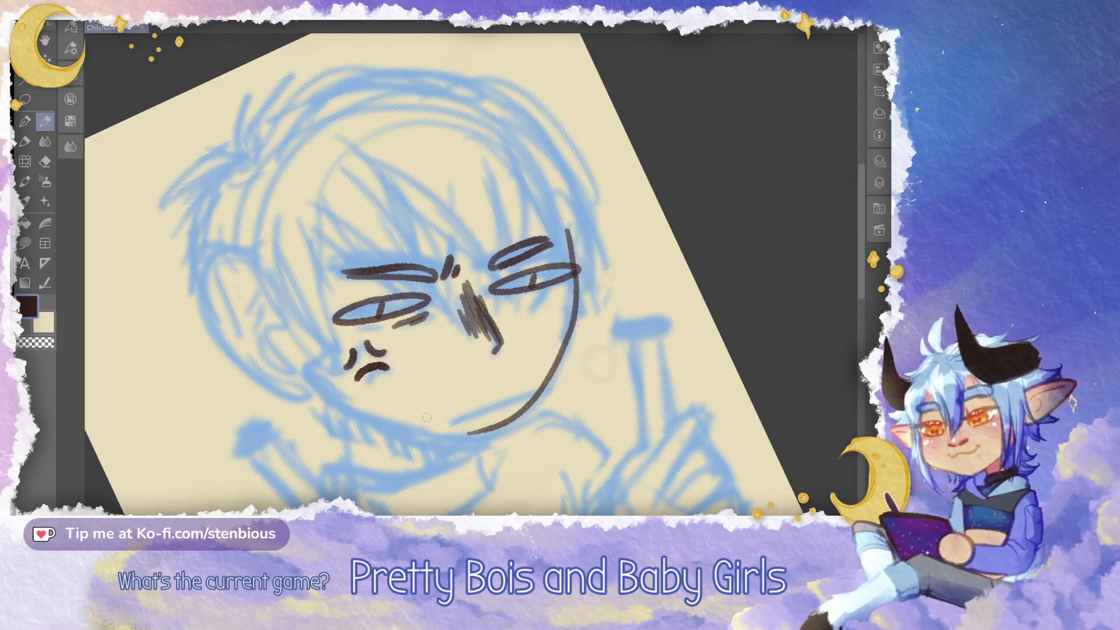
key(ctrl+z)
mouse_move(308, 369)
mouse_down()
mouse_move(396, 428)
mouse_move(530, 406)
mouse_up()
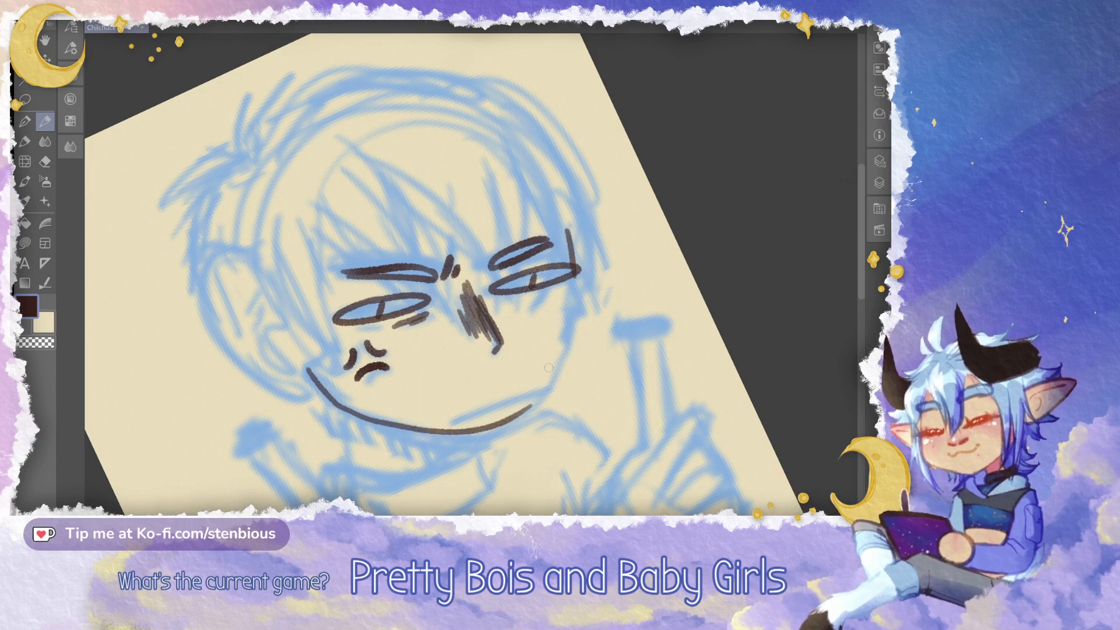
key(ctrl+z)
Ink the jawline in two curved strokes from below the ear and from the far cheek down to the chin
drag(548, 368, 491, 253)
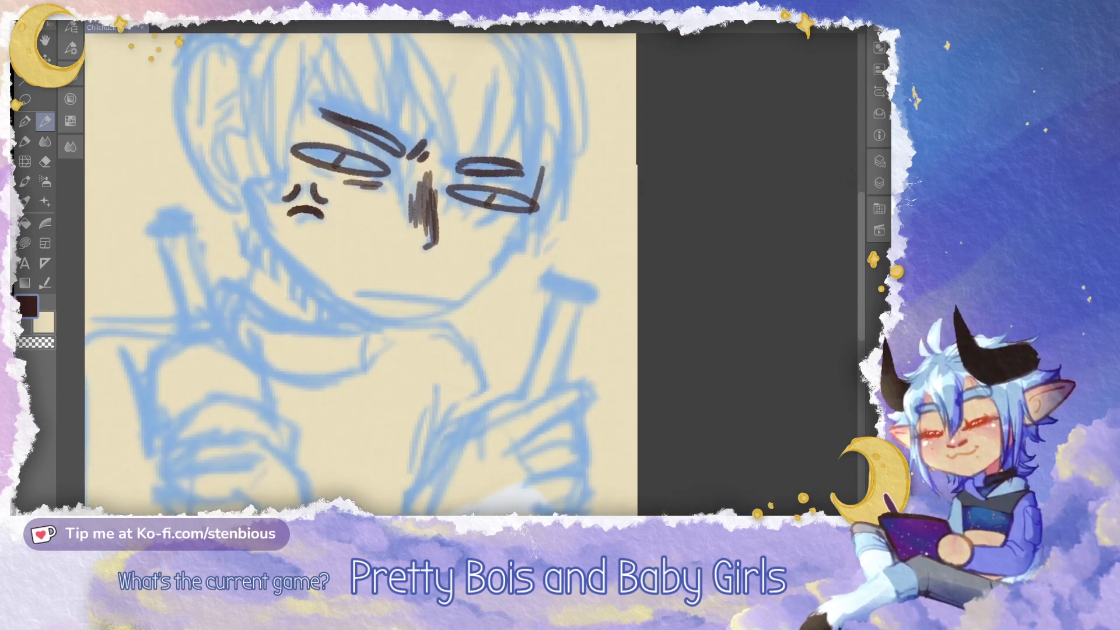
mouse_move(244, 181)
mouse_down()
mouse_move(266, 234)
mouse_move(312, 276)
mouse_move(371, 309)
mouse_move(431, 315)
mouse_up()
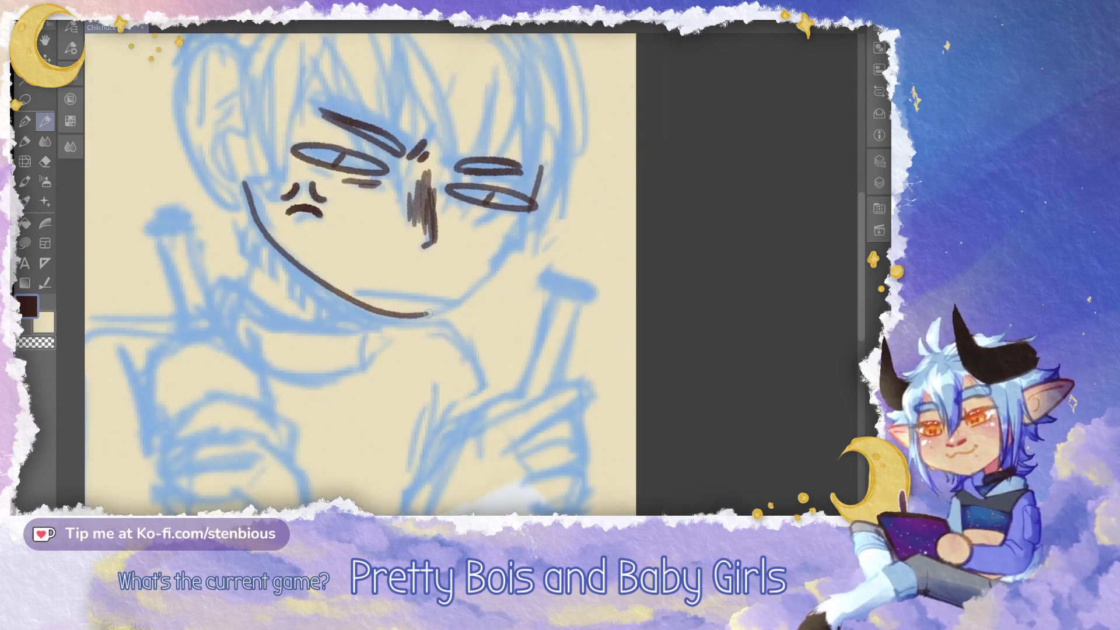
mouse_move(532, 211)
mouse_down()
mouse_move(463, 294)
mouse_move(408, 317)
mouse_up()
Flip the canvas view back to its original orientation
click(879, 115)
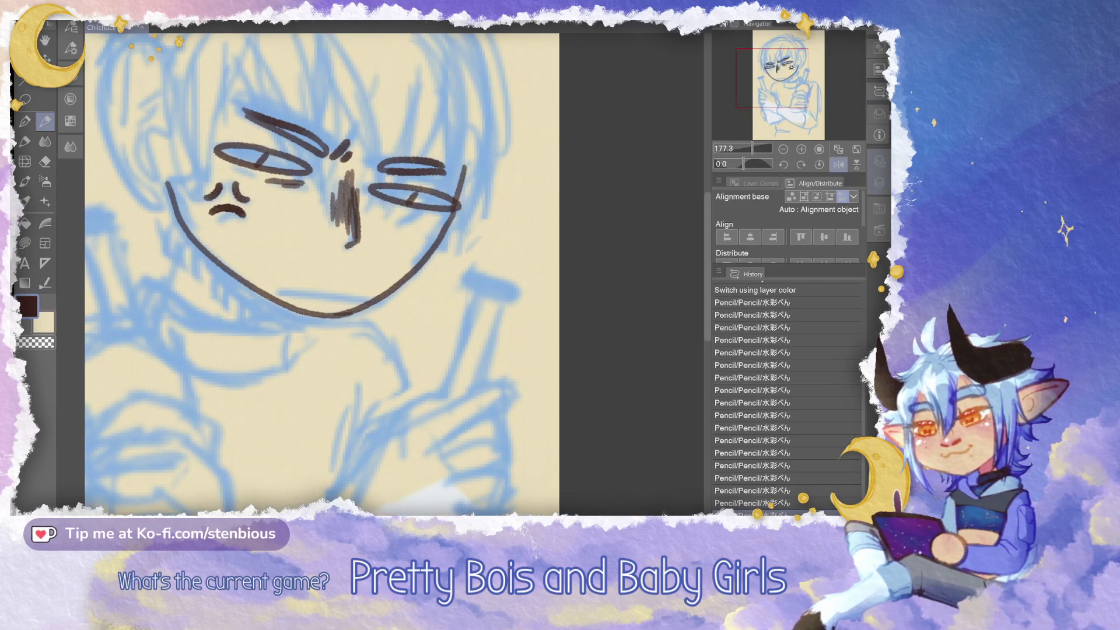
click(838, 164)
click(879, 115)
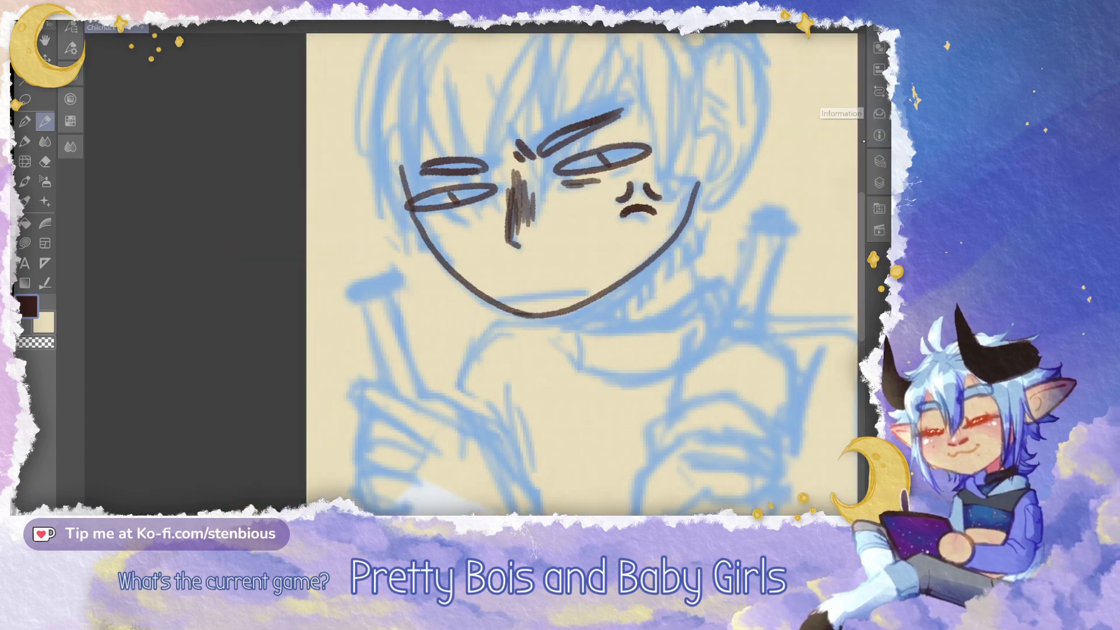
scroll(472, 274, right, 1)
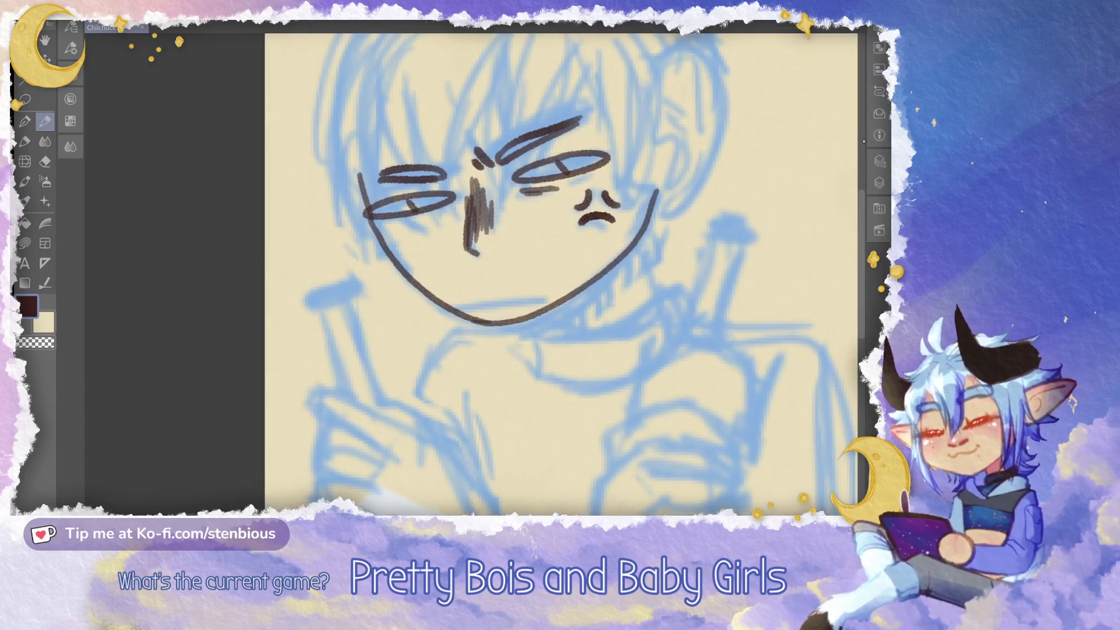
Ink the flat mouth line above the chin, and the ear with its inner folds
mouse_move(449, 307)
mouse_down()
mouse_move(548, 297)
mouse_move(505, 369)
mouse_move(495, 436)
mouse_up()
mouse_move(588, 231)
mouse_down()
mouse_move(613, 193)
mouse_move(655, 201)
mouse_move(662, 230)
mouse_move(648, 294)
mouse_move(593, 338)
mouse_up()
mouse_move(647, 249)
mouse_down()
mouse_move(633, 203)
mouse_move(608, 220)
mouse_move(596, 249)
mouse_move(616, 269)
mouse_move(612, 319)
mouse_move(631, 296)
mouse_up()
drag(617, 258, 634, 283)
drag(601, 238, 636, 248)
drag(621, 211, 634, 239)
drag(618, 180, 656, 137)
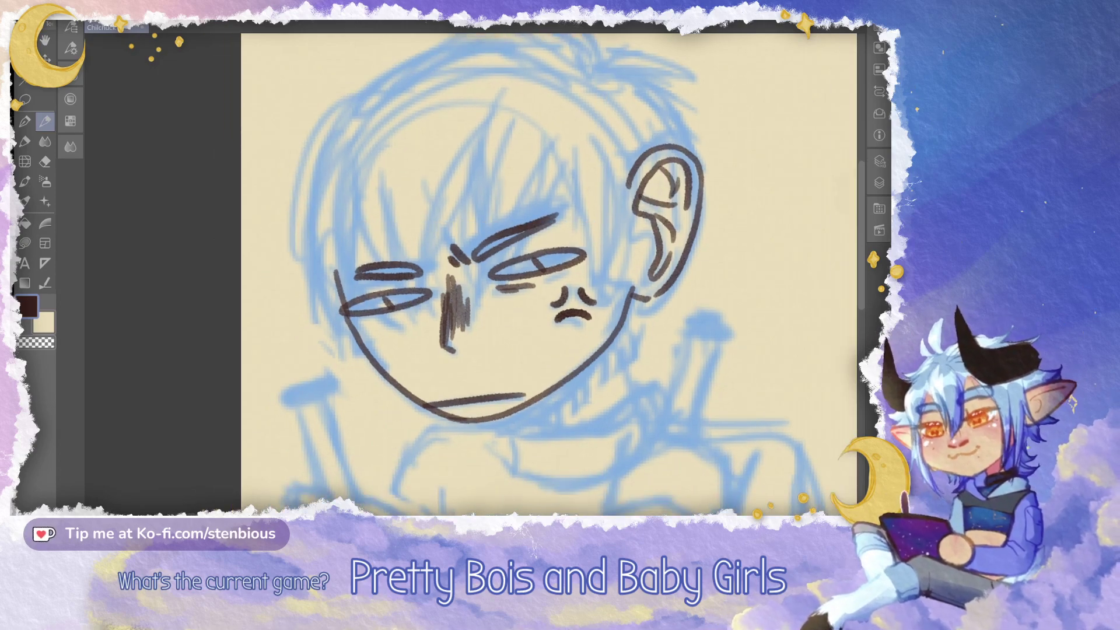
Ink the neck lines below the jaw and the closed outline of the rolled collar around them
mouse_move(619, 339)
mouse_down()
mouse_move(529, 192)
mouse_move(551, 259)
mouse_up()
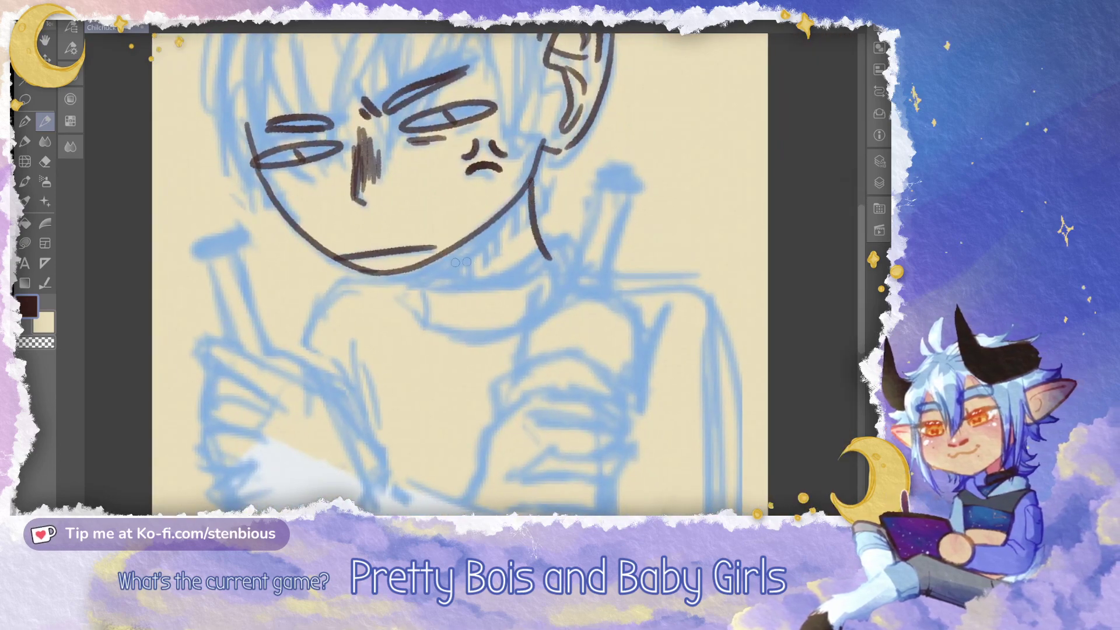
mouse_move(423, 261)
mouse_down()
mouse_move(450, 290)
mouse_move(409, 286)
mouse_up()
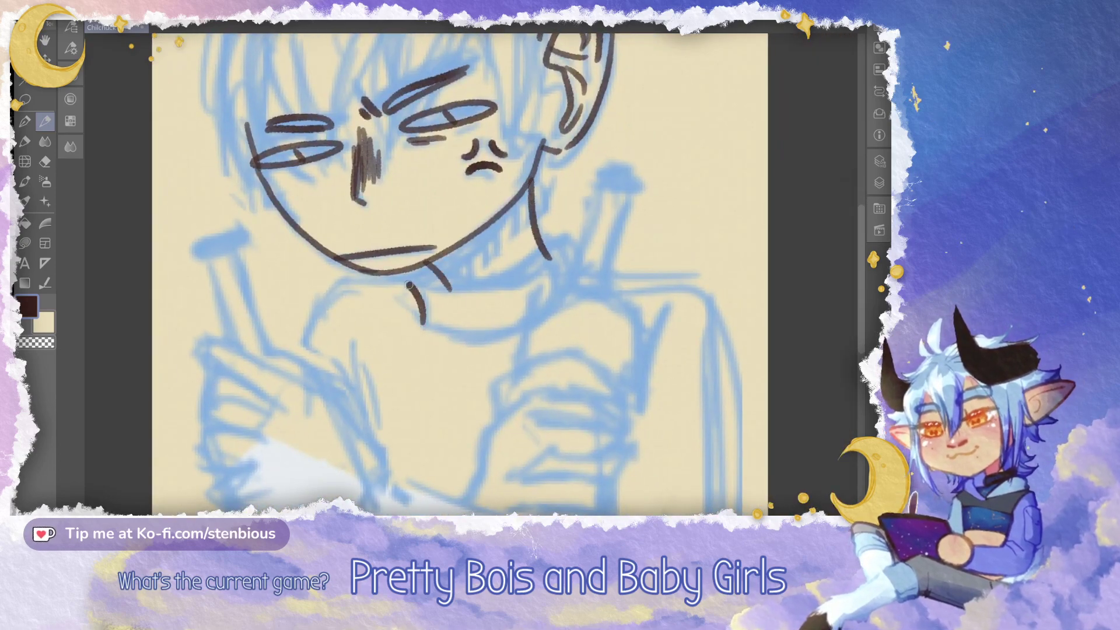
key(ctrl+z)
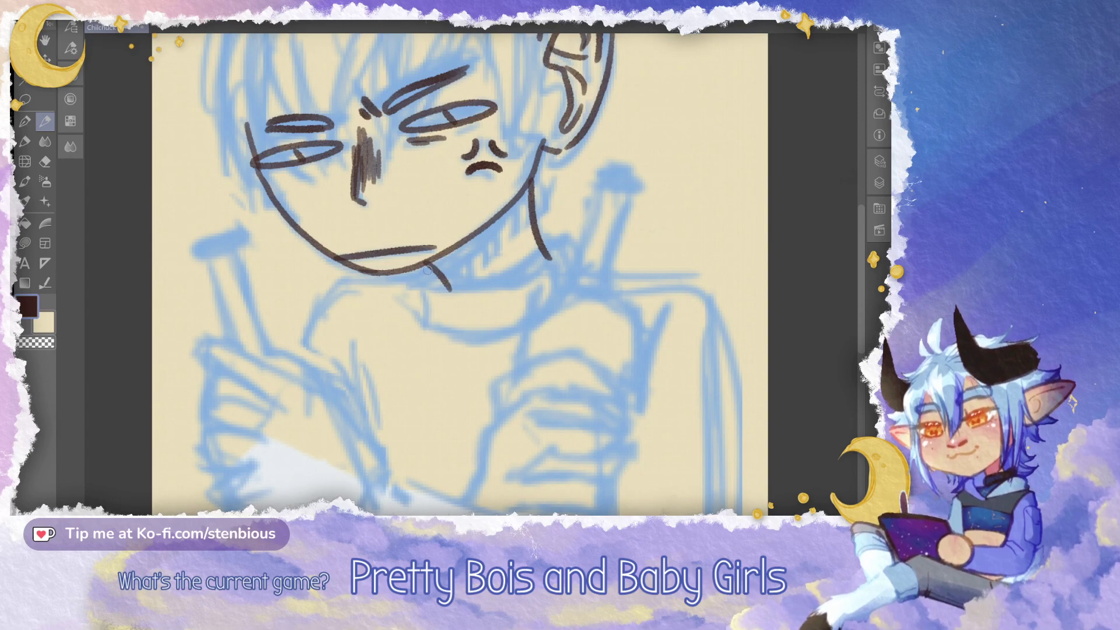
mouse_move(421, 283)
mouse_down()
mouse_move(421, 320)
mouse_move(420, 277)
mouse_move(423, 326)
mouse_move(460, 336)
mouse_move(521, 329)
mouse_up()
key(ctrl+z)
mouse_move(428, 282)
mouse_down()
mouse_move(513, 272)
mouse_move(559, 236)
mouse_move(579, 264)
mouse_move(560, 299)
mouse_move(506, 324)
mouse_up()
key(ctrl+z)
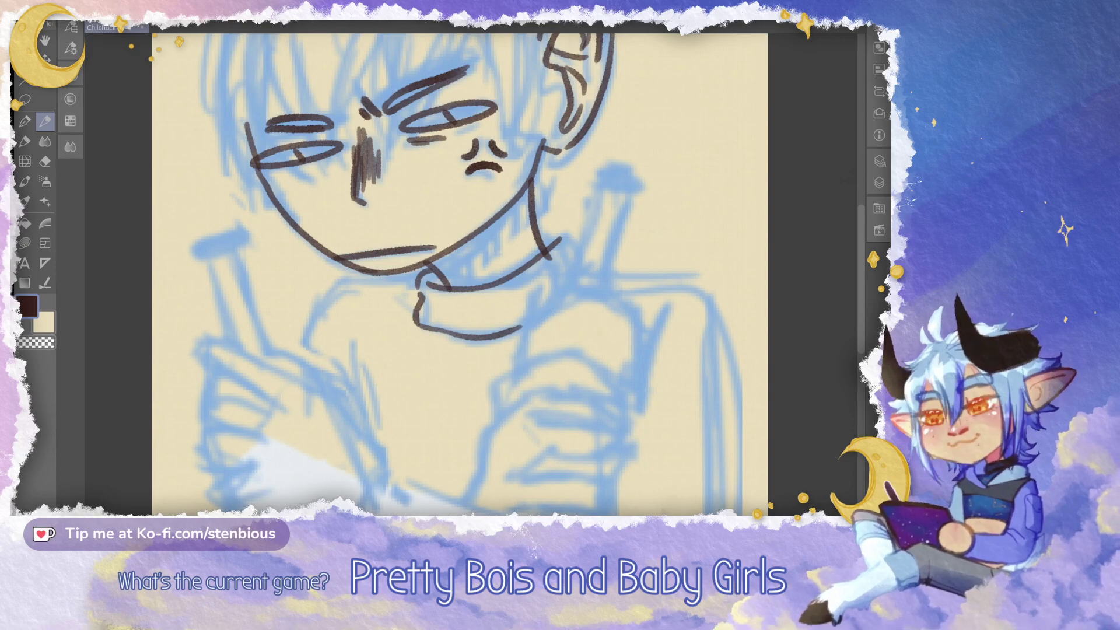
mouse_move(571, 271)
mouse_down()
mouse_move(576, 300)
mouse_move(481, 327)
mouse_up()
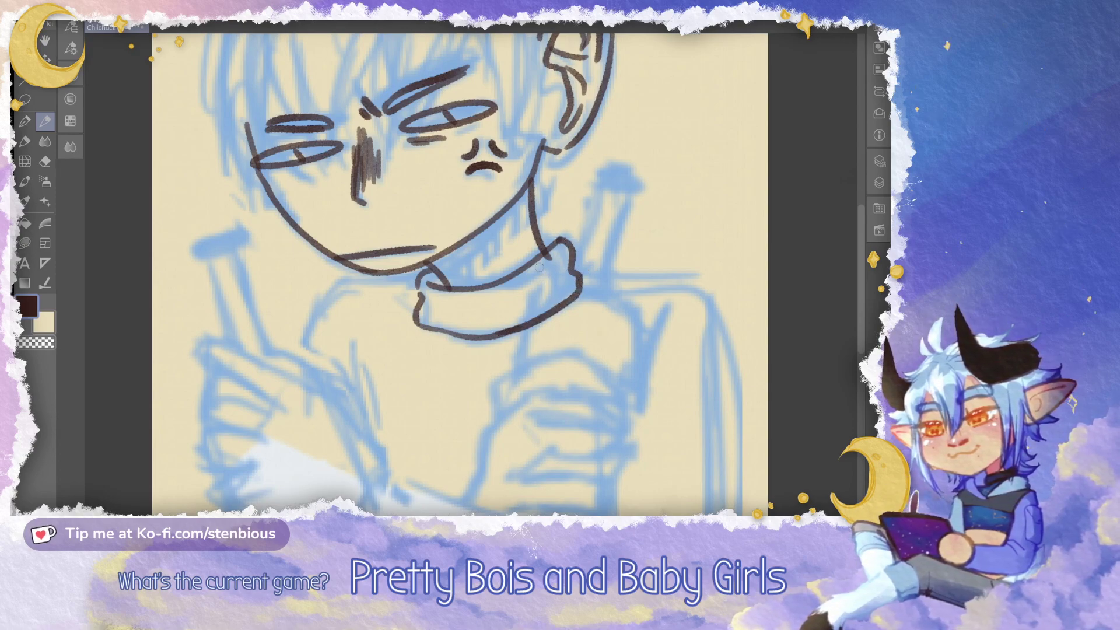
Switch the line-correction tool slot to its eraser group, and return to the pencil
click(45, 283)
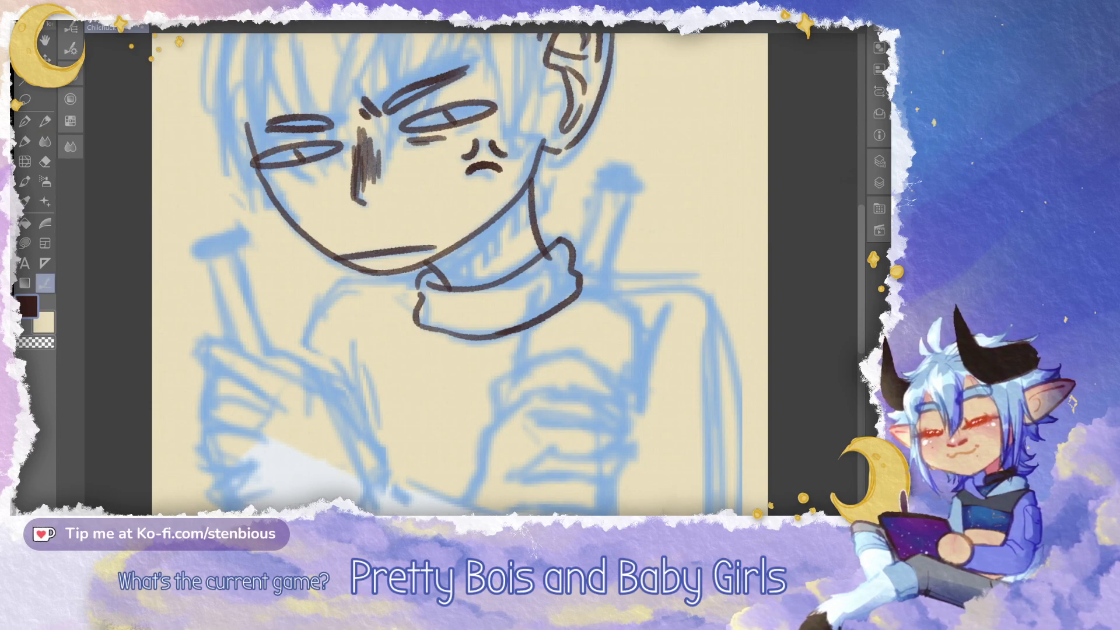
click(70, 48)
click(143, 40)
click(70, 48)
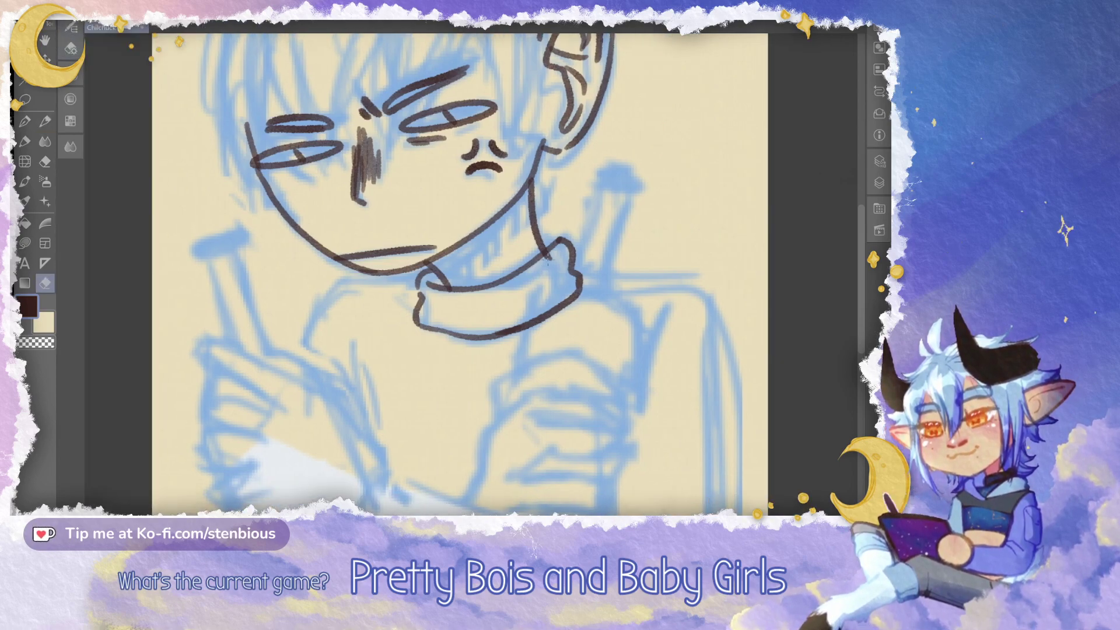
click(45, 121)
Ink the fold lines running along the inside of the rolled collar
drag(432, 205, 435, 341)
scroll(584, 327, down, 2)
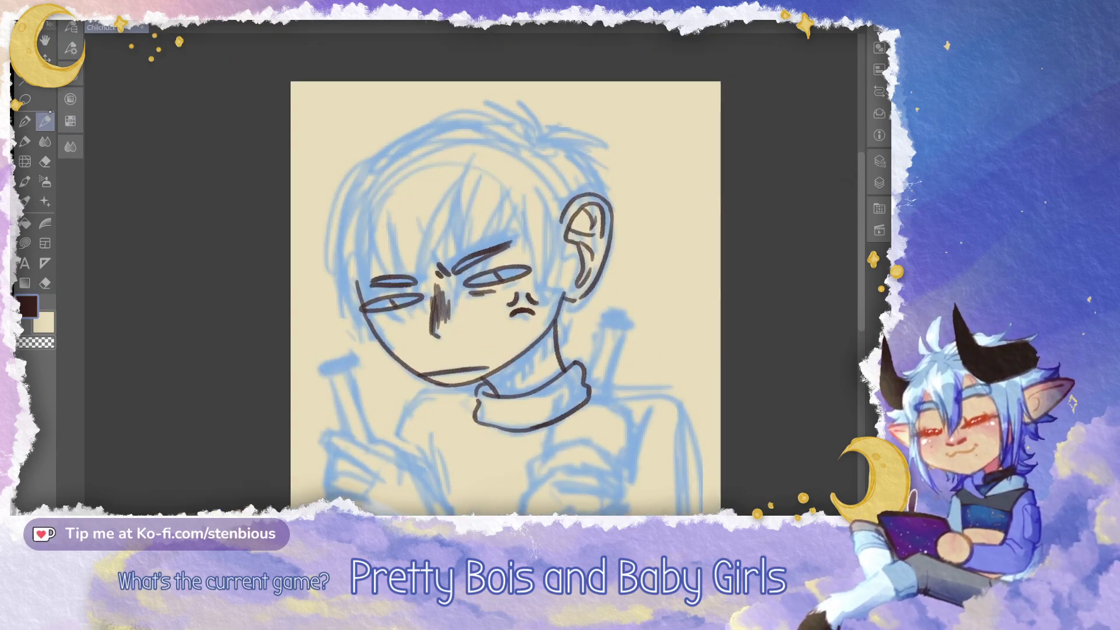
drag(584, 327, 537, 266)
scroll(567, 341, up, 1)
drag(567, 341, 544, 217)
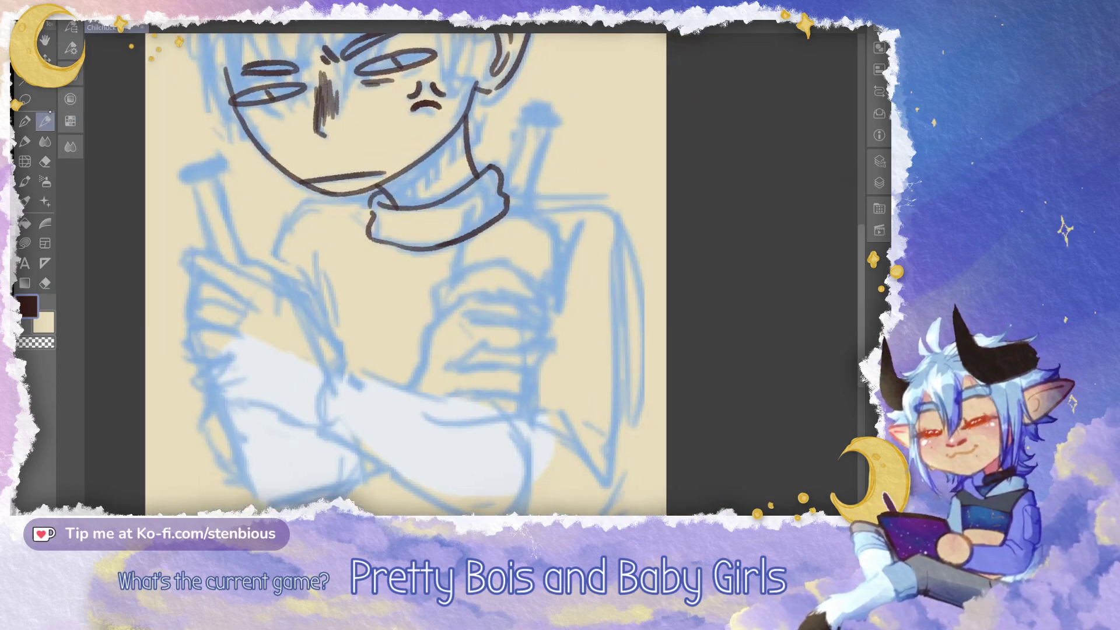
mouse_move(466, 263)
mouse_down()
mouse_move(428, 273)
mouse_move(427, 240)
mouse_move(450, 310)
mouse_up()
drag(460, 254, 368, 274)
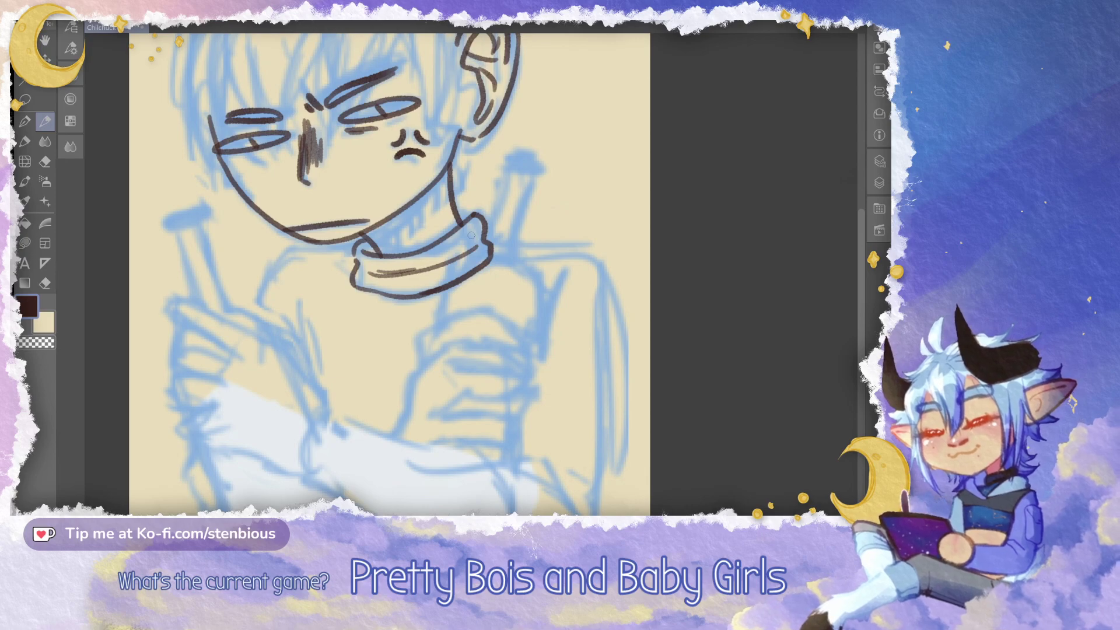
scroll(521, 285, down, 4)
scroll(520, 285, up, 1)
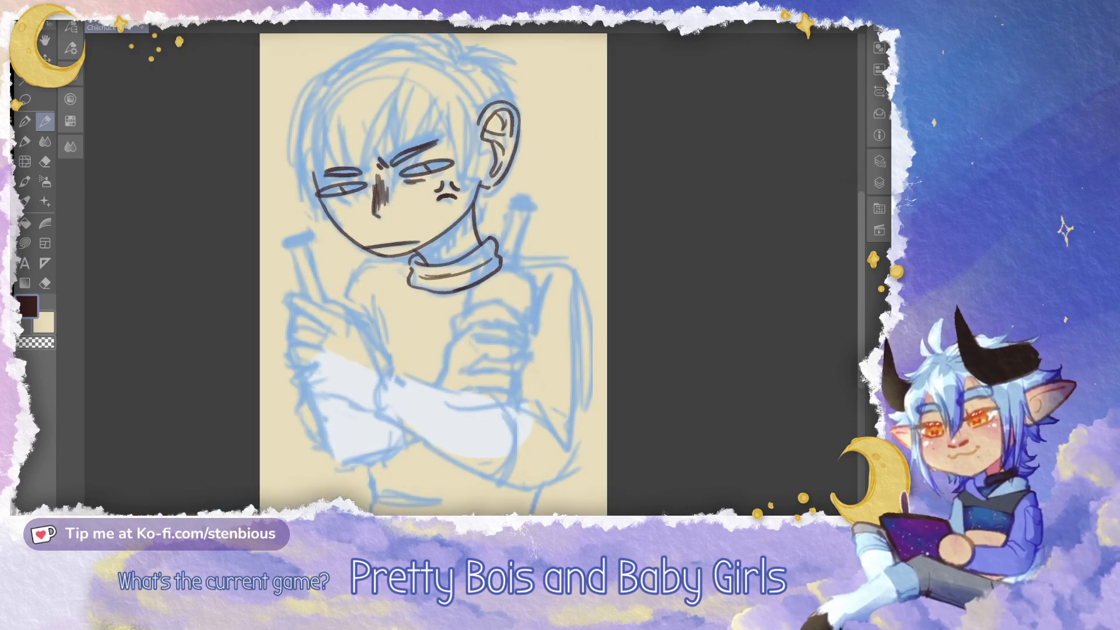
scroll(432, 274, up, 2)
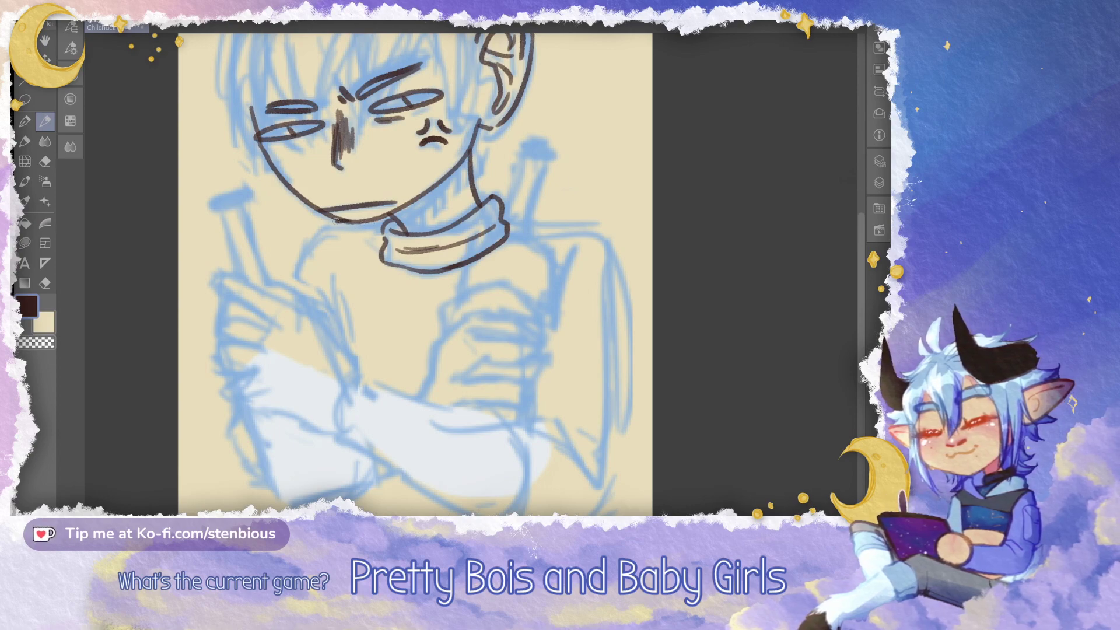
Ink both shoulders, the long outer sleeve down to the elbow, and the upper edge of the crossed forearm
mouse_move(344, 221)
mouse_down()
mouse_move(293, 257)
mouse_move(285, 288)
mouse_up()
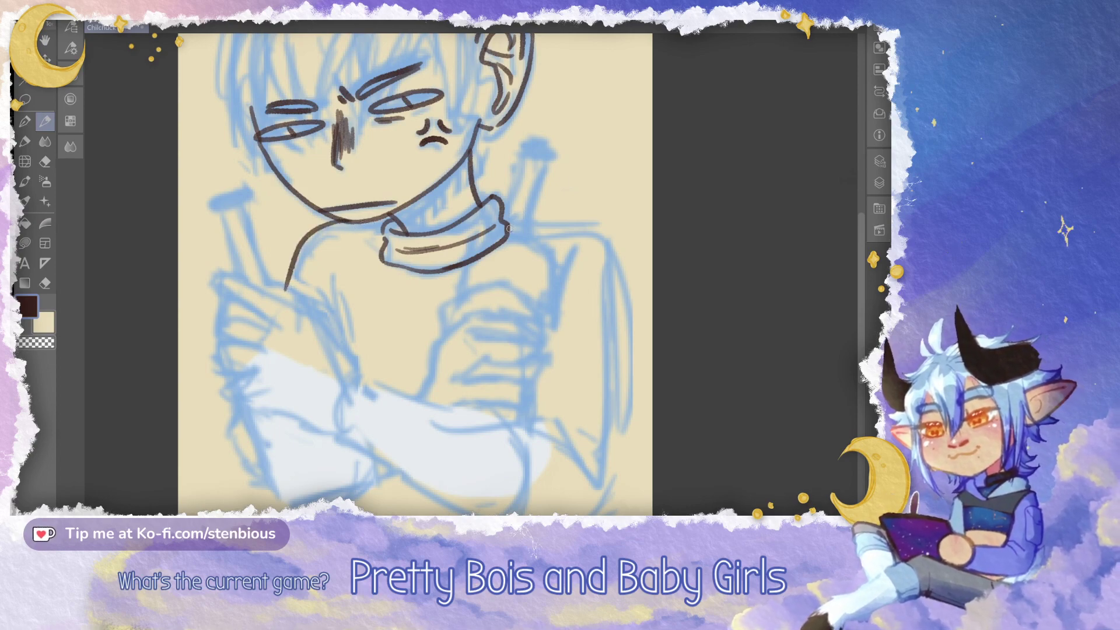
mouse_move(509, 228)
mouse_down()
mouse_move(621, 291)
mouse_move(583, 513)
mouse_up()
drag(628, 243, 565, 210)
key(ctrl+z)
mouse_move(461, 190)
mouse_down()
mouse_move(557, 217)
mouse_move(513, 492)
mouse_move(470, 504)
mouse_move(480, 528)
mouse_move(513, 446)
mouse_up()
mouse_move(350, 295)
mouse_down()
mouse_move(417, 323)
mouse_move(522, 328)
mouse_move(562, 393)
mouse_up()
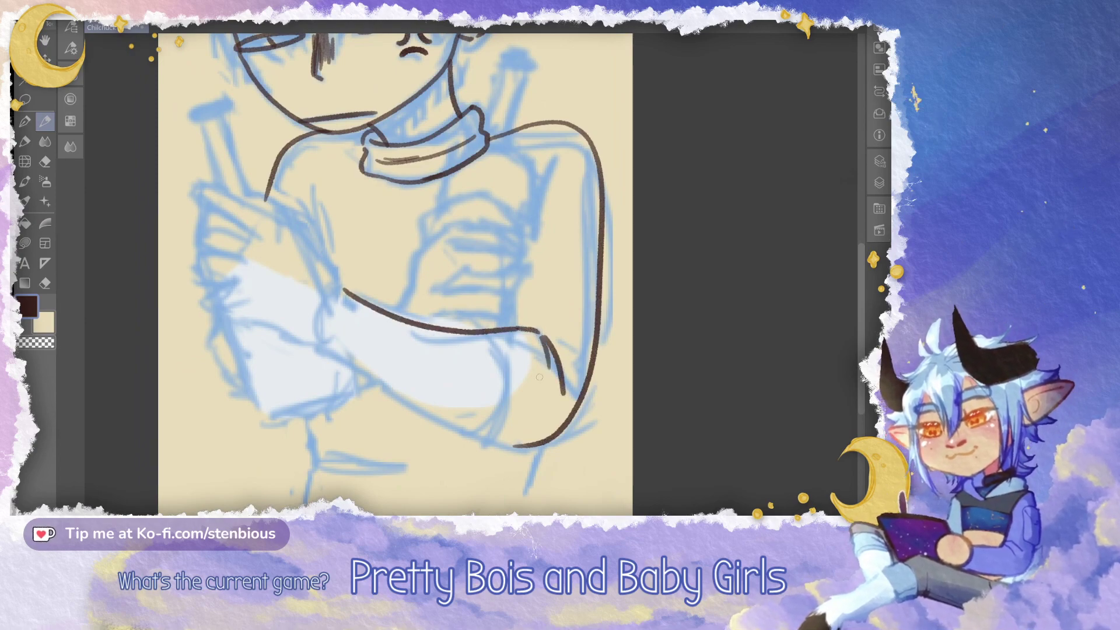
Ink the curved sleeve edge near the elbow and erase the stray line ends where it meets the forearm
mouse_move(478, 330)
mouse_down()
mouse_move(518, 363)
mouse_move(507, 423)
mouse_move(473, 437)
mouse_move(545, 449)
mouse_up()
key(e)
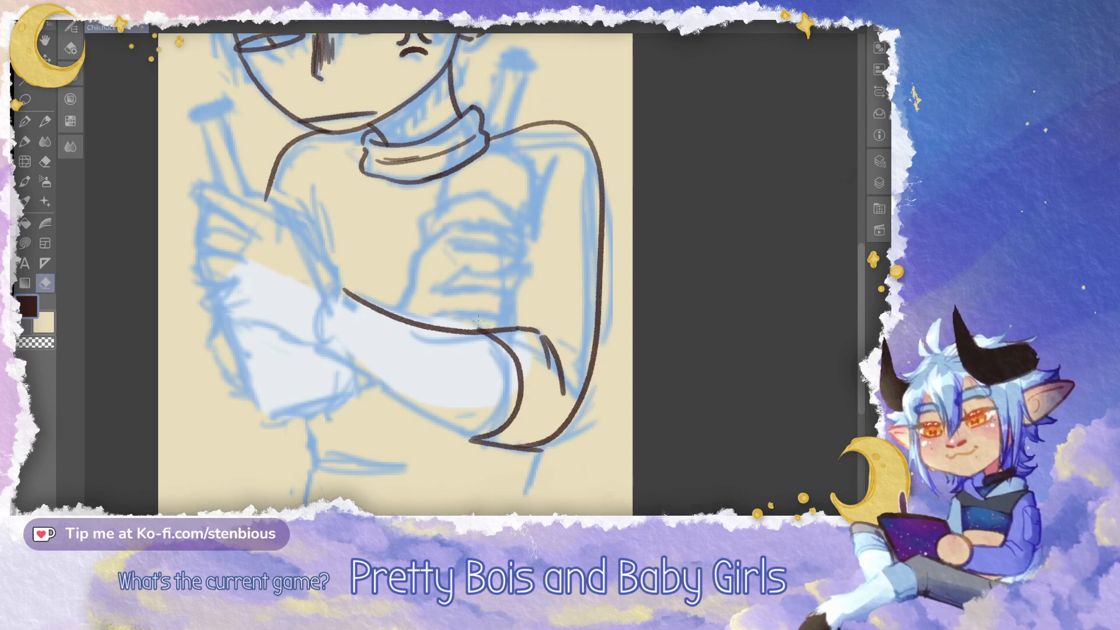
scroll(477, 319, up, 4)
drag(477, 319, 413, 280)
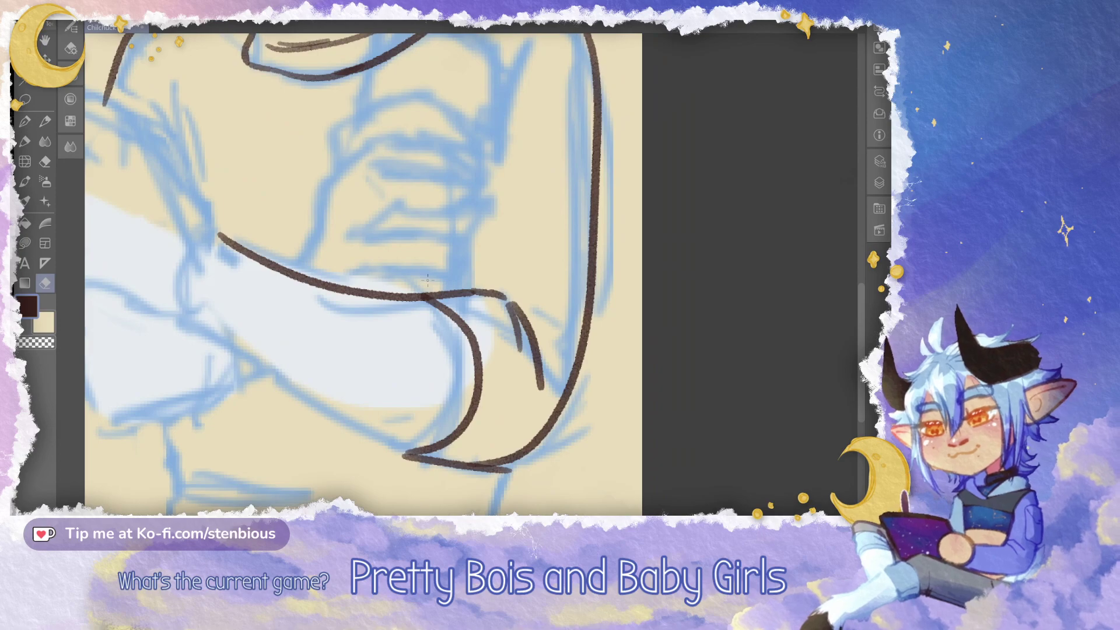
mouse_move(505, 470)
mouse_down()
mouse_move(458, 465)
mouse_move(518, 458)
mouse_move(613, 502)
mouse_up()
Ink the forearm's lower edge and extend its upper edge along the wrist into the raised hand
key(p)
drag(280, 361, 525, 500)
mouse_move(418, 393)
mouse_down()
mouse_move(535, 498)
mouse_move(413, 496)
mouse_move(481, 498)
mouse_up()
mouse_move(462, 387)
mouse_down()
mouse_move(489, 301)
mouse_move(462, 244)
mouse_up()
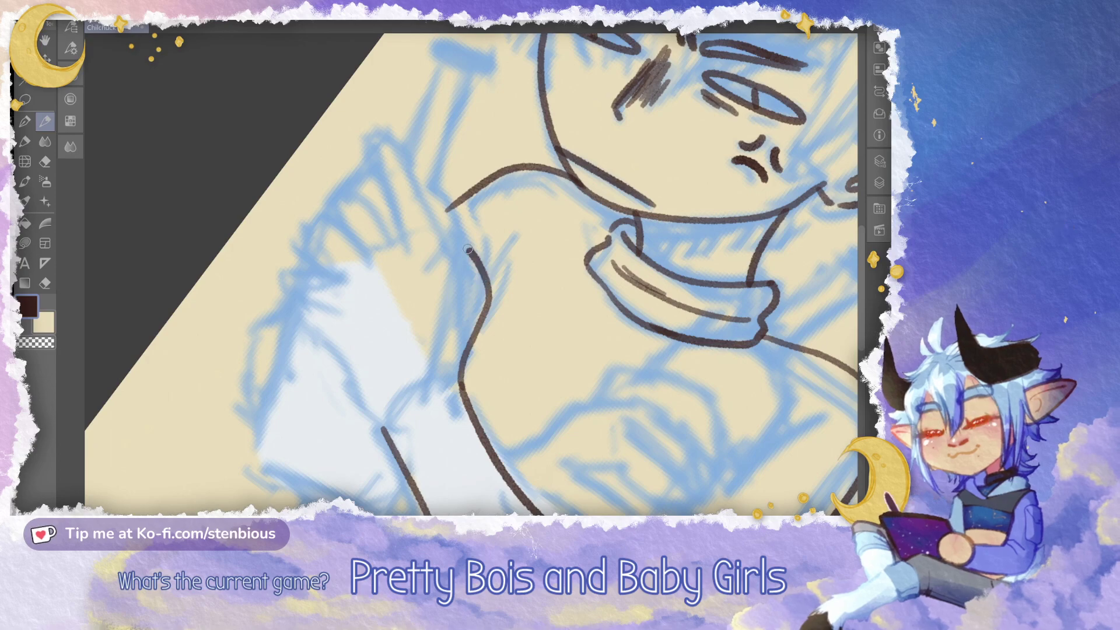
Ink the outline of the raised hand's extended first finger and the gap beside it
mouse_move(463, 300)
mouse_down()
mouse_move(459, 270)
mouse_move(389, 140)
mouse_up()
key(ctrl+z)
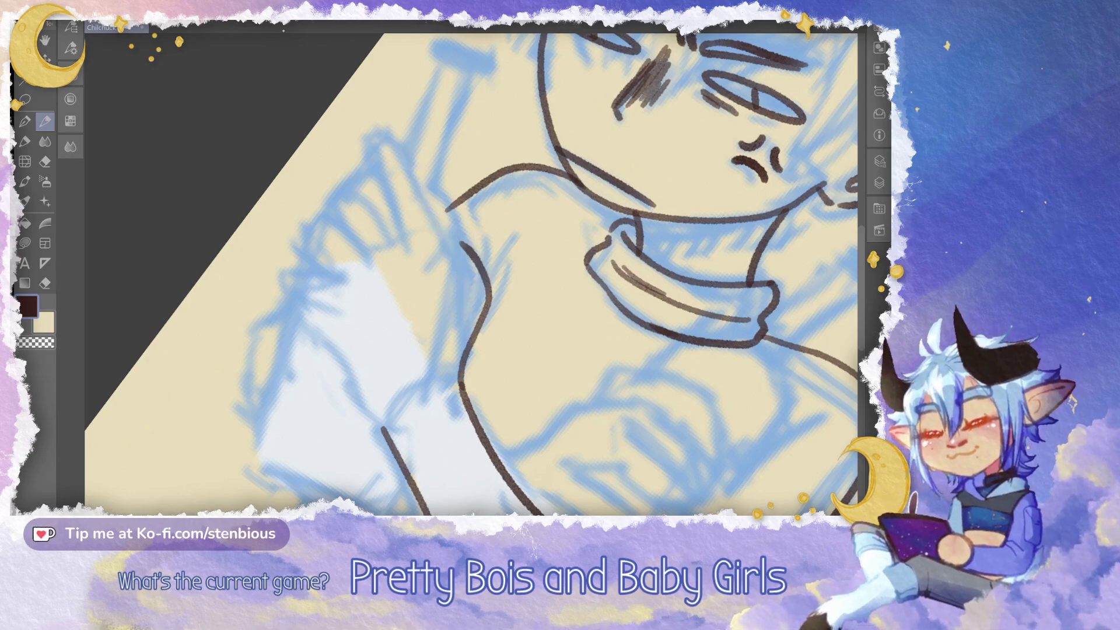
mouse_move(460, 298)
mouse_down()
mouse_move(418, 185)
mouse_move(389, 144)
mouse_move(374, 141)
mouse_move(398, 256)
mouse_up()
Flip the canvas view horizontally
click(879, 18)
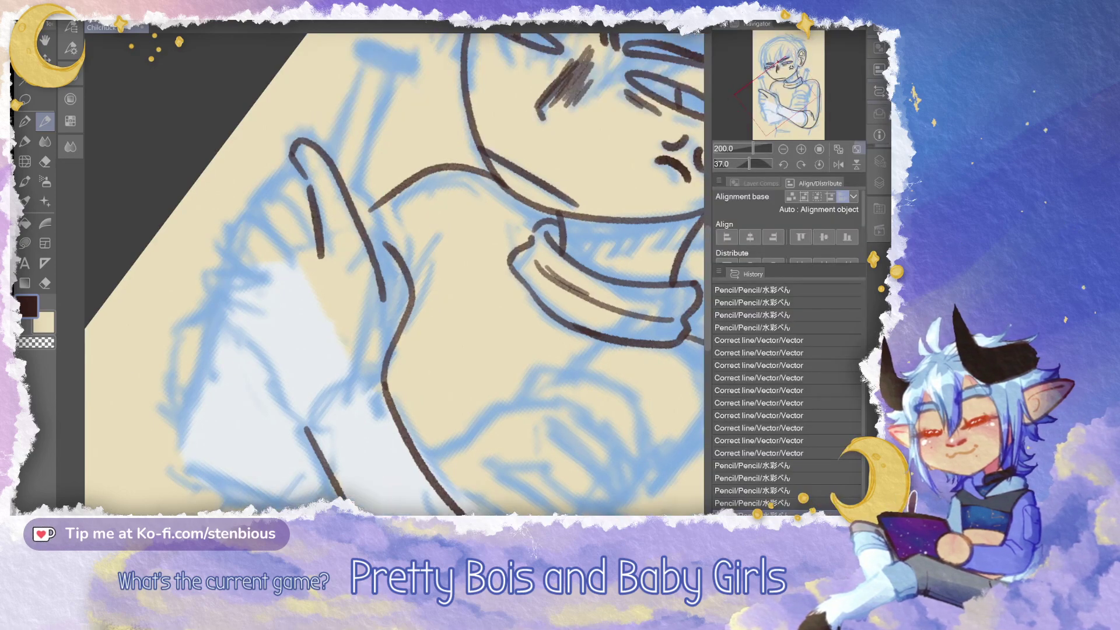
click(838, 164)
click(879, 19)
Ink the raised hand's remaining fingers, its outer edge to the wrist, and short knuckle marks
mouse_move(544, 254)
mouse_down()
mouse_move(613, 198)
mouse_move(643, 241)
mouse_move(593, 294)
mouse_move(616, 225)
mouse_move(564, 247)
mouse_move(430, 196)
mouse_up()
drag(454, 281, 499, 231)
mouse_move(498, 272)
mouse_down()
mouse_move(516, 319)
mouse_move(517, 402)
mouse_up()
drag(406, 287, 411, 305)
drag(478, 279, 476, 292)
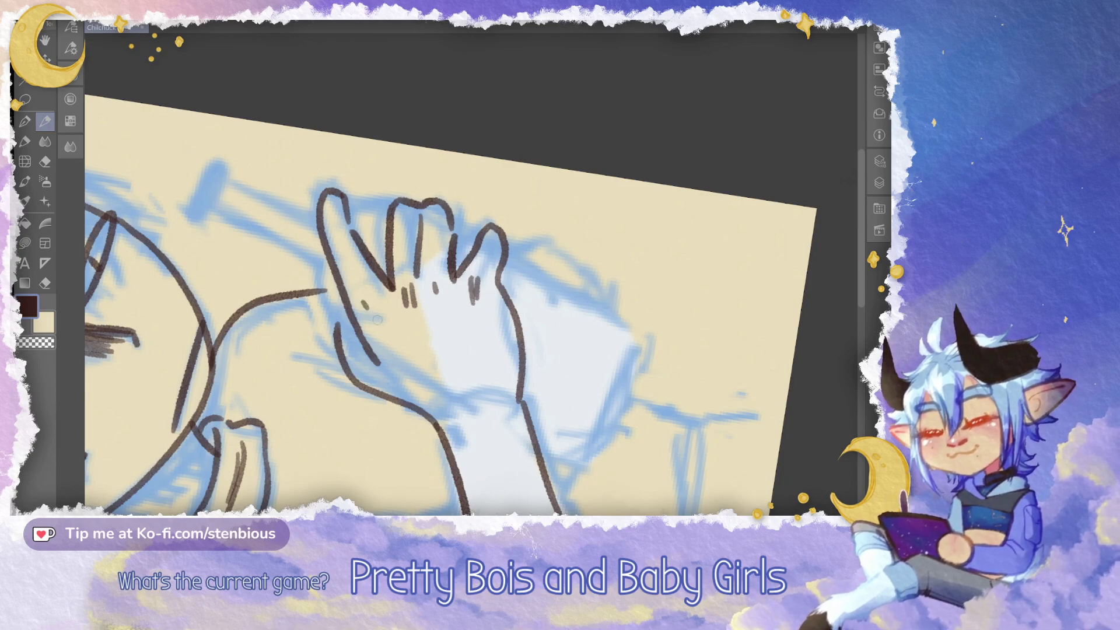
mouse_move(387, 330)
mouse_down()
mouse_move(390, 213)
mouse_move(401, 202)
mouse_up()
scroll(471, 274, down, 3)
scroll(535, 280, up, 3)
drag(467, 233, 473, 449)
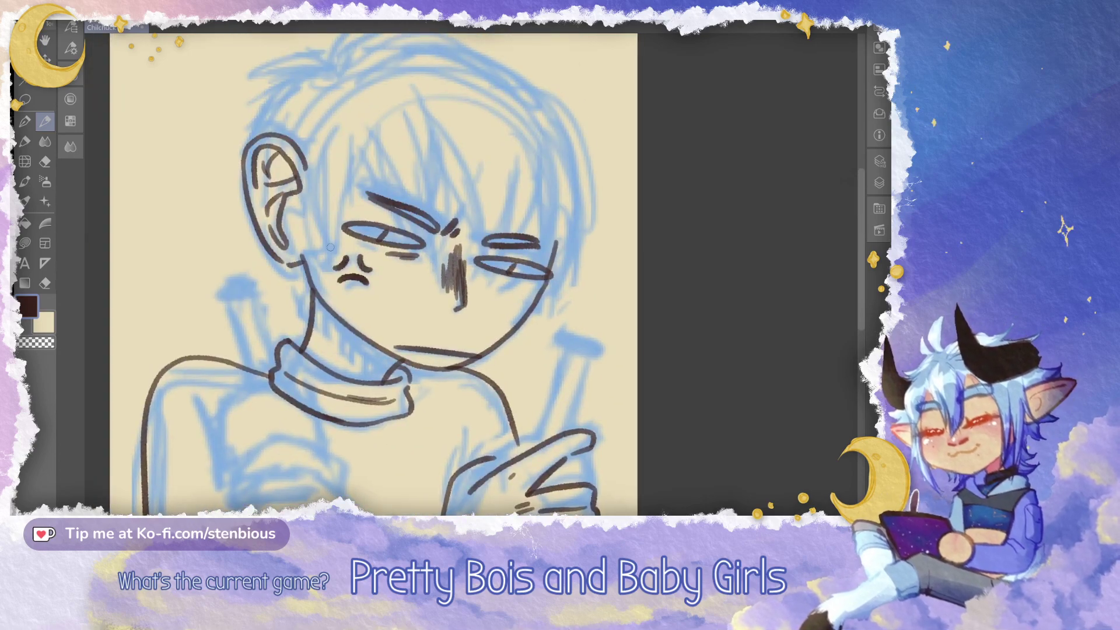
drag(434, 276, 428, 157)
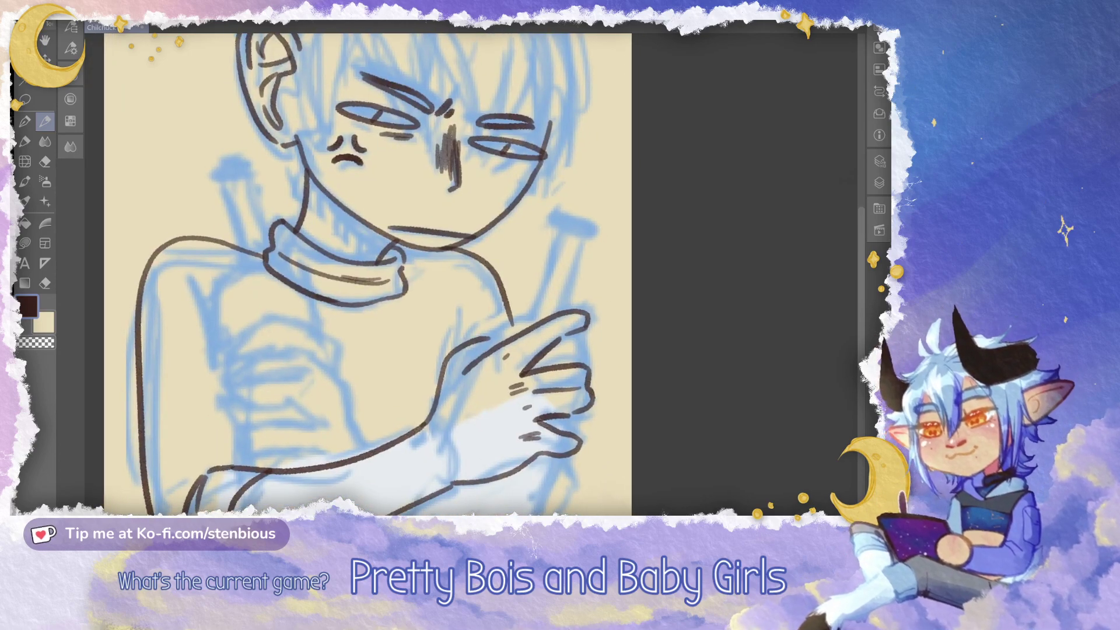
Ink the upper fingers of the other hand curled in front of the chest
mouse_move(443, 339)
mouse_down()
mouse_move(483, 215)
mouse_move(447, 264)
mouse_move(447, 184)
mouse_up()
mouse_move(388, 224)
mouse_down()
mouse_move(445, 301)
mouse_move(355, 246)
mouse_move(287, 275)
mouse_up()
key(ctrl+z)
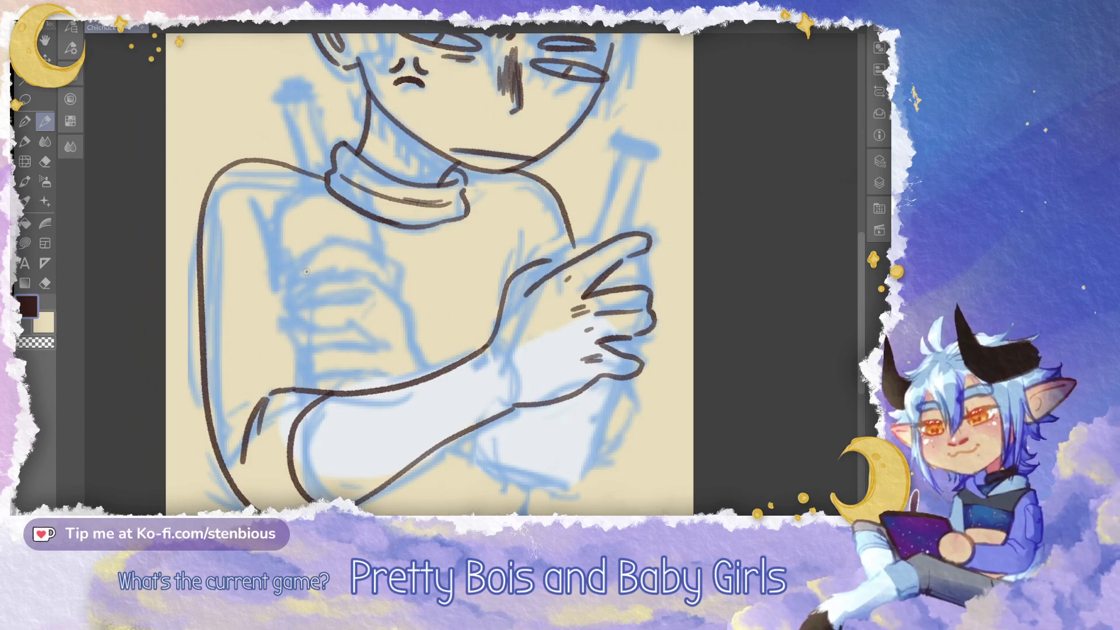
key(ctrl+z)
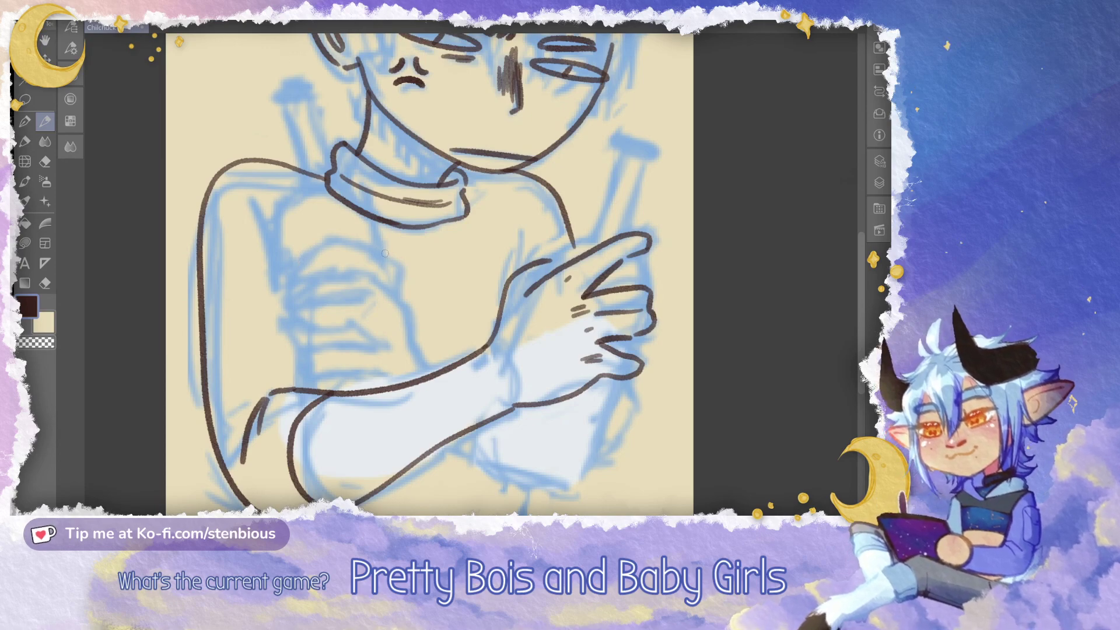
mouse_move(385, 246)
mouse_down()
mouse_move(331, 236)
mouse_move(304, 247)
mouse_move(306, 261)
mouse_move(326, 262)
mouse_move(315, 265)
mouse_move(380, 266)
mouse_move(390, 247)
mouse_move(402, 320)
mouse_up()
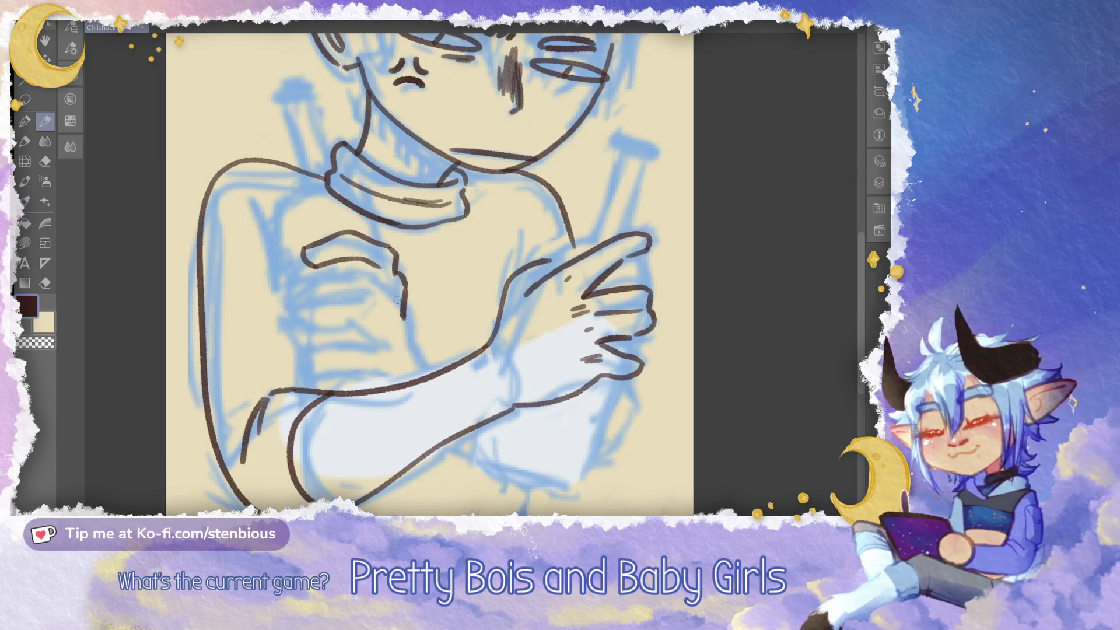
mouse_move(369, 264)
mouse_down()
mouse_move(305, 287)
mouse_move(324, 314)
mouse_move(363, 285)
mouse_move(394, 297)
mouse_move(363, 285)
mouse_move(326, 298)
mouse_move(334, 317)
mouse_move(357, 311)
mouse_up()
key(ctrl+z)
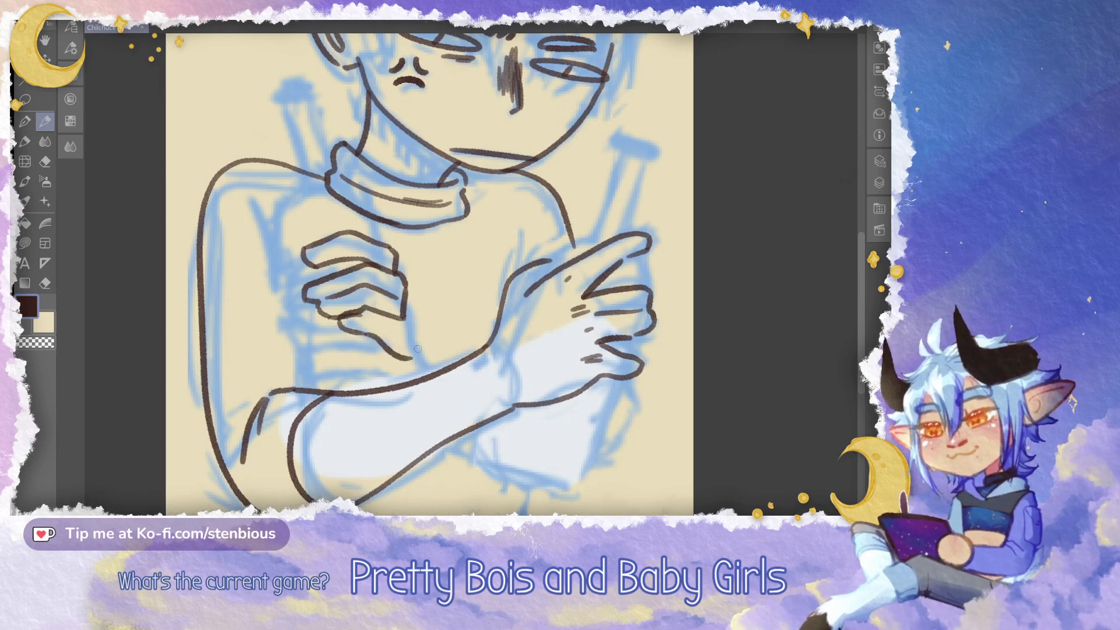
Ink the back of the curled hand from its lowest finger down to the crossed forearm
drag(403, 317, 441, 369)
key(ctrl+z)
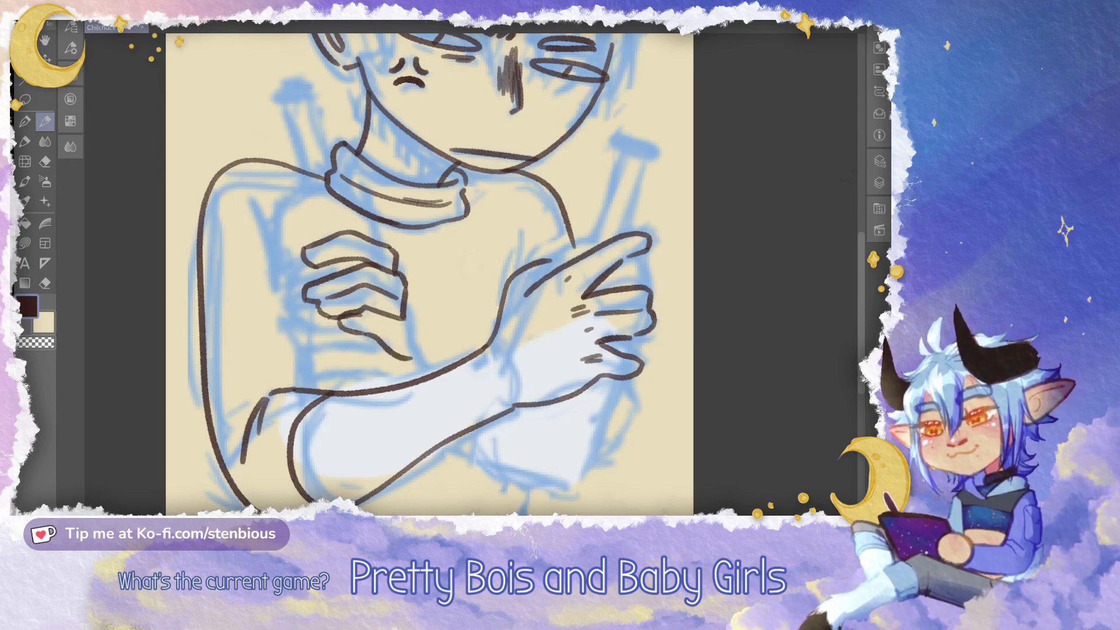
mouse_move(404, 322)
mouse_down()
mouse_move(442, 387)
mouse_move(421, 430)
mouse_up()
scroll(475, 292, down, 3)
scroll(438, 454, up, 3)
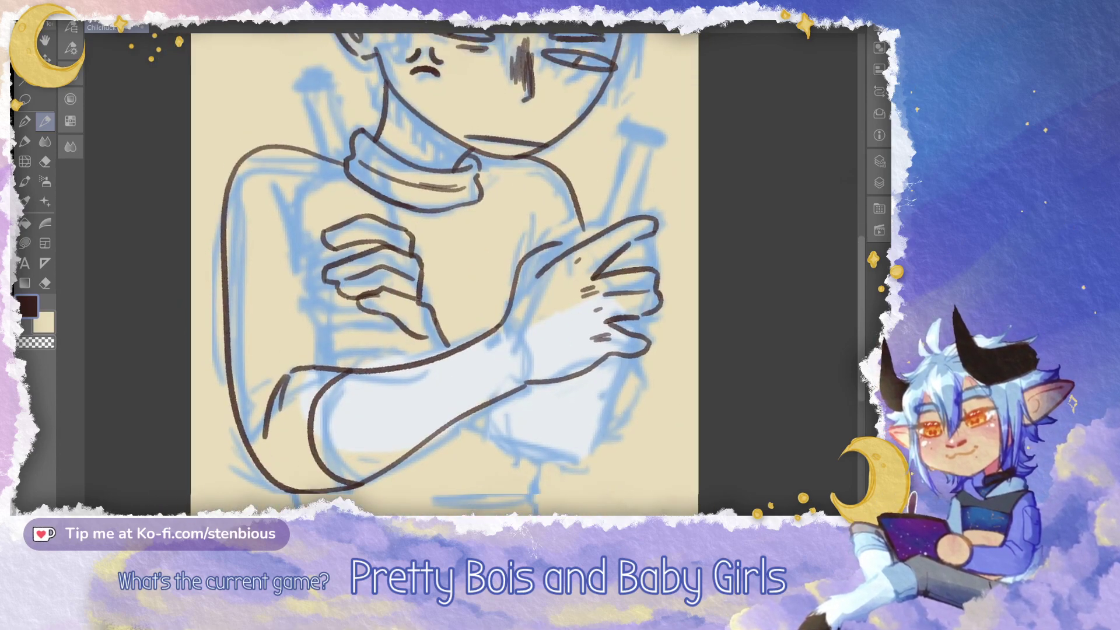
mouse_move(444, 350)
mouse_down()
mouse_move(430, 281)
mouse_move(344, 313)
mouse_move(334, 392)
mouse_up()
scroll(438, 276, down, 3)
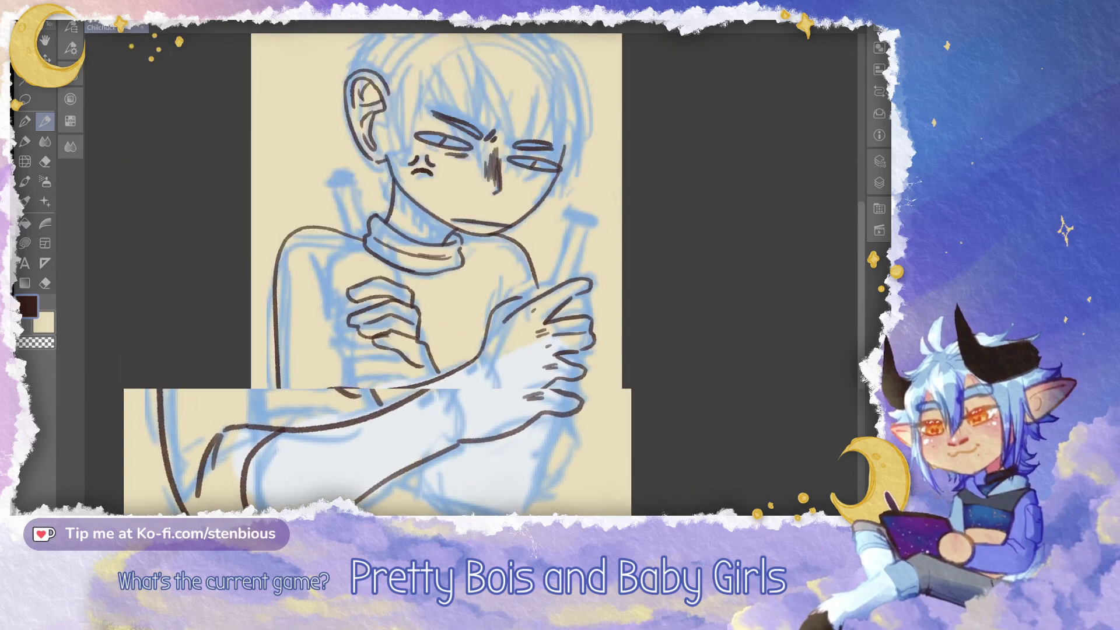
Place a two-line symmetrical ruler along the centre of the bottle in the raised hand, adjust it, and return to the pencil
scroll(409, 276, up, 2)
drag(572, 315, 574, 286)
drag(455, 262, 403, 298)
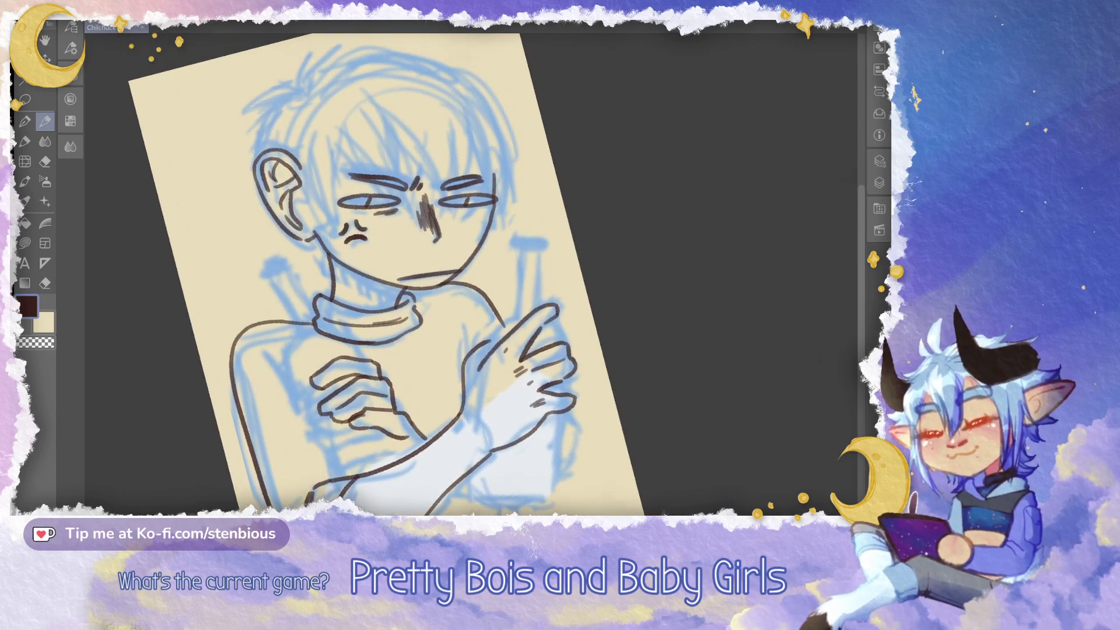
key(Tab)
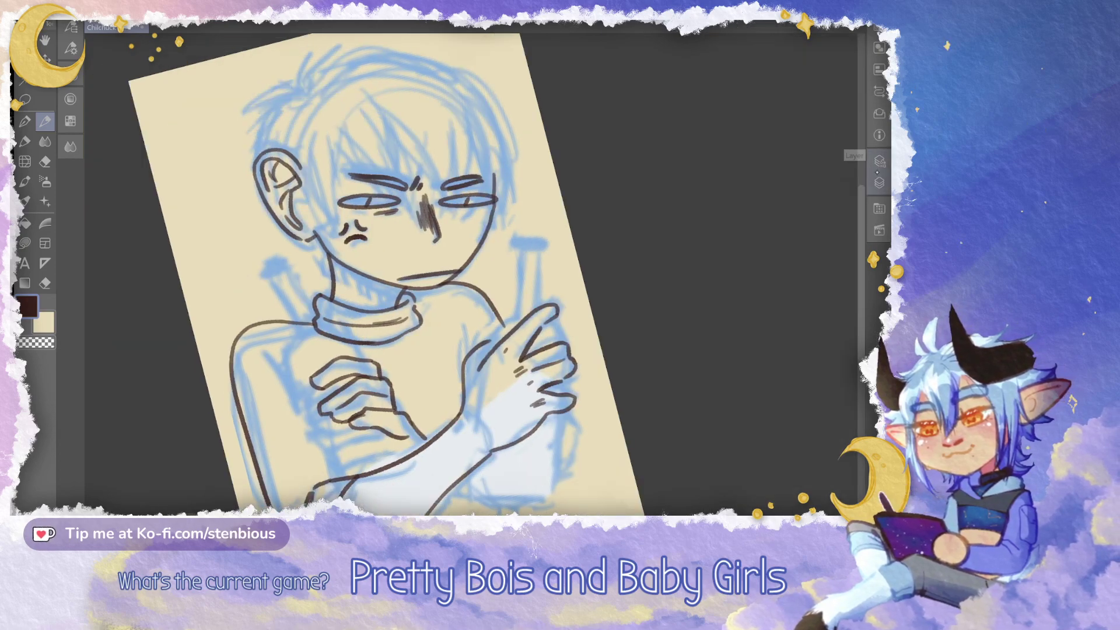
key(Tab)
click(45, 263)
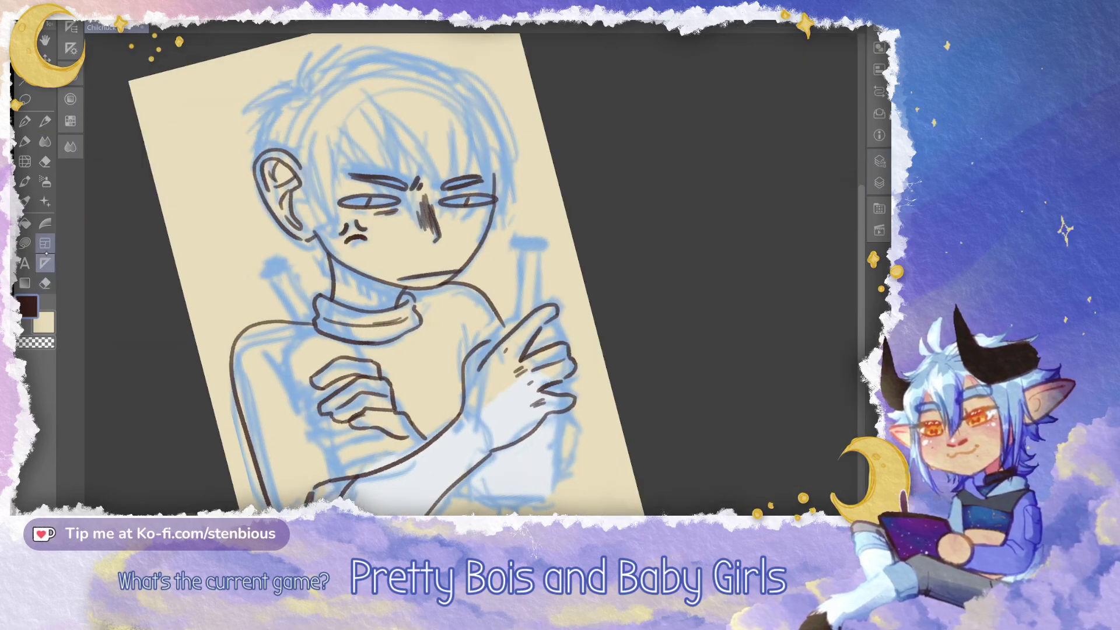
click(76, 41)
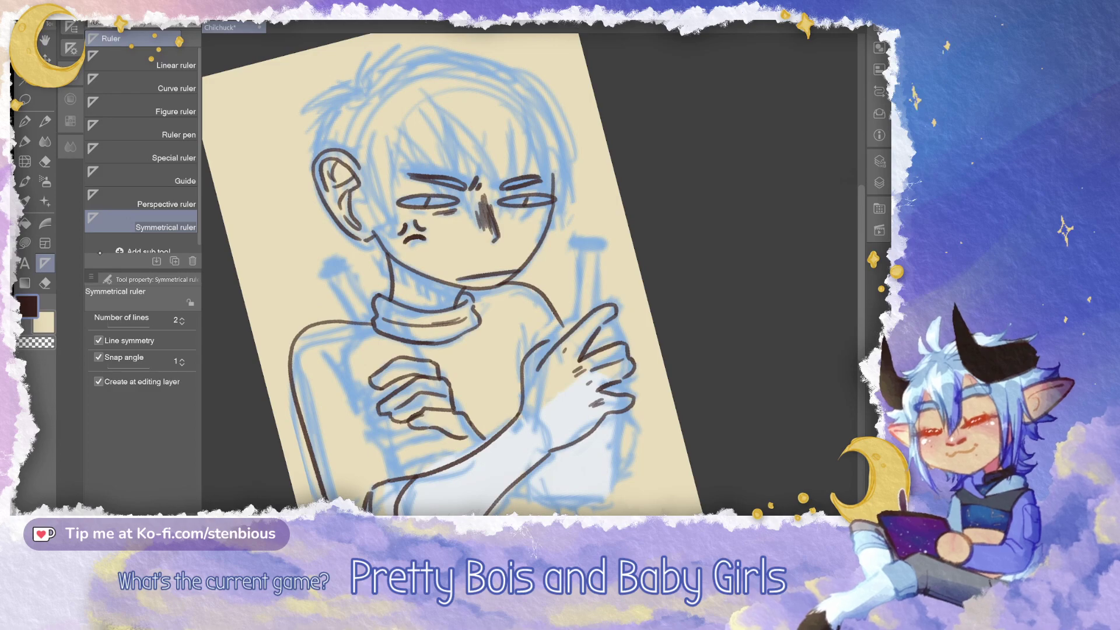
click(71, 45)
drag(587, 474, 536, 376)
scroll(482, 180, up, 2)
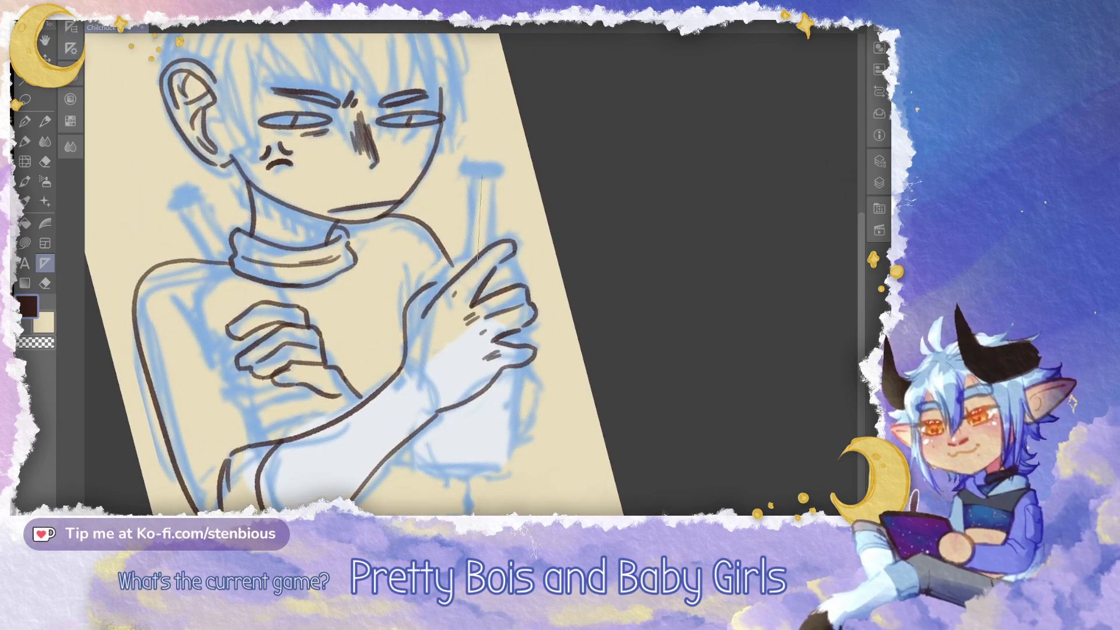
key(o)
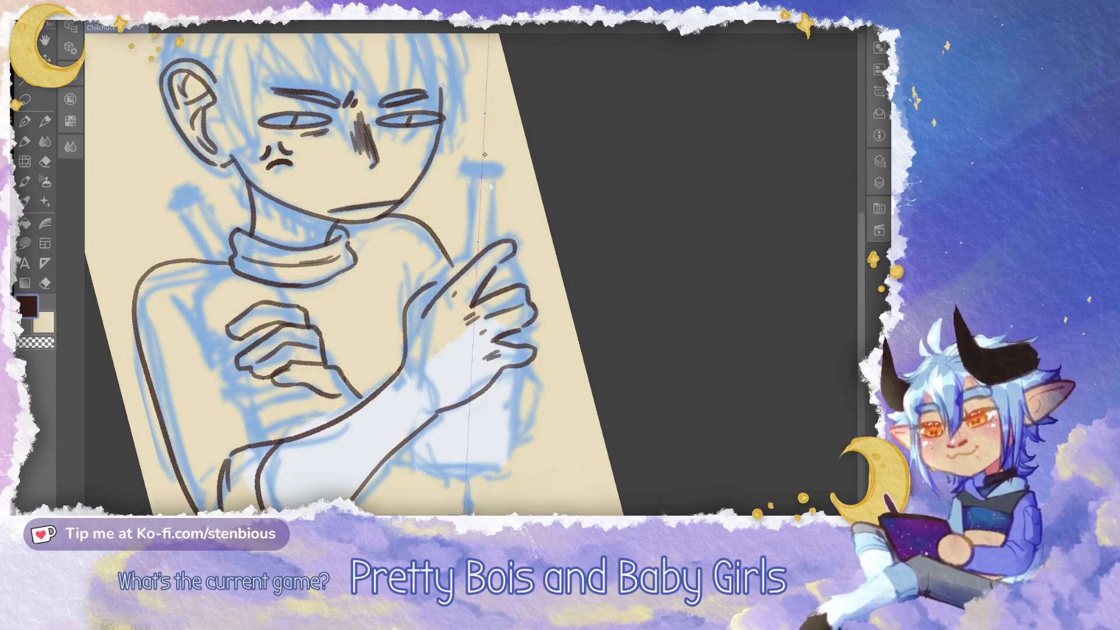
click(483, 151)
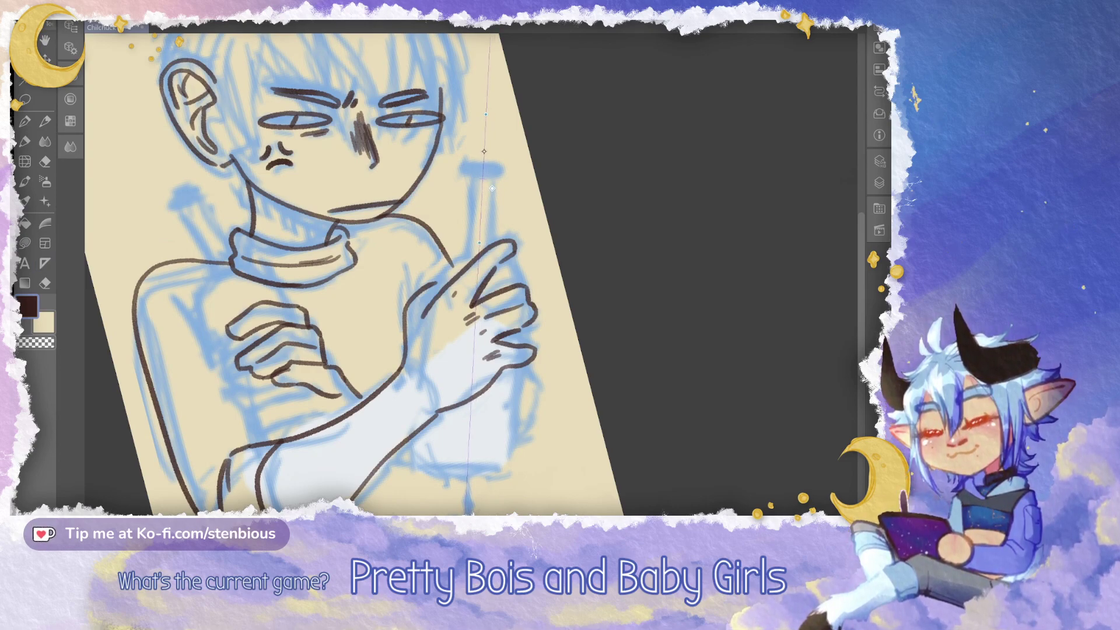
key(p)
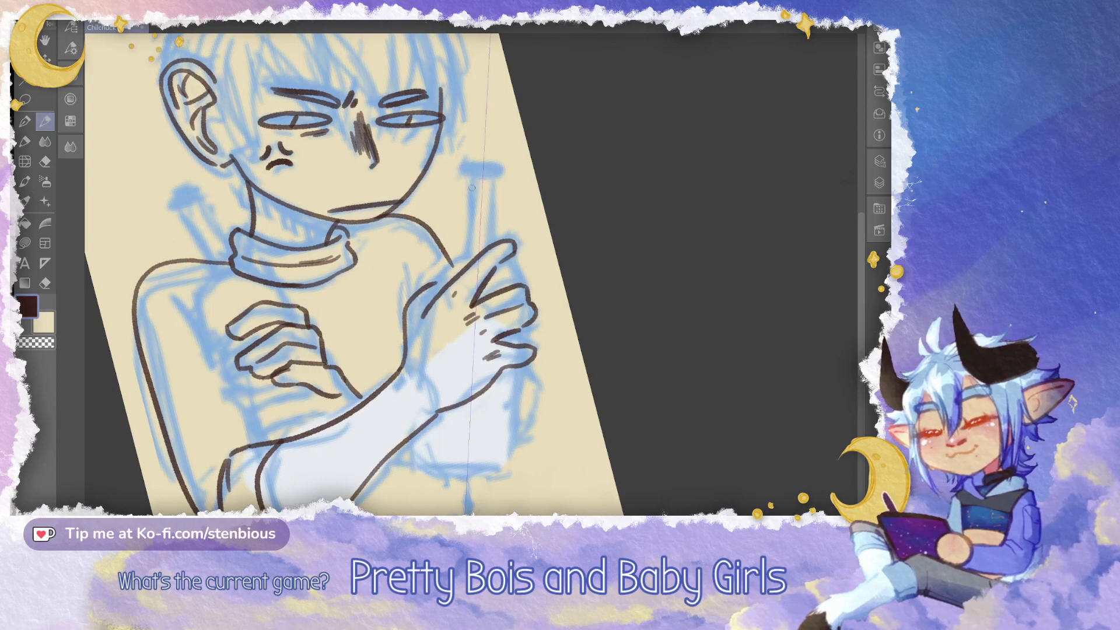
Try to ink the bottle's neck and shoulders with mirrored strokes along the symmetrical ruler
mouse_move(472, 180)
mouse_down()
mouse_move(464, 259)
mouse_move(437, 296)
mouse_up()
key(ctrl+z)
mouse_move(473, 178)
mouse_down()
mouse_move(462, 260)
mouse_move(434, 306)
mouse_up()
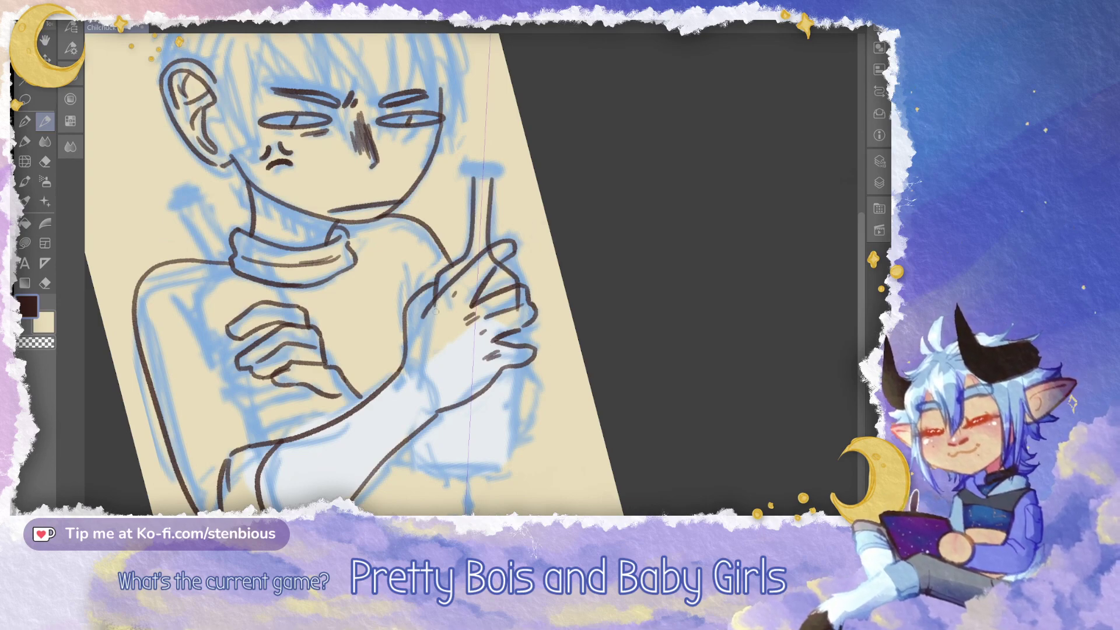
key(ctrl+z)
drag(471, 176, 464, 252)
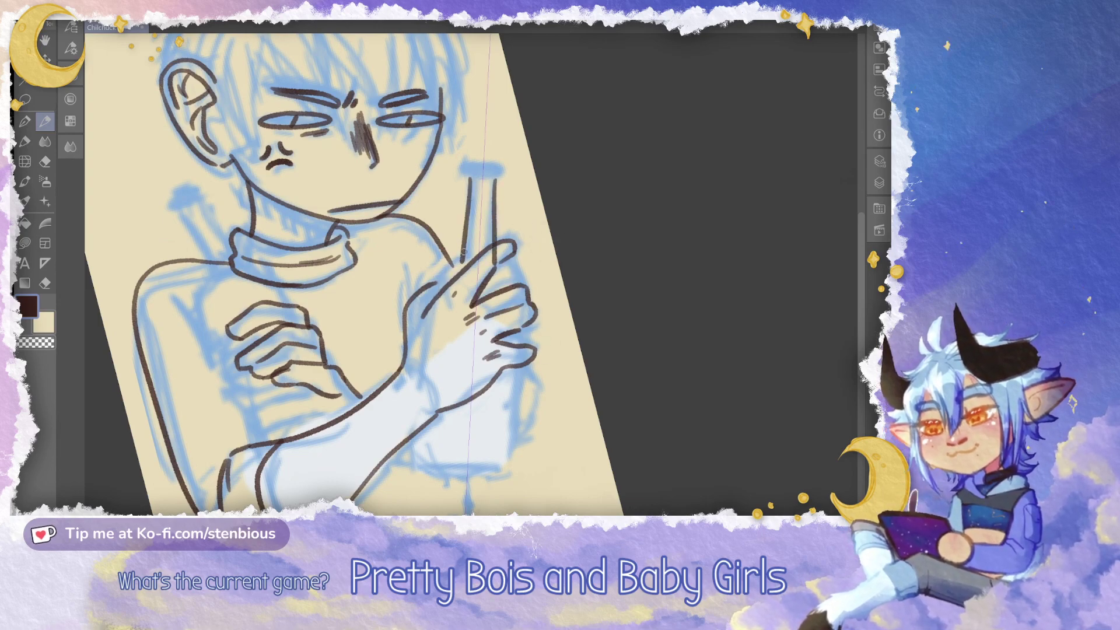
key(ctrl+z)
drag(437, 274, 426, 313)
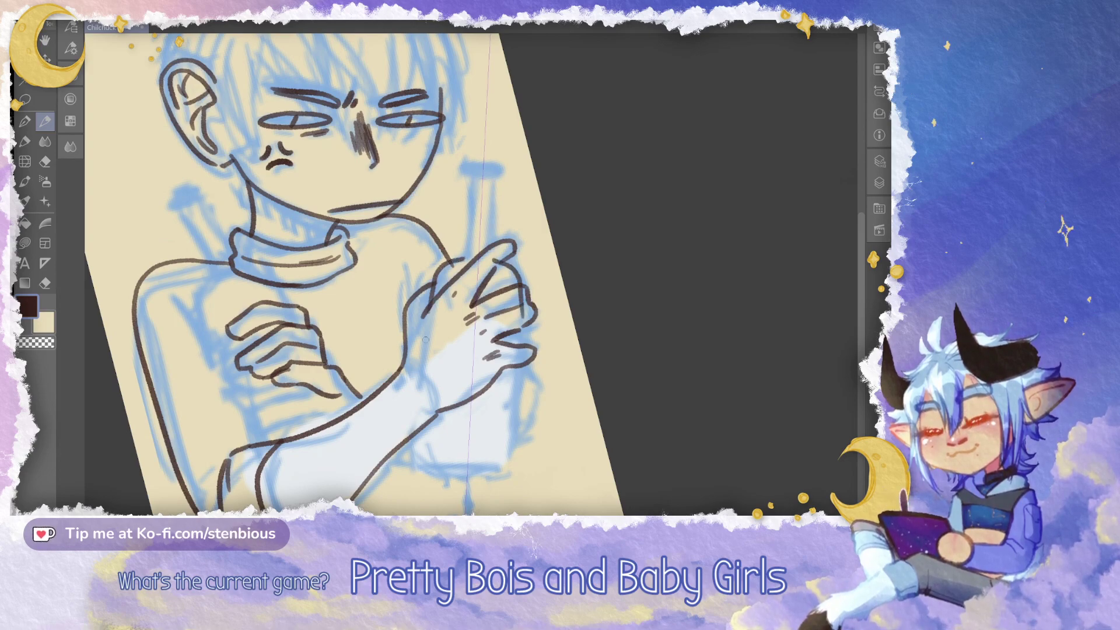
key(ctrl+z)
Ink the bottle's rounded shoulders behind the fingers, its straight sides below the hand, and its base
drag(504, 260, 523, 300)
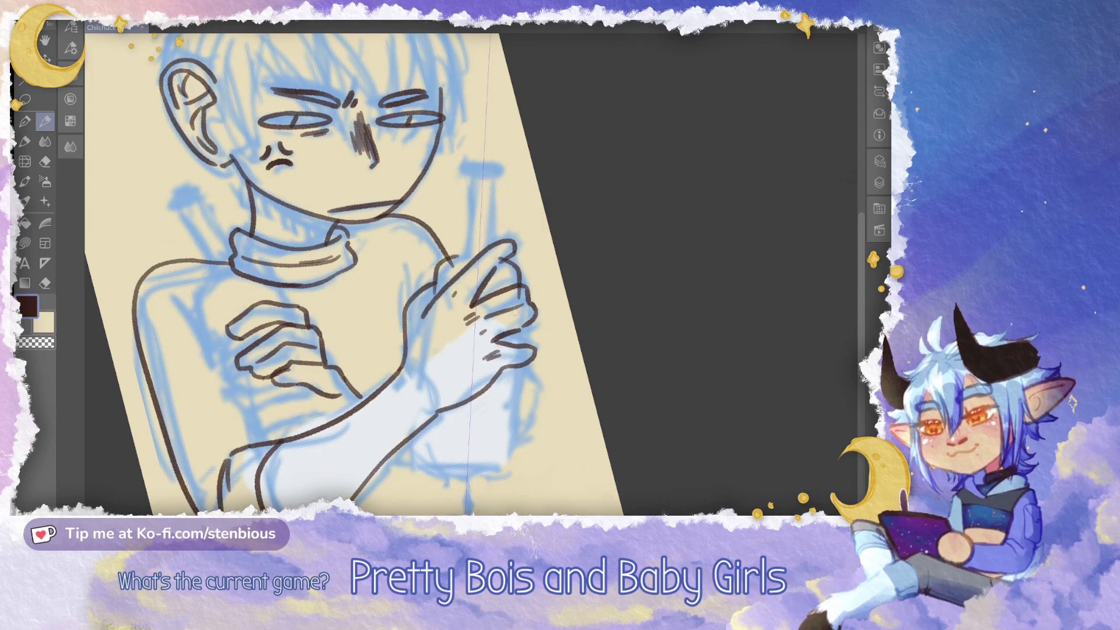
drag(431, 324, 432, 433)
drag(519, 330, 506, 438)
drag(432, 430, 433, 456)
mouse_move(506, 432)
mouse_down()
mouse_move(502, 462)
mouse_move(488, 386)
mouse_up()
key(ctrl+z)
Add short curved lines inside the bottle's base to show its rounded bottom edge
scroll(536, 347, up, 1)
mouse_move(503, 215)
mouse_down()
mouse_move(517, 201)
mouse_move(495, 396)
mouse_move(422, 408)
mouse_move(344, 308)
mouse_move(414, 344)
mouse_up()
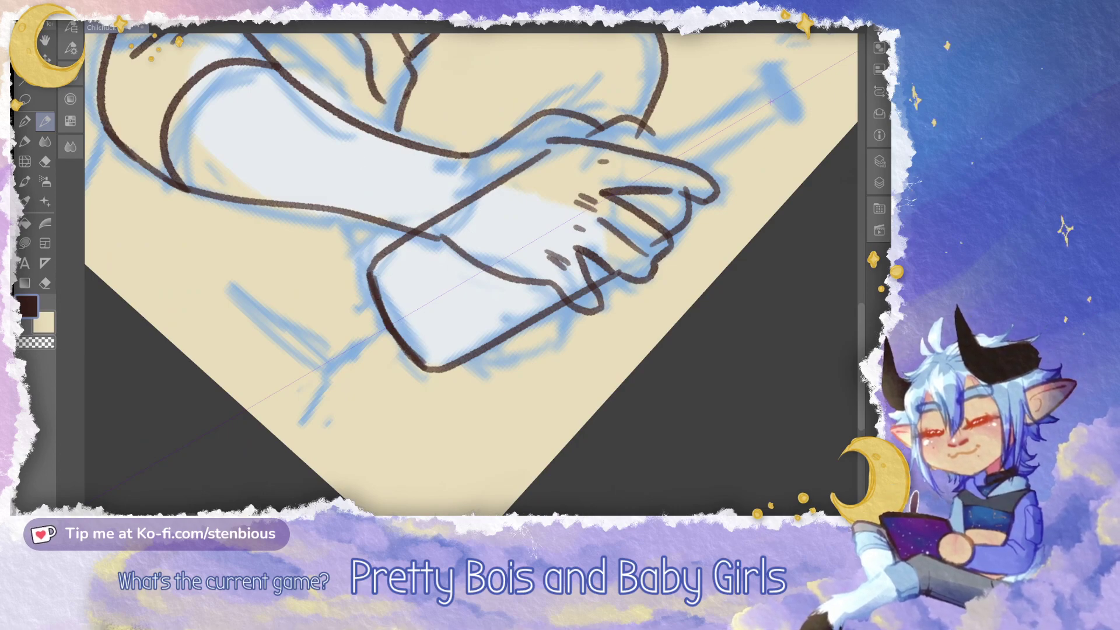
drag(381, 272, 408, 297)
drag(417, 313, 426, 363)
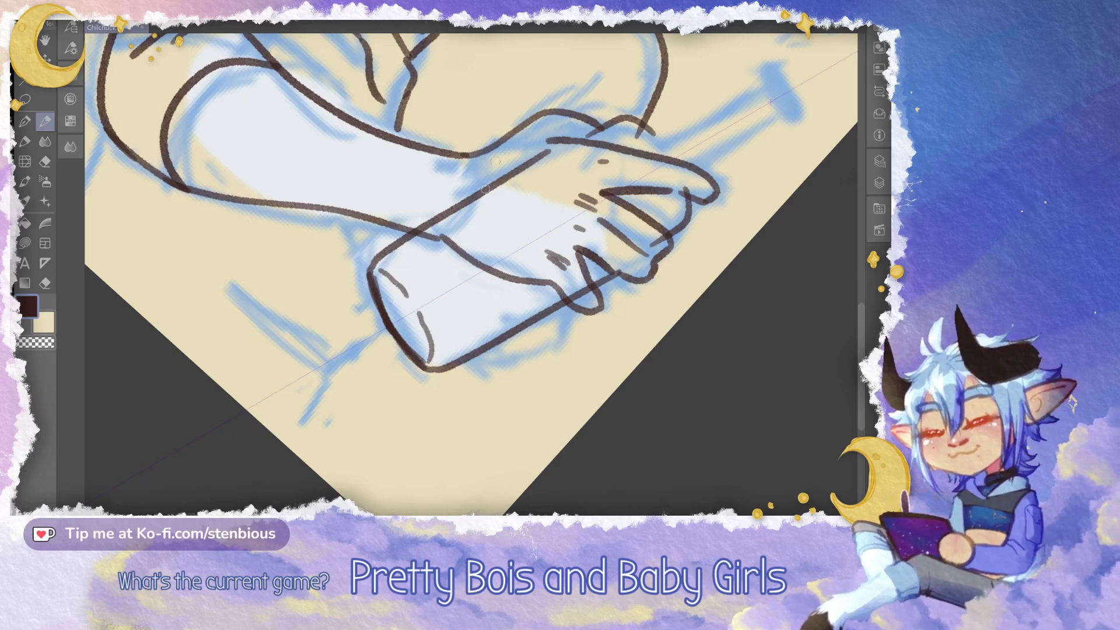
Extend the bottle's shoulder line toward the neck and ink the two parallel neck lines above the fingers
drag(560, 233, 421, 349)
drag(642, 291, 583, 146)
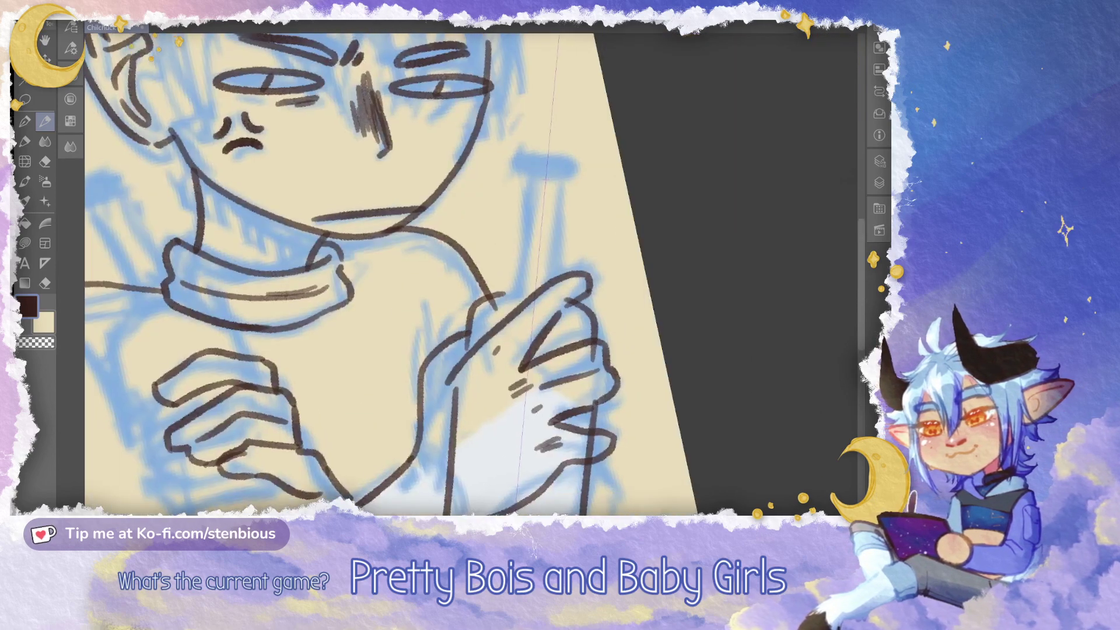
drag(525, 234, 469, 284)
drag(446, 343, 459, 342)
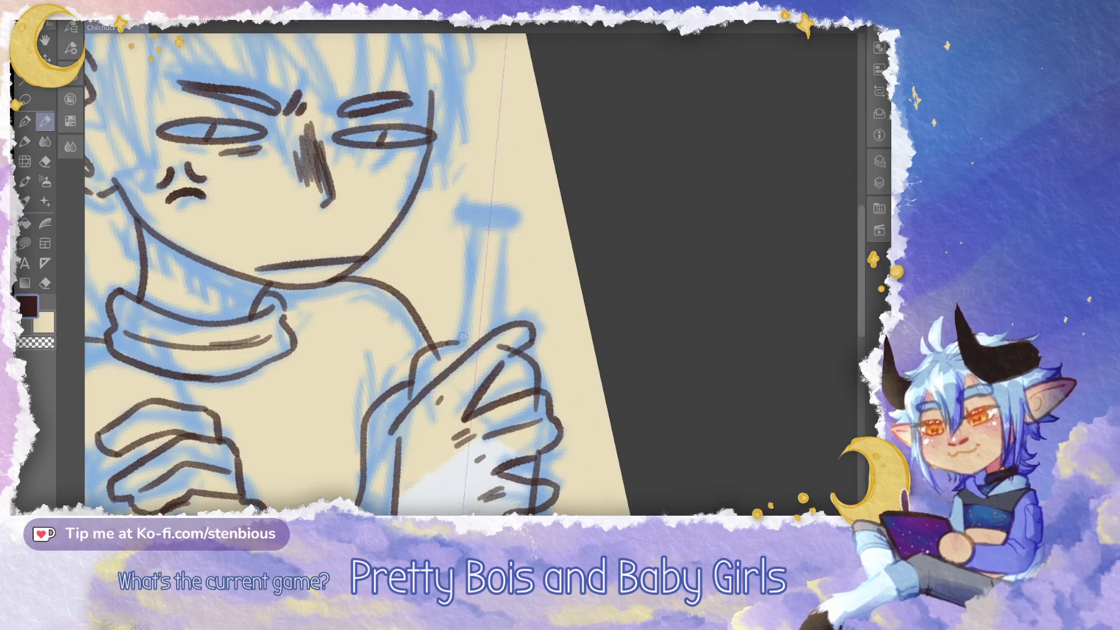
drag(505, 229, 494, 347)
drag(473, 226, 462, 342)
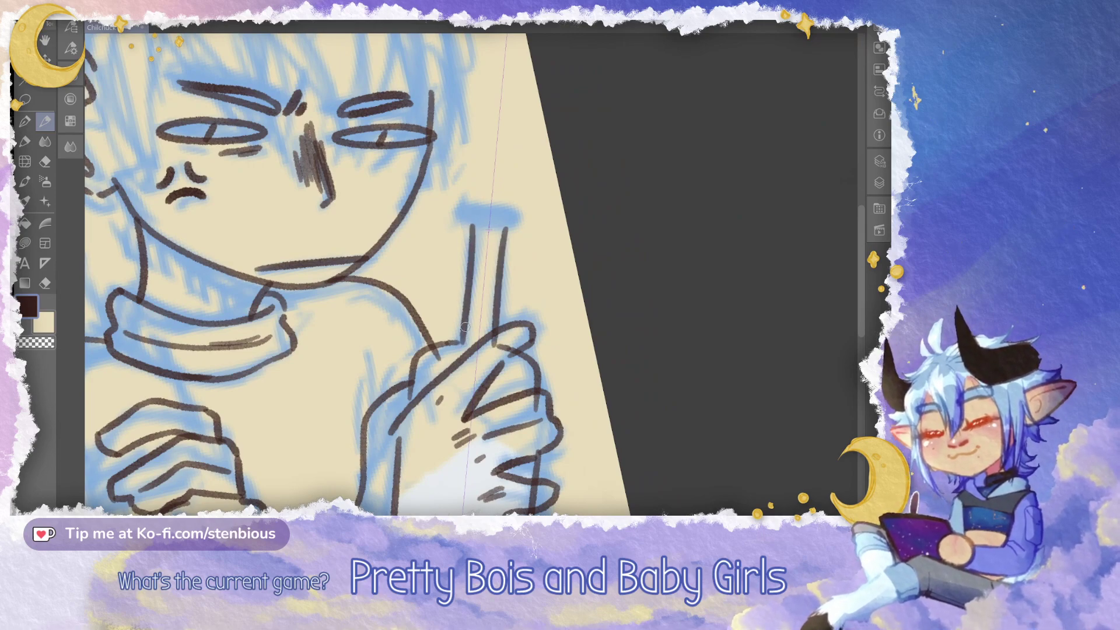
Ink the bottle's flared rim at the top of the neck, undoing the misplaced strokes
mouse_move(472, 227)
mouse_down()
mouse_move(464, 211)
mouse_move(493, 210)
mouse_move(469, 215)
mouse_up()
key(ctrl+z)
key(ctrl+z)
key(ctrl+z)
key(ctrl+z)
mouse_move(505, 229)
mouse_down()
mouse_move(511, 217)
mouse_move(494, 208)
mouse_move(522, 224)
mouse_move(604, 195)
mouse_up()
key(ctrl+minus)
scroll(560, 280, down, 3)
scroll(560, 280, up, 3)
scroll(471, 274, up, 1)
drag(472, 274, 385, 246)
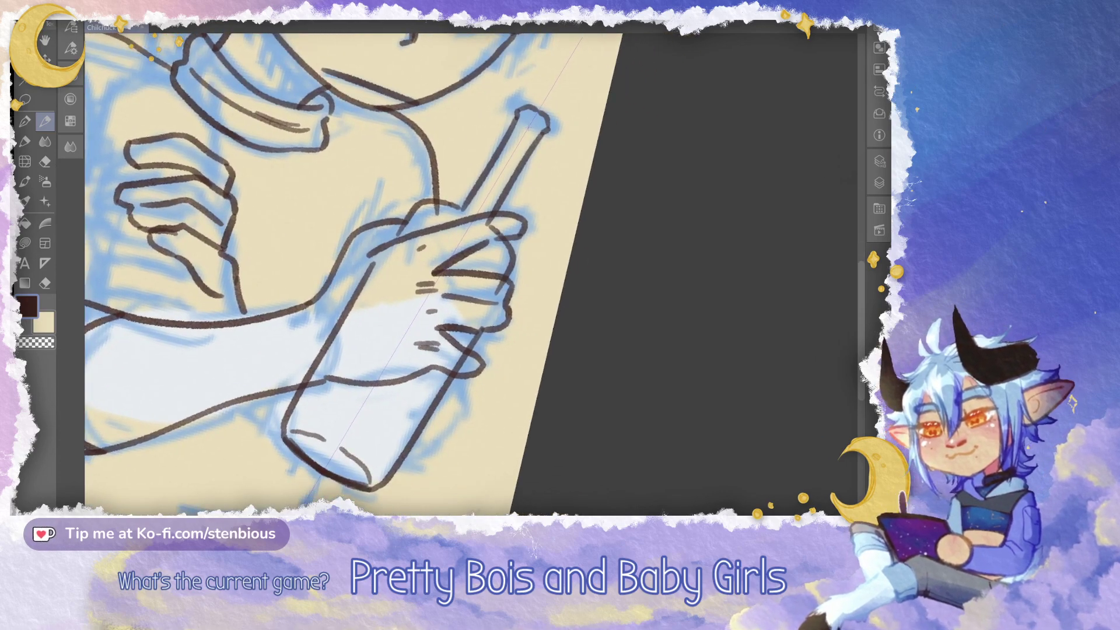
Erase the bottle's side lines where they run across the gripping hand and fingers
click(45, 283)
drag(337, 319, 356, 315)
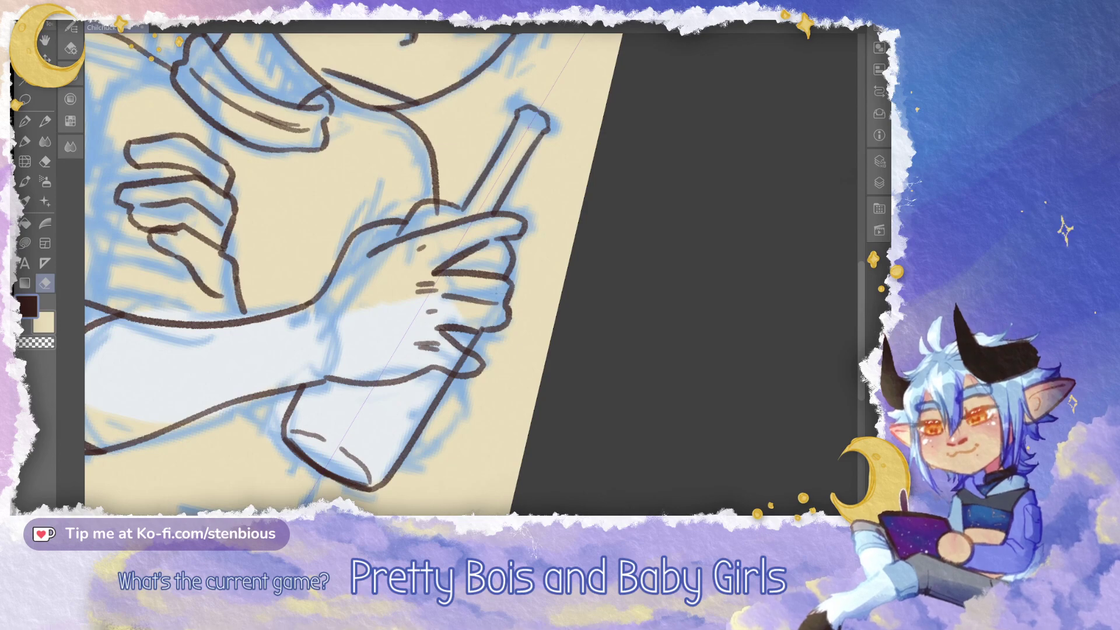
mouse_move(467, 355)
mouse_down()
mouse_move(459, 369)
mouse_move(494, 360)
mouse_up()
drag(443, 262, 494, 315)
scroll(513, 263, down, 2)
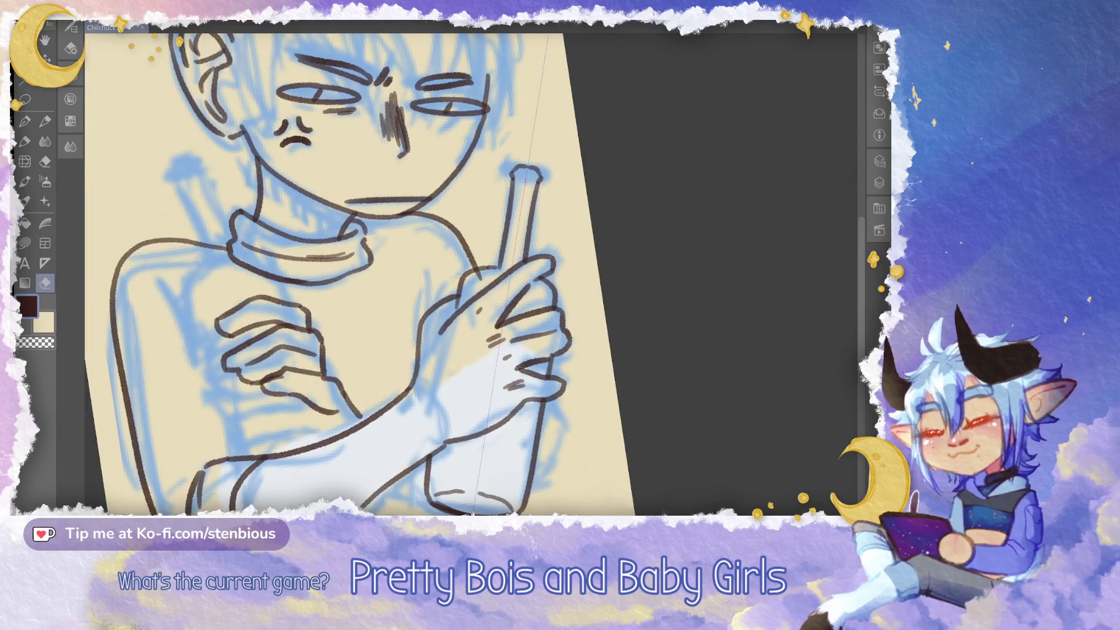
Delete the symmetry ruler on Layer 7 and place a new one along the axis of the other bottle
click(879, 182)
right_click(747, 234)
key(Escape)
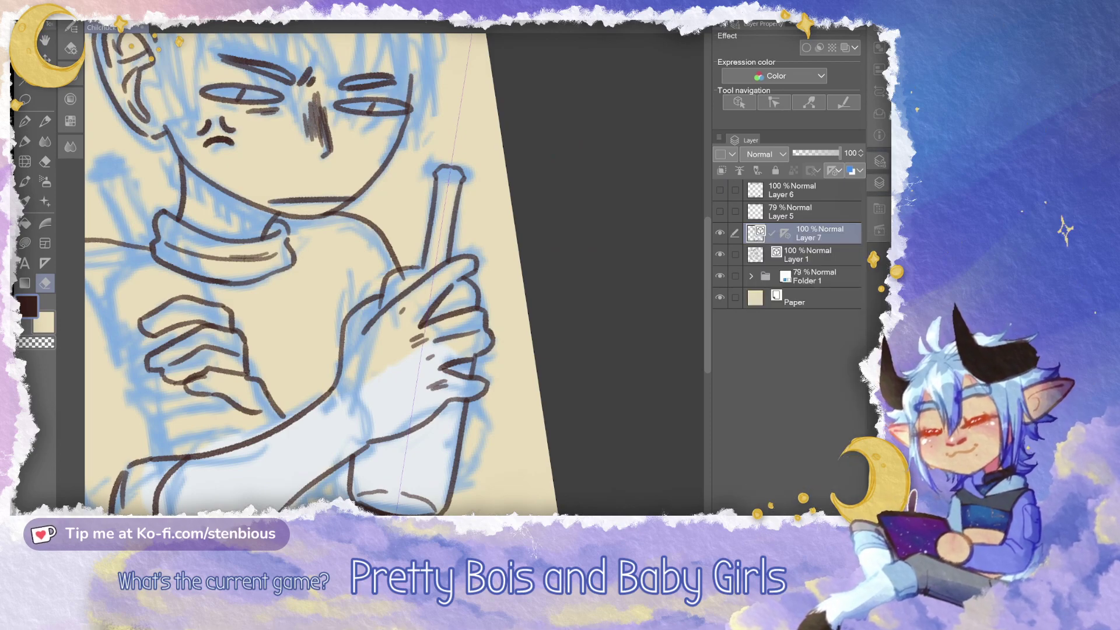
right_click(784, 233)
click(785, 280)
drag(314, 277, 478, 269)
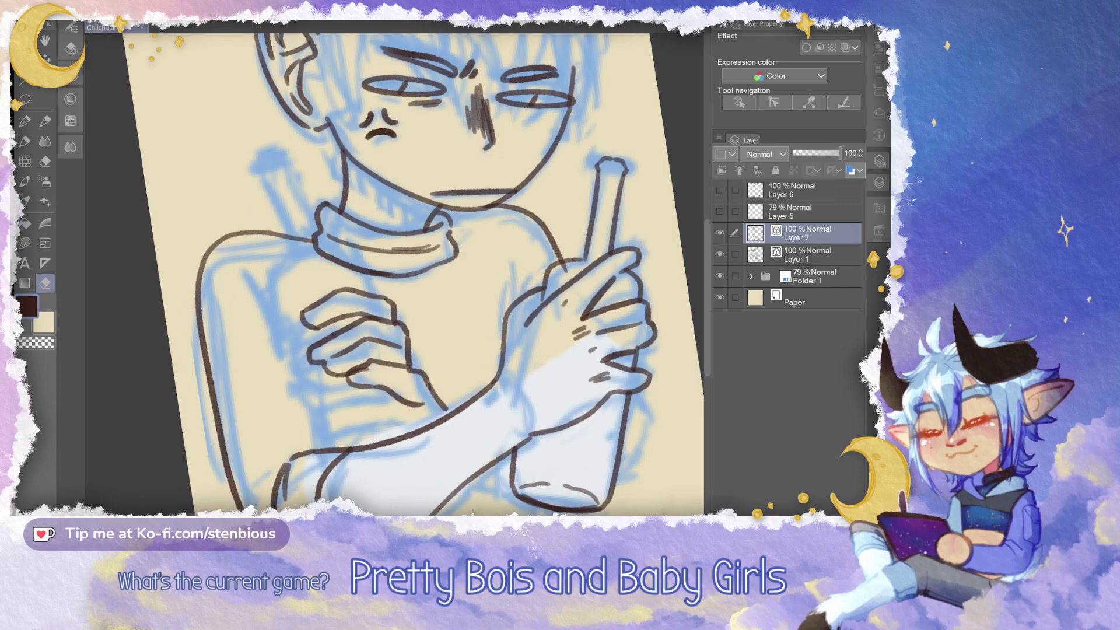
key(u)
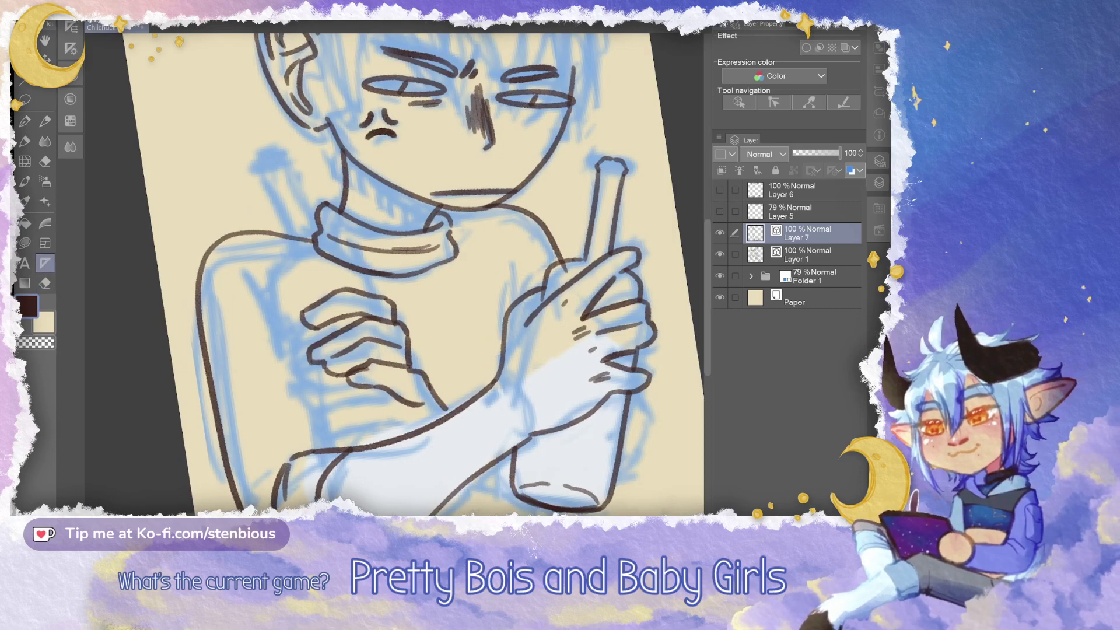
mouse_move(275, 169)
mouse_down()
mouse_move(309, 257)
mouse_move(284, 262)
mouse_move(274, 312)
mouse_move(345, 446)
mouse_up()
Ink the mirrored straight sides and rounded shoulders of the second bottle behind the other hand's fingers
key(p)
key(ctrl+z)
mouse_move(294, 254)
mouse_down()
mouse_move(266, 296)
mouse_move(335, 459)
mouse_up()
drag(361, 374, 338, 289)
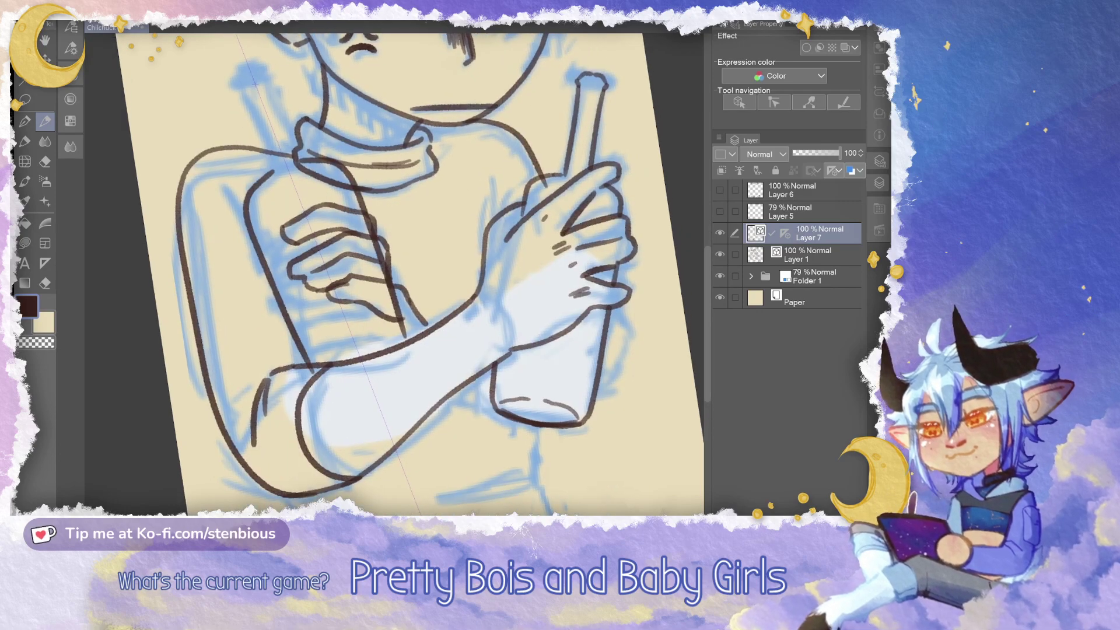
drag(292, 362, 260, 288)
mouse_move(409, 171)
mouse_down()
mouse_move(373, 188)
mouse_move(328, 349)
mouse_up()
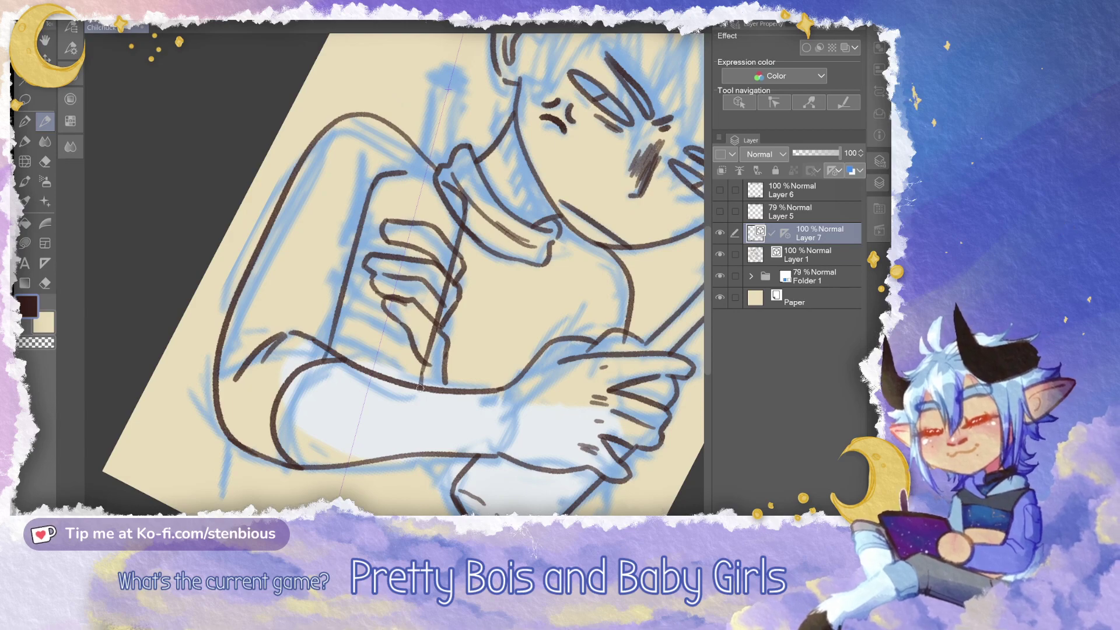
Extend the second bottle's side line down to the crossing forearm, undoing the misplaced stroke
scroll(456, 363, up, 2)
drag(519, 402, 553, 348)
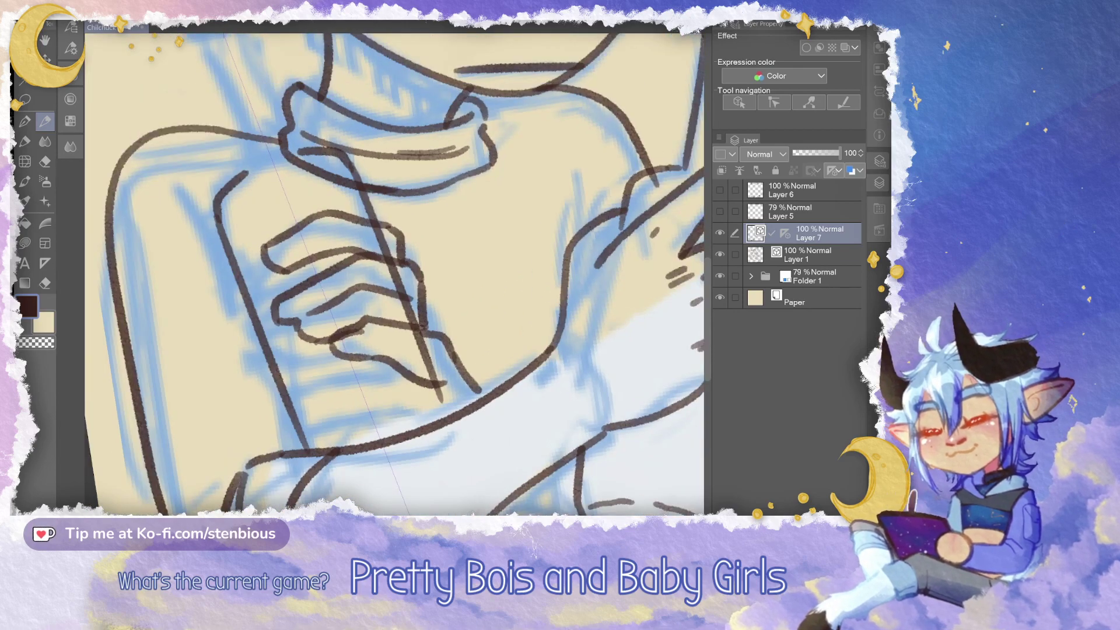
drag(445, 414, 447, 416)
scroll(430, 373, up, 5)
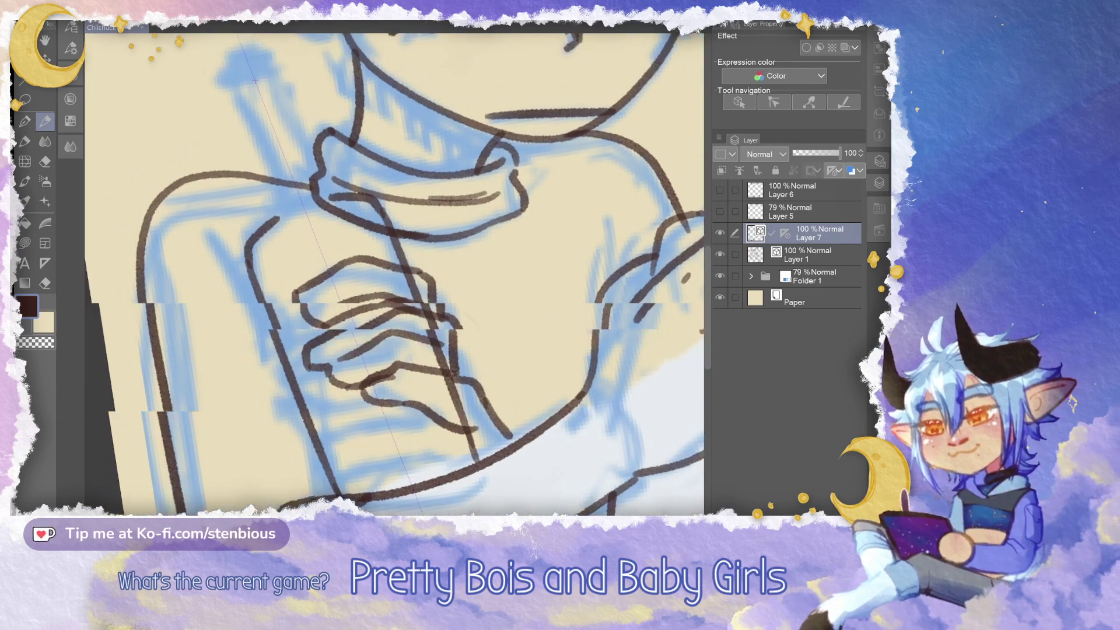
mouse_move(391, 327)
mouse_down()
mouse_move(333, 204)
mouse_move(378, 322)
mouse_move(410, 324)
mouse_up()
key(ctrl+z)
Connect the second bottle's shoulders to its neck and ink the parallel neck lines and flared rim
mouse_move(337, 215)
mouse_down()
mouse_move(327, 200)
mouse_move(307, 207)
mouse_up()
scroll(397, 251, down, 5)
mouse_move(472, 291)
mouse_down()
mouse_move(400, 272)
mouse_move(473, 300)
mouse_up()
scroll(473, 318, up, 3)
scroll(443, 307, up, 2)
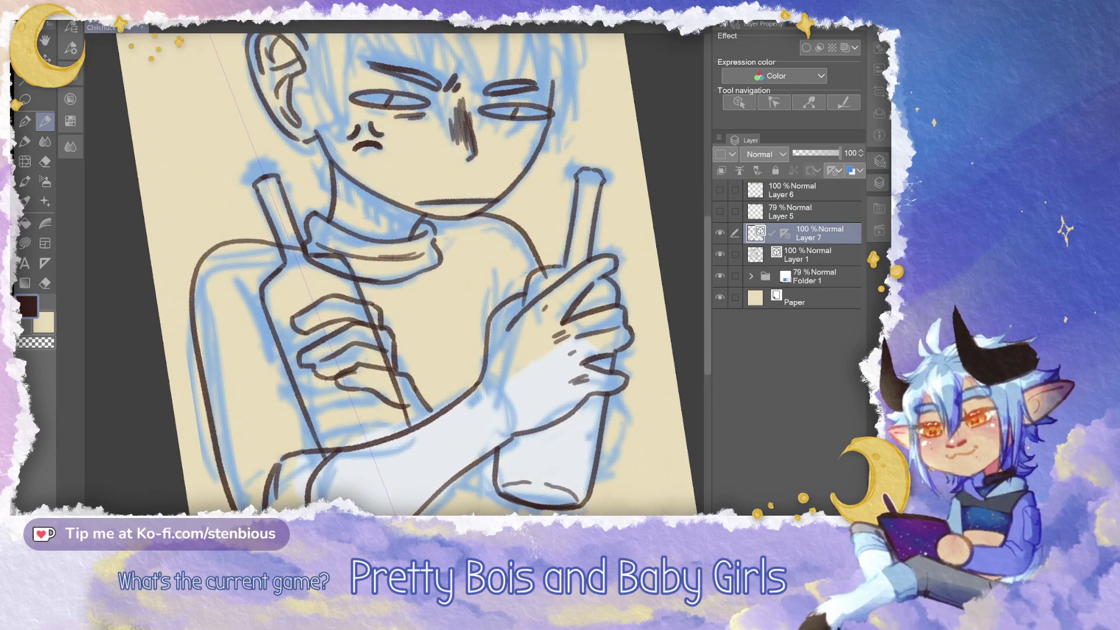
With the sketch folder hidden, delete the ruler on Layer 7 and erase the bottle's side where it crosses the fingers
click(45, 282)
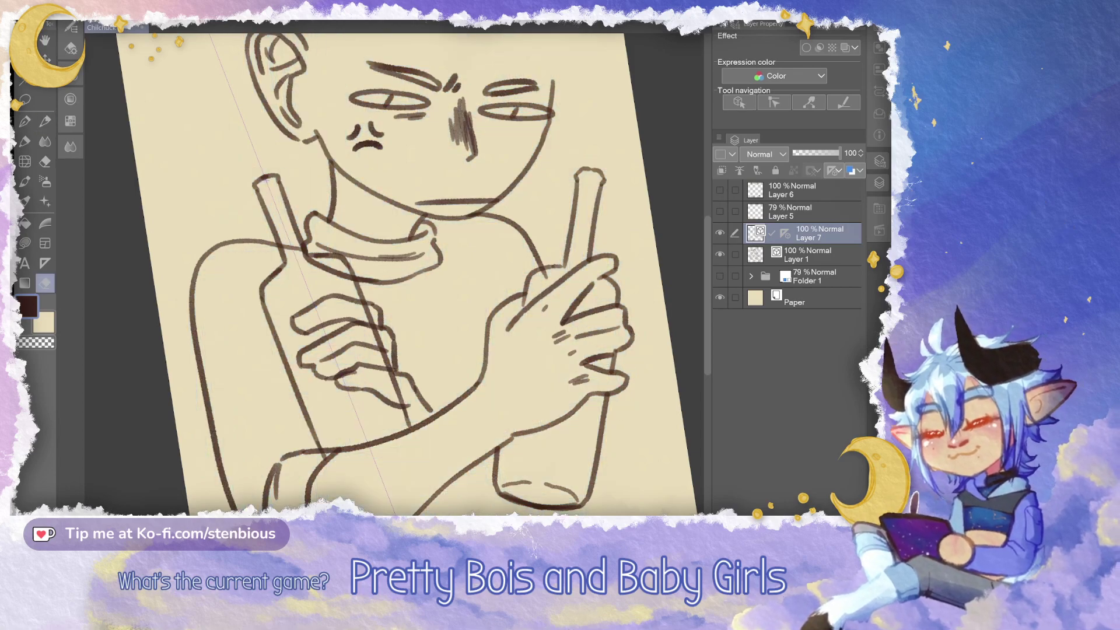
right_click(785, 233)
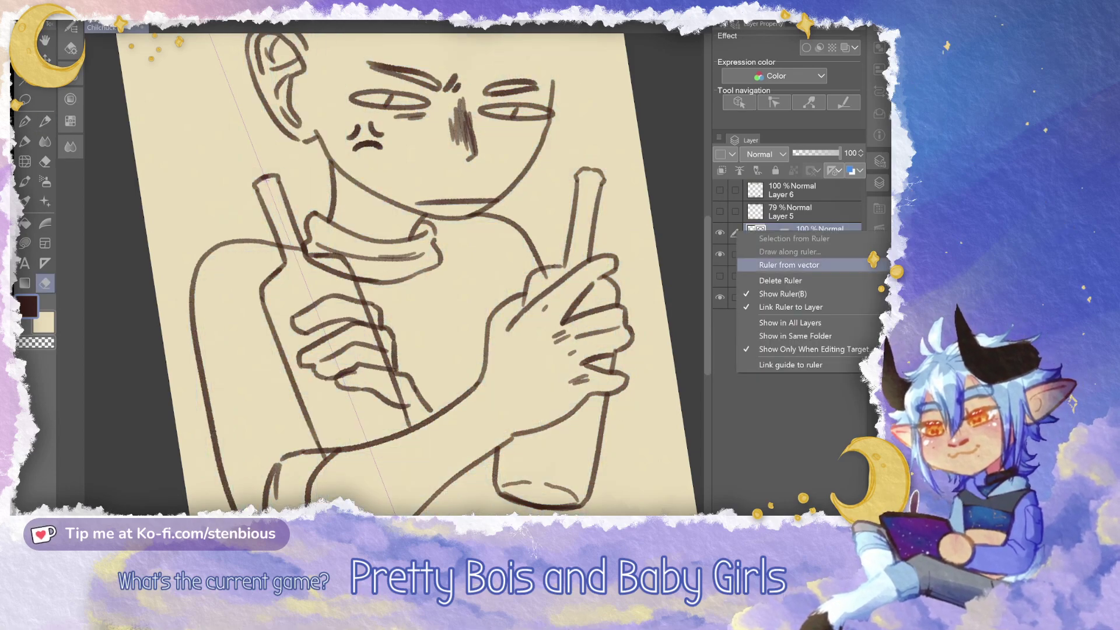
click(787, 265)
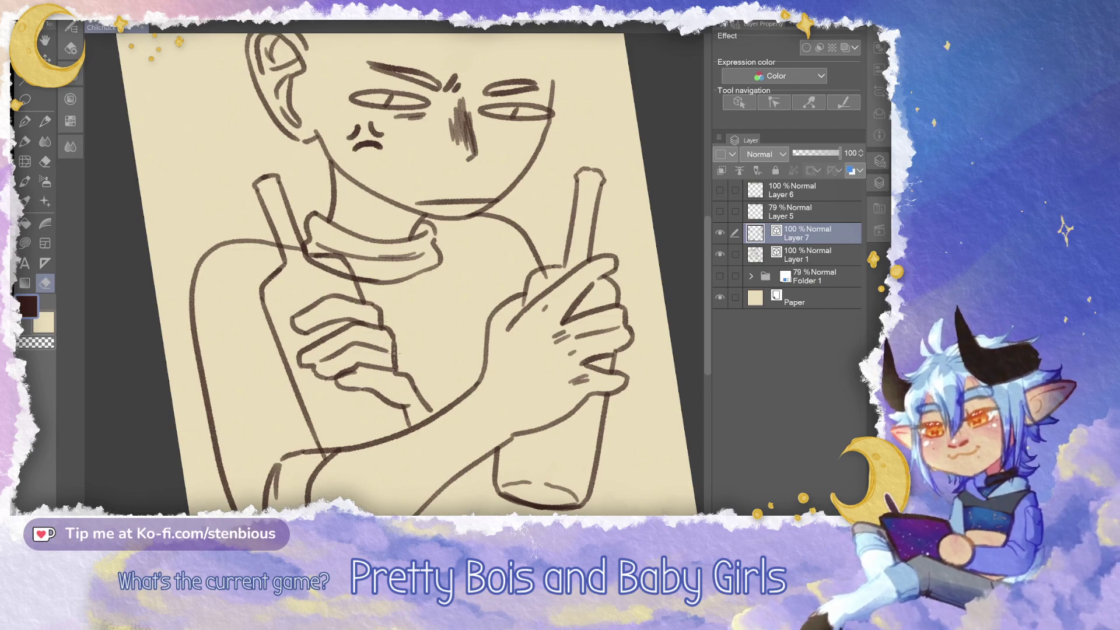
scroll(408, 275, down, 3)
alt+click(324, 367)
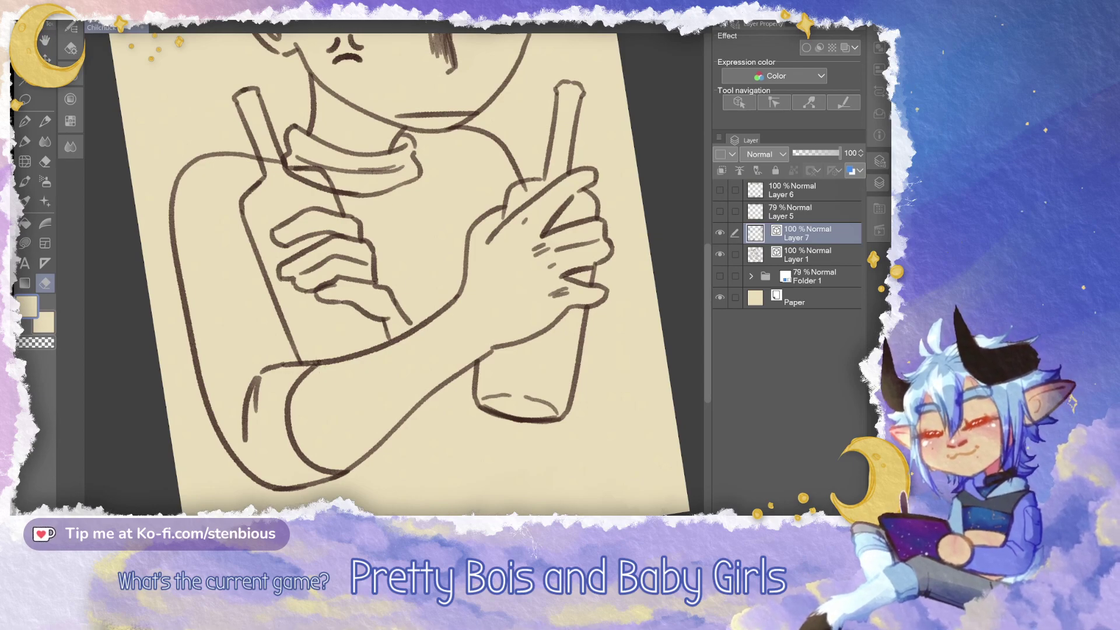
click(70, 78)
click(93, 228)
click(70, 77)
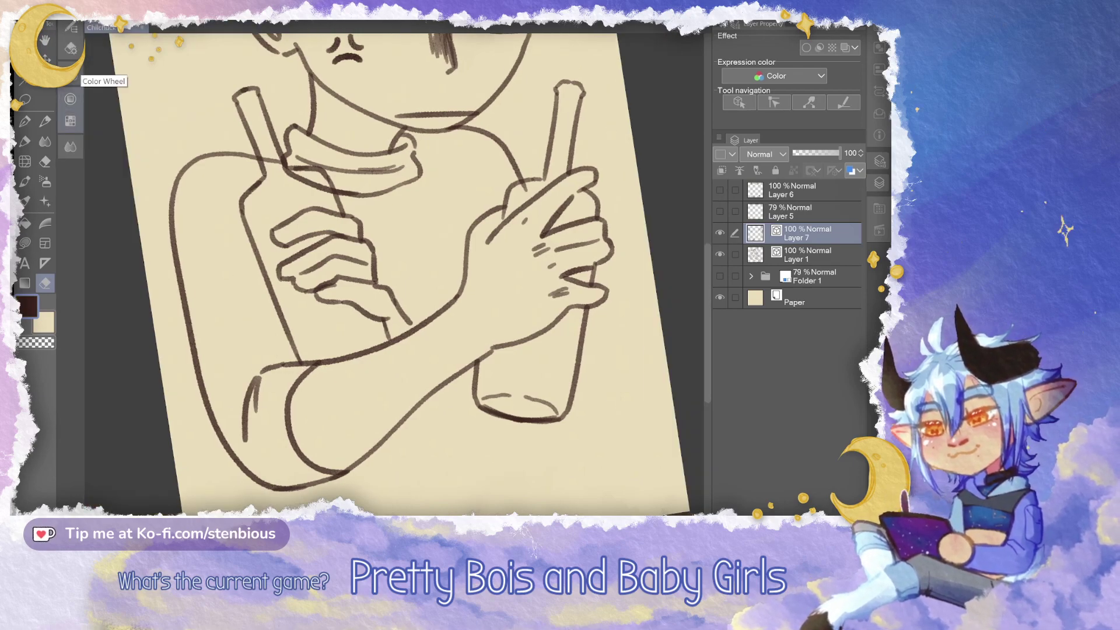
Make Layer 1 the active layer for editing the character's line art
scroll(409, 274, up, 4)
click(807, 255)
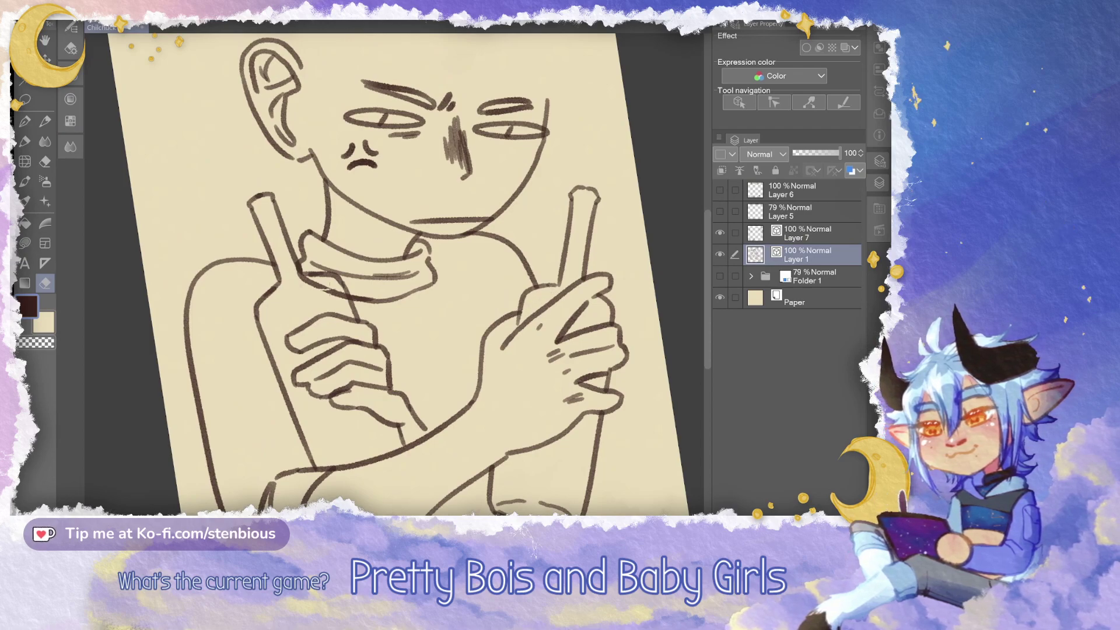
Erase the stray line where the turtleneck collar meets the bottle, straighten the canvas and show the blue sketch in Folder 1
drag(329, 288, 333, 283)
key(asciicircum)
key(asciicircum)
key(asciicircum)
key(ctrl+at)
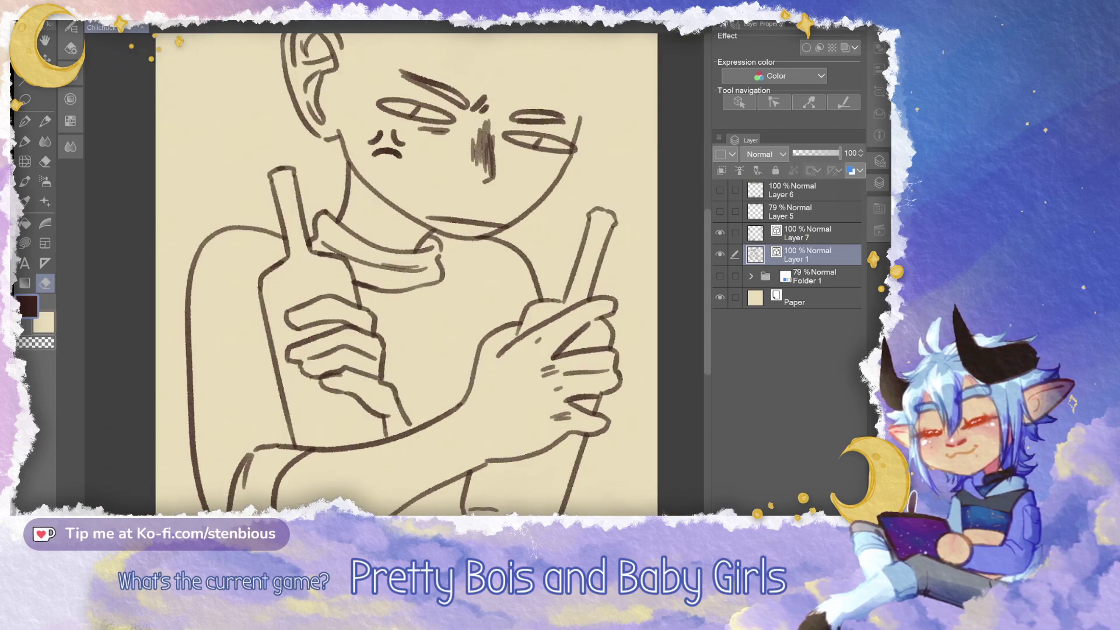
click(720, 277)
mouse_move(585, 222)
mouse_down()
mouse_move(538, 339)
mouse_move(540, 283)
mouse_up()
scroll(538, 340, down, 2)
scroll(540, 312, down, 1)
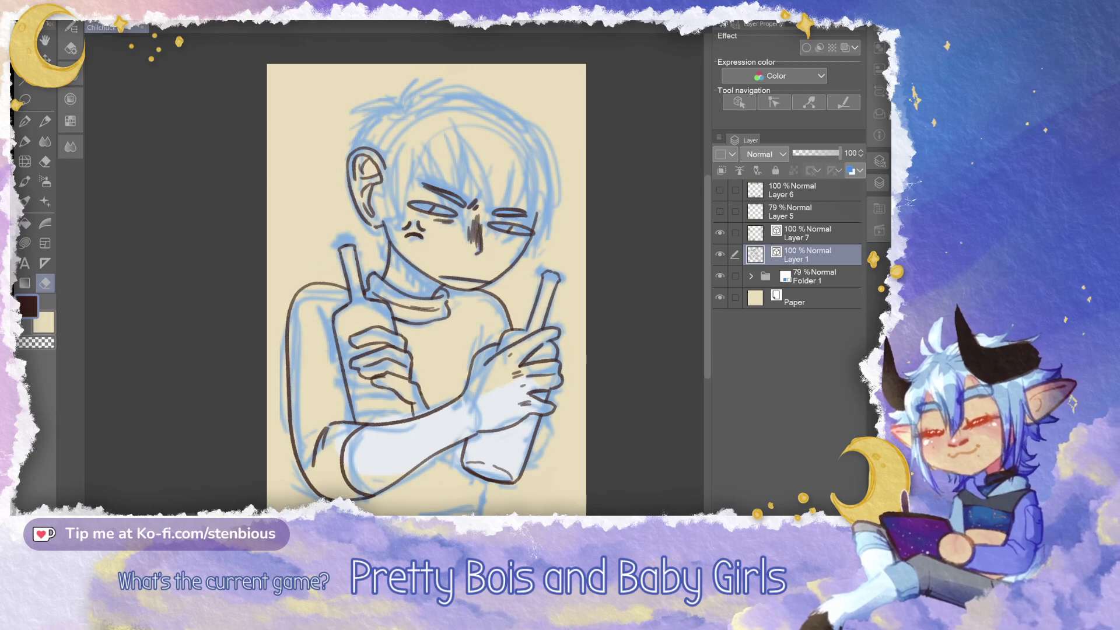
Flip the canvas view horizontally to check the drawing mirrored
click(879, 69)
click(830, 197)
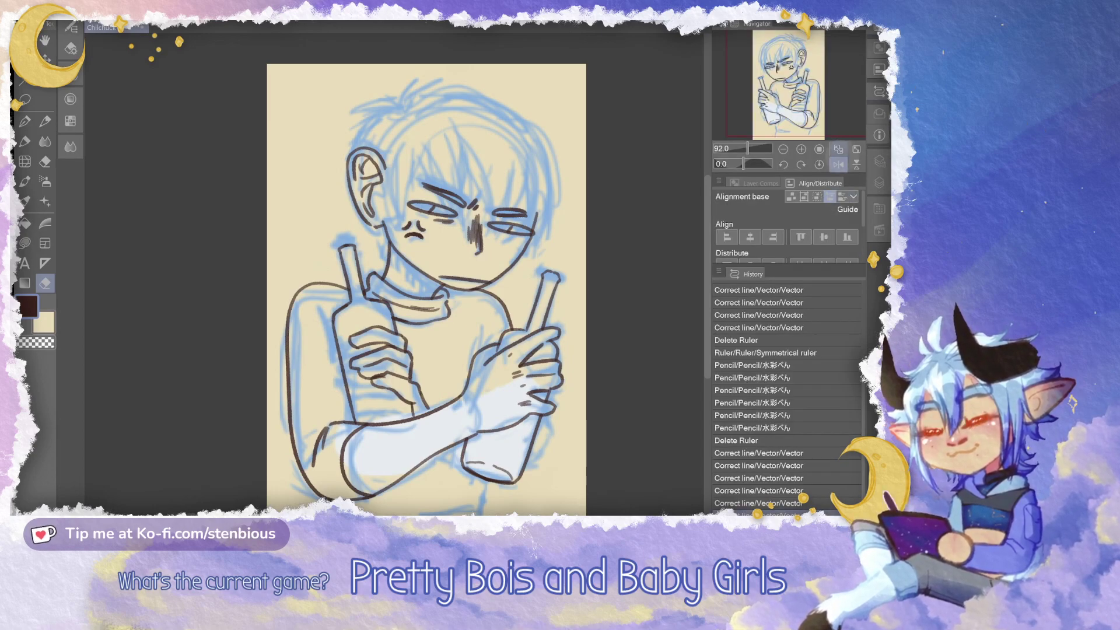
click(838, 150)
click(838, 164)
click(878, 133)
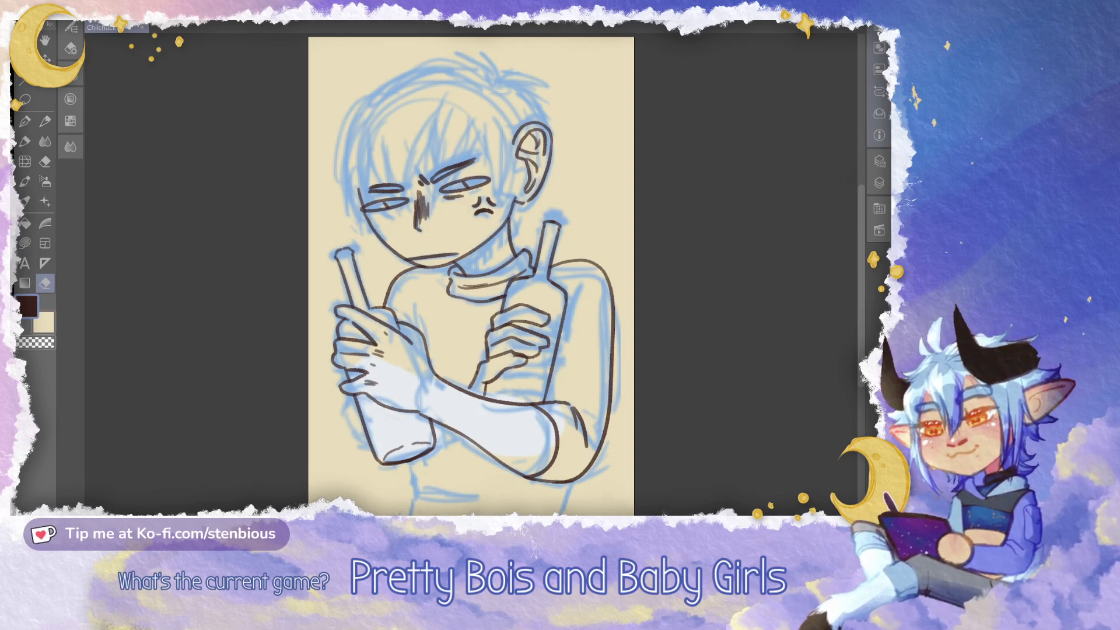
On Layer 7, ink the rear forearm line and the curved elbow behind the lower bottle
drag(512, 486, 488, 410)
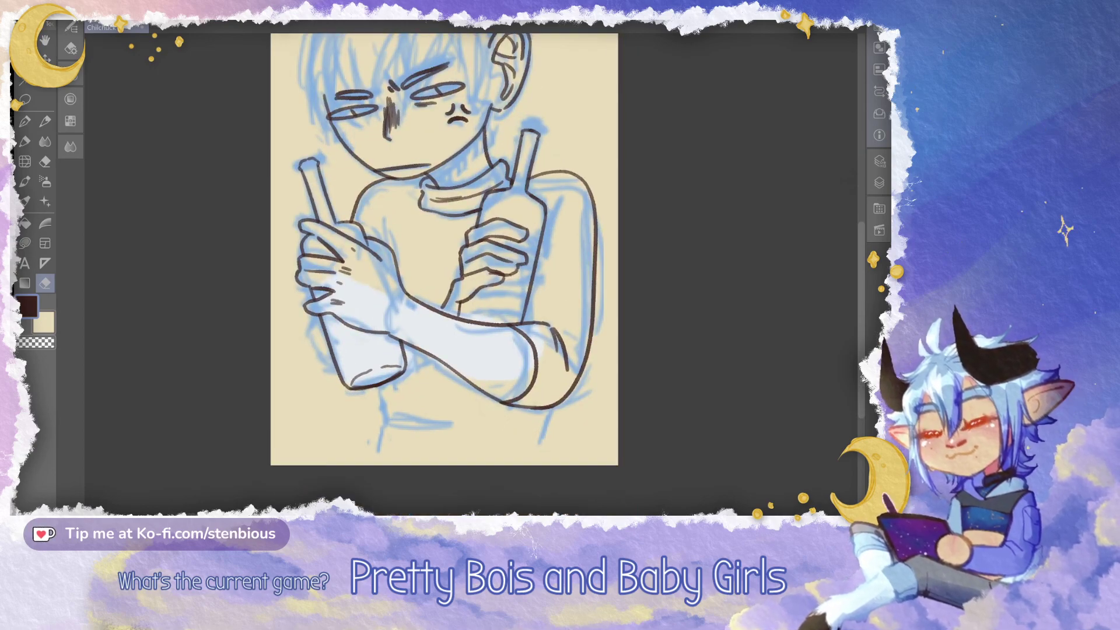
click(879, 182)
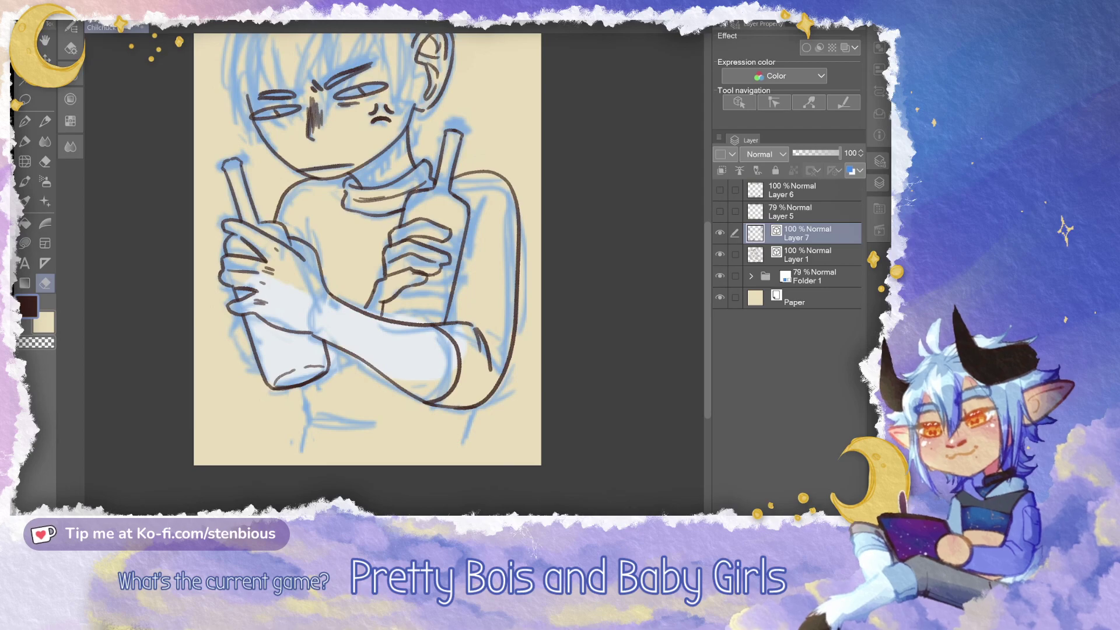
key(Tab)
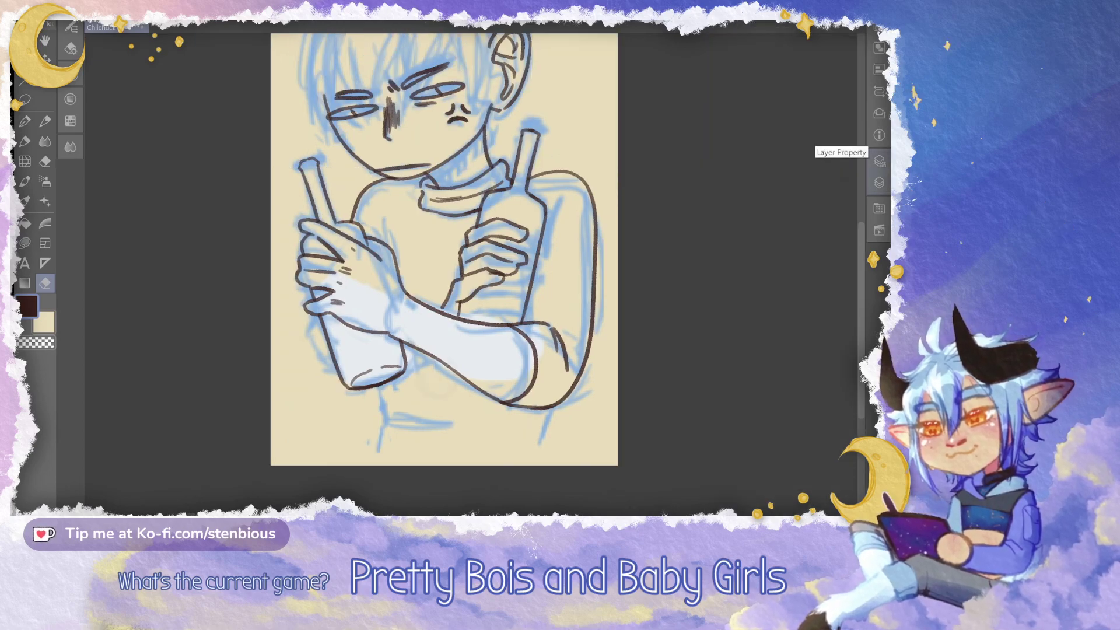
scroll(439, 308, up, 1)
key(p)
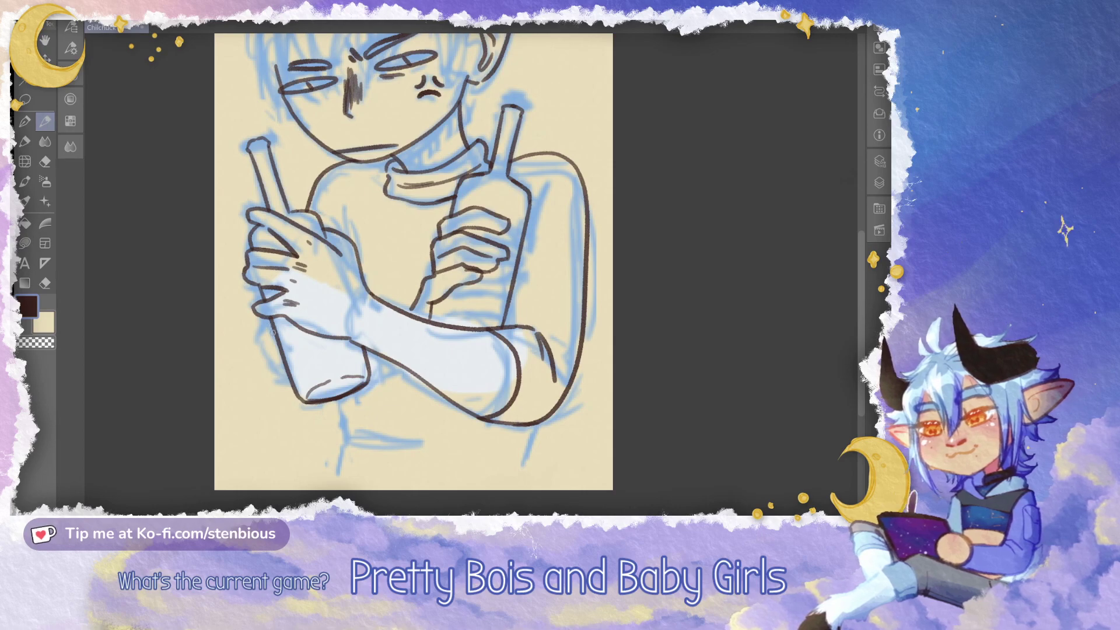
drag(402, 366, 366, 381)
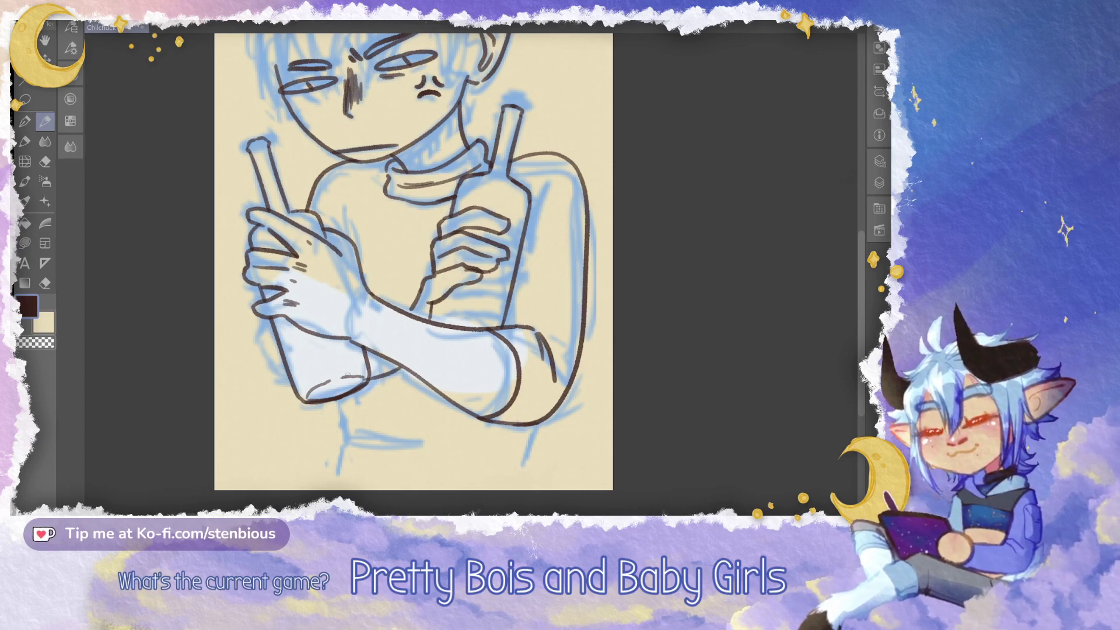
key(ctrl+z)
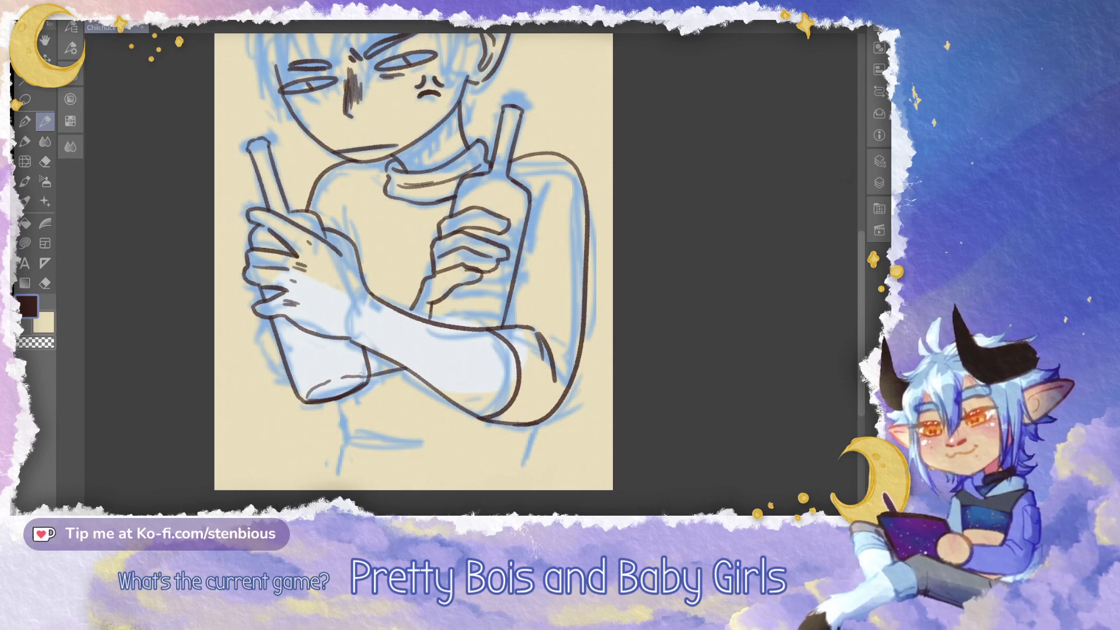
drag(262, 319, 261, 373)
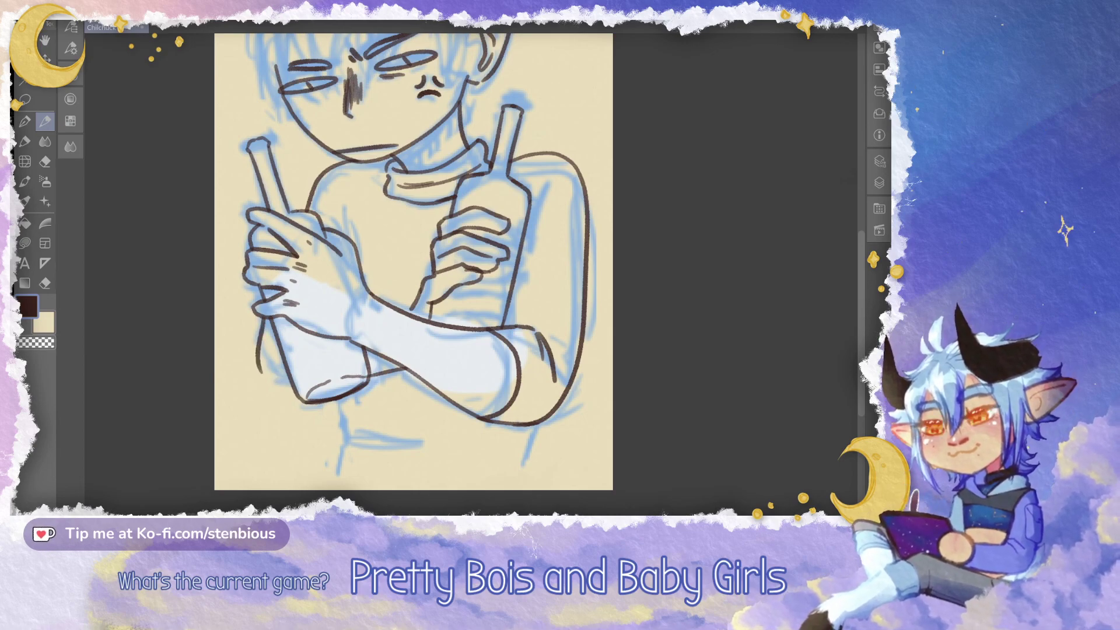
drag(268, 379, 303, 388)
key(e)
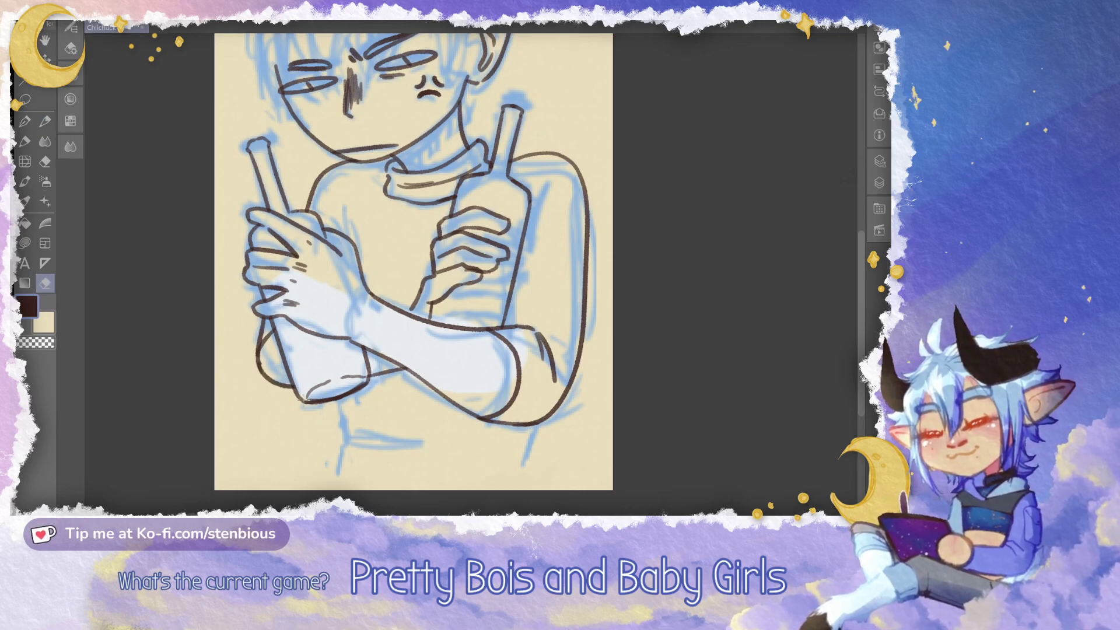
key(p)
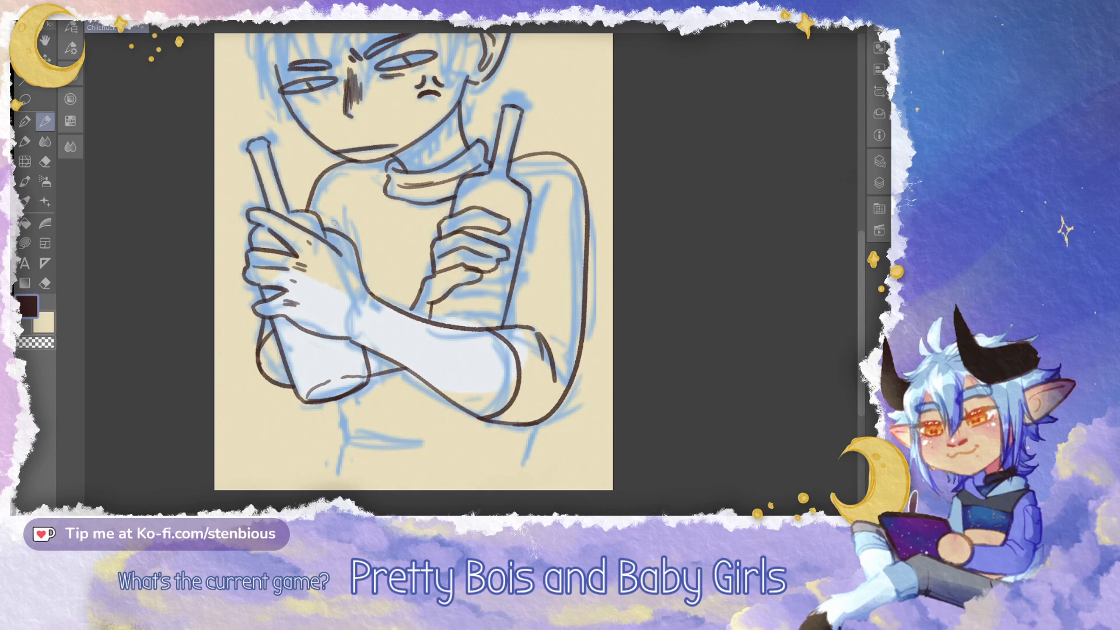
mouse_move(337, 401)
mouse_down()
mouse_move(345, 430)
mouse_move(334, 491)
mouse_up()
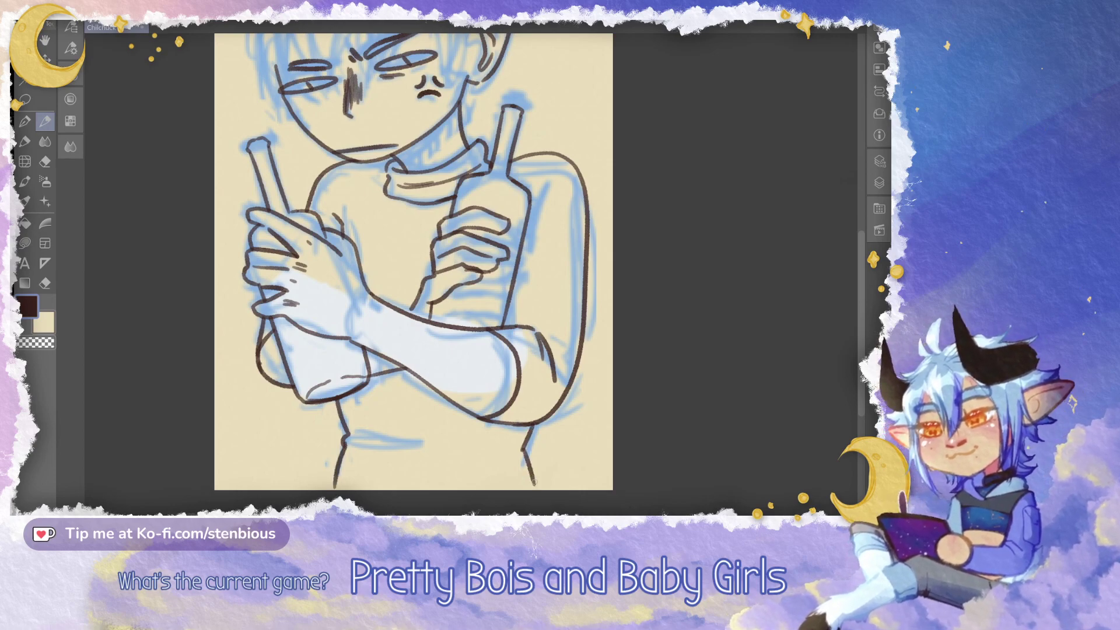
key(ctrl+z)
key(ctrl+z)
drag(344, 443, 335, 488)
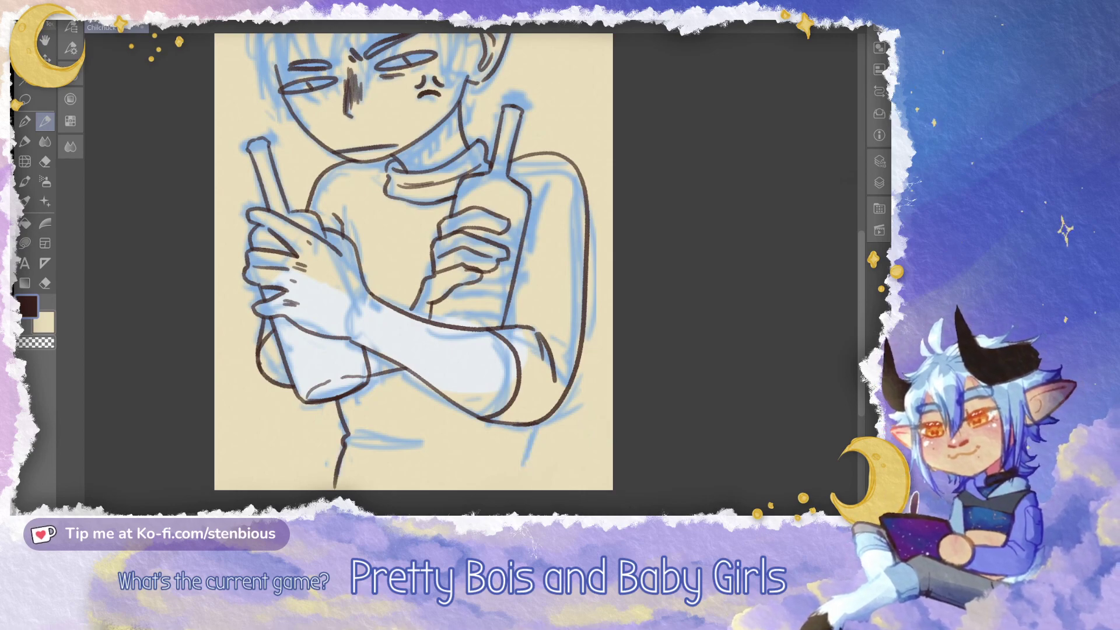
drag(528, 427, 546, 475)
key(ctrl+z)
key(ctrl+z)
key(ctrl+z)
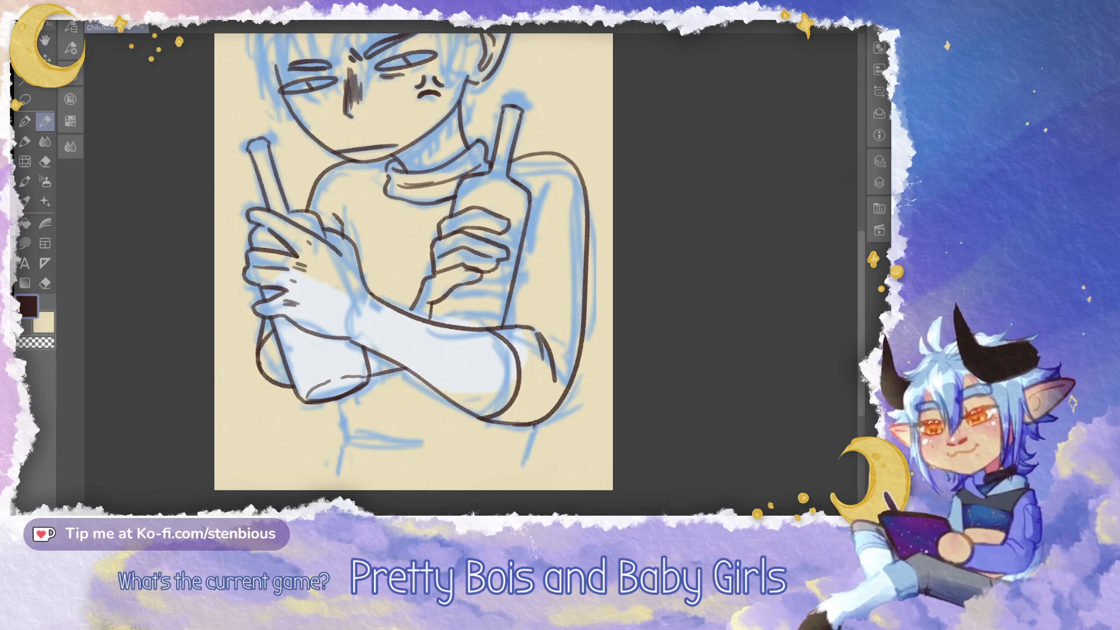
Ink both sides of the lower torso flaring outward below the arms, and add short fold lines across the waist
drag(532, 427, 509, 478)
mouse_move(344, 400)
mouse_down()
mouse_move(343, 423)
mouse_move(309, 475)
mouse_up()
drag(358, 415, 442, 416)
drag(363, 413, 390, 411)
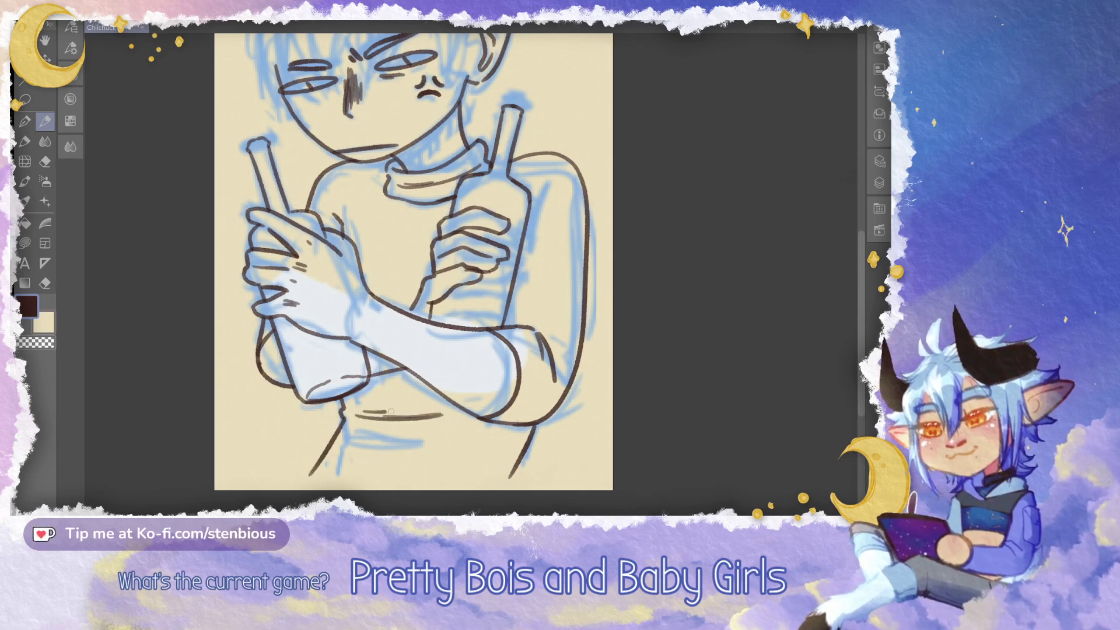
drag(482, 400, 465, 451)
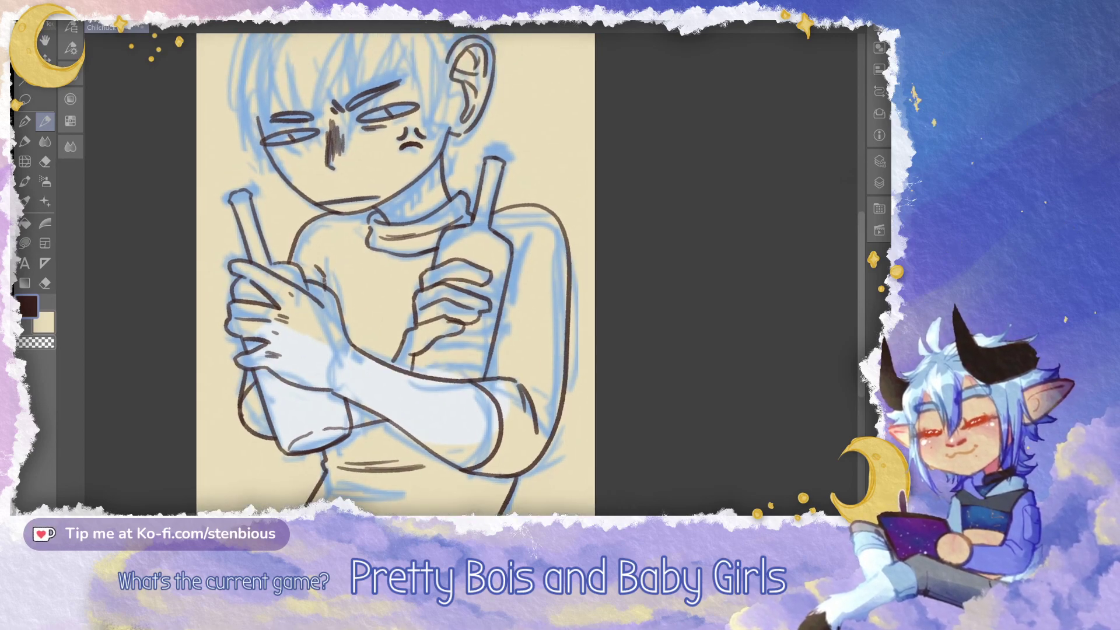
key(e)
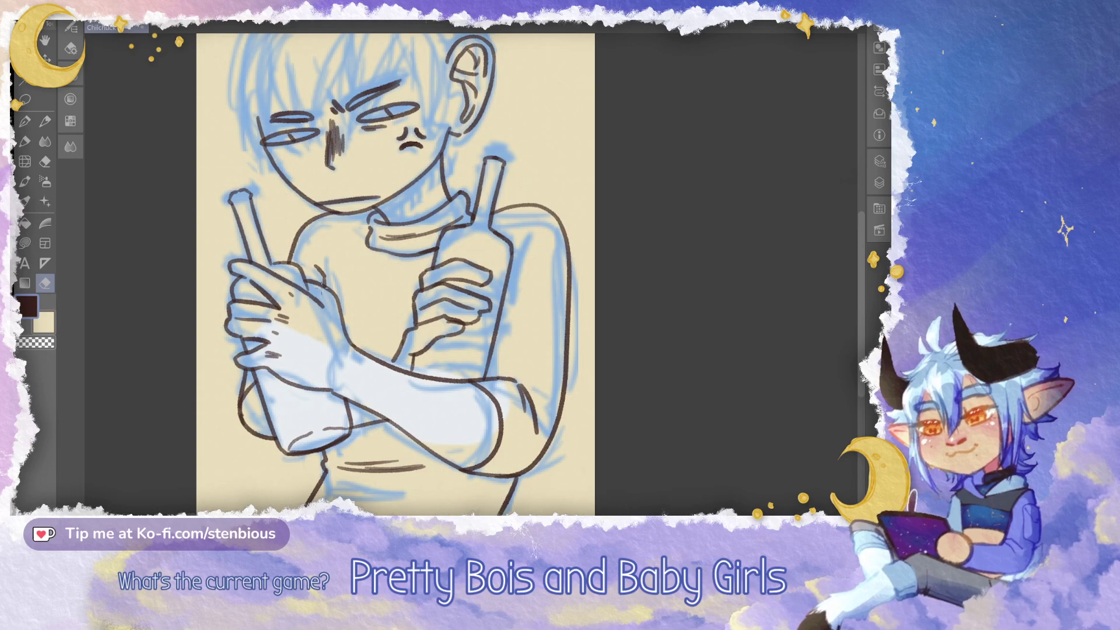
Lower the opacity of Layer 1 and make Layer 8 the active layer for inking
drag(321, 285, 345, 417)
click(879, 183)
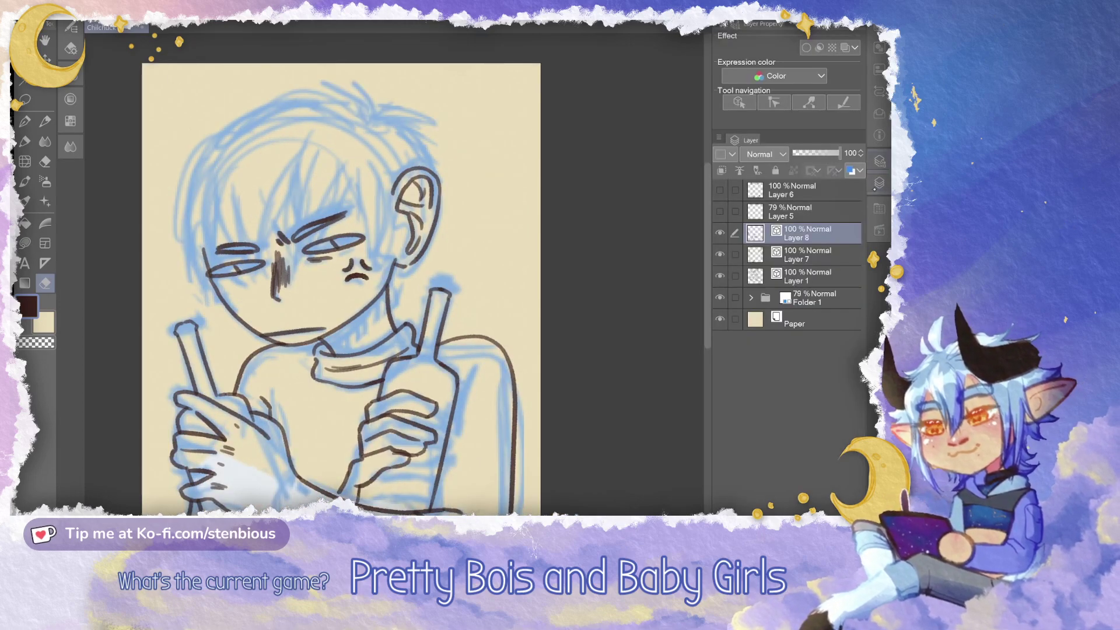
click(877, 181)
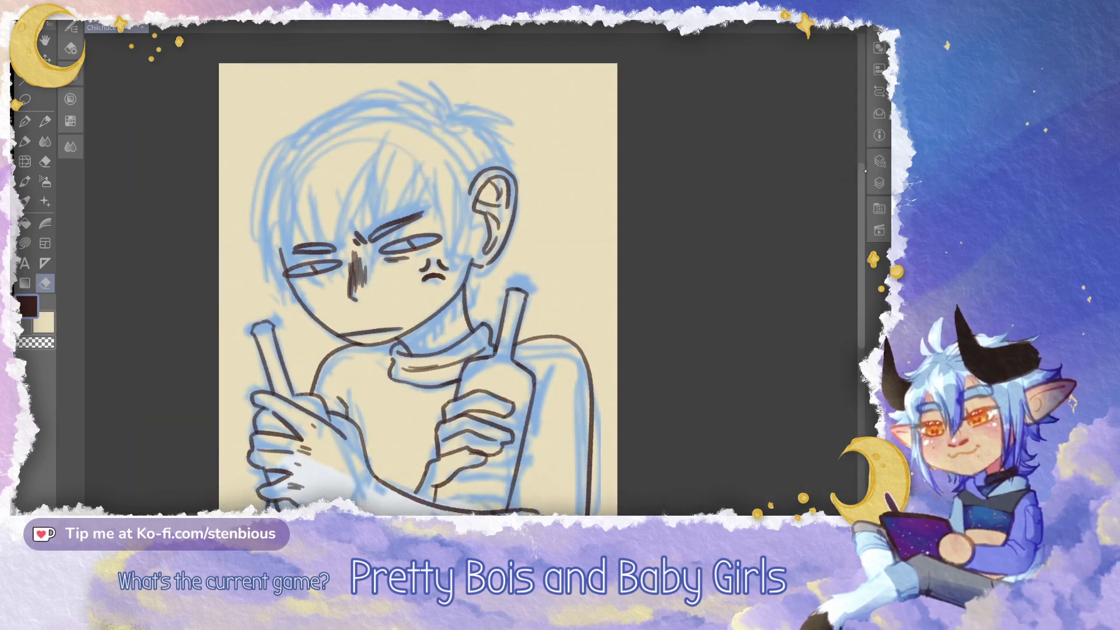
drag(418, 280, 462, 289)
scroll(490, 280, up, 1)
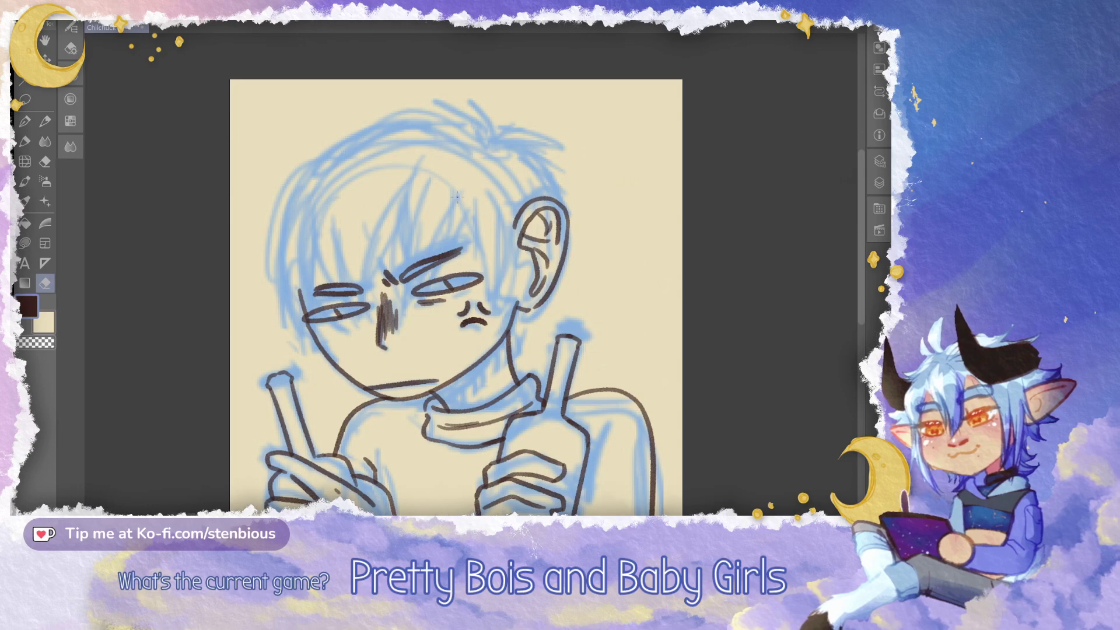
click(46, 121)
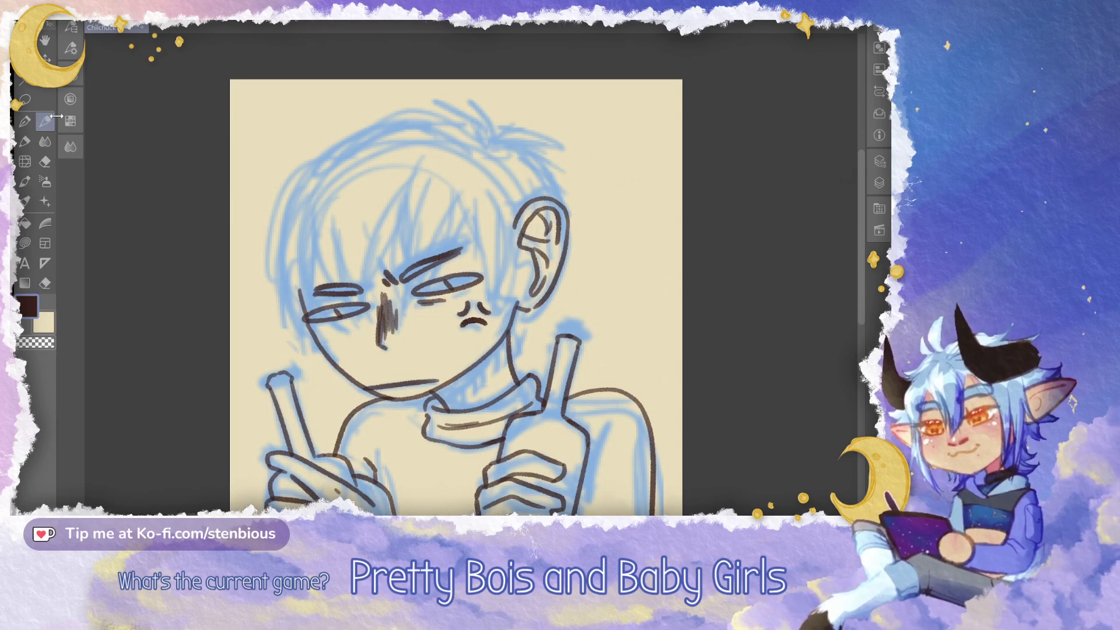
click(878, 183)
click(807, 254)
click(808, 277)
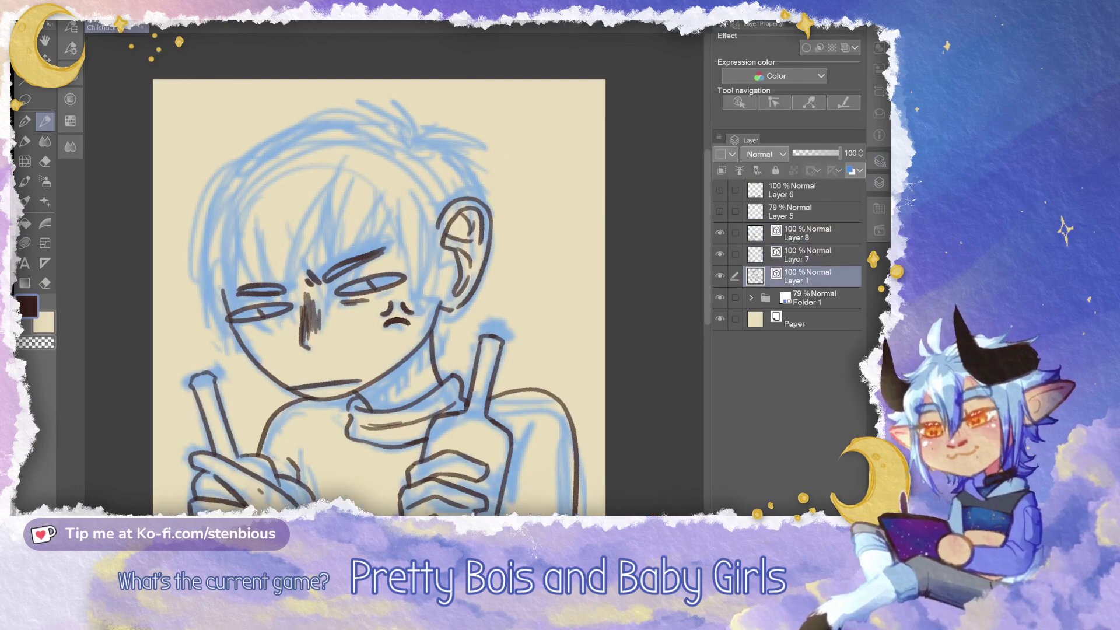
click(816, 152)
click(807, 212)
click(808, 233)
click(880, 161)
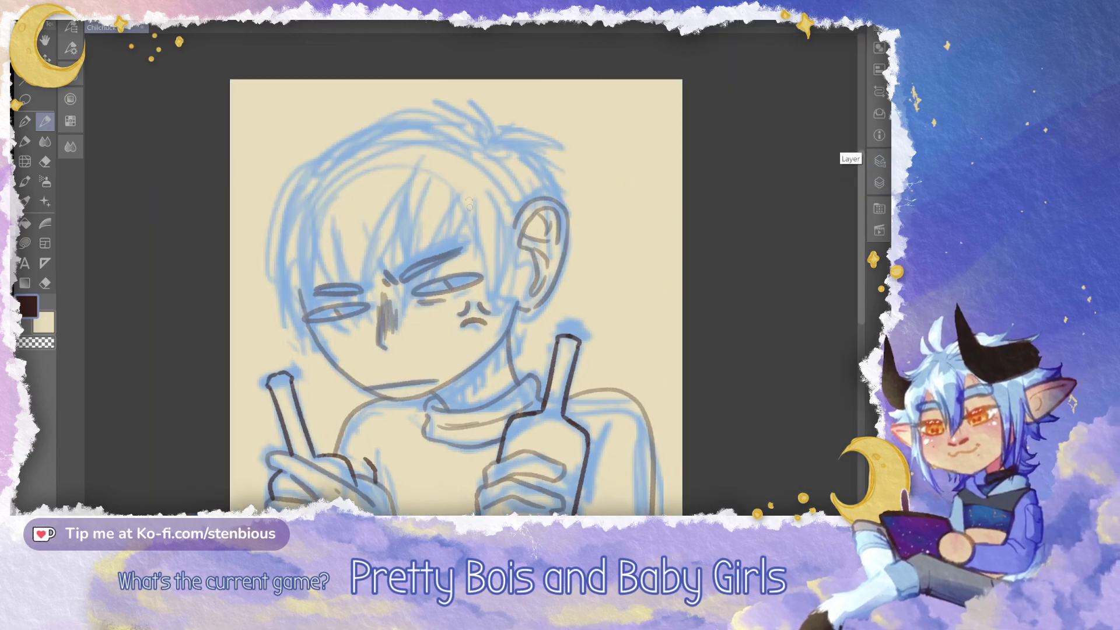
Ink the pair of hair strands hanging just in front of the ear
drag(466, 198, 503, 304)
mouse_move(505, 200)
mouse_down()
mouse_move(509, 296)
mouse_move(514, 230)
mouse_move(516, 260)
mouse_up()
drag(465, 192, 434, 272)
drag(460, 217, 408, 300)
drag(438, 197, 419, 266)
drag(429, 227, 414, 287)
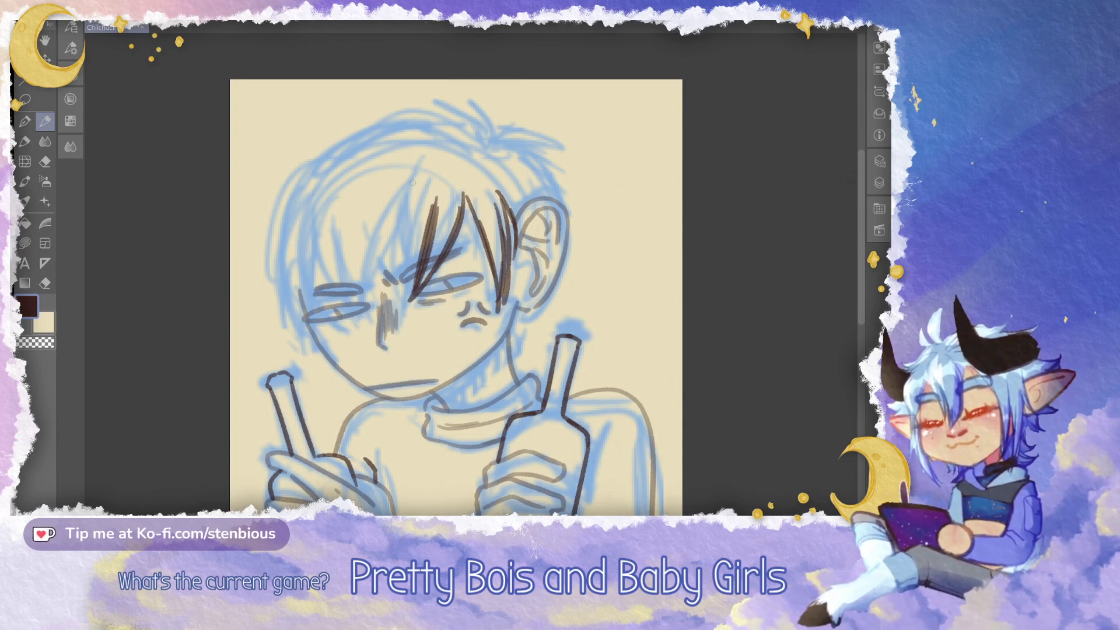
key(ctrl+z)
key(ctrl+z)
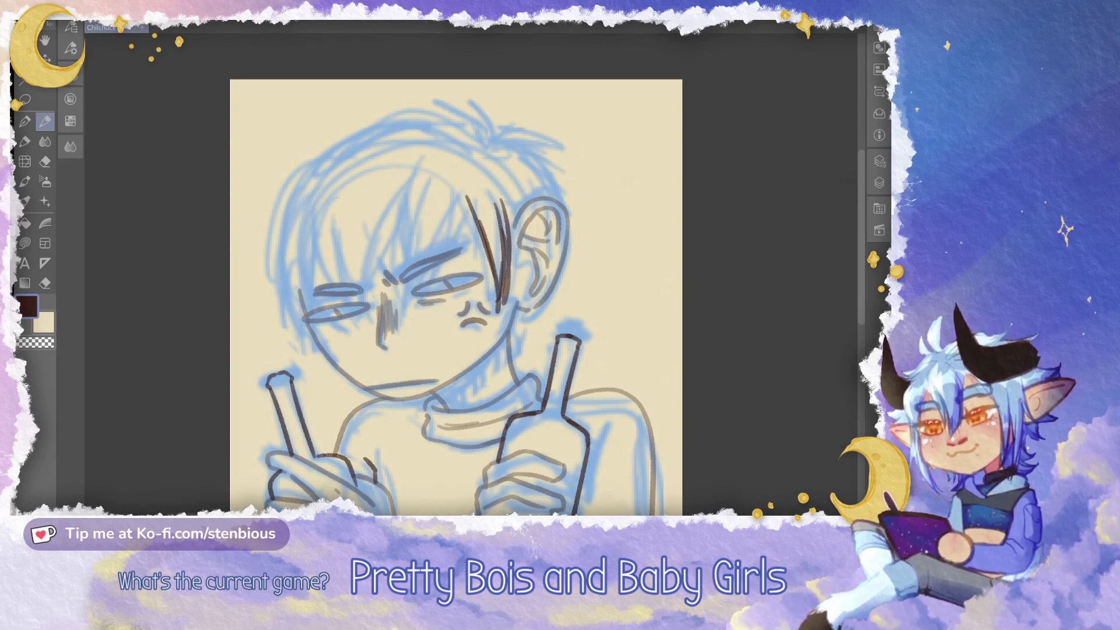
Ink the pointed fringe strands over the eyebrow nearest the ear and across the middle of the forehead
mouse_move(465, 192)
mouse_down()
mouse_move(455, 253)
mouse_move(418, 289)
mouse_up()
mouse_move(431, 219)
mouse_down()
mouse_move(417, 288)
mouse_move(434, 189)
mouse_move(415, 285)
mouse_up()
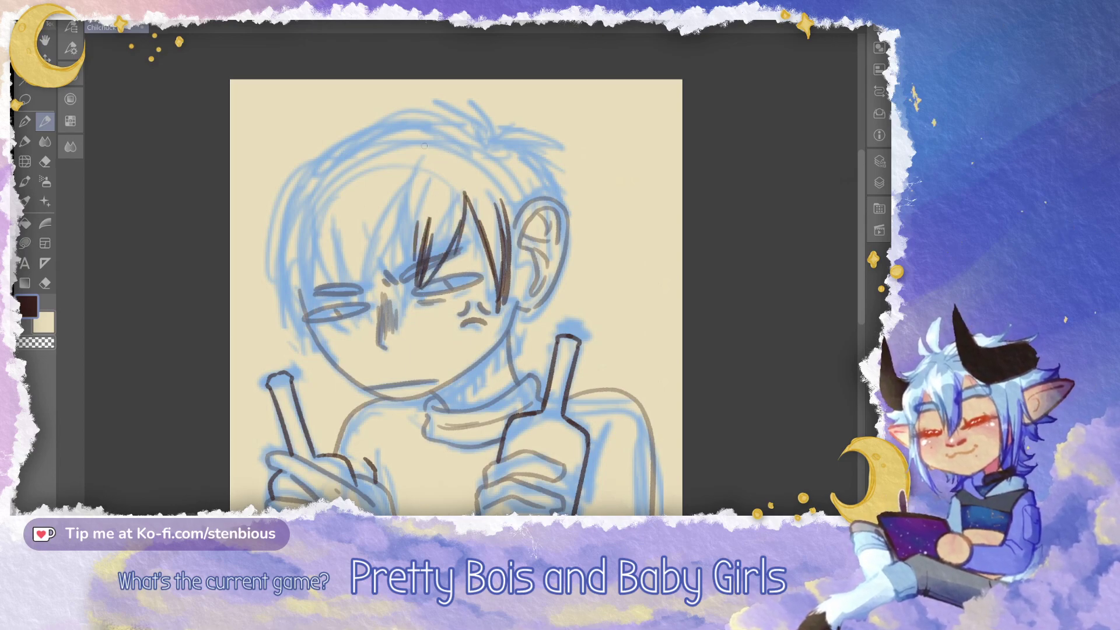
key(ctrl+z)
key(ctrl+z)
drag(425, 247, 420, 280)
drag(422, 218, 398, 290)
drag(419, 239, 382, 295)
drag(392, 196, 376, 288)
drag(380, 221, 371, 289)
Ink the long lock curving from the crown to between the eyes, and the strands over the far eye
mouse_move(394, 145)
mouse_down()
mouse_move(336, 211)
mouse_move(330, 254)
mouse_up()
drag(342, 195, 367, 294)
drag(330, 240, 381, 305)
drag(376, 235, 378, 271)
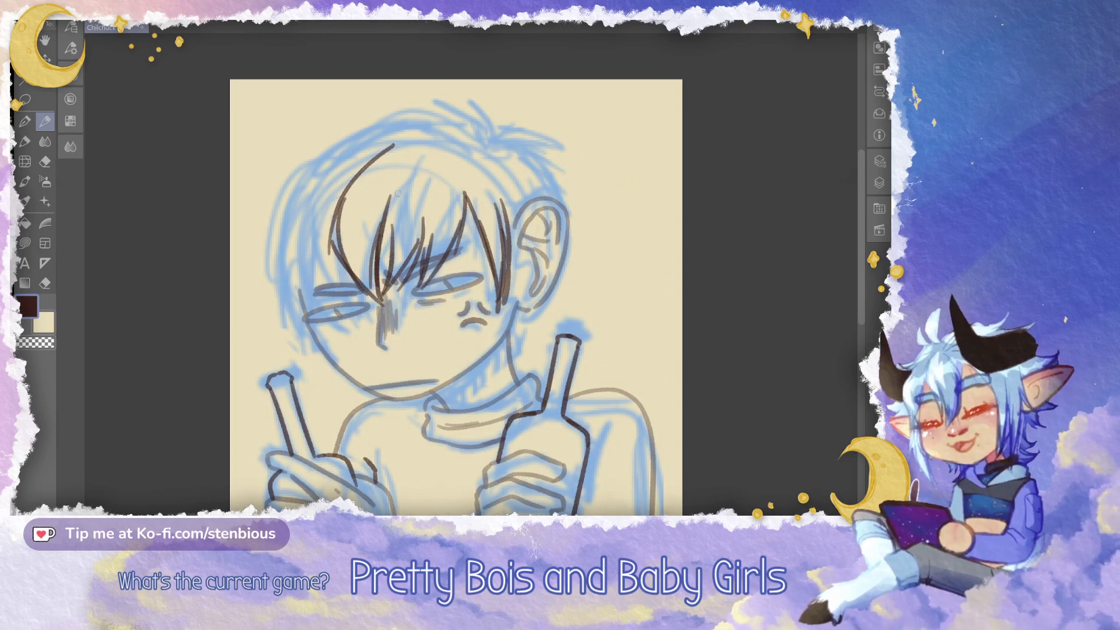
mouse_move(329, 245)
mouse_down()
mouse_move(314, 309)
mouse_move(319, 258)
mouse_move(308, 273)
mouse_move(304, 341)
mouse_up()
drag(280, 267, 309, 335)
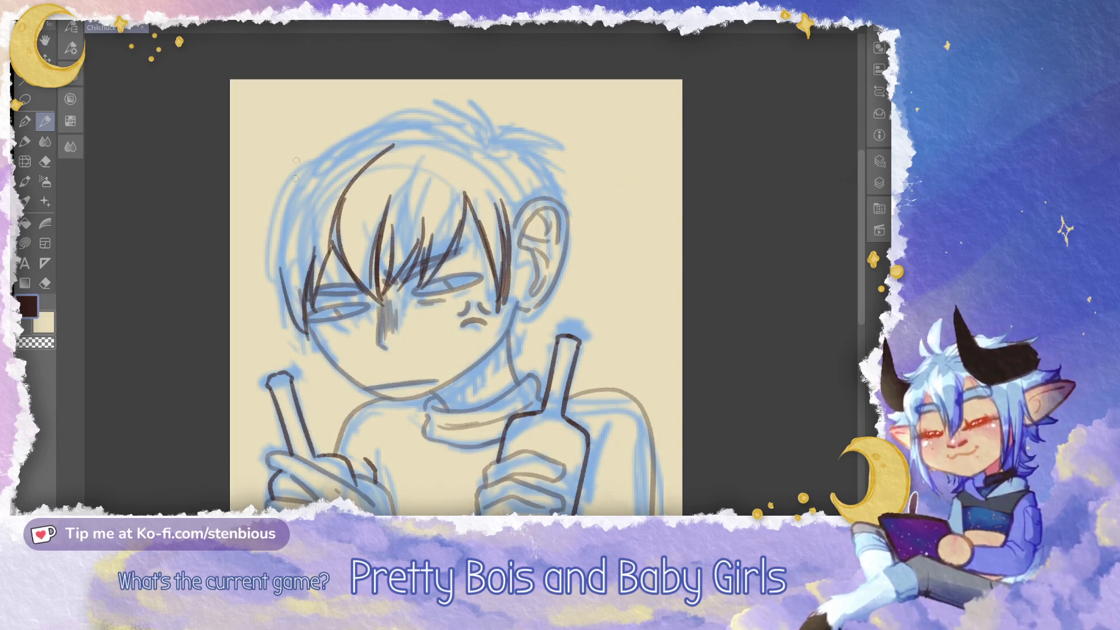
key(ctrl+z)
Ink the outer hair contour from the crown down to the far temple and erase the excess line along its edge
mouse_move(480, 140)
mouse_down()
mouse_move(431, 102)
mouse_move(475, 137)
mouse_move(350, 121)
mouse_move(296, 192)
mouse_up()
drag(343, 142, 281, 218)
drag(314, 173, 284, 319)
mouse_move(278, 252)
mouse_down()
mouse_move(312, 338)
mouse_move(273, 213)
mouse_up()
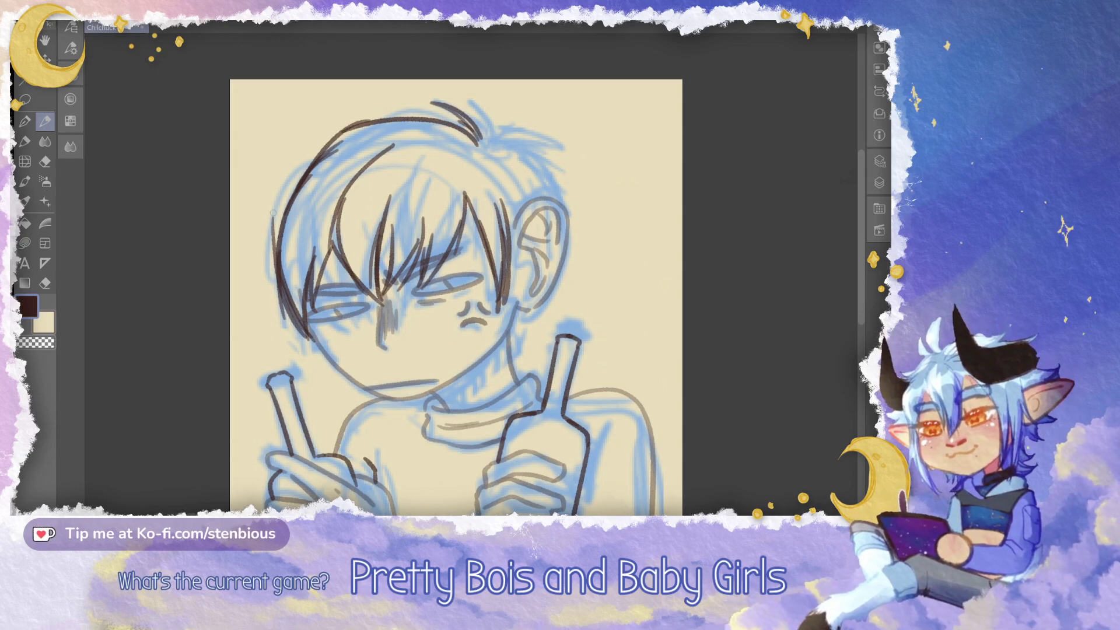
key(e)
drag(274, 218, 276, 278)
Ink the tuft at the crown and the back of the hair down to the ear, reinforcing the top contour
key(p)
mouse_move(477, 105)
mouse_down()
mouse_move(494, 133)
mouse_move(523, 137)
mouse_move(492, 142)
mouse_move(549, 166)
mouse_move(527, 147)
mouse_move(572, 202)
mouse_move(563, 232)
mouse_up()
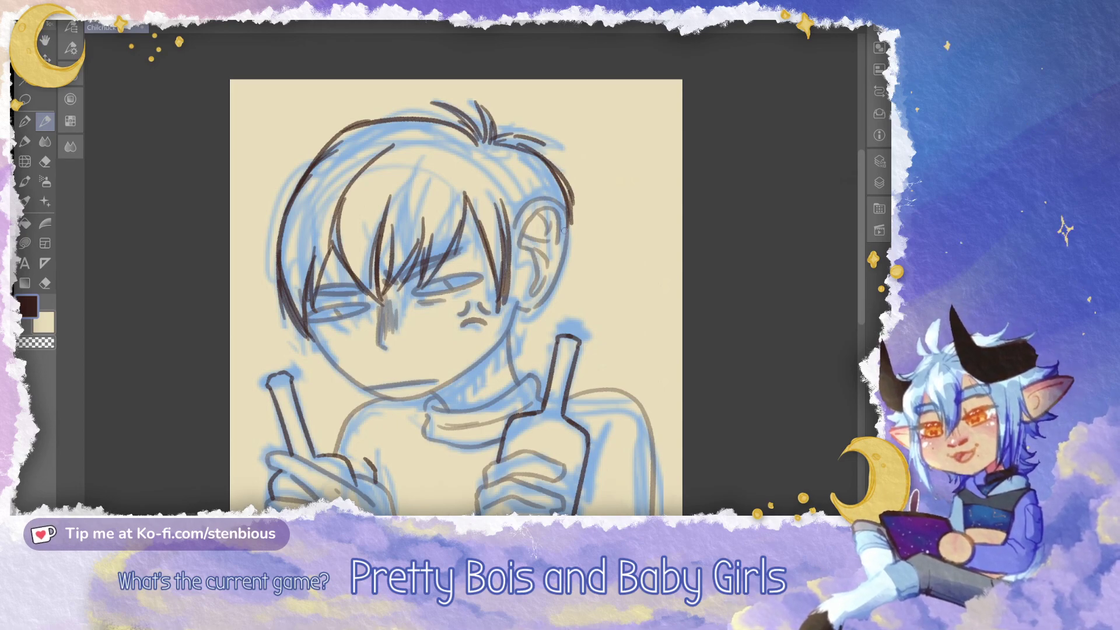
drag(451, 108, 380, 111)
key(ctrl+z)
mouse_move(480, 144)
mouse_down()
mouse_move(424, 114)
mouse_move(367, 123)
mouse_up()
drag(370, 121, 452, 118)
mouse_move(514, 178)
mouse_down()
mouse_move(533, 215)
mouse_move(547, 214)
mouse_move(539, 183)
mouse_up()
drag(530, 175, 571, 238)
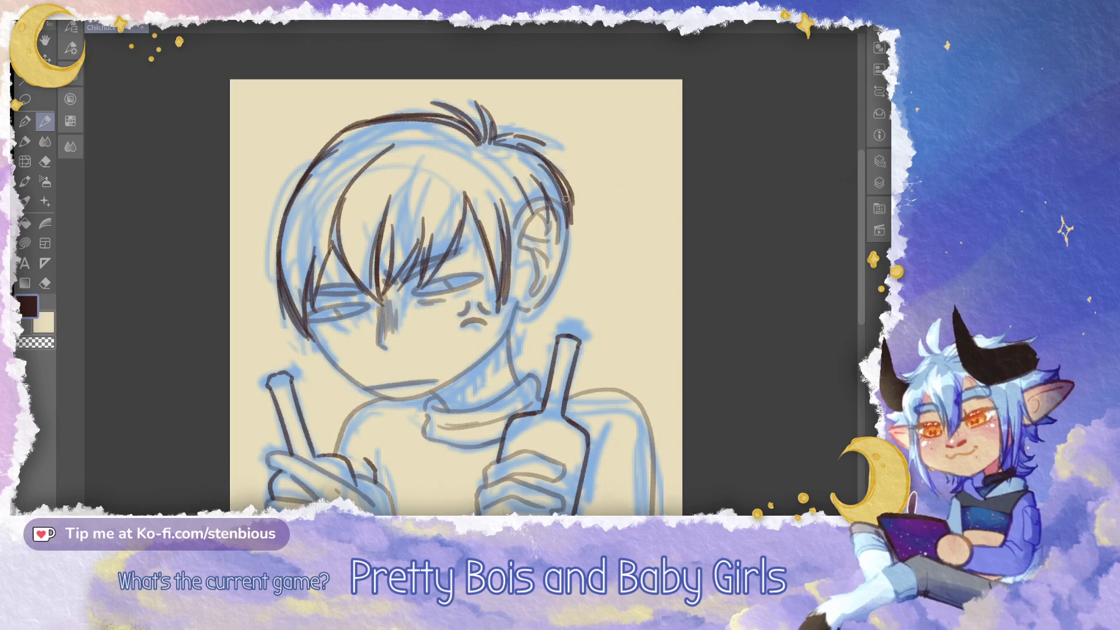
Lasso the head line art and mesh-warp it to raise the crown and push the forehead hair slightly outward
key(m)
mouse_move(555, 95)
mouse_down()
mouse_move(402, 77)
mouse_move(472, 348)
mouse_move(561, 117)
mouse_up()
click(527, 382)
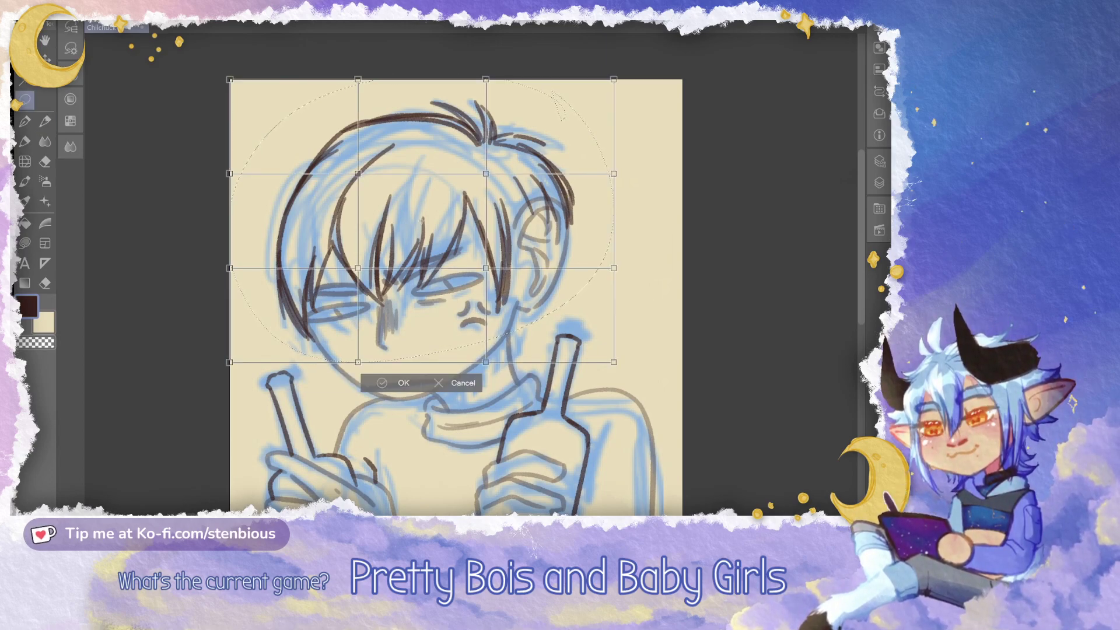
drag(485, 79, 476, 54)
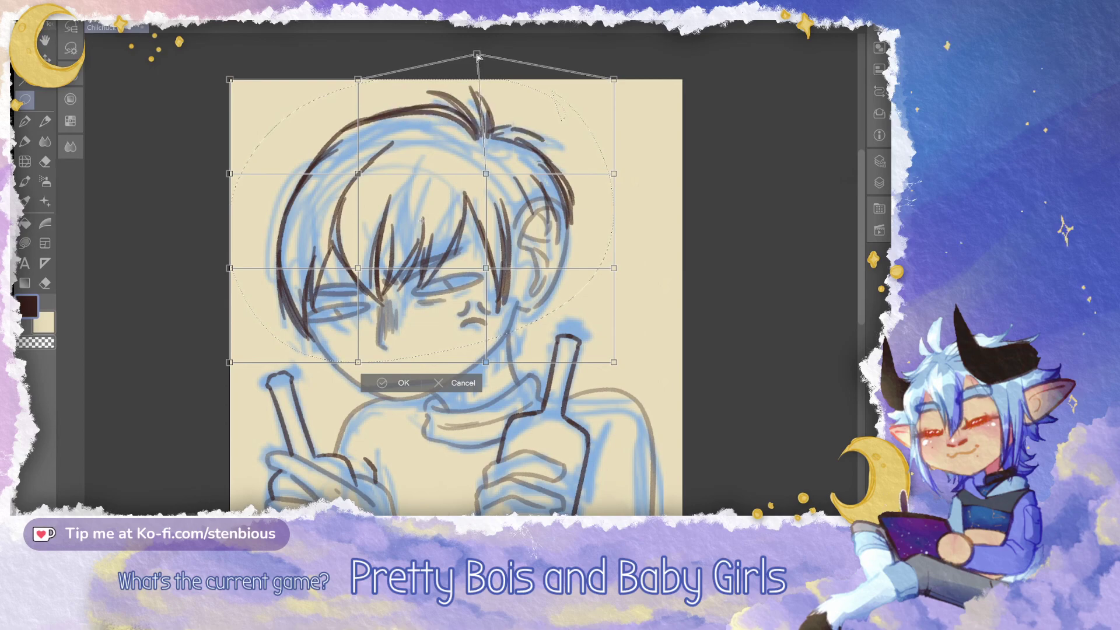
drag(358, 78, 339, 70)
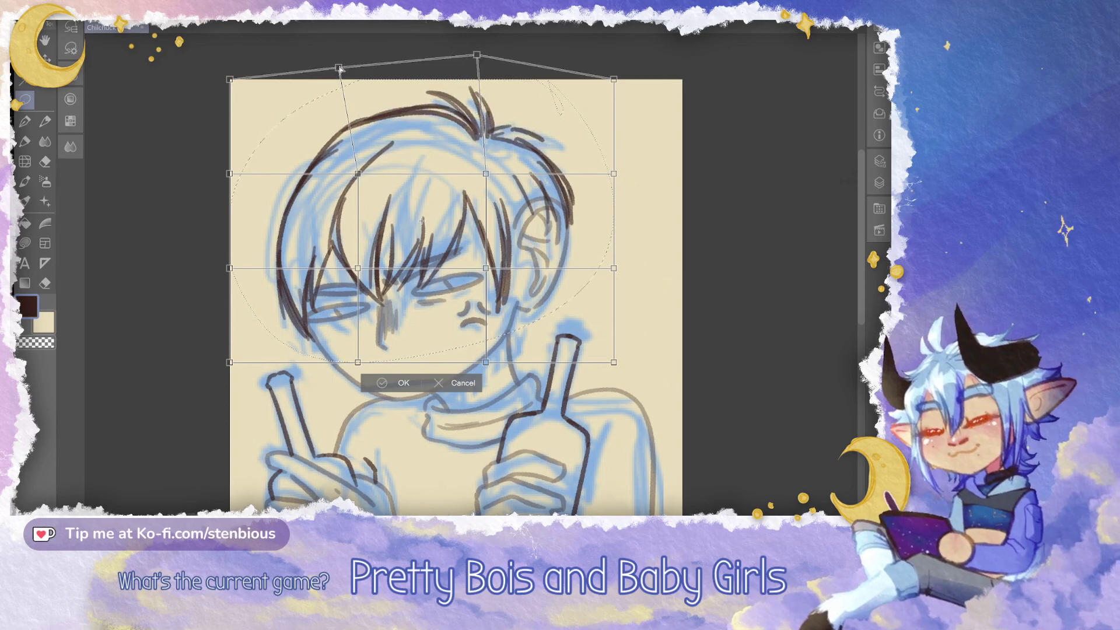
drag(358, 173, 339, 173)
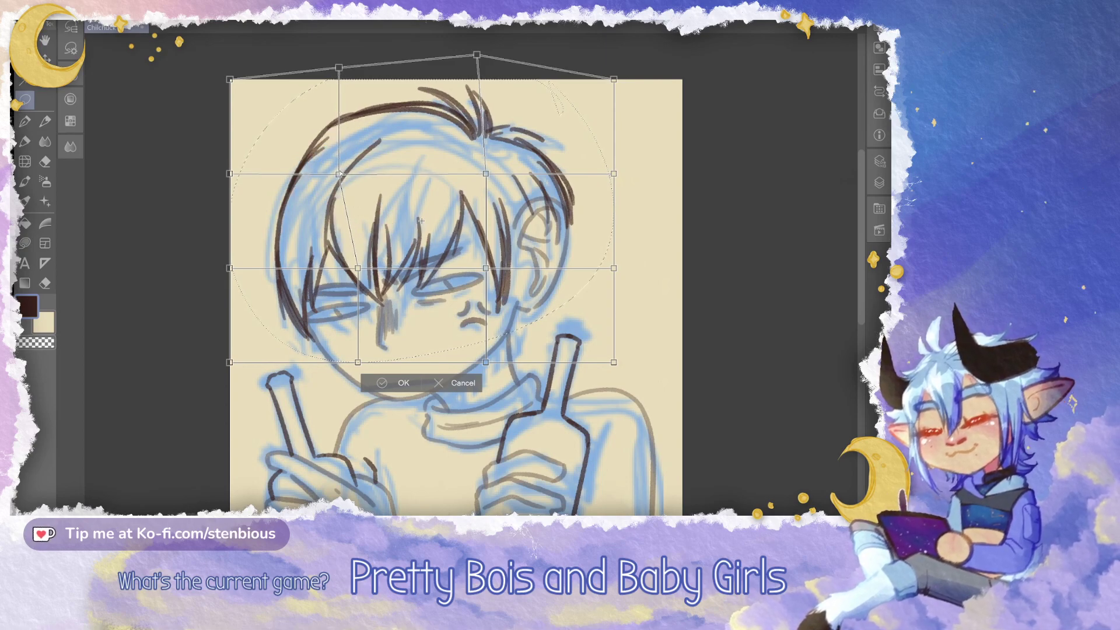
key(Return)
Ink short strands beneath the crown tuft where the hair parts
key(p)
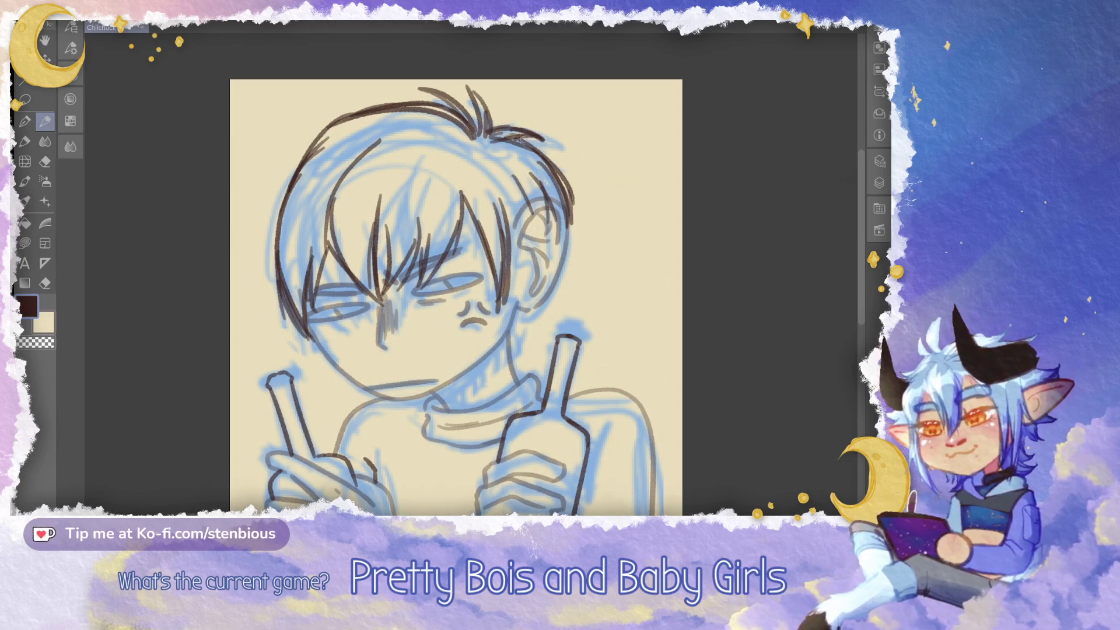
drag(480, 146, 435, 129)
mouse_move(447, 134)
mouse_down()
mouse_move(474, 146)
mouse_move(457, 156)
mouse_up()
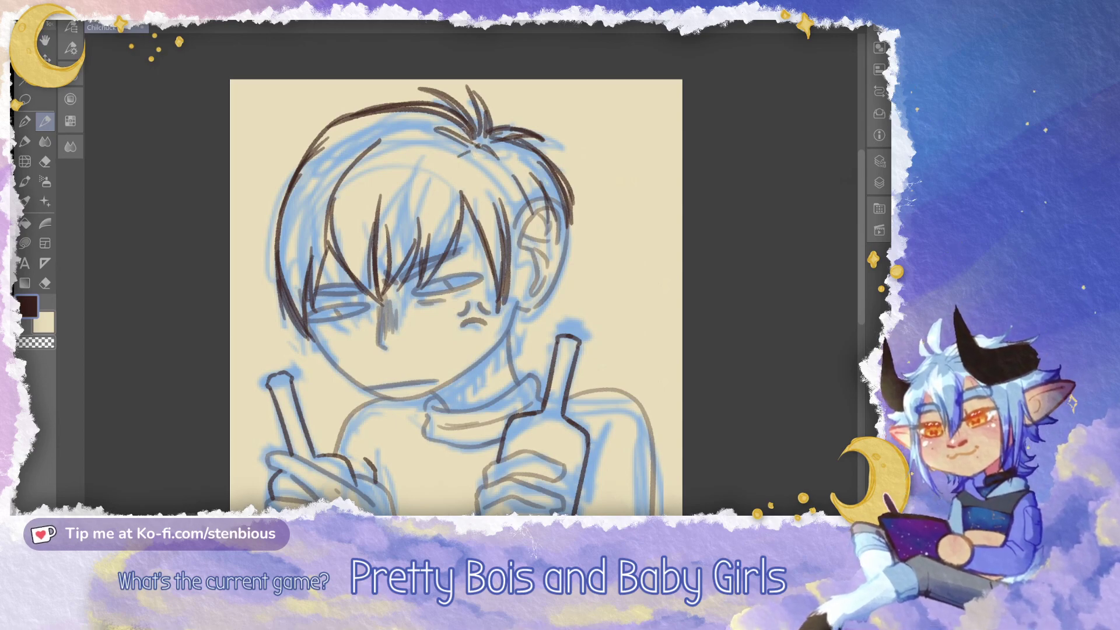
key(e)
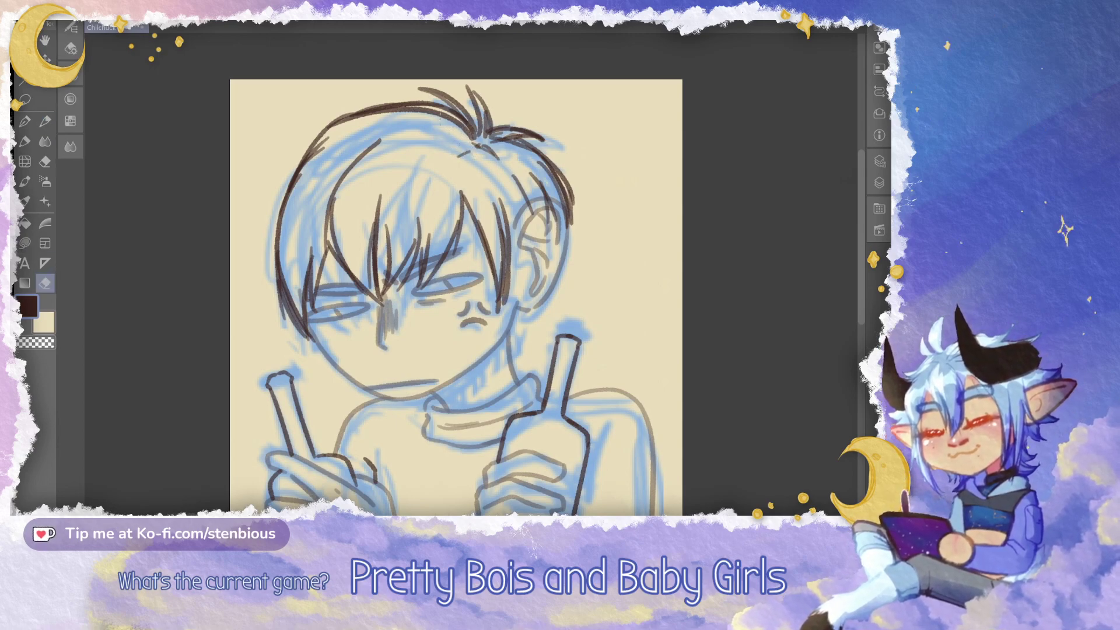
click(45, 121)
Ink the hair at the nape, from behind the ear down along the neck
scroll(515, 175, down, 4)
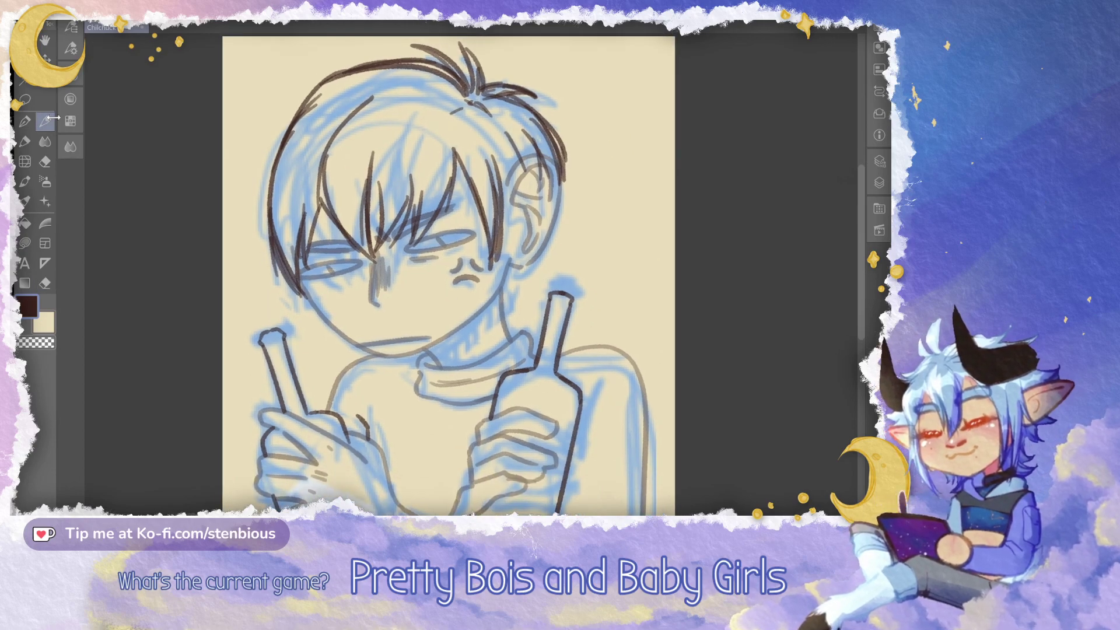
scroll(525, 210, up, 5)
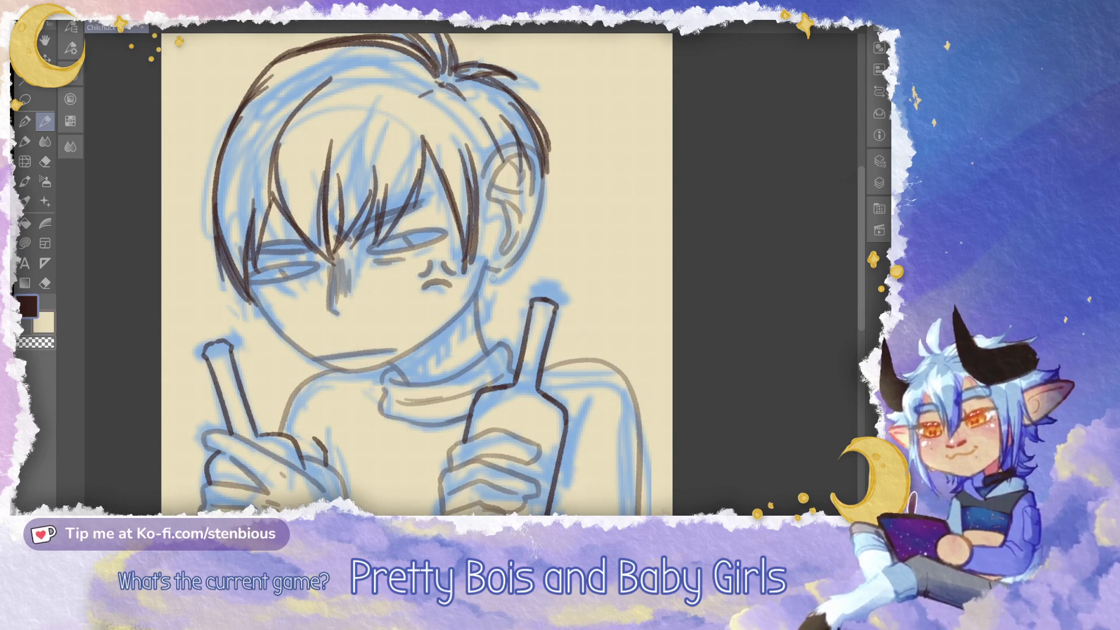
drag(493, 272, 475, 315)
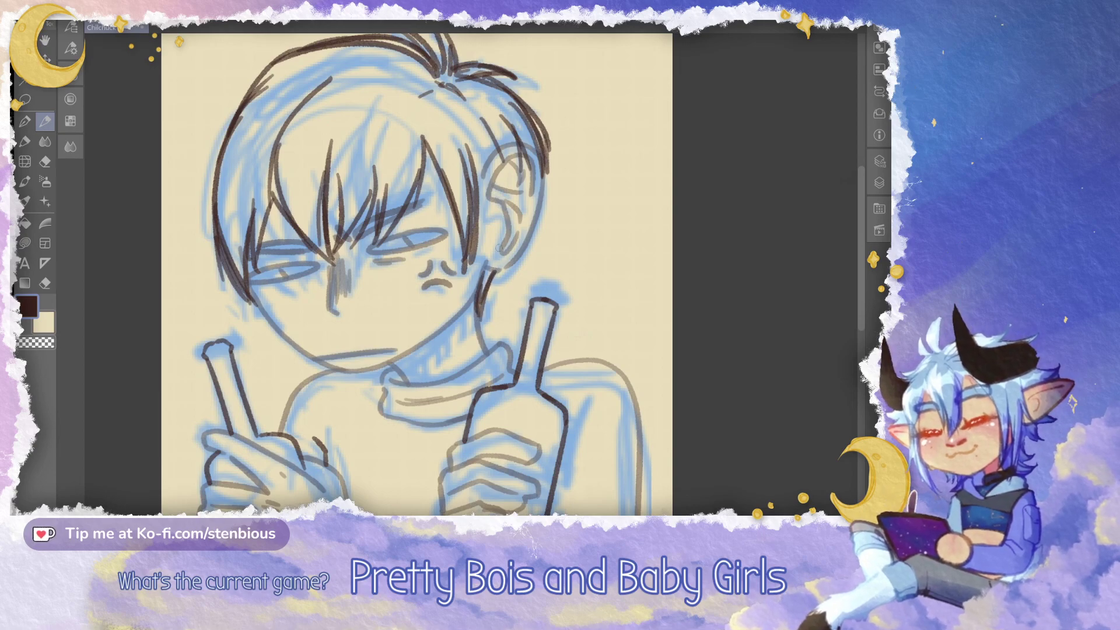
drag(499, 248, 471, 186)
scroll(546, 300, down, 2)
scroll(553, 296, down, 1)
drag(553, 295, 512, 271)
Hide the blue sketch folder and set Layer 1's opacity to 100%
click(873, 160)
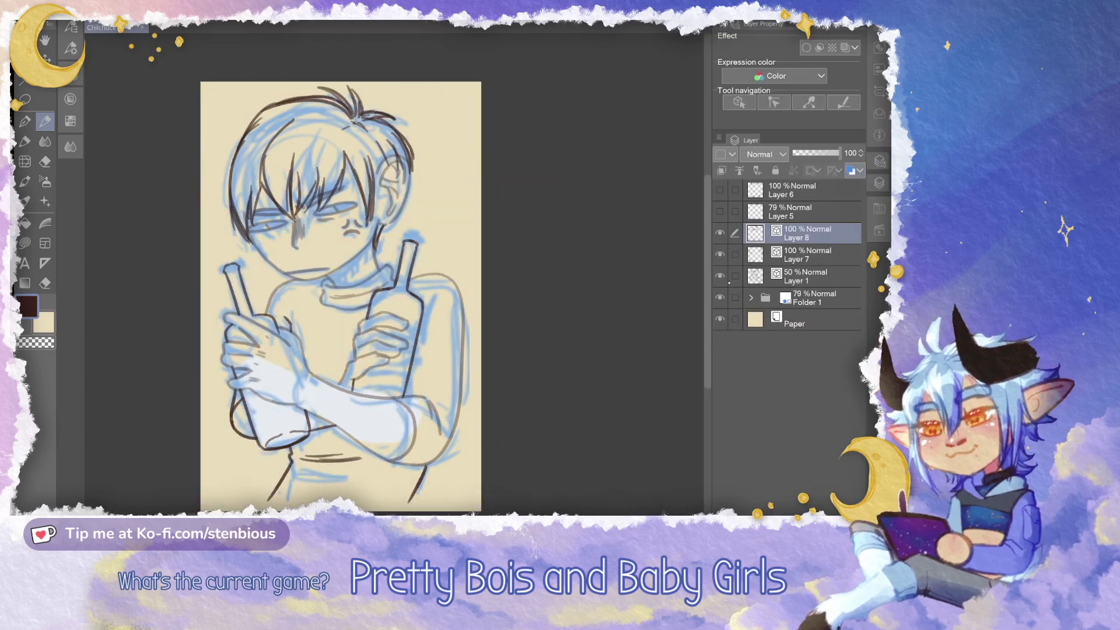
click(720, 297)
click(790, 277)
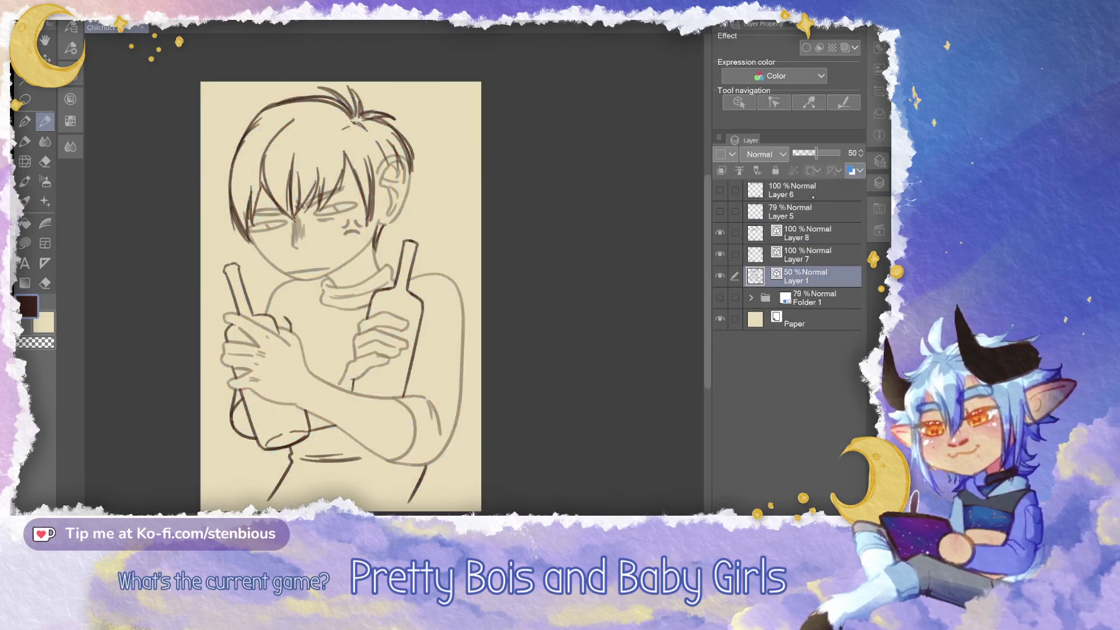
drag(816, 153, 855, 149)
key(ctrl+plus)
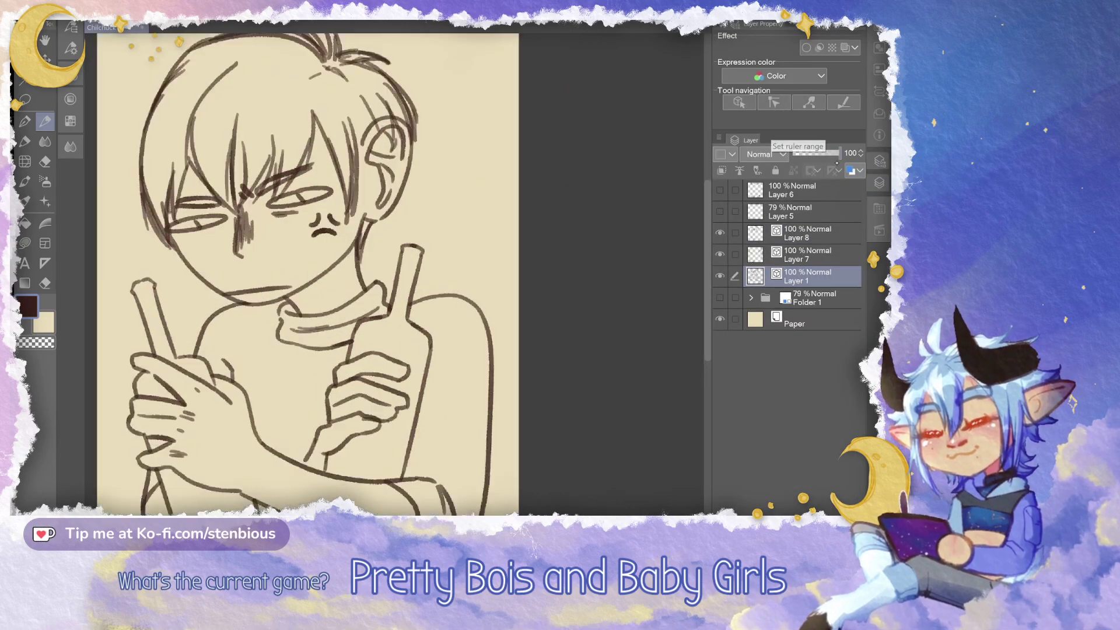
Erase the hair lines on Layer 8 that cross the inside of the ear
click(807, 233)
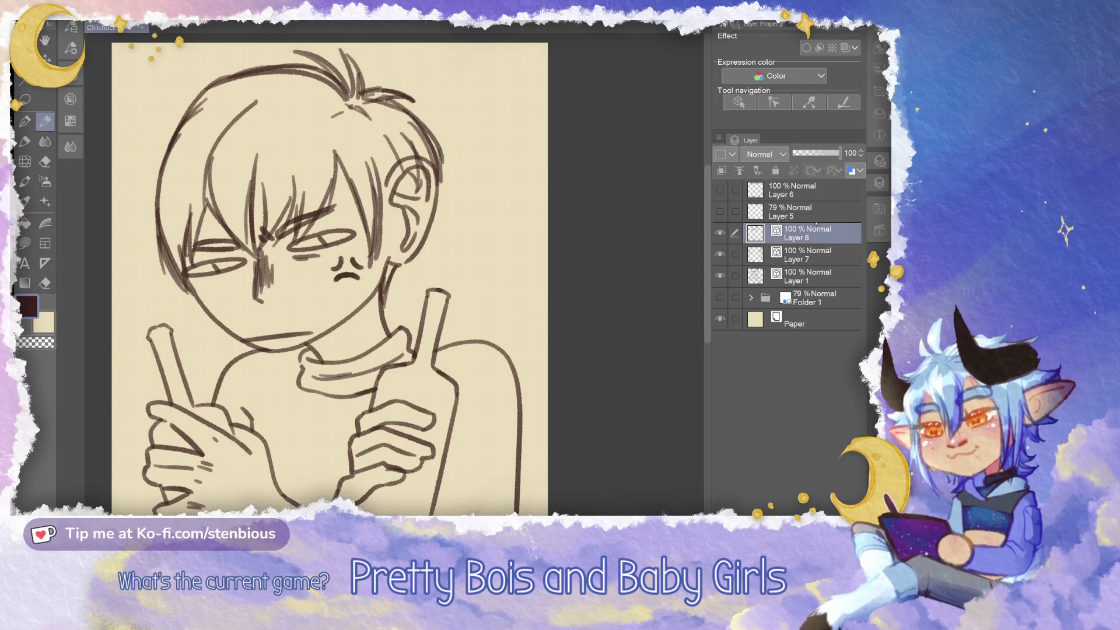
click(45, 283)
key(e)
mouse_move(418, 170)
mouse_down()
mouse_move(409, 187)
mouse_move(421, 169)
mouse_up()
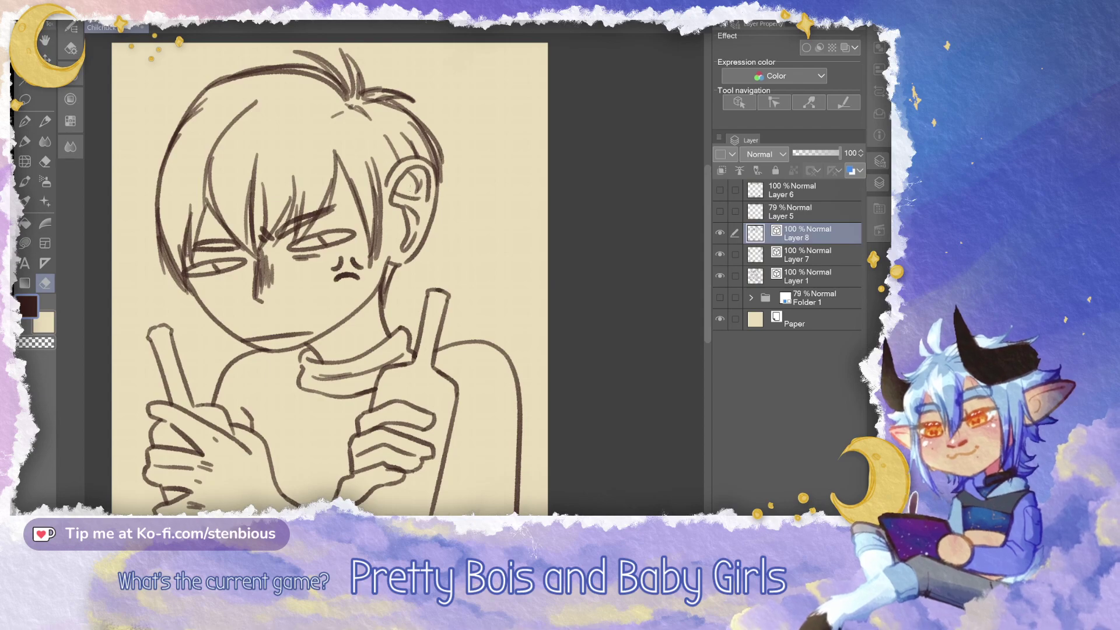
mouse_move(411, 220)
mouse_down()
mouse_move(481, 202)
mouse_move(439, 216)
mouse_up()
scroll(481, 233, down, 2)
scroll(381, 285, down, 3)
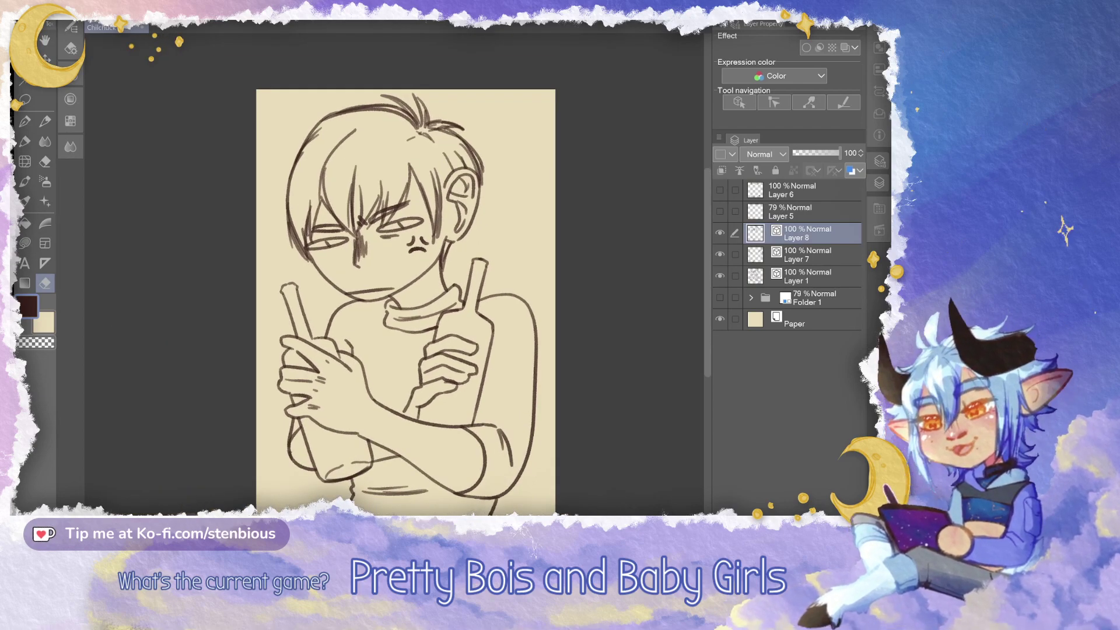
Erase and redraw the tip of the uppermost finger gripping the bottle neck on Layer 1
click(807, 275)
scroll(323, 317, up, 3)
drag(322, 318, 338, 274)
click(50, 122)
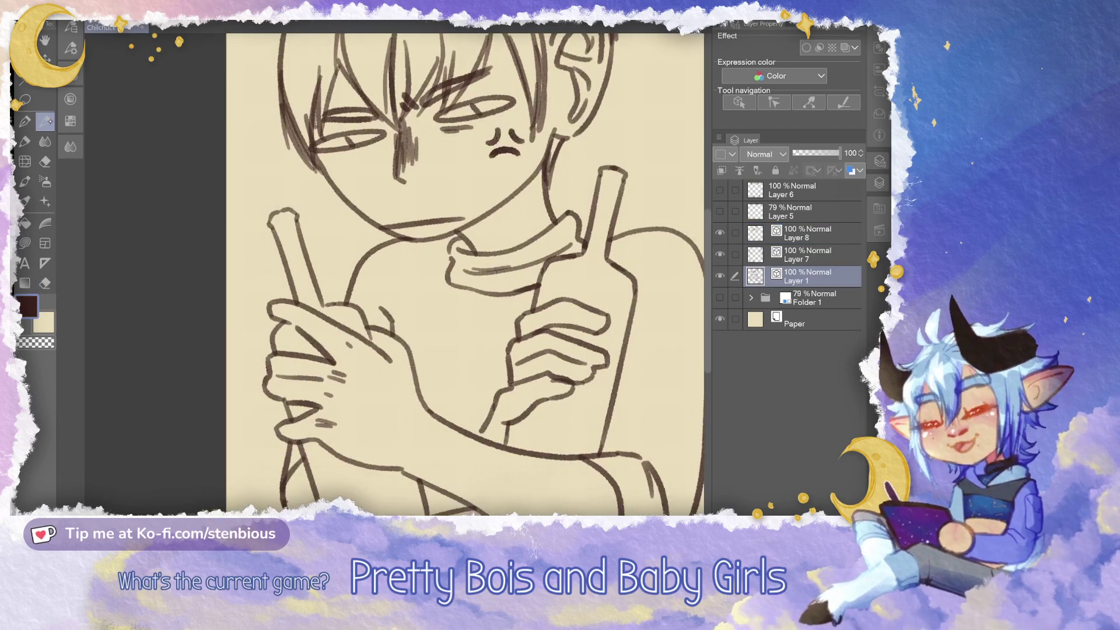
click(46, 285)
drag(280, 307, 280, 294)
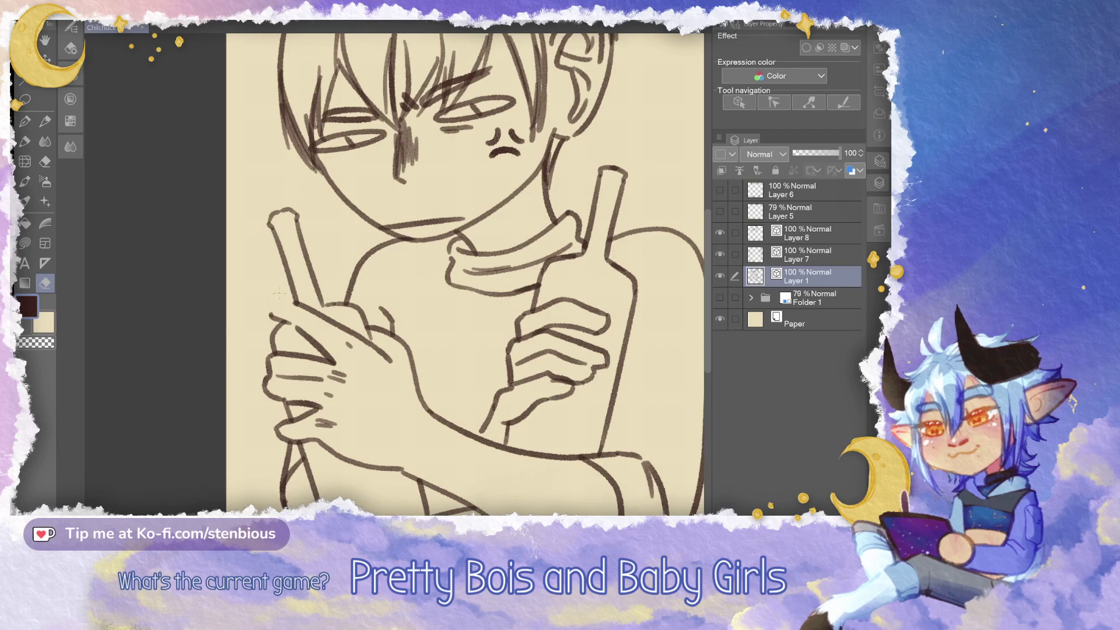
key(p)
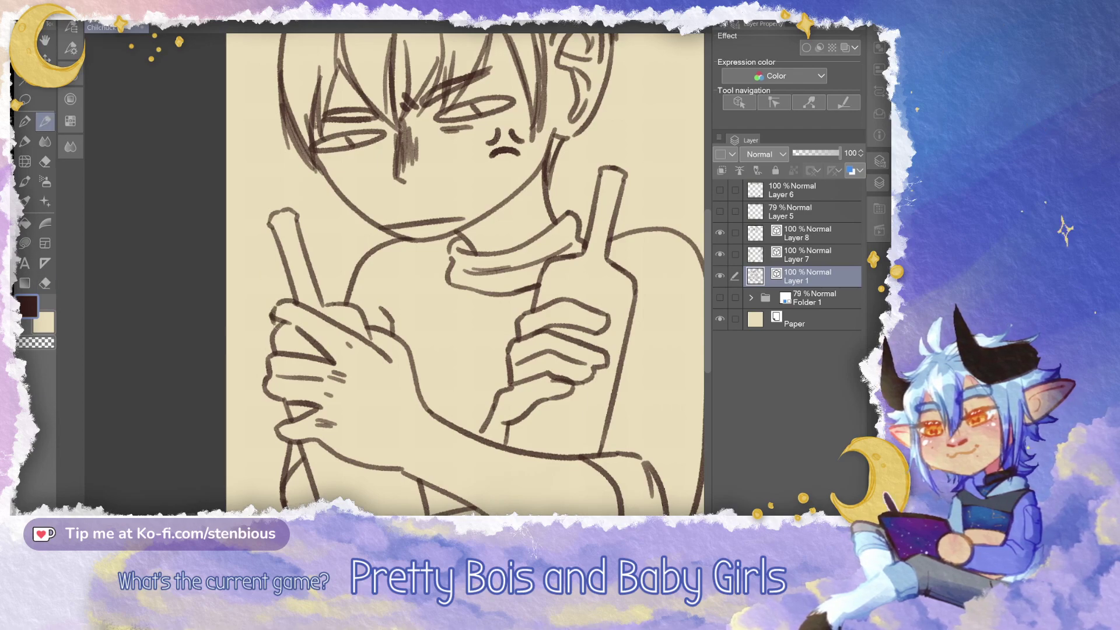
scroll(287, 299, down, 5)
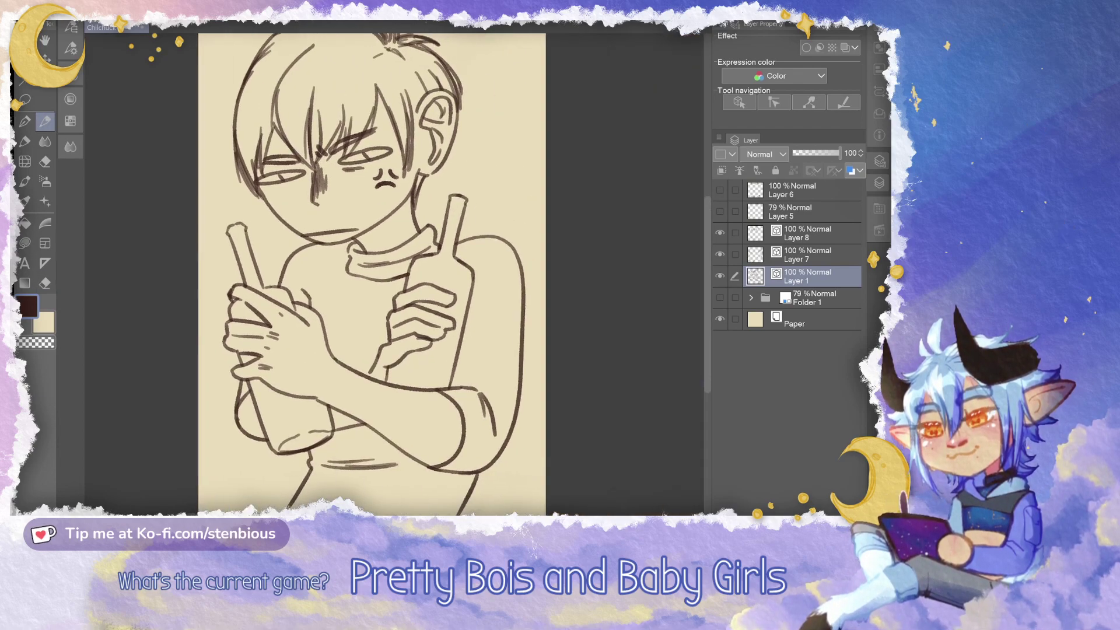
drag(287, 299, 304, 317)
Show the background sketches on Layer 6 and Layer 5, and select Layer 5
click(720, 190)
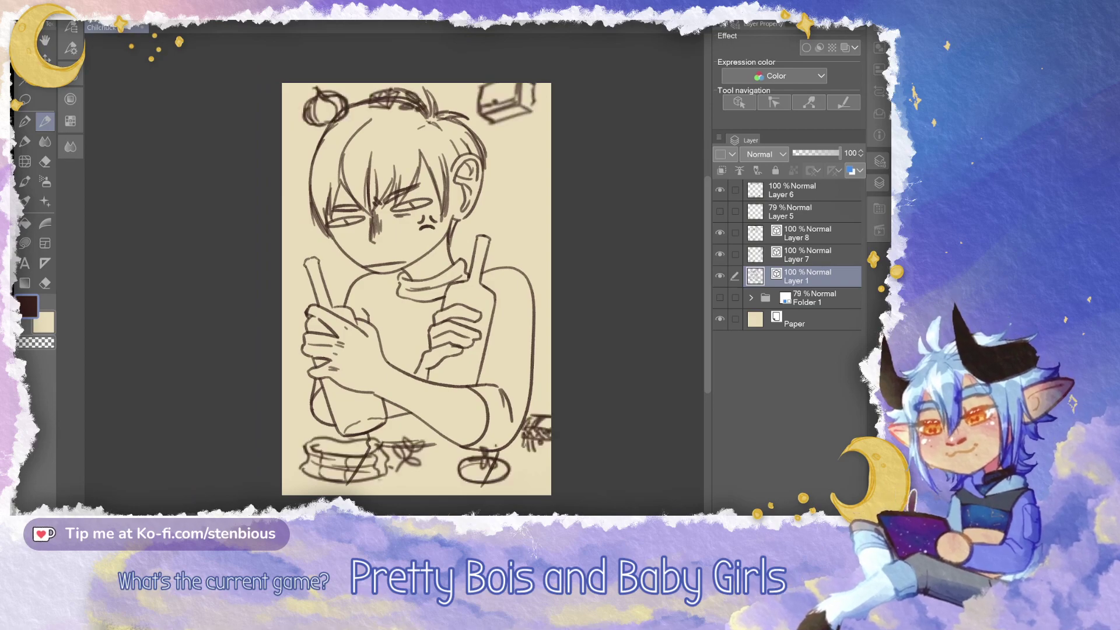
click(719, 211)
click(810, 212)
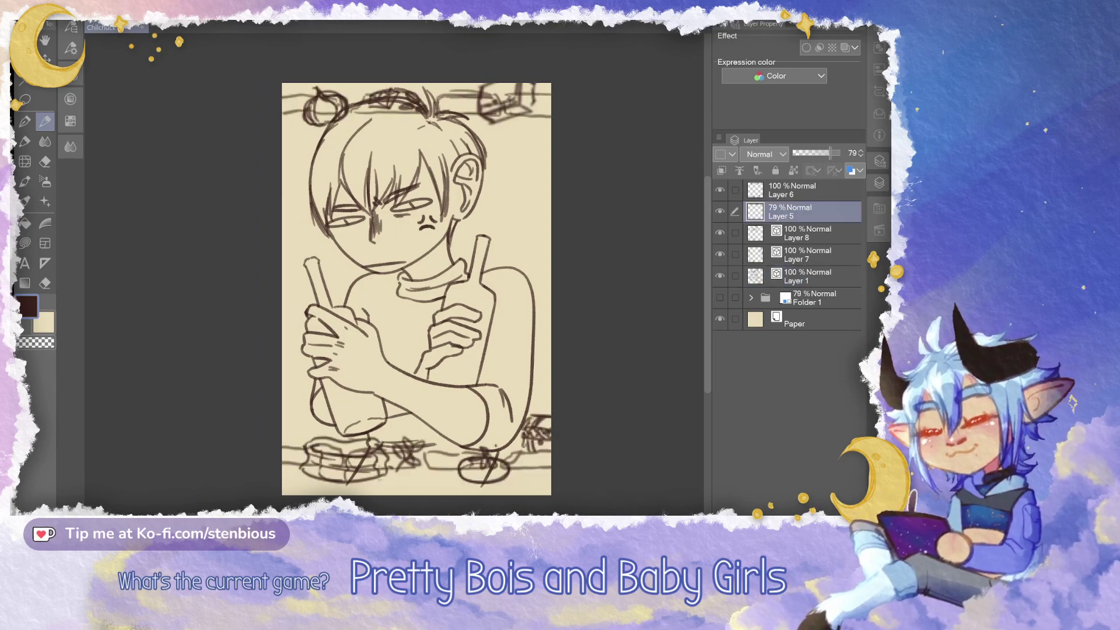
Group Layers 8, 7 and 1 into a folder and scale the character line art down slightly
click(810, 233)
shift+click(811, 276)
right_click(811, 274)
click(818, 299)
click(751, 233)
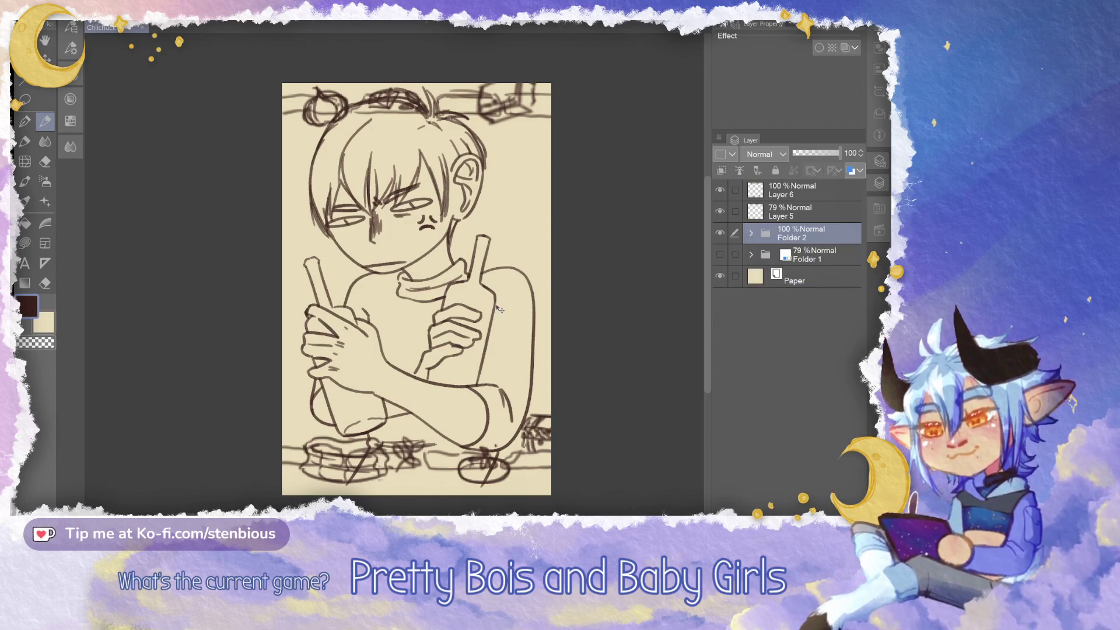
key(ctrl+t)
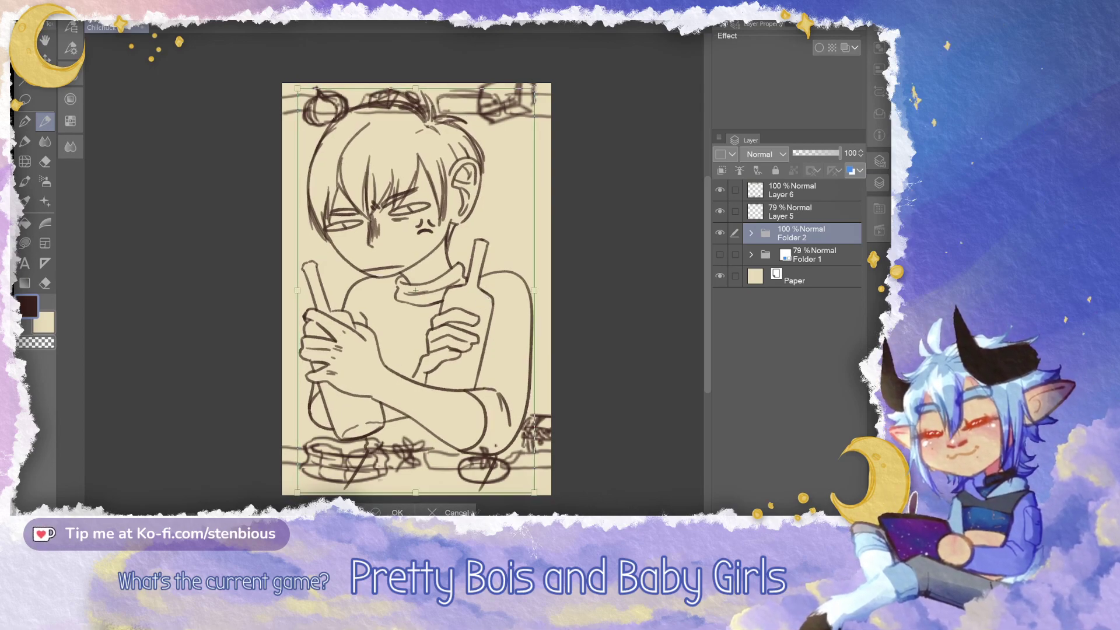
click(472, 512)
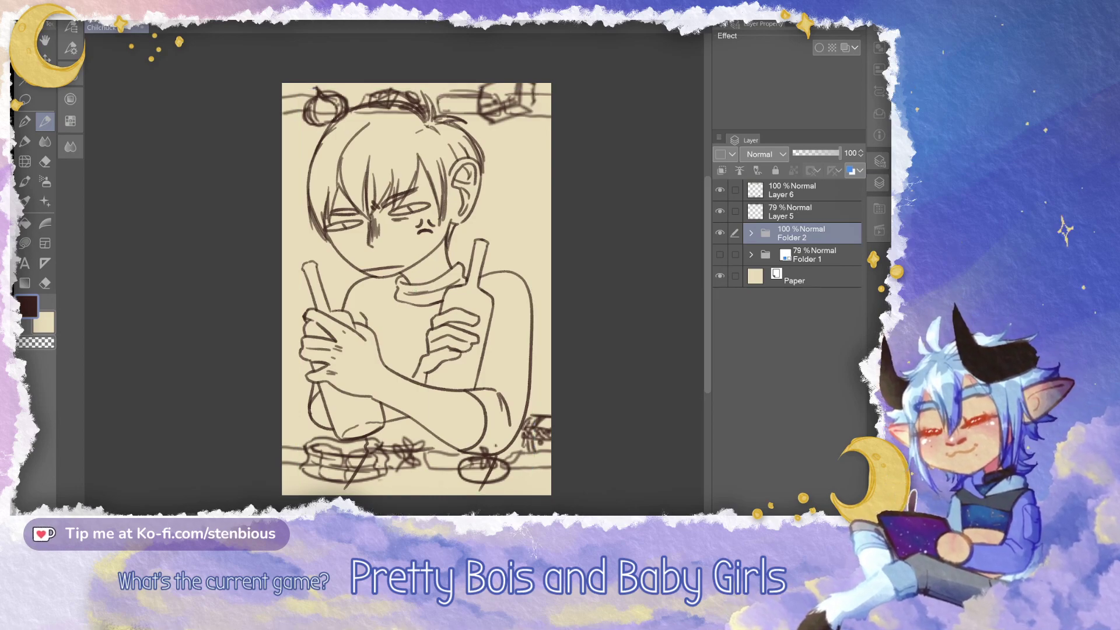
Tint the border sketch on Layer 5 blue and add an inking layer above it, with Layer 6 hidden
click(811, 212)
click(851, 170)
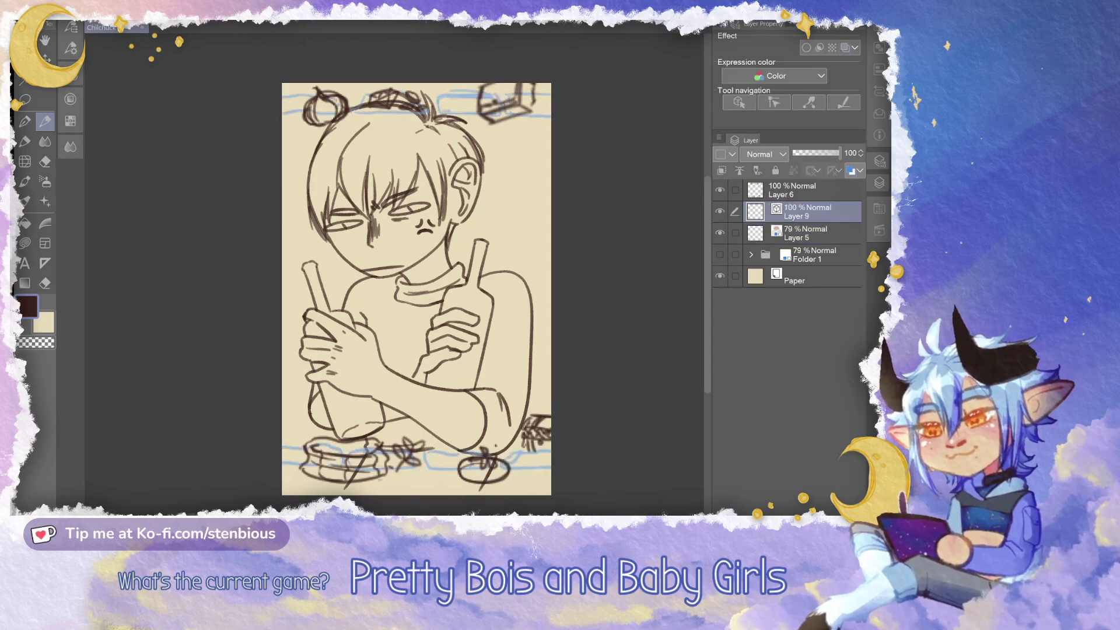
key(Tab)
scroll(493, 274, up, 4)
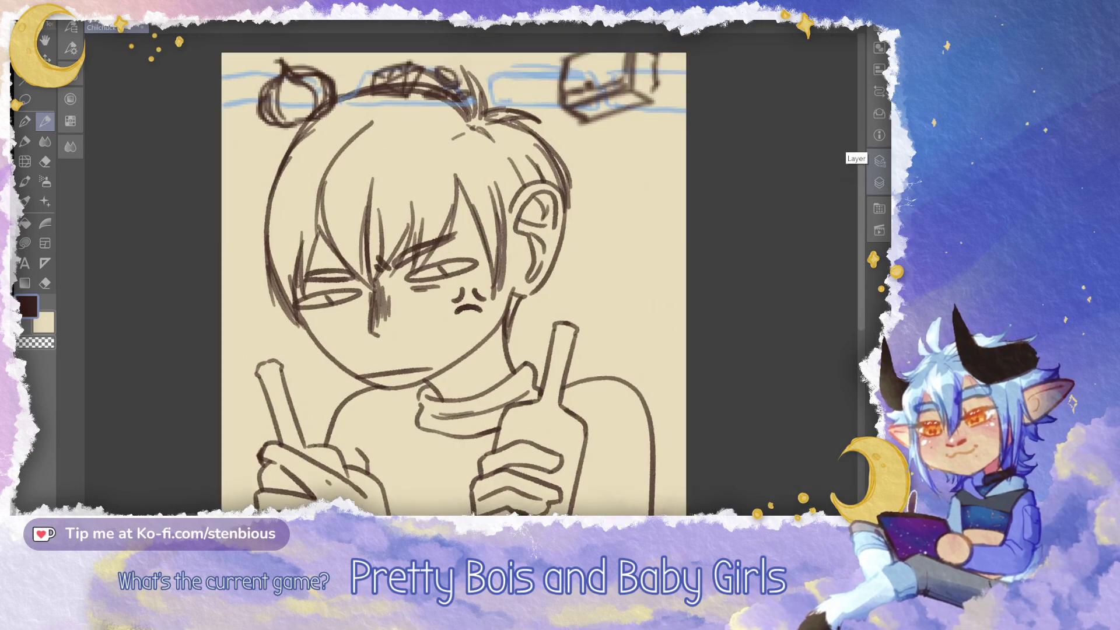
key(Tab)
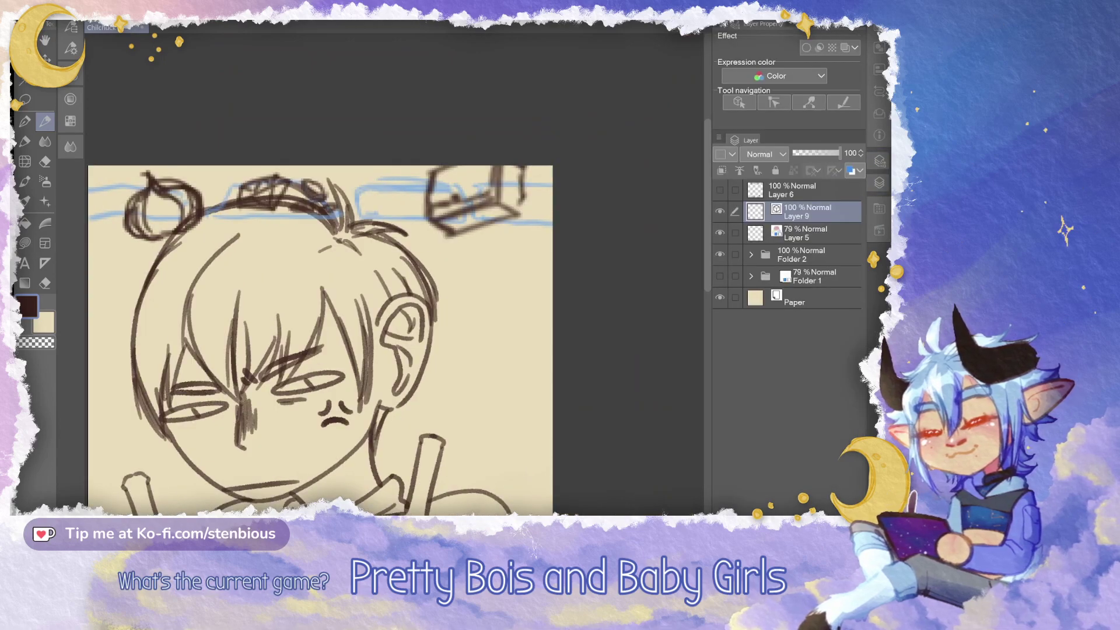
click(879, 162)
Ink the first two blocks of the upper border, including the stepped one directly above the hair
mouse_move(164, 217)
mouse_down()
mouse_move(246, 214)
mouse_move(257, 195)
mouse_move(153, 190)
mouse_up()
mouse_move(280, 216)
mouse_down()
mouse_move(406, 217)
mouse_move(393, 191)
mouse_move(367, 178)
mouse_move(280, 205)
mouse_up()
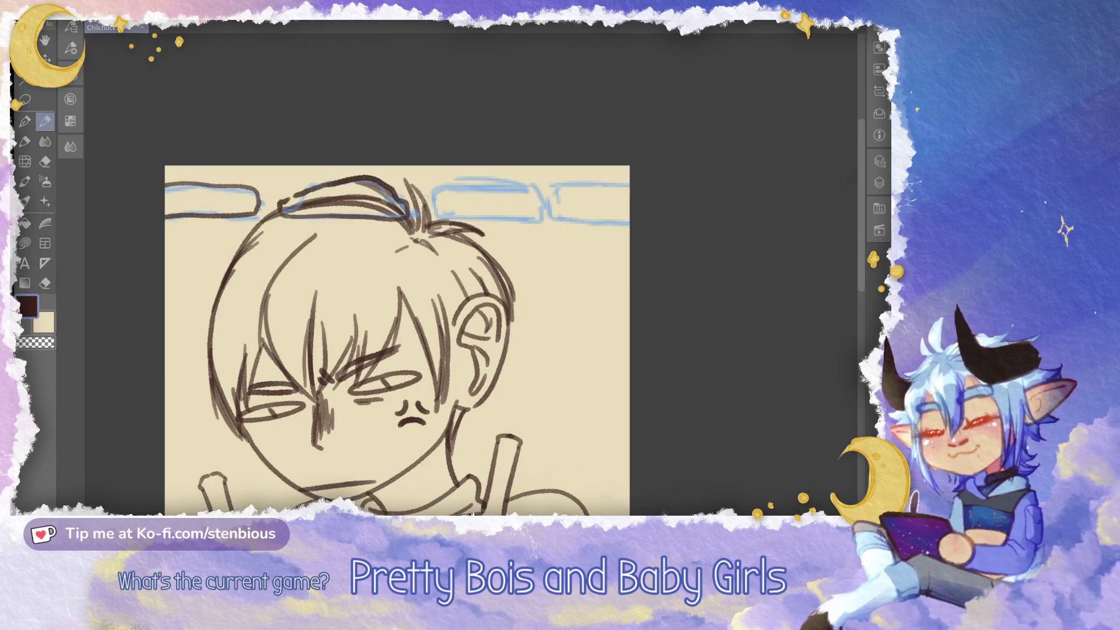
key(ctrl+z)
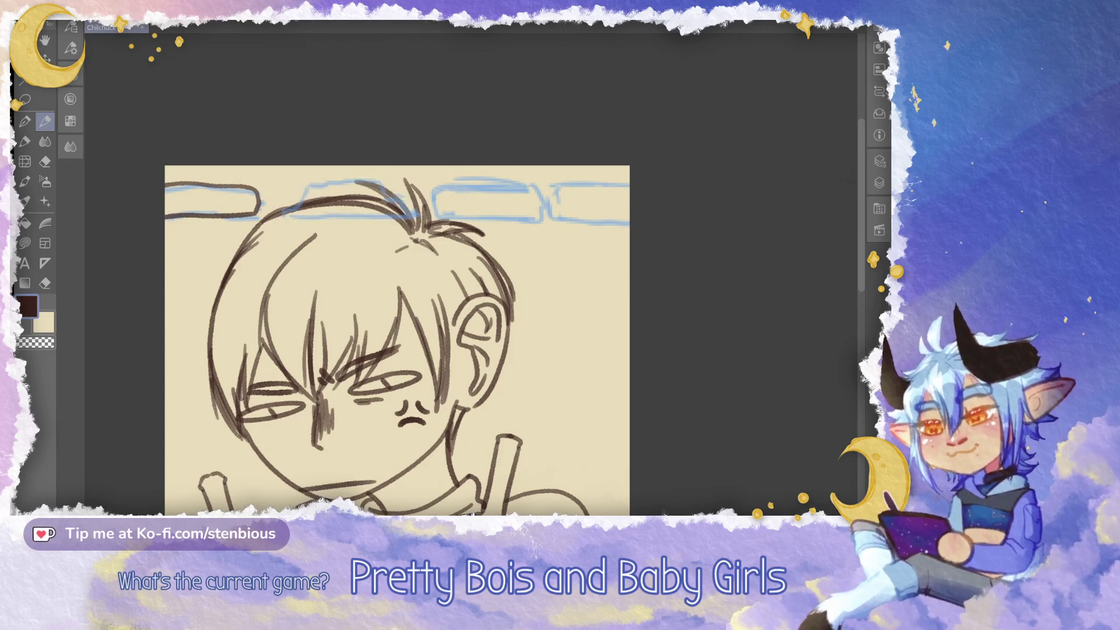
mouse_move(276, 215)
mouse_down()
mouse_move(408, 215)
mouse_move(379, 181)
mouse_move(319, 178)
mouse_move(284, 202)
mouse_up()
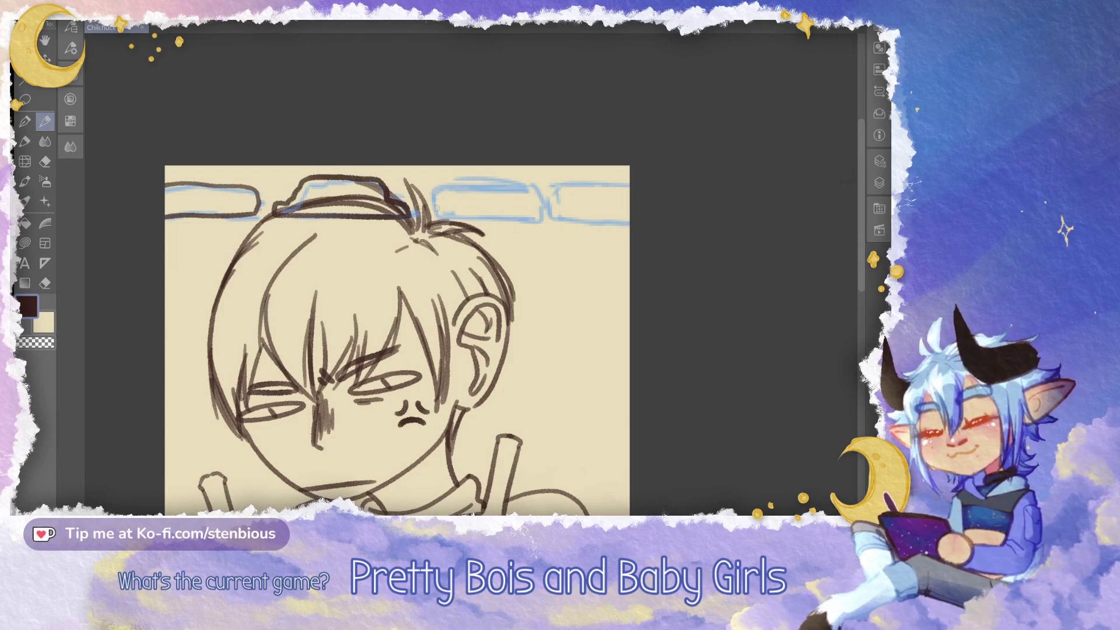
Ink the two remaining upper border blocks between the crown tuft and the canvas's right edge
mouse_move(433, 216)
mouse_down()
mouse_move(433, 184)
mouse_move(482, 198)
mouse_move(515, 183)
mouse_up()
mouse_move(541, 187)
mouse_down()
mouse_move(514, 218)
mouse_move(431, 215)
mouse_up()
mouse_move(553, 189)
mouse_down()
mouse_move(617, 186)
mouse_move(634, 196)
mouse_move(630, 224)
mouse_move(554, 218)
mouse_up()
Ink the two lower border blocks beneath the bent elbow, running to the canvas's right edge
mouse_move(443, 409)
mouse_down()
mouse_move(431, 170)
mouse_move(448, 199)
mouse_up()
scroll(413, 224, down, 1)
mouse_move(647, 322)
mouse_down()
mouse_move(601, 323)
mouse_move(558, 351)
mouse_move(647, 353)
mouse_up()
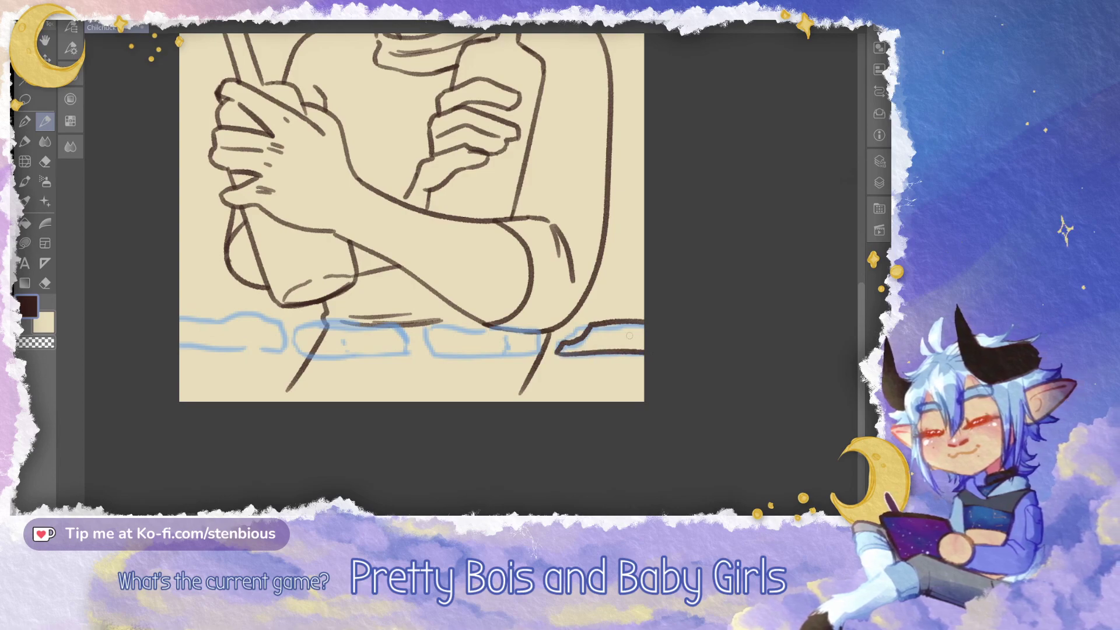
mouse_move(529, 354)
mouse_down()
mouse_move(432, 350)
mouse_move(425, 337)
mouse_move(428, 324)
mouse_move(447, 319)
mouse_move(539, 320)
mouse_up()
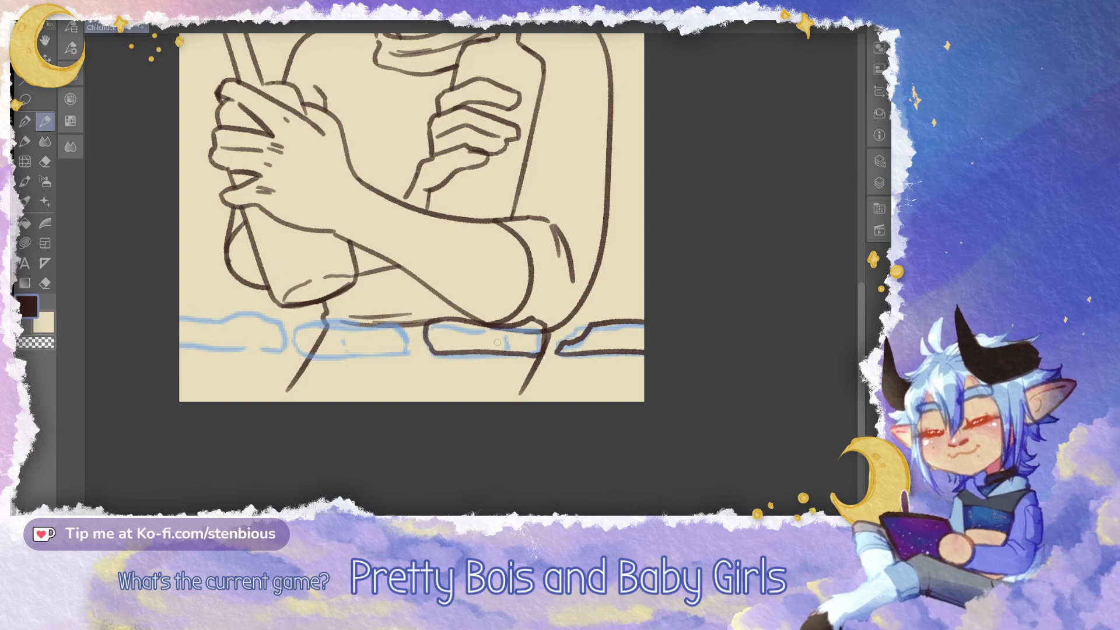
Ink the two lower border blocks beneath the crossed bottle with chipped edges, reaching the canvas's left edge
mouse_move(408, 353)
mouse_down()
mouse_move(294, 352)
mouse_move(293, 337)
mouse_move(311, 315)
mouse_move(396, 318)
mouse_move(412, 353)
mouse_up()
mouse_move(279, 351)
mouse_down()
mouse_move(242, 342)
mouse_move(228, 353)
mouse_up()
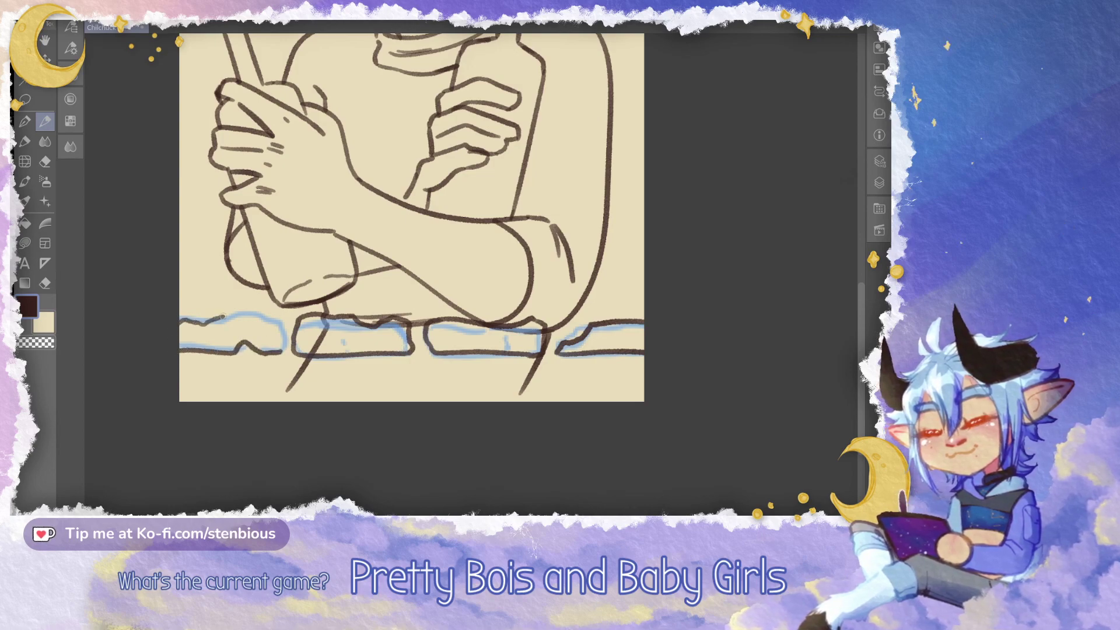
mouse_move(256, 318)
mouse_down()
mouse_move(283, 338)
mouse_move(280, 354)
mouse_up()
drag(558, 175, 529, 292)
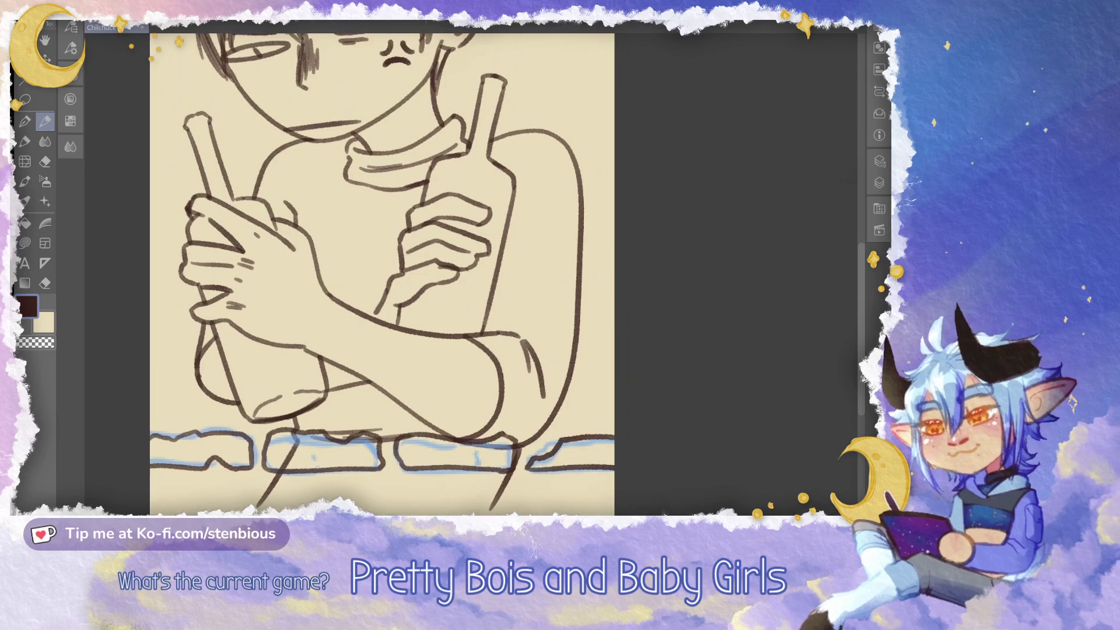
Delete the rough blue sketch layer beneath the inked border blocks
scroll(529, 291, down, 5)
drag(467, 222, 419, 307)
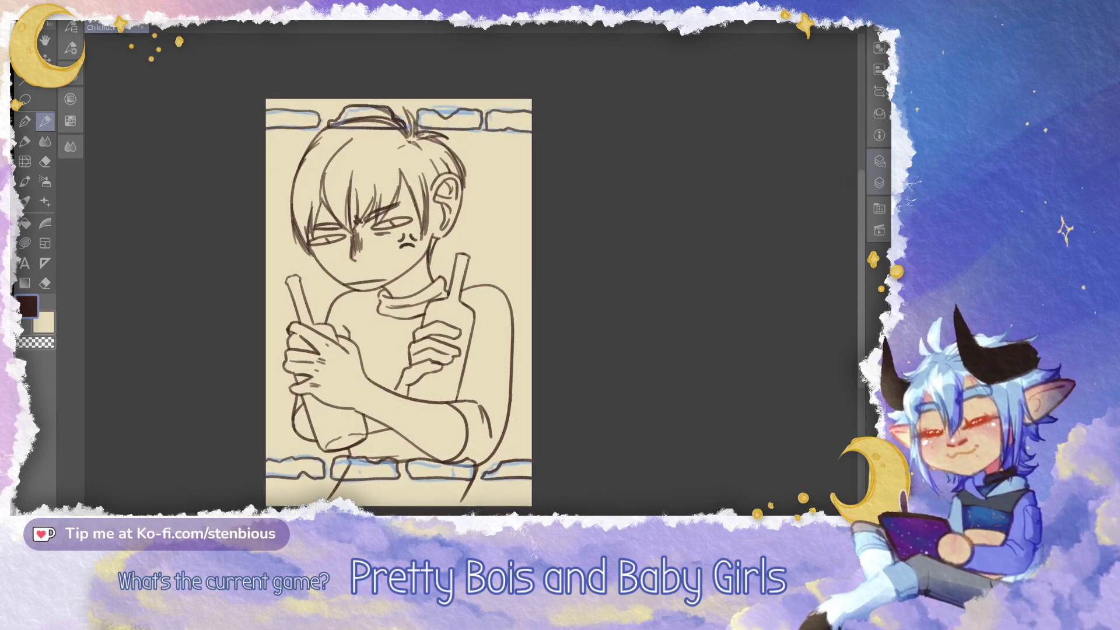
click(879, 182)
click(811, 234)
key(Delete)
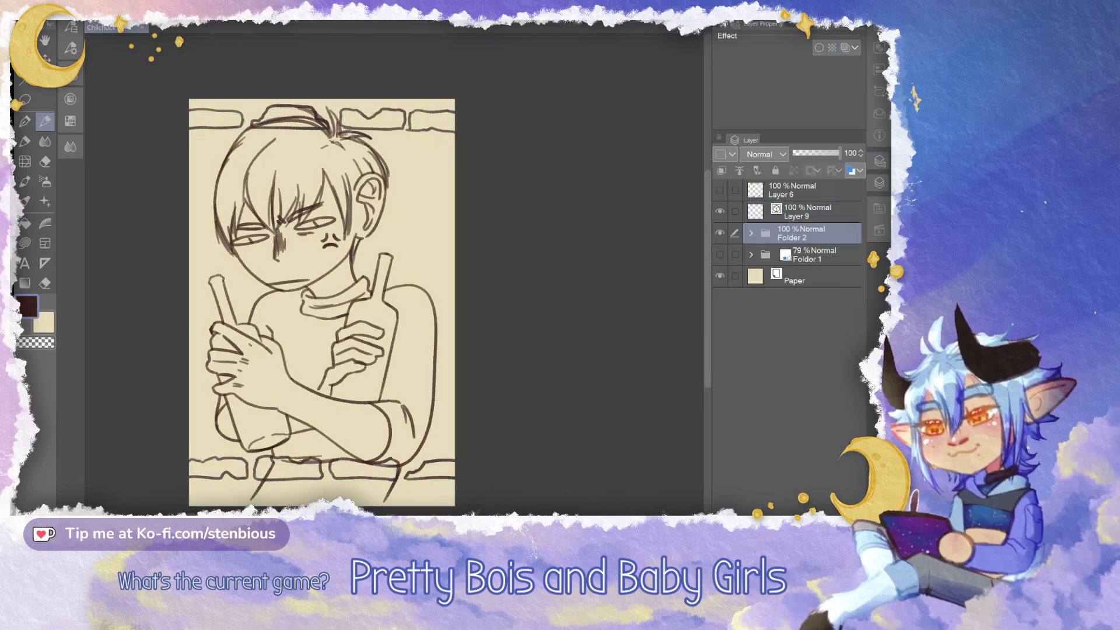
Show the item sketches on Layer 6 and lower the opacity of Folder 2 to 45%
click(720, 191)
click(811, 190)
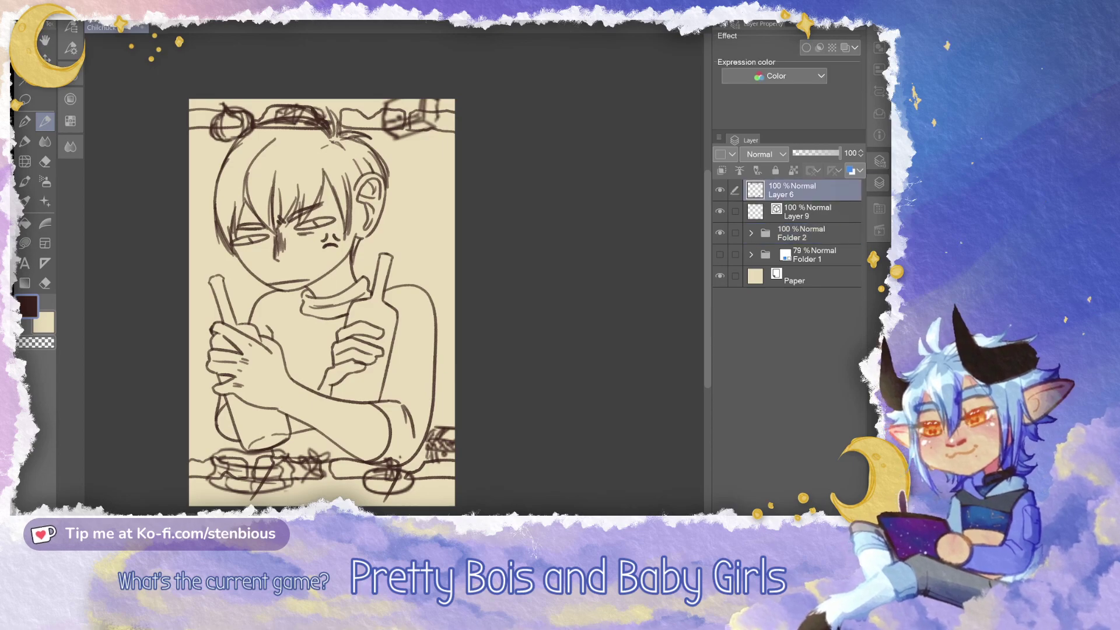
click(811, 233)
click(822, 153)
drag(821, 153, 814, 153)
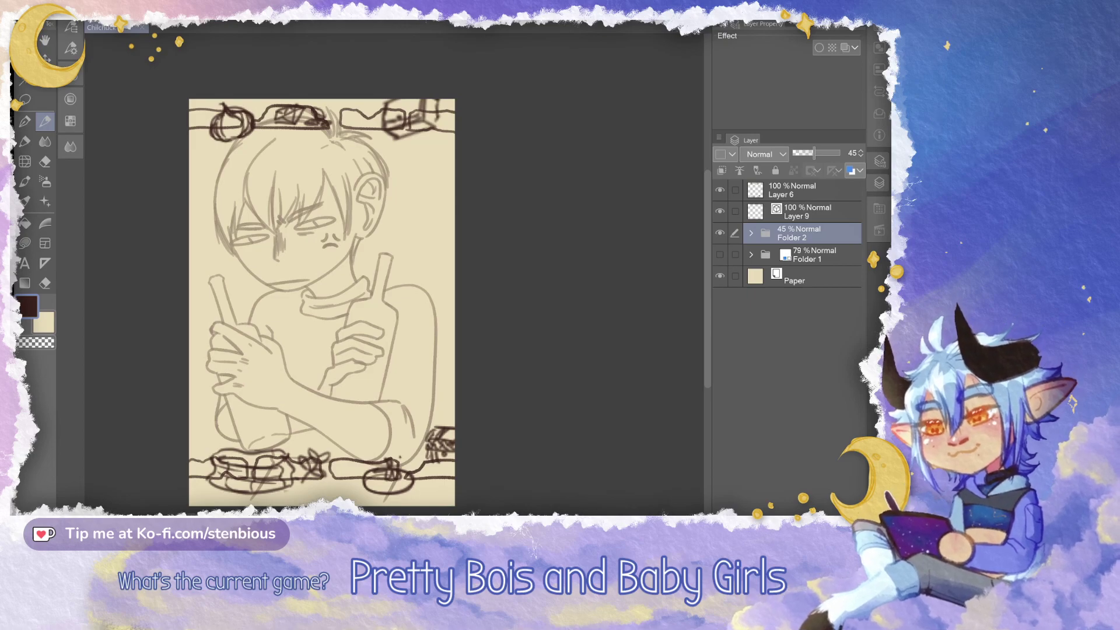
Apply the blue layer color effect to the item sketches on Layer 6
click(810, 191)
click(844, 47)
scroll(336, 422, up, 1)
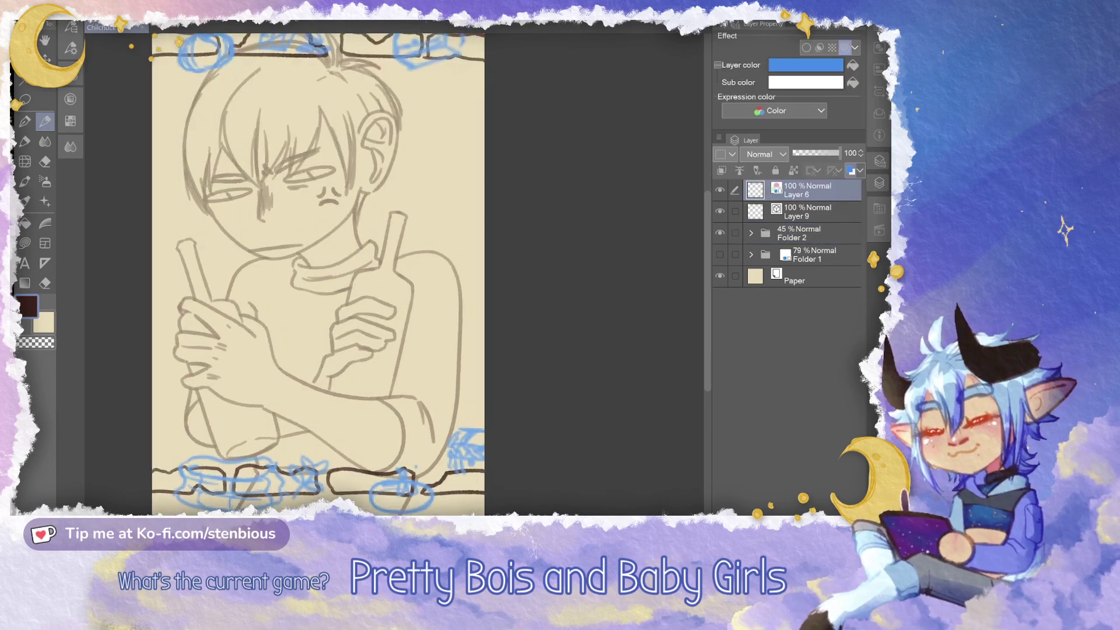
Lasso the layered stack sketch beneath the crossed bottle and rotate it slightly counter-clockwise
drag(318, 274, 361, 250)
key(m)
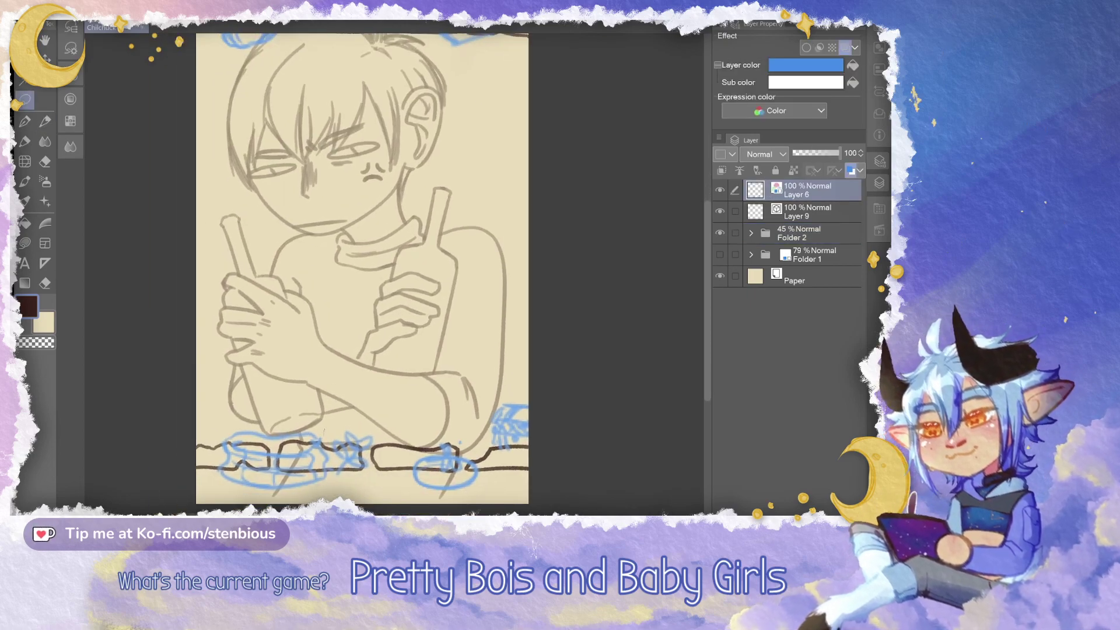
drag(323, 433, 325, 442)
key(ctrl+t)
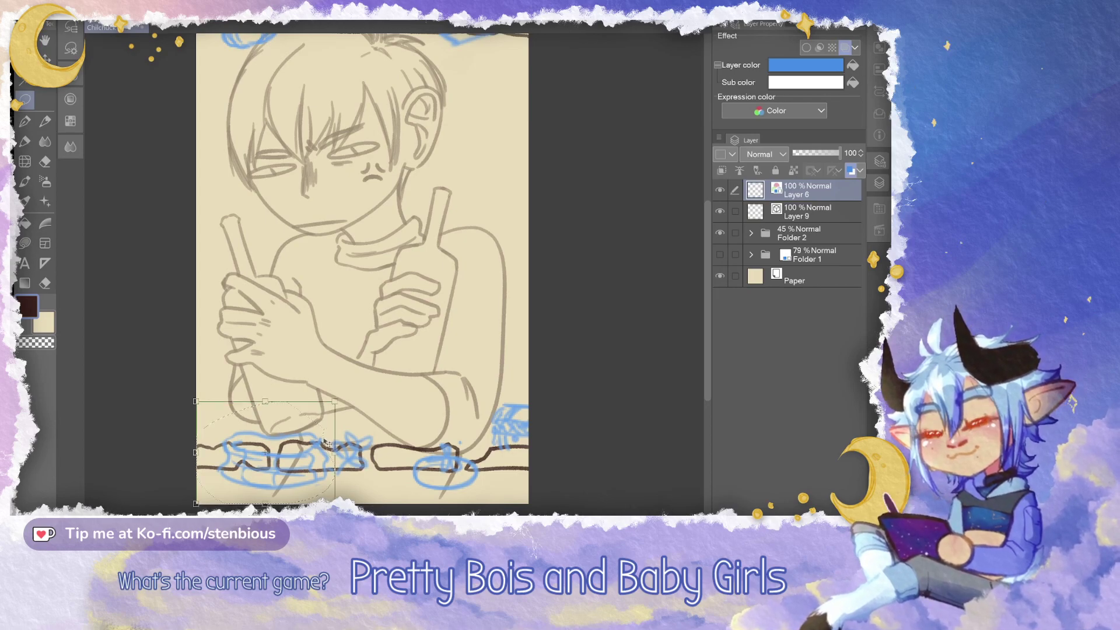
mouse_move(338, 398)
mouse_down()
mouse_move(330, 370)
mouse_move(286, 384)
mouse_move(306, 376)
mouse_up()
scroll(394, 268, left, 5)
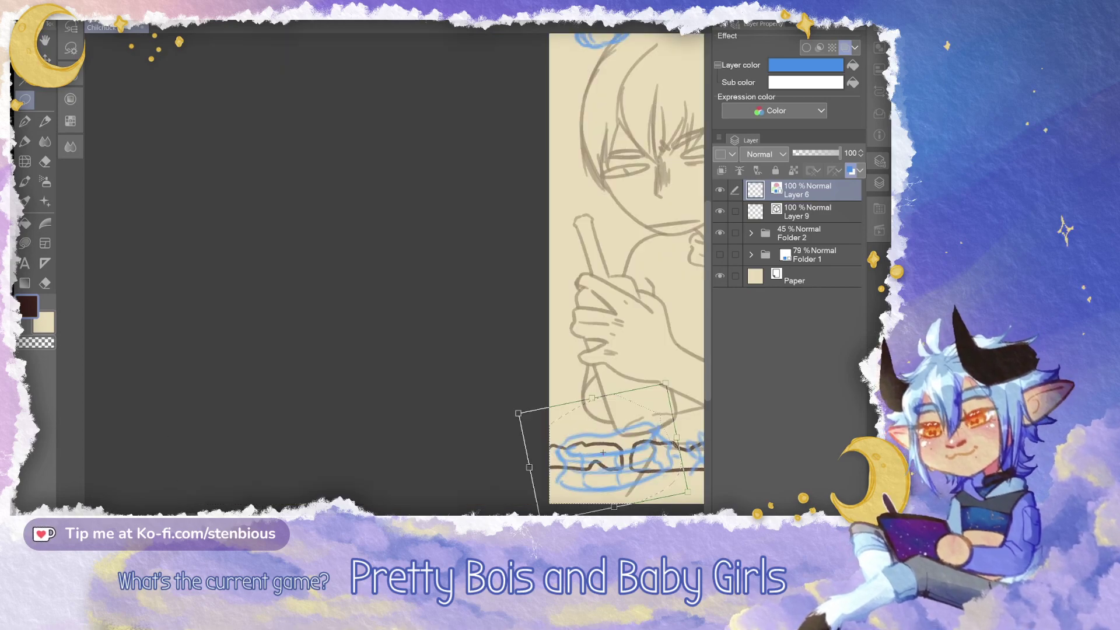
key(Return)
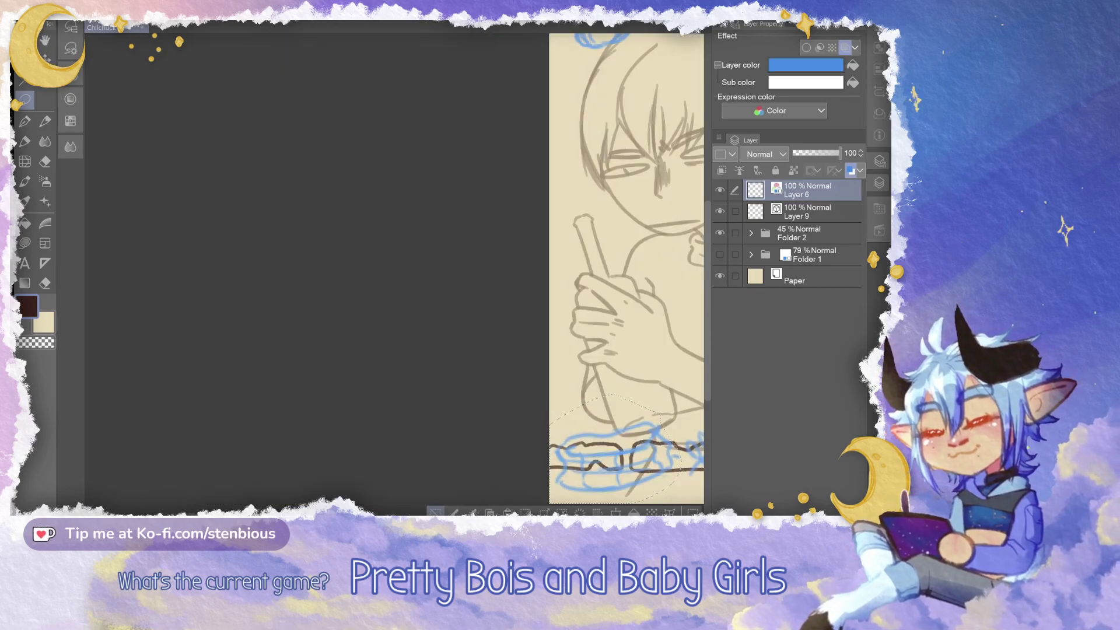
Lasso the tomato sketch below the bent elbow, tilt it slightly counter-clockwise and clear the selection
scroll(397, 269, right, 5)
drag(397, 268, 368, 237)
mouse_move(491, 408)
mouse_down()
mouse_move(461, 461)
mouse_move(490, 411)
mouse_up()
click(505, 483)
mouse_move(491, 451)
mouse_down()
mouse_move(536, 449)
mouse_move(537, 419)
mouse_move(488, 451)
mouse_move(478, 436)
mouse_move(463, 452)
mouse_move(480, 445)
mouse_up()
click(413, 486)
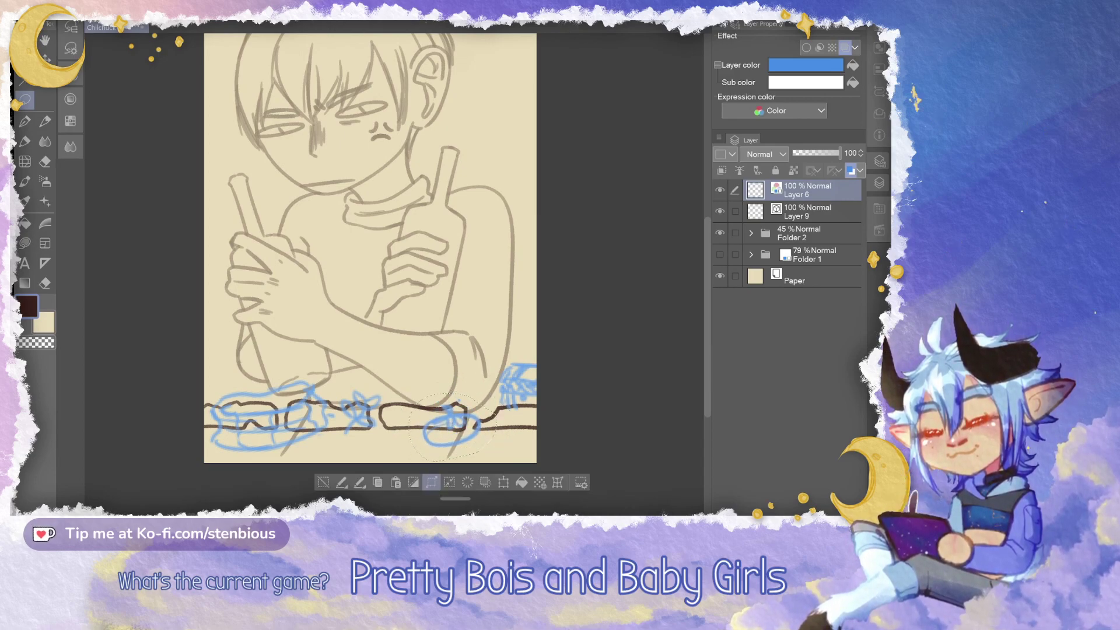
key(ctrl+d)
Lasso the gem sketch above the hair, shift it toward the crown tuft and clear the selection
key(p)
drag(374, 233, 380, 406)
scroll(385, 320, down, 1)
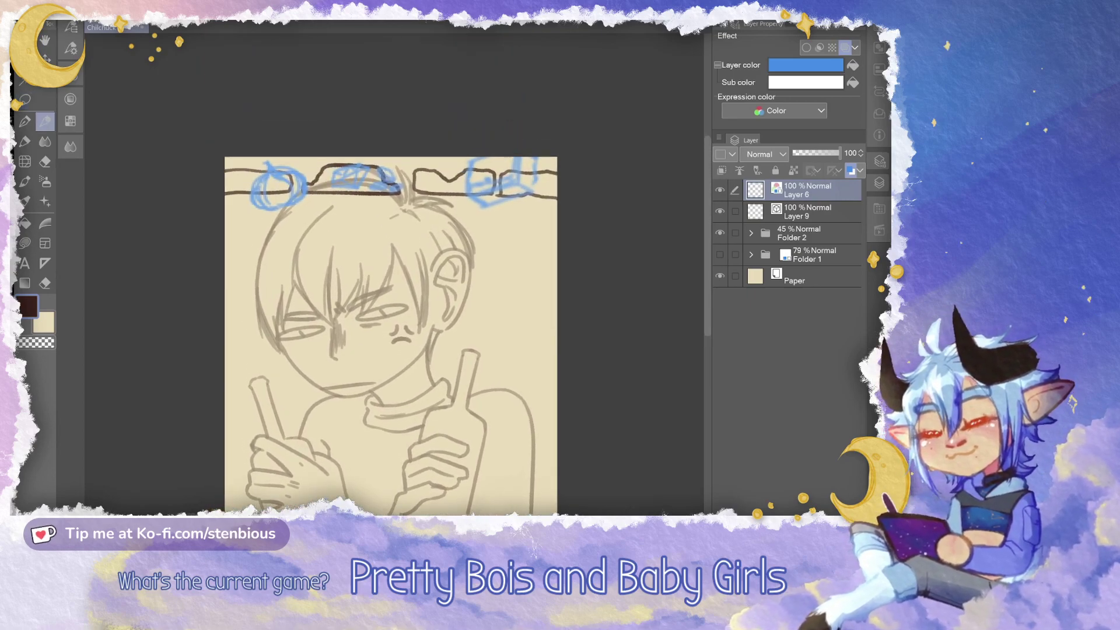
scroll(505, 228, up, 1)
key(m)
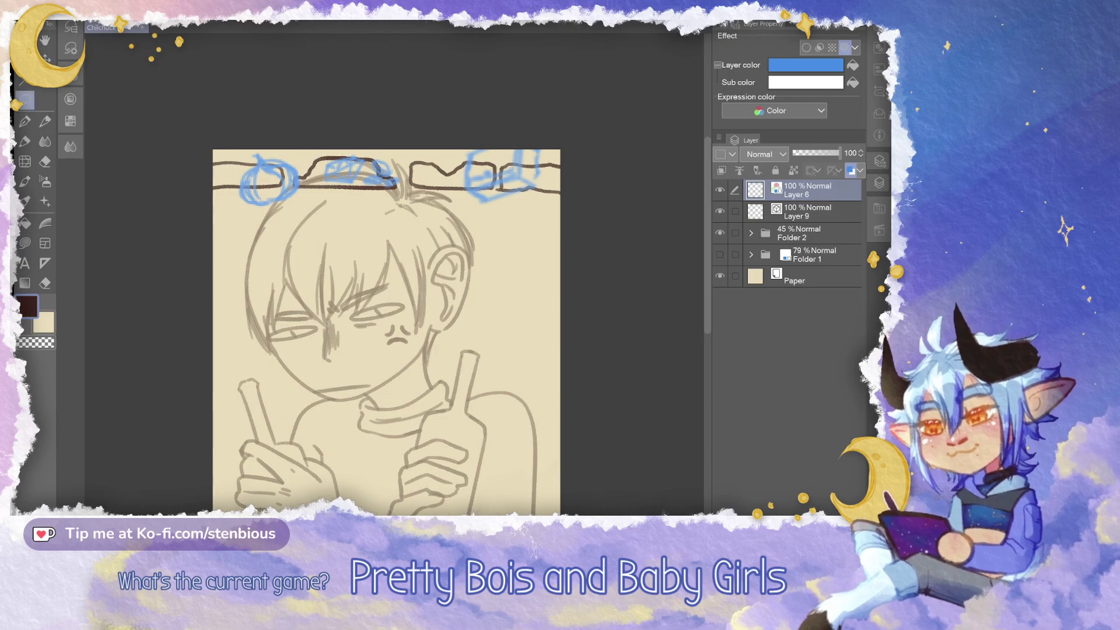
key(m)
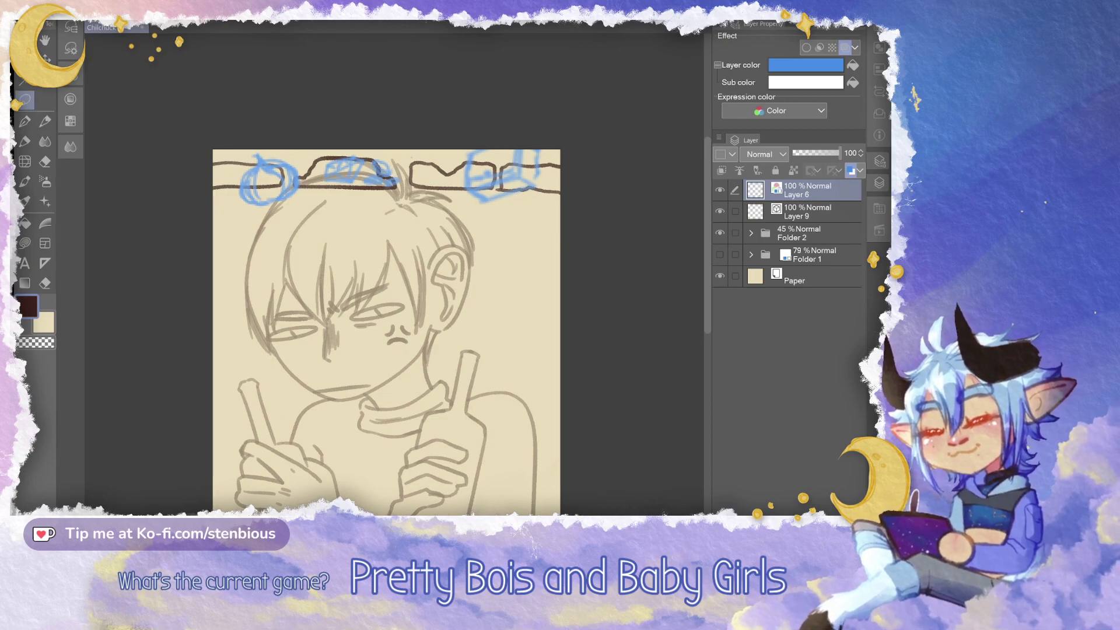
drag(411, 155, 339, 201)
click(425, 228)
mouse_move(408, 185)
mouse_down()
mouse_move(436, 171)
mouse_move(438, 184)
mouse_up()
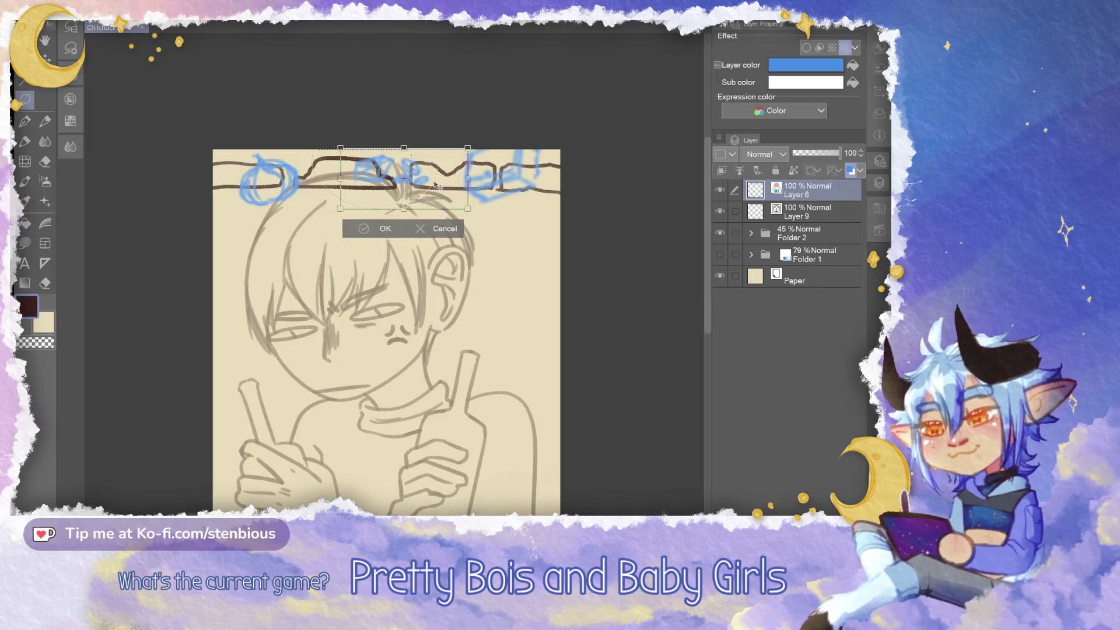
click(380, 228)
click(272, 230)
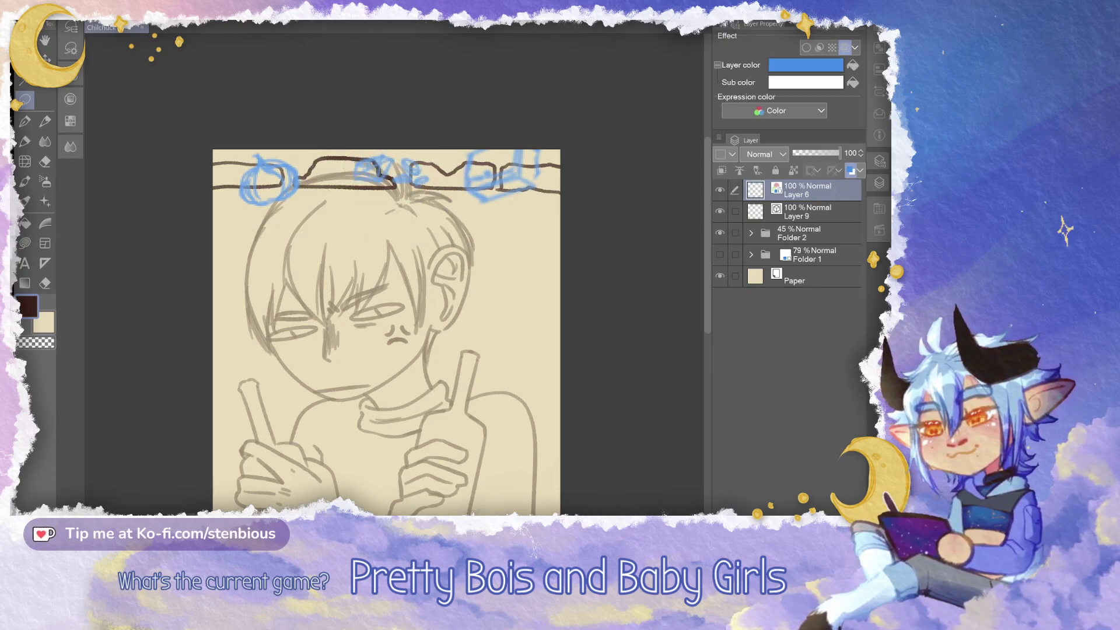
Create a new vector layer above the item sketches and hide the inked blocks on Layer 9
key(ctrl+shift+n)
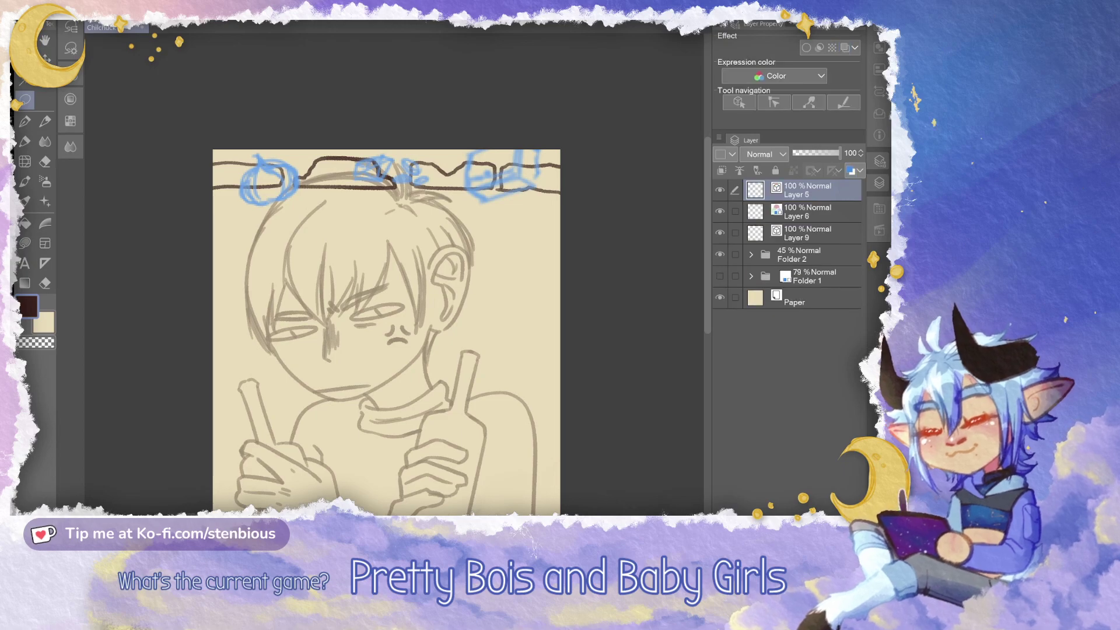
click(816, 233)
click(720, 233)
click(816, 190)
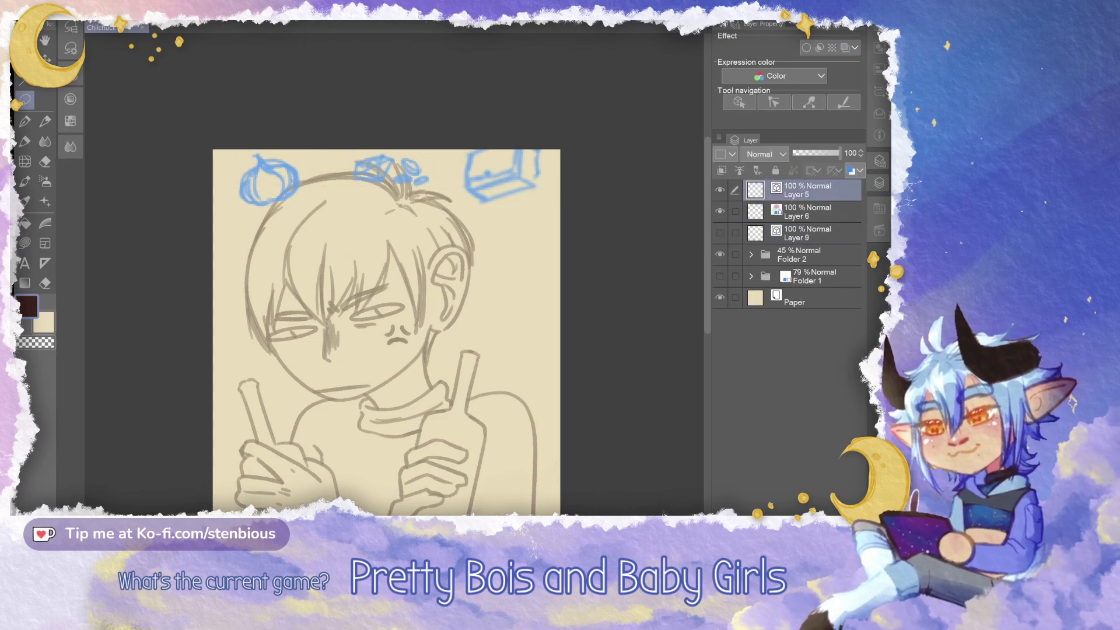
Ink the onion with its pointed top near the canvas's upper-left corner
scroll(319, 168, up, 3)
click(45, 121)
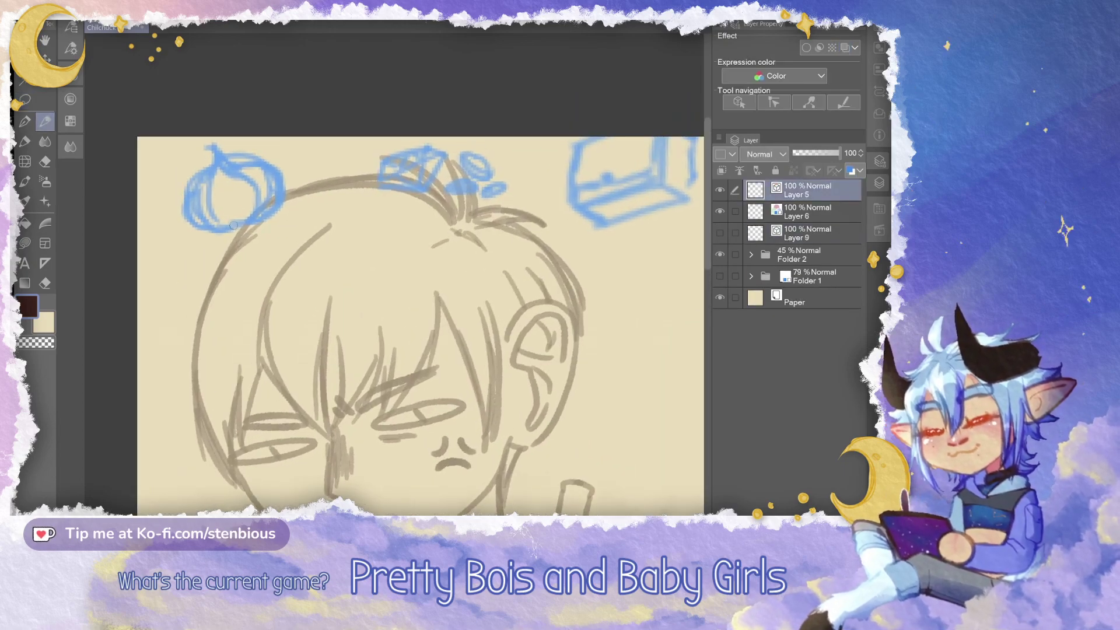
mouse_move(241, 223)
mouse_down()
mouse_move(226, 226)
mouse_move(210, 151)
mouse_move(266, 222)
mouse_move(245, 160)
mouse_move(278, 205)
mouse_move(274, 160)
mouse_move(231, 227)
mouse_move(207, 170)
mouse_move(192, 215)
mouse_move(236, 153)
mouse_up()
Ink the faceted gem and the small ovals beside it above the crown tuft
mouse_move(426, 189)
mouse_down()
mouse_move(381, 185)
mouse_move(383, 157)
mouse_move(435, 140)
mouse_move(450, 154)
mouse_move(426, 189)
mouse_move(447, 148)
mouse_move(469, 139)
mouse_move(490, 176)
mouse_move(458, 165)
mouse_move(426, 190)
mouse_move(451, 202)
mouse_move(474, 182)
mouse_up()
scroll(485, 181, up, 4)
mouse_move(504, 184)
mouse_down()
mouse_move(490, 185)
mouse_move(484, 204)
mouse_move(519, 187)
mouse_up()
drag(317, 177, 429, 134)
drag(343, 162, 390, 197)
drag(398, 146, 391, 198)
Ink the angled box with its front face, ledge and side edges in the canvas's upper-right corner
mouse_move(321, 150)
mouse_down()
mouse_move(351, 164)
mouse_move(363, 133)
mouse_move(395, 150)
mouse_move(397, 135)
mouse_move(228, 117)
mouse_move(168, 137)
mouse_up()
mouse_move(396, 139)
mouse_down()
mouse_move(385, 216)
mouse_move(438, 217)
mouse_move(513, 192)
mouse_move(528, 137)
mouse_up()
mouse_move(389, 217)
mouse_down()
mouse_move(392, 243)
mouse_move(524, 203)
mouse_move(566, 229)
mouse_up()
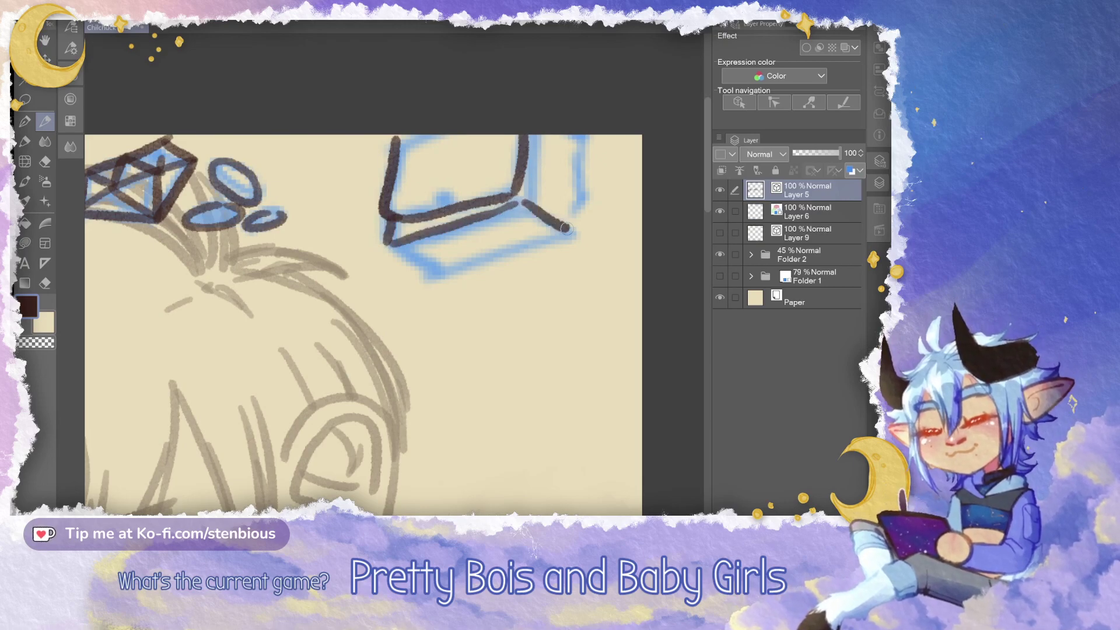
mouse_move(518, 200)
mouse_down()
mouse_move(542, 135)
mouse_move(578, 212)
mouse_move(576, 229)
mouse_move(544, 223)
mouse_up()
key(ctrl+z)
mouse_move(573, 142)
mouse_down()
mouse_move(545, 243)
mouse_move(403, 281)
mouse_move(358, 251)
mouse_up()
drag(419, 203, 417, 206)
Ink the wavy outer outline of the layered stack beneath the crossed bottle
drag(460, 413, 507, 259)
scroll(508, 259, down, 5)
mouse_move(472, 486)
mouse_down()
mouse_move(507, 341)
mouse_move(569, 224)
mouse_up()
scroll(507, 341, up, 3)
mouse_move(257, 319)
mouse_down()
mouse_move(369, 281)
mouse_move(414, 307)
mouse_up()
mouse_move(400, 351)
mouse_down()
mouse_move(268, 369)
mouse_move(254, 323)
mouse_move(290, 298)
mouse_move(404, 296)
mouse_up()
key(ctrl+z)
mouse_move(411, 337)
mouse_down()
mouse_move(331, 369)
mouse_move(263, 369)
mouse_up()
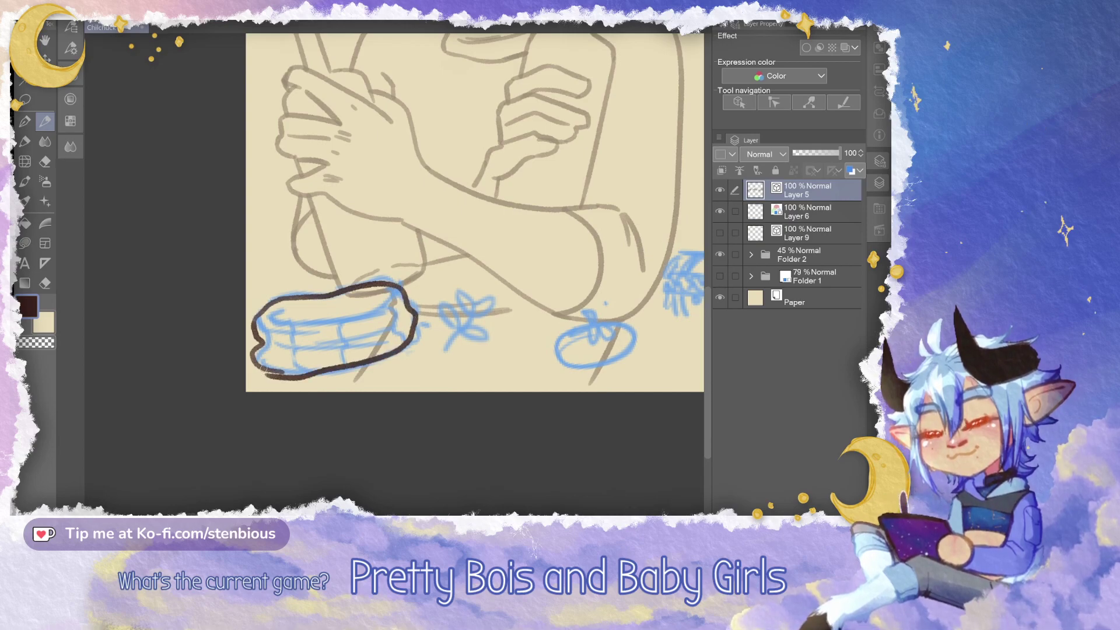
Rework the layered stack's lower edge, erasing the overshoot and closing the outline with one clean line
scroll(316, 331, up, 2)
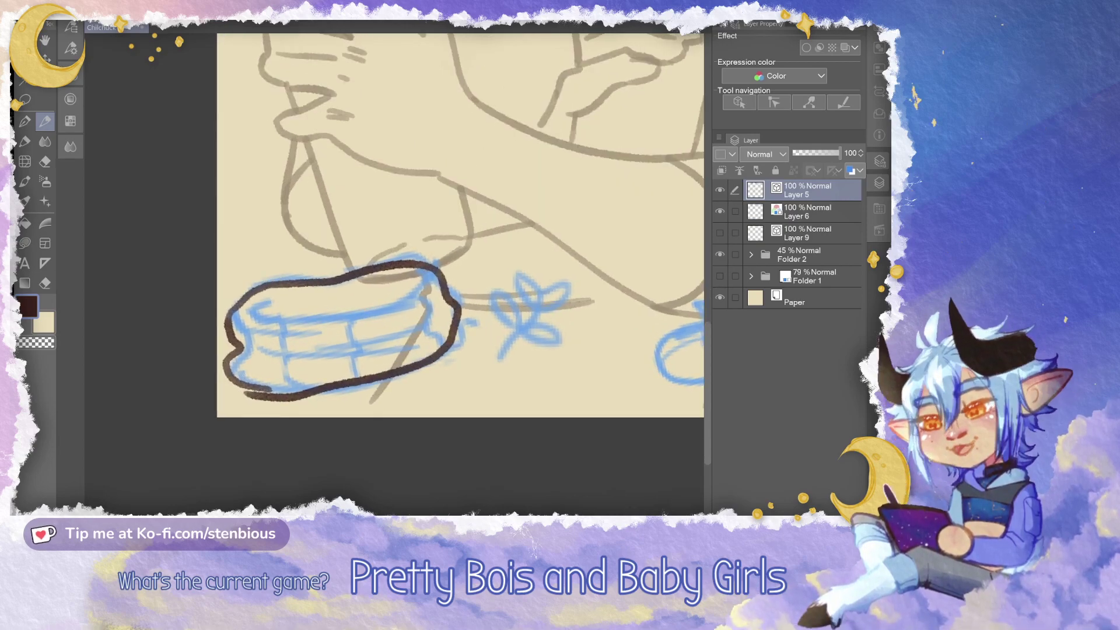
drag(227, 368, 342, 389)
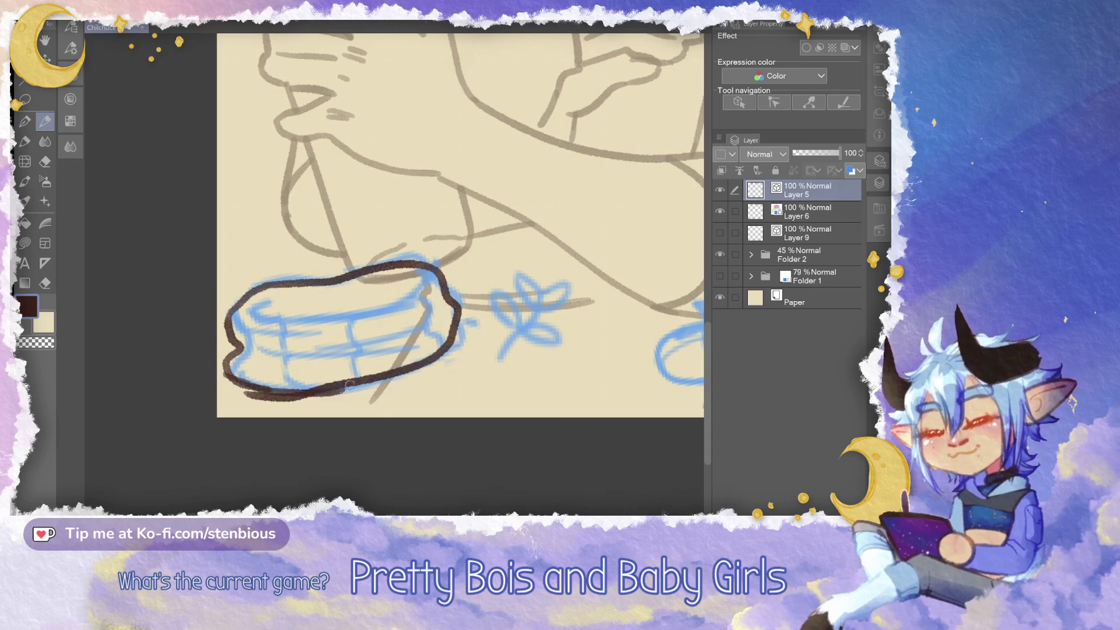
key(ctrl+z)
mouse_move(229, 374)
mouse_down()
mouse_move(268, 387)
mouse_move(339, 387)
mouse_up()
click(46, 285)
click(270, 395)
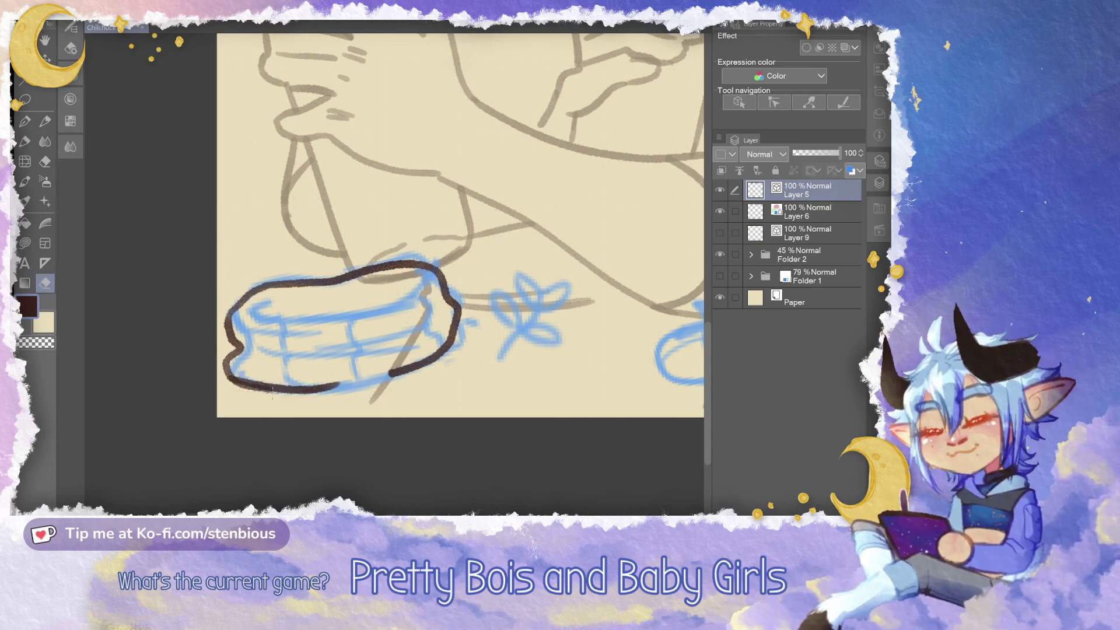
click(45, 121)
drag(397, 369, 288, 383)
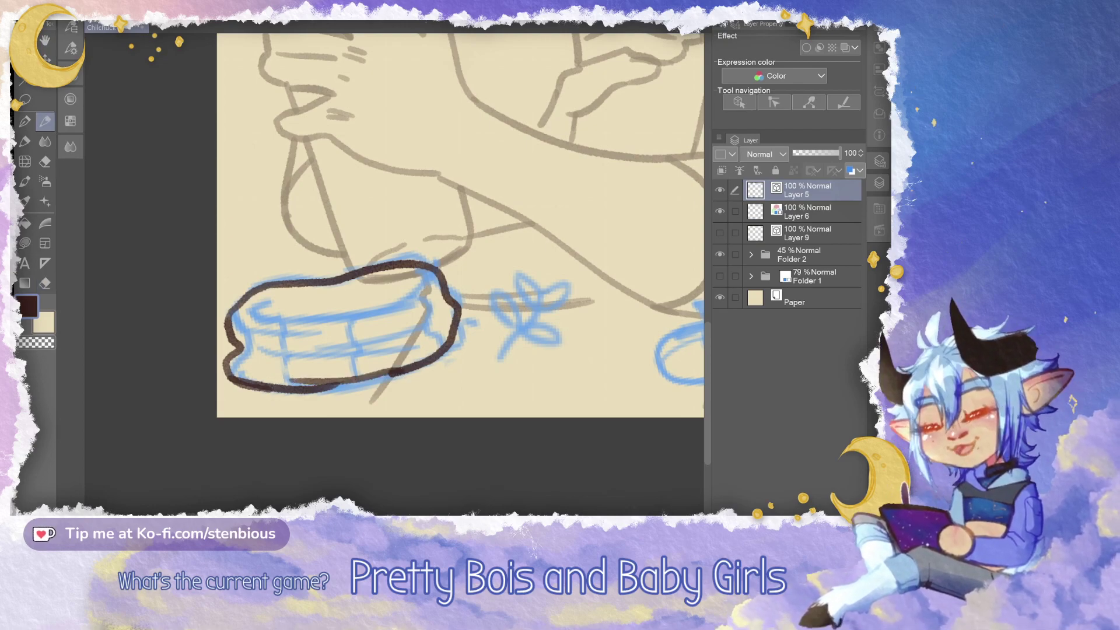
key(ctrl+z)
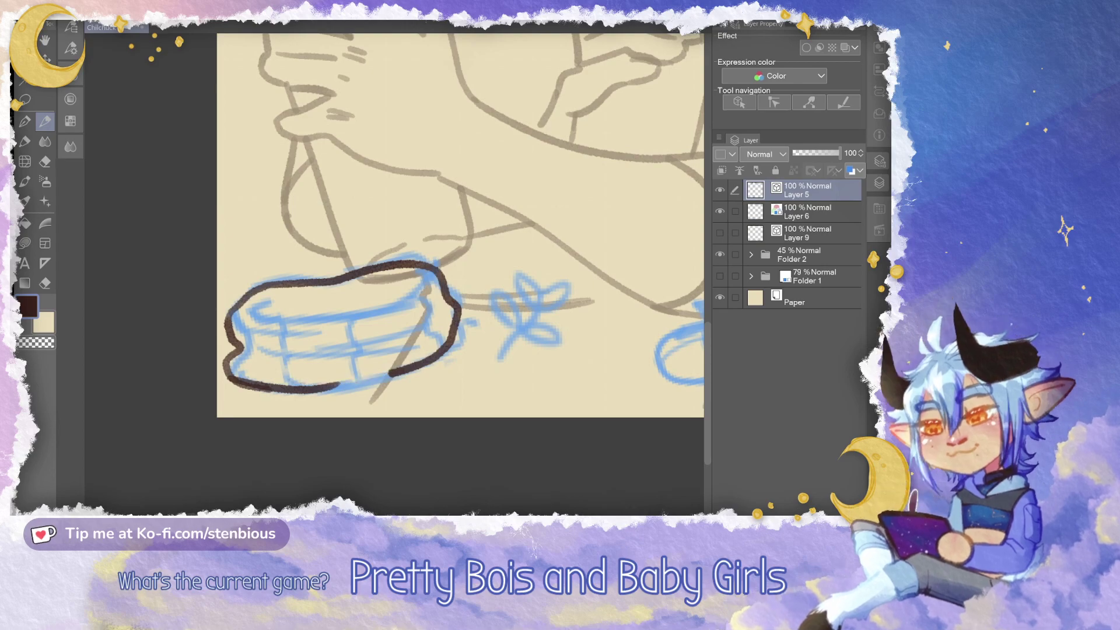
drag(404, 371, 297, 389)
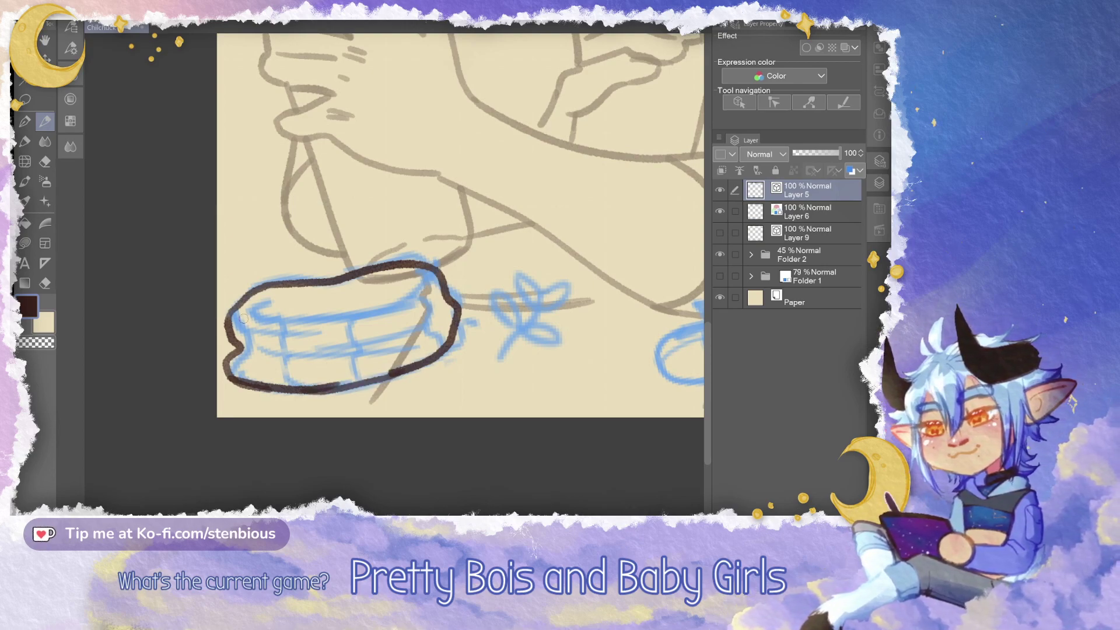
Ink the curved layer lines and short vertical divisions inside the stack
mouse_move(236, 317)
mouse_down()
mouse_move(425, 298)
mouse_move(376, 343)
mouse_move(245, 349)
mouse_move(385, 342)
mouse_up()
mouse_move(276, 322)
mouse_down()
mouse_move(290, 354)
mouse_move(277, 384)
mouse_up()
drag(352, 355, 349, 379)
drag(350, 316, 347, 343)
drag(435, 336, 440, 351)
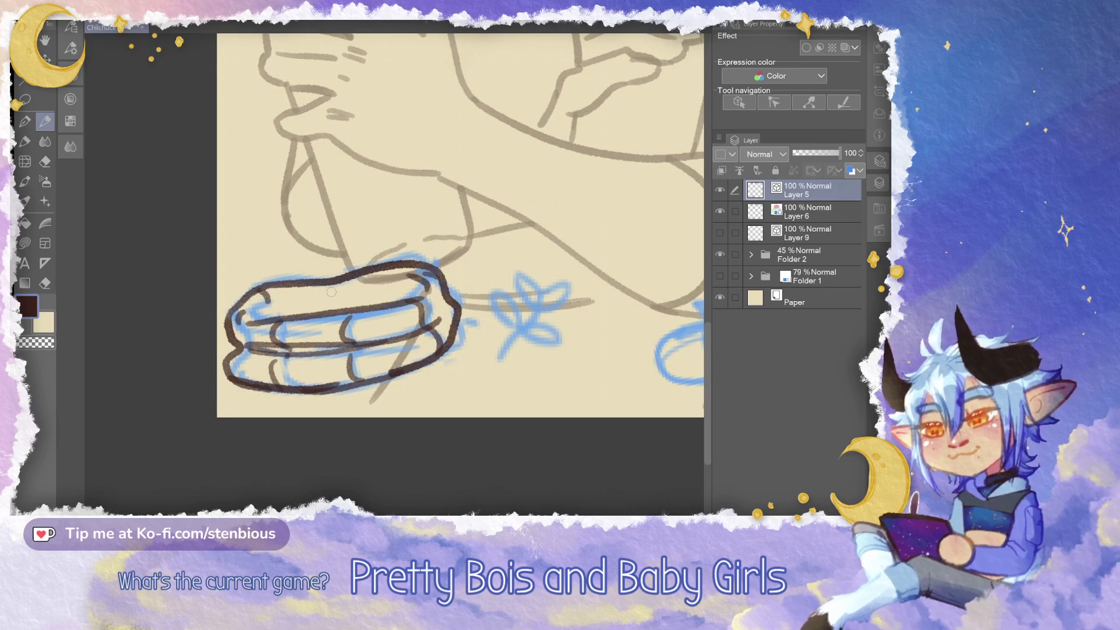
drag(384, 269, 377, 278)
Ink the small leafy sprig beside the layered stack
scroll(533, 297, down, 3)
drag(533, 297, 438, 332)
scroll(505, 322, up, 3)
mouse_move(356, 402)
mouse_down()
mouse_move(398, 328)
mouse_move(374, 319)
mouse_move(401, 344)
mouse_move(351, 349)
mouse_move(419, 376)
mouse_move(381, 366)
mouse_up()
Ink the tomato's oval body, stalk and leaves below the bent elbow
drag(490, 374, 364, 346)
mouse_move(434, 327)
mouse_down()
mouse_move(421, 313)
mouse_move(440, 335)
mouse_move(405, 341)
mouse_move(477, 338)
mouse_move(387, 365)
mouse_move(502, 373)
mouse_move(466, 332)
mouse_move(402, 394)
mouse_move(470, 337)
mouse_move(388, 386)
mouse_move(492, 342)
mouse_move(397, 360)
mouse_up()
key(ctrl+z)
key(ctrl+z)
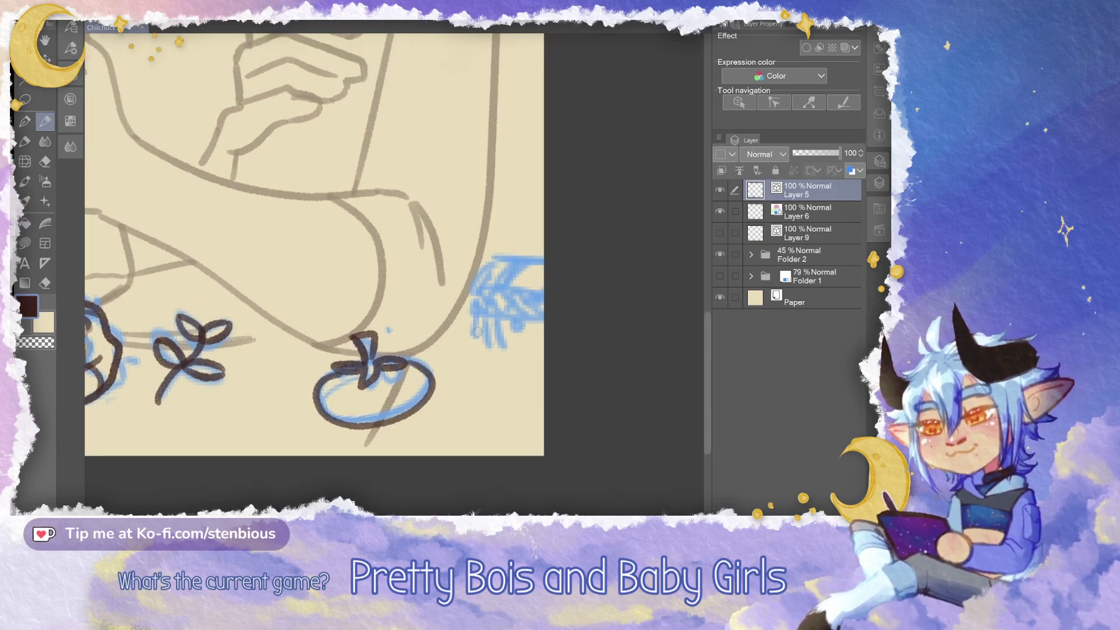
Show Layer 9 again and ink the chest's domed lid with curved bands and a zigzag trim
click(720, 233)
scroll(525, 334, up, 5)
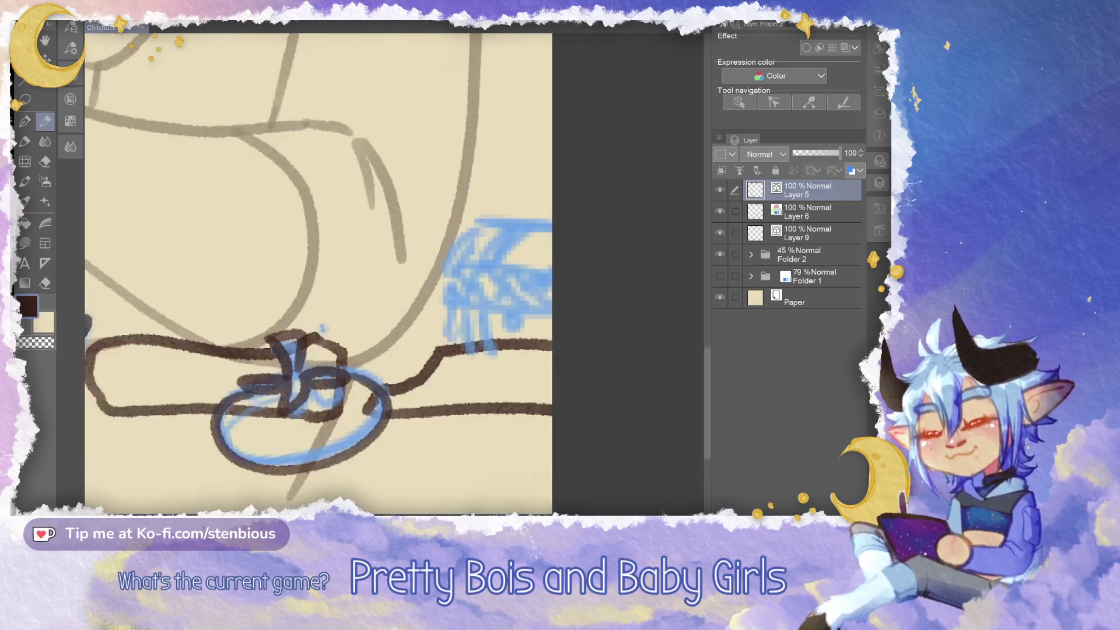
drag(525, 334, 485, 348)
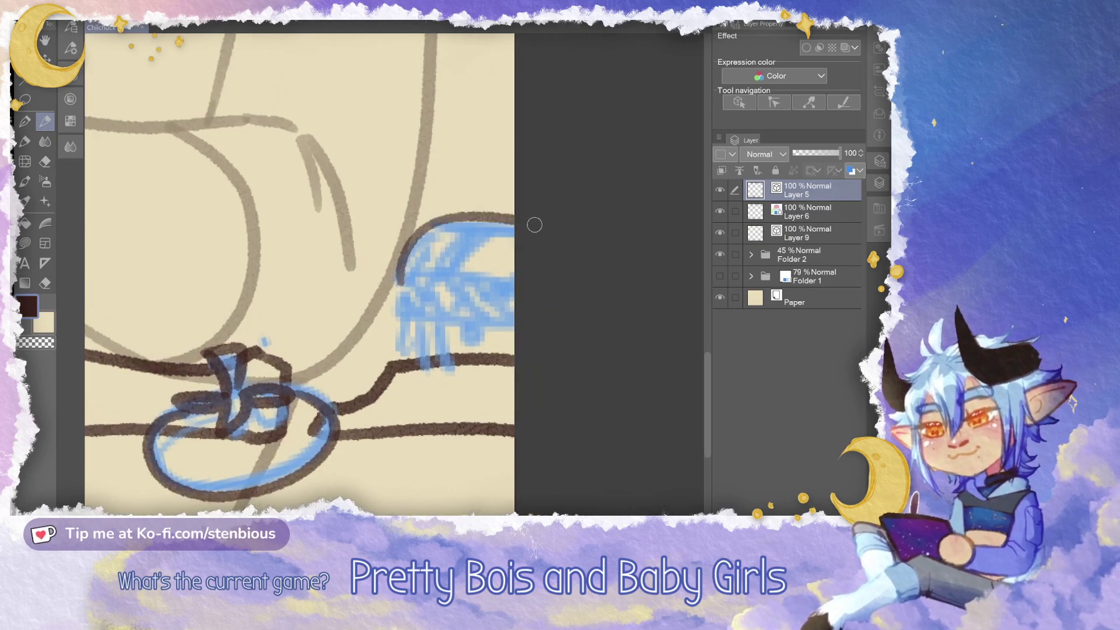
mouse_move(399, 280)
mouse_down()
mouse_move(442, 230)
mouse_move(542, 232)
mouse_up()
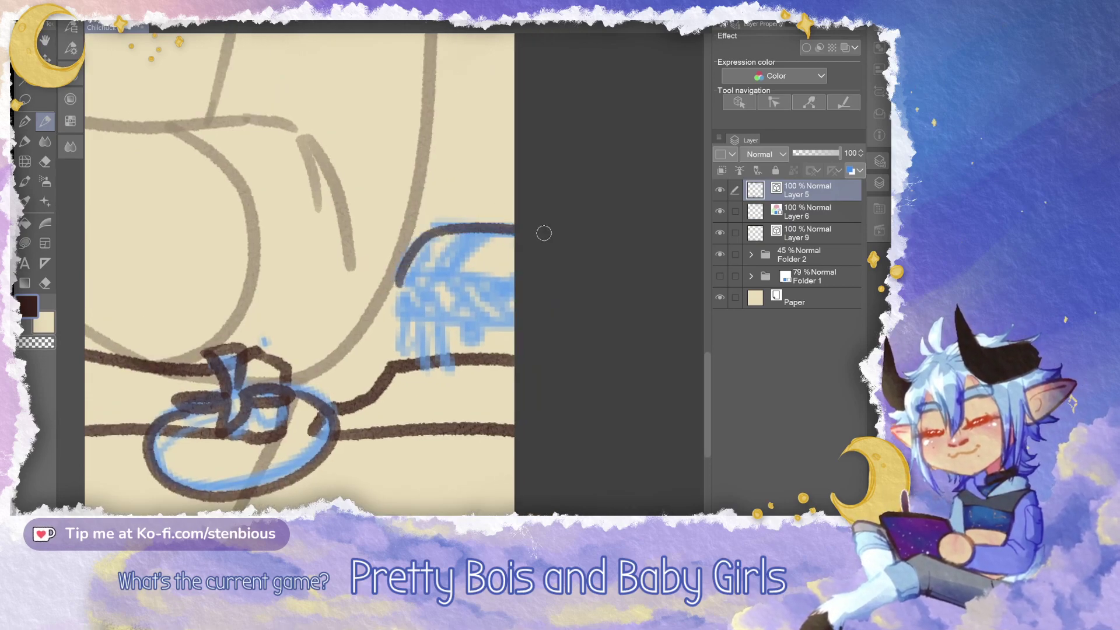
drag(402, 285, 519, 281)
mouse_move(431, 269)
mouse_down()
mouse_move(478, 232)
mouse_move(451, 278)
mouse_move(435, 270)
mouse_move(400, 288)
mouse_move(514, 284)
mouse_up()
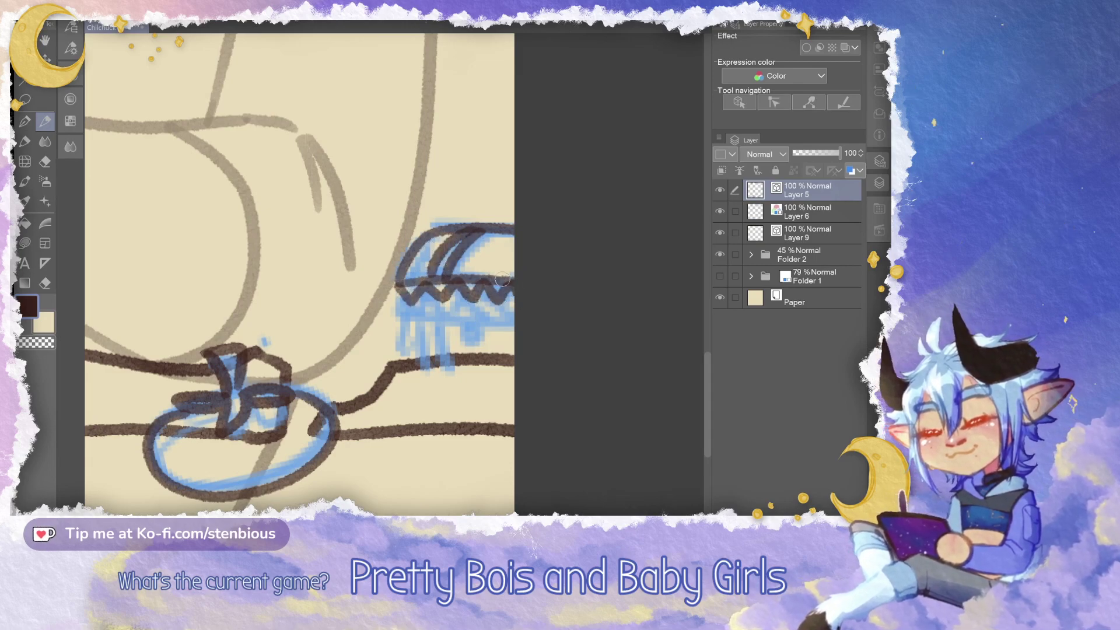
Ink the chest's lower zigzag rim, side edge, vertical strap and round latch beneath the lid
mouse_move(398, 320)
mouse_down()
mouse_move(416, 336)
mouse_move(399, 312)
mouse_move(444, 321)
mouse_move(455, 306)
mouse_move(511, 308)
mouse_up()
drag(406, 321, 542, 317)
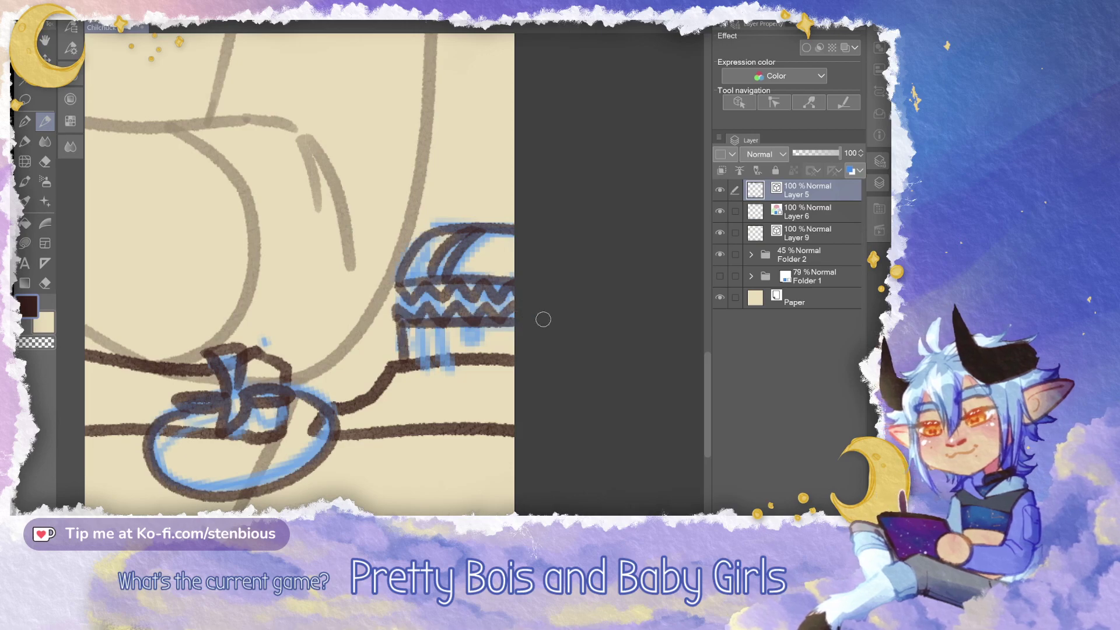
drag(420, 324, 423, 364)
mouse_move(435, 324)
mouse_down()
mouse_move(443, 361)
mouse_move(467, 336)
mouse_up()
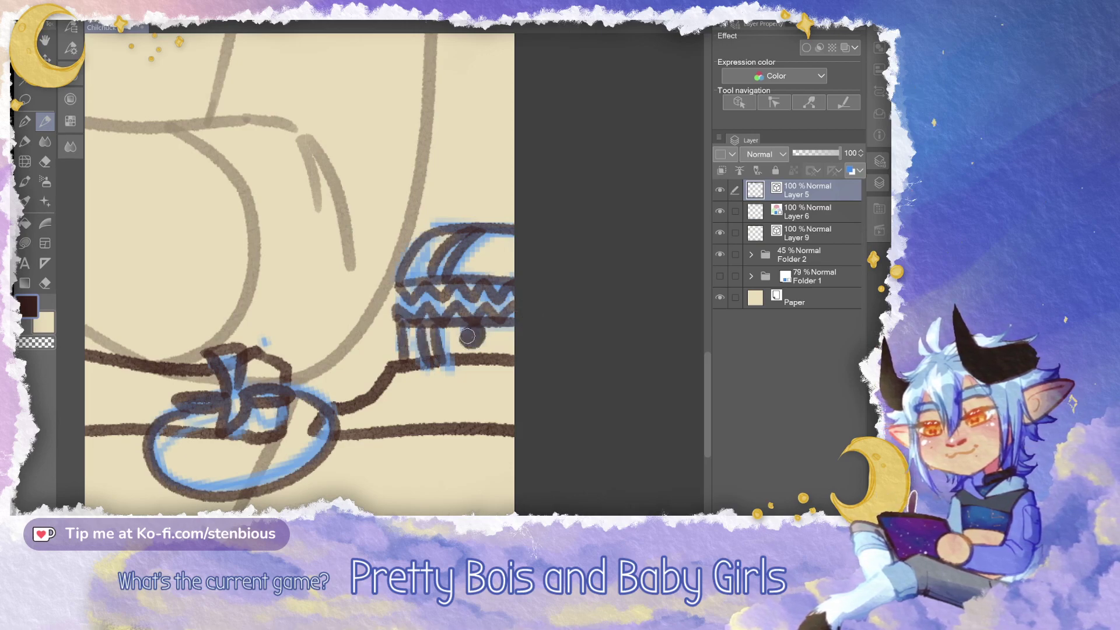
scroll(505, 262, down, 5)
drag(504, 261, 575, 579)
drag(556, 502, 520, 324)
scroll(527, 307, down, 2)
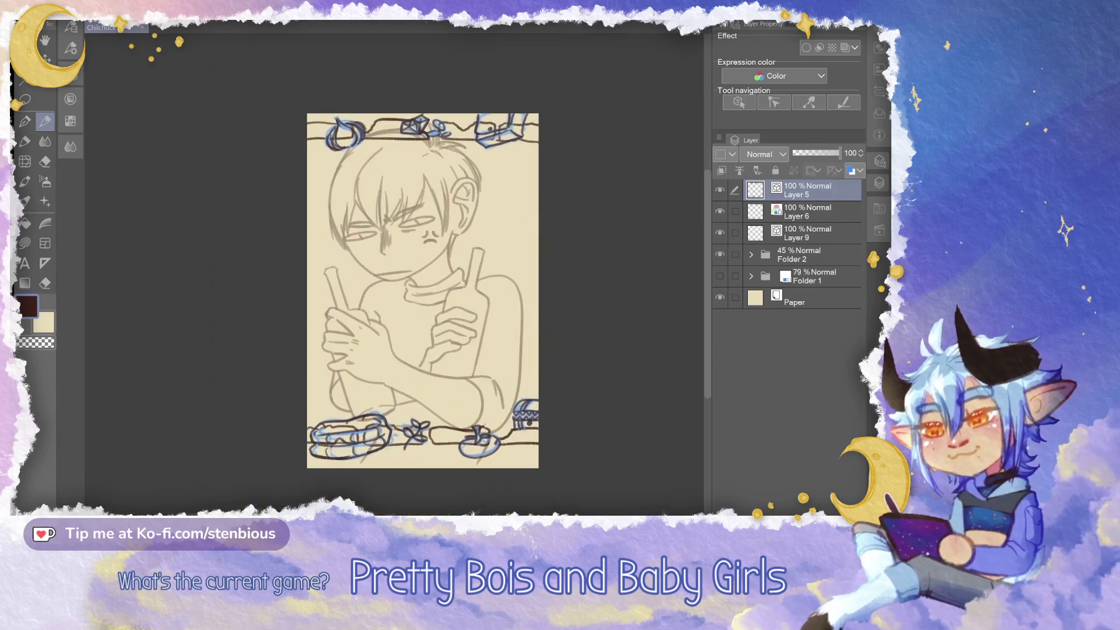
Hide Layer 6 and delete it from the drawing
click(719, 211)
click(811, 212)
key(Delete)
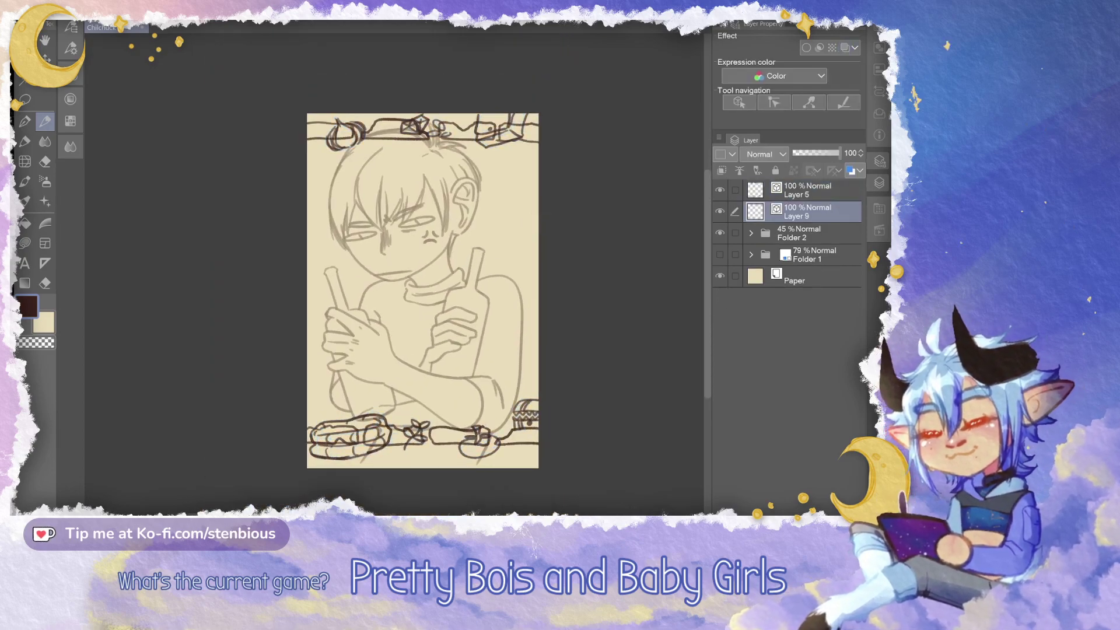
Lasso the upper block border together with its decorative items across the full canvas width
scroll(537, 350, up, 1)
drag(537, 350, 515, 356)
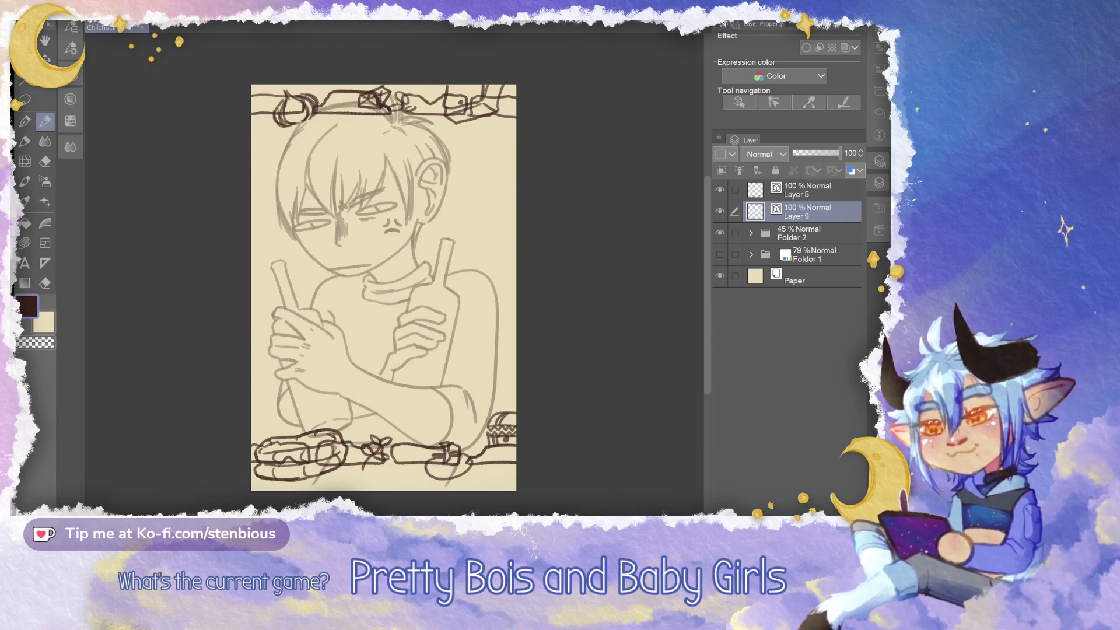
scroll(503, 343, up, 1)
drag(503, 344, 521, 353)
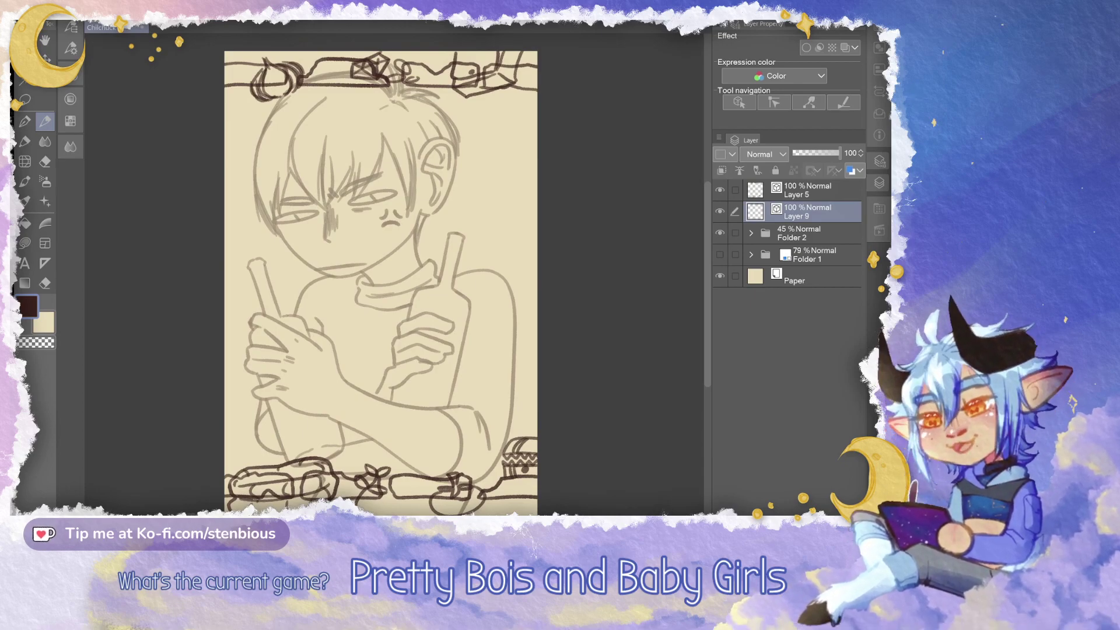
key(m)
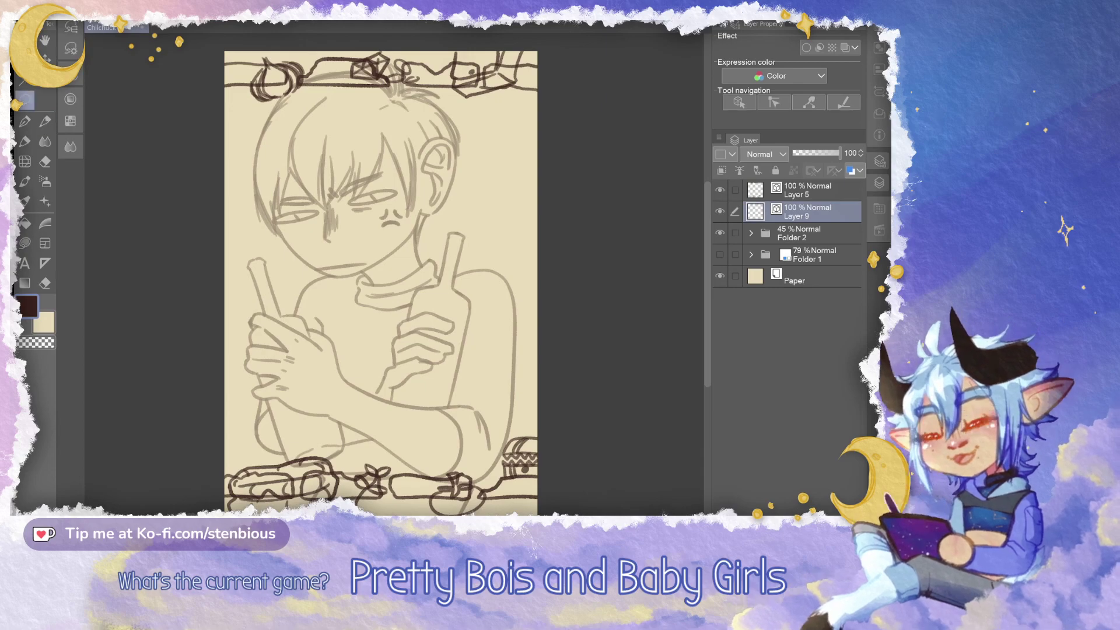
mouse_move(264, 39)
mouse_down()
mouse_move(222, 144)
mouse_move(431, 34)
mouse_move(411, 33)
mouse_up()
key(ctrl+c)
key(ctrl+v)
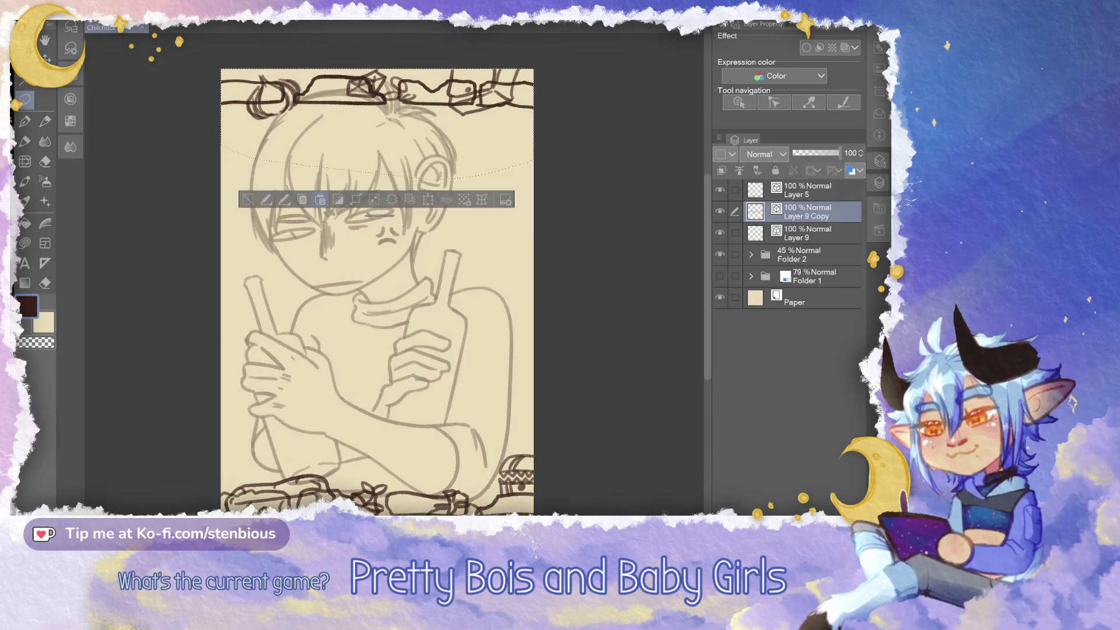
key(ctrl+e)
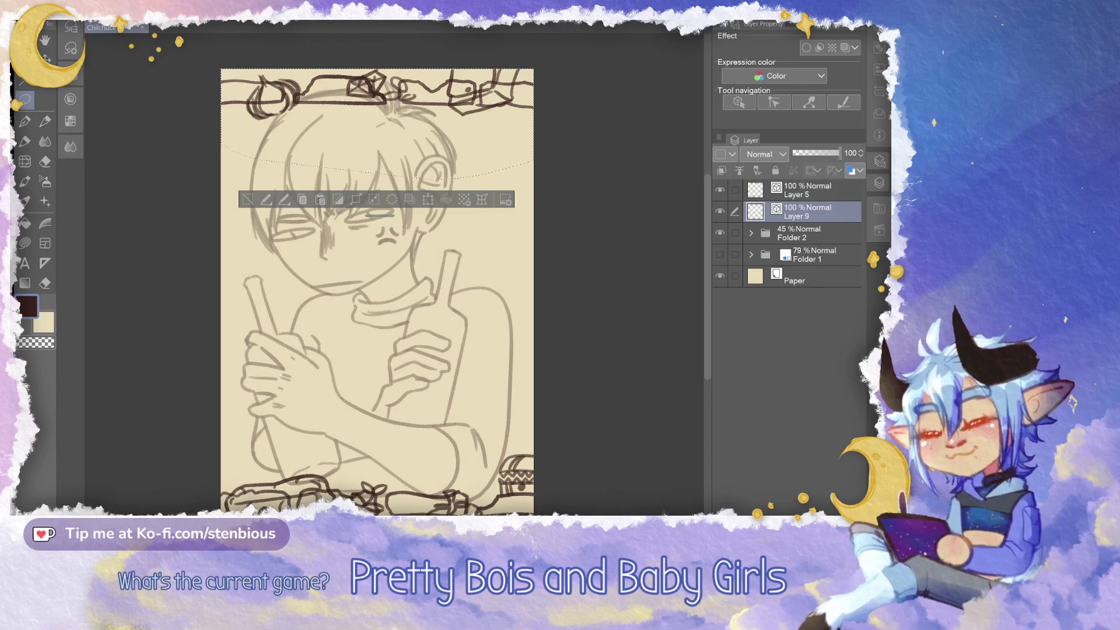
Copy the lassoed upper strip from both Layer 5 and Layer 9 and paste it onto separate layers
click(735, 190)
click(303, 198)
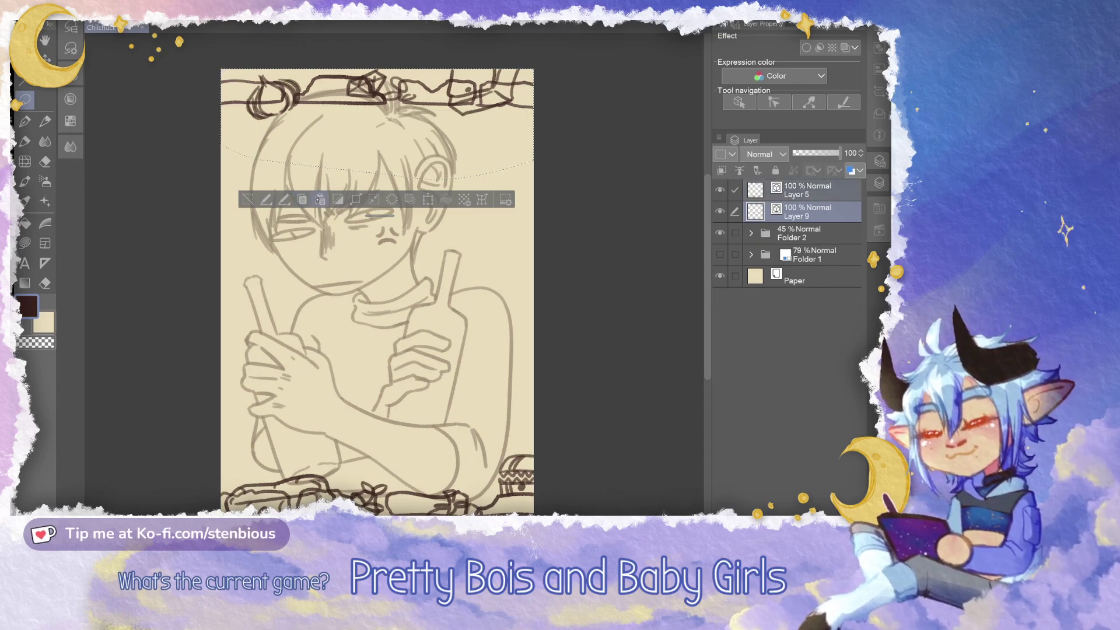
click(321, 199)
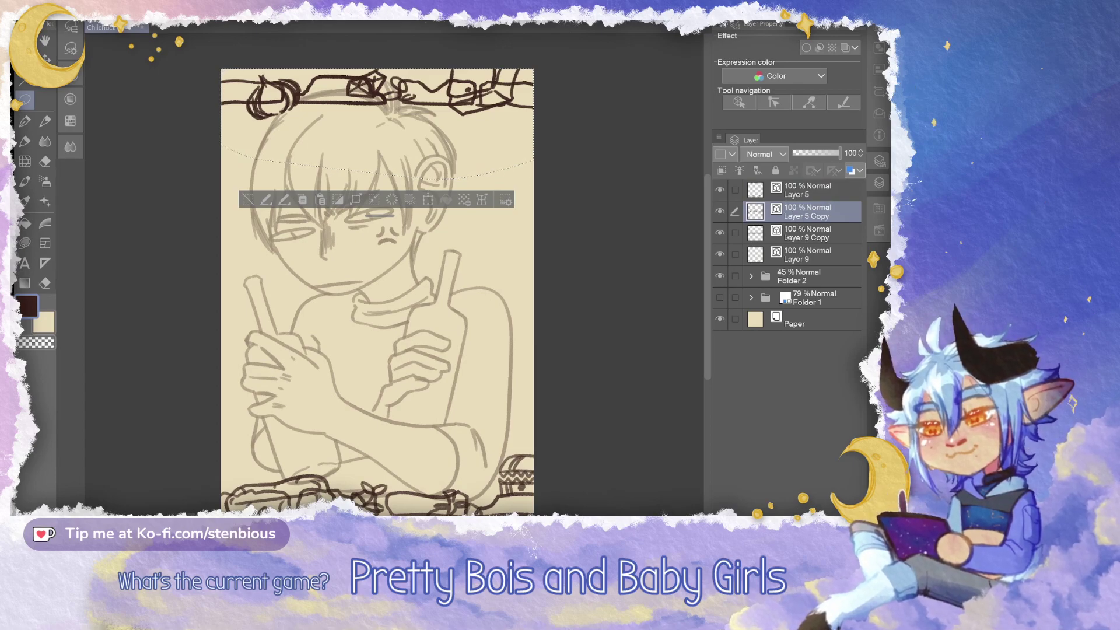
Hide the two pasted copies, clear the lassoed upper strip from Layer 5 and Layer 9, and deselect
click(791, 255)
click(720, 233)
click(734, 190)
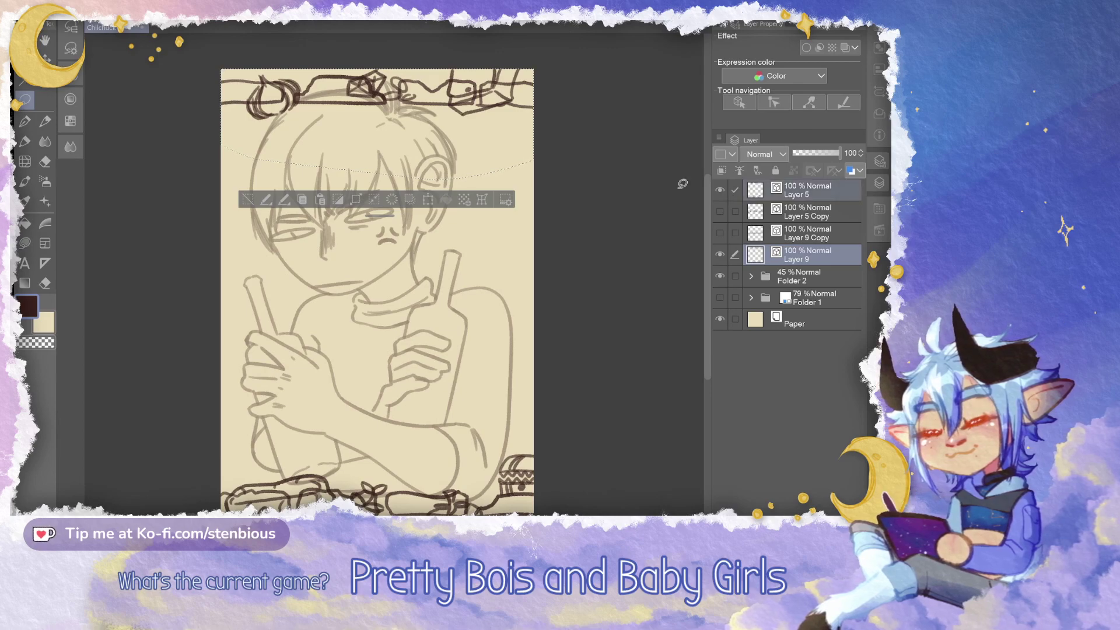
click(356, 199)
key(ctrl+d)
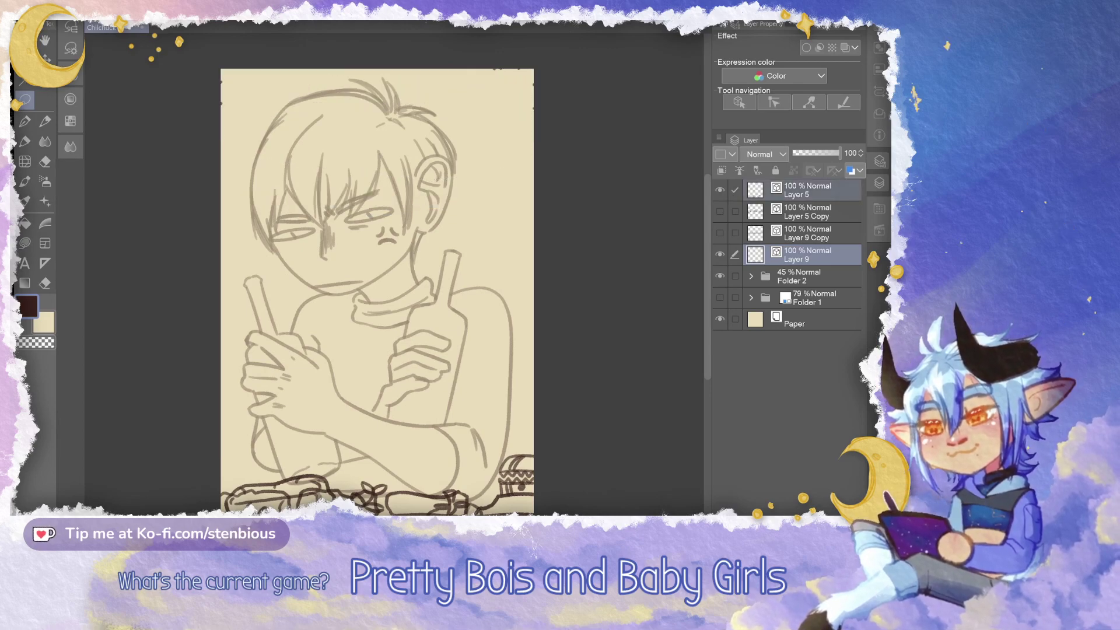
Show Layer 5 Copy and Layer 9 Copy and move both below Folder 2
drag(720, 211, 719, 232)
click(808, 212)
click(735, 233)
right_click(747, 212)
key(Escape)
drag(813, 239, 815, 283)
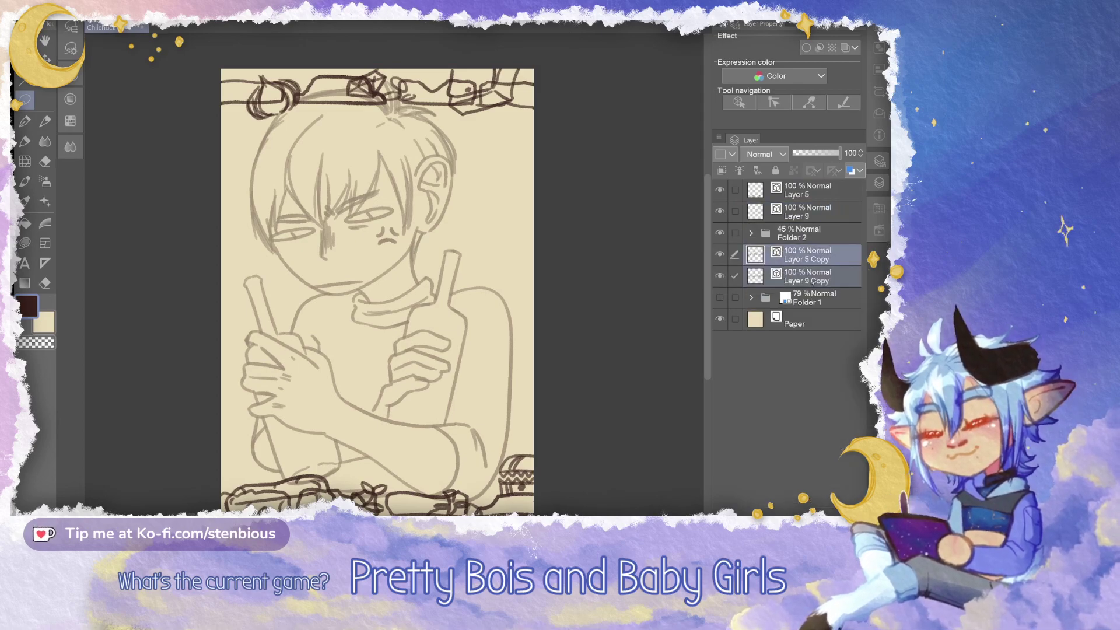
Set Folder 2's opacity to 100%
click(814, 237)
drag(816, 153, 867, 150)
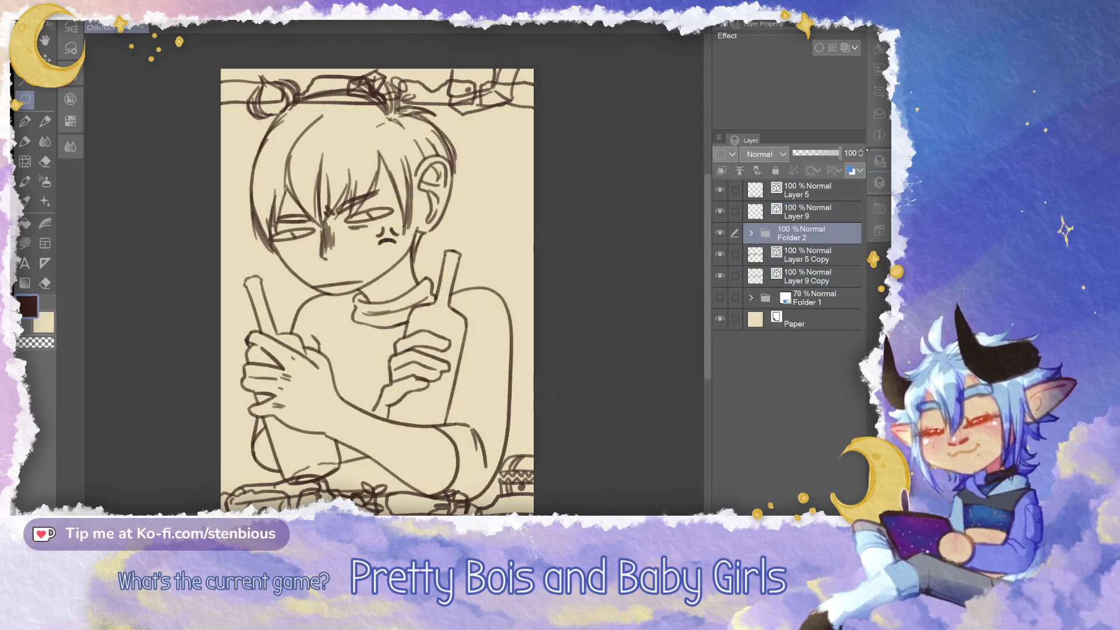
scroll(394, 280, down, 2)
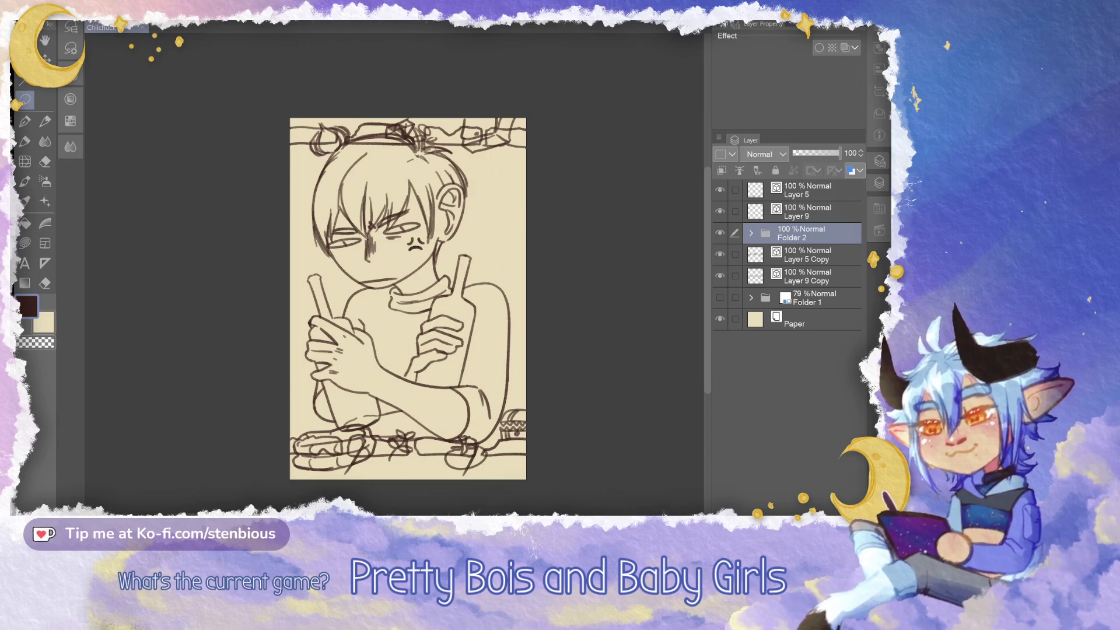
Isolate Layer 5 for editing by hiding Layer 9, Folder 2 and both copy layers
click(817, 190)
click(850, 170)
click(850, 170)
scroll(490, 420, up, 5)
drag(490, 420, 532, 367)
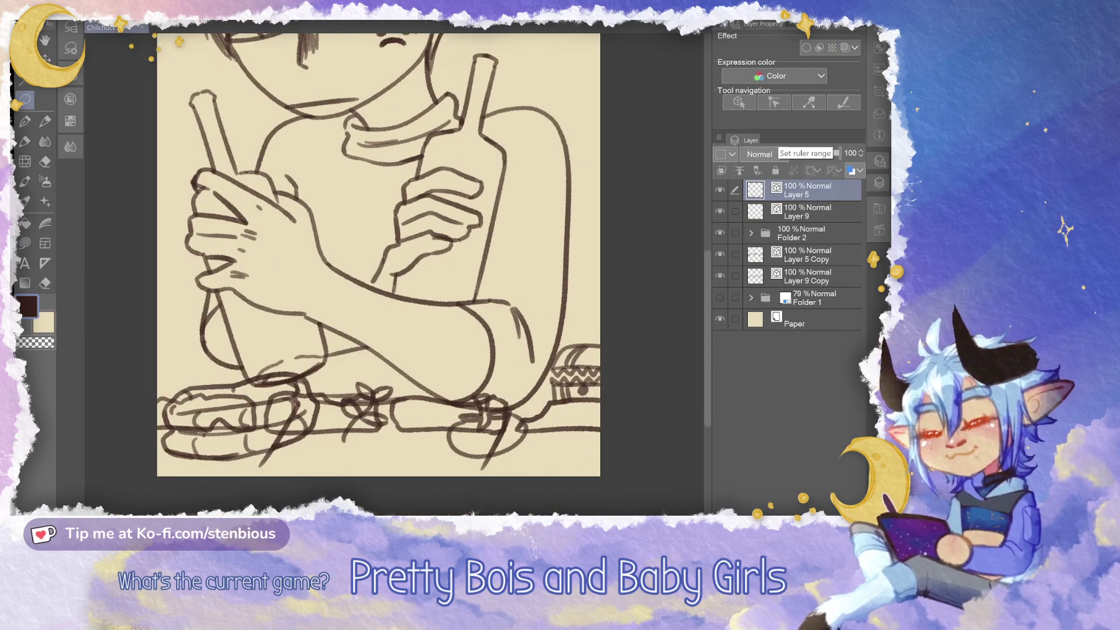
drag(720, 211, 720, 276)
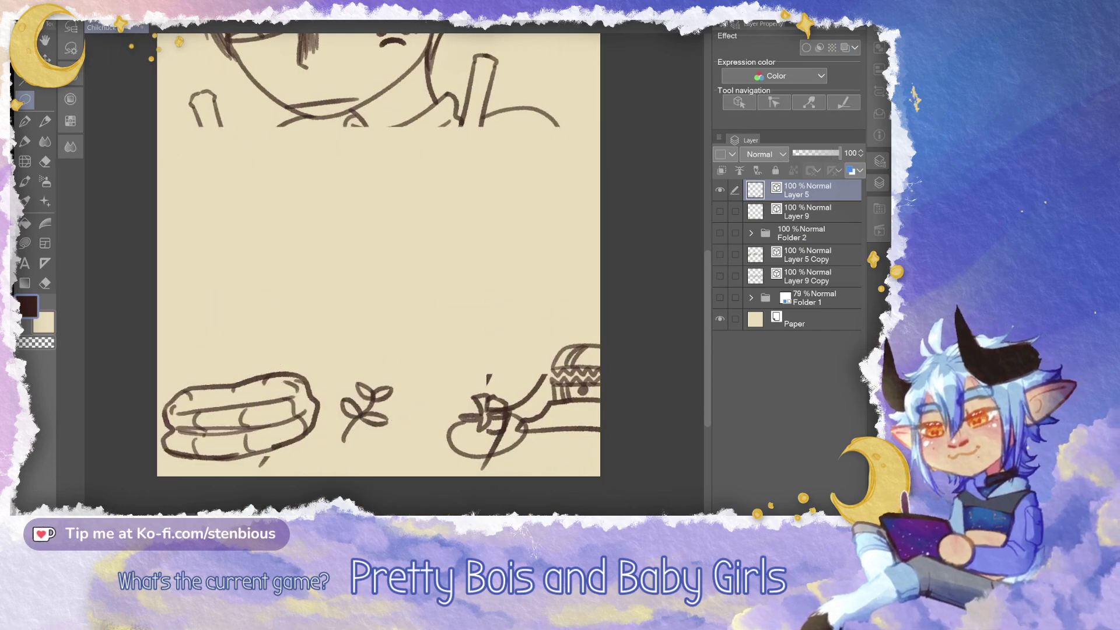
Thin the layered stack's inner divider lines using Correct line width in Narrow mode
click(45, 283)
click(70, 49)
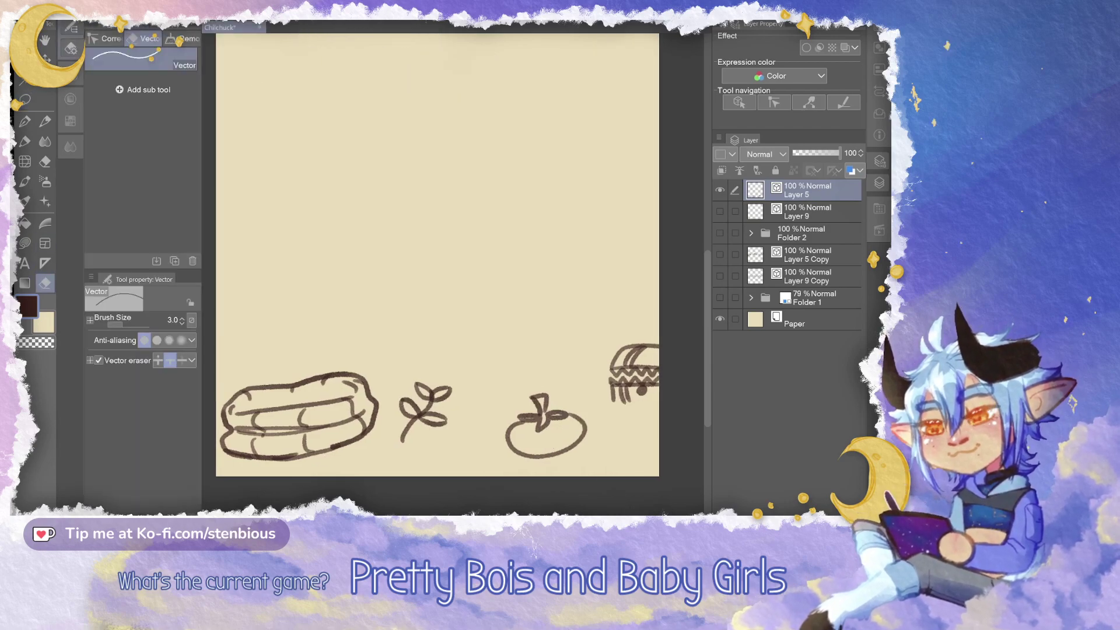
key(y)
click(98, 336)
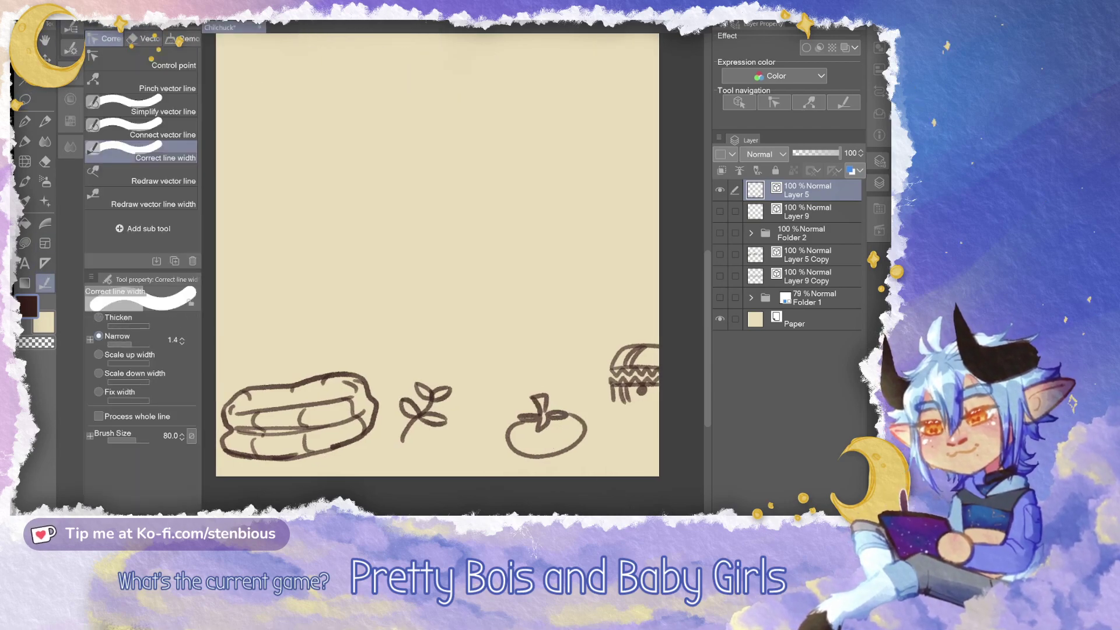
drag(242, 436, 314, 417)
mouse_move(239, 412)
mouse_down()
mouse_move(333, 394)
mouse_move(353, 419)
mouse_move(321, 428)
mouse_move(357, 420)
mouse_up()
drag(288, 433, 242, 428)
Thin the short curved crease marks on the layered stack's tiers
scroll(353, 409, up, 3)
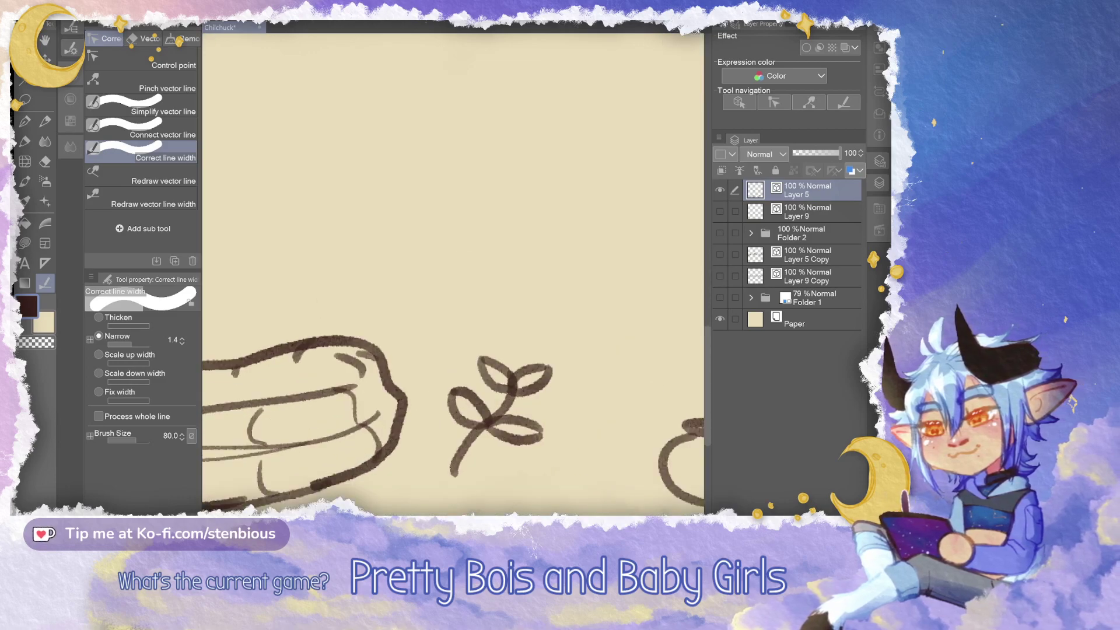
drag(321, 408, 426, 401)
scroll(415, 390, up, 1)
scroll(350, 379, up, 1)
mouse_move(245, 443)
mouse_down()
mouse_move(695, 131)
mouse_move(642, 133)
mouse_move(389, 301)
mouse_up()
scroll(320, 290, up, 3)
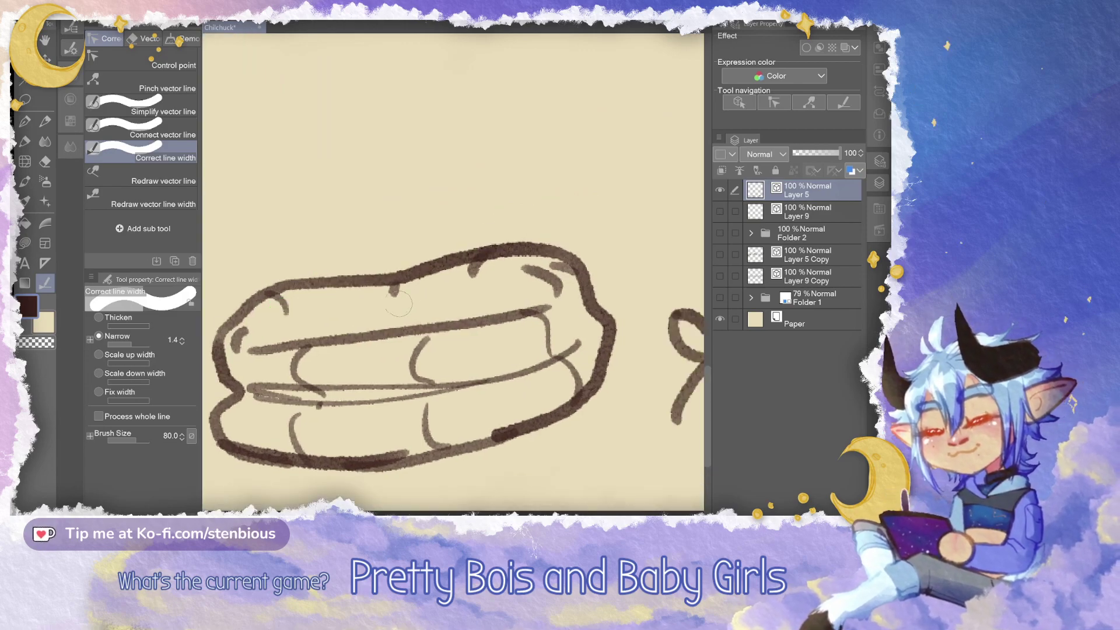
mouse_move(396, 299)
mouse_down()
mouse_move(475, 274)
mouse_move(537, 275)
mouse_move(567, 295)
mouse_up()
drag(560, 342, 543, 339)
drag(569, 380, 554, 384)
drag(431, 425, 414, 429)
mouse_move(415, 355)
mouse_down()
mouse_move(424, 352)
mouse_move(418, 360)
mouse_up()
drag(306, 361, 303, 370)
drag(295, 435, 296, 440)
Thin the layered stack's middle seam and the leafy sprig's lines with Correct line width
mouse_move(583, 350)
mouse_down()
mouse_move(307, 376)
mouse_move(258, 397)
mouse_up()
mouse_move(370, 393)
mouse_down()
mouse_move(391, 373)
mouse_move(408, 389)
mouse_move(431, 313)
mouse_up()
drag(428, 354, 402, 391)
drag(388, 400, 367, 425)
mouse_move(630, 379)
mouse_down()
mouse_move(365, 337)
mouse_move(314, 348)
mouse_up()
drag(369, 411, 379, 349)
mouse_move(393, 383)
mouse_down()
mouse_move(427, 396)
mouse_move(417, 367)
mouse_move(318, 439)
mouse_move(344, 461)
mouse_up()
drag(497, 399, 417, 466)
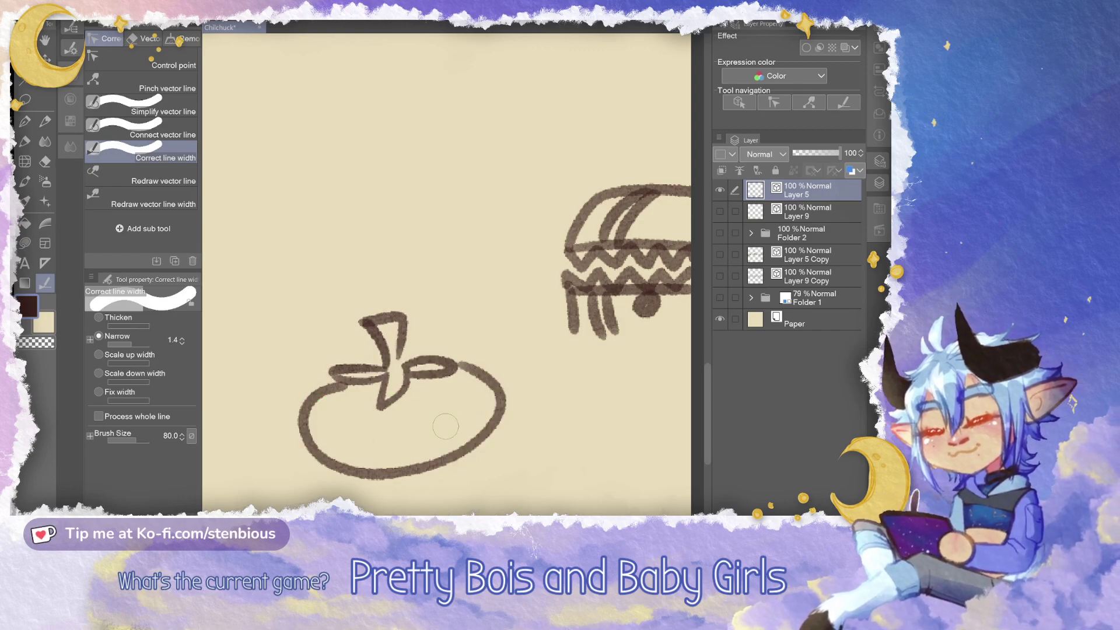
Thin the chest's zigzag trim, curved lid bands and vertical strap lines
drag(601, 327, 442, 338)
drag(408, 283, 544, 280)
drag(425, 328, 467, 330)
drag(431, 226, 512, 227)
drag(432, 306, 461, 327)
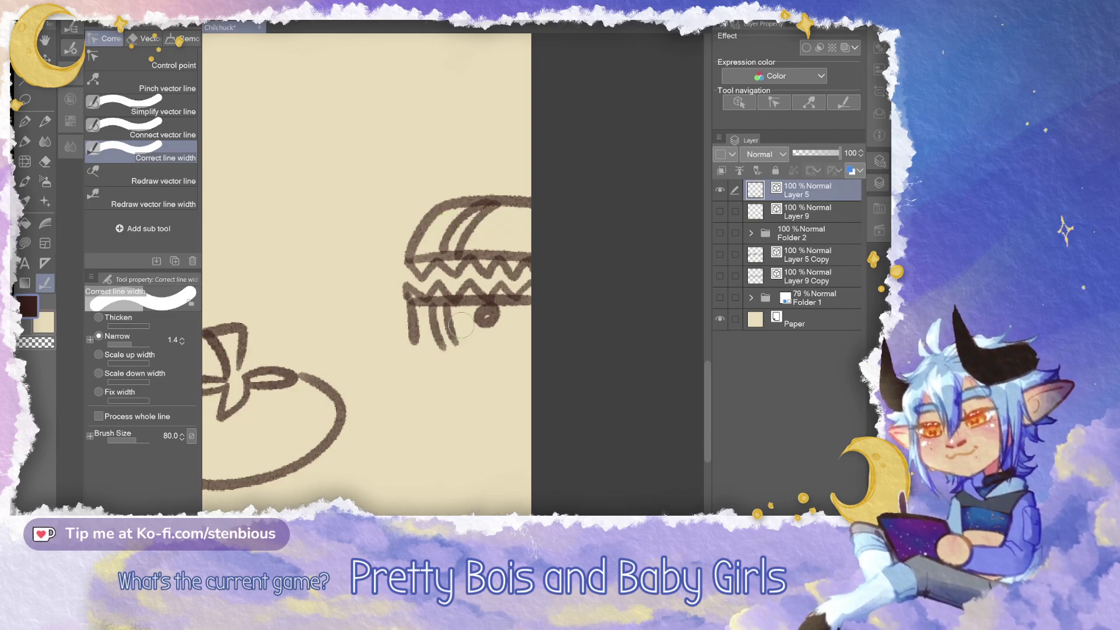
Show Layer 9 and erase its border lines running through the tomato with the Vector eraser
scroll(482, 290, down, 3)
drag(482, 290, 595, 360)
click(719, 211)
double_click(797, 215)
key(Return)
scroll(584, 399, up, 2)
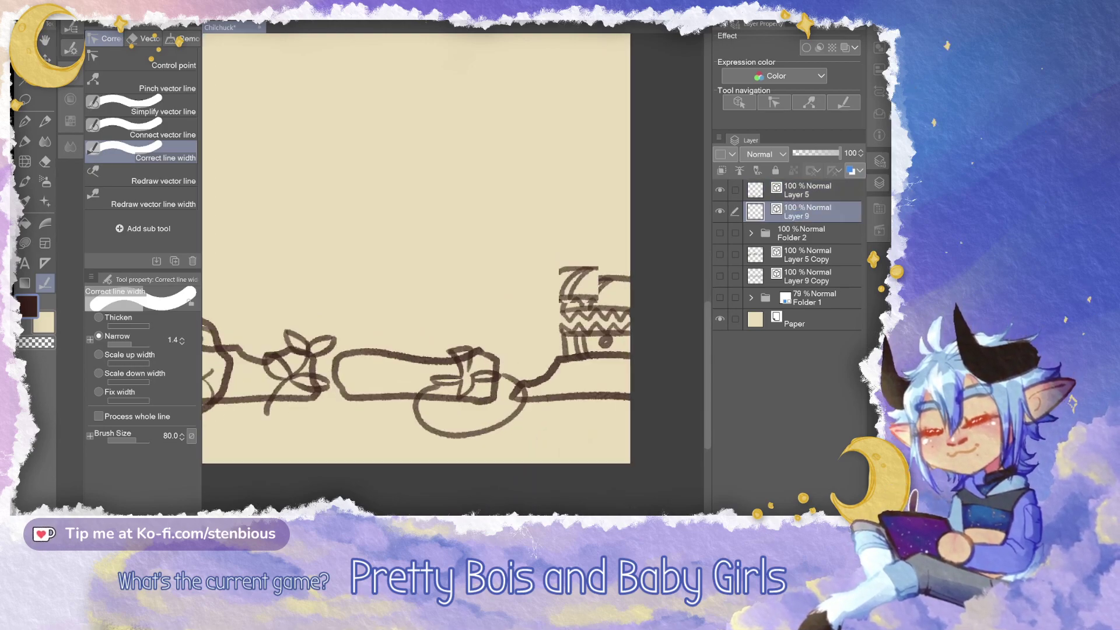
drag(583, 399, 552, 385)
key(e)
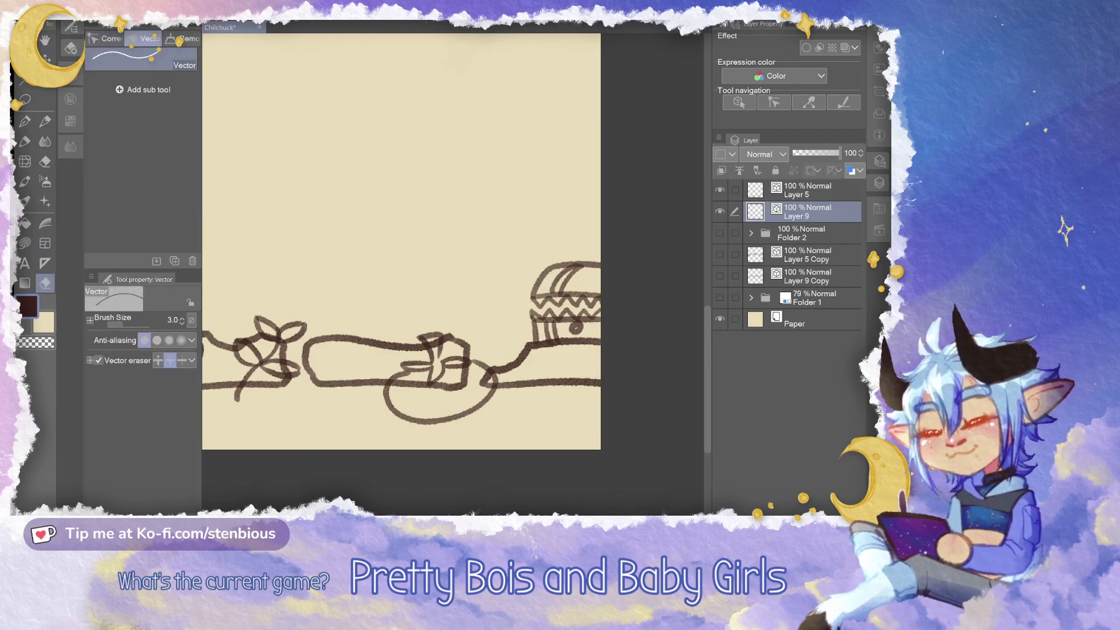
drag(435, 384, 419, 385)
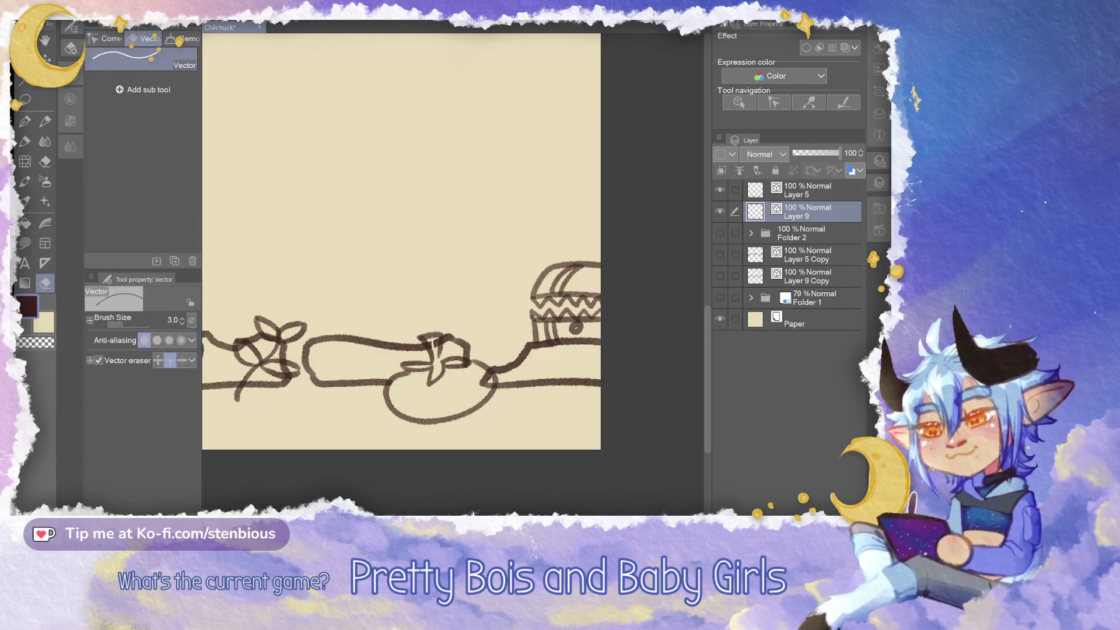
drag(418, 300, 459, 301)
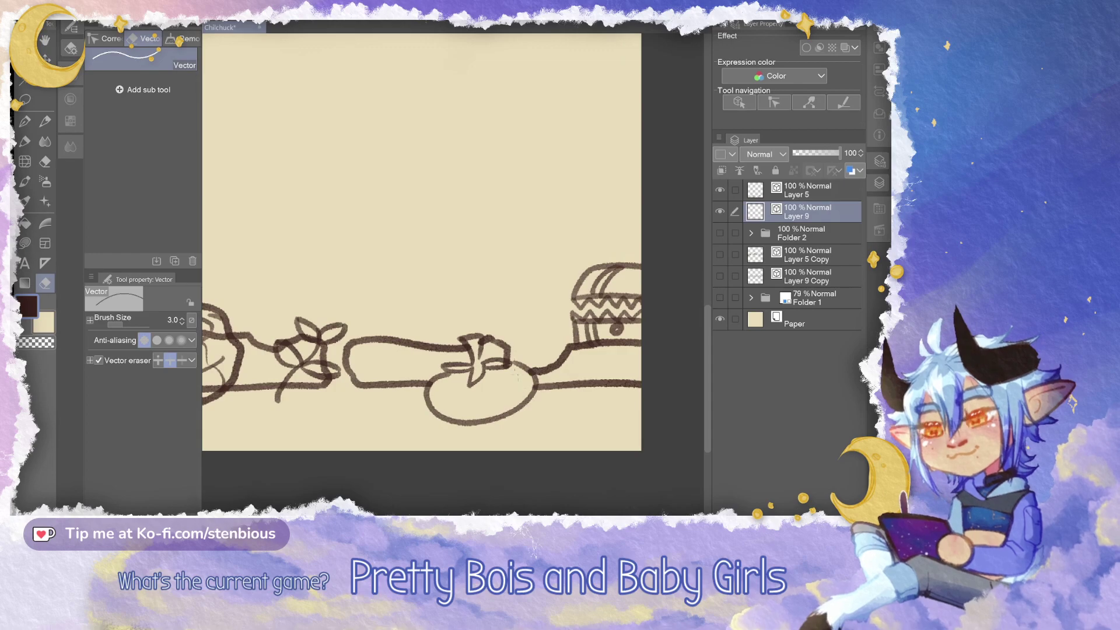
Erase the Layer 9 block border lines that cross the inside of the layered stack
scroll(541, 278, left, 4)
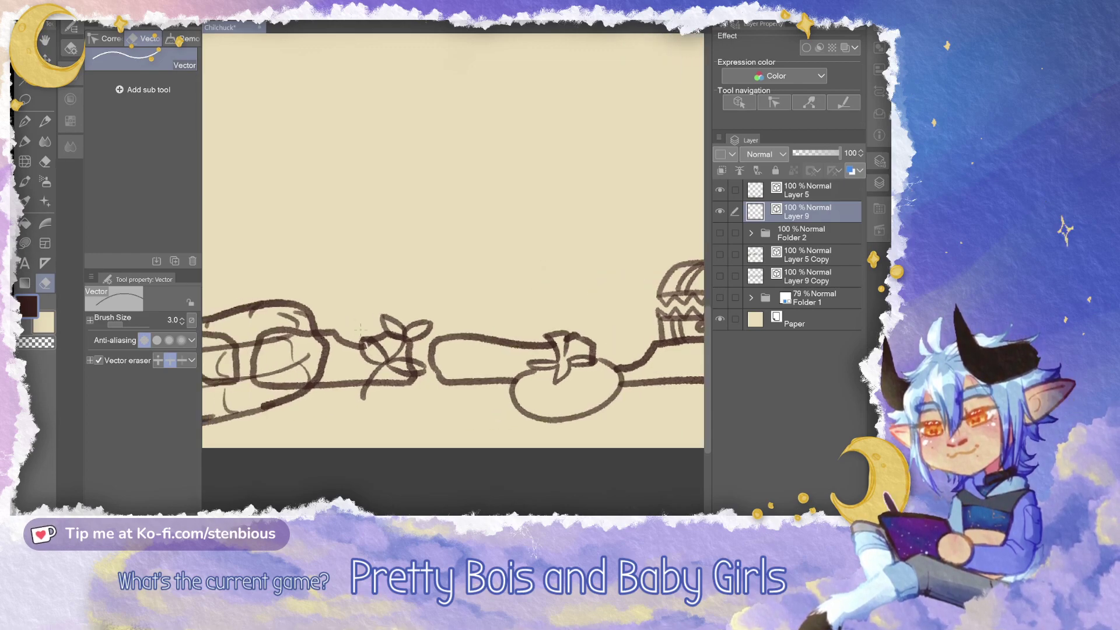
scroll(454, 362, left, 5)
scroll(453, 241, left, 2)
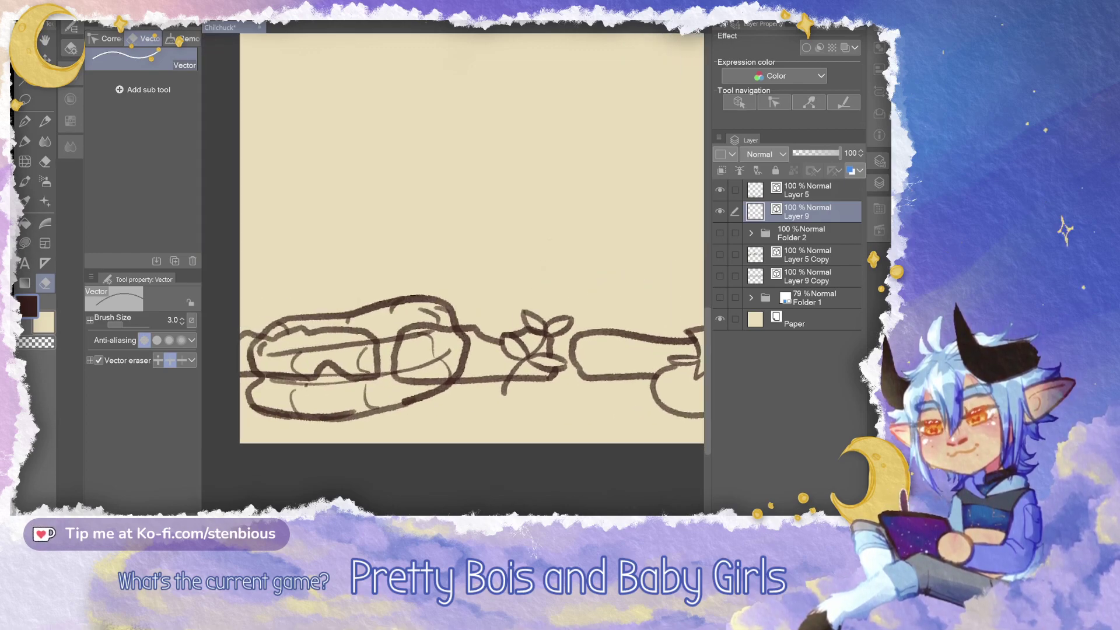
drag(417, 338, 380, 330)
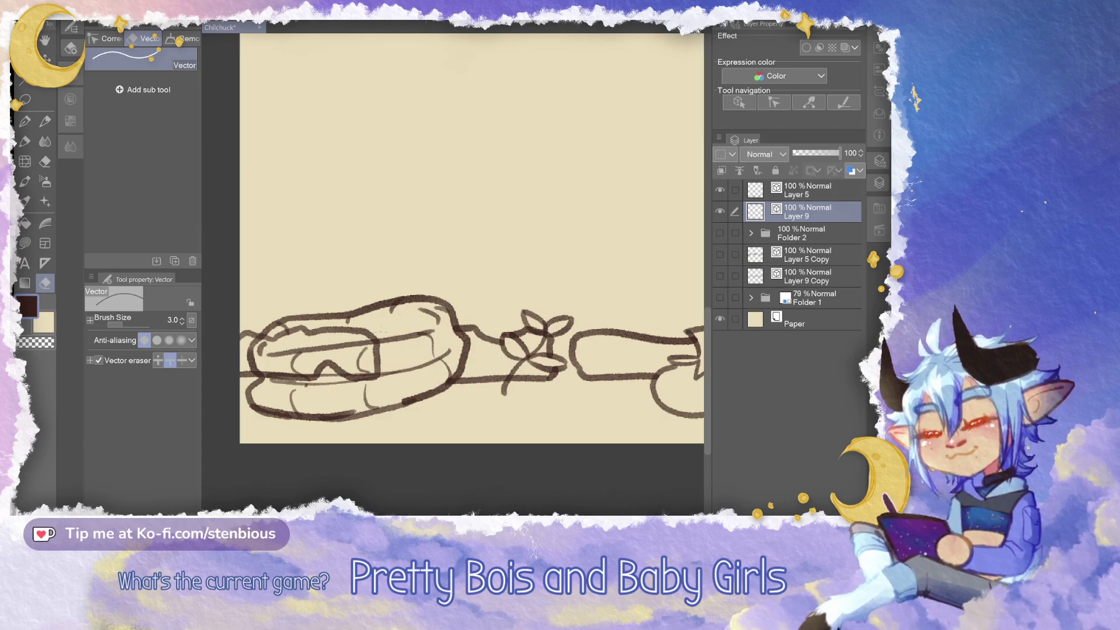
drag(364, 384, 363, 331)
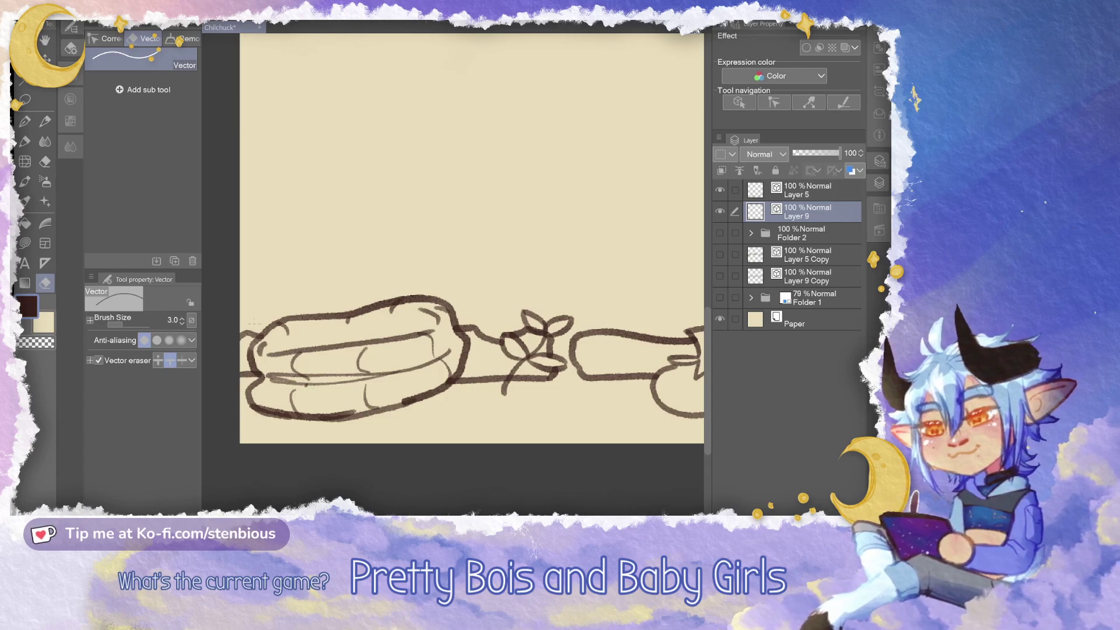
Show Folder 2 with the figure's line art, expand it and select Layer 1 inside
drag(659, 274, 528, 313)
scroll(577, 305, down, 3)
drag(627, 203, 573, 266)
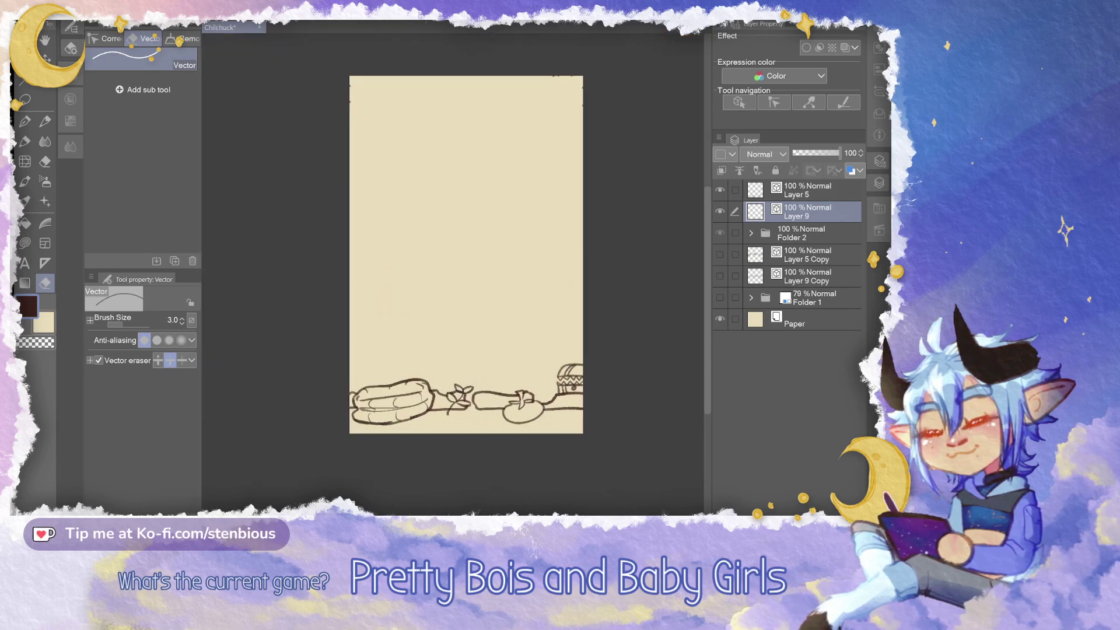
click(719, 233)
click(751, 233)
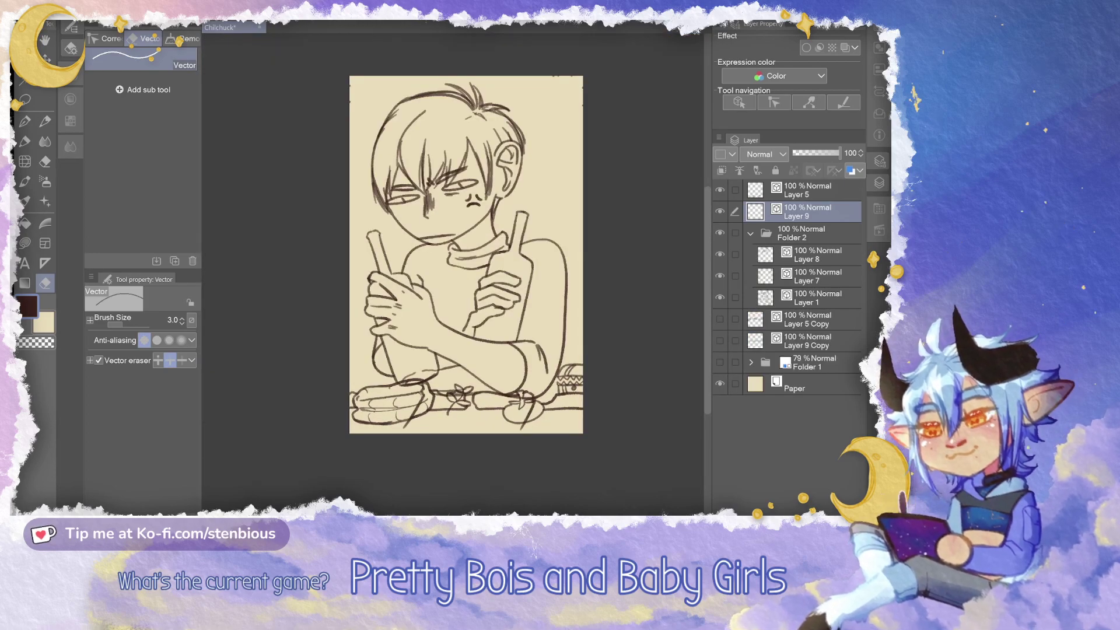
click(817, 298)
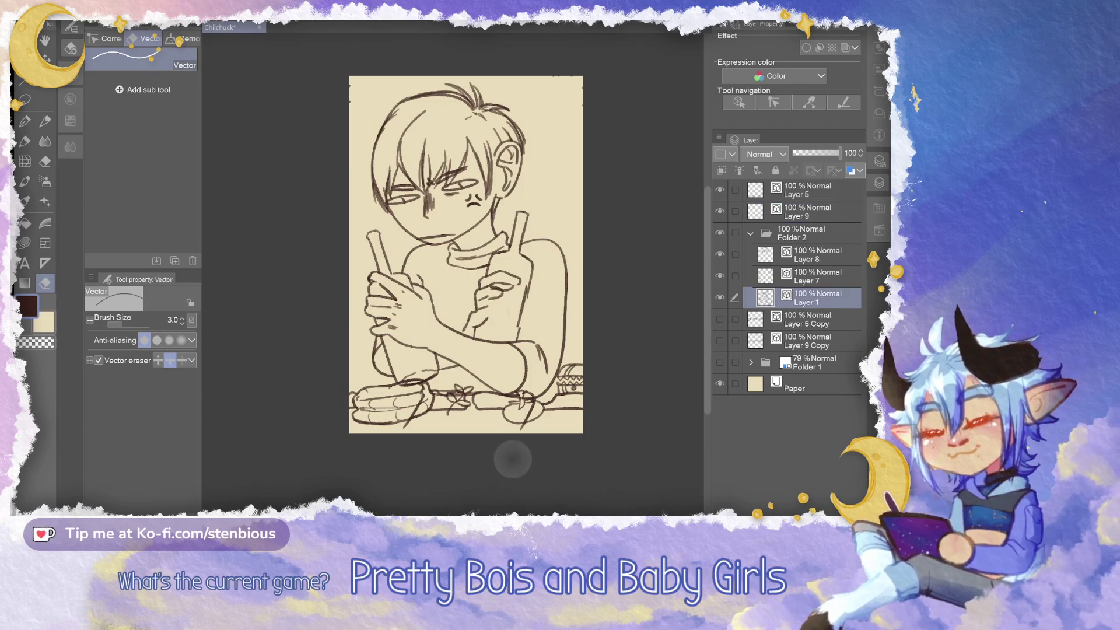
scroll(510, 391, up, 3)
drag(510, 391, 448, 389)
scroll(447, 389, up, 1)
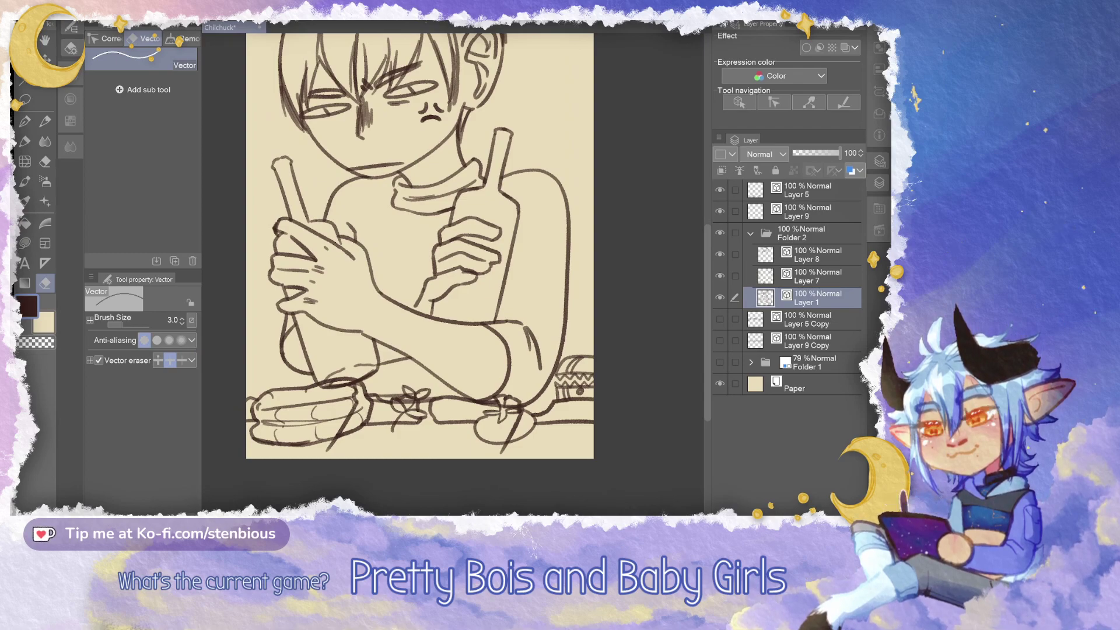
Collapse Folder 2 and select Layer 5 and Layer 9 together
click(750, 234)
click(807, 191)
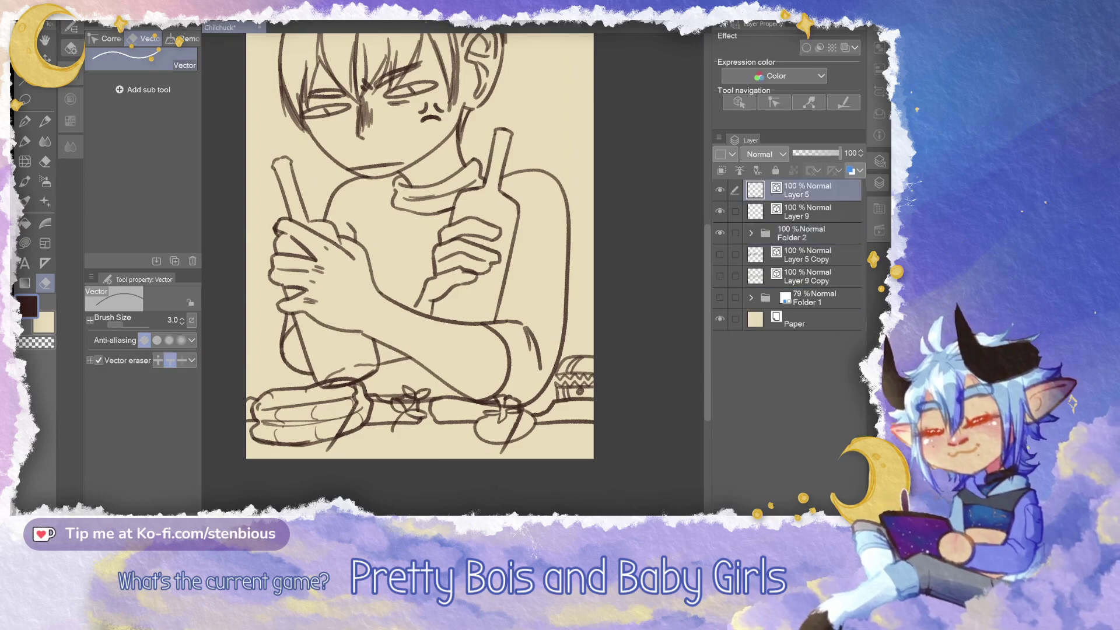
shift+click(807, 211)
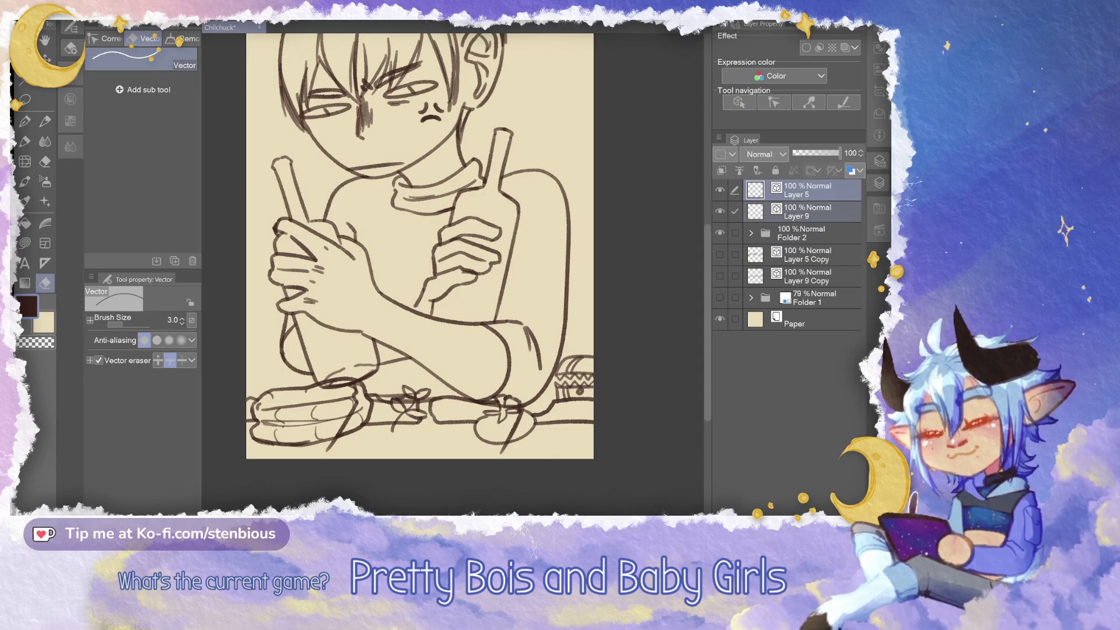
key(ctrl+t)
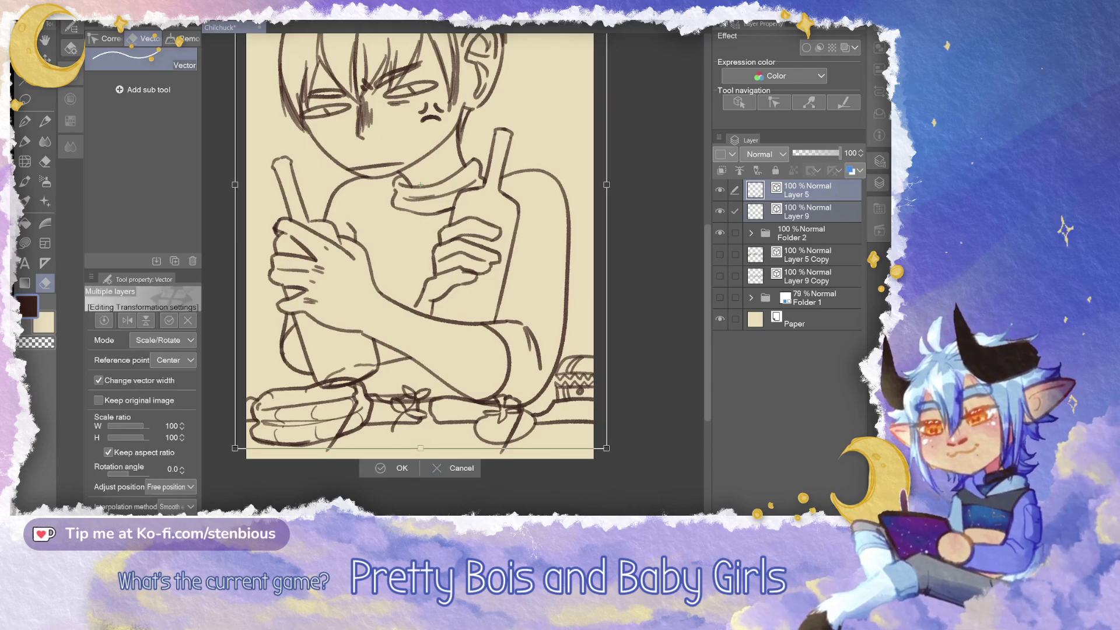
click(457, 467)
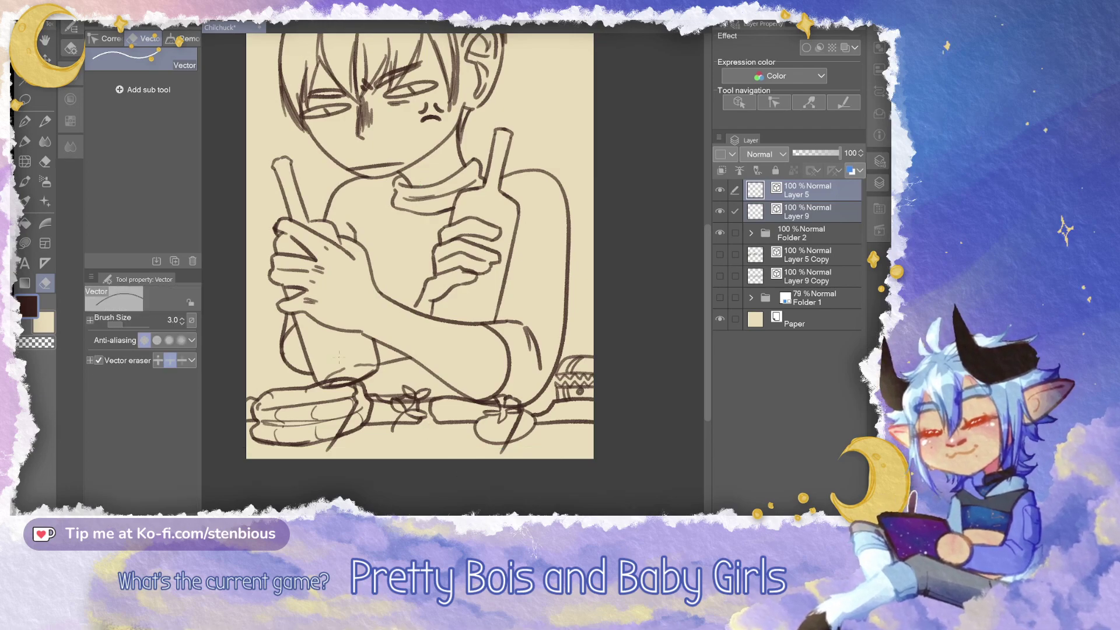
key(m)
click(143, 58)
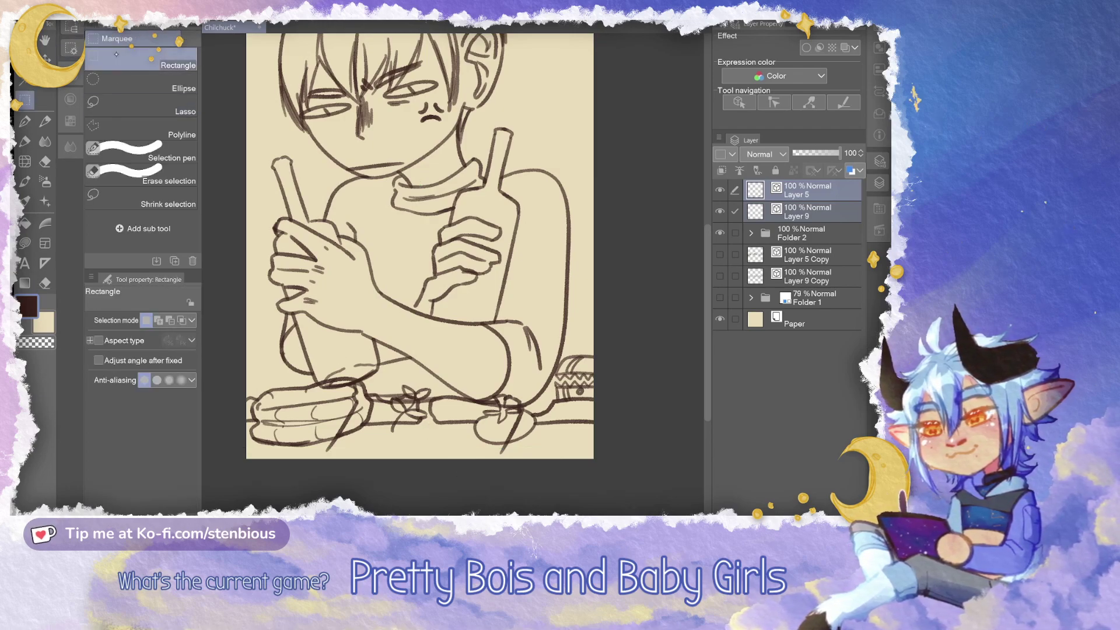
mouse_move(226, 330)
mouse_down()
mouse_move(376, 408)
mouse_move(423, 420)
mouse_up()
drag(431, 424, 660, 494)
mouse_move(224, 310)
mouse_down()
mouse_move(283, 342)
mouse_move(337, 353)
mouse_move(540, 377)
mouse_move(645, 371)
mouse_up()
key(ctrl+d)
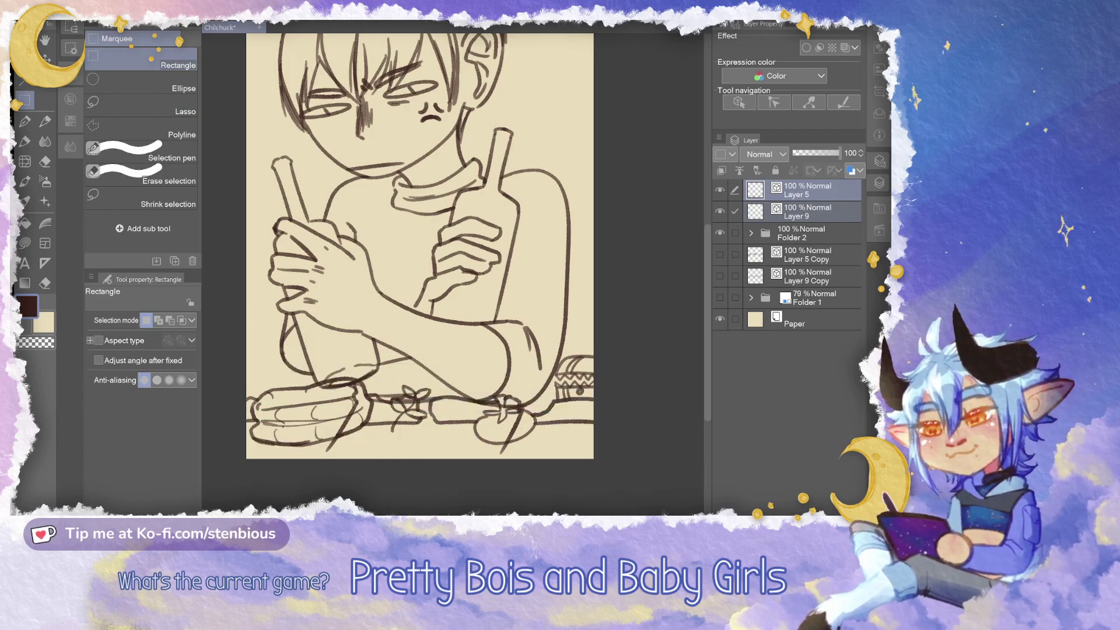
drag(243, 309, 337, 320)
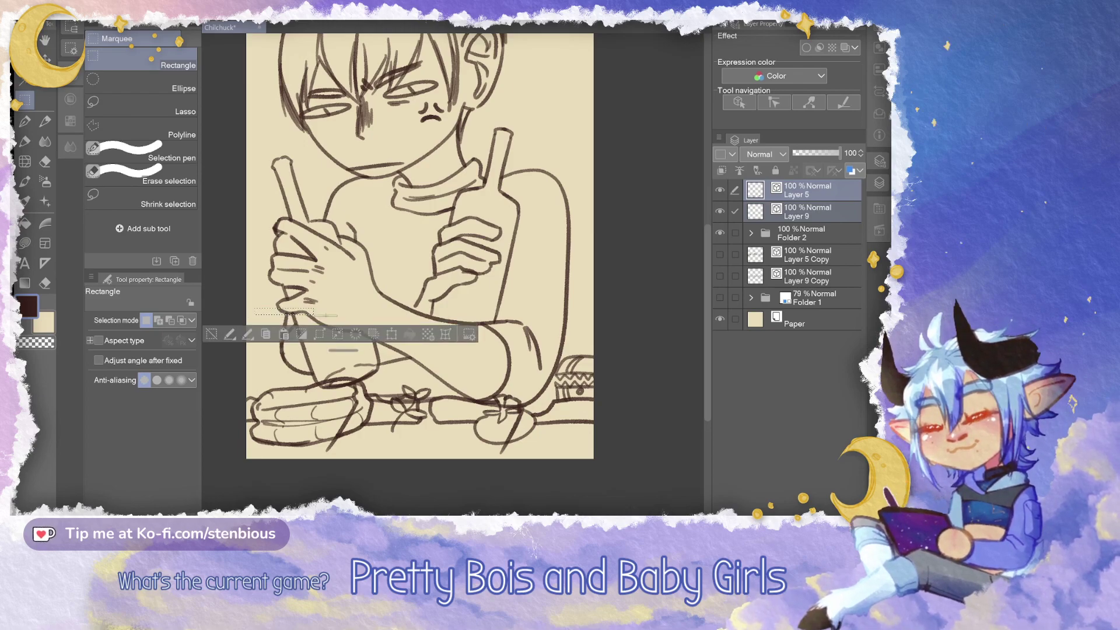
key(ctrl+d)
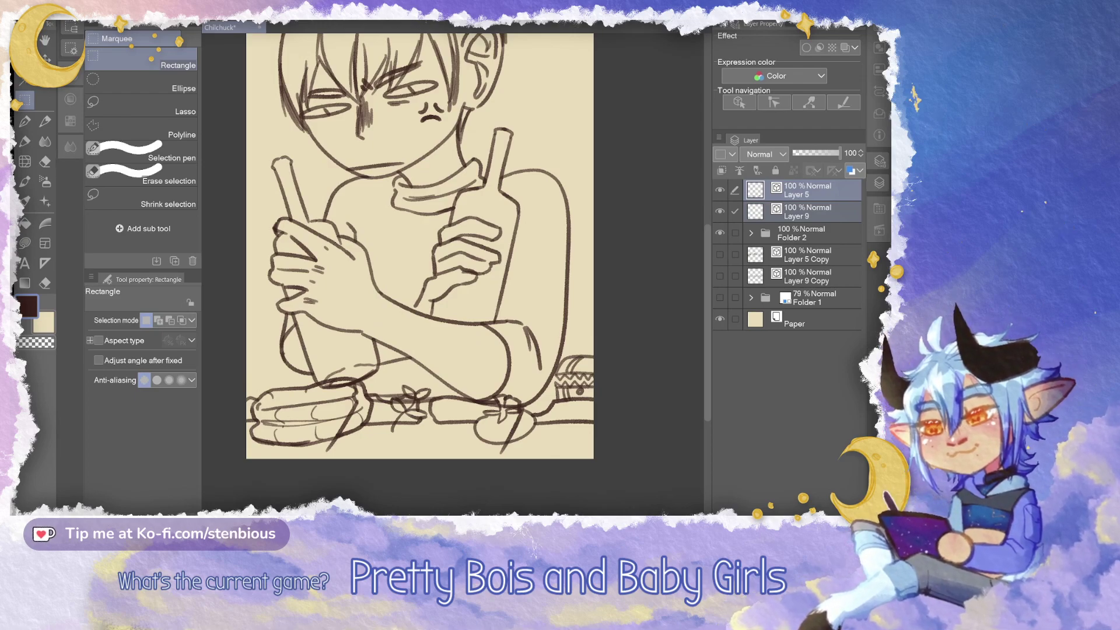
Select the strip of food items along the bottom of the canvas with a rectangle marquee and expand the selection by 20 px
drag(229, 478, 597, 372)
key(ctrl+t)
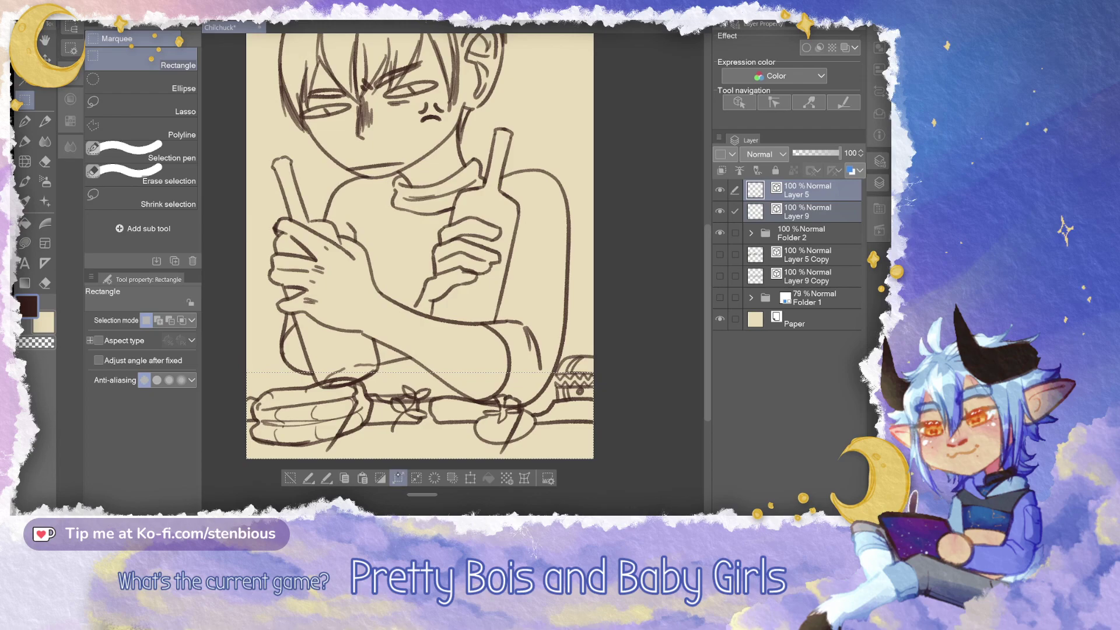
click(397, 478)
click(473, 266)
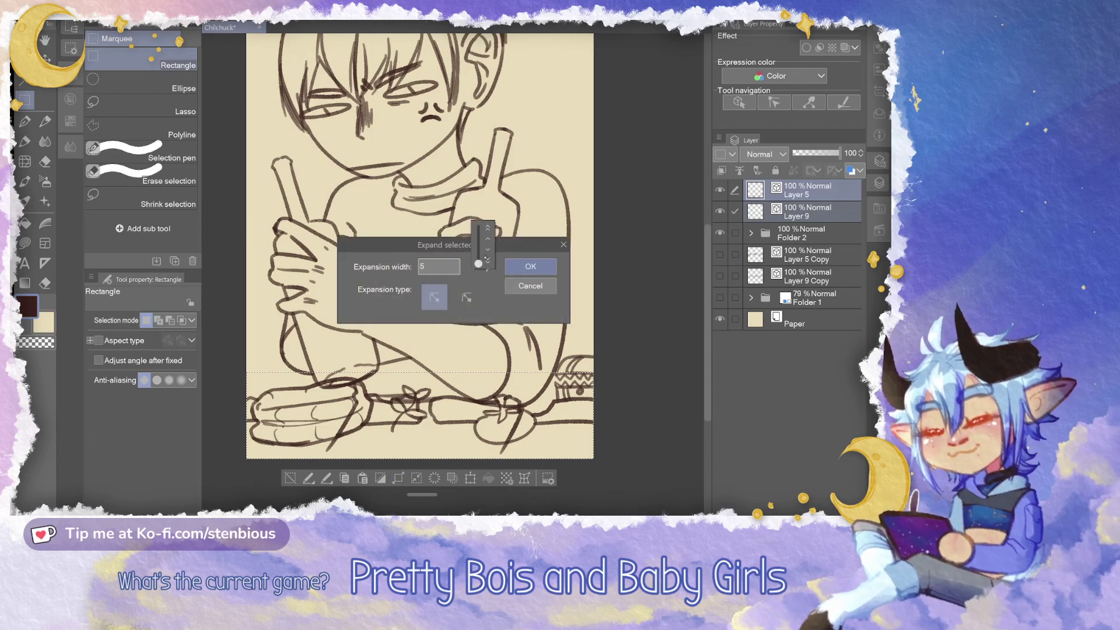
click(487, 227)
click(531, 266)
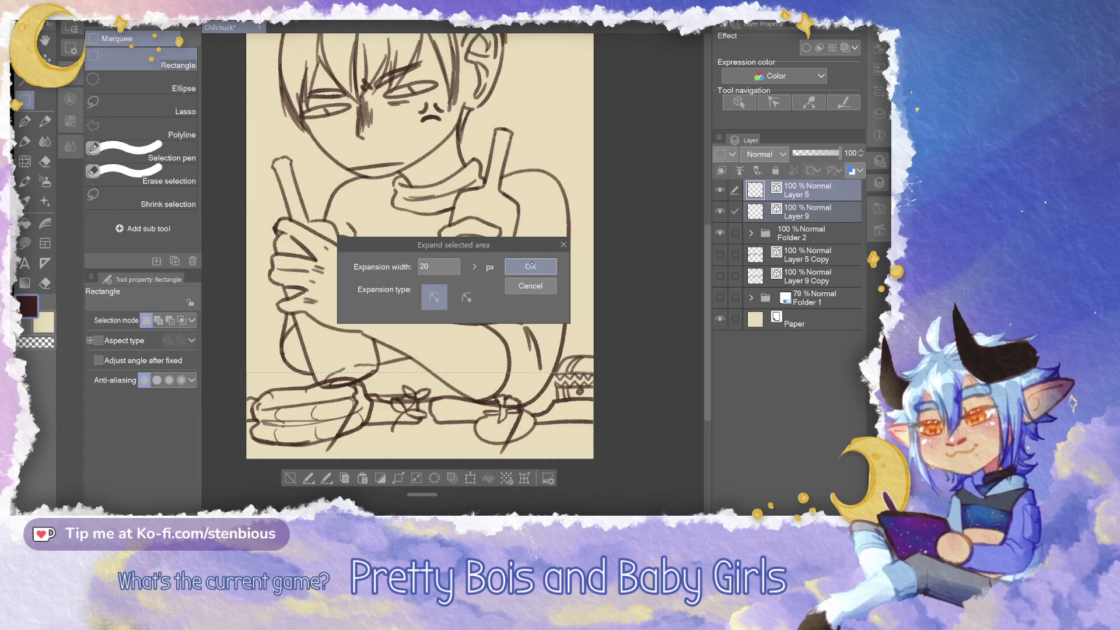
click(531, 266)
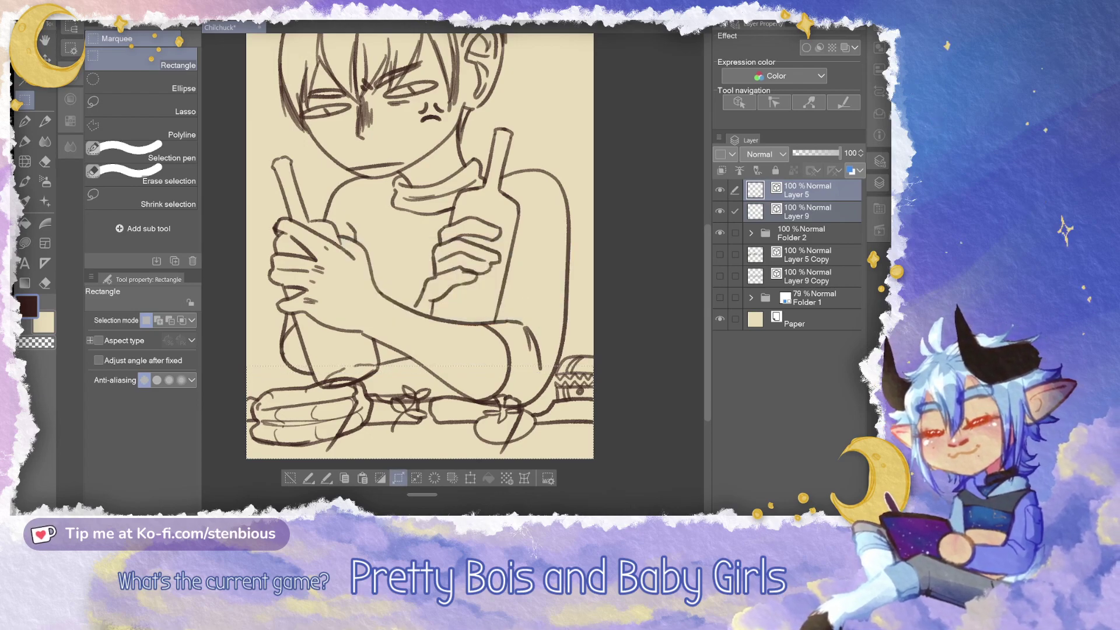
Expand the rectangular selection twice more by 20 px each time
click(398, 479)
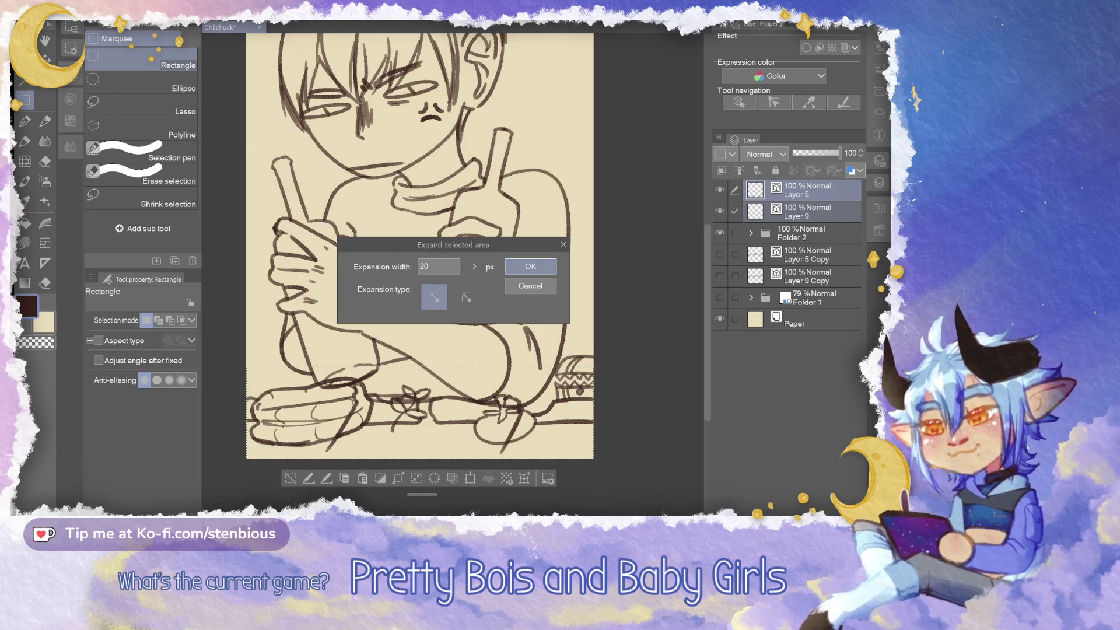
click(530, 266)
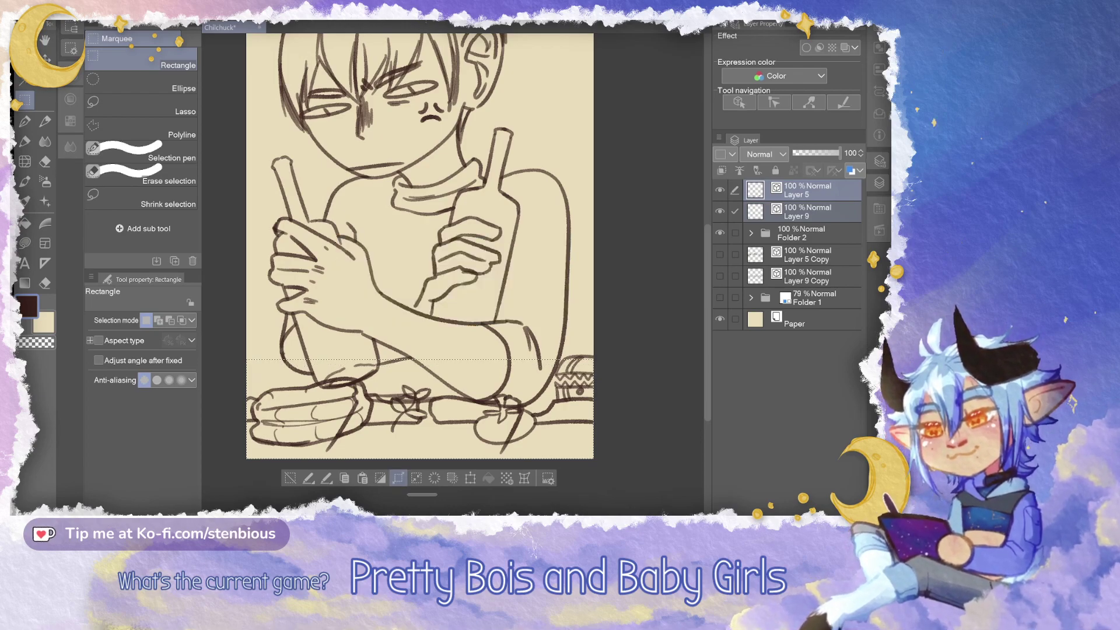
click(399, 477)
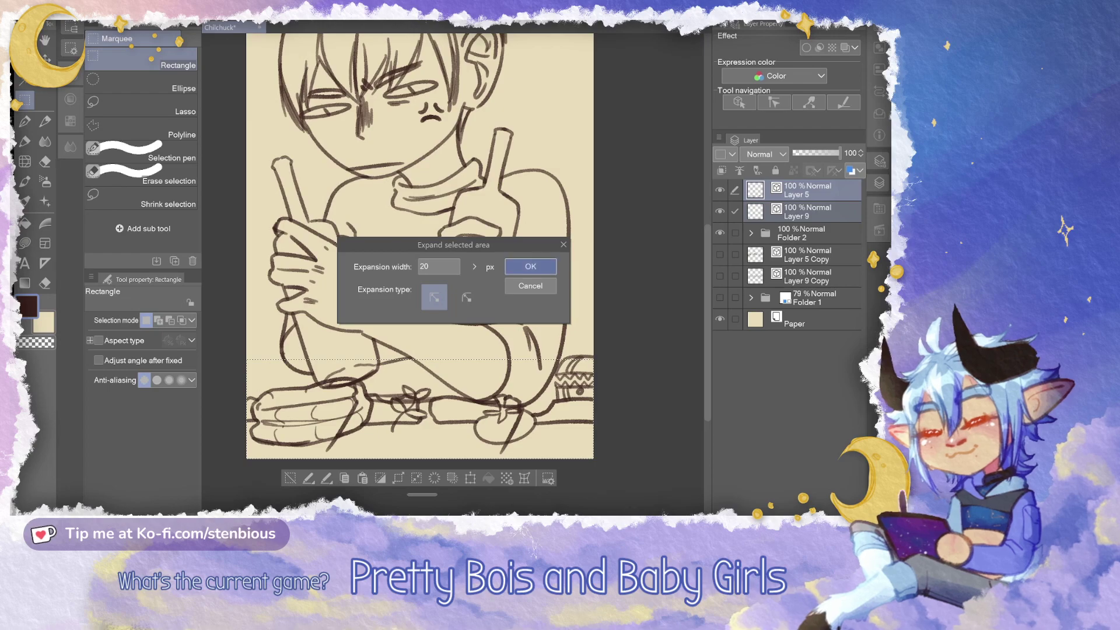
click(530, 267)
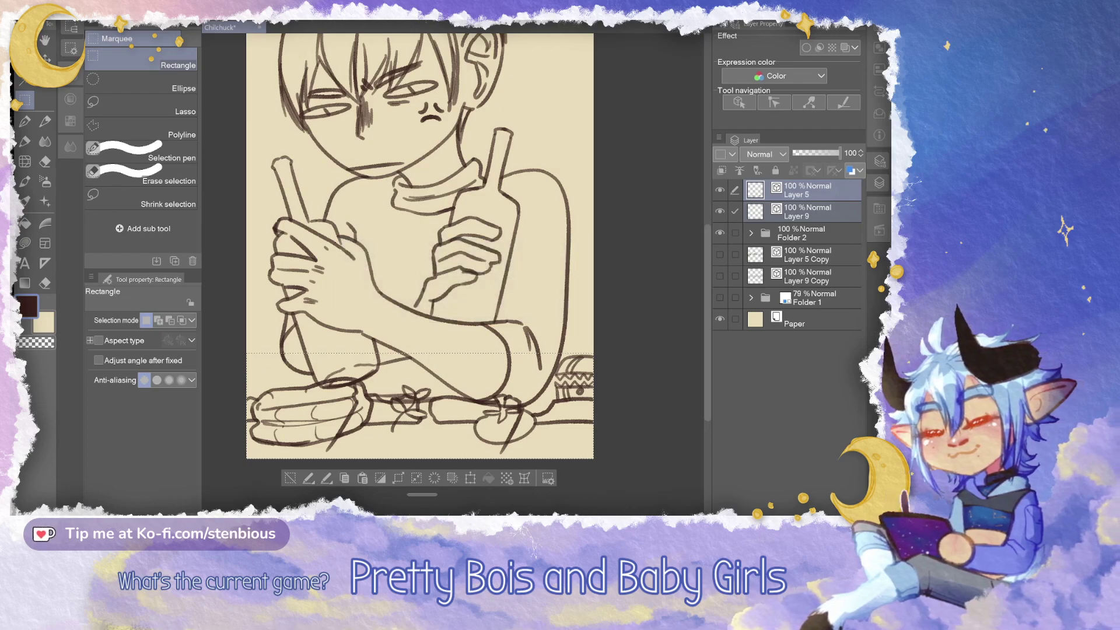
click(398, 477)
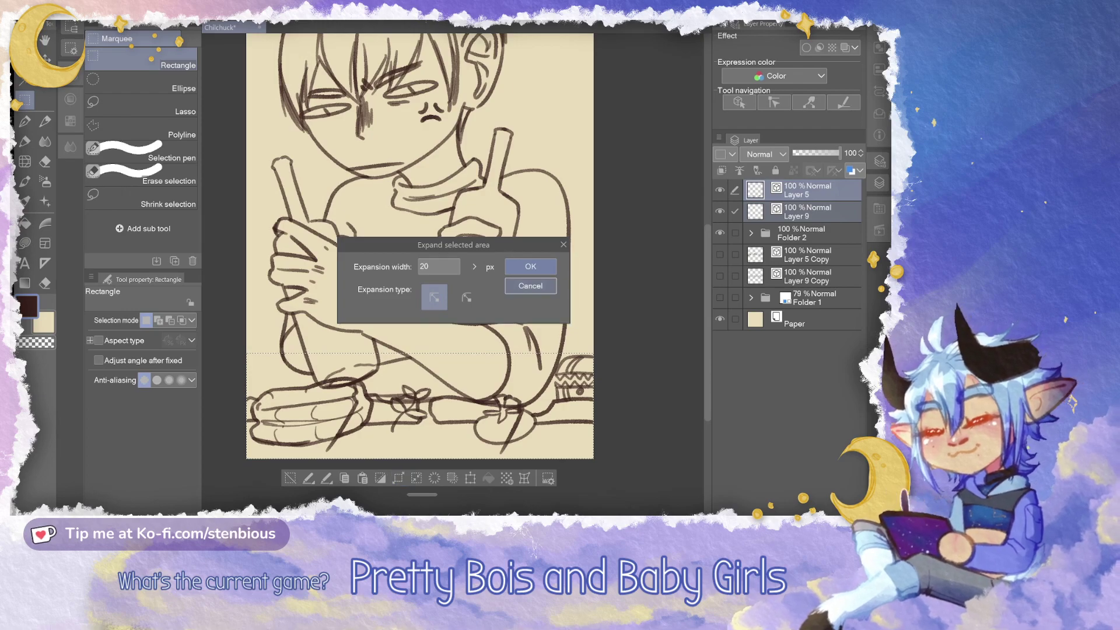
click(530, 286)
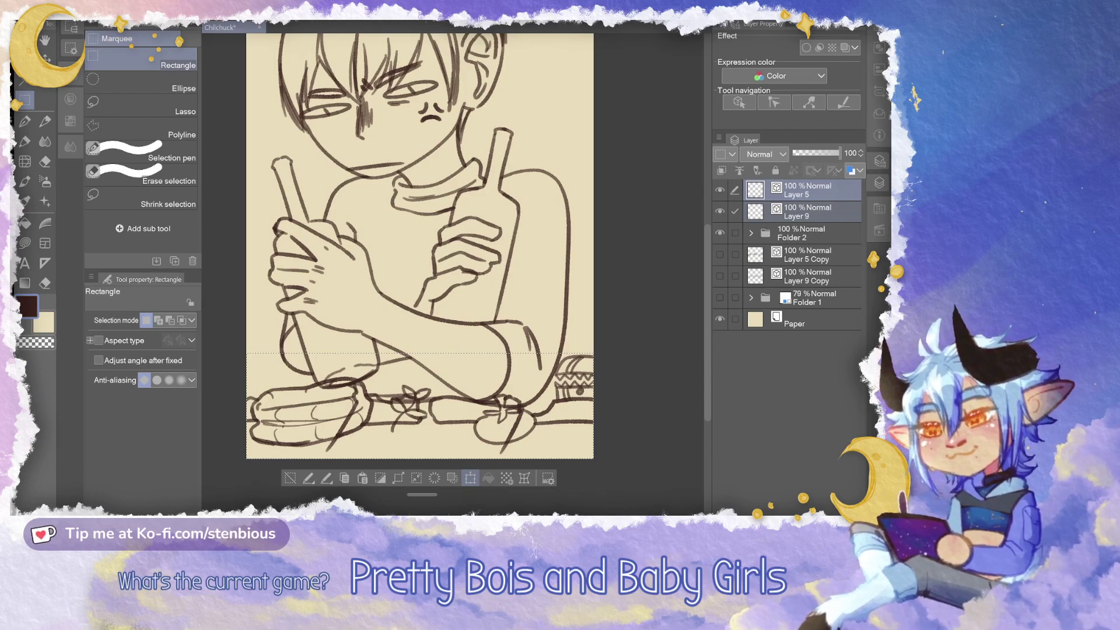
Transform the selected food strip on both layers, shifting it slightly down and scaling it to 101%, and deselect
click(470, 478)
drag(471, 451, 481, 440)
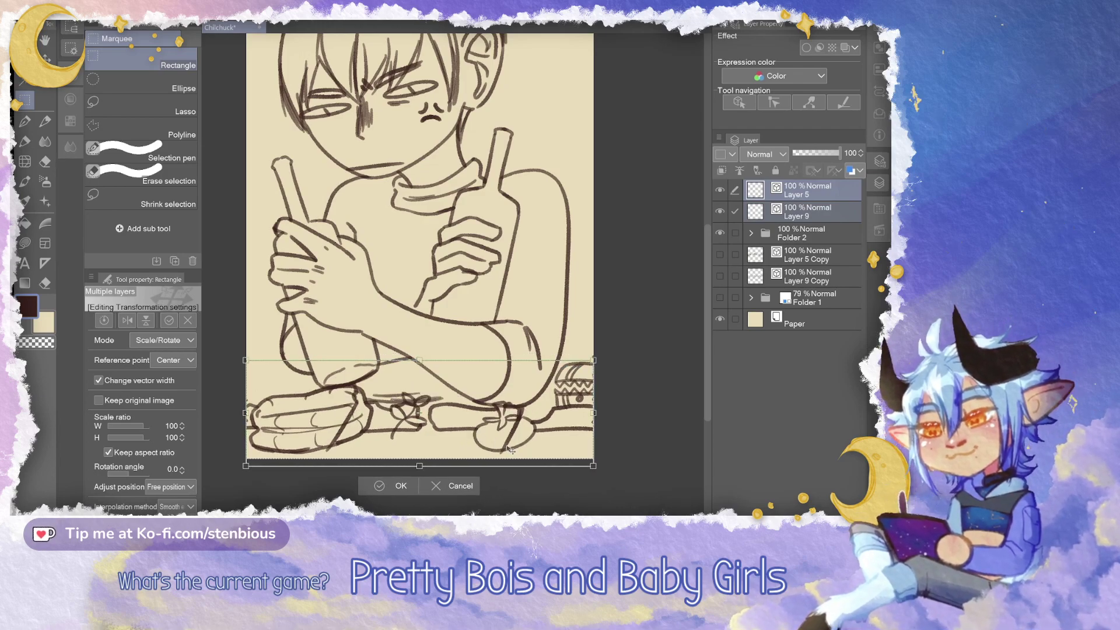
drag(593, 413, 594, 413)
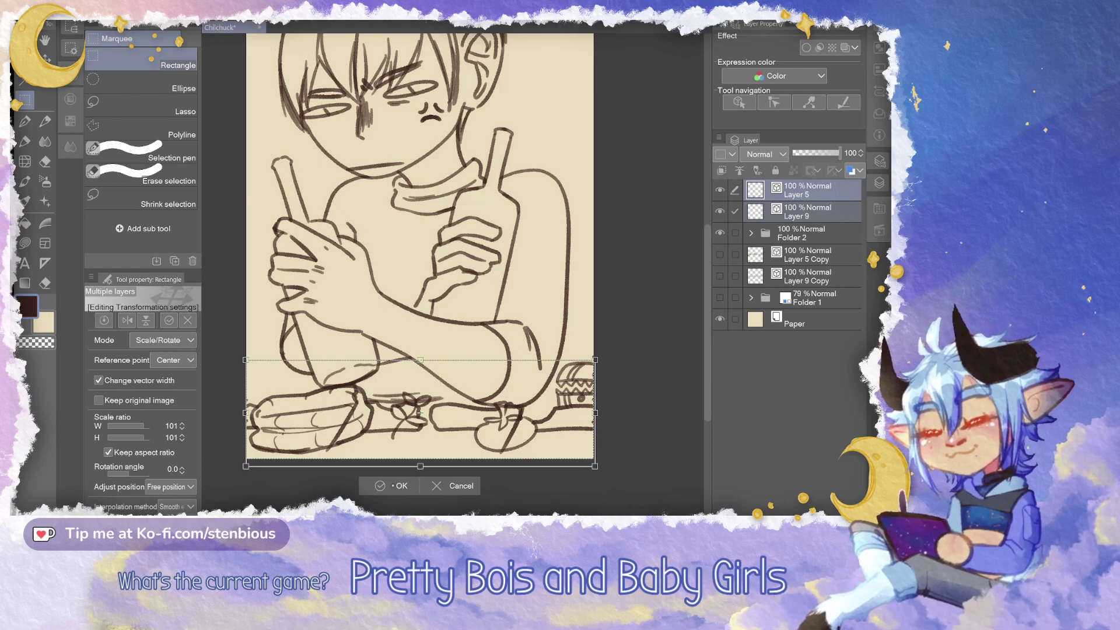
key(Return)
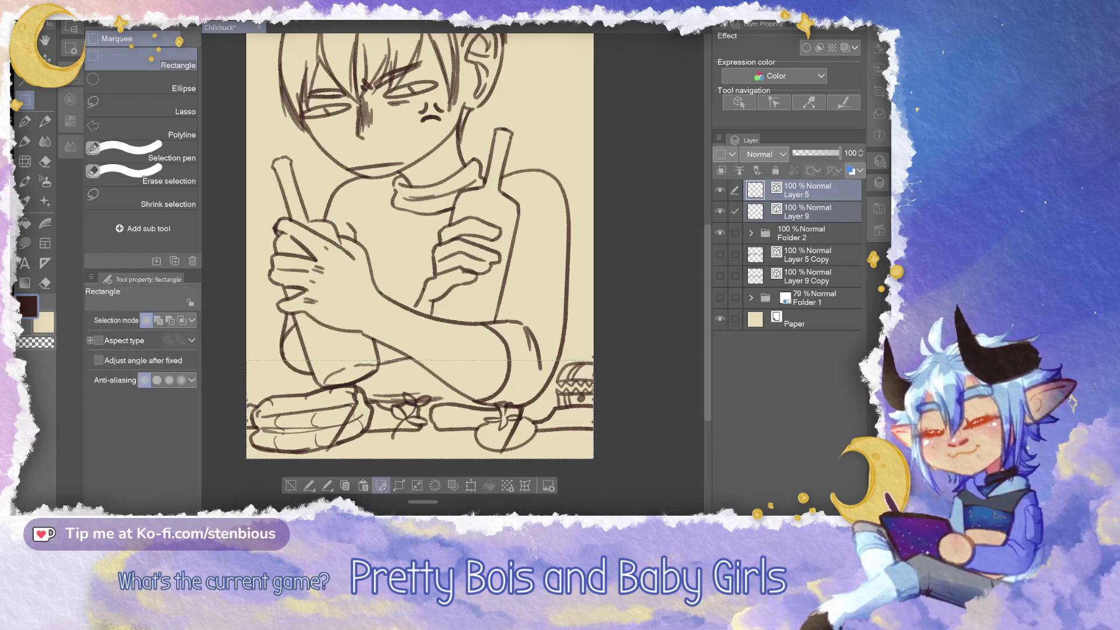
key(ctrl+d)
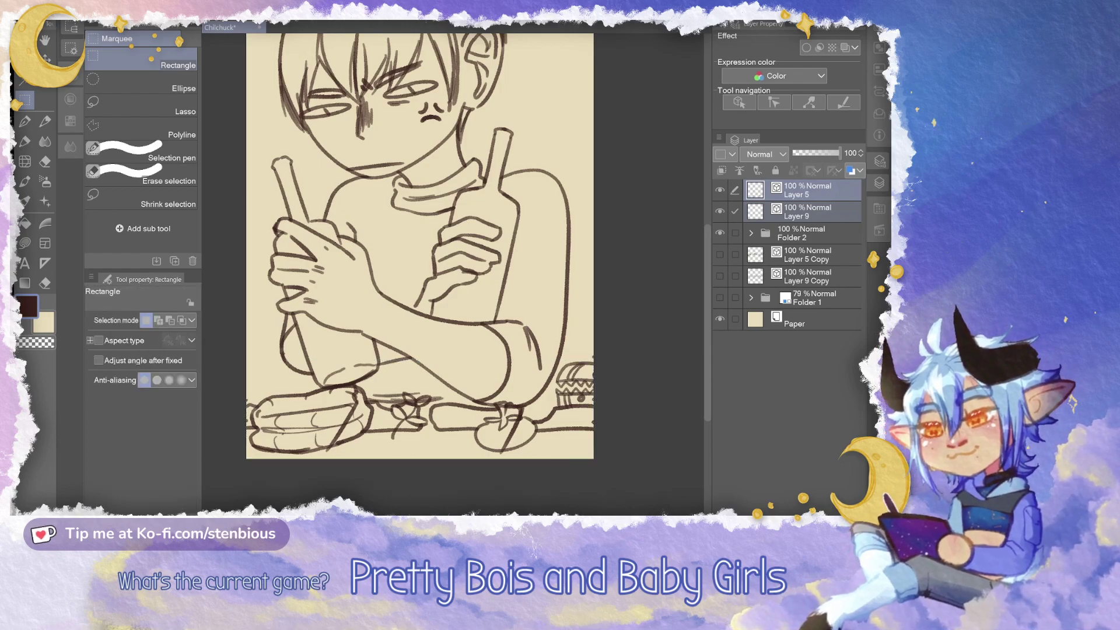
Expand Folder 2 and erase the figure's lines crossing the tomato and the layered stack with the Vector eraser, working through Layer 1 and Layer 8
drag(420, 245, 446, 265)
click(751, 234)
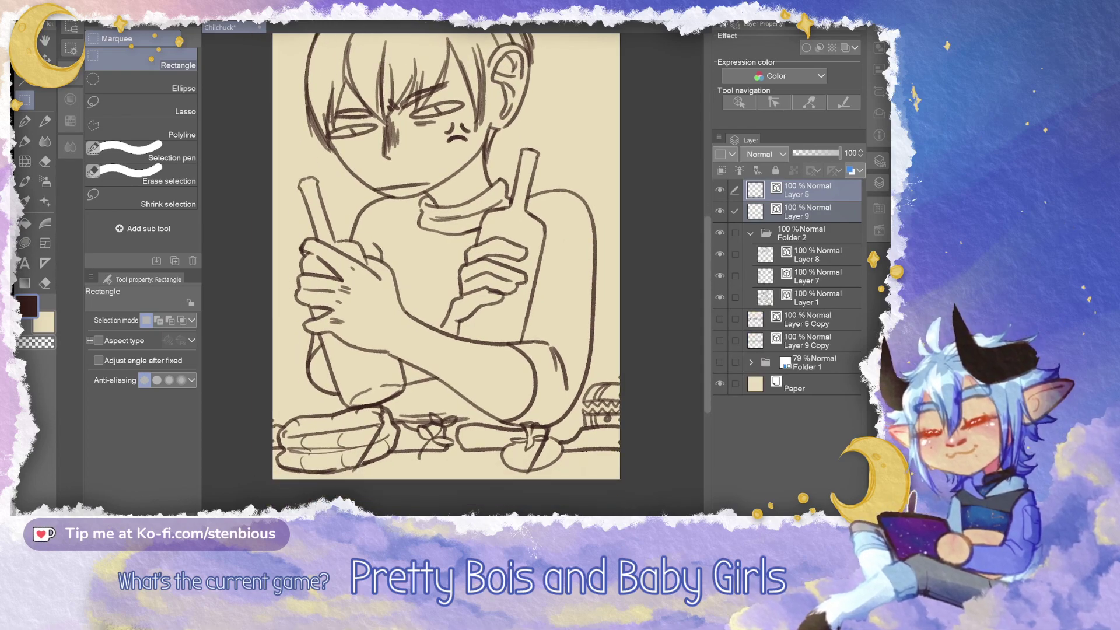
click(817, 298)
drag(446, 265, 438, 234)
key(e)
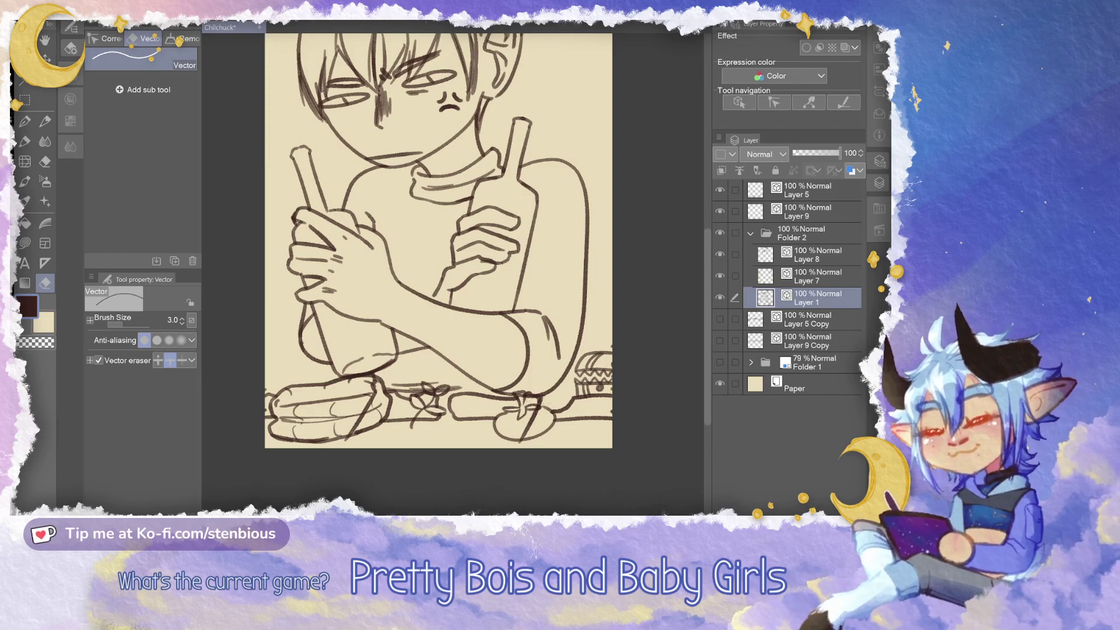
click(818, 254)
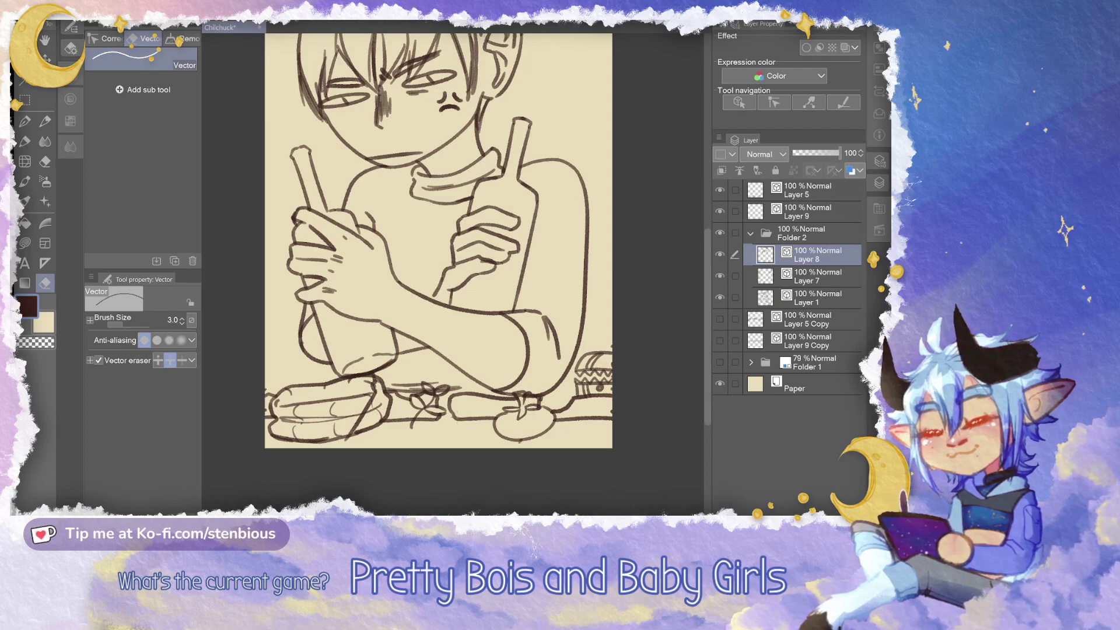
drag(359, 419, 378, 382)
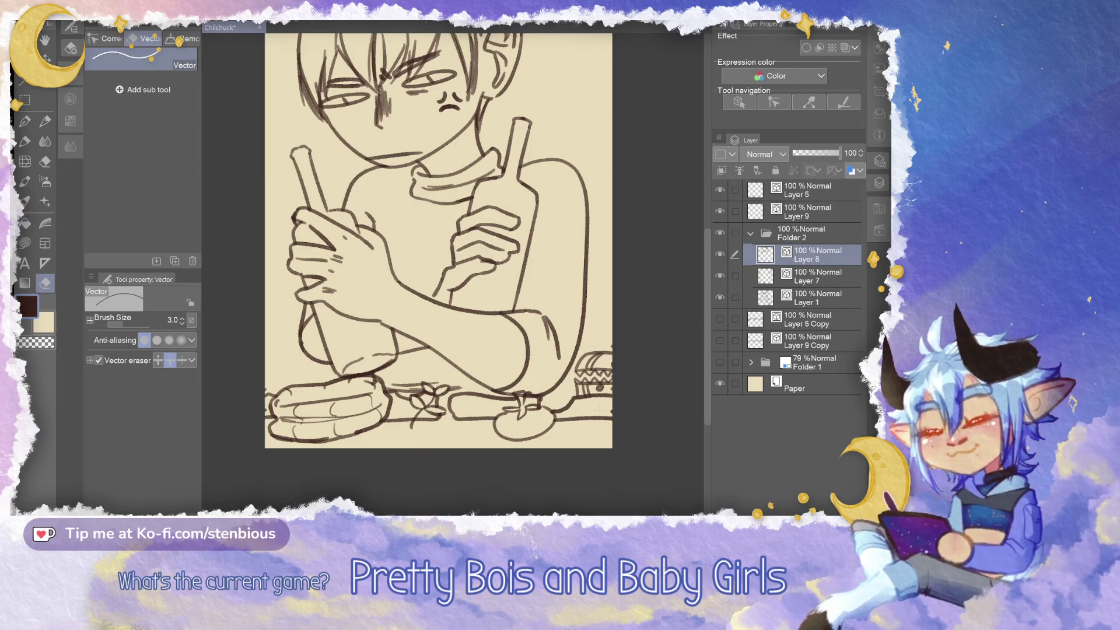
click(818, 276)
click(818, 298)
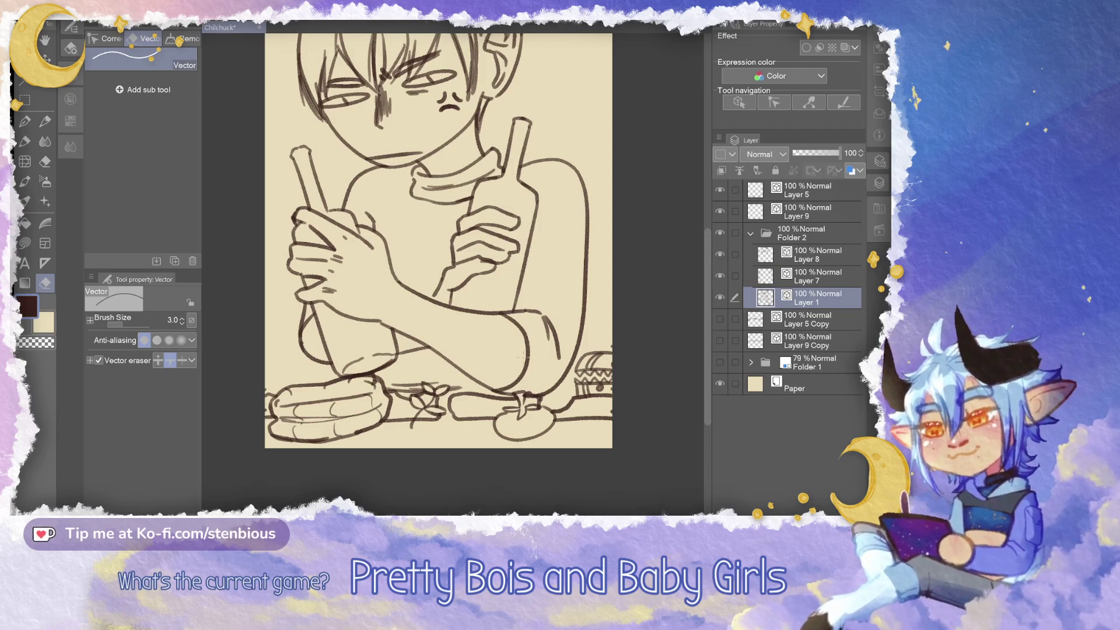
Collapse and hide Folder 2, and add a new raster layer directly above it
drag(518, 341, 521, 520)
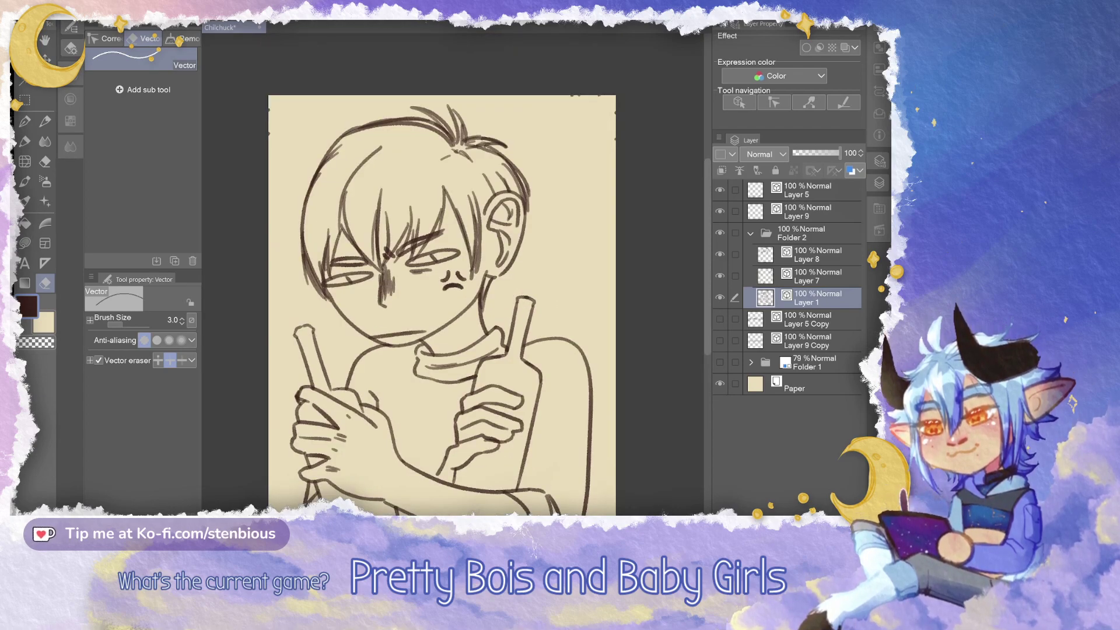
click(750, 233)
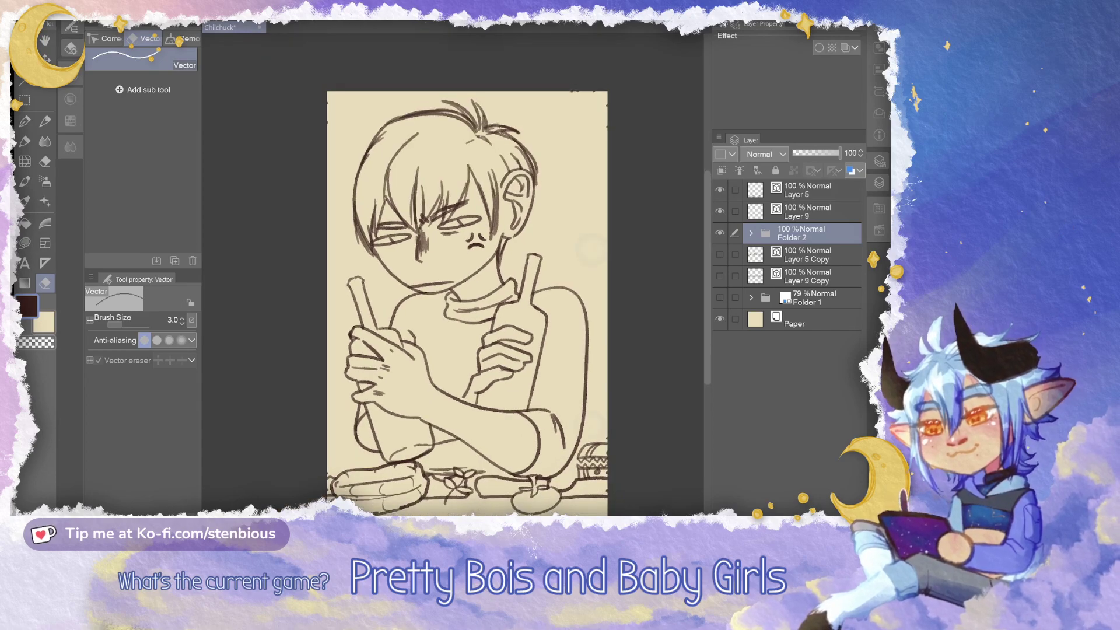
scroll(456, 268, down, 1)
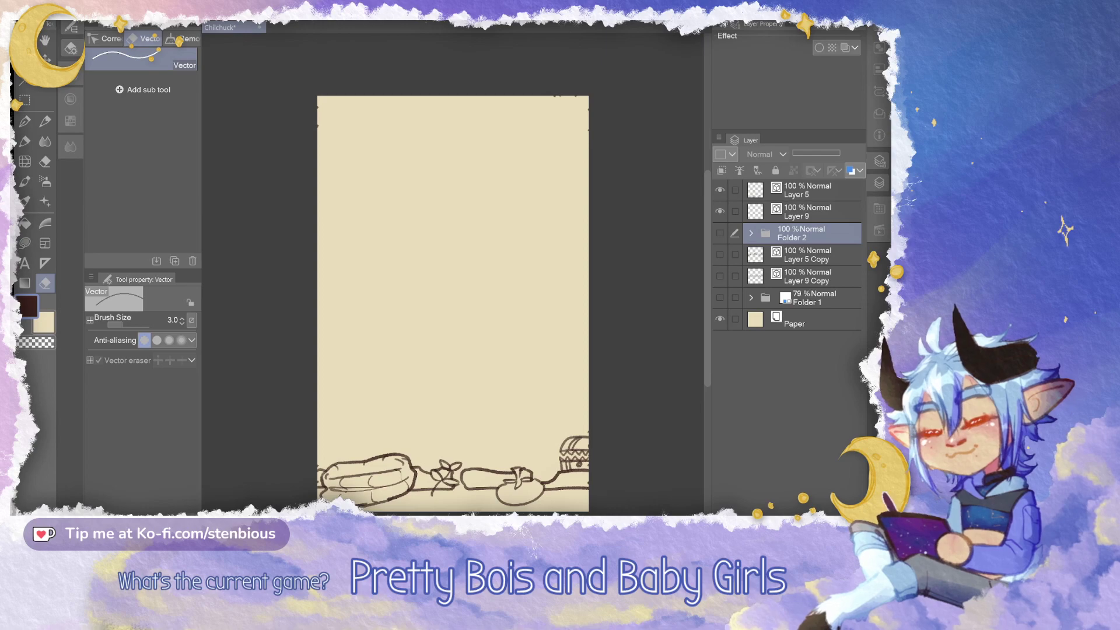
key(ctrl+shift+n)
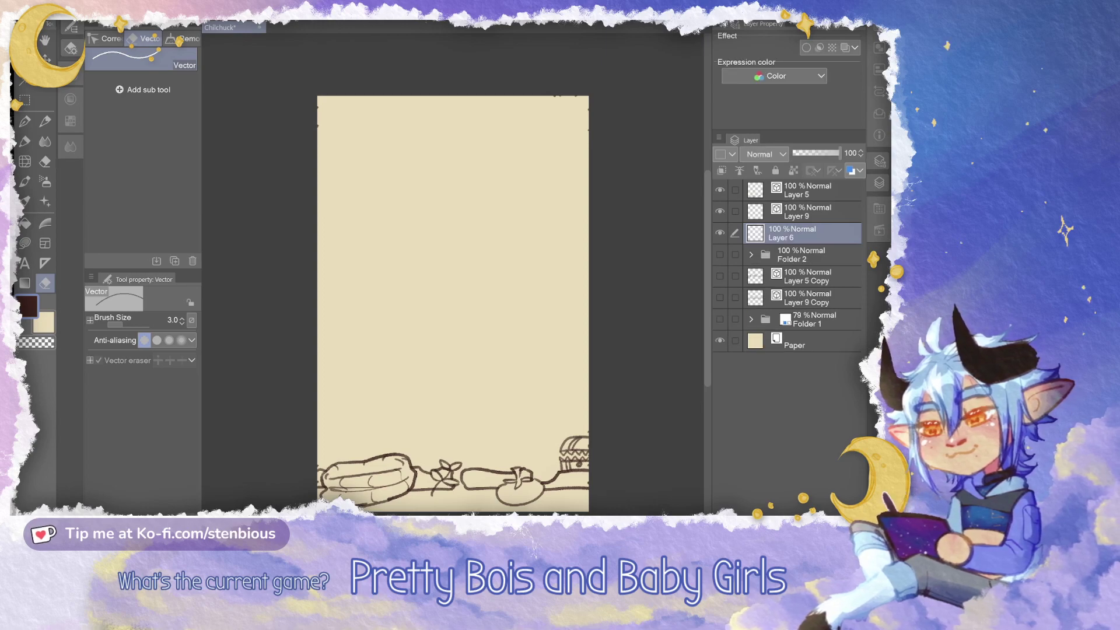
Select the empty background referring to other layers, invert the selection, fill the food border with RGB 154 grey on Layer 6, and deselect
key(w)
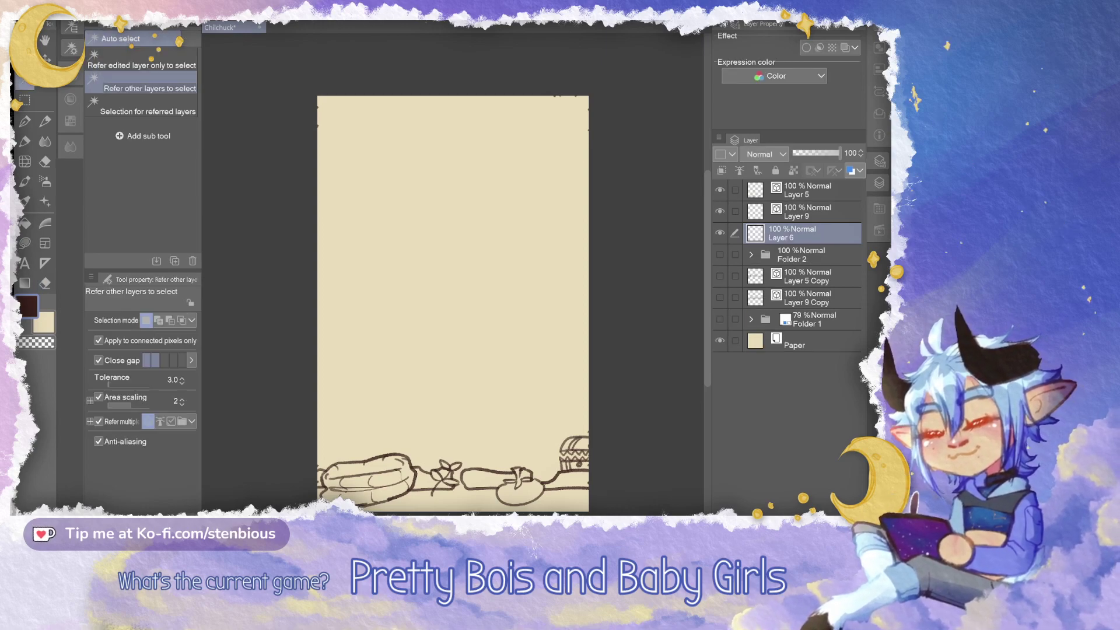
click(452, 280)
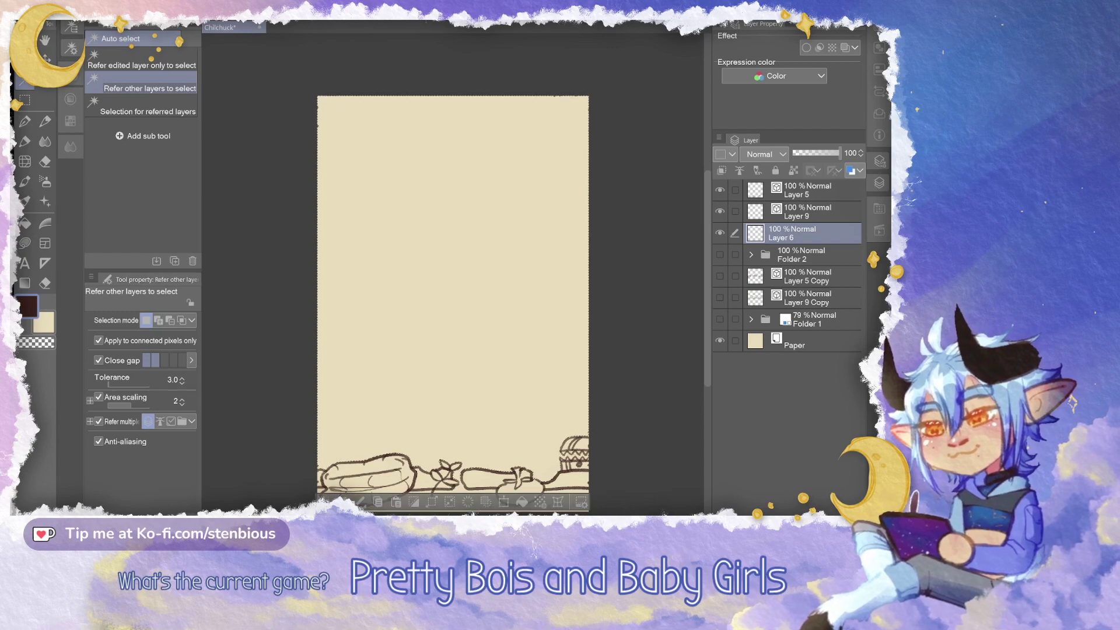
click(417, 500)
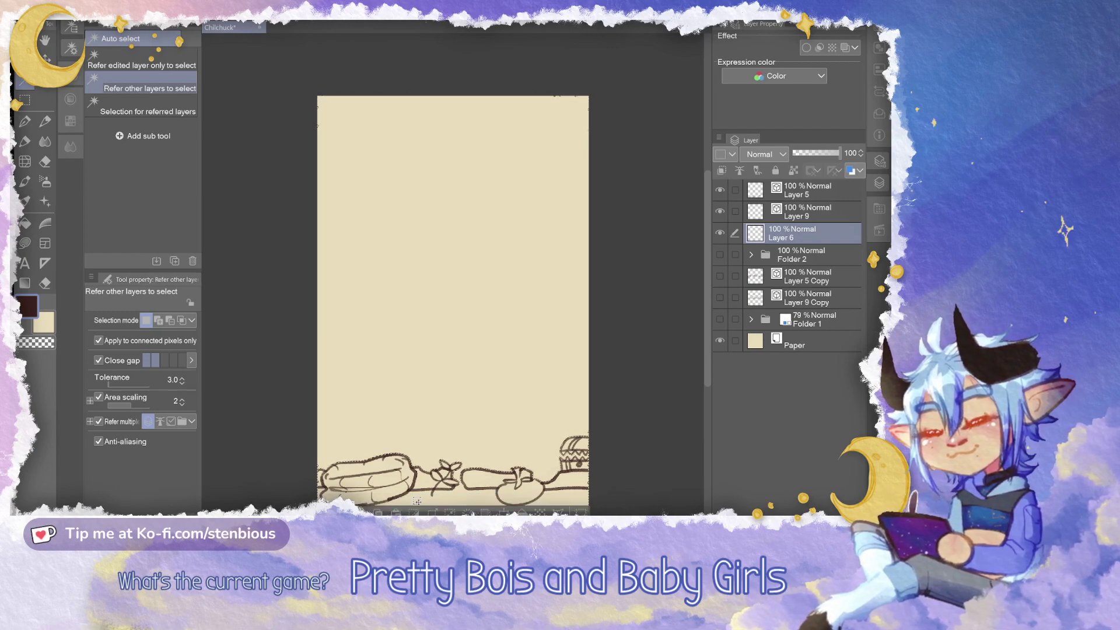
click(70, 100)
click(120, 270)
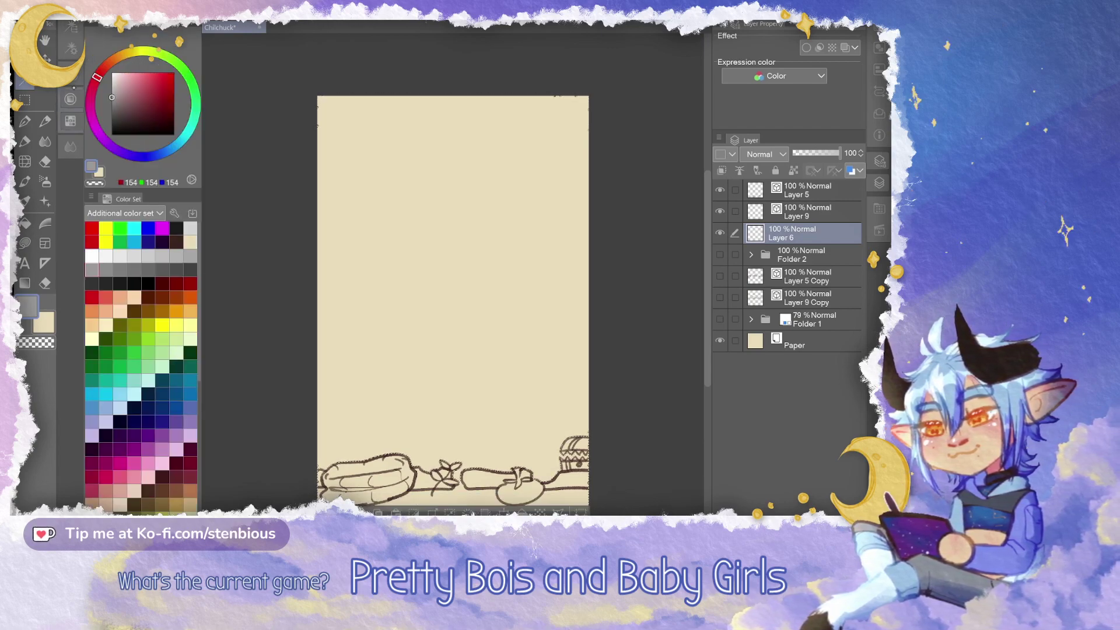
click(71, 99)
key(alt+BackSpace)
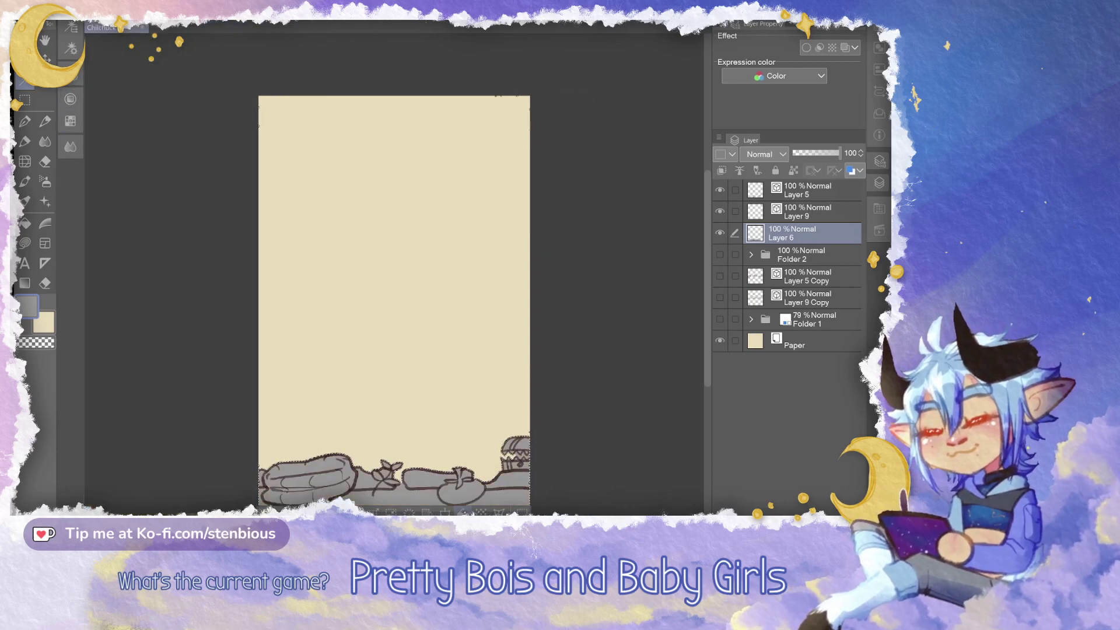
key(ctrl+d)
Undo and redo the grey food border fill while inspecting the toothed chest at the canvas edge
drag(488, 465, 525, 402)
scroll(525, 403, up, 3)
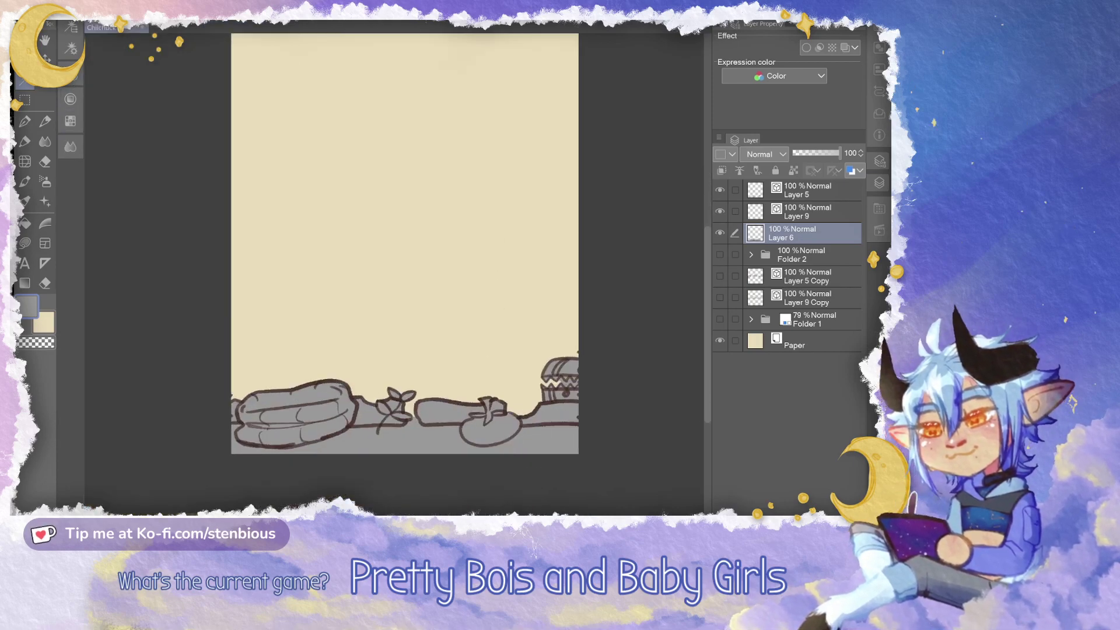
drag(653, 447, 523, 436)
key(ctrl+z)
key(ctrl+z)
scroll(491, 373, up, 2)
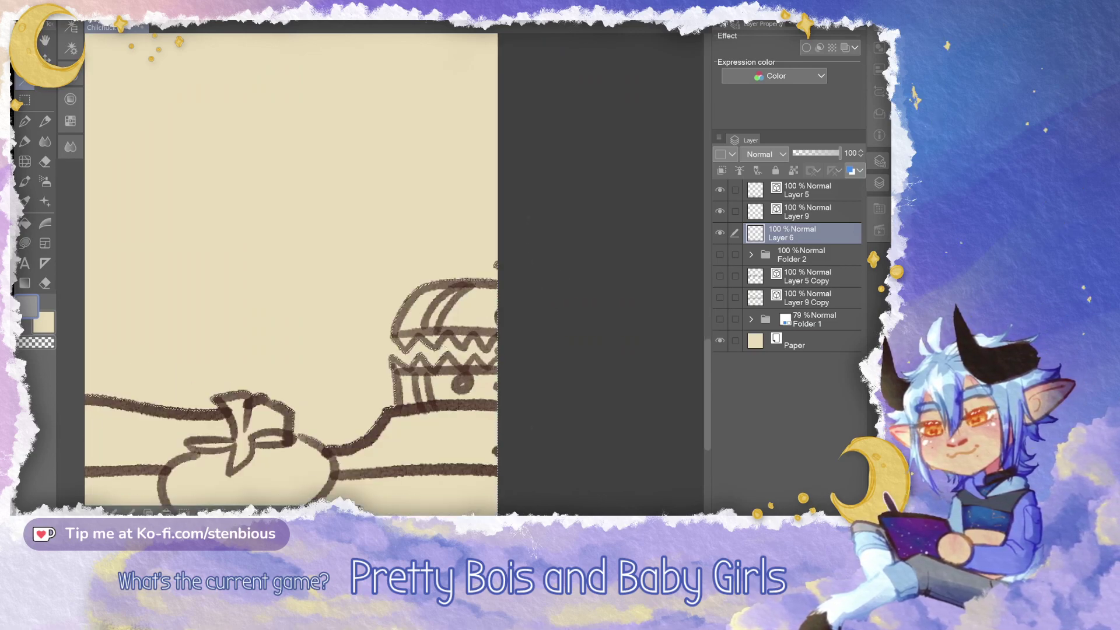
scroll(494, 364, up, 1)
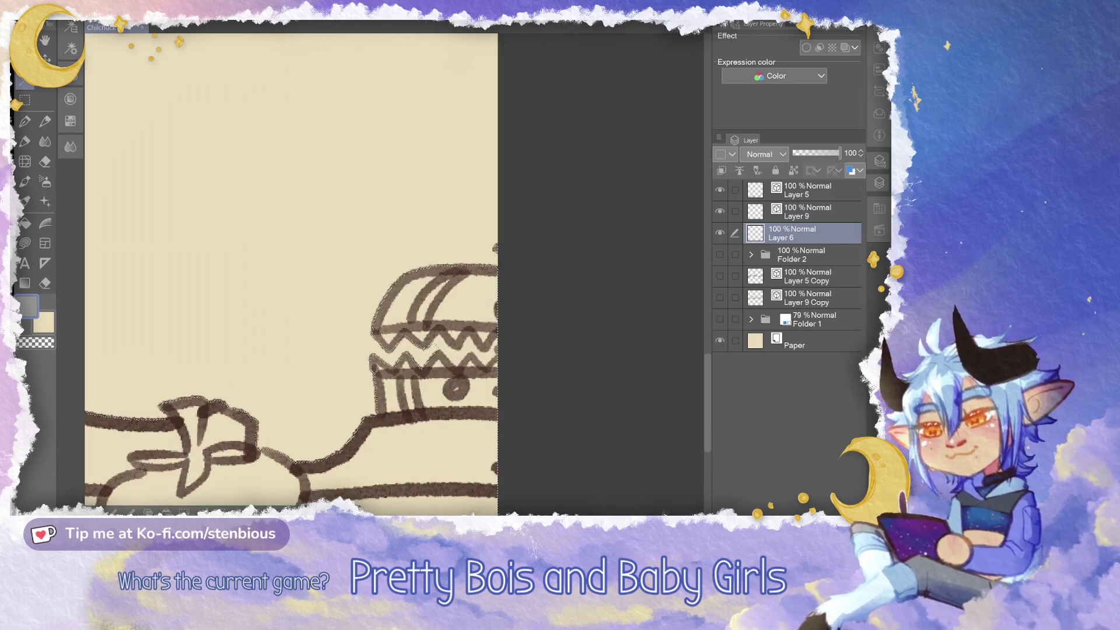
key(ctrl+y)
key(ctrl+y)
Clear the grey fill from the gap between the chest's jagged teeth on Layer 6, using transparent color
click(23, 244)
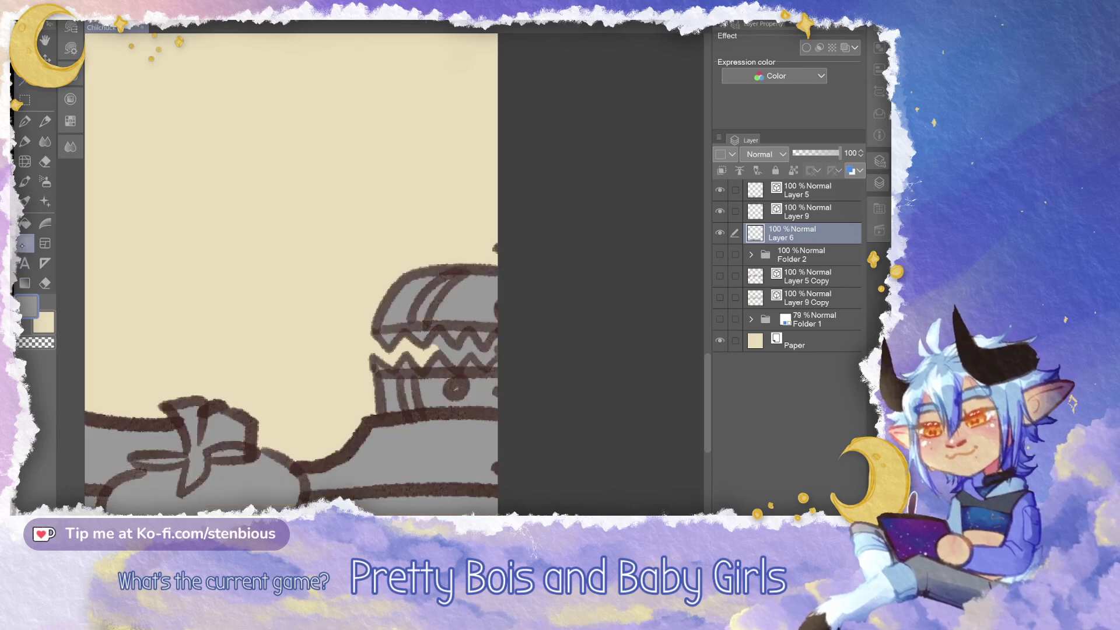
click(40, 344)
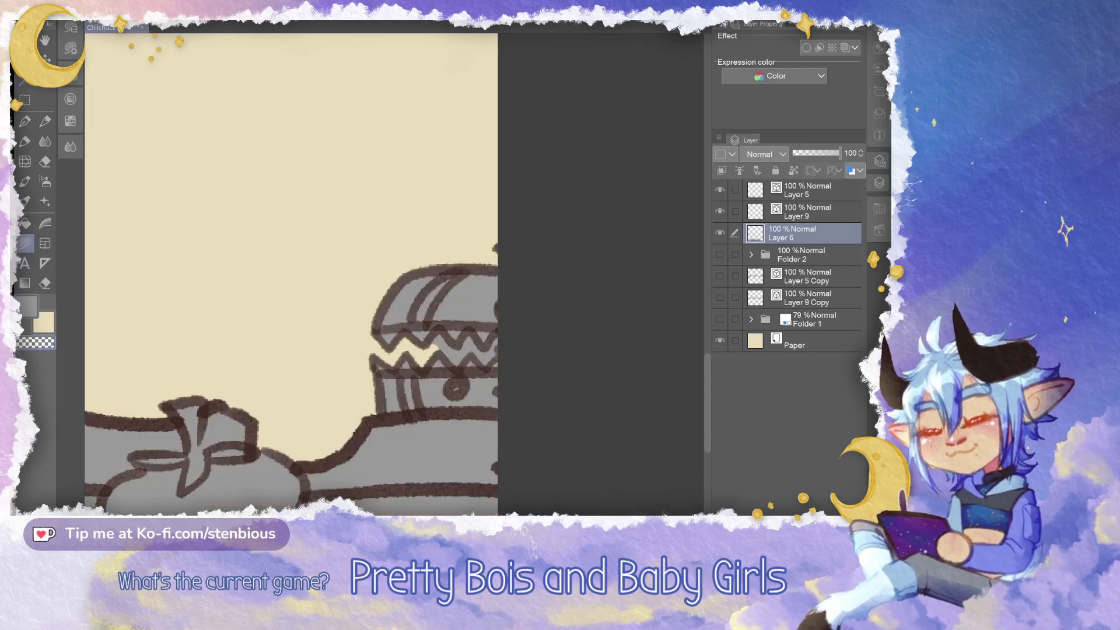
mouse_move(437, 332)
mouse_down()
mouse_move(456, 347)
mouse_move(497, 336)
mouse_move(499, 355)
mouse_move(441, 352)
mouse_up()
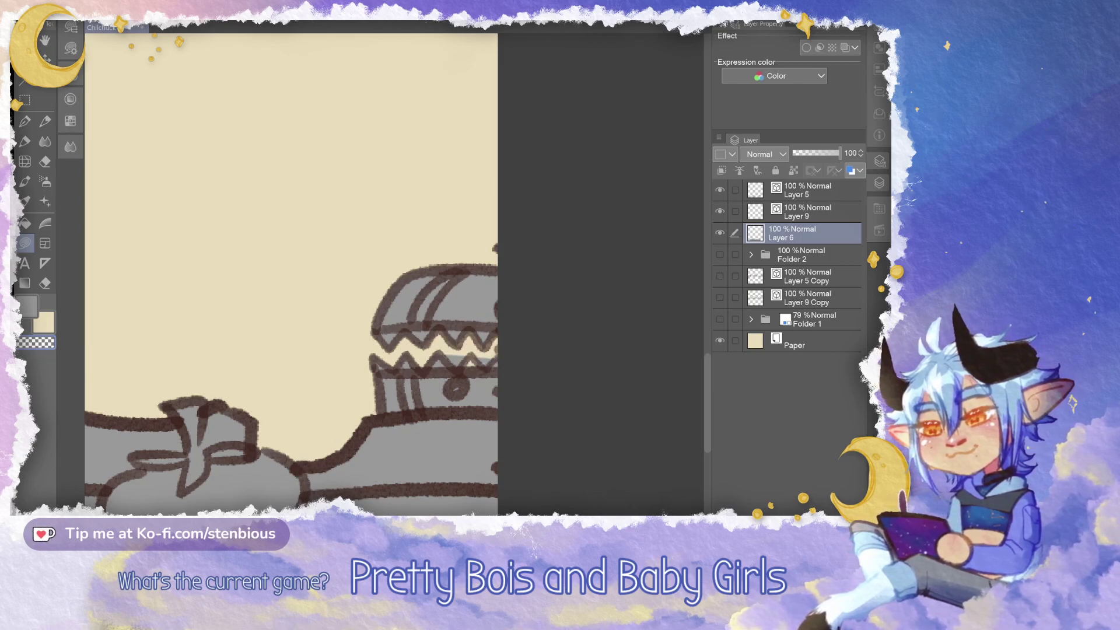
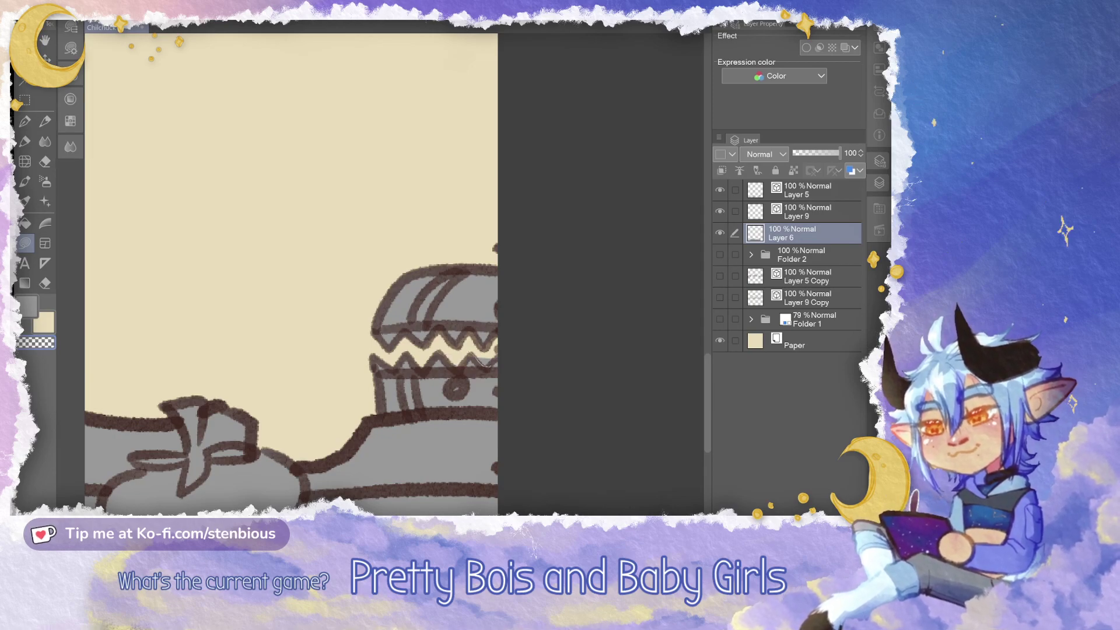
mouse_move(175, 431)
mouse_down()
mouse_move(405, 401)
mouse_move(462, 300)
mouse_move(326, 331)
mouse_move(181, 493)
mouse_up()
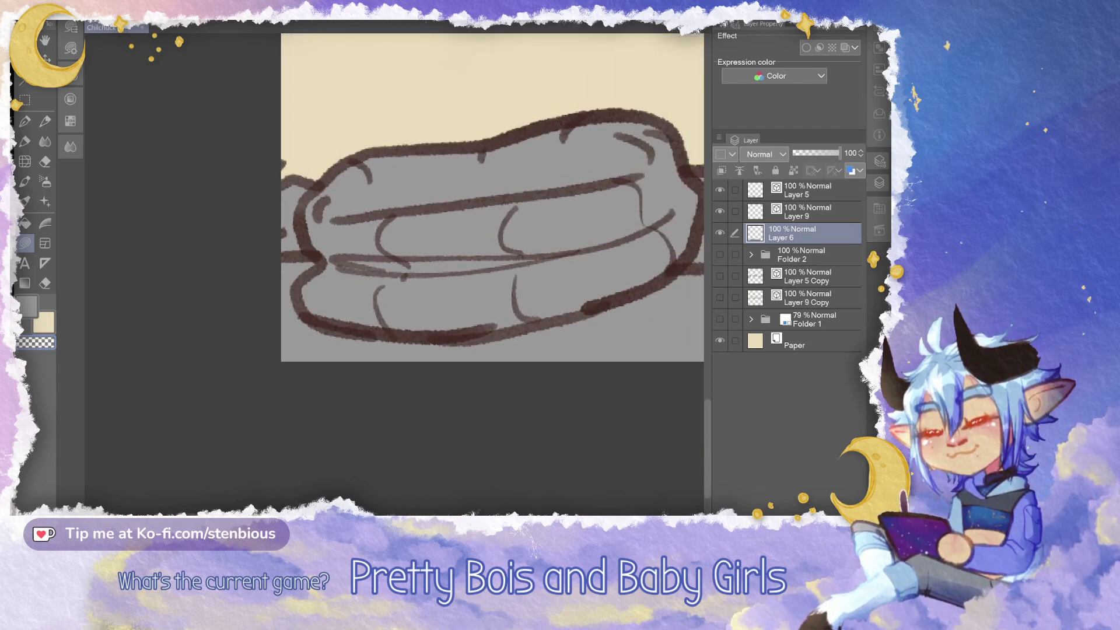
drag(525, 233, 329, 381)
scroll(540, 294, down, 3)
drag(540, 294, 430, 362)
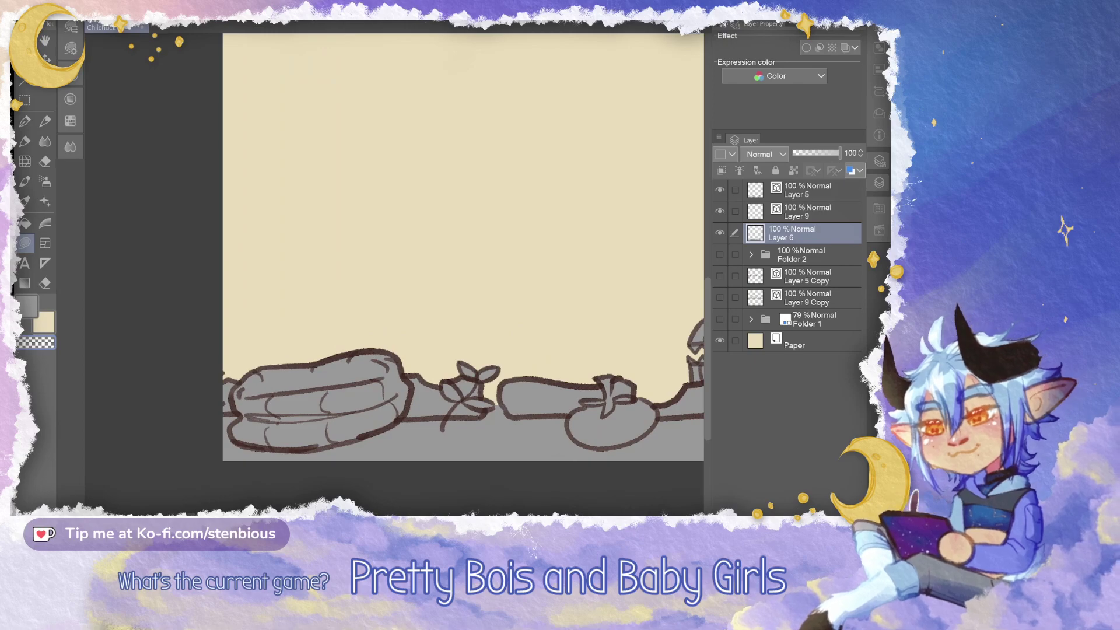
Show Folder 2 and add a raster layer directly beneath it, hiding Layer 5, Layer 9 and Layer 6
click(719, 254)
drag(460, 233, 377, 329)
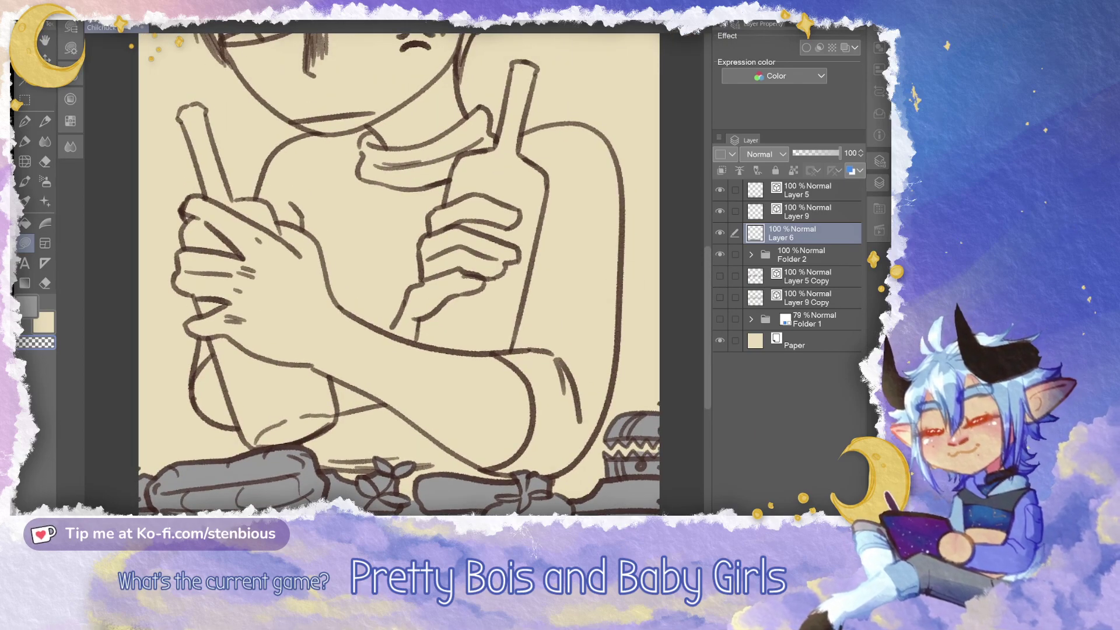
drag(408, 262, 411, 297)
scroll(627, 284, down, 3)
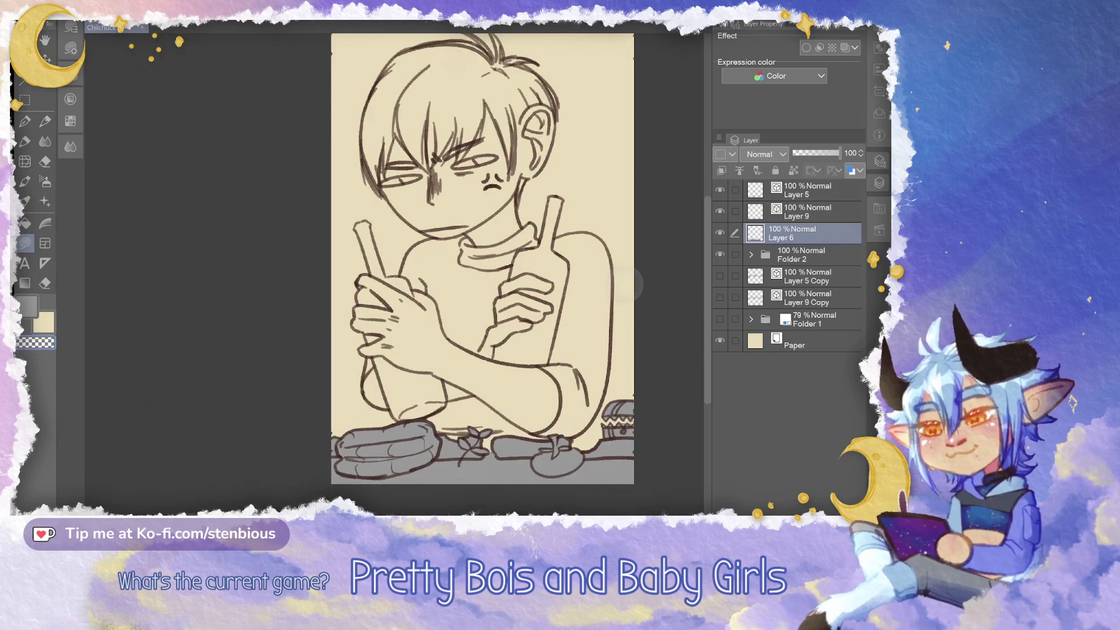
drag(627, 284, 591, 295)
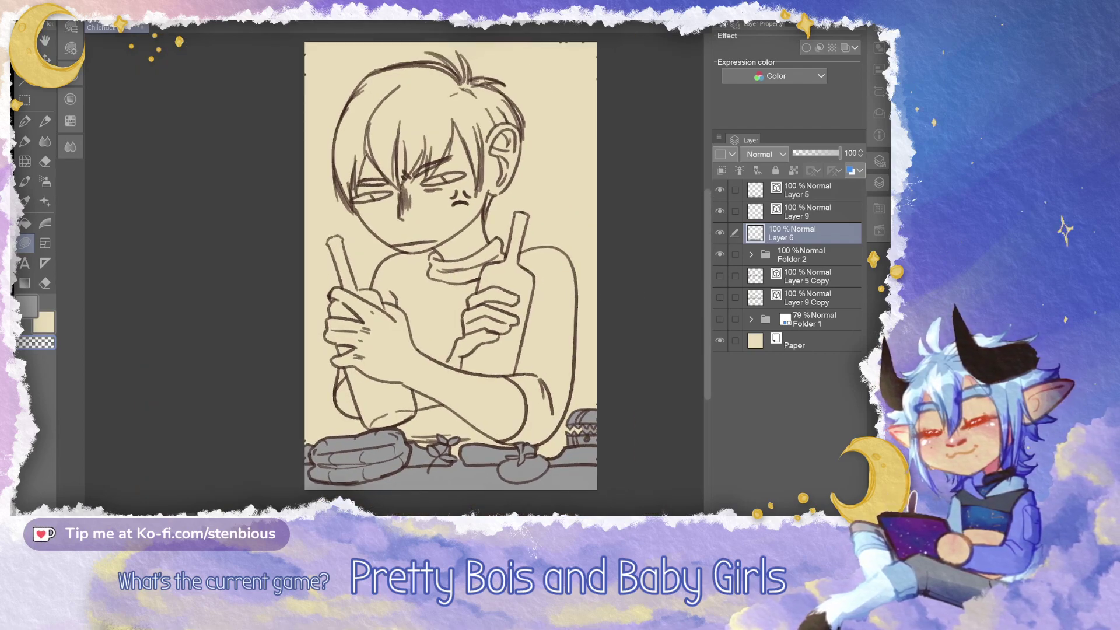
click(811, 276)
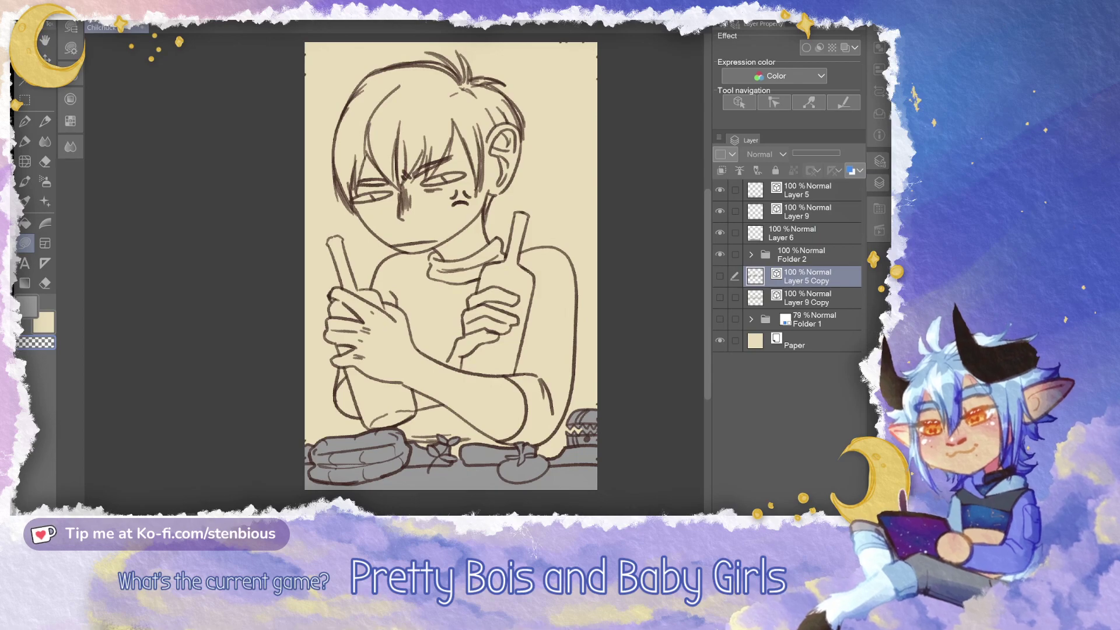
key(ctrl+shift+n)
drag(720, 211, 720, 191)
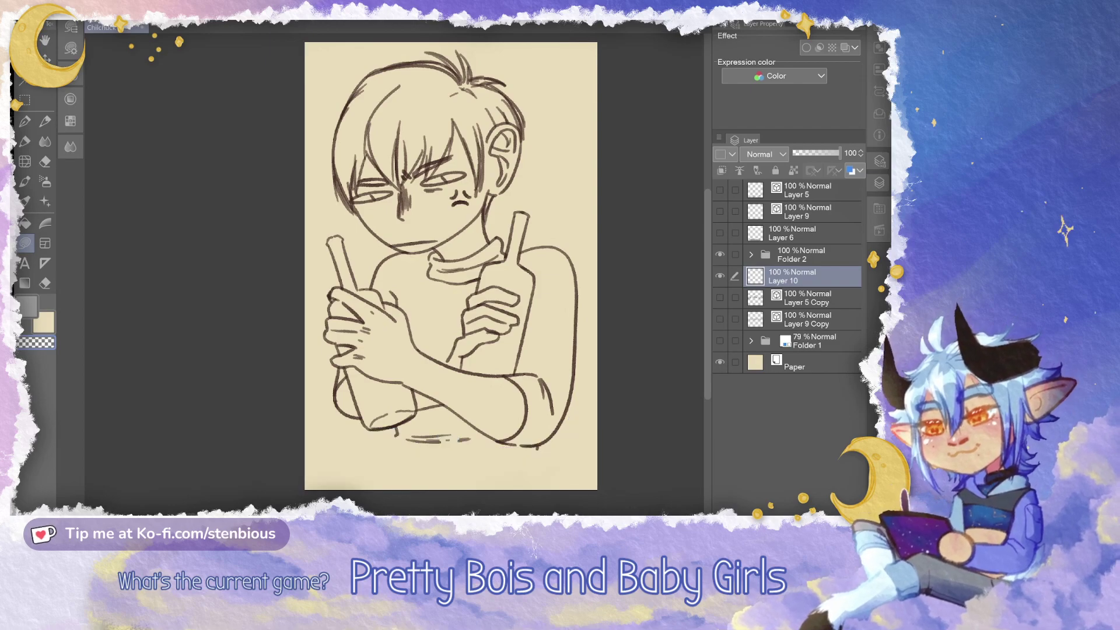
Try to fill the figure's silhouette with grey on Layer 10 from an inverted background selection
click(24, 83)
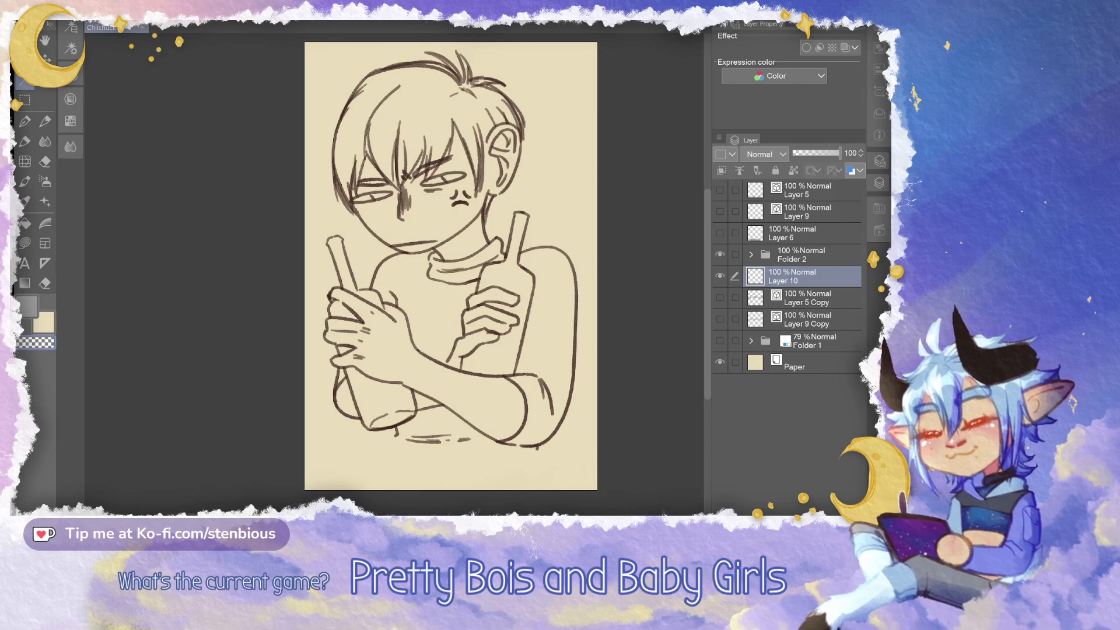
key(ctrl+a)
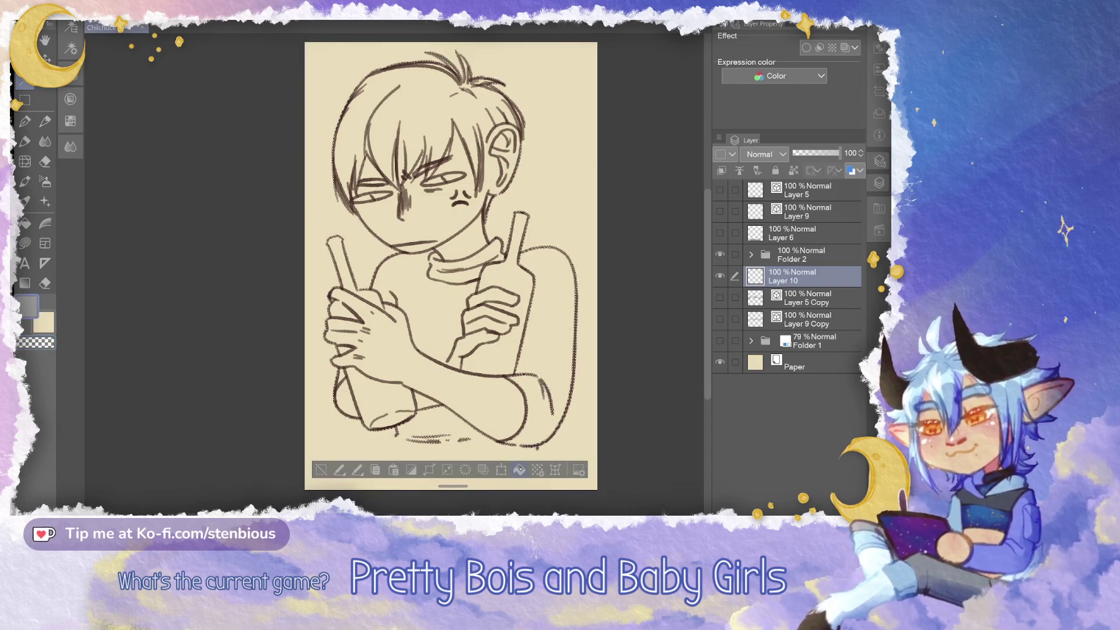
click(520, 469)
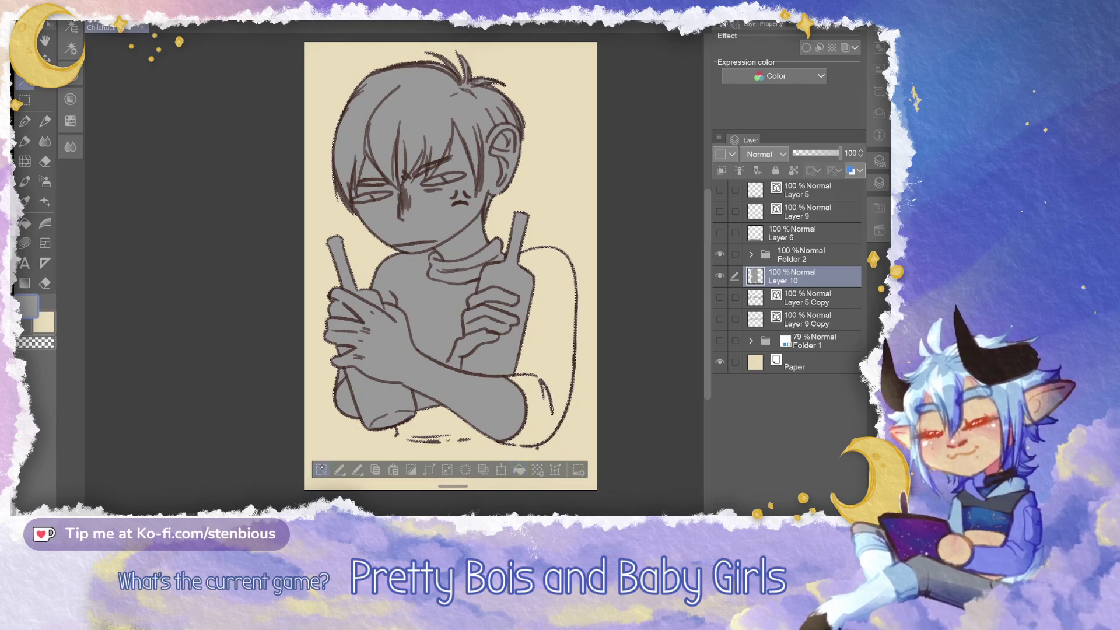
key(ctrl+d)
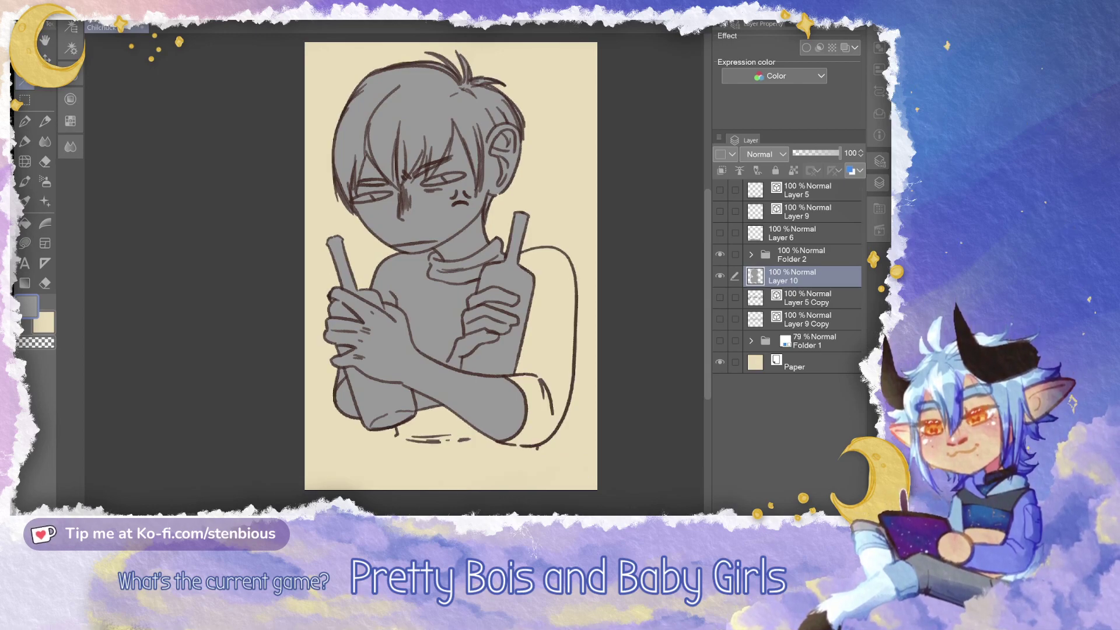
key(ctrl+z)
click(25, 243)
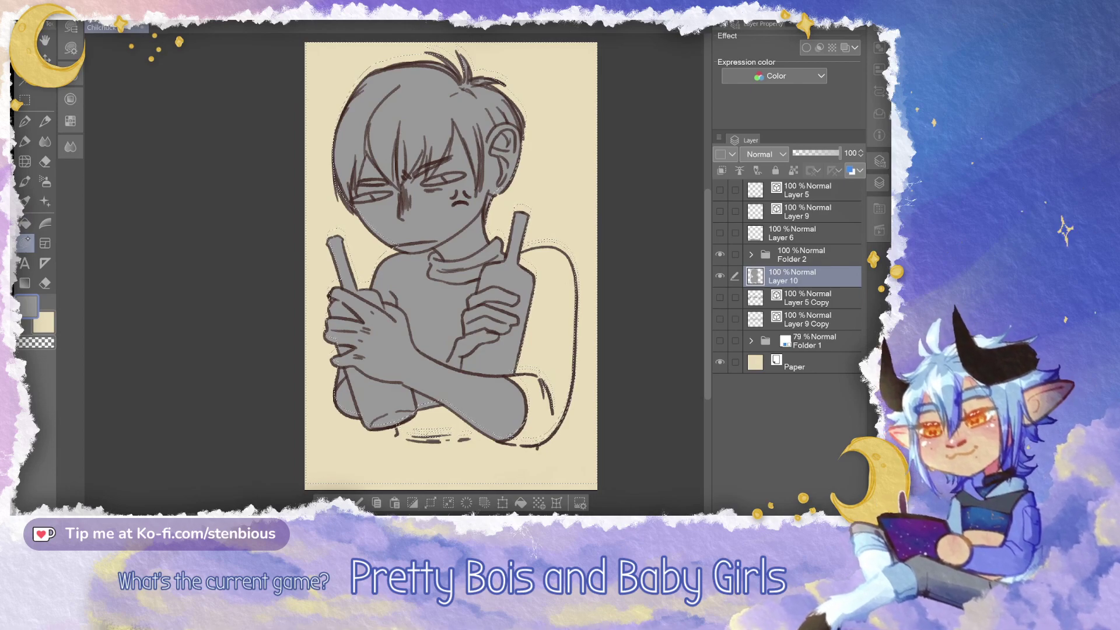
key(ctrl+d)
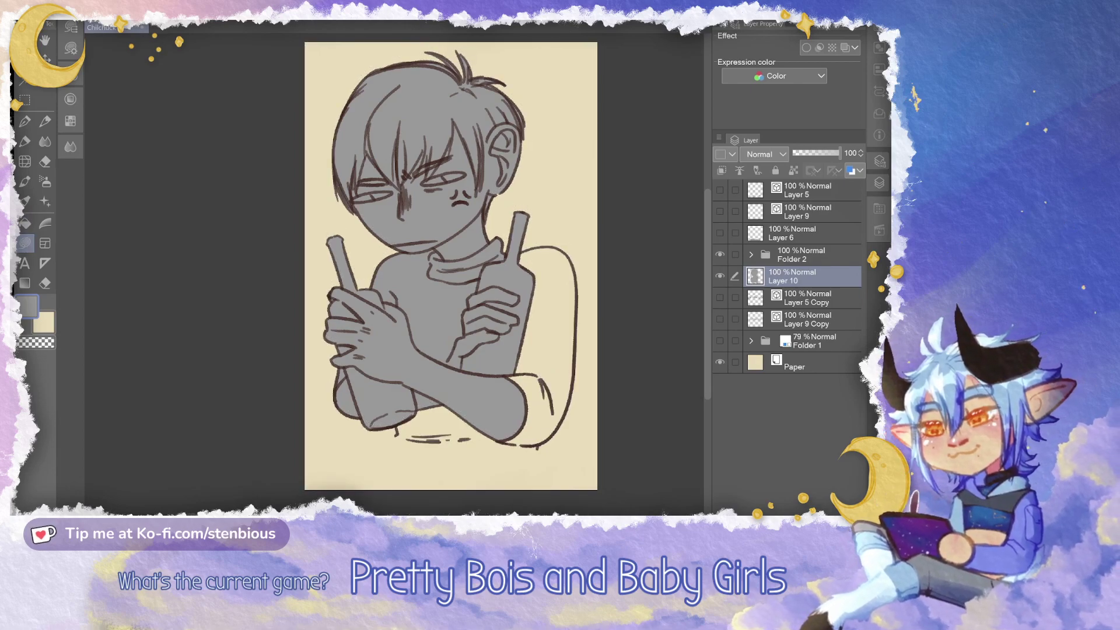
Clear the figure's grey fill from Layer 10
scroll(543, 446, up, 4)
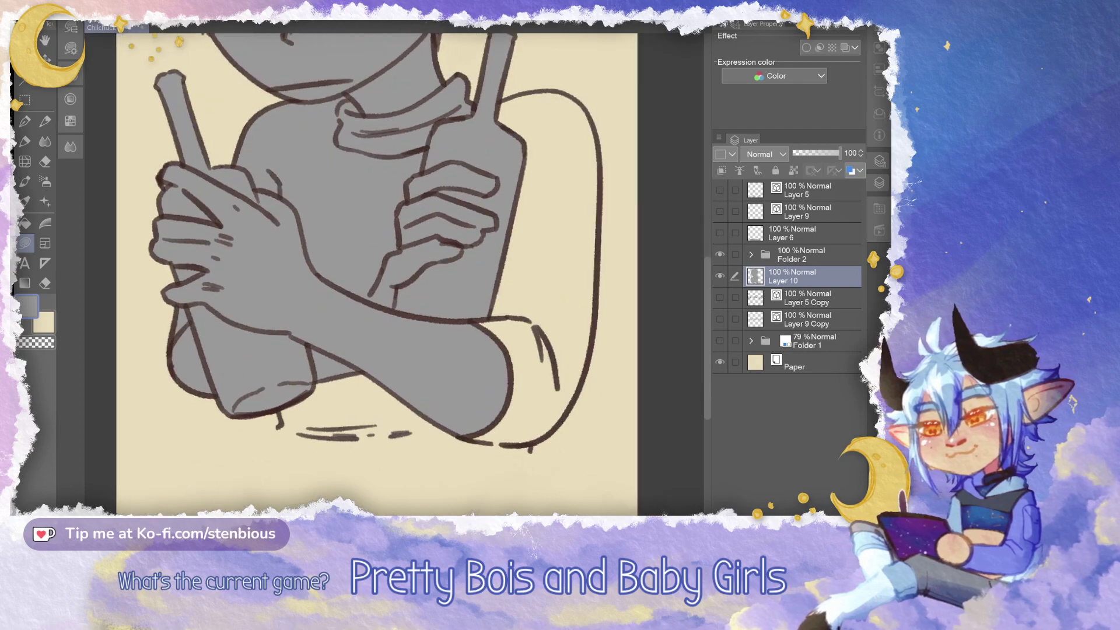
key(Delete)
drag(500, 151, 508, 309)
scroll(524, 305, down, 4)
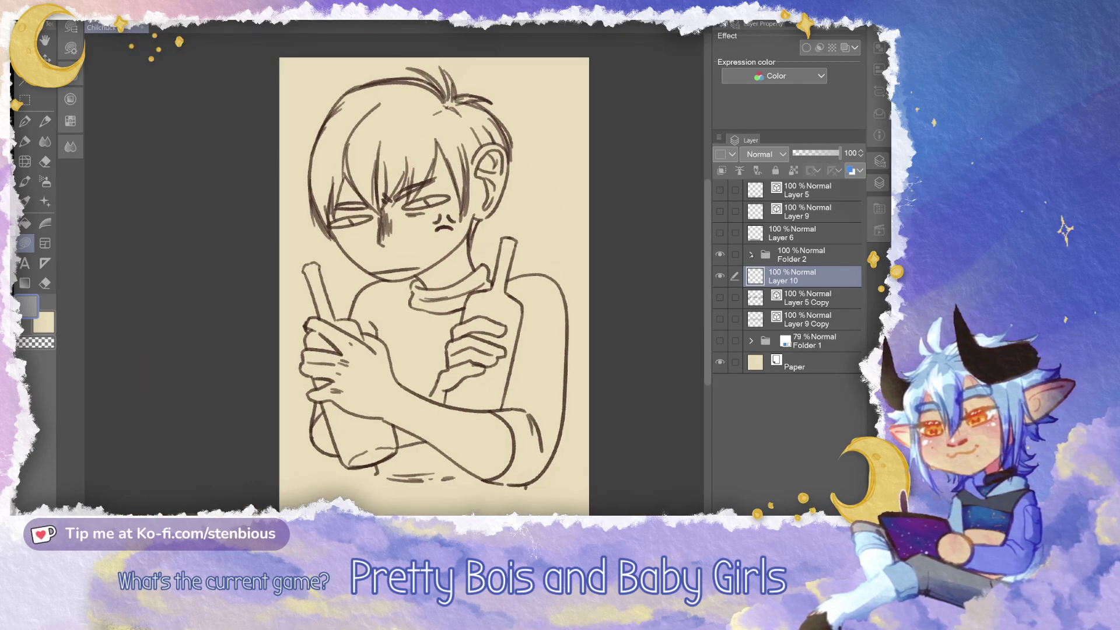
Narrow the sleeve's fold lines near the elbow on Layer 1 in Folder 2 with the Correct line width tool
click(751, 254)
click(800, 315)
click(45, 282)
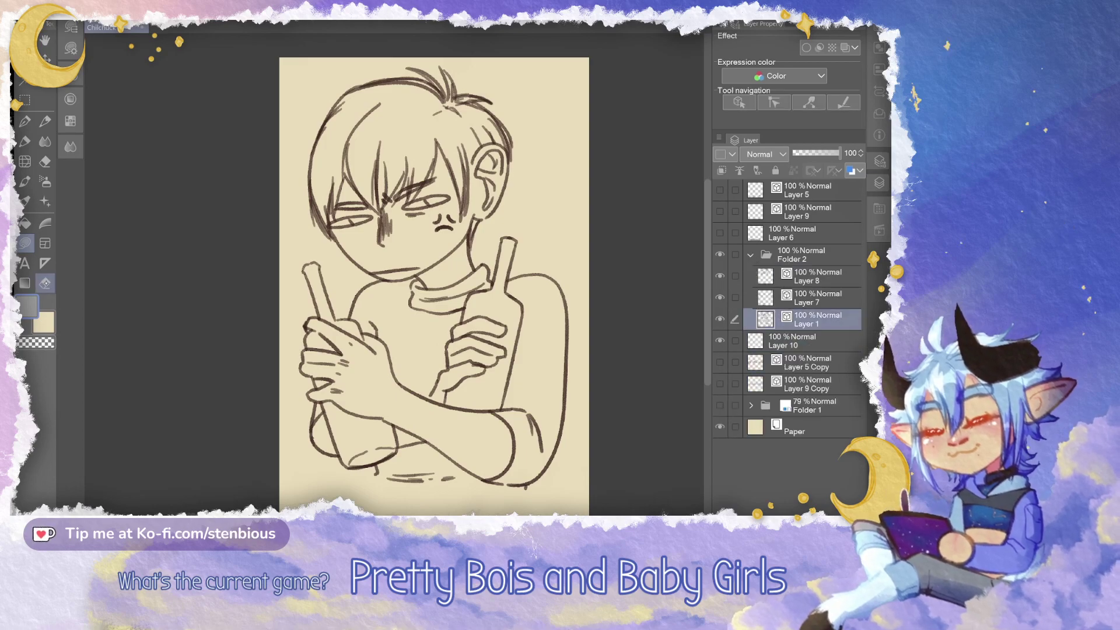
click(67, 51)
key(y)
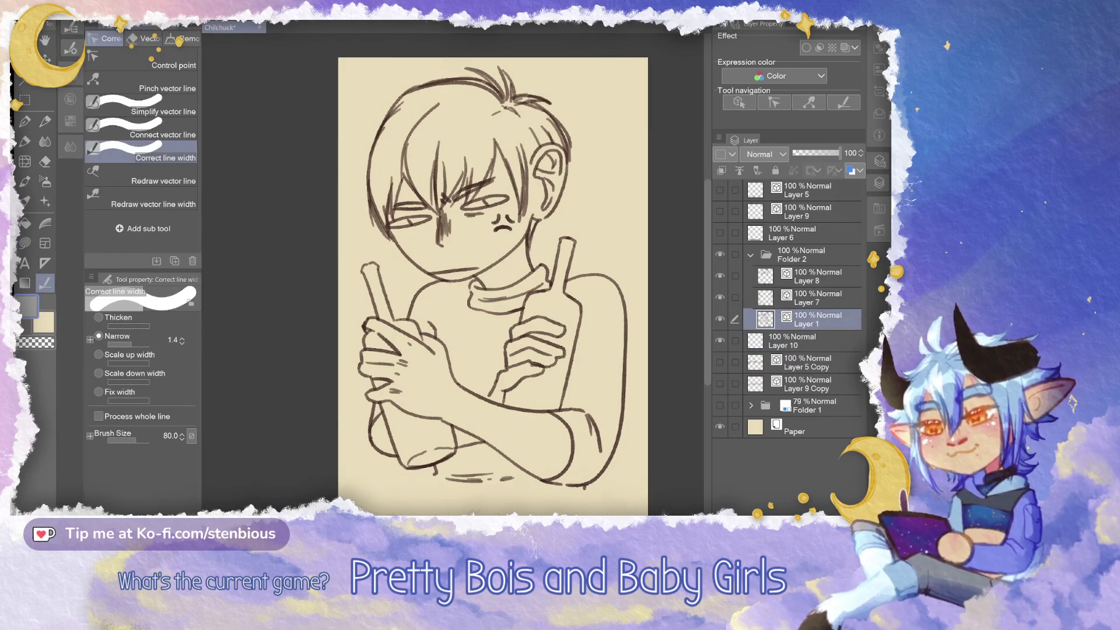
drag(380, 355, 322, 322)
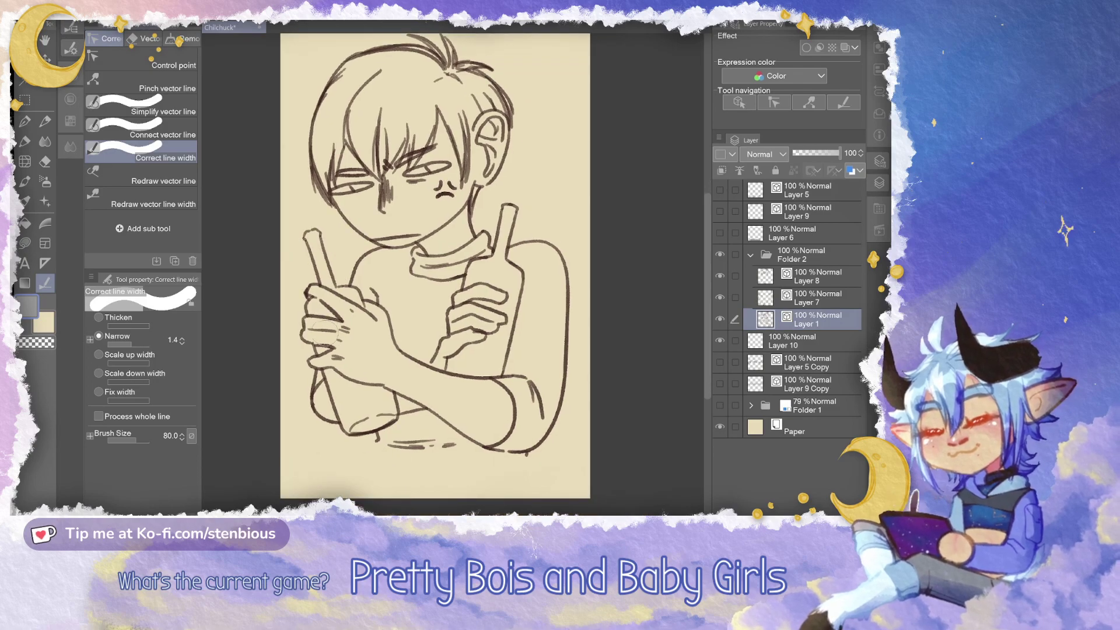
mouse_move(513, 408)
mouse_down()
mouse_move(508, 420)
mouse_move(536, 389)
mouse_up()
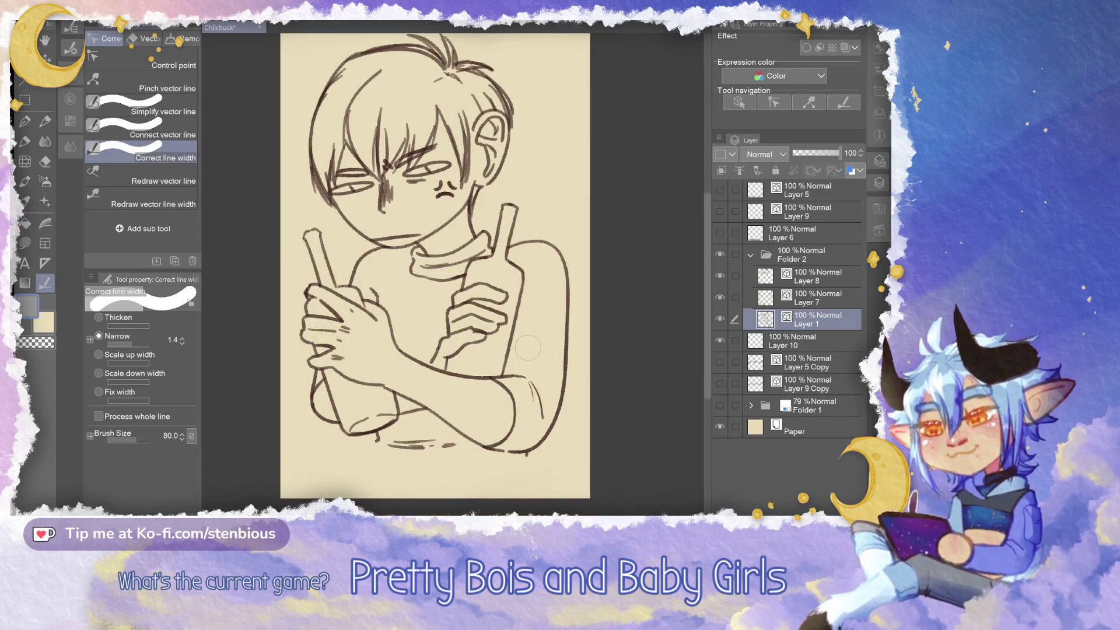
Narrow the collar fold, the nose shading lines and the inner ear lines on Layer 1
drag(435, 255, 444, 272)
mouse_move(389, 195)
mouse_down()
mouse_move(414, 191)
mouse_move(385, 161)
mouse_up()
click(490, 128)
click(485, 157)
click(490, 130)
click(483, 162)
click(488, 131)
click(485, 163)
drag(486, 163, 486, 165)
Narrow the hand's knuckle lines and go over the sleeve fold again on Layer 1
mouse_move(407, 446)
mouse_down()
mouse_move(420, 444)
mouse_move(416, 405)
mouse_move(392, 393)
mouse_up()
mouse_move(357, 350)
mouse_down()
mouse_move(341, 357)
mouse_move(356, 318)
mouse_move(365, 335)
mouse_move(338, 348)
mouse_up()
drag(531, 388, 533, 399)
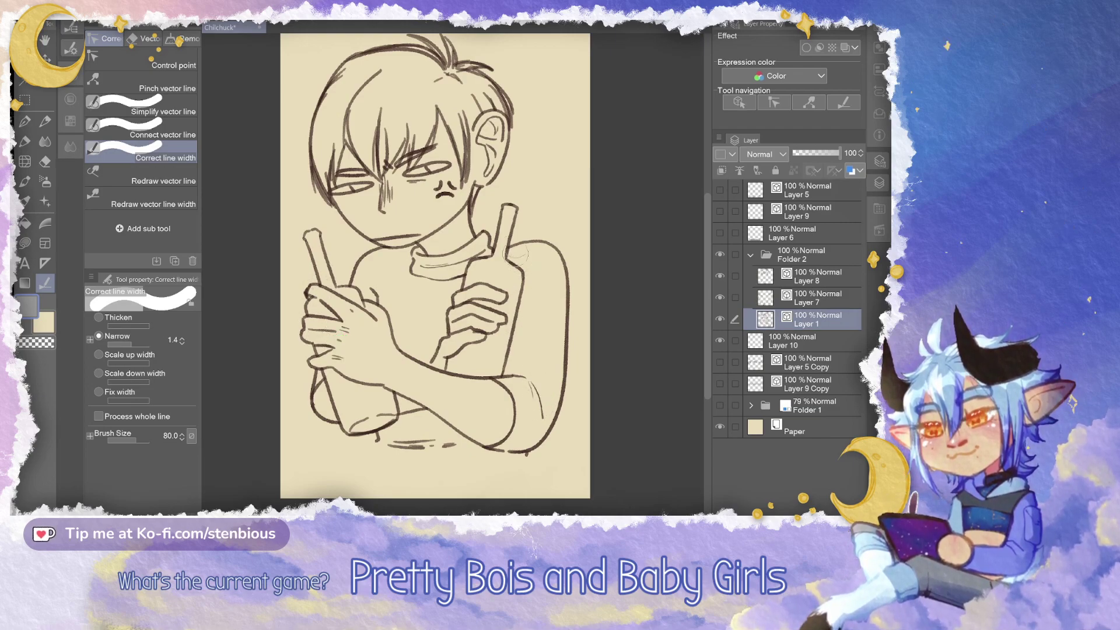
Toggle Layer 1's visibility to check which lines it holds, and make it the active layer again
click(817, 298)
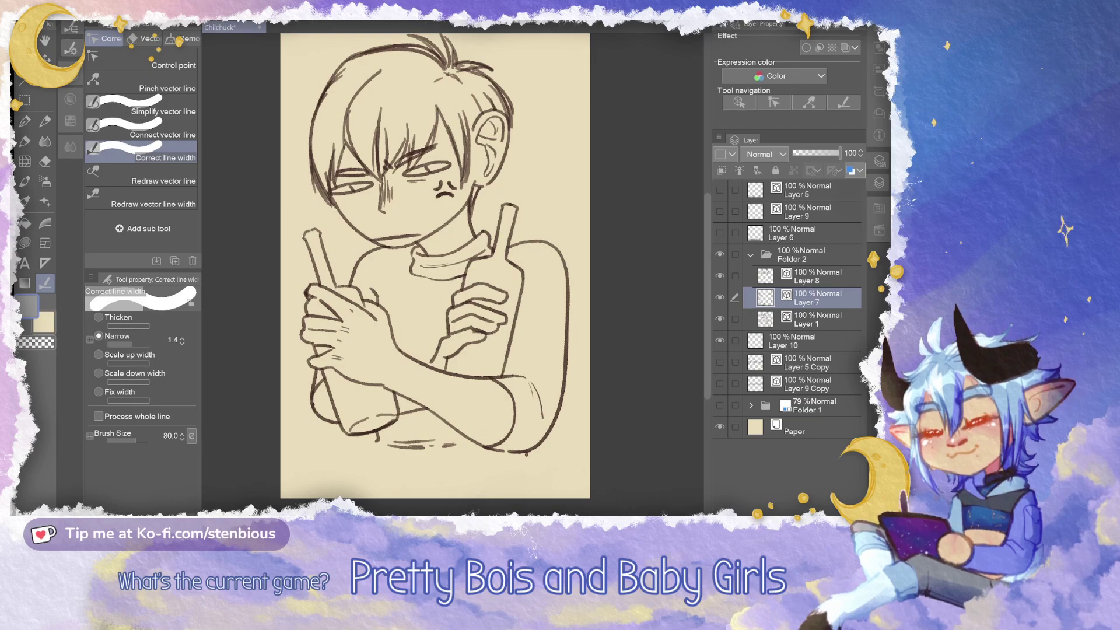
click(719, 319)
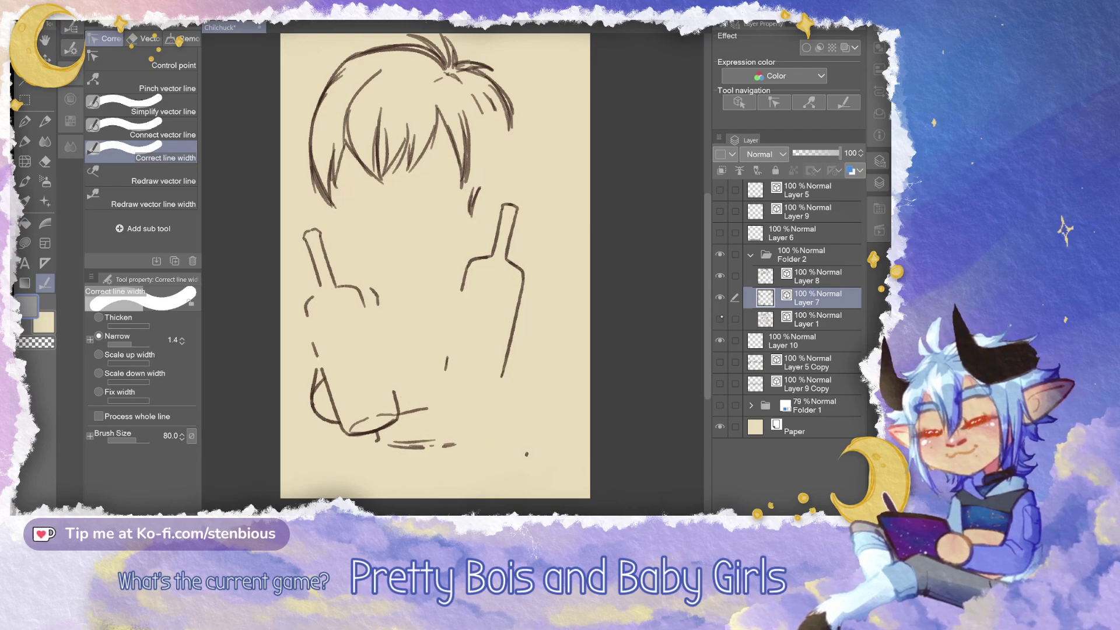
click(720, 318)
click(787, 318)
scroll(514, 302, up, 4)
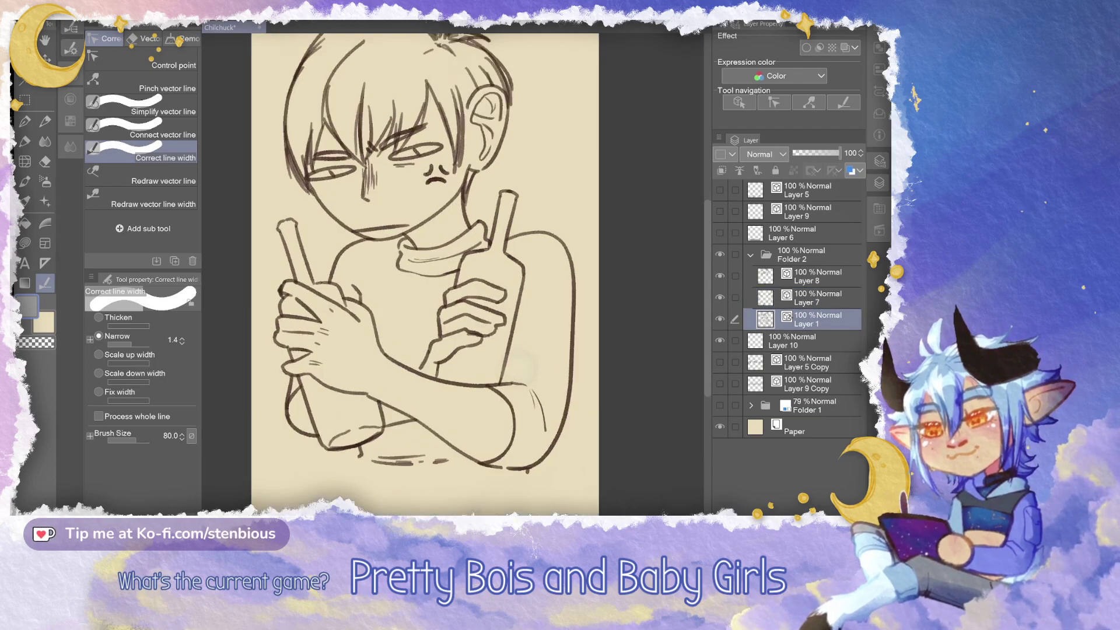
Narrow the finger and knuckle lines of both hands on Layer 1 with the Correct line width tool
drag(411, 327, 458, 318)
mouse_move(421, 323)
mouse_down()
mouse_move(459, 323)
mouse_move(434, 343)
mouse_move(469, 319)
mouse_move(420, 295)
mouse_move(441, 297)
mouse_up()
drag(421, 298, 438, 295)
drag(415, 297, 436, 293)
mouse_move(417, 298)
mouse_down()
mouse_move(478, 282)
mouse_move(509, 287)
mouse_up()
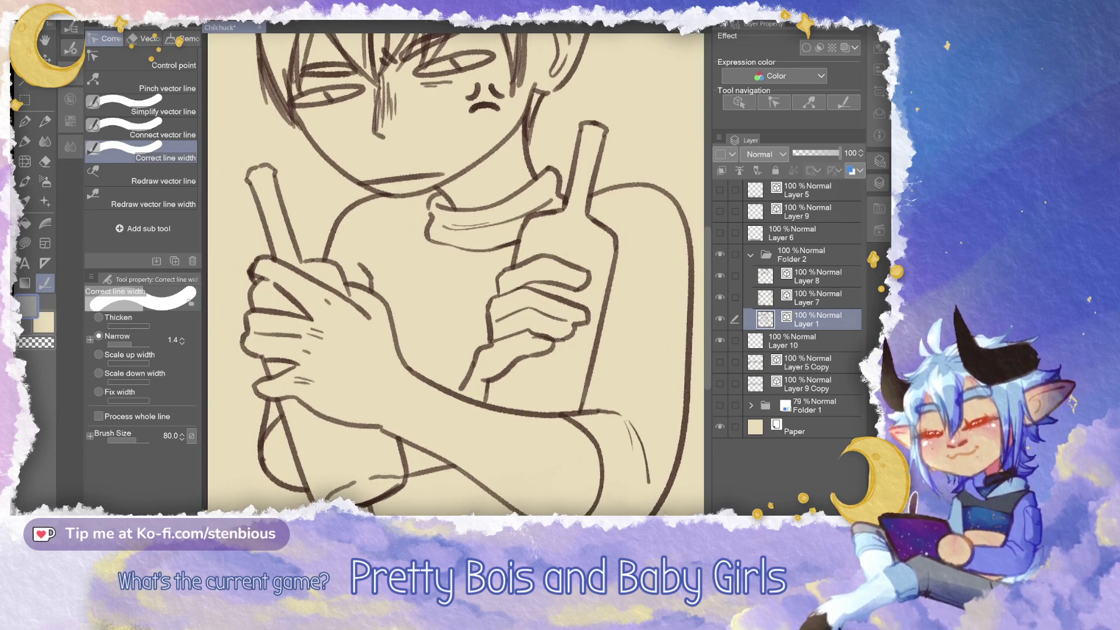
drag(254, 342, 258, 359)
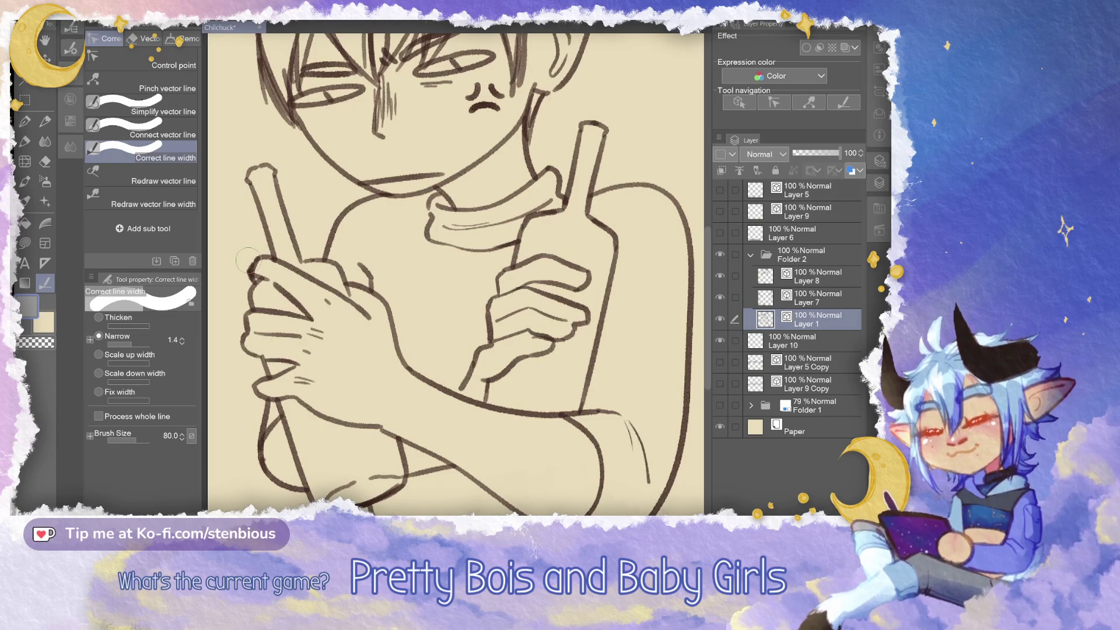
scroll(495, 336, down, 3)
mouse_move(500, 233)
mouse_down()
mouse_move(451, 260)
mouse_move(441, 236)
mouse_move(457, 217)
mouse_move(462, 271)
mouse_up()
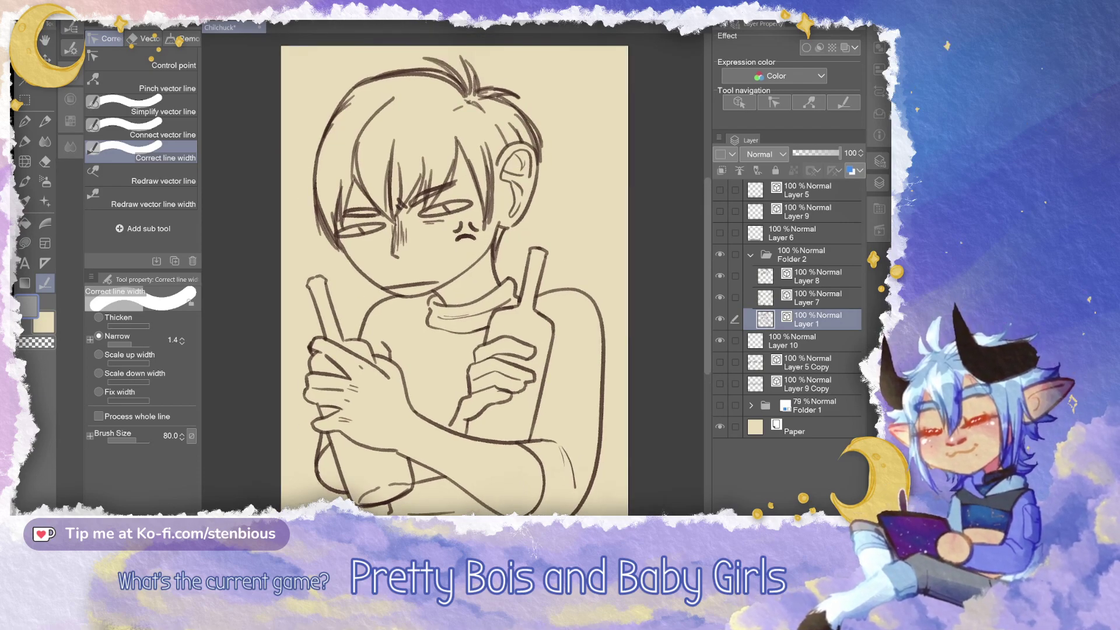
Make Layer 7 active, check its lines by toggling its visibility, and narrow the outlines of both bottles
click(818, 298)
click(720, 297)
click(720, 298)
drag(338, 320, 362, 349)
drag(354, 494, 396, 488)
drag(371, 494, 401, 488)
mouse_move(536, 319)
mouse_down()
mouse_move(555, 385)
mouse_move(543, 421)
mouse_up()
drag(486, 327, 481, 384)
mouse_move(524, 292)
mouse_down()
mouse_move(561, 257)
mouse_move(564, 230)
mouse_up()
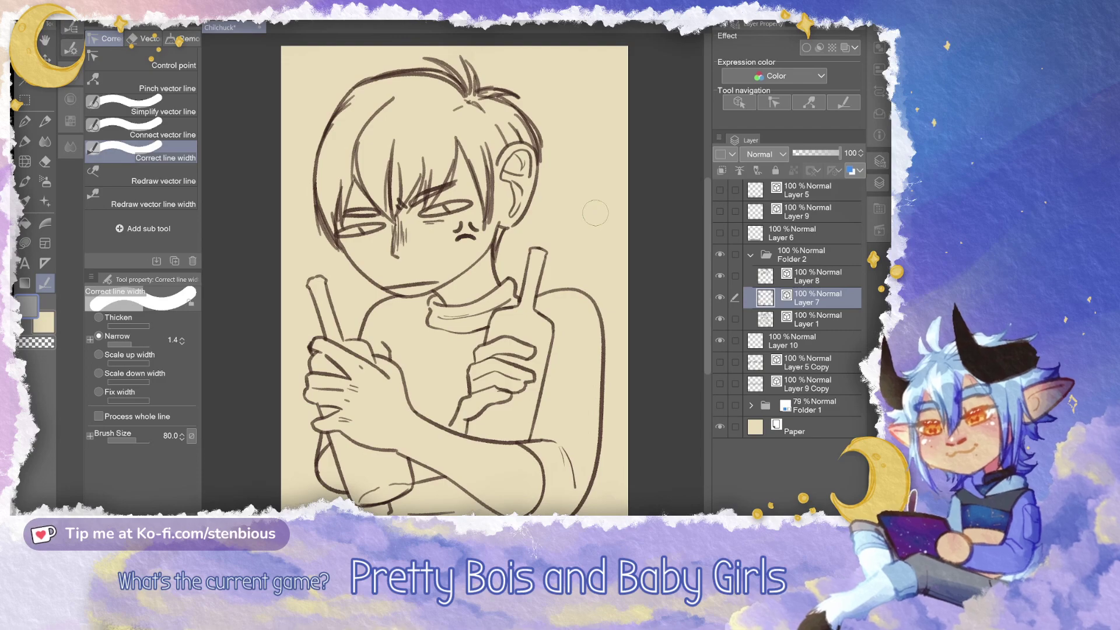
Make Layer 8 active, check its lines by toggling its visibility, and narrow the torso lines around the left bottle
click(817, 277)
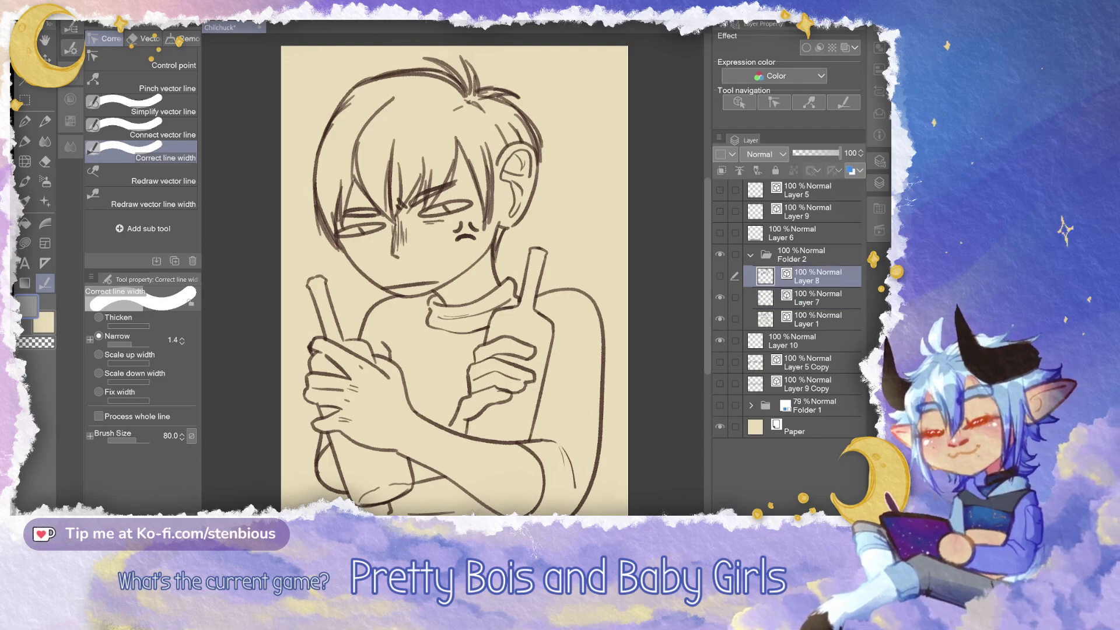
click(720, 275)
drag(337, 444, 338, 456)
drag(328, 453, 335, 425)
drag(418, 481, 432, 482)
drag(413, 519, 442, 515)
drag(553, 223, 560, 338)
Narrow the fringe, crown and outer hair lines around the head on Layer 8
drag(449, 247, 528, 225)
mouse_move(458, 226)
mouse_down()
mouse_move(487, 220)
mouse_move(475, 189)
mouse_up()
drag(409, 201, 371, 271)
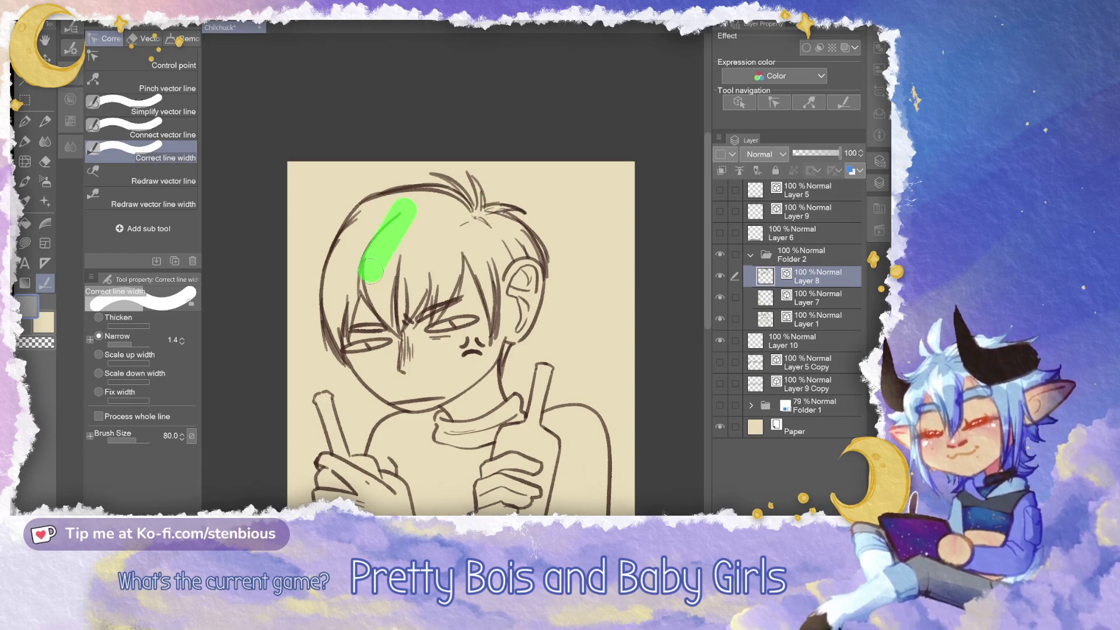
click(398, 257)
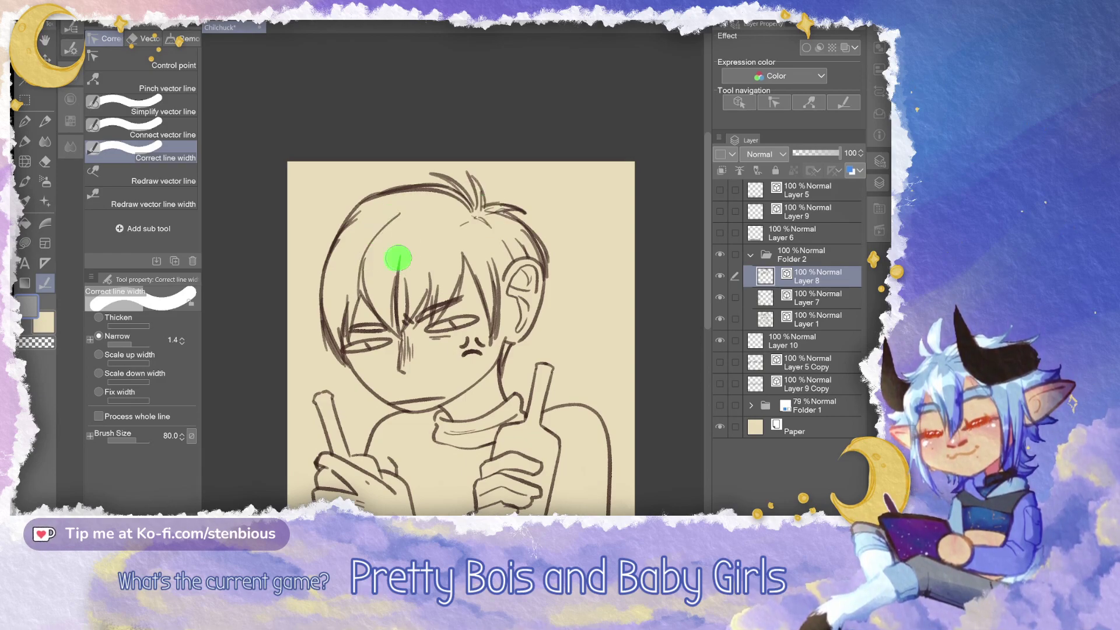
click(467, 204)
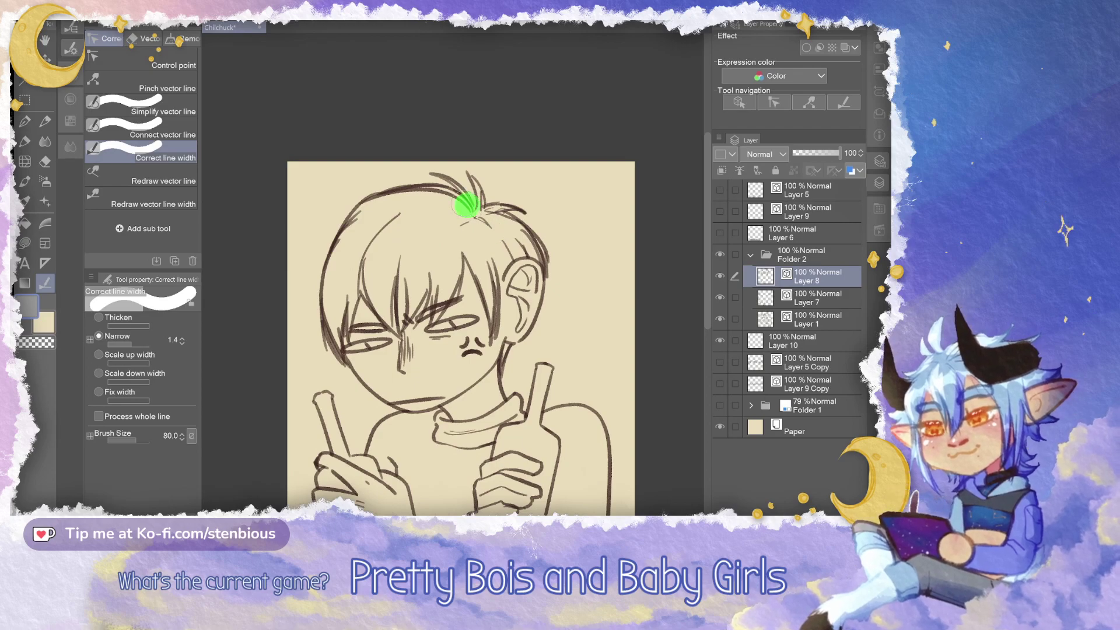
click(398, 191)
click(376, 192)
click(323, 327)
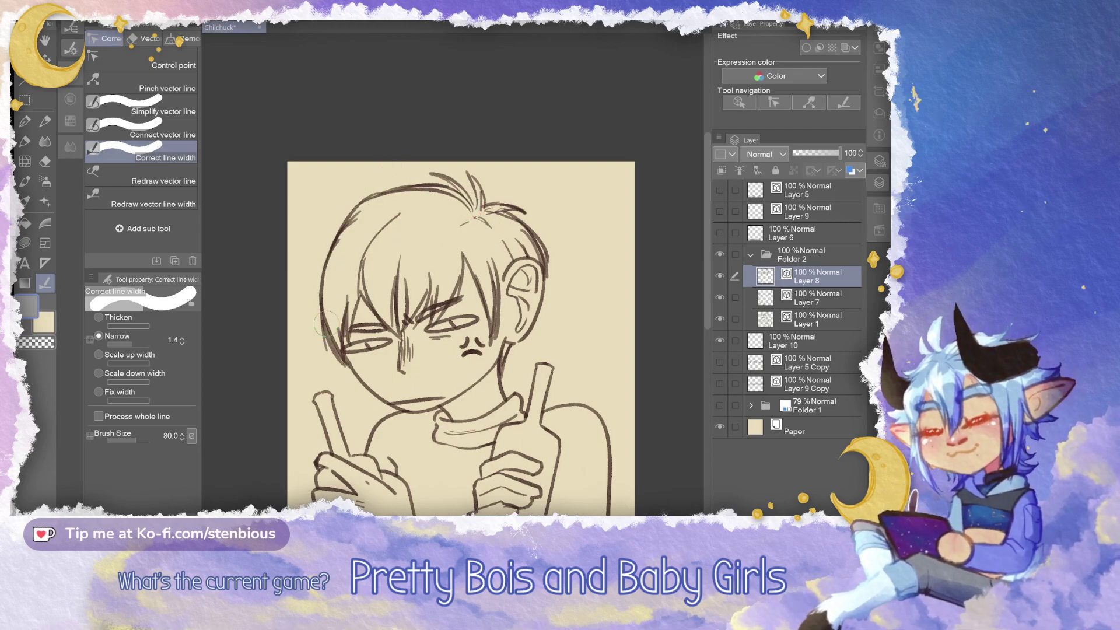
click(499, 320)
click(487, 333)
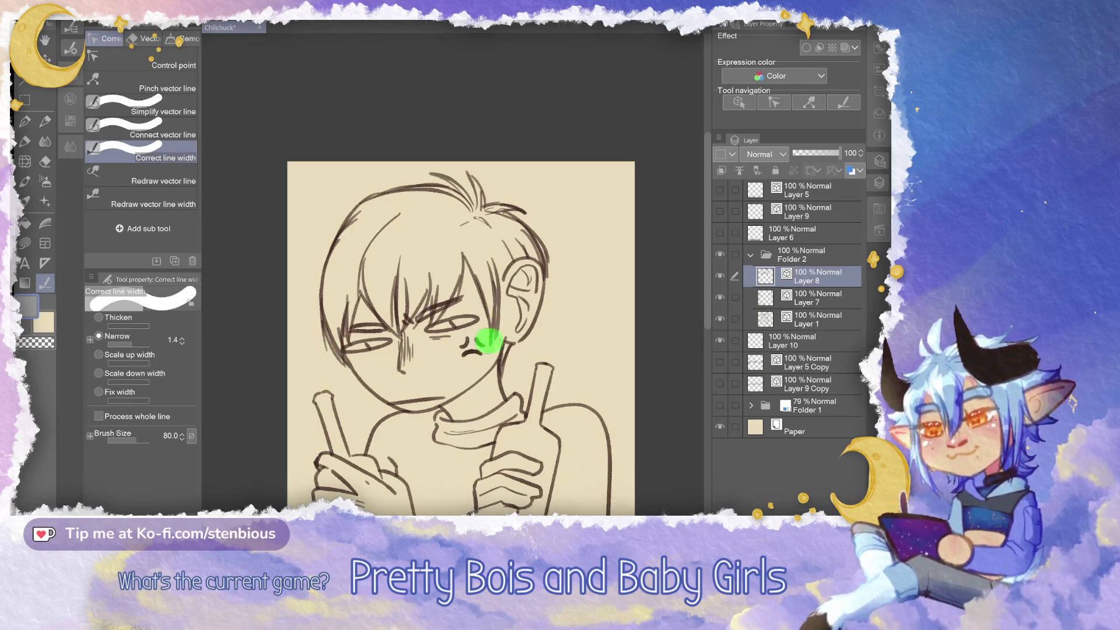
click(546, 268)
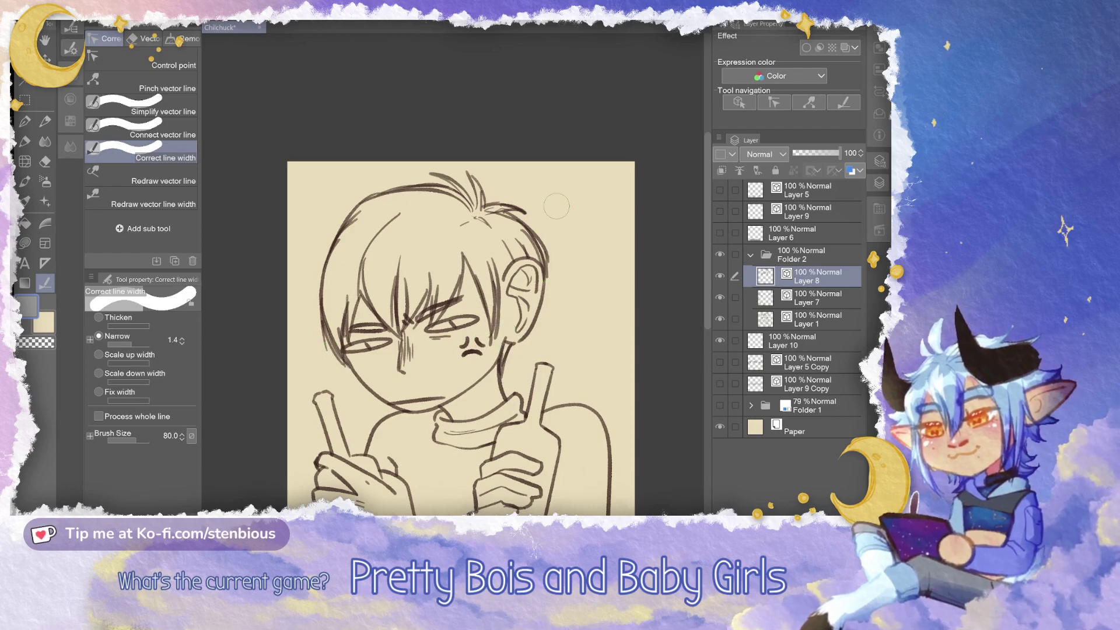
Collapse Folder 2 and make Layer 10 the active layer
drag(573, 431, 548, 314)
scroll(548, 314, down, 1)
drag(474, 311, 412, 295)
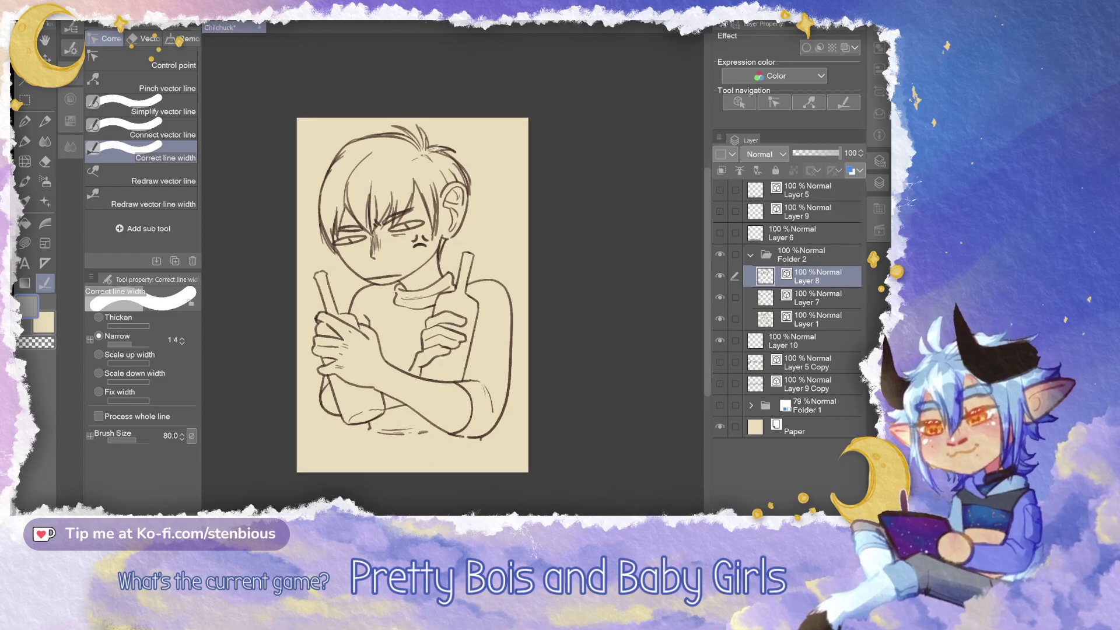
click(750, 255)
click(810, 276)
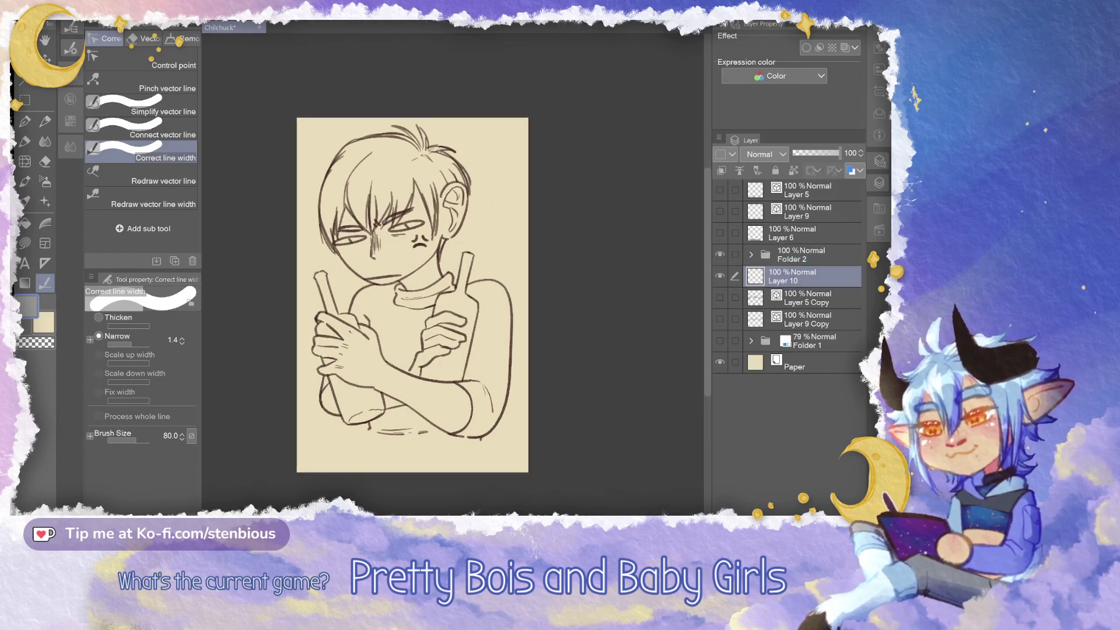
key(w)
click(315, 371)
click(283, 487)
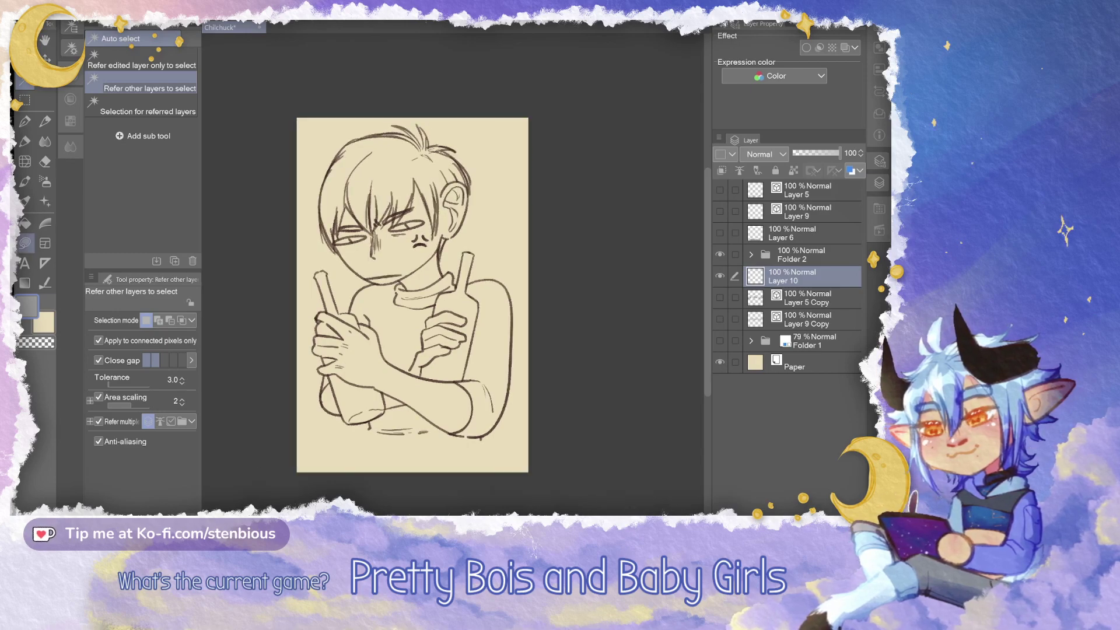
Close the open lower edge of the torso beneath the folded arms with a grey Lasso fill strip on Layer 10
click(25, 243)
scroll(407, 376, up, 1)
scroll(416, 449, up, 3)
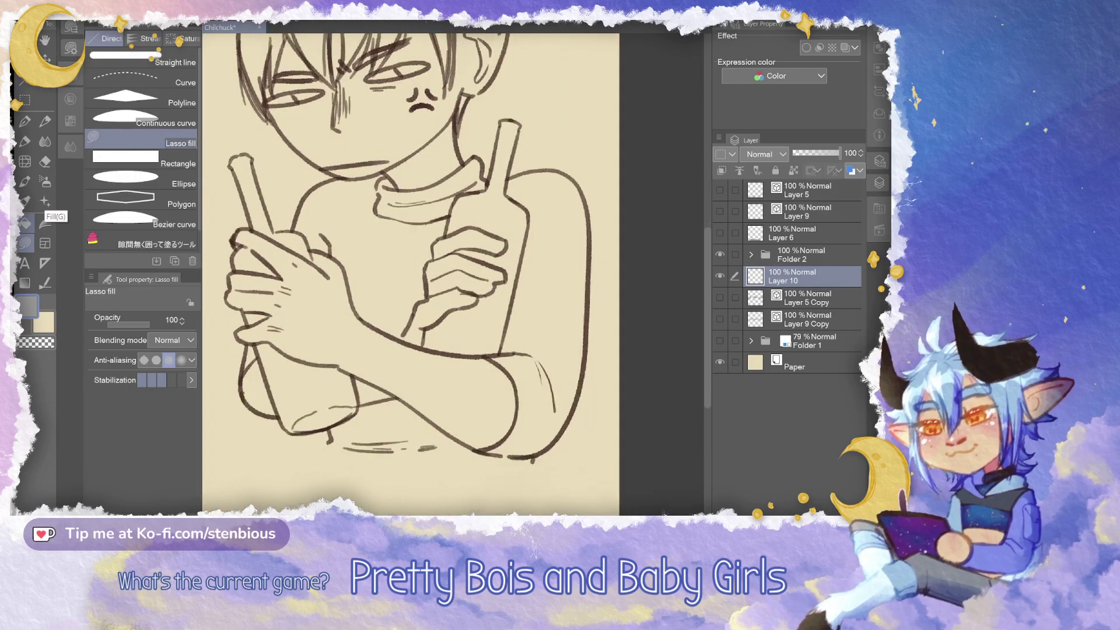
mouse_move(334, 428)
mouse_down()
mouse_move(537, 454)
mouse_move(333, 439)
mouse_up()
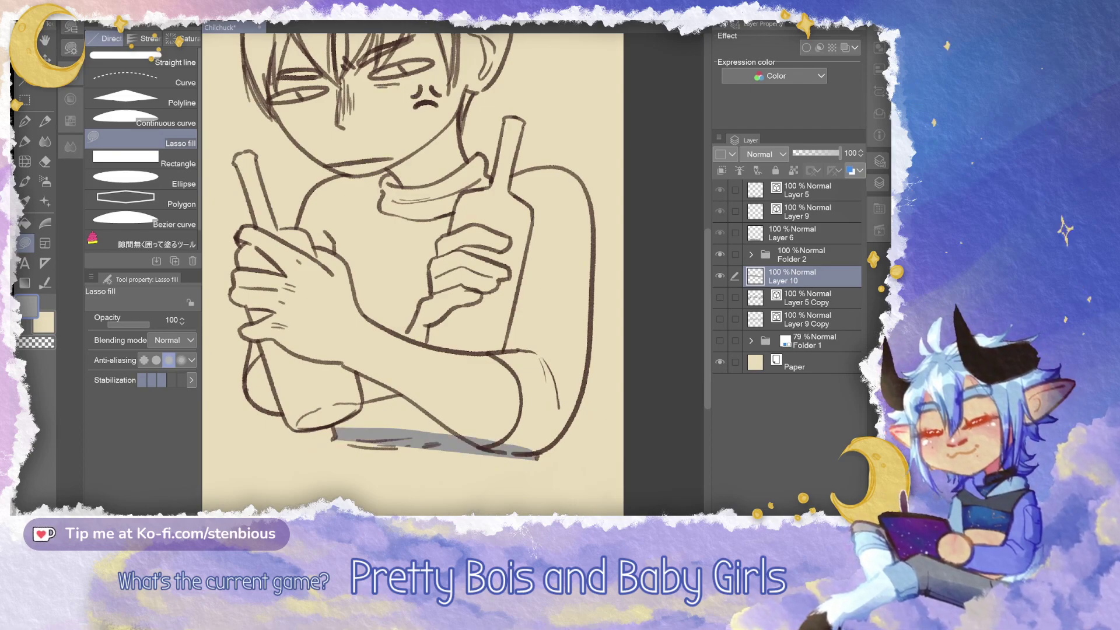
Extend the grey torso fill down behind the bottom food border, showing Layers 5, 9 and 6 only as a guide
drag(720, 190, 720, 233)
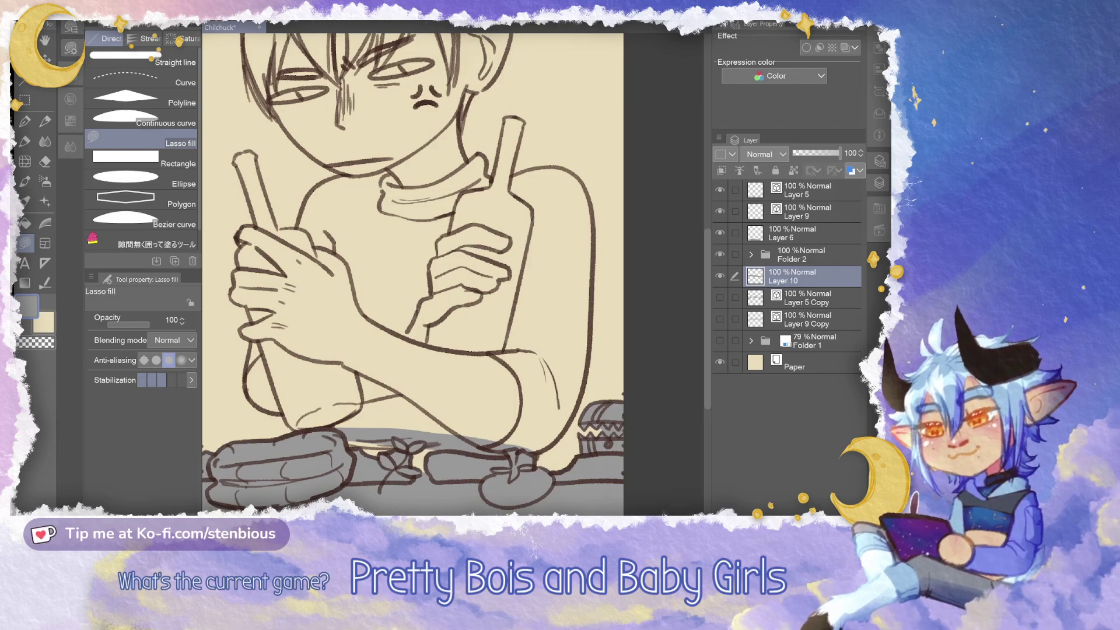
drag(532, 452, 449, 491)
drag(366, 435, 435, 441)
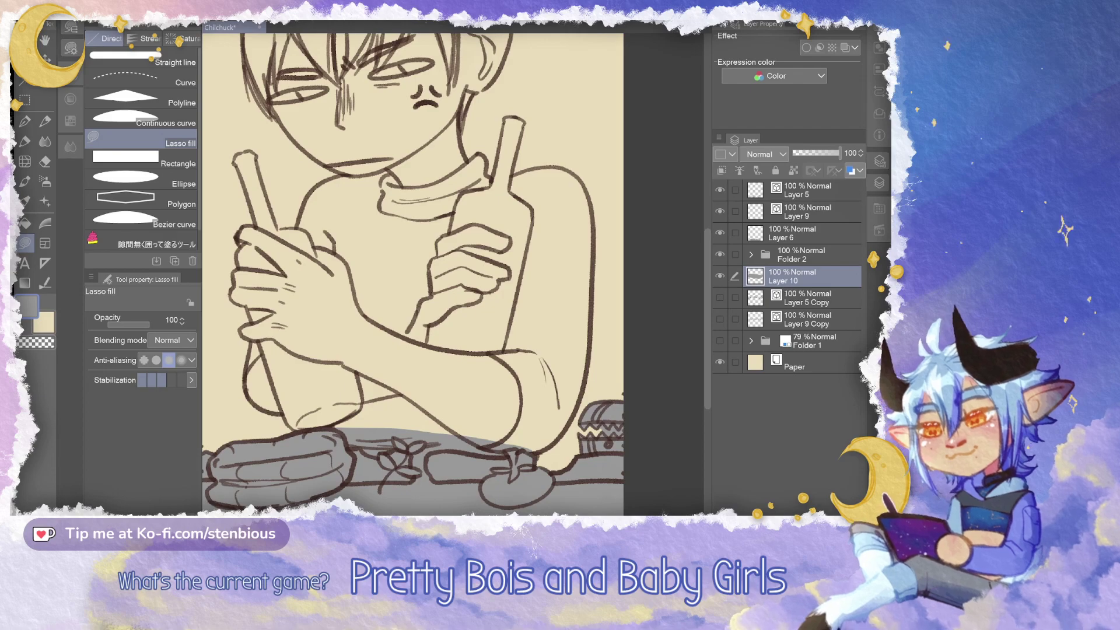
click(719, 232)
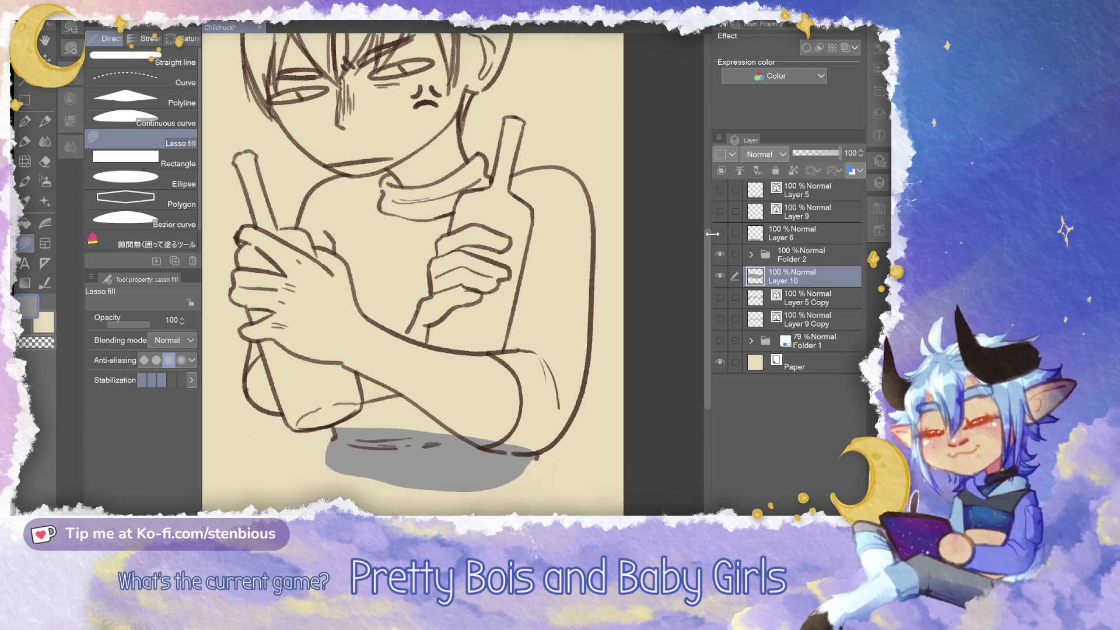
Try to fill the whole figure grey on Layer 10 by auto-selecting the surrounding background
key(w)
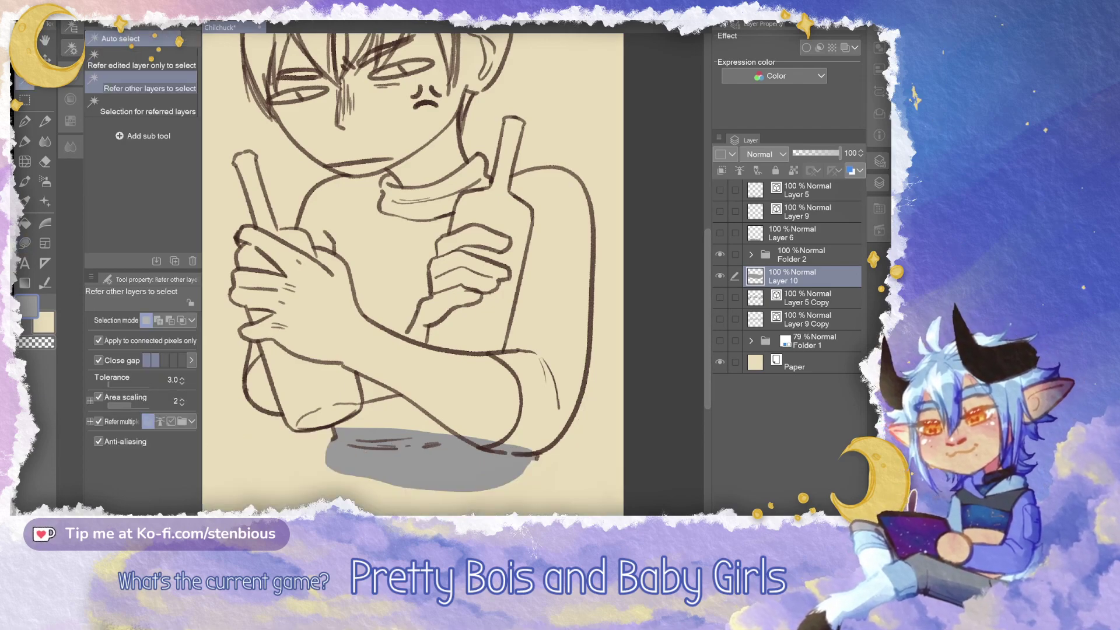
click(219, 242)
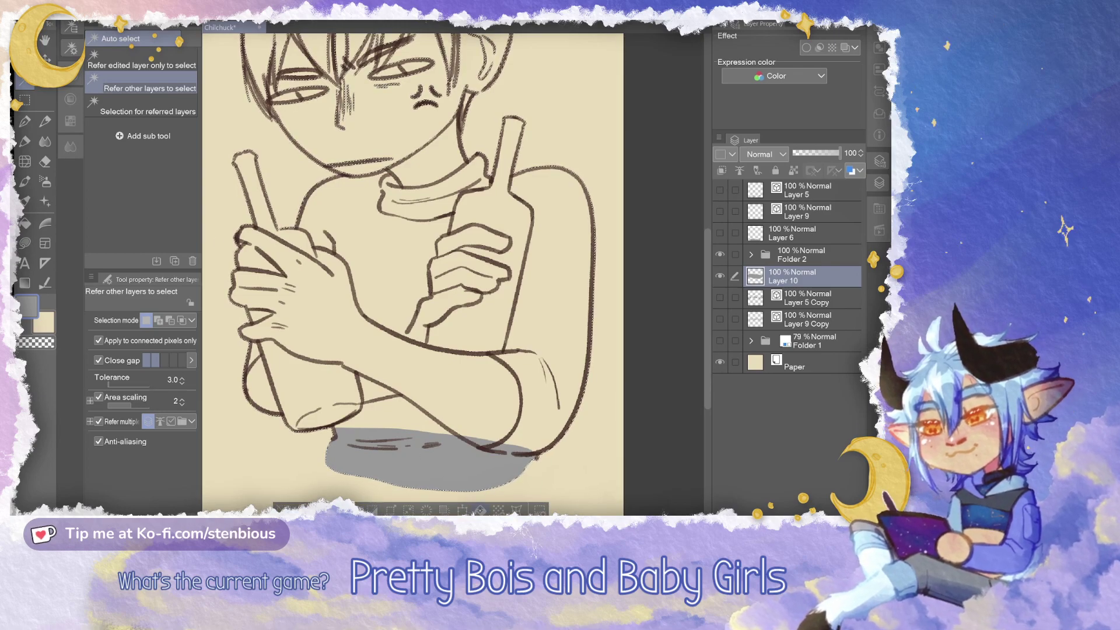
click(479, 509)
drag(431, 175, 448, 413)
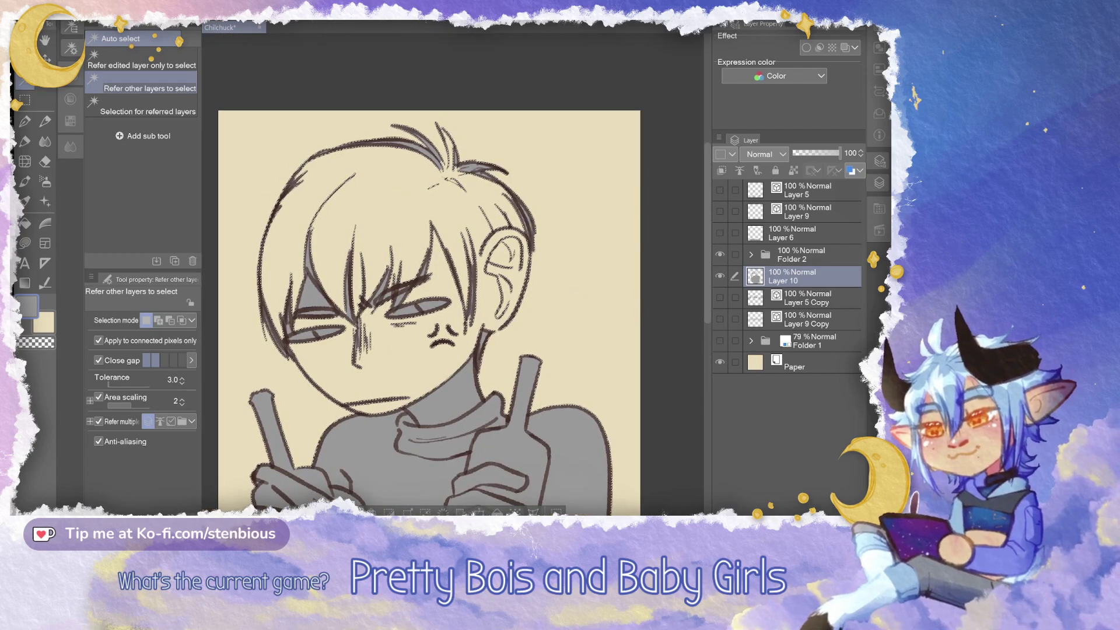
key(ctrl+z)
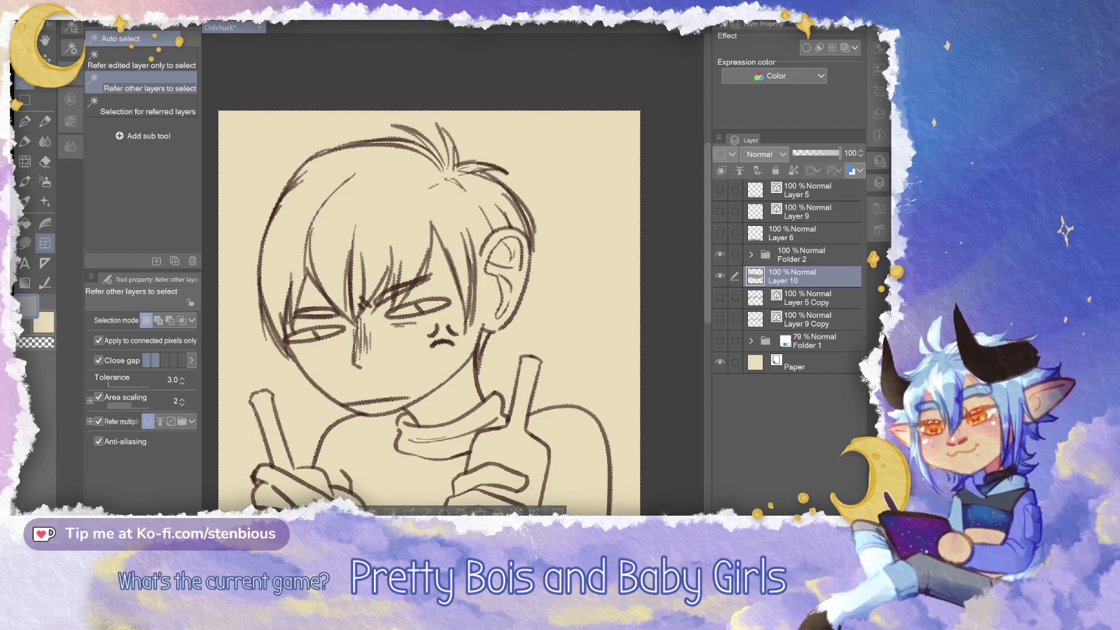
Clear the selection and close the small gap in the hair tuft at the crown with a grey Lasso fill
click(24, 243)
key(ctrl+d)
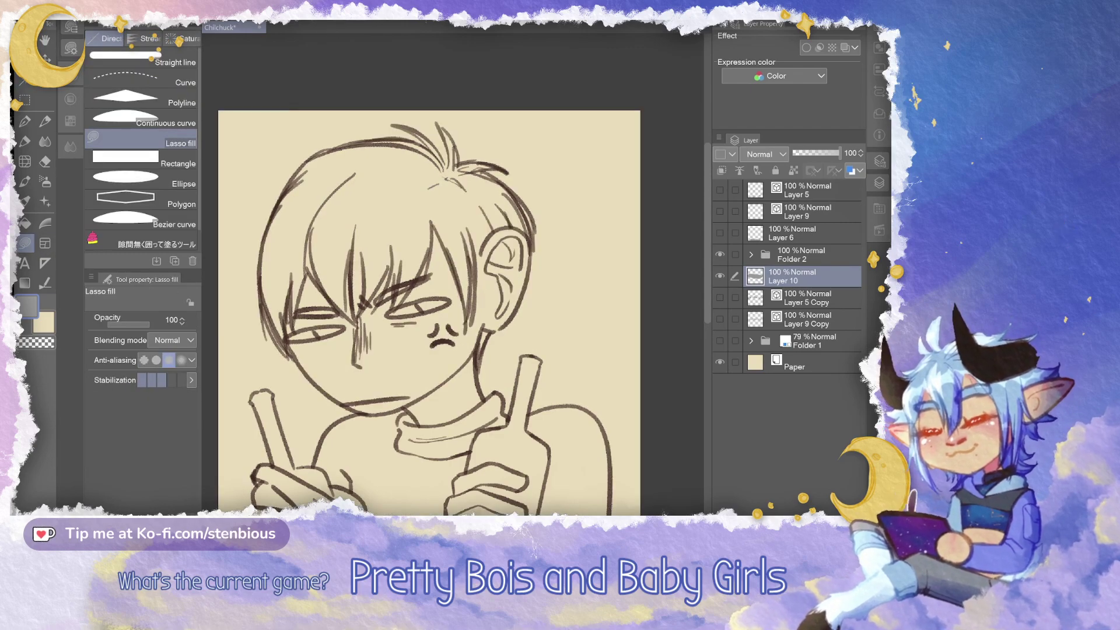
scroll(453, 190, up, 3)
drag(453, 189, 438, 298)
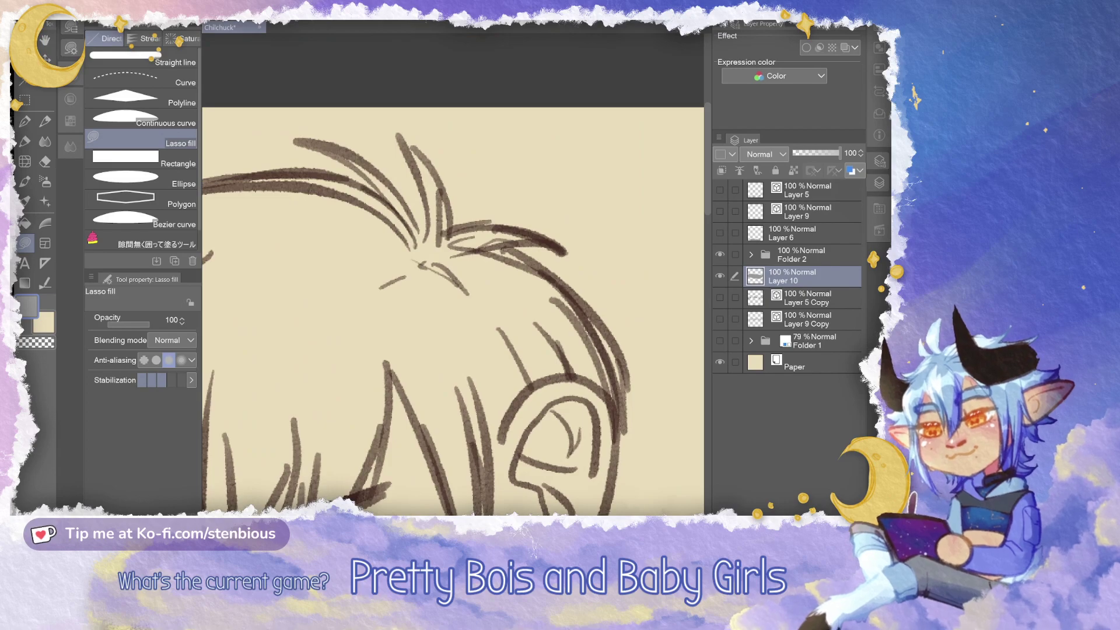
drag(417, 229, 422, 252)
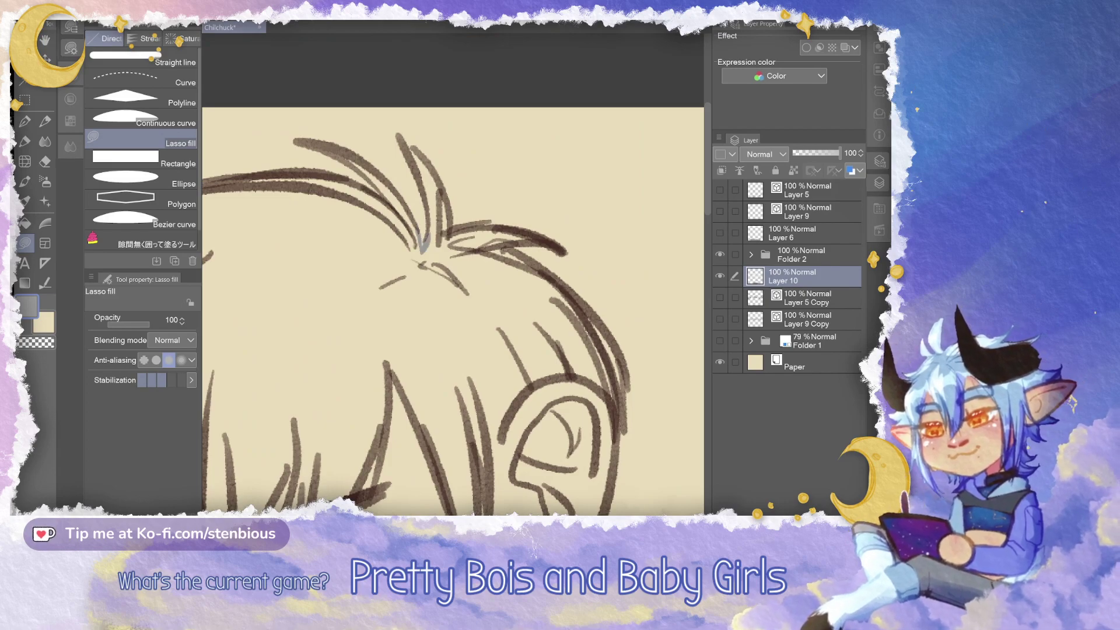
Auto-select the background around the figure, fill the entire figure grey on Layer 10, and clear the selection
key(w)
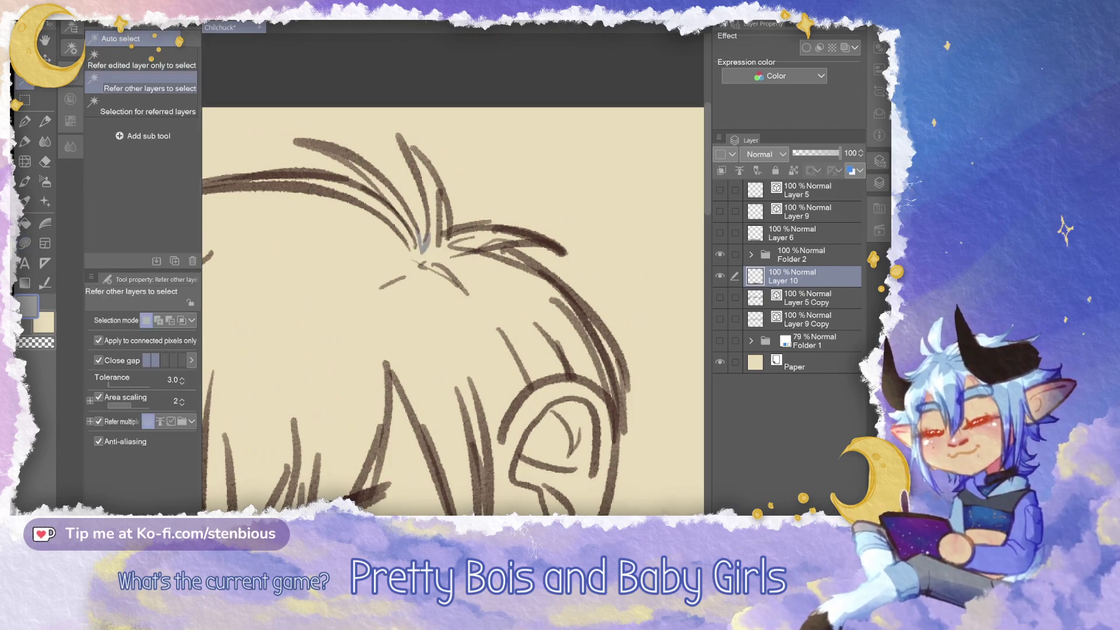
click(528, 208)
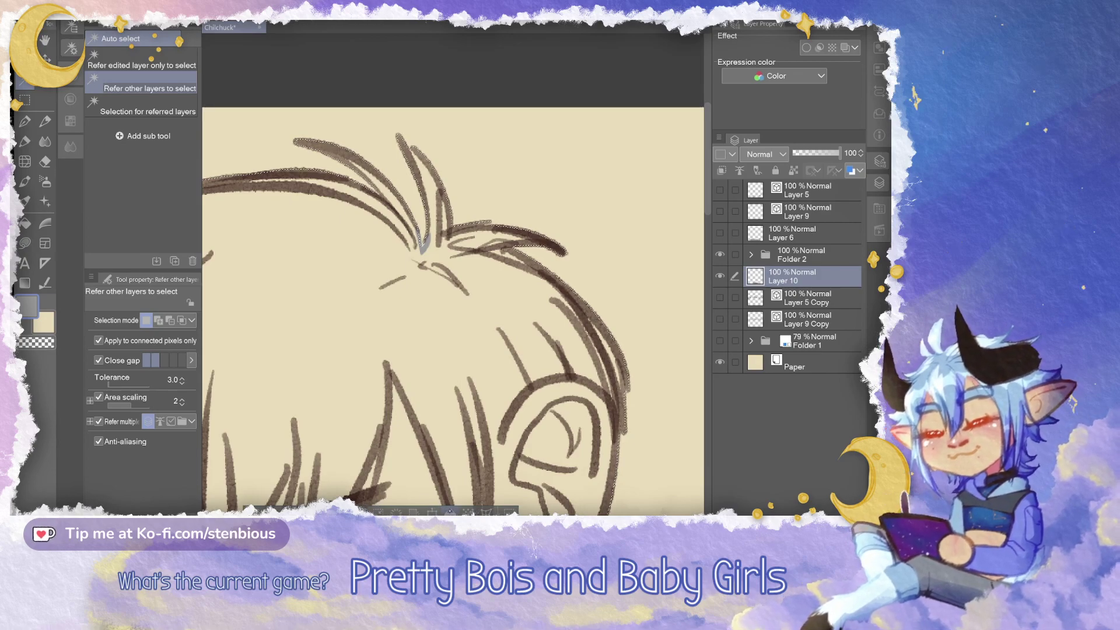
click(450, 512)
key(ctrl+d)
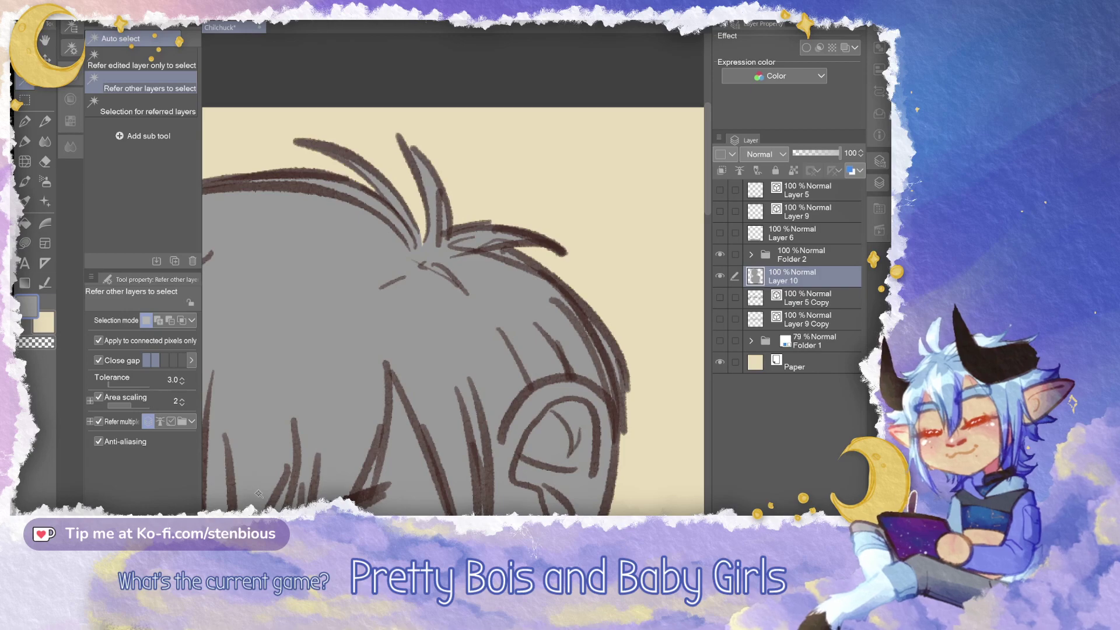
Show the food border layers: Layer 5, Layer 9, Layer 6, Layer 5 Copy and Layer 9 Copy
key(ctrl+minus)
key(ctrl+minus)
drag(408, 420, 454, 230)
scroll(452, 274, down, 5)
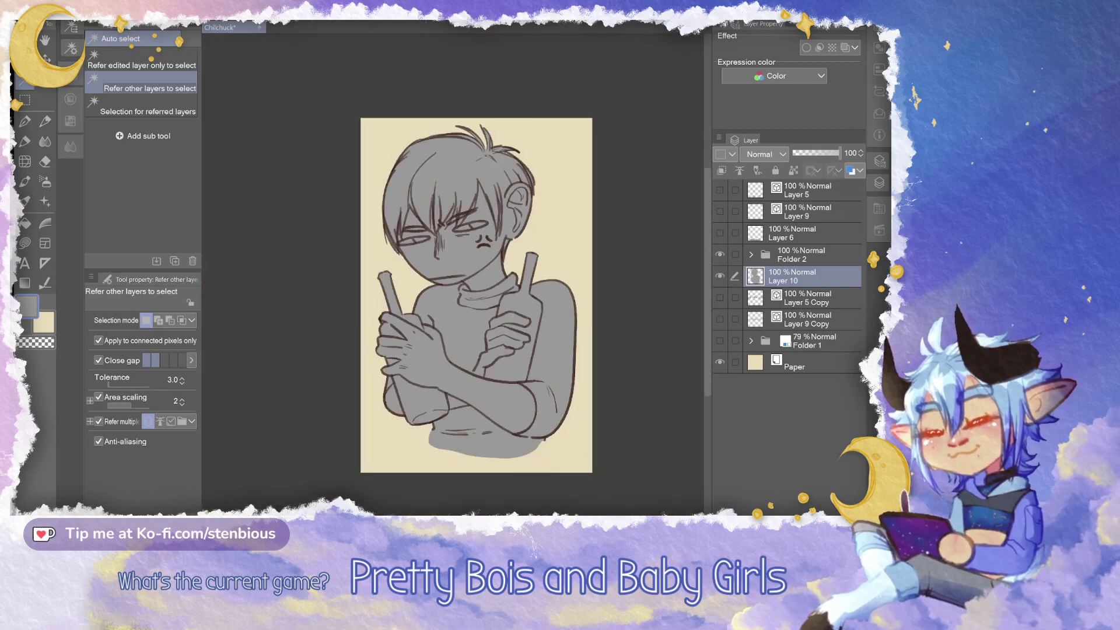
scroll(541, 335, up, 1)
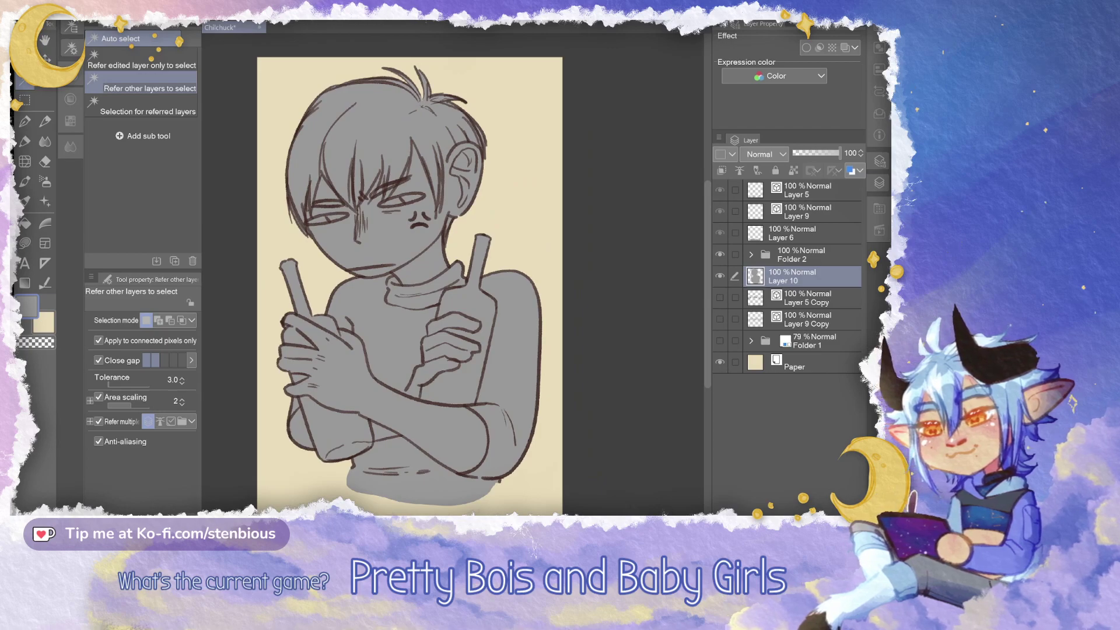
drag(720, 190, 719, 233)
mouse_move(720, 297)
mouse_down()
mouse_move(720, 319)
mouse_move(719, 297)
mouse_up()
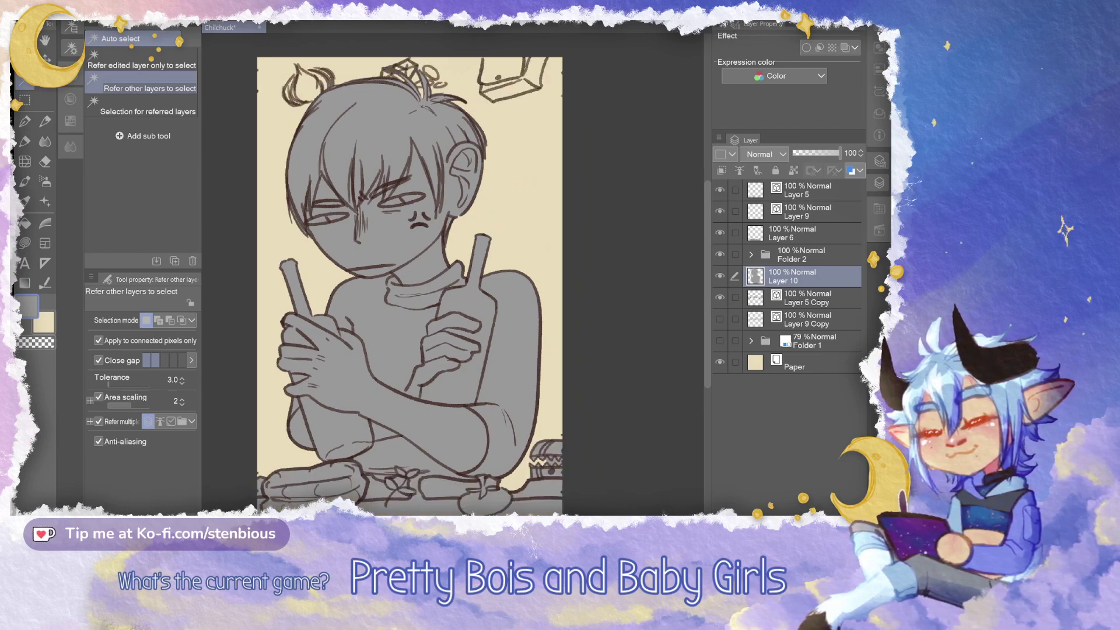
click(719, 319)
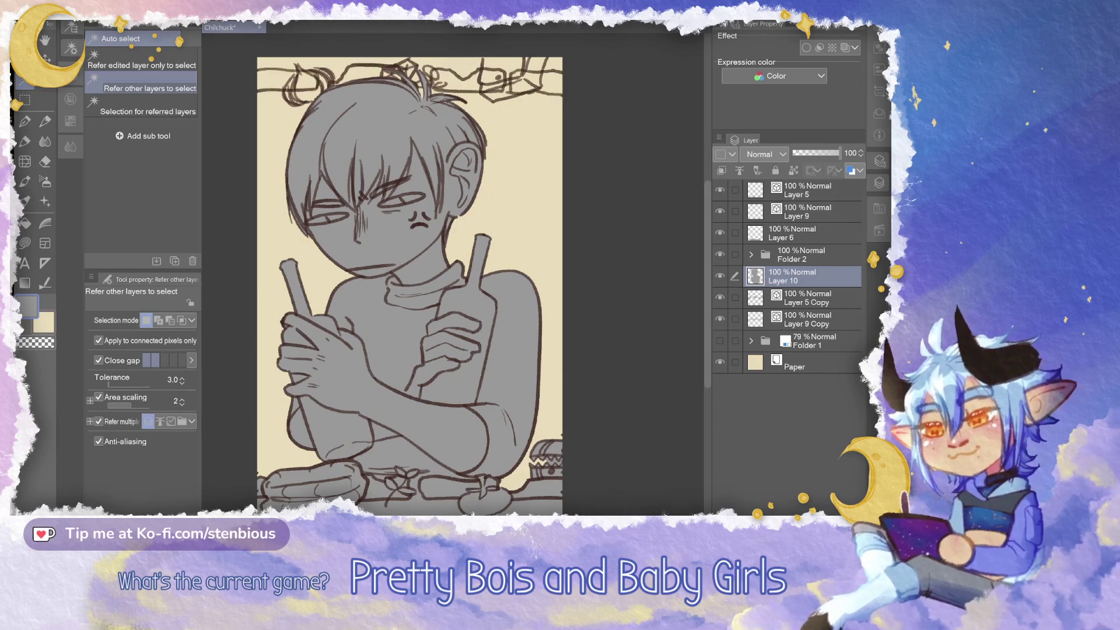
Erase the overlapping lines inside the boxy shape of the top border on Layer 9 Copy with the Vector eraser
click(806, 319)
scroll(547, 242, up, 4)
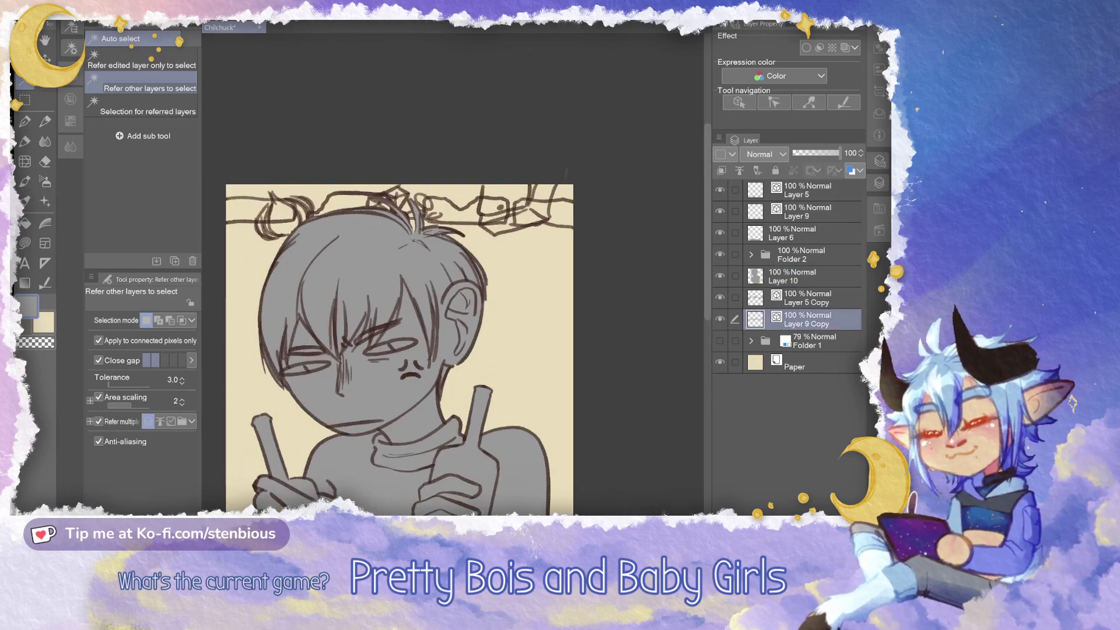
scroll(547, 242, up, 2)
click(44, 283)
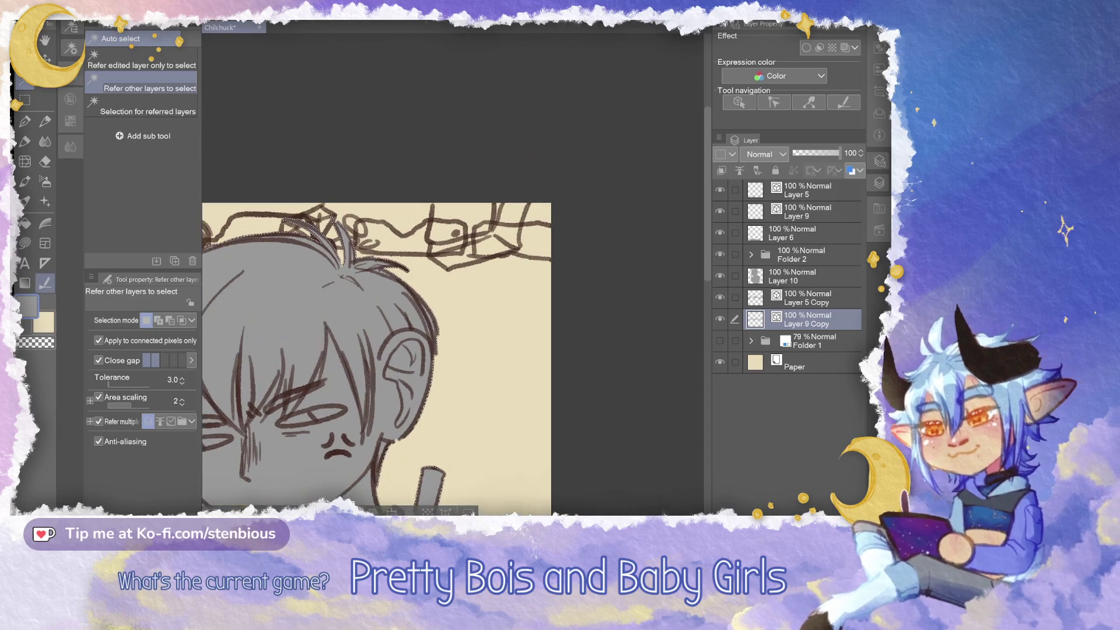
click(144, 39)
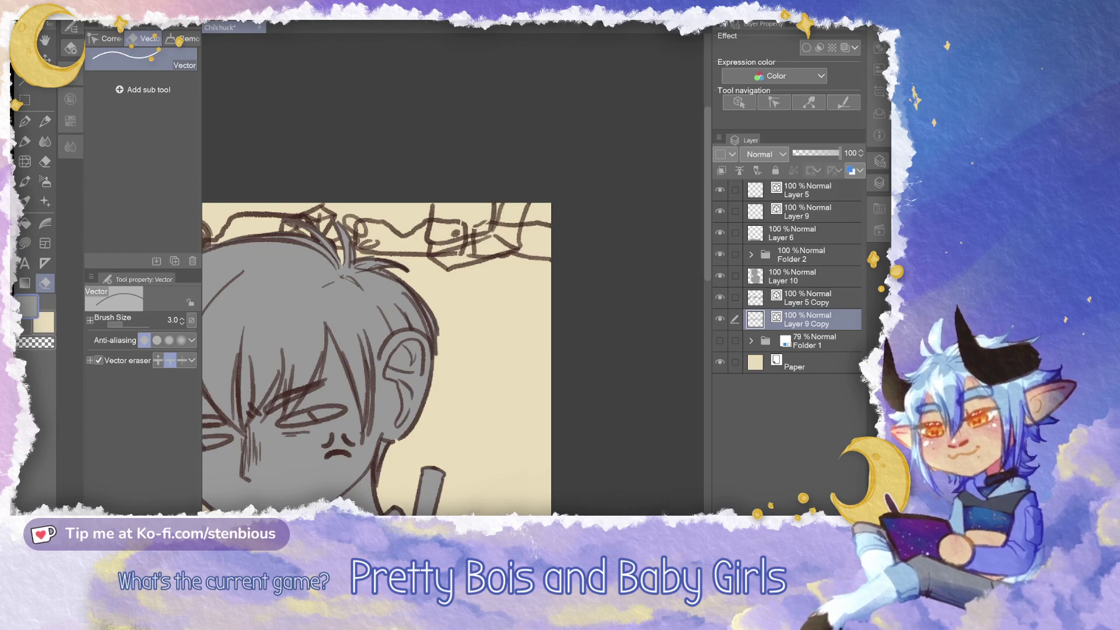
drag(463, 218, 453, 254)
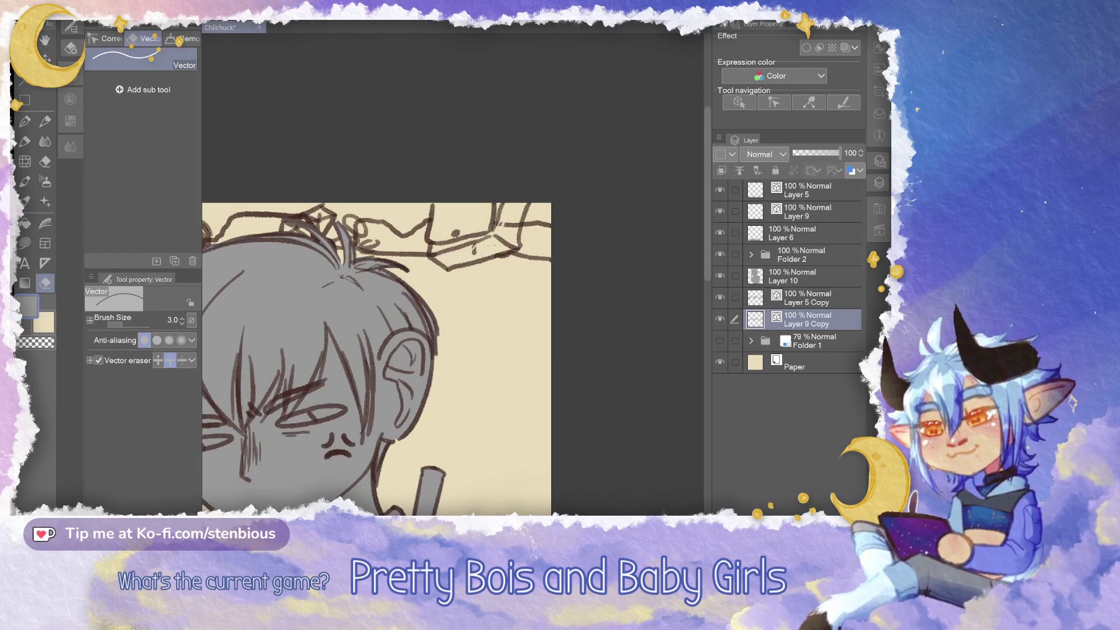
drag(504, 217, 656, 195)
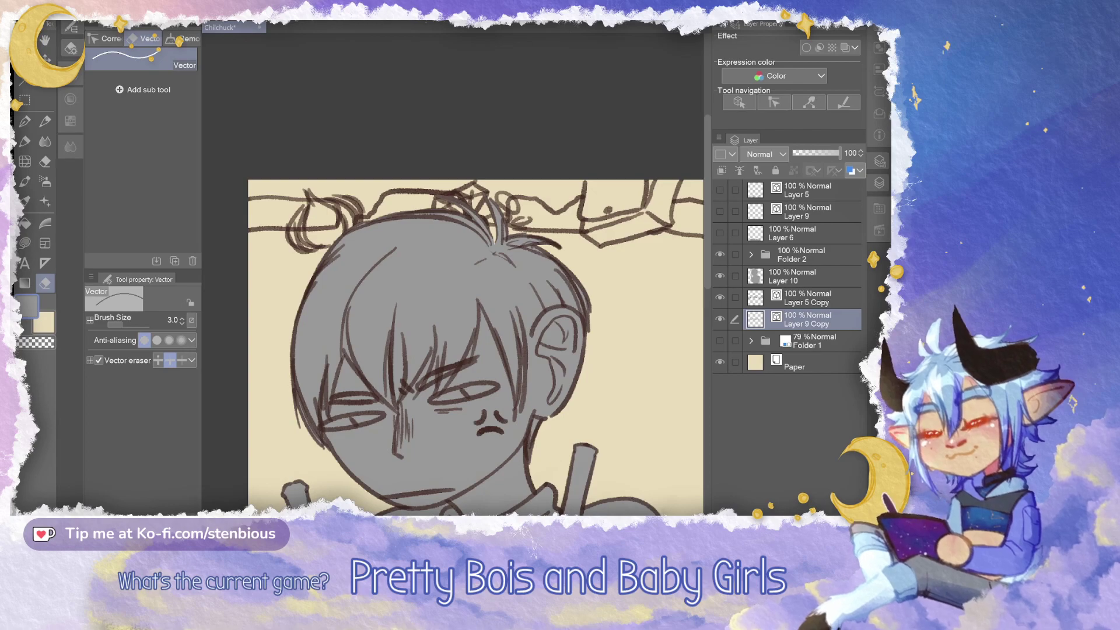
Hide Layer 5, Layer 9, Layer 6, Folder 2 and Layer 10 to isolate the food border copies
click(720, 233)
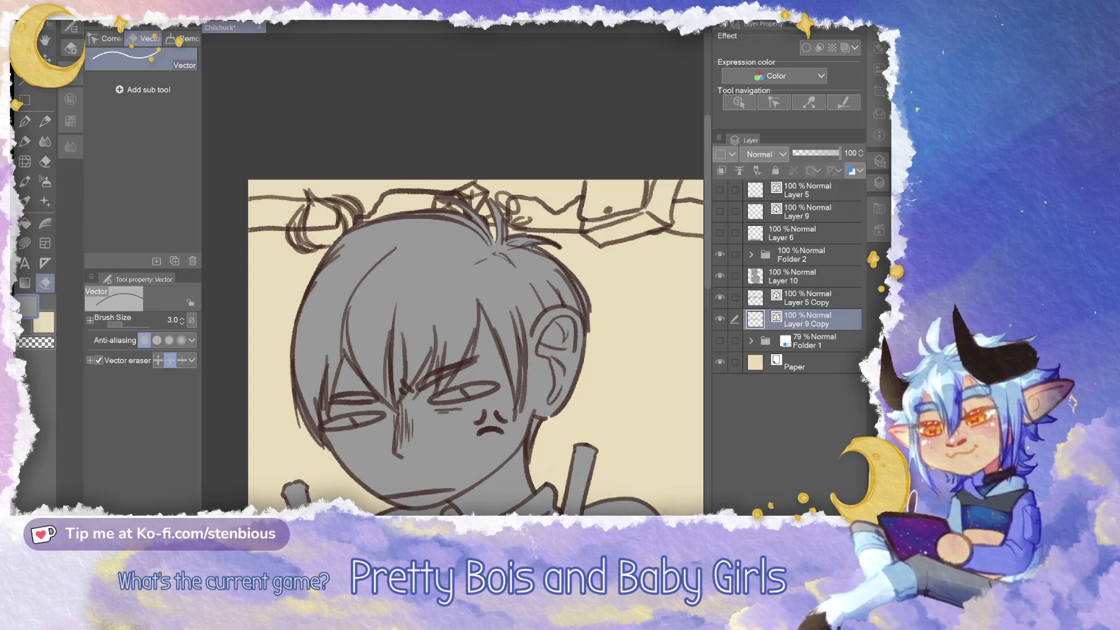
click(719, 254)
click(720, 276)
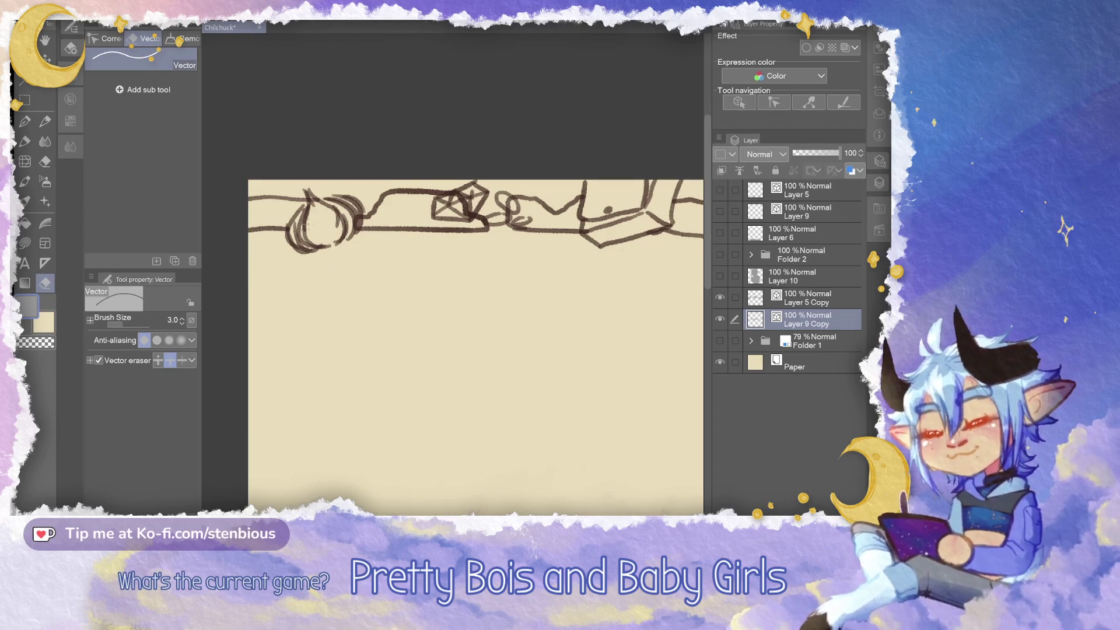
Erase the stray line segments where the faceted crystal overlaps its neighbouring shapes in the top border
drag(455, 193, 465, 209)
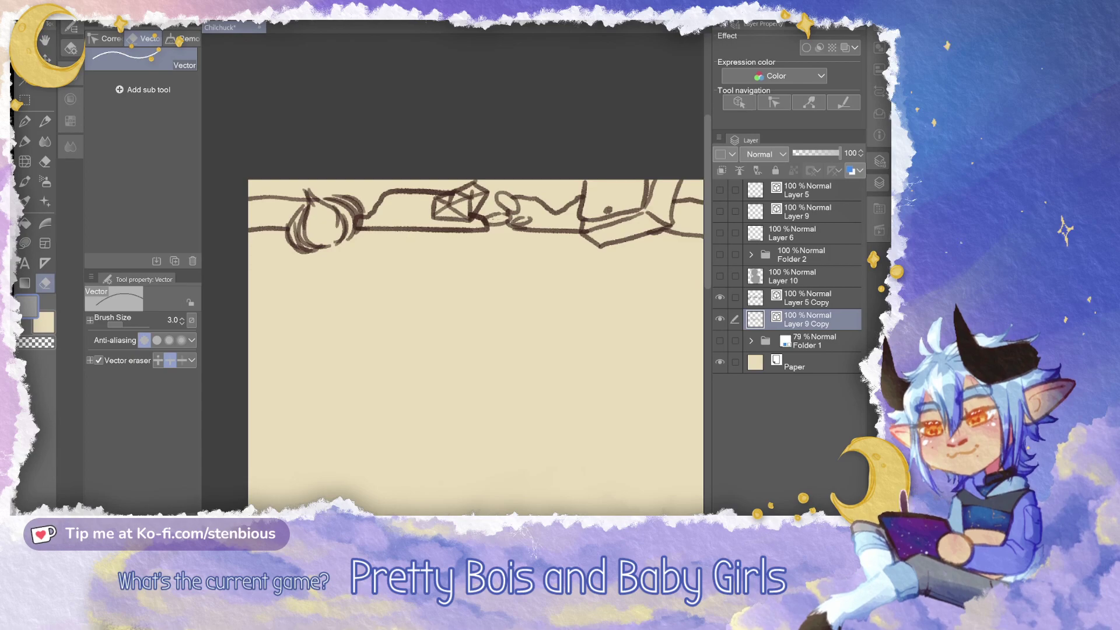
drag(481, 216, 484, 220)
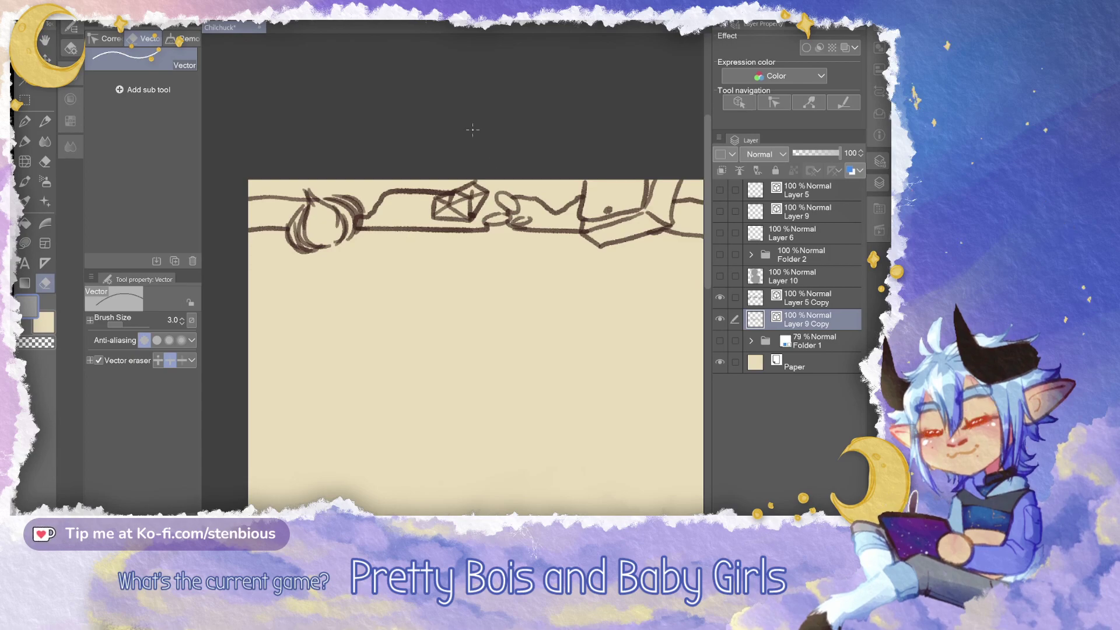
scroll(543, 229, up, 5)
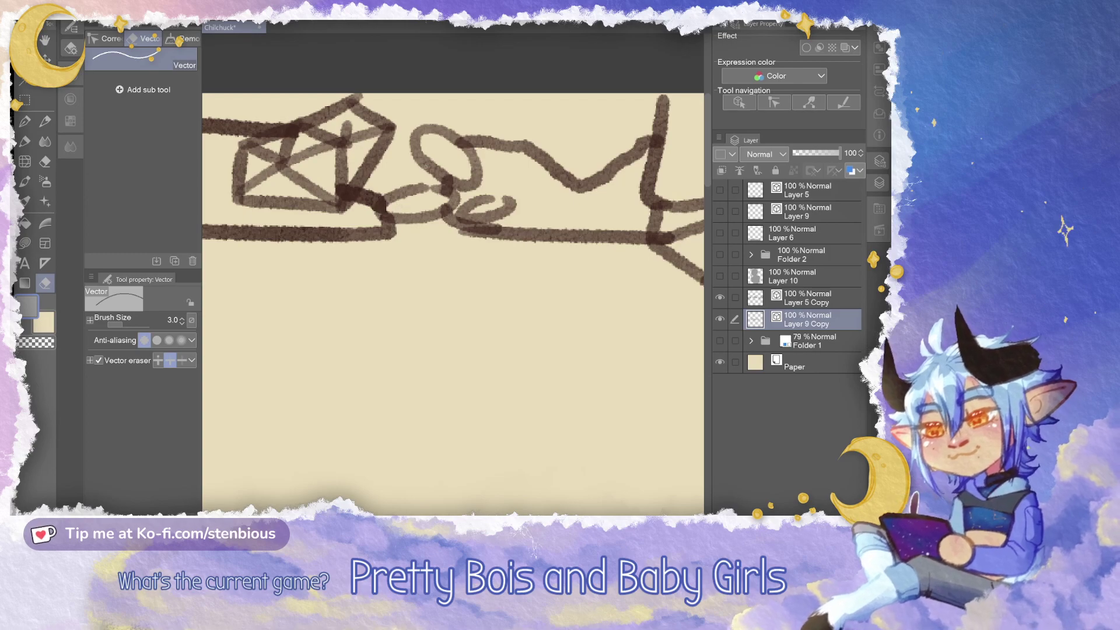
scroll(454, 233, down, 5)
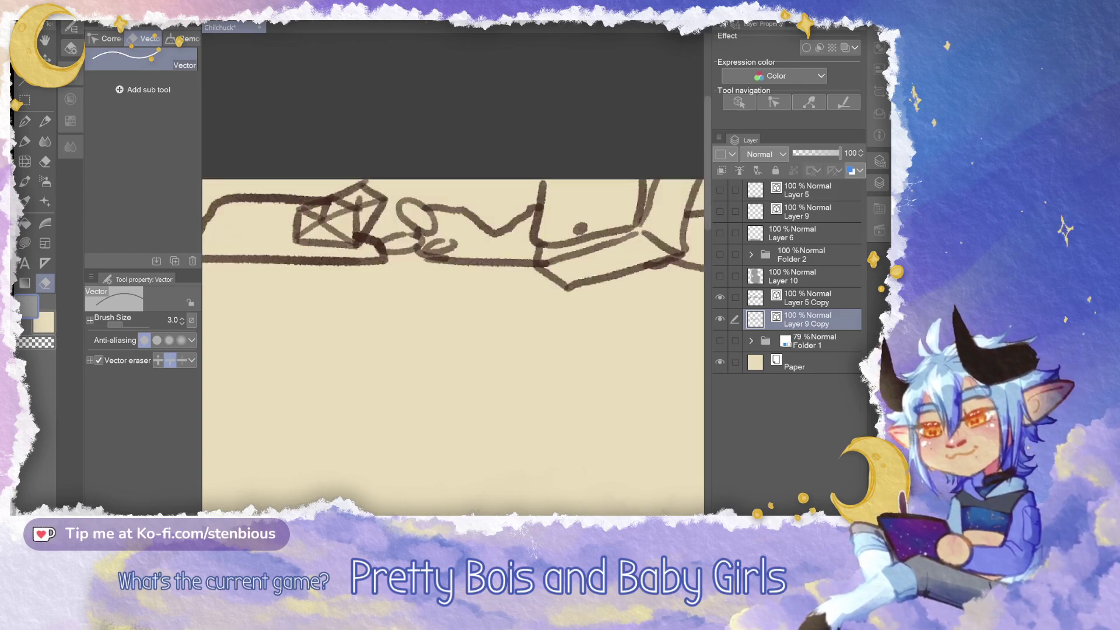
drag(454, 234, 402, 245)
scroll(455, 256, down, 3)
drag(455, 291, 486, 222)
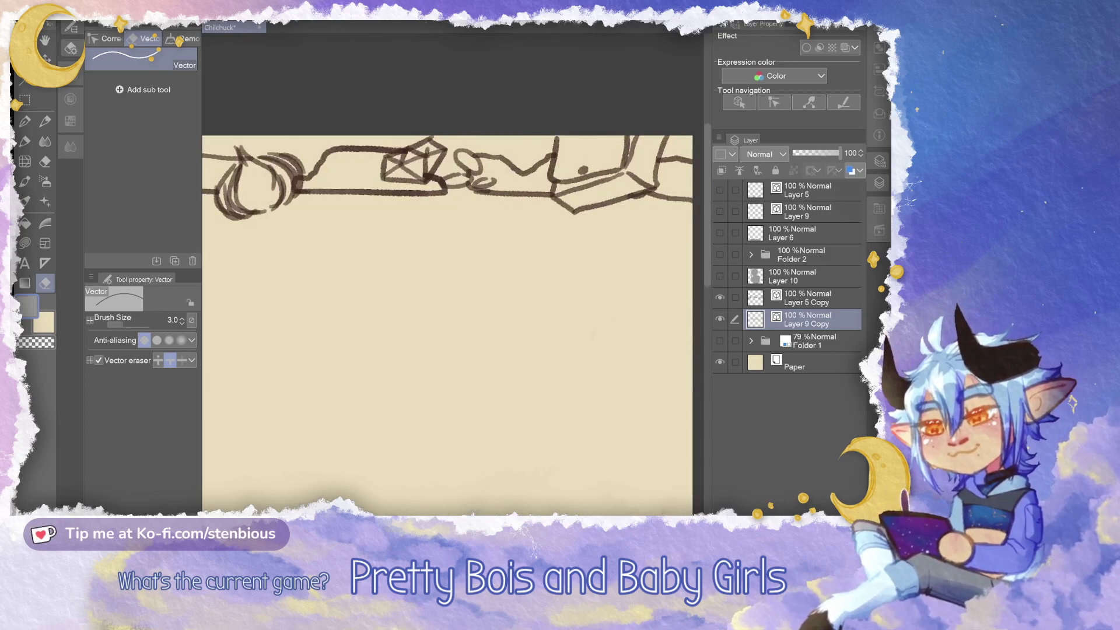
scroll(595, 315, down, 2)
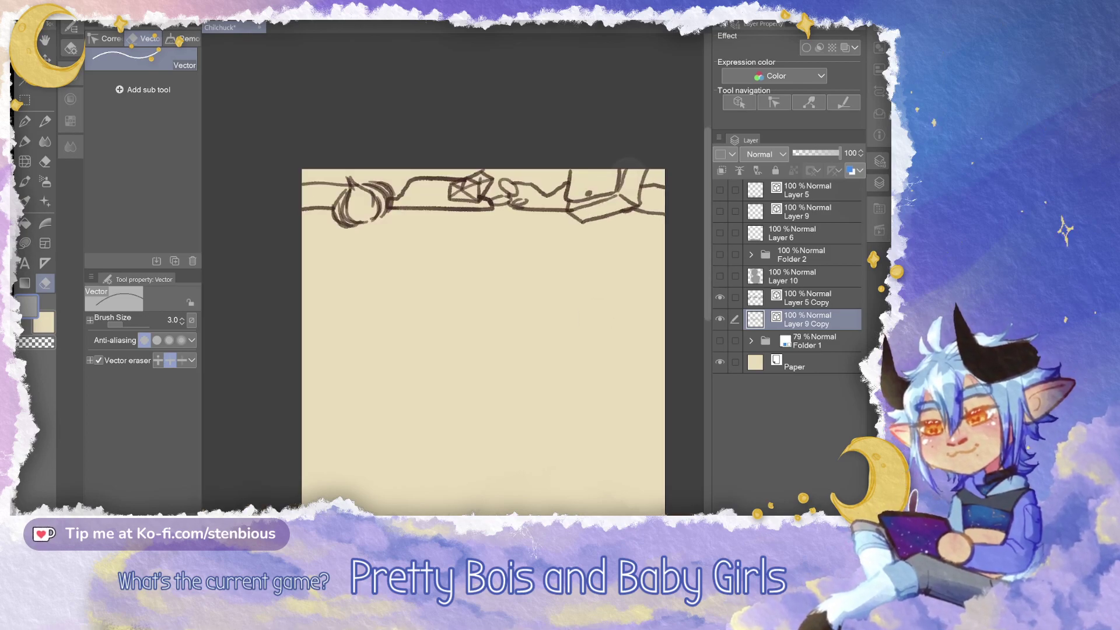
Add a new raster layer directly beneath Layer 9 Copy and delete Folder 1
click(807, 341)
key(ctrl+shift+n)
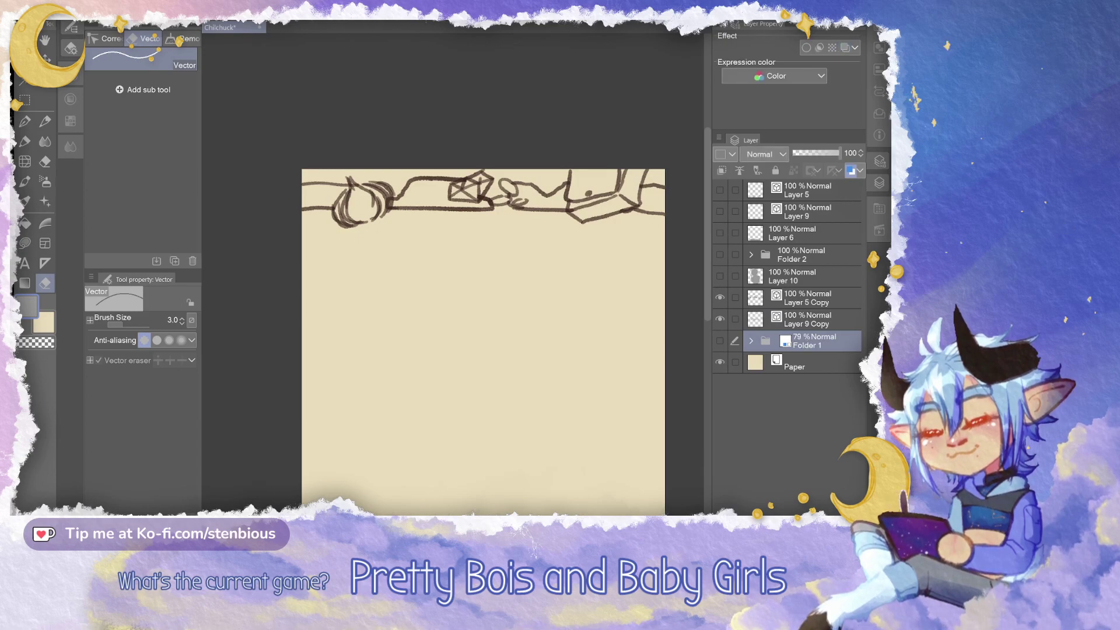
click(831, 365)
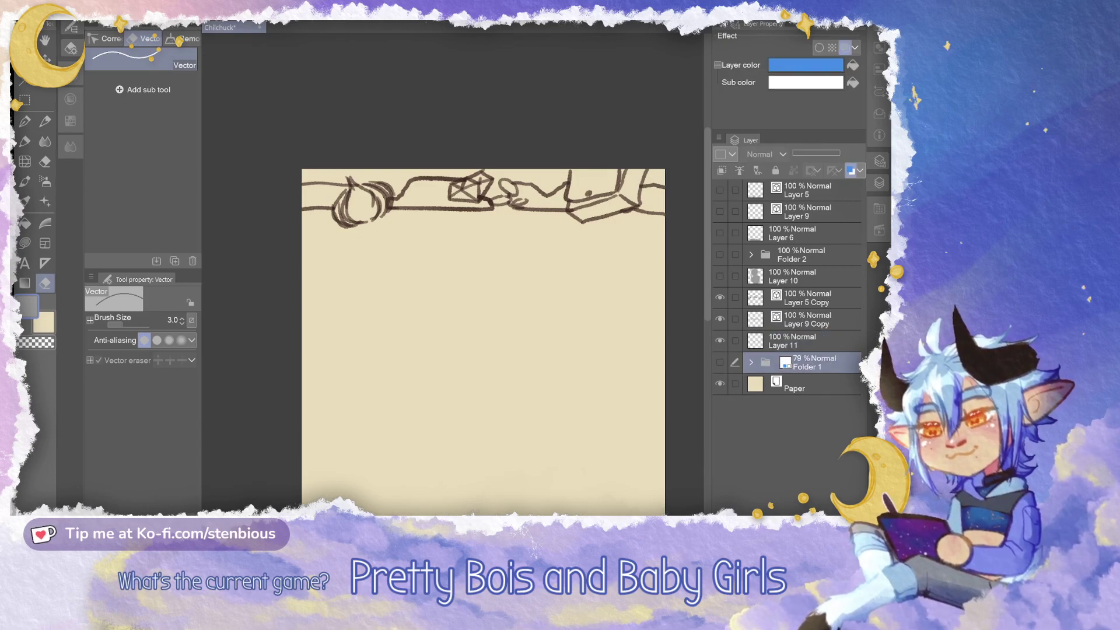
key(Delete)
click(802, 337)
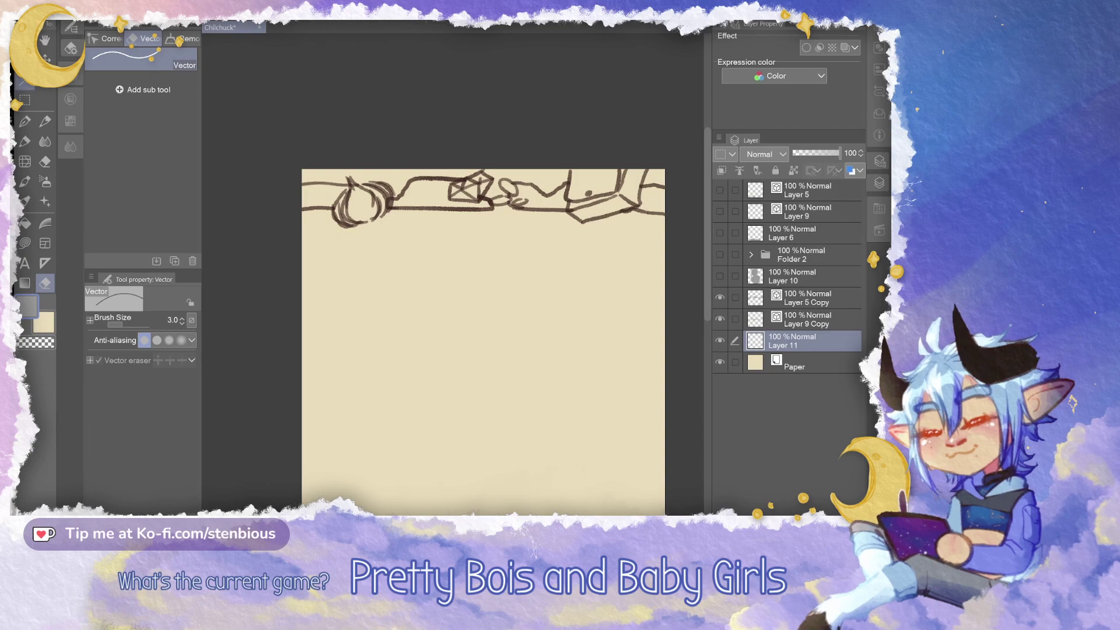
Auto-select the empty area around the food border, invert the selection, and fill the border grey on Layer 11
click(25, 82)
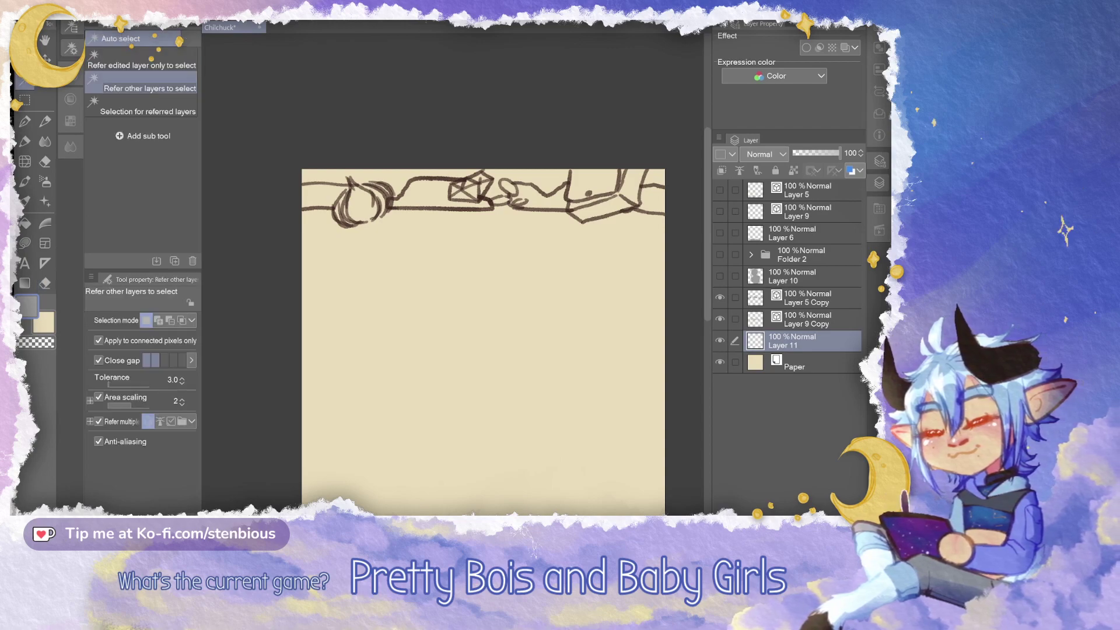
click(490, 362)
key(ctrl+shift+i)
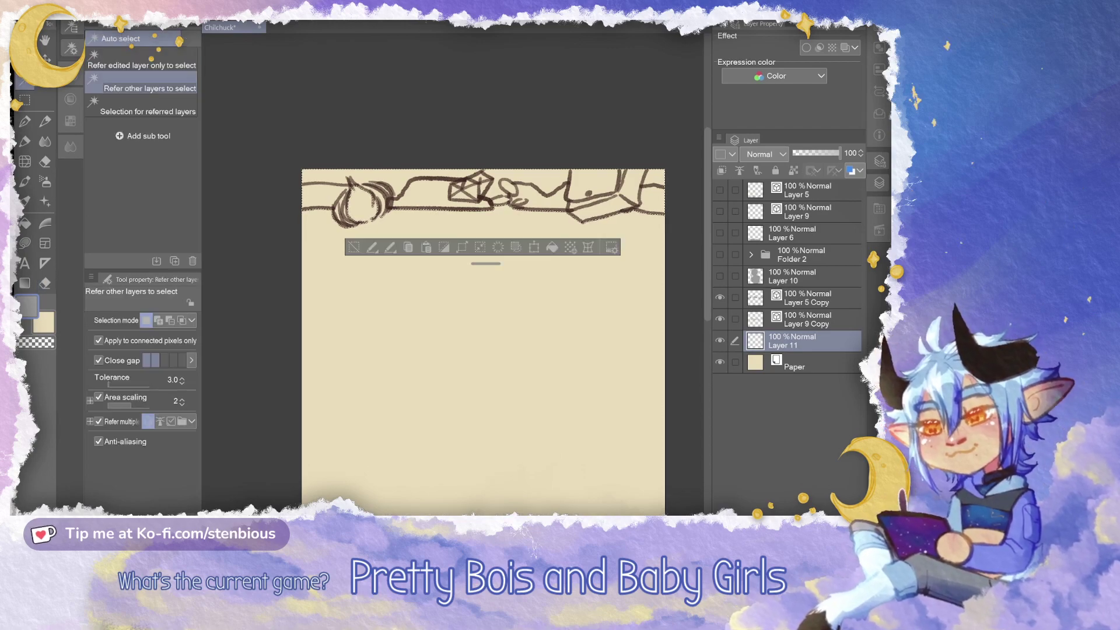
click(552, 247)
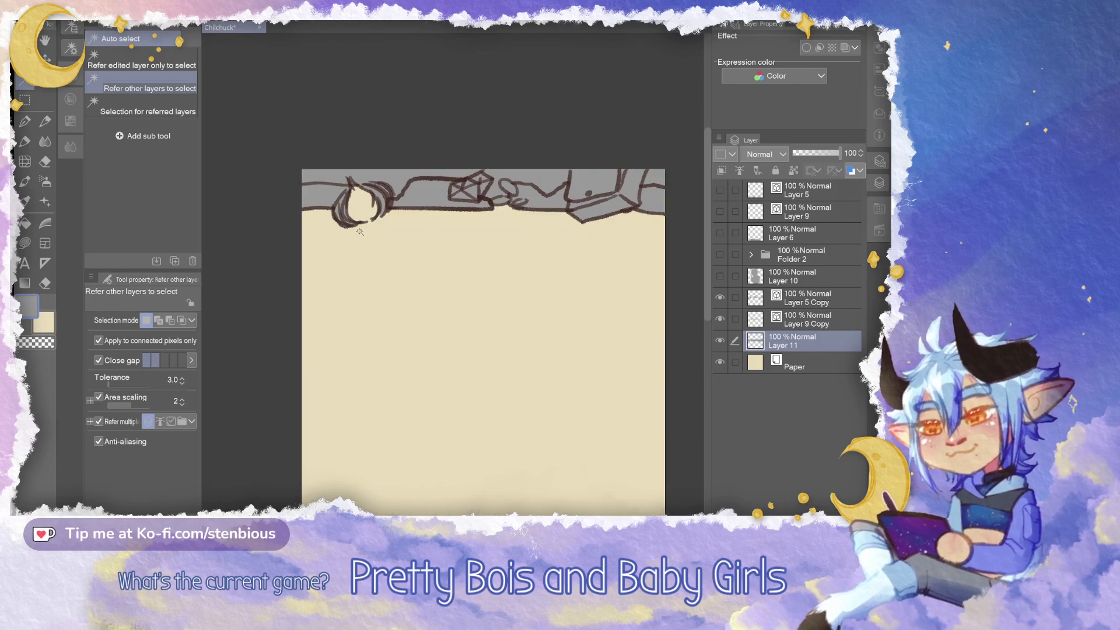
Fill the unpainted inside of the onion in the top border grey with Lasso fill
click(25, 243)
scroll(379, 236, up, 2)
scroll(360, 231, up, 2)
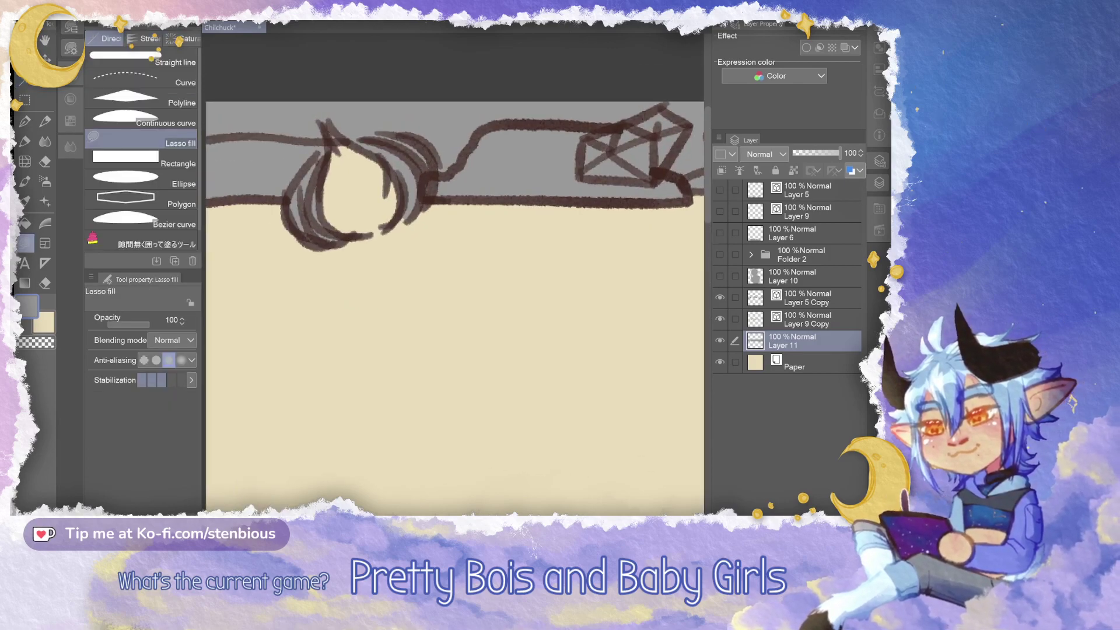
mouse_move(390, 228)
mouse_down()
mouse_move(338, 233)
mouse_move(334, 149)
mouse_move(404, 217)
mouse_up()
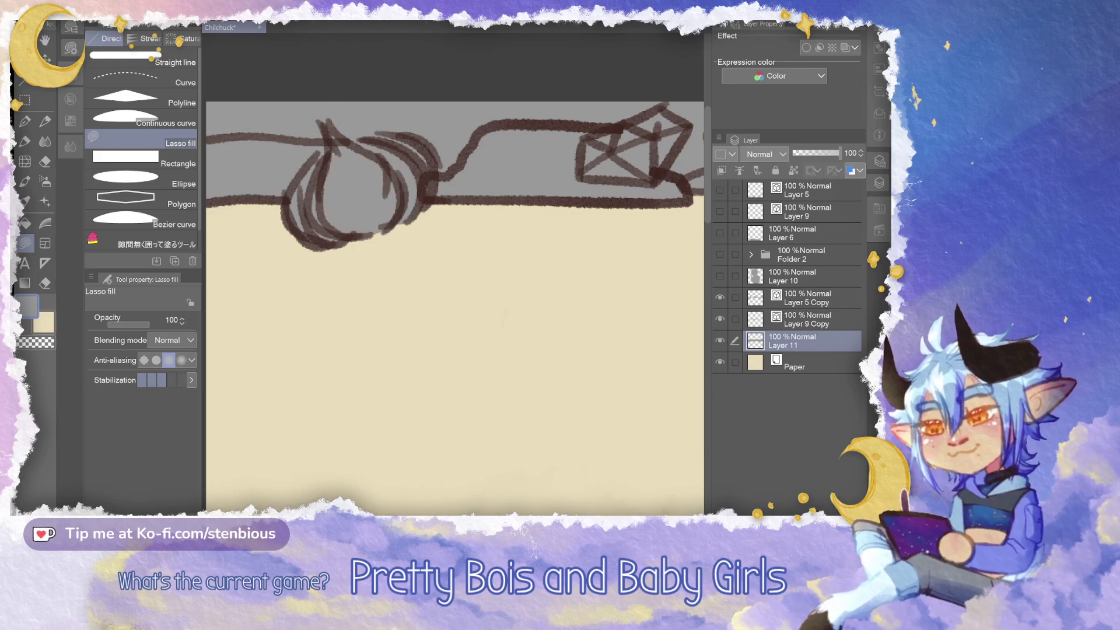
scroll(350, 204, down, 5)
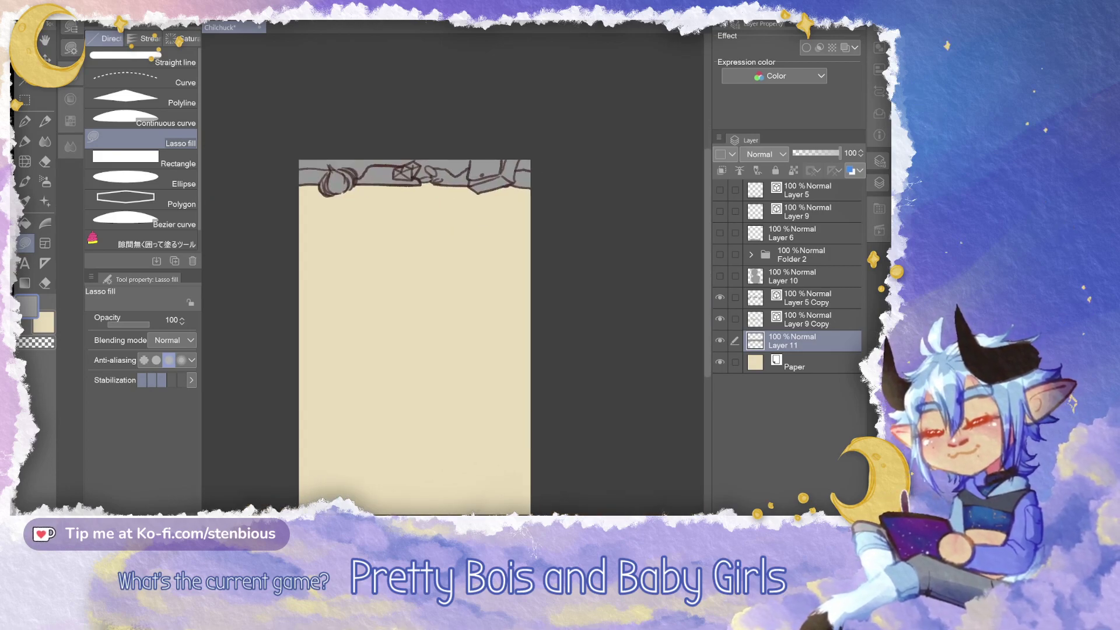
Thin the onion's outlines on Layer 5 Copy using Correct line width set to Narrow
key(alt+bracketright)
key(alt+bracketright)
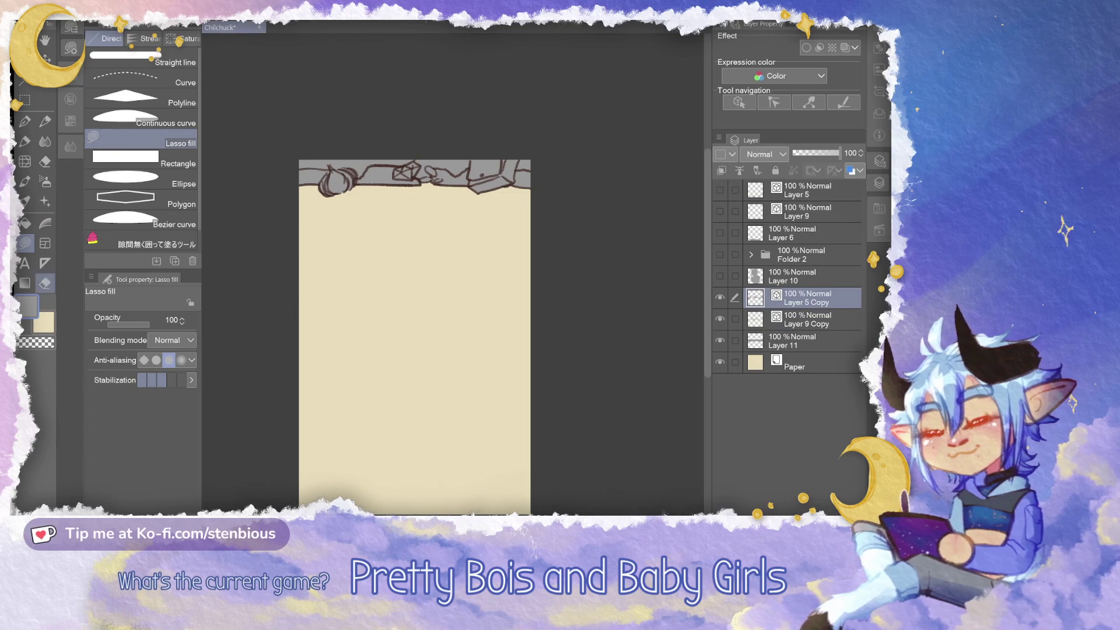
click(45, 283)
click(105, 39)
scroll(355, 212, up, 5)
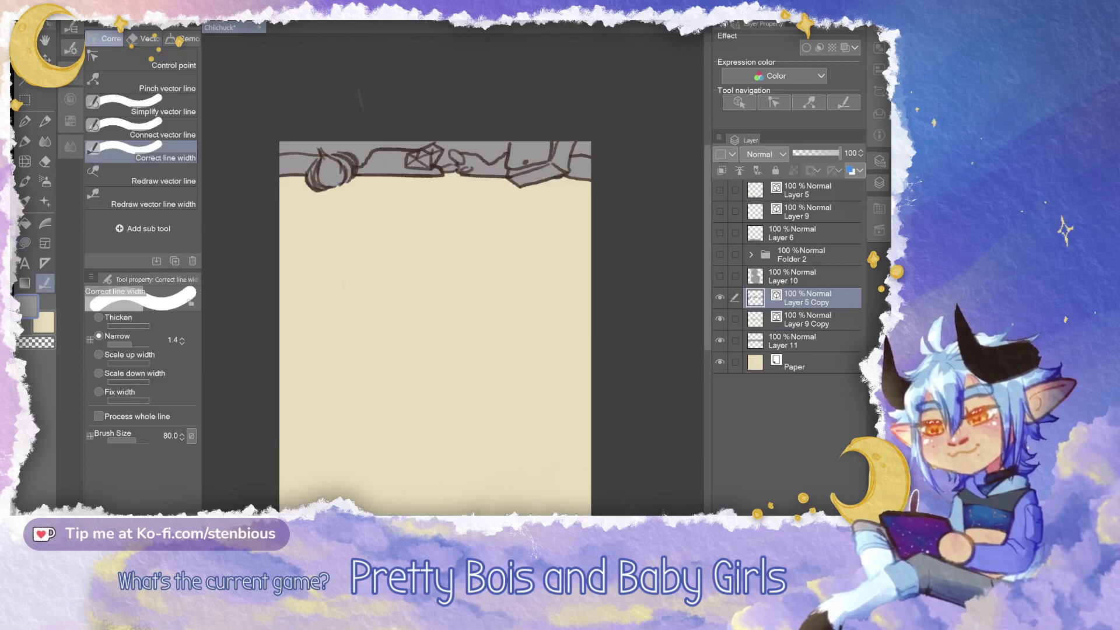
mouse_move(355, 175)
mouse_down()
mouse_move(577, 484)
mouse_move(342, 322)
mouse_move(326, 170)
mouse_up()
mouse_move(256, 274)
mouse_down()
mouse_move(260, 283)
mouse_move(293, 262)
mouse_up()
drag(304, 254, 305, 259)
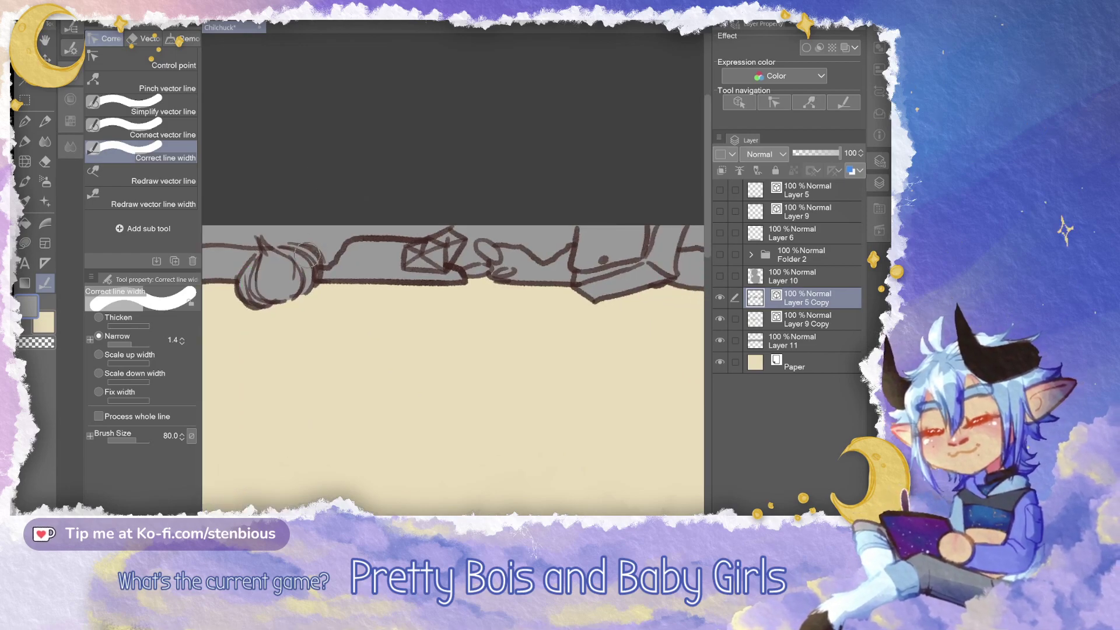
Thin the lines of the crystal and the boxy shape along the rest of the top border with Correct line width
drag(418, 254, 431, 246)
mouse_move(433, 249)
mouse_down()
mouse_move(451, 241)
mouse_move(416, 256)
mouse_up()
drag(513, 263, 448, 266)
mouse_move(567, 277)
mouse_down()
mouse_move(596, 231)
mouse_move(594, 211)
mouse_move(589, 268)
mouse_up()
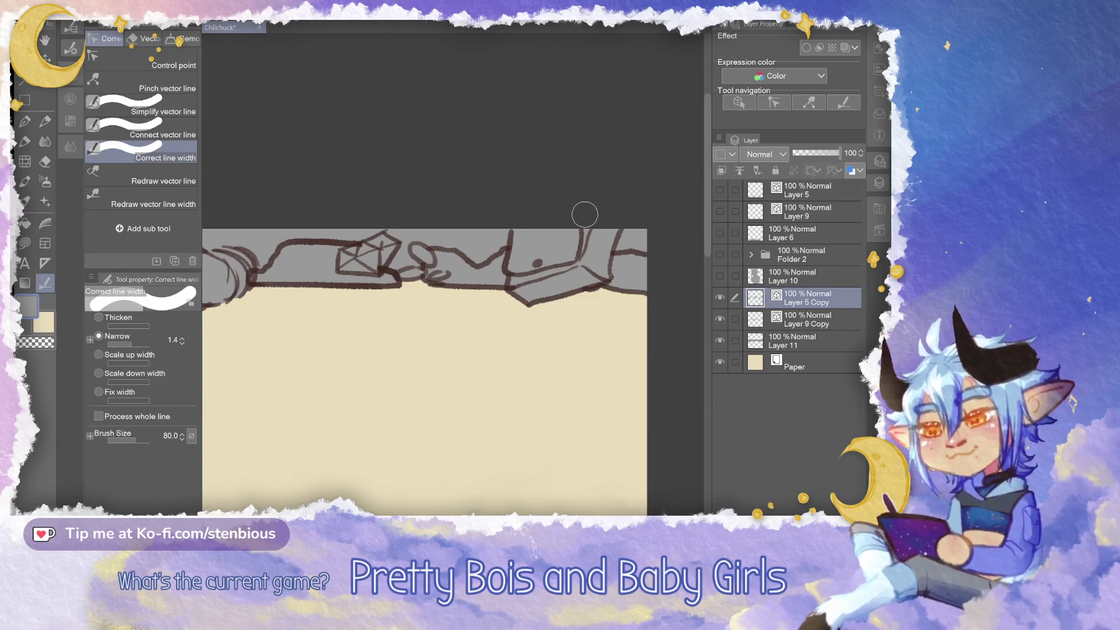
drag(583, 220, 645, 34)
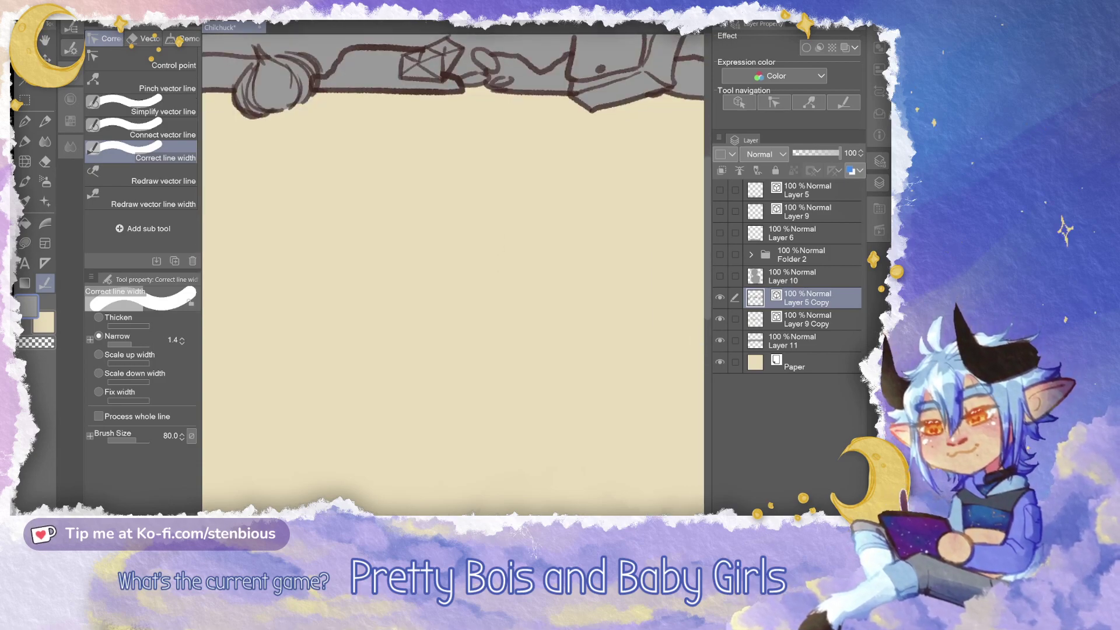
scroll(528, 277, down, 3)
drag(513, 286, 453, 263)
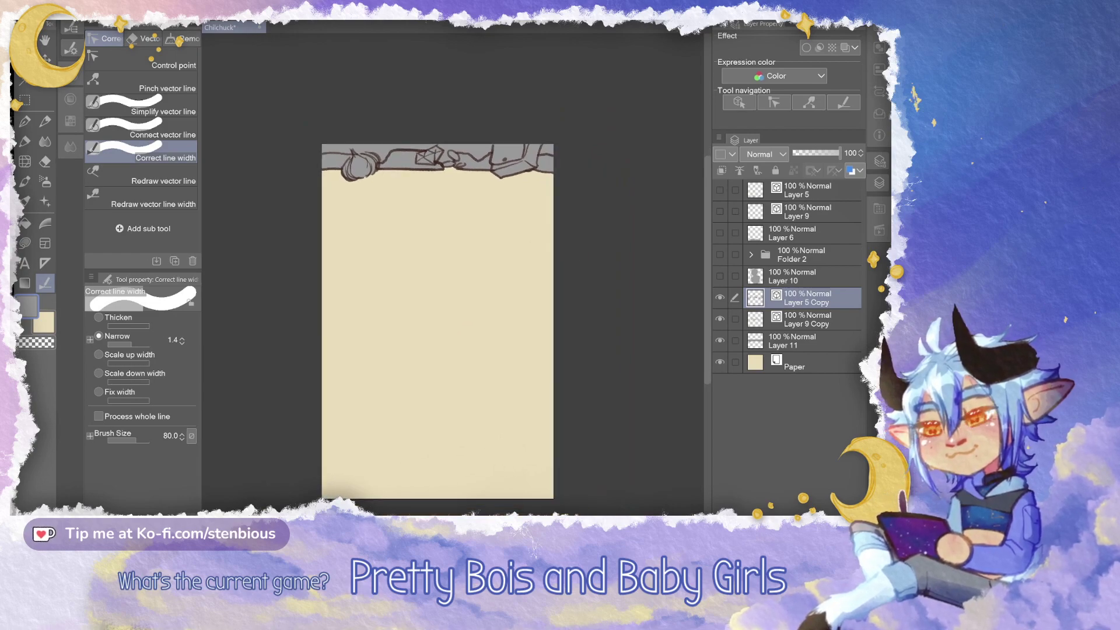
Show Layer 5, Layer 9, Layer 6, Folder 2 and Layer 10 again and save the file
click(720, 190)
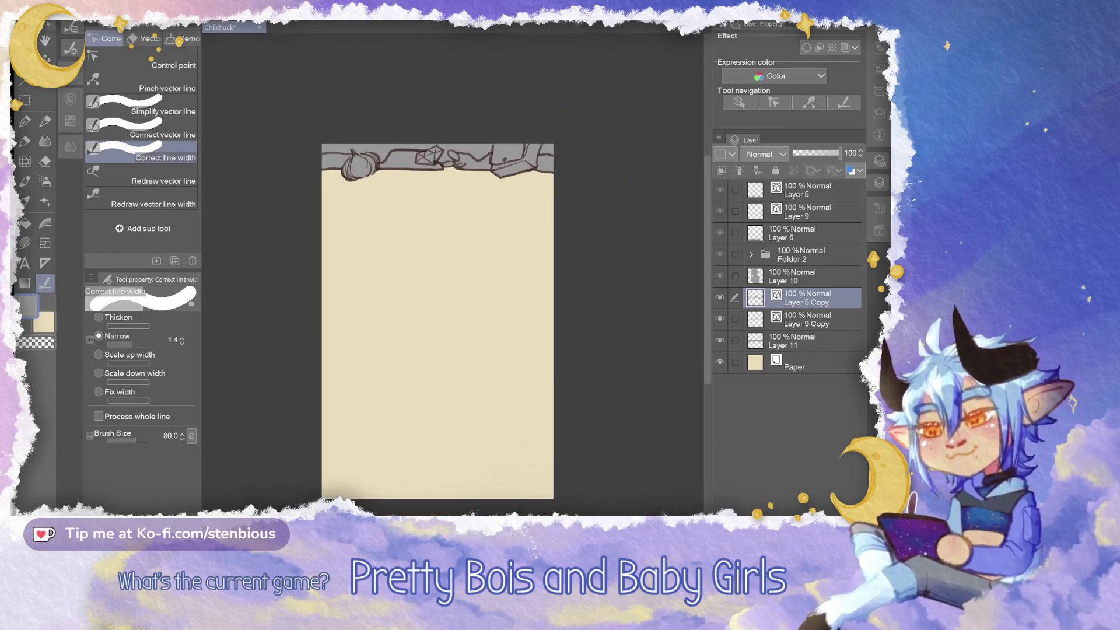
drag(719, 190, 720, 276)
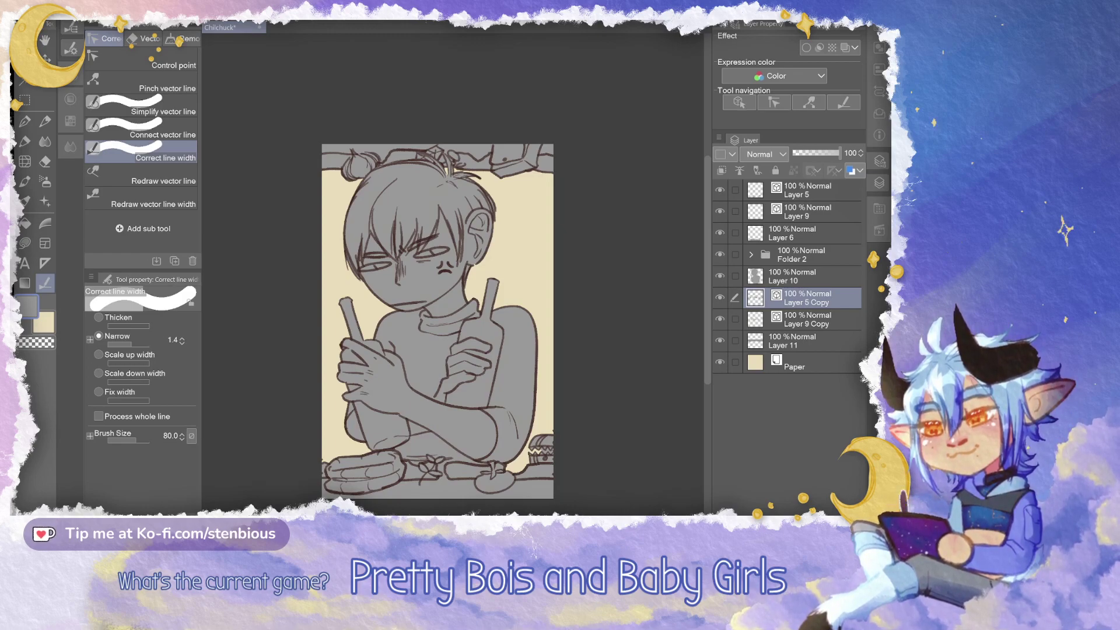
drag(585, 273, 609, 232)
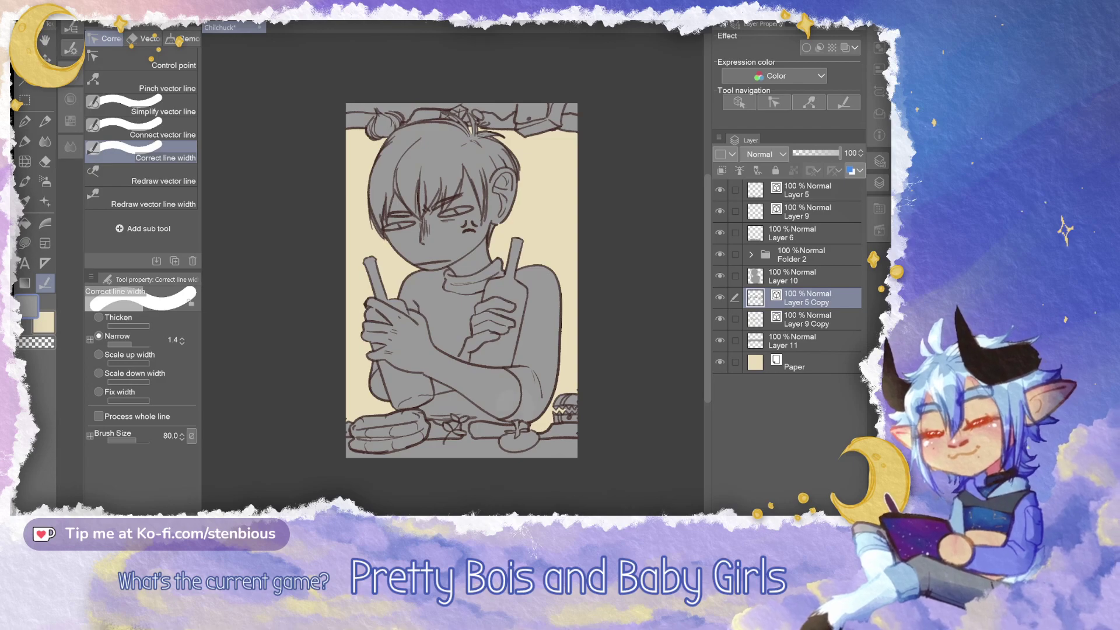
key(ctrl+s)
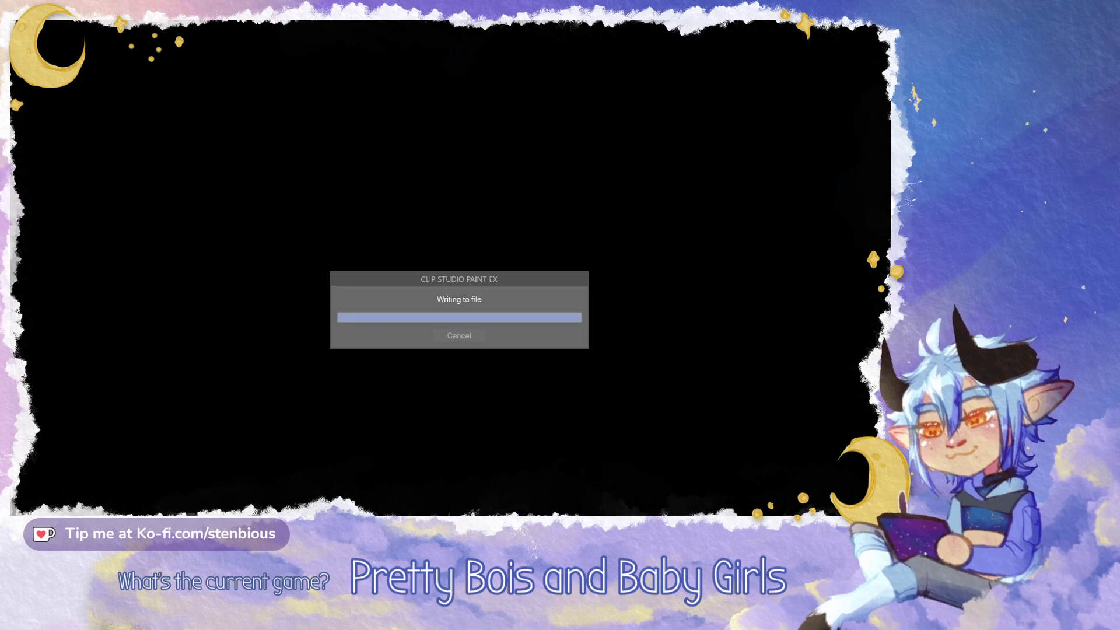
Switch to OBS and select the Display Capture source
key(alt+Tab)
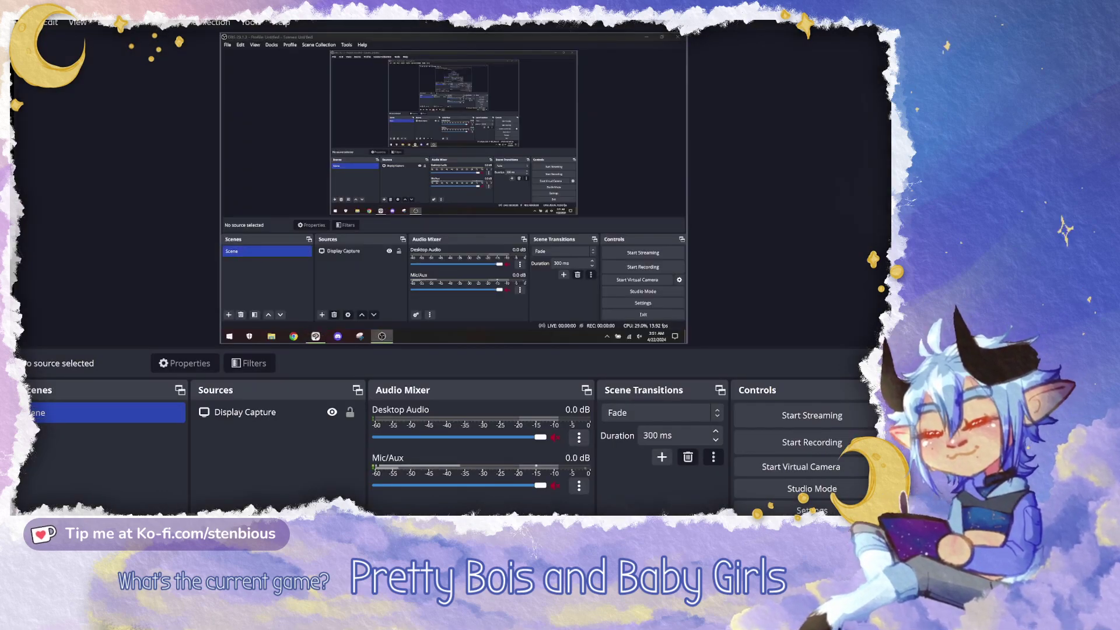
click(545, 202)
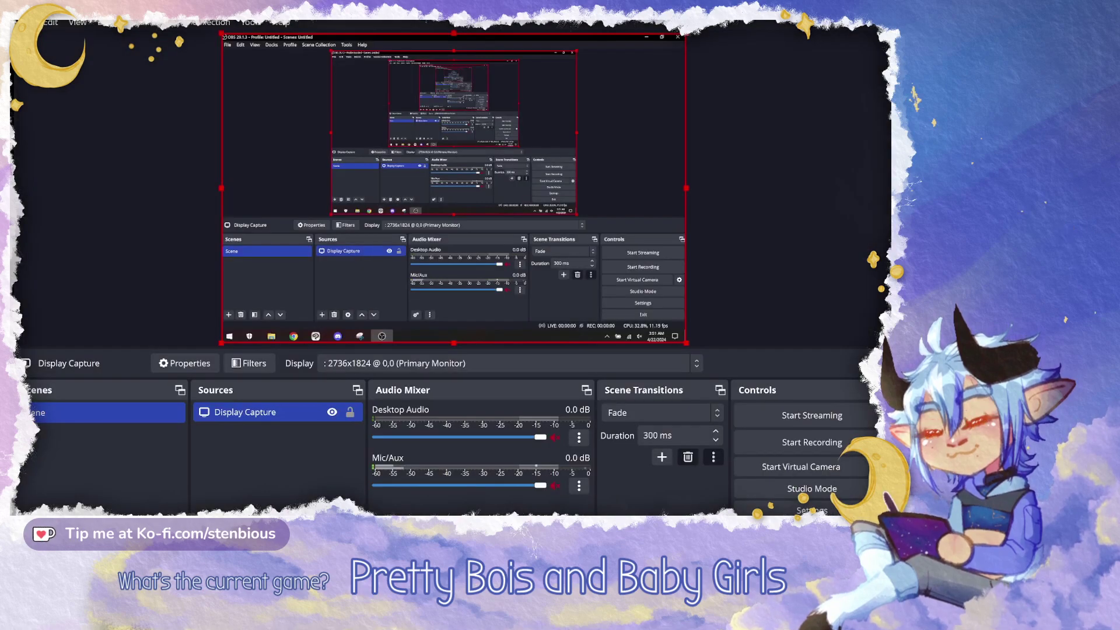
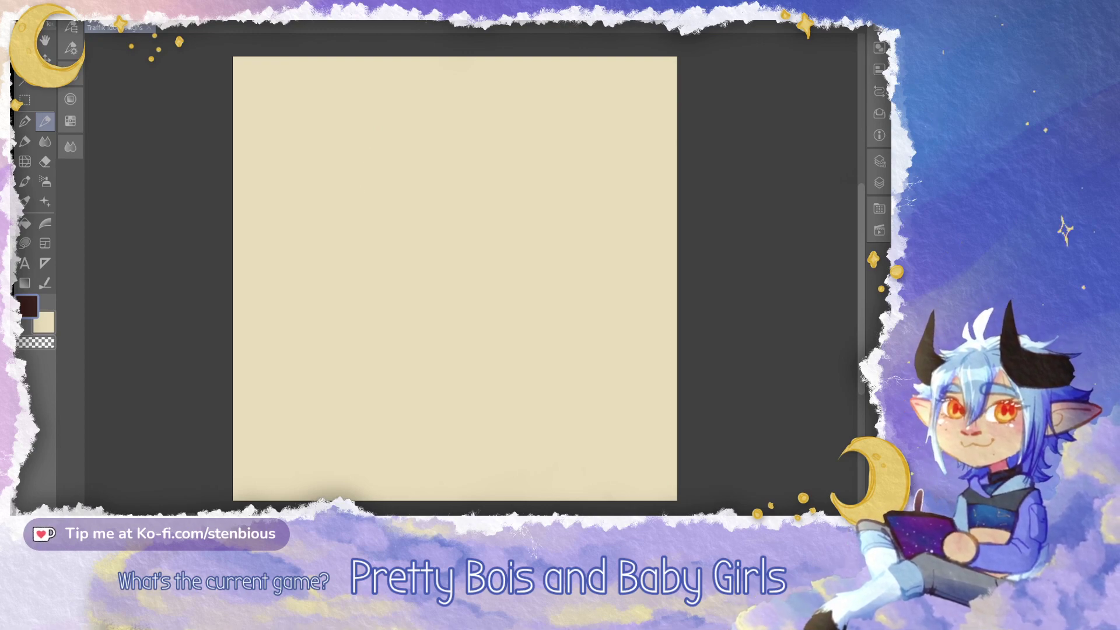
Open the green goblin character drawing from the Commisions folder, examine its design, and close it again
key(super+e)
scroll(477, 314, down, 1)
double_click(344, 259)
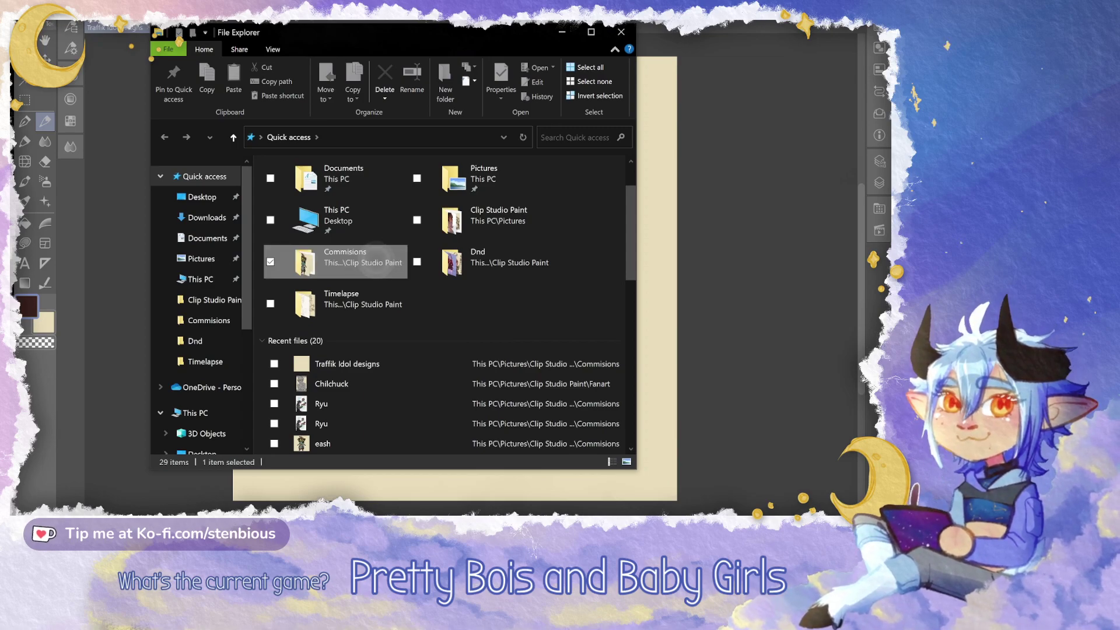
click(371, 195)
double_click(371, 195)
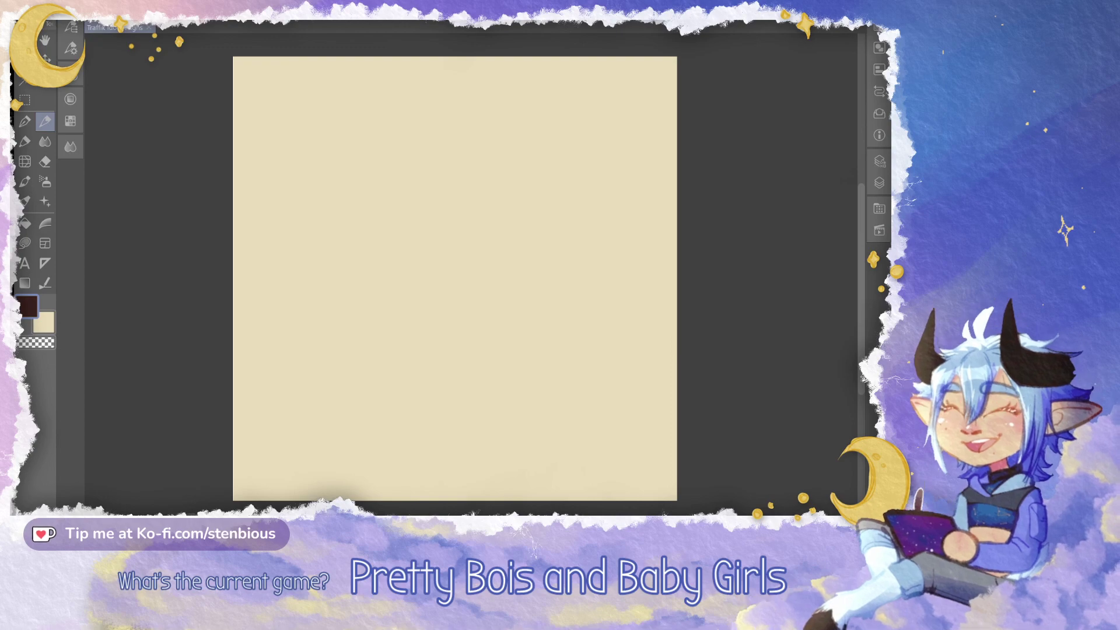
scroll(496, 280, up, 5)
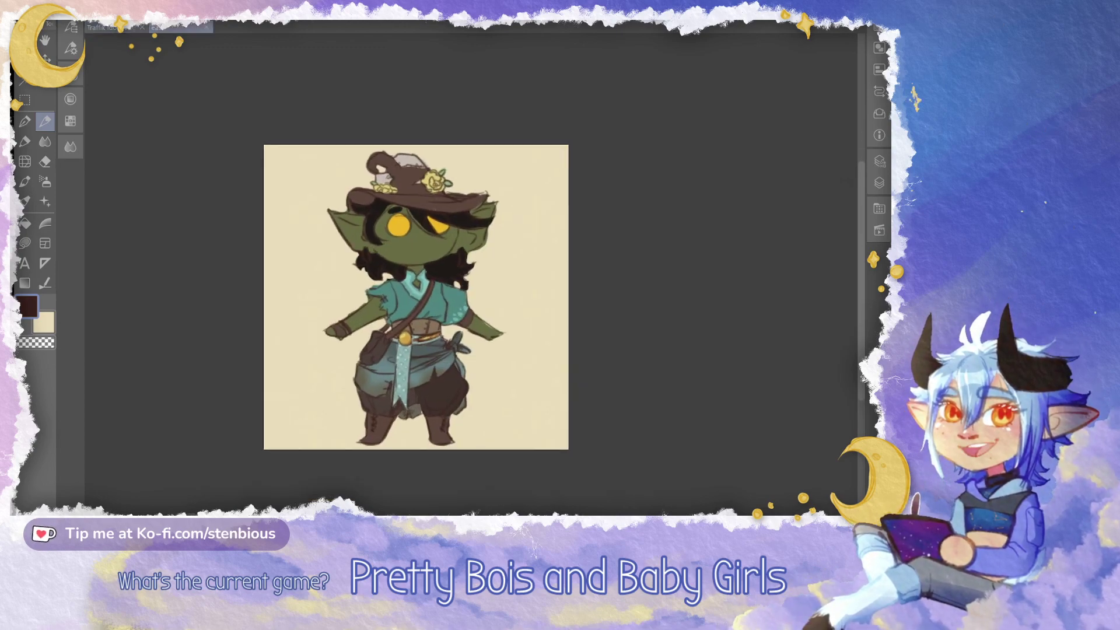
drag(415, 296, 430, 288)
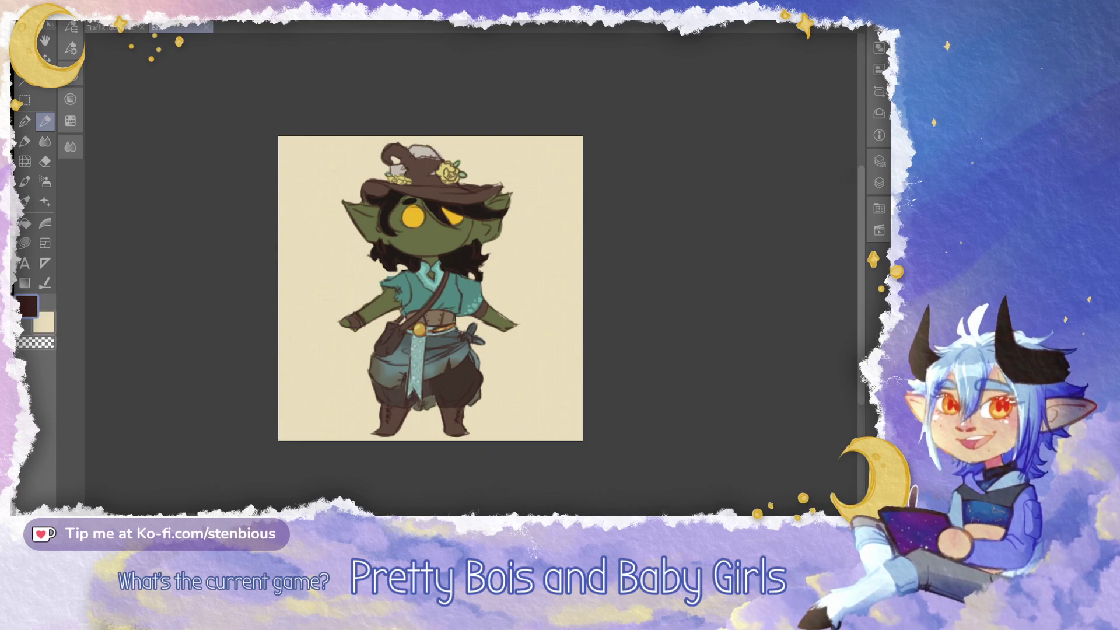
key(ctrl+w)
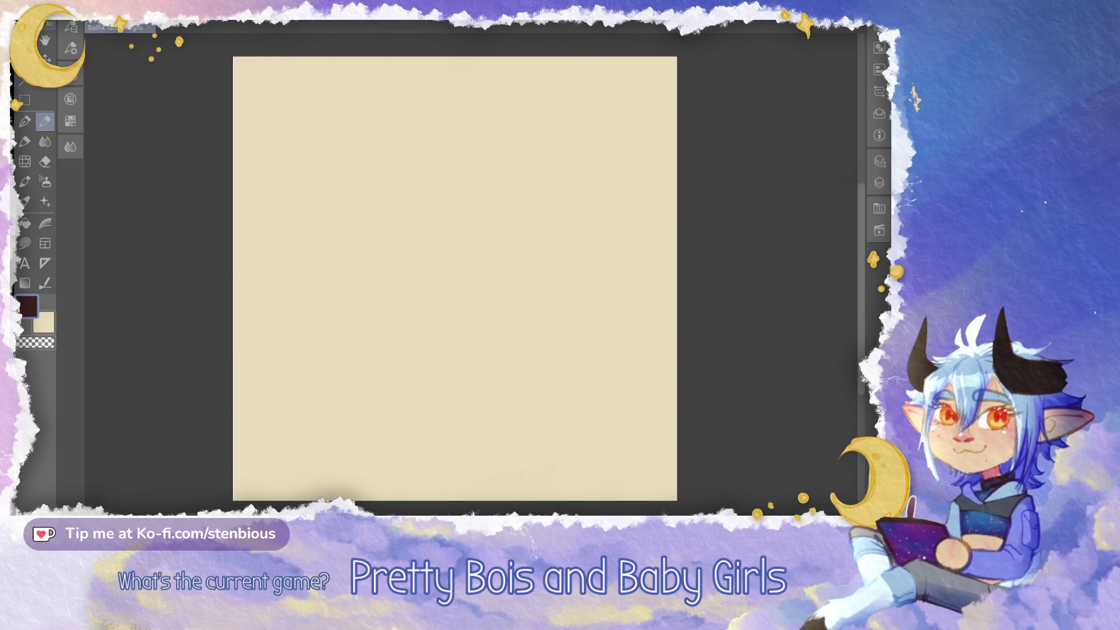
Sketch a round head, a bent arm with the hand at the hip, and a straight arm on the opposite side
mouse_move(377, 104)
mouse_down()
mouse_move(389, 146)
mouse_move(337, 117)
mouse_move(386, 95)
mouse_move(341, 138)
mouse_move(342, 121)
mouse_move(419, 110)
mouse_move(376, 157)
mouse_move(387, 87)
mouse_up()
key(ctrl+z)
mouse_move(349, 180)
mouse_down()
mouse_move(292, 243)
mouse_move(340, 307)
mouse_up()
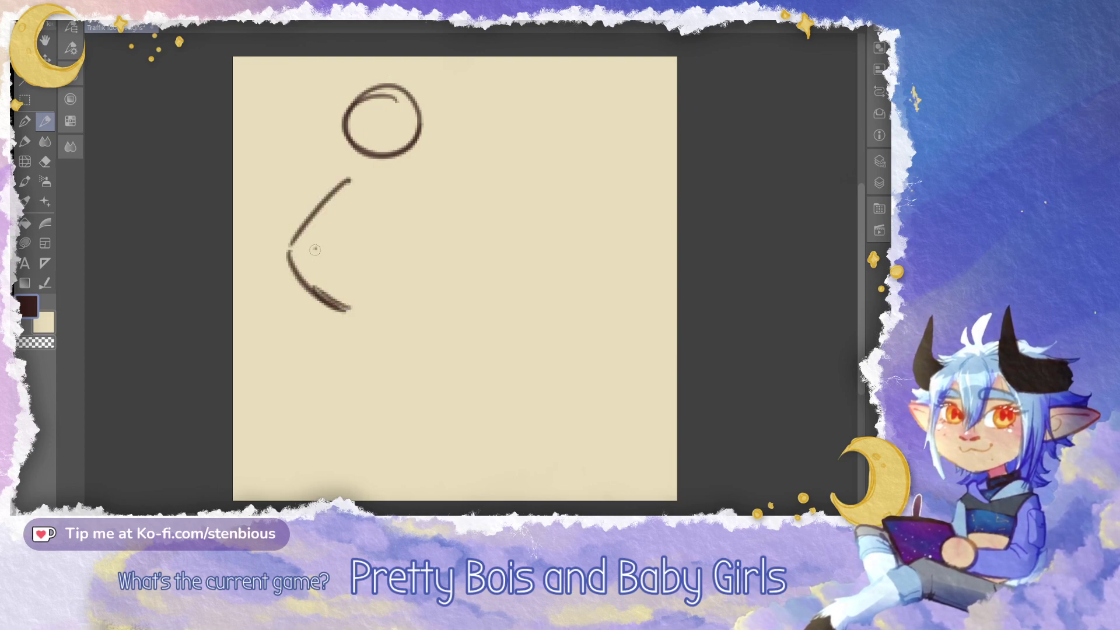
drag(314, 247, 354, 297)
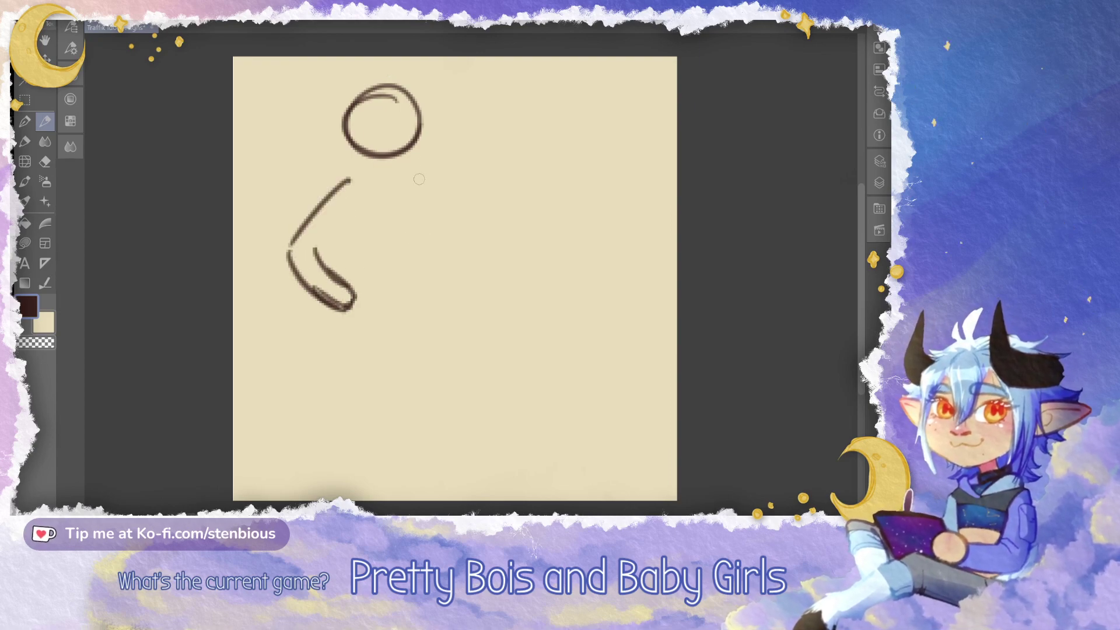
drag(422, 186, 488, 302)
mouse_move(414, 215)
mouse_down()
mouse_move(475, 303)
mouse_move(418, 176)
mouse_up()
drag(417, 176, 476, 289)
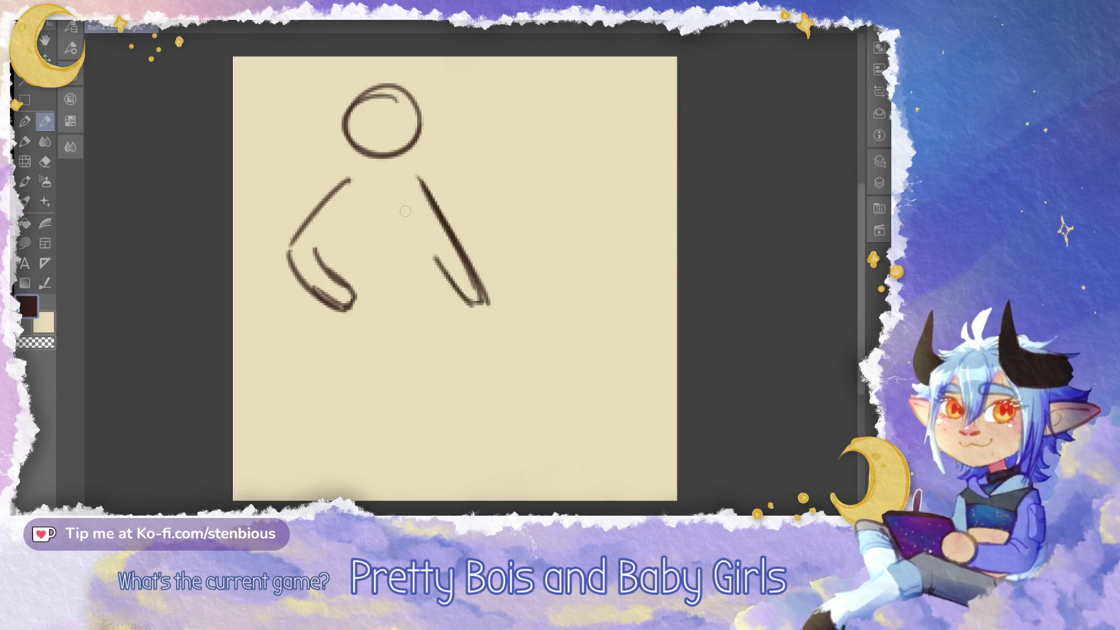
Sketch the shoulder line and both sides of the torso between the two arms
drag(402, 206, 435, 250)
drag(418, 180, 411, 315)
drag(415, 236, 412, 314)
mouse_move(322, 252)
mouse_down()
mouse_move(355, 212)
mouse_move(361, 174)
mouse_move(396, 181)
mouse_move(358, 267)
mouse_up()
drag(344, 227, 357, 262)
drag(412, 312, 424, 272)
drag(417, 190, 438, 304)
Draw the long outer line of the straight leg from the torso down and finish it with a foot
mouse_move(422, 194)
mouse_down()
mouse_move(433, 375)
mouse_move(417, 416)
mouse_up()
drag(427, 237, 399, 471)
drag(431, 271, 400, 469)
drag(421, 308, 400, 468)
mouse_move(429, 287)
mouse_down()
mouse_move(413, 370)
mouse_move(428, 348)
mouse_up()
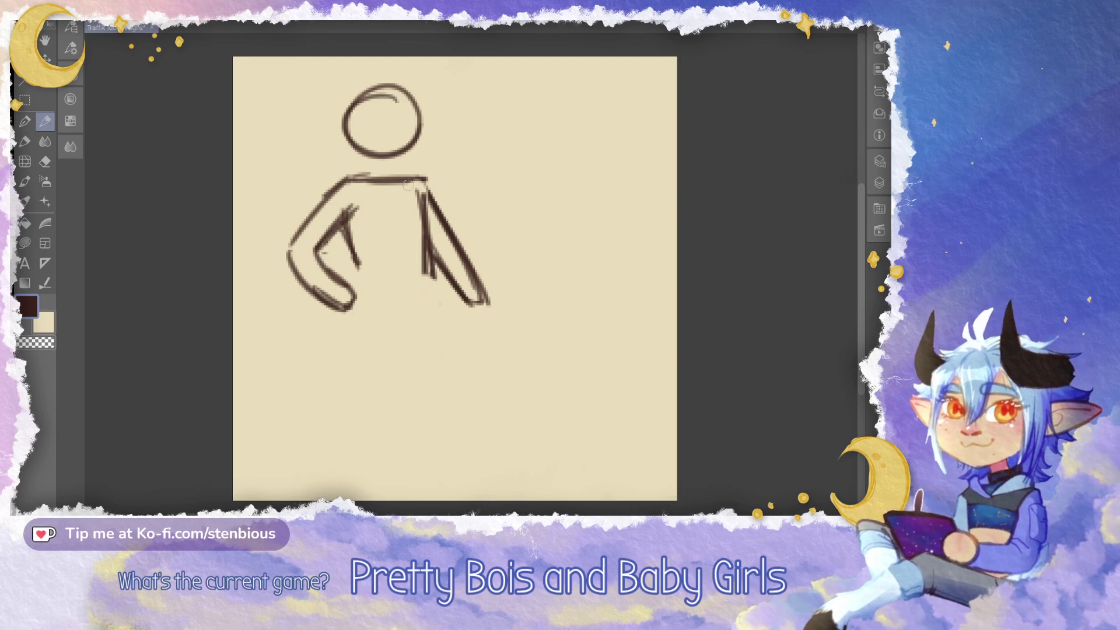
mouse_move(428, 211)
mouse_down()
mouse_move(392, 468)
mouse_move(430, 486)
mouse_move(386, 482)
mouse_move(411, 484)
mouse_up()
key(ctrl+z)
drag(397, 475, 416, 485)
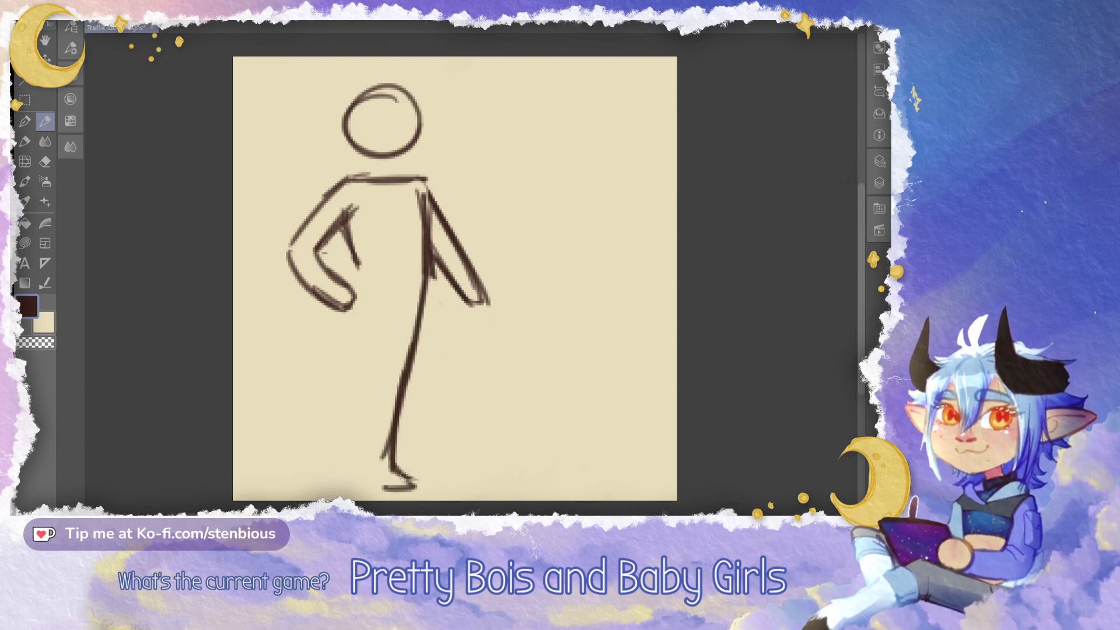
Sketch the crotch line, the angled second leg with its foot, and the inner line of the straight leg
mouse_move(407, 295)
mouse_down()
mouse_move(376, 312)
mouse_move(341, 394)
mouse_move(314, 475)
mouse_move(331, 489)
mouse_move(295, 490)
mouse_move(302, 425)
mouse_up()
mouse_move(328, 485)
mouse_down()
mouse_move(296, 487)
mouse_move(318, 475)
mouse_move(308, 494)
mouse_move(300, 449)
mouse_move(292, 491)
mouse_up()
drag(290, 494, 316, 498)
mouse_move(301, 433)
mouse_down()
mouse_move(286, 485)
mouse_move(322, 363)
mouse_up()
mouse_move(290, 461)
mouse_down()
mouse_move(340, 319)
mouse_move(295, 424)
mouse_up()
mouse_move(381, 324)
mouse_down()
mouse_move(355, 449)
mouse_move(367, 487)
mouse_up()
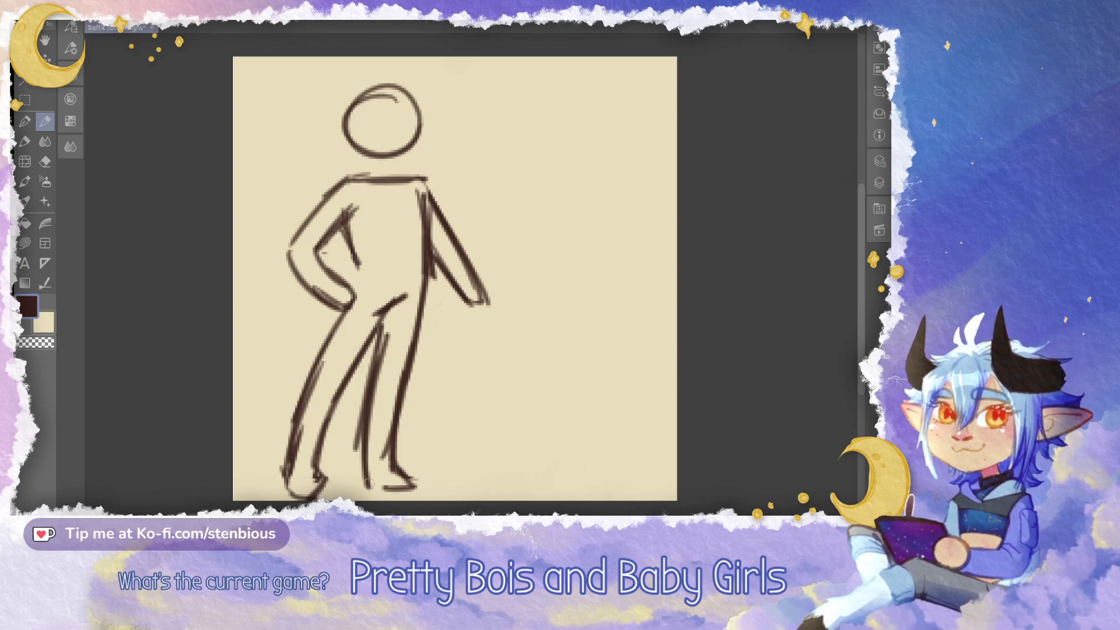
Flip the canvas view horizontally to check the figure's pose
click(871, 27)
click(870, 27)
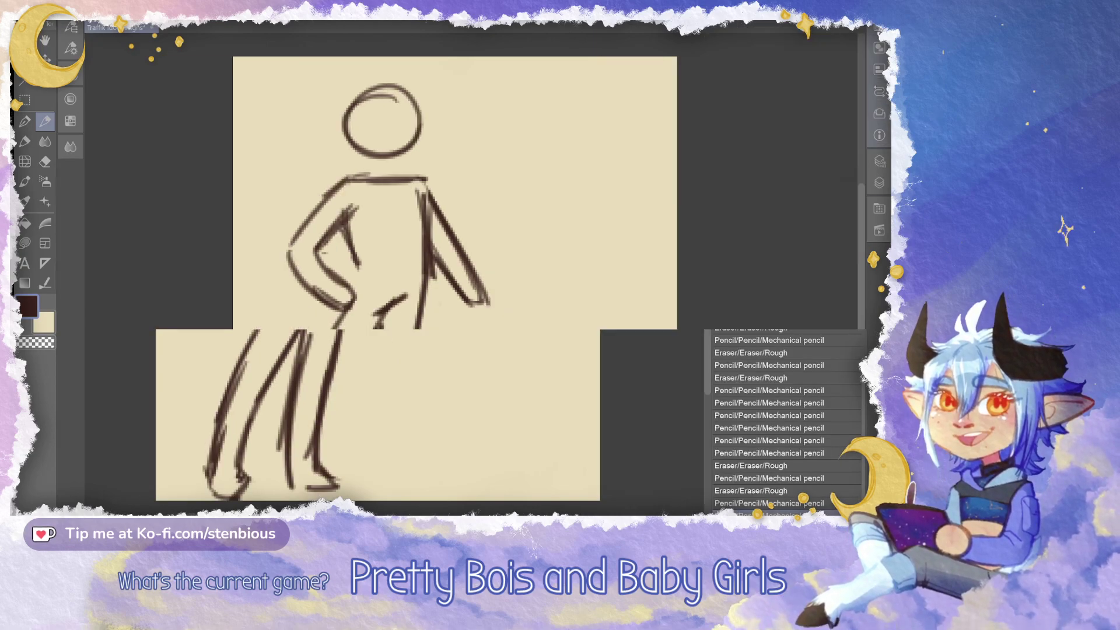
click(871, 27)
click(838, 165)
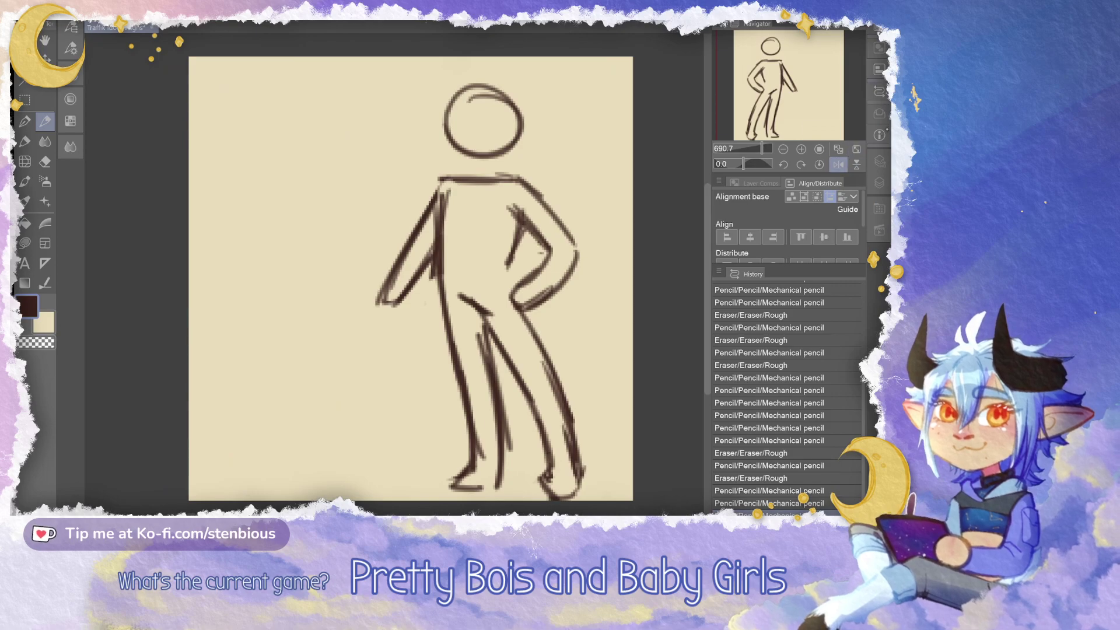
click(878, 91)
Erase the straight arm and redraw it longer, hanging slightly away from the torso
drag(490, 257, 430, 245)
mouse_move(402, 291)
mouse_down()
mouse_move(436, 217)
mouse_move(434, 236)
mouse_up()
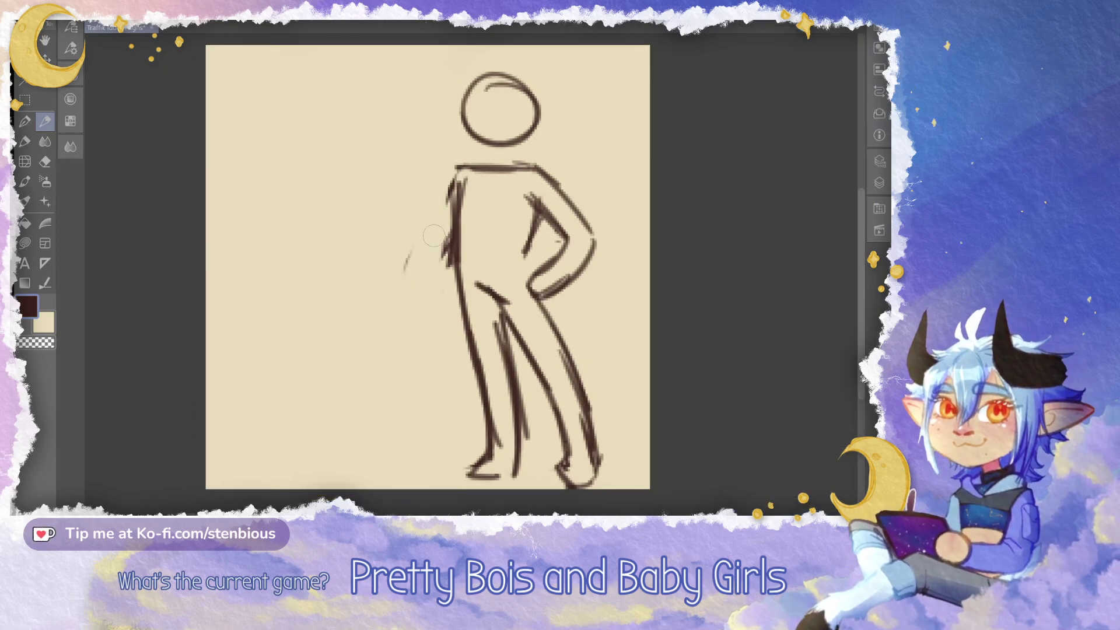
drag(444, 194, 443, 264)
drag(454, 176, 400, 290)
drag(436, 212, 397, 313)
mouse_move(404, 325)
mouse_down()
mouse_move(458, 228)
mouse_move(405, 320)
mouse_up()
drag(422, 294, 392, 327)
drag(446, 185, 390, 323)
drag(415, 269, 402, 282)
Erase both legs and redraw the outer line of the leg below the hanging arm, with its foot
drag(498, 294, 513, 476)
mouse_move(504, 449)
mouse_down()
mouse_move(493, 353)
mouse_move(481, 350)
mouse_move(533, 379)
mouse_move(583, 460)
mouse_move(537, 361)
mouse_move(583, 357)
mouse_move(563, 371)
mouse_up()
drag(465, 312, 469, 349)
drag(452, 284, 472, 402)
drag(453, 285, 480, 453)
mouse_move(470, 380)
mouse_down()
mouse_move(471, 457)
mouse_move(439, 476)
mouse_move(484, 480)
mouse_up()
mouse_move(444, 475)
mouse_down()
mouse_move(476, 475)
mouse_move(467, 464)
mouse_move(456, 479)
mouse_move(499, 481)
mouse_up()
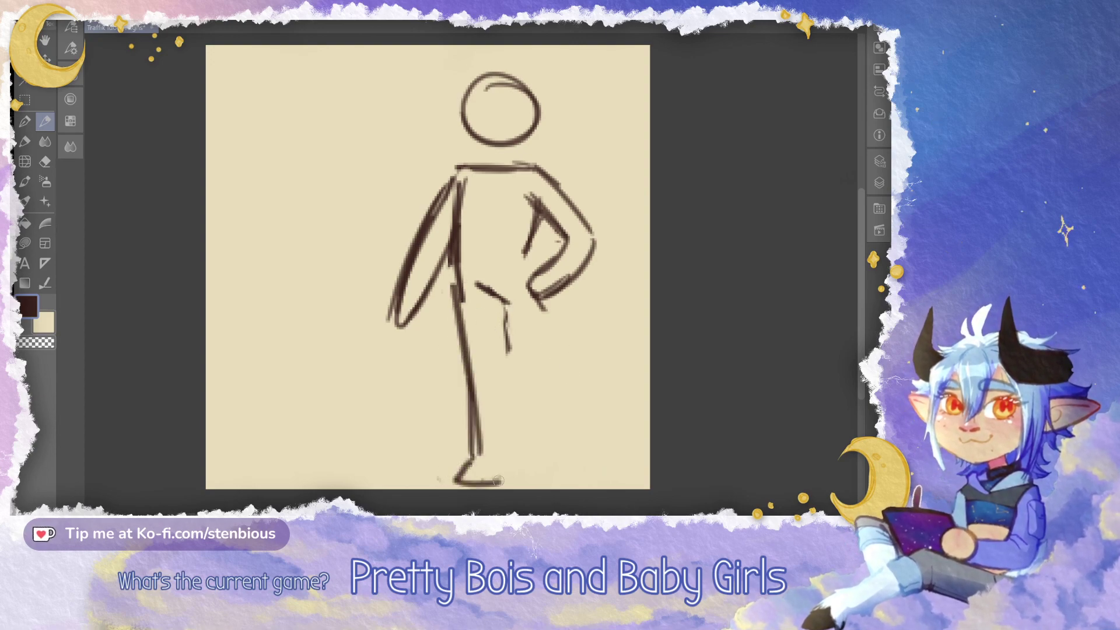
Draw the inner lines of both legs from the crotch down to the feet
drag(505, 310, 506, 451)
drag(506, 331, 509, 488)
mouse_move(502, 310)
mouse_down()
mouse_move(505, 415)
mouse_move(543, 453)
mouse_up()
drag(504, 309, 552, 481)
Move the whole figure sketch slightly up on the canvas
key(ctrl+t)
drag(502, 268, 504, 254)
click(454, 495)
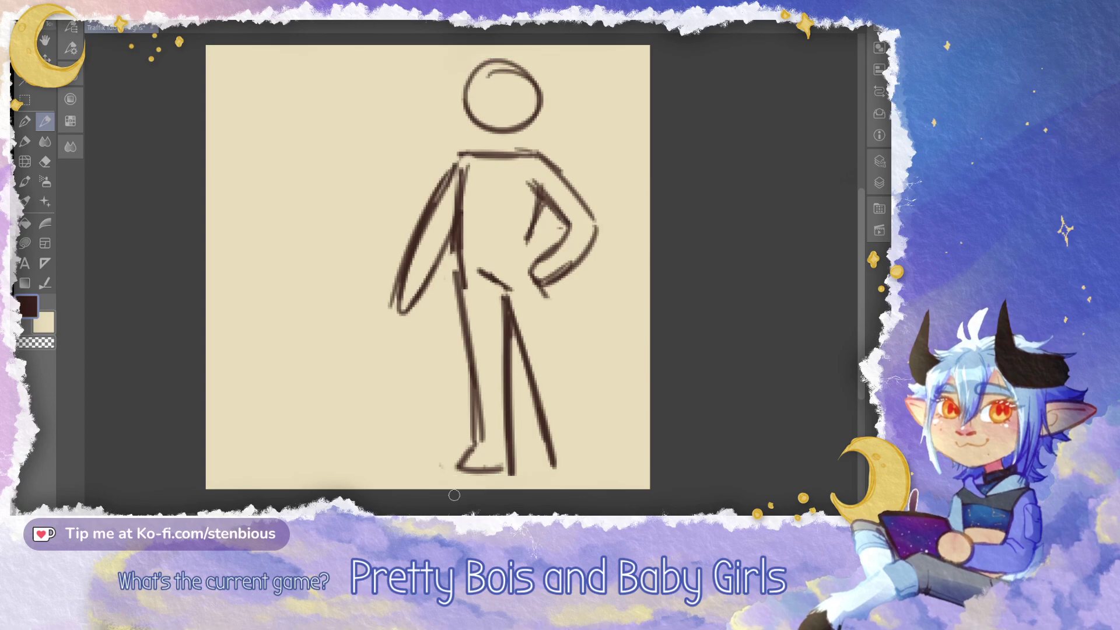
Try different leg lines, undo the unwanted strokes, and rough in the leg below the bent arm with a foot
drag(454, 495, 411, 497)
key(ctrl+z)
drag(464, 296, 514, 455)
drag(487, 380, 513, 475)
mouse_move(491, 368)
mouse_down()
mouse_move(510, 462)
mouse_move(554, 486)
mouse_up()
drag(503, 292, 547, 475)
drag(519, 373, 554, 471)
key(ctrl+z)
key(ctrl+z)
drag(500, 286, 543, 449)
mouse_move(514, 341)
mouse_down()
mouse_move(560, 485)
mouse_move(530, 484)
mouse_move(565, 480)
mouse_move(518, 482)
mouse_up()
key(ctrl+z)
key(ctrl+z)
key(ctrl+z)
key(ctrl+z)
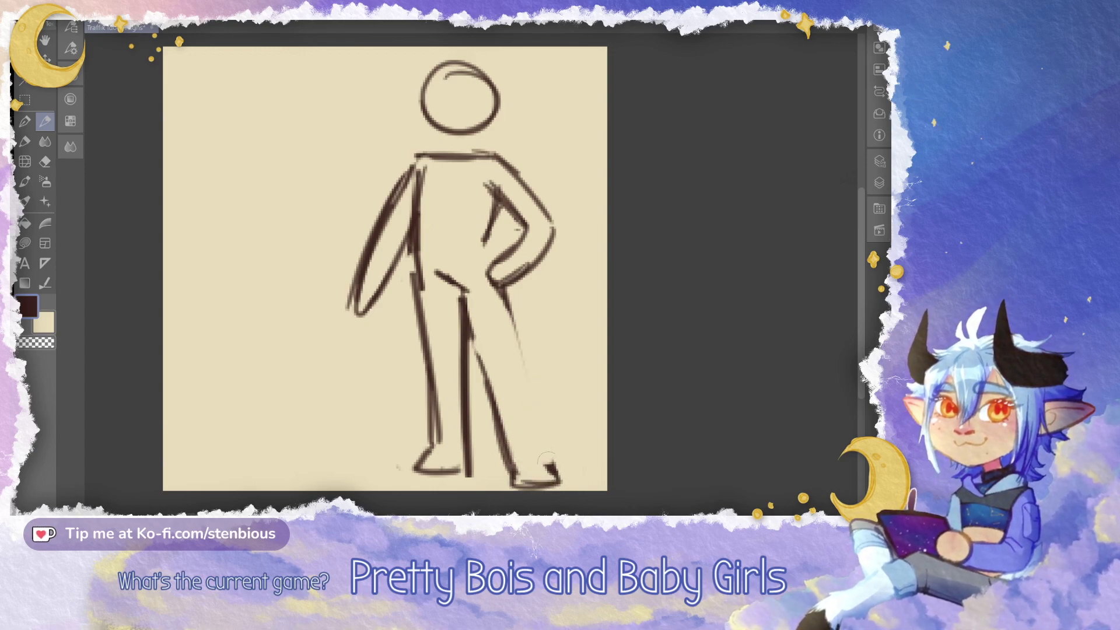
Clean up both feet and extend the outer line of the leg below the bent arm down to its foot
drag(530, 462, 558, 480)
drag(515, 471, 558, 482)
mouse_move(433, 447)
mouse_down()
mouse_move(462, 468)
mouse_move(409, 469)
mouse_up()
mouse_move(410, 470)
mouse_down()
mouse_move(458, 470)
mouse_move(413, 473)
mouse_move(449, 473)
mouse_up()
drag(433, 450, 458, 475)
mouse_move(430, 444)
mouse_down()
mouse_move(416, 461)
mouse_move(543, 465)
mouse_up()
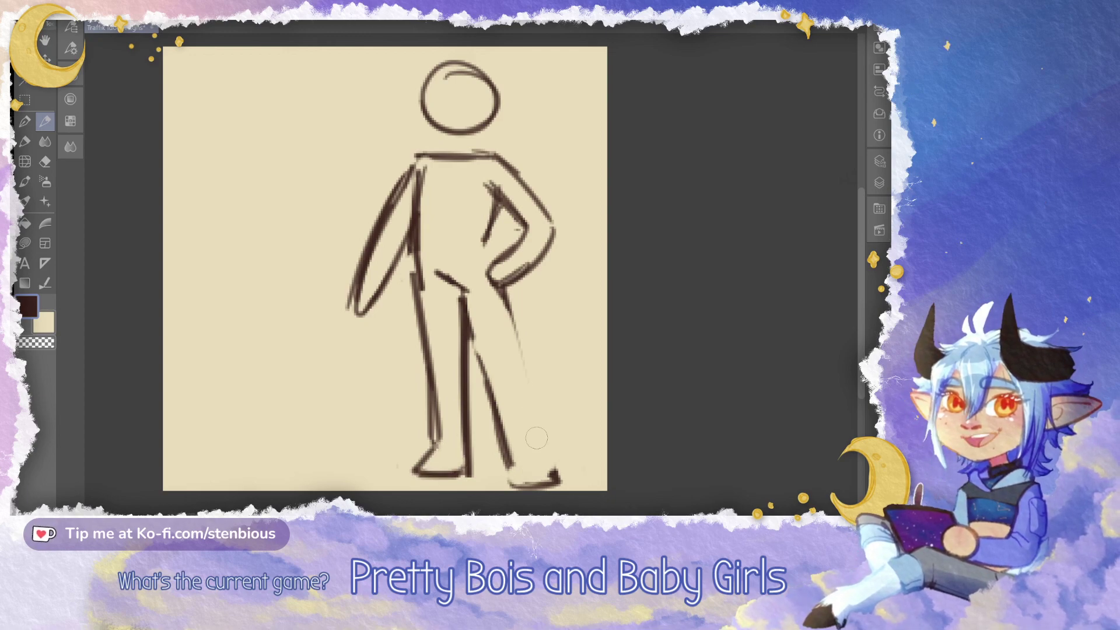
drag(508, 287, 540, 434)
mouse_move(516, 333)
mouse_down()
mouse_move(549, 481)
mouse_move(513, 465)
mouse_move(557, 484)
mouse_move(518, 463)
mouse_up()
Transform the whole figure sketch so that it is slightly shorter and fits within the canvas
key(ctrl+t)
key(Return)
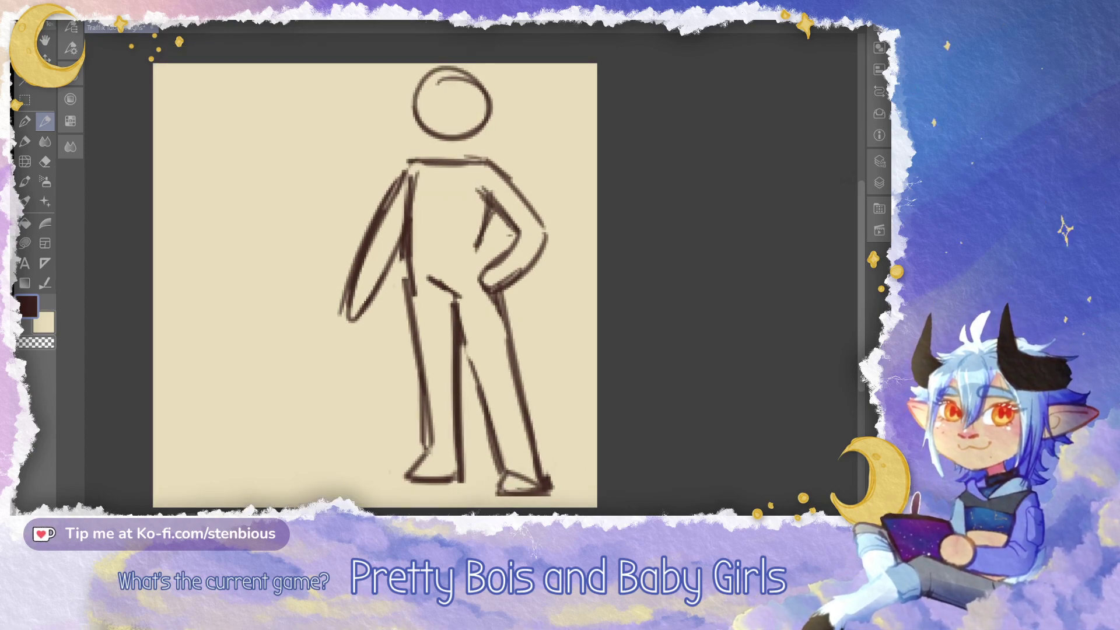
key(ctrl+t)
drag(446, 63, 447, 84)
drag(451, 281, 452, 274)
drag(413, 500, 416, 500)
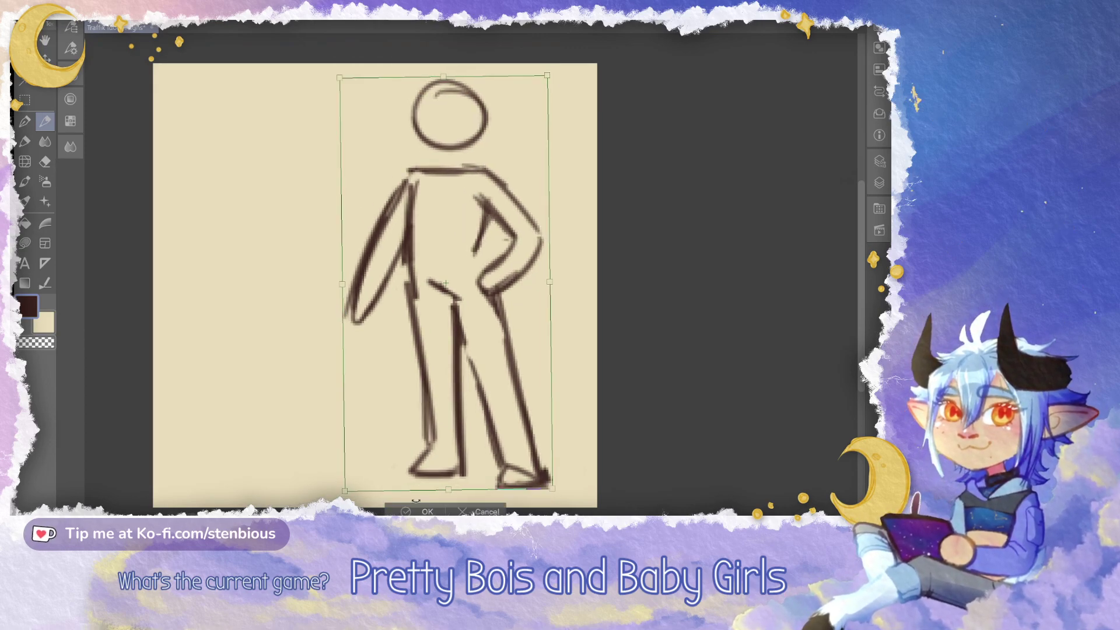
key(ctrl+z)
click(409, 510)
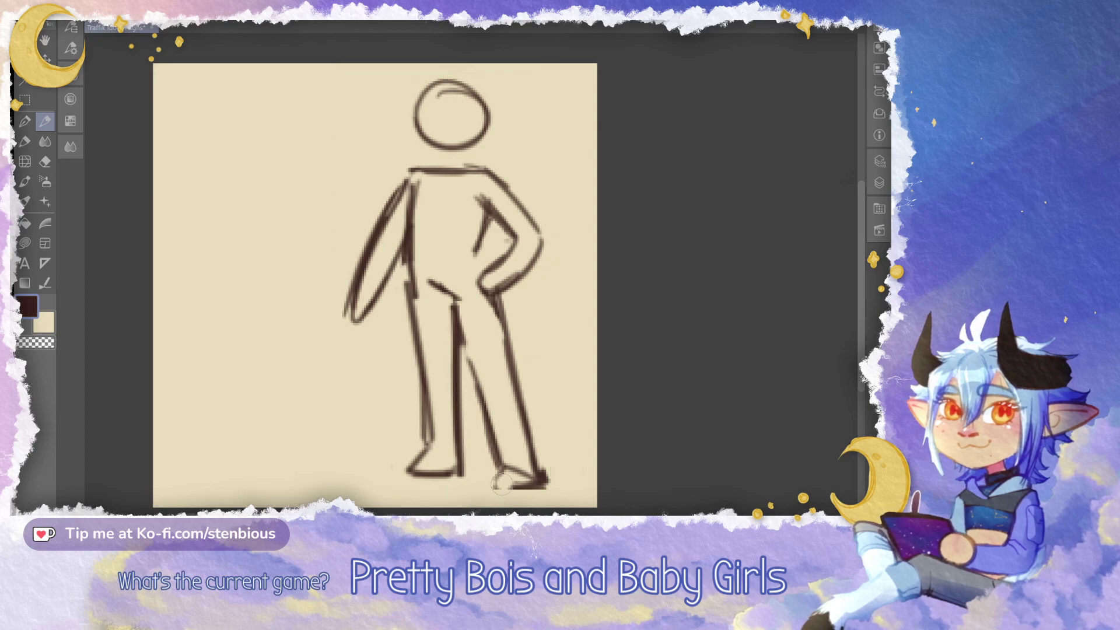
Redraw the right leg's foot as a short, rounded, downward-pointing shape
drag(497, 475, 541, 488)
drag(508, 465, 532, 476)
mouse_move(497, 476)
mouse_down()
mouse_move(496, 488)
mouse_move(535, 487)
mouse_move(501, 495)
mouse_up()
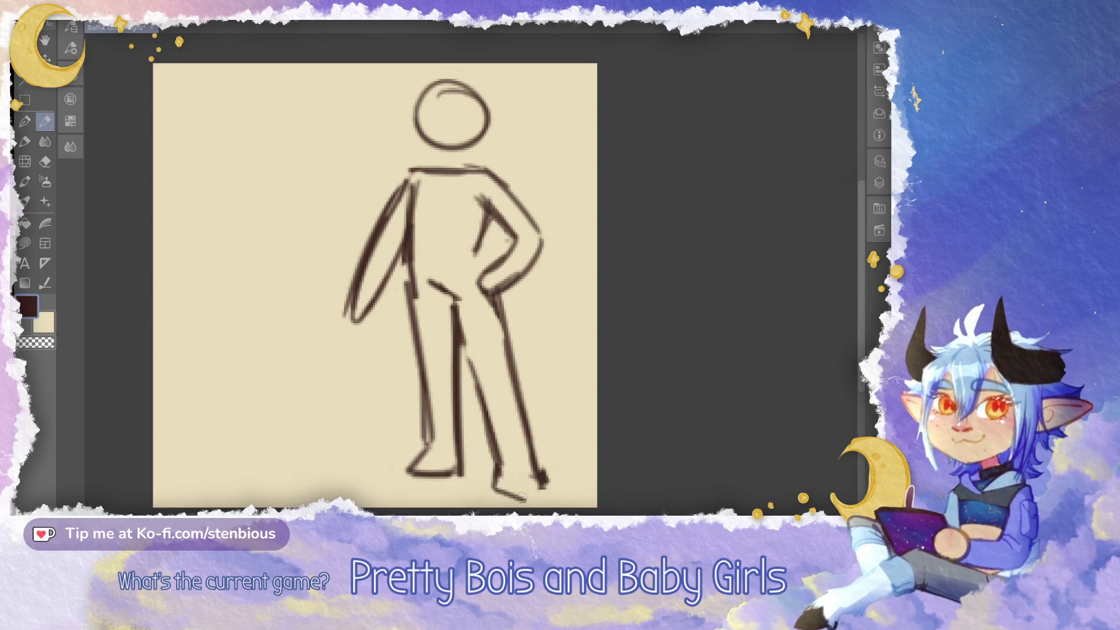
mouse_move(530, 475)
mouse_down()
mouse_move(510, 470)
mouse_move(524, 473)
mouse_move(494, 488)
mouse_up()
mouse_move(496, 463)
mouse_down()
mouse_move(499, 489)
mouse_move(519, 499)
mouse_move(493, 453)
mouse_move(500, 488)
mouse_up()
drag(502, 491, 525, 495)
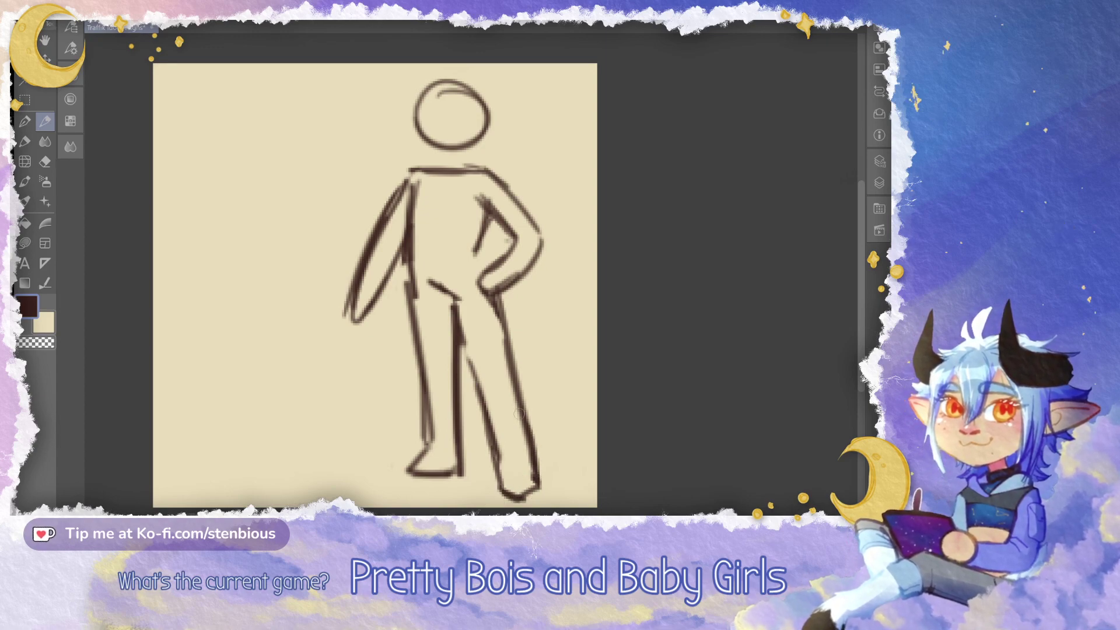
Redraw the right leg with a straighter inner line and a slimmer outer contour down to the foot
drag(464, 320, 491, 419)
drag(453, 300, 500, 471)
drag(505, 308, 529, 467)
drag(514, 365, 538, 489)
drag(500, 316, 511, 350)
Redraw the torso's right edge and the crotch line, and erase the hanging left arm
drag(476, 258, 485, 211)
drag(489, 173, 468, 255)
mouse_move(482, 200)
mouse_down()
mouse_move(485, 263)
mouse_move(466, 255)
mouse_up()
drag(422, 276, 456, 315)
mouse_move(416, 234)
mouse_down()
mouse_move(421, 196)
mouse_move(418, 316)
mouse_move(380, 192)
mouse_move(403, 187)
mouse_move(391, 197)
mouse_up()
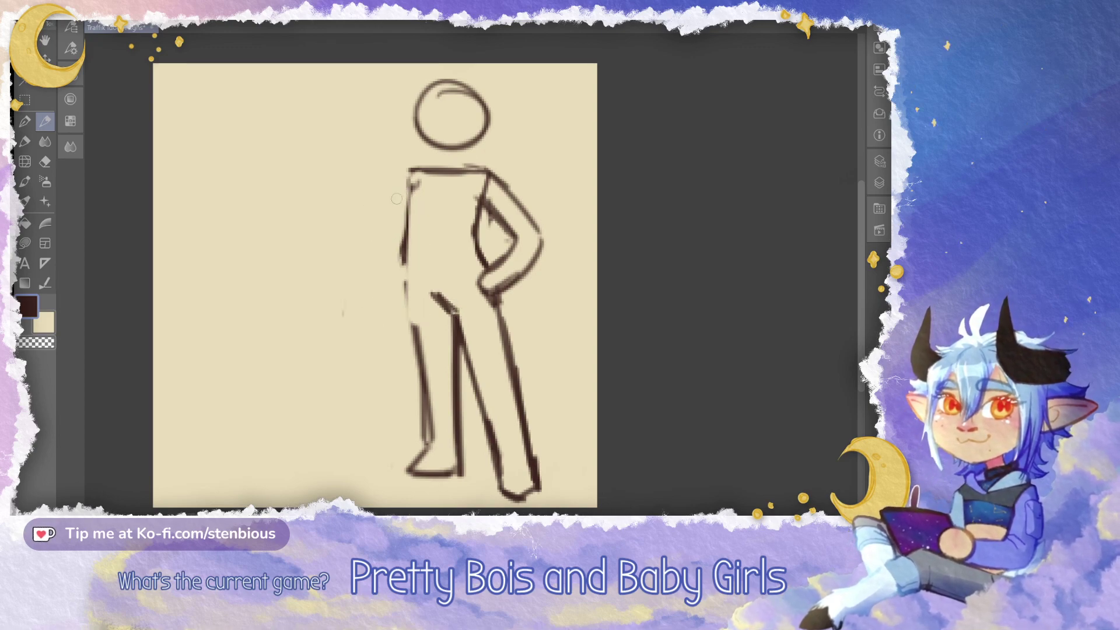
mouse_move(407, 170)
mouse_down()
mouse_move(353, 238)
mouse_move(401, 306)
mouse_move(385, 188)
mouse_move(338, 287)
mouse_move(346, 301)
mouse_move(389, 258)
mouse_move(339, 308)
mouse_move(408, 158)
mouse_move(324, 304)
mouse_up()
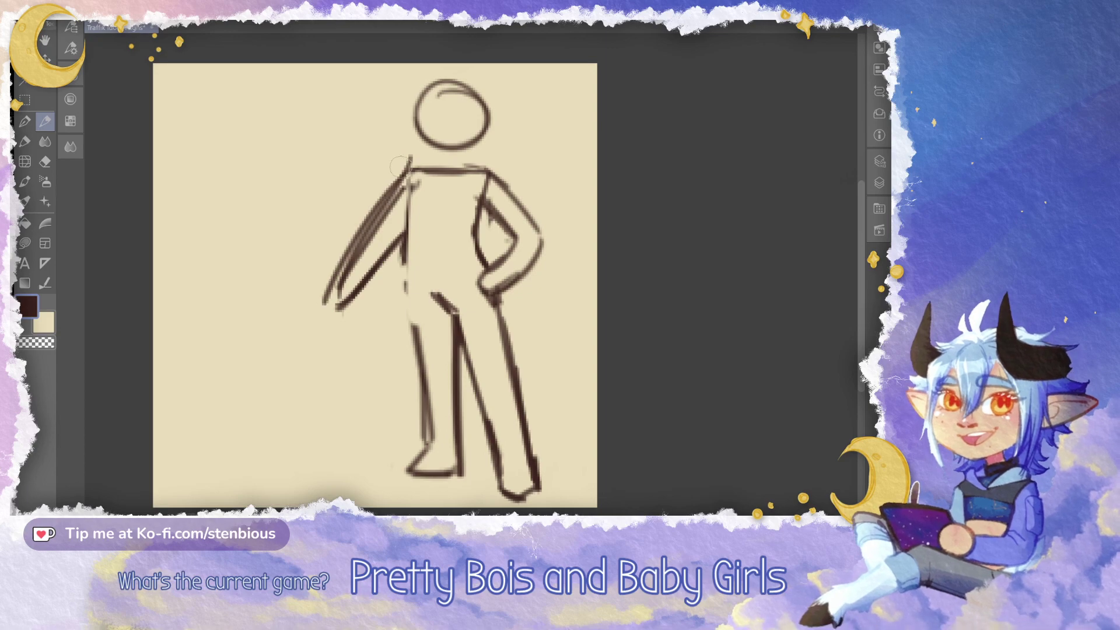
key(ctrl+z)
key(ctrl+z)
key(ctrl+z)
key(ctrl+z)
key(ctrl+z)
key(ctrl+z)
Draw the left arm angled away from the body, with a rounded end for the hand
mouse_move(408, 170)
mouse_down()
mouse_move(328, 306)
mouse_move(402, 236)
mouse_move(357, 295)
mouse_up()
key(ctrl+z)
drag(385, 255, 345, 311)
mouse_move(371, 273)
mouse_down()
mouse_move(336, 309)
mouse_move(408, 218)
mouse_up()
drag(406, 228, 339, 319)
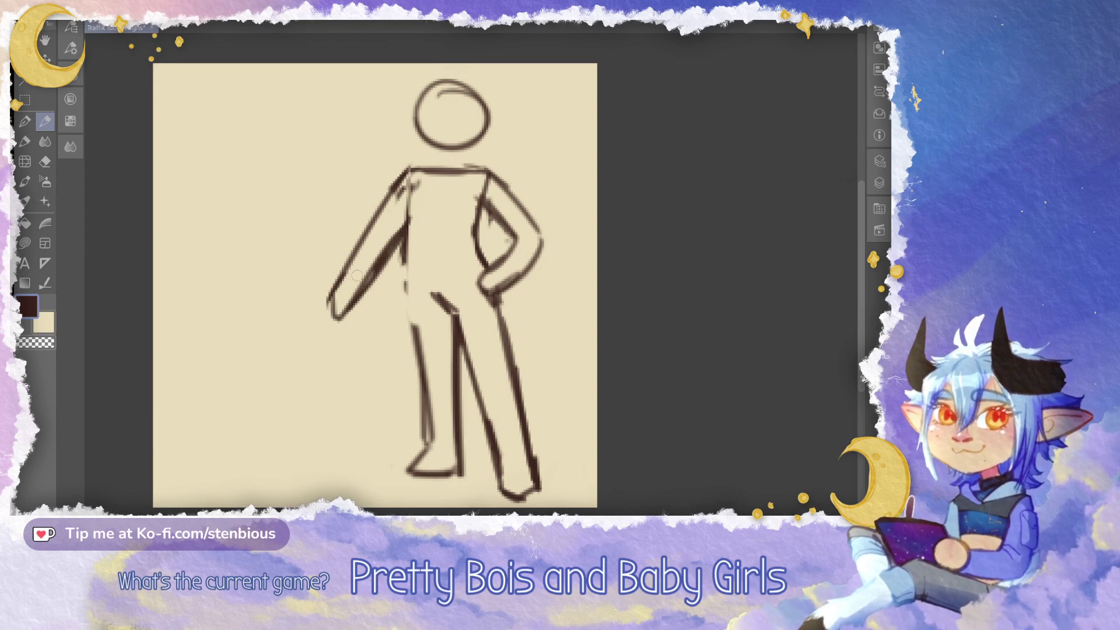
Erase the bent right arm and rebuild the torso with chest, waist and hip guide lines
scroll(483, 273, up, 1)
mouse_move(480, 279)
mouse_down()
mouse_move(495, 292)
mouse_move(530, 179)
mouse_move(490, 175)
mouse_move(554, 253)
mouse_move(482, 253)
mouse_up()
mouse_move(477, 184)
mouse_down()
mouse_move(466, 222)
mouse_move(497, 303)
mouse_move(389, 300)
mouse_move(475, 268)
mouse_up()
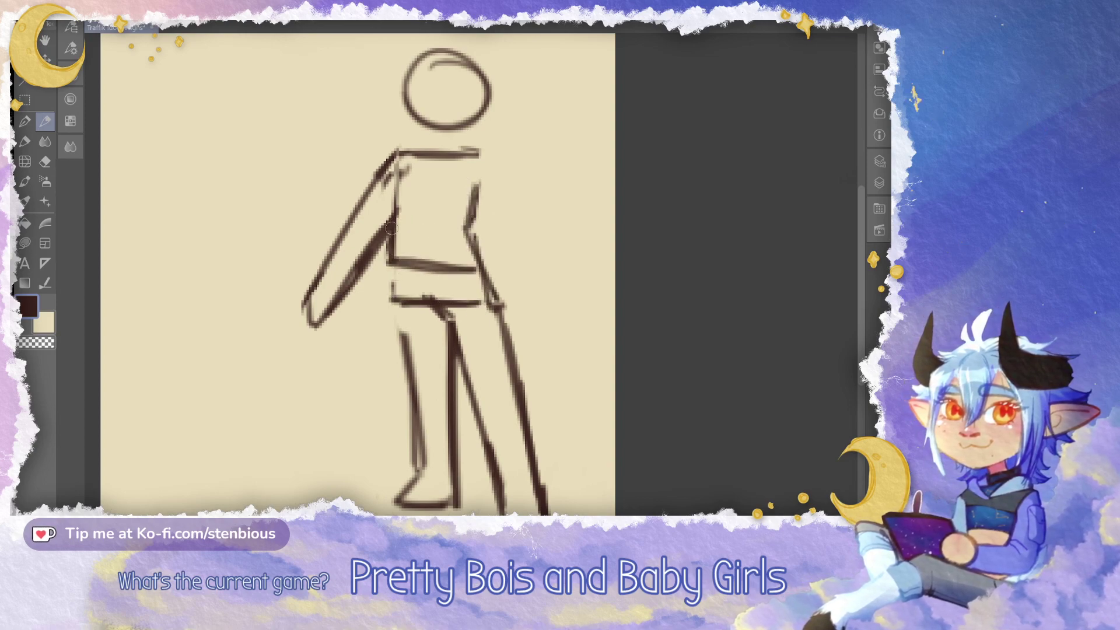
drag(395, 225, 466, 230)
mouse_move(397, 159)
mouse_down()
mouse_move(379, 207)
mouse_move(387, 228)
mouse_move(487, 153)
mouse_up()
drag(481, 156, 461, 228)
Draw a straight right arm angled down and away from the shoulder, with a rounded end
drag(491, 149, 569, 286)
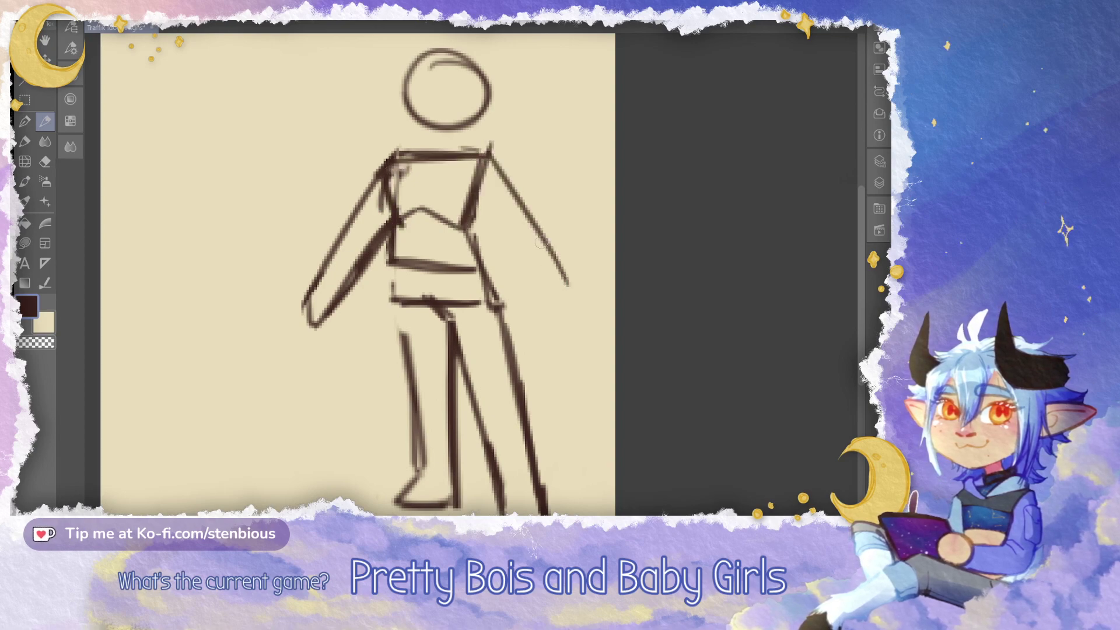
drag(555, 239, 573, 307)
drag(543, 268, 557, 288)
drag(477, 193, 561, 310)
drag(554, 267, 572, 314)
Draw one continuous outer line for the left leg from the waist to the ankle
drag(389, 251, 414, 407)
drag(387, 252, 424, 462)
key(ctrl+z)
drag(390, 241, 423, 466)
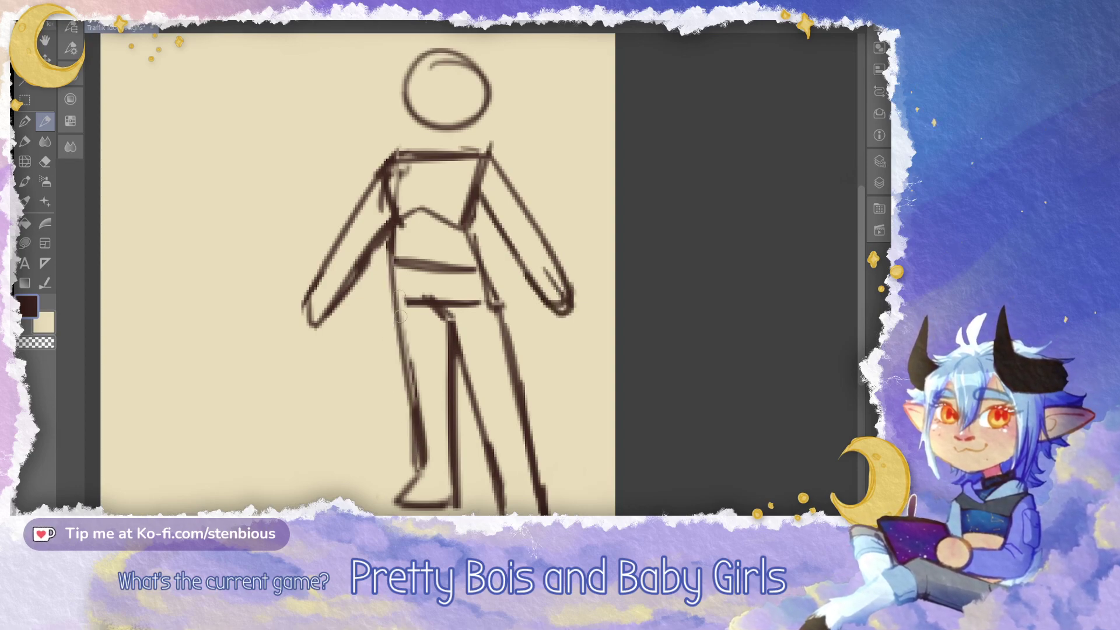
Transform the whole figure by pulling its lower-right corner slightly upward and inward
scroll(564, 273, down, 3)
scroll(564, 273, up, 1)
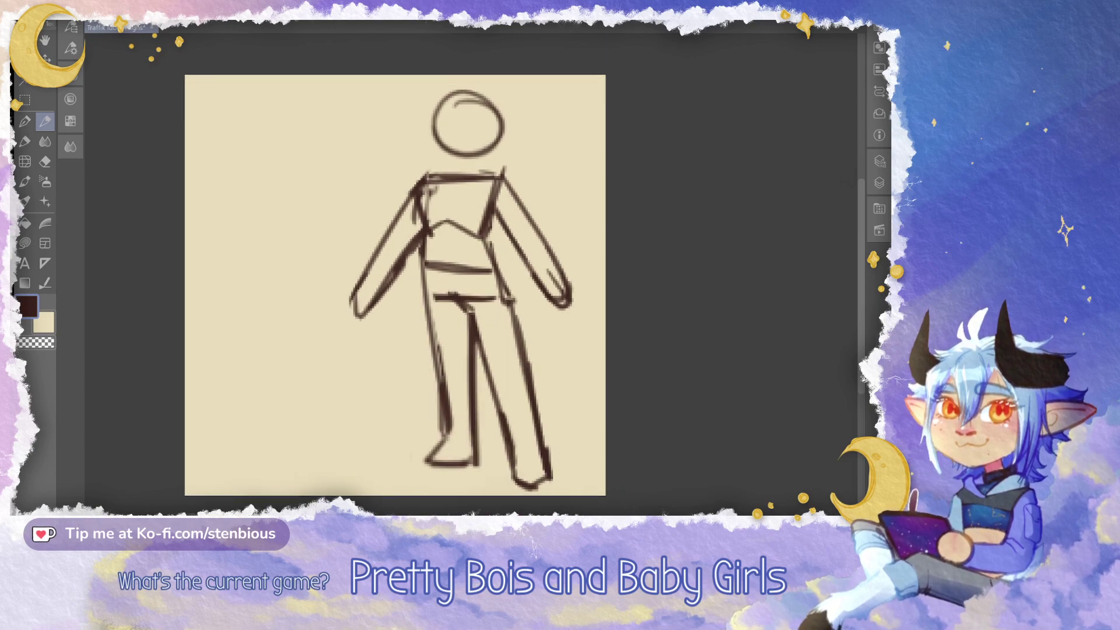
click(330, 16)
click(278, 16)
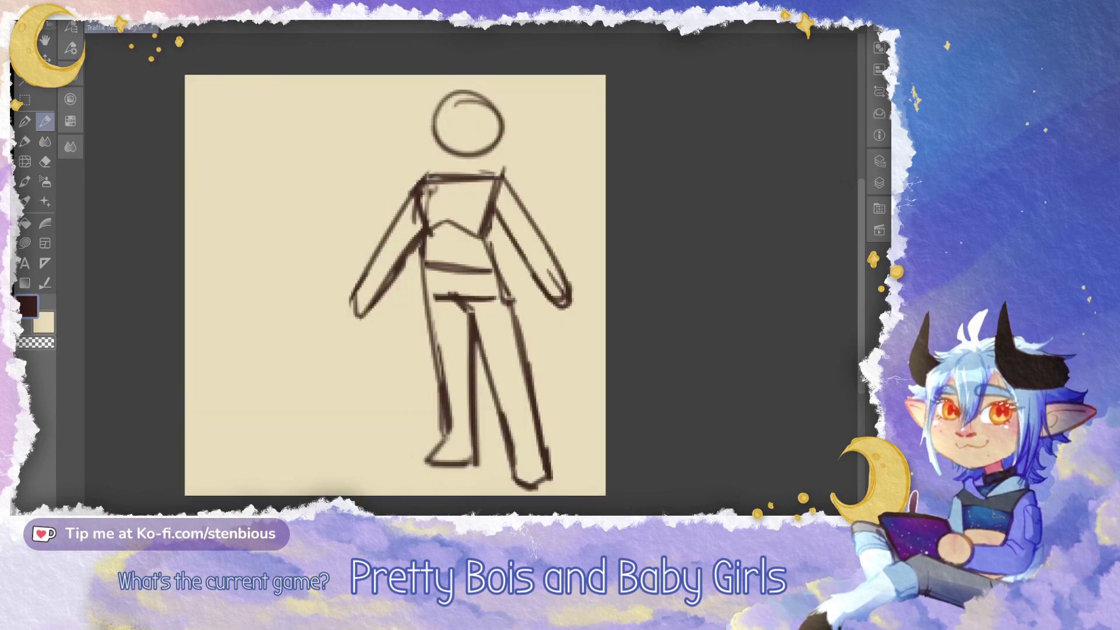
key(ctrl+t)
right_click(576, 282)
click(620, 360)
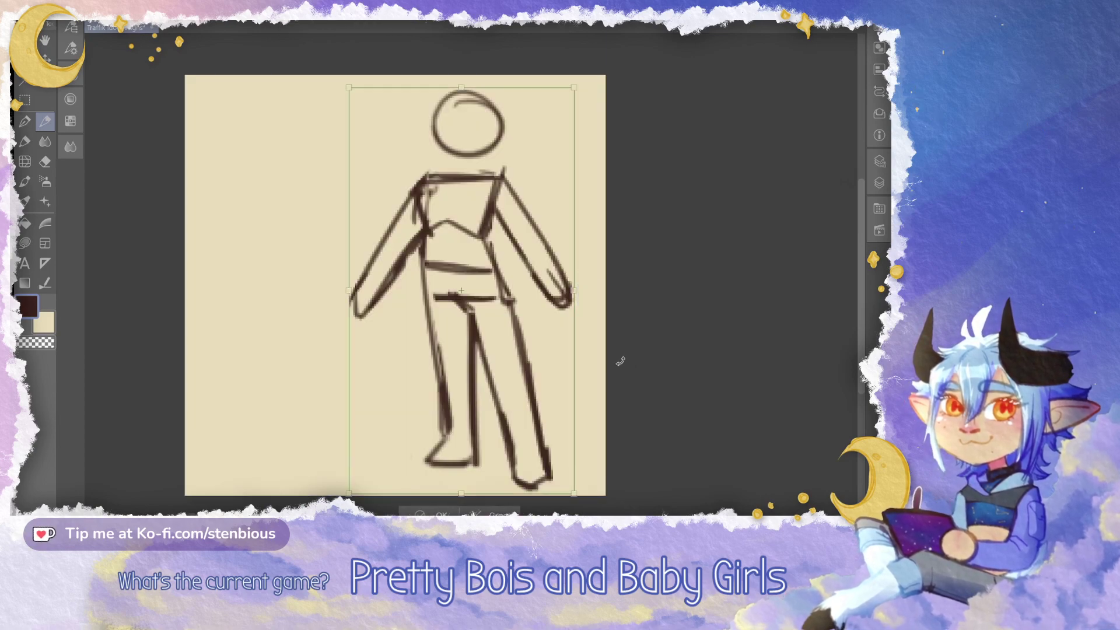
drag(575, 496, 570, 479)
key(Return)
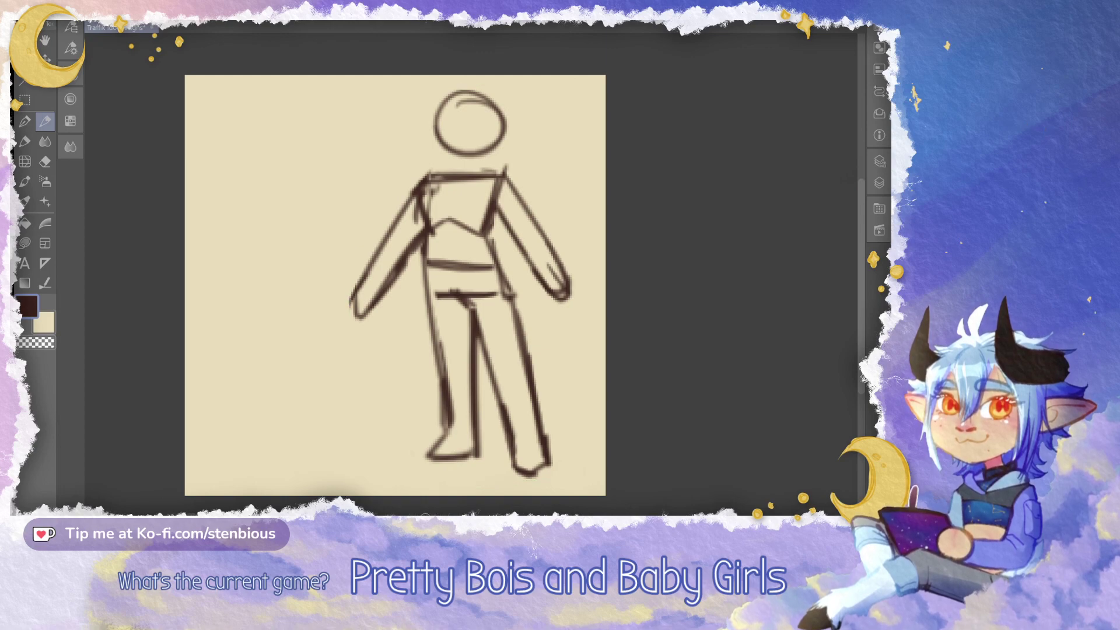
Redraw the left arm slightly shorter with a cleaner hand end, and erase the chest guide lines
drag(357, 312, 373, 259)
drag(359, 290, 353, 307)
mouse_move(357, 301)
mouse_down()
mouse_move(370, 311)
mouse_move(391, 278)
mouse_up()
mouse_move(426, 176)
mouse_down()
mouse_move(353, 273)
mouse_move(424, 177)
mouse_move(427, 206)
mouse_move(435, 194)
mouse_move(480, 232)
mouse_up()
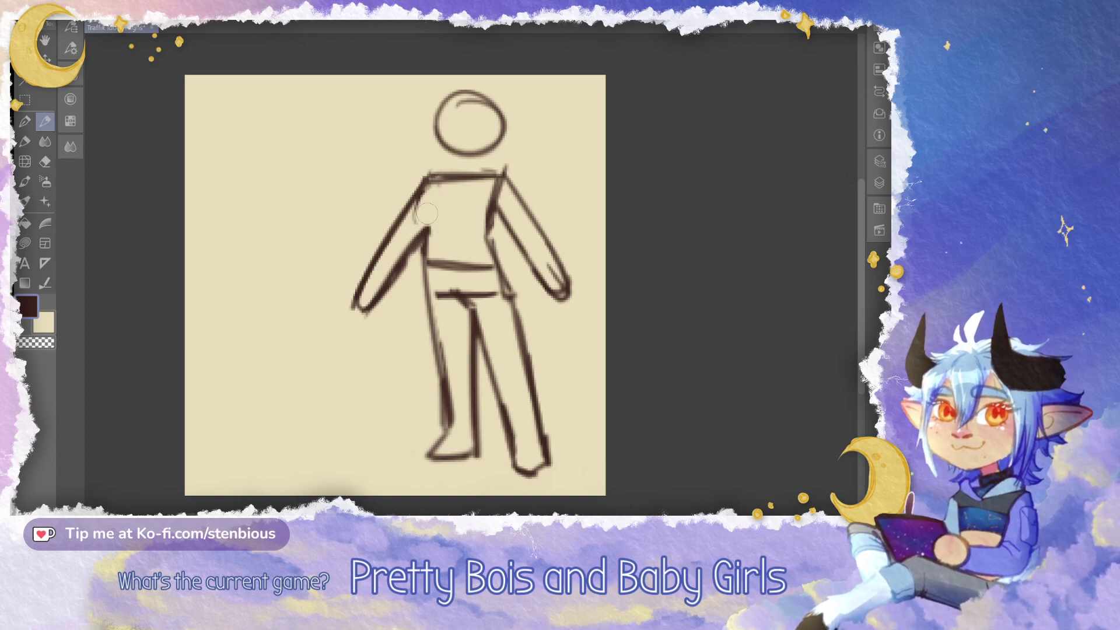
Erase the waist and hip guides and redraw the torso sides flowing into both outer leg contours
drag(427, 194, 429, 293)
mouse_move(435, 238)
mouse_down()
mouse_move(444, 294)
mouse_move(494, 293)
mouse_up()
drag(424, 185, 434, 304)
mouse_move(425, 266)
mouse_down()
mouse_move(426, 213)
mouse_move(424, 306)
mouse_move(448, 409)
mouse_up()
drag(431, 296, 441, 425)
mouse_move(490, 266)
mouse_down()
mouse_move(508, 329)
mouse_move(510, 284)
mouse_move(520, 345)
mouse_up()
drag(489, 240, 536, 424)
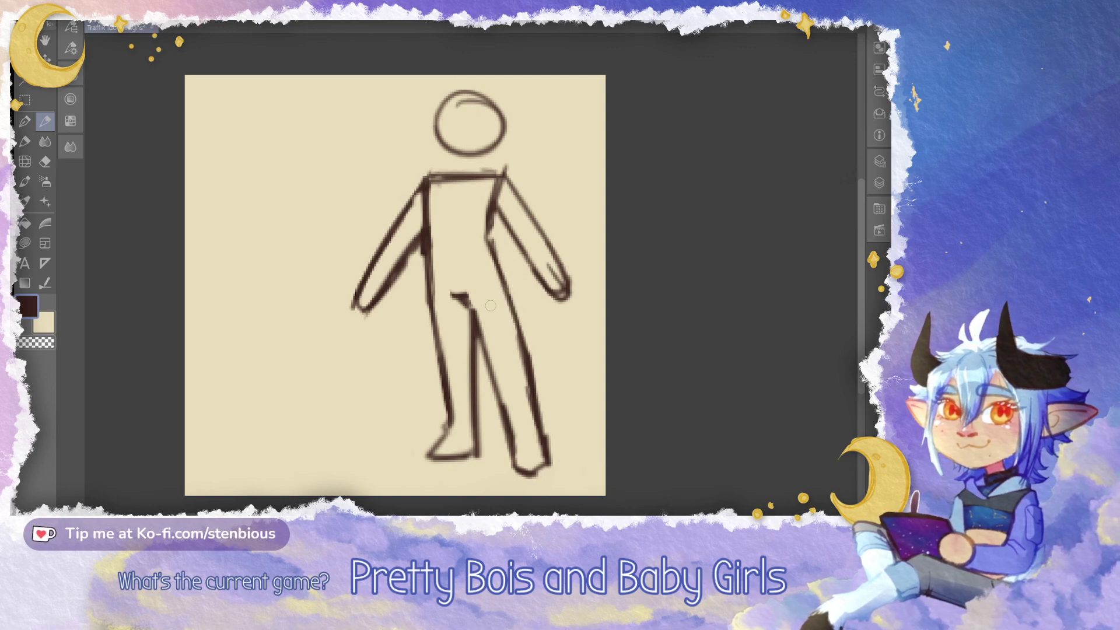
Redraw the inner leg lines, curving the right leg's and keeping the left leg's straight
drag(479, 338, 517, 437)
drag(465, 298, 516, 431)
drag(493, 382, 515, 469)
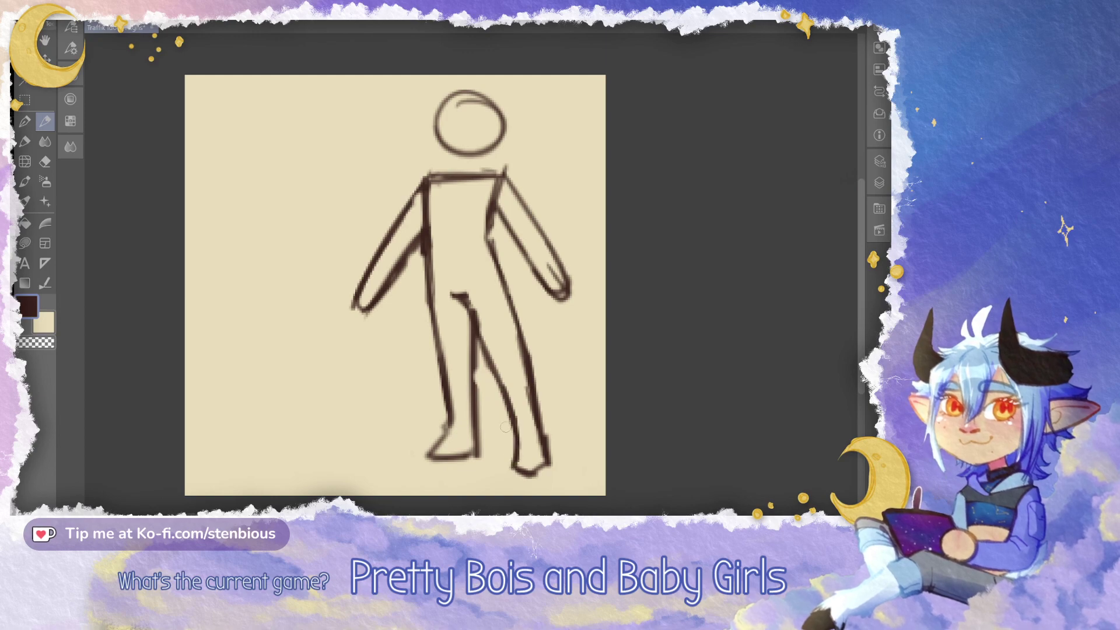
drag(472, 316, 477, 444)
drag(473, 364, 477, 446)
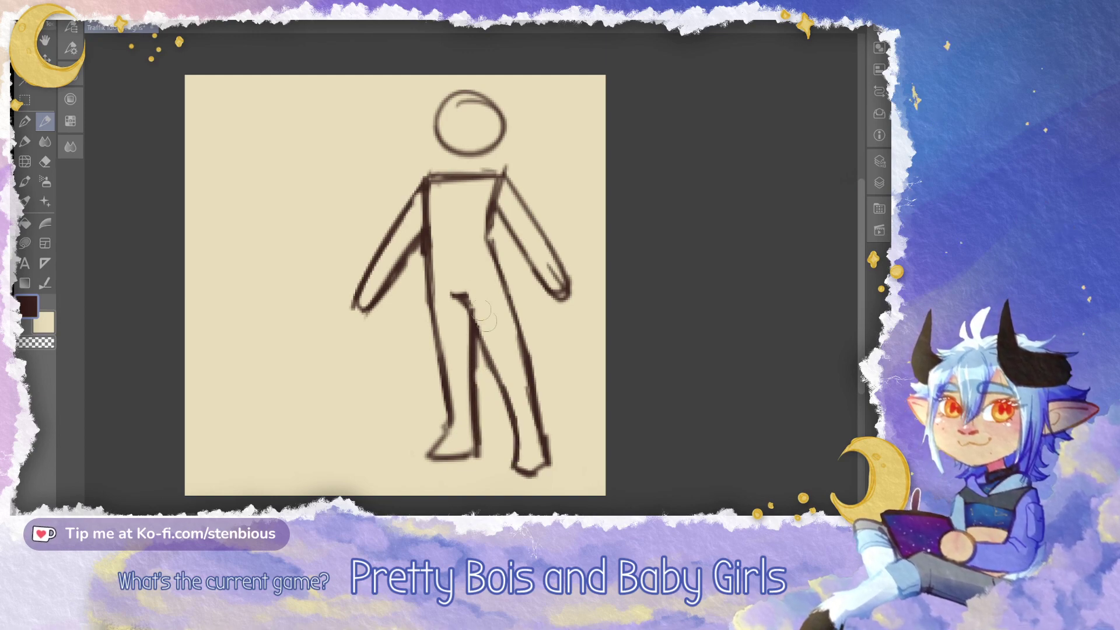
drag(466, 303, 475, 445)
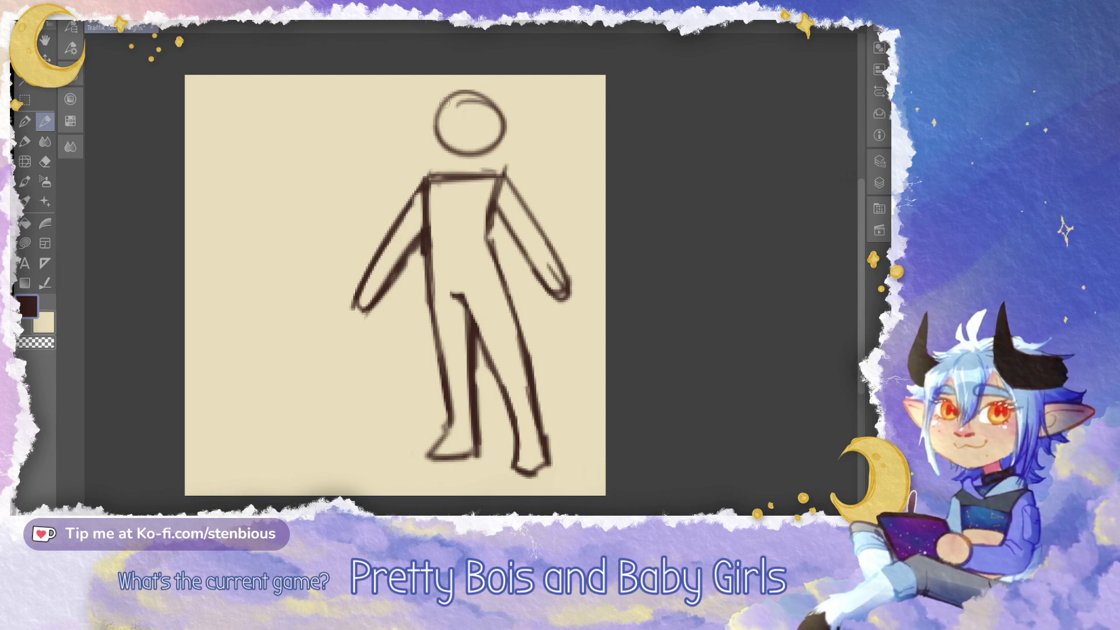
Flip the canvas view horizontally and redraw the left arm's inner line and hand
key(Tab)
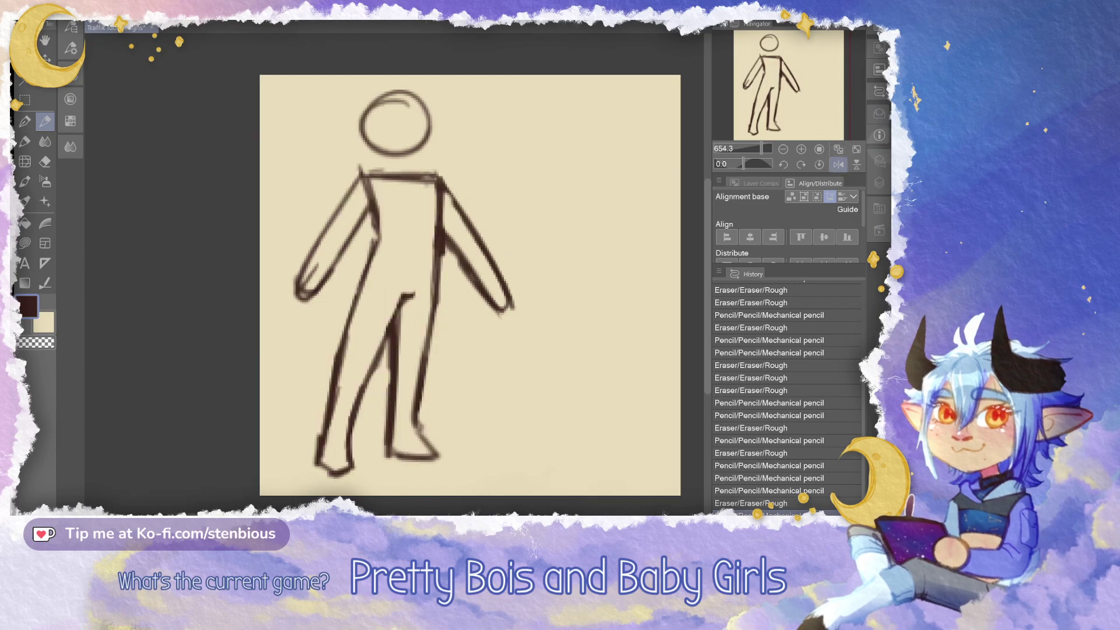
key(Tab)
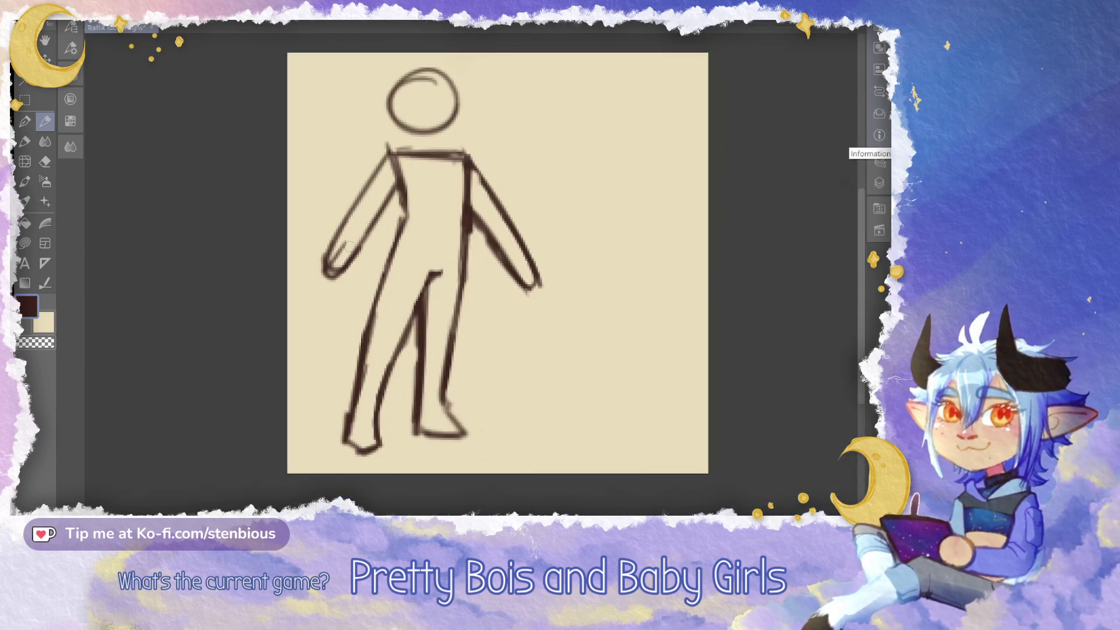
key(ctrl+z)
key(ctrl+z)
key(ctrl+z)
drag(397, 187, 335, 277)
mouse_move(373, 228)
mouse_down()
mouse_move(334, 286)
mouse_move(345, 230)
mouse_up()
Redraw the right arm's hand and the inner line running from the torso to the wrist
mouse_move(529, 290)
mouse_down()
mouse_move(509, 269)
mouse_move(541, 287)
mouse_up()
drag(531, 257, 534, 283)
key(ctrl+z)
key(ctrl+z)
key(ctrl+z)
drag(469, 210, 519, 283)
key(ctrl+z)
drag(471, 211, 509, 272)
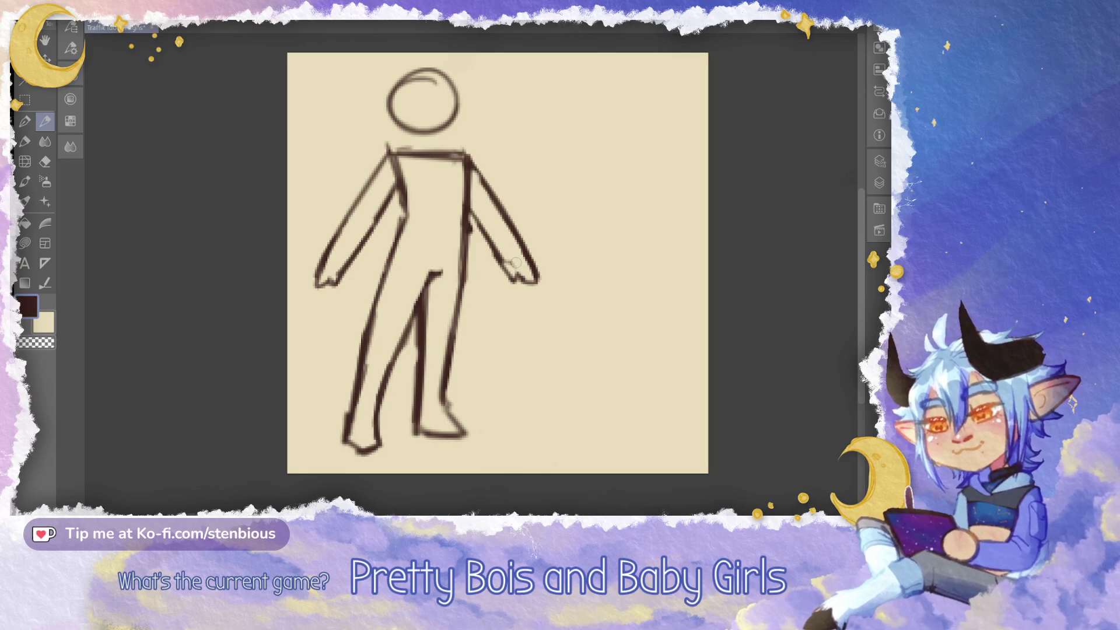
Add a short neck below the head and redraw the torso's right side slightly further inward
mouse_move(400, 177)
mouse_down()
mouse_move(404, 147)
mouse_move(394, 151)
mouse_move(412, 136)
mouse_up()
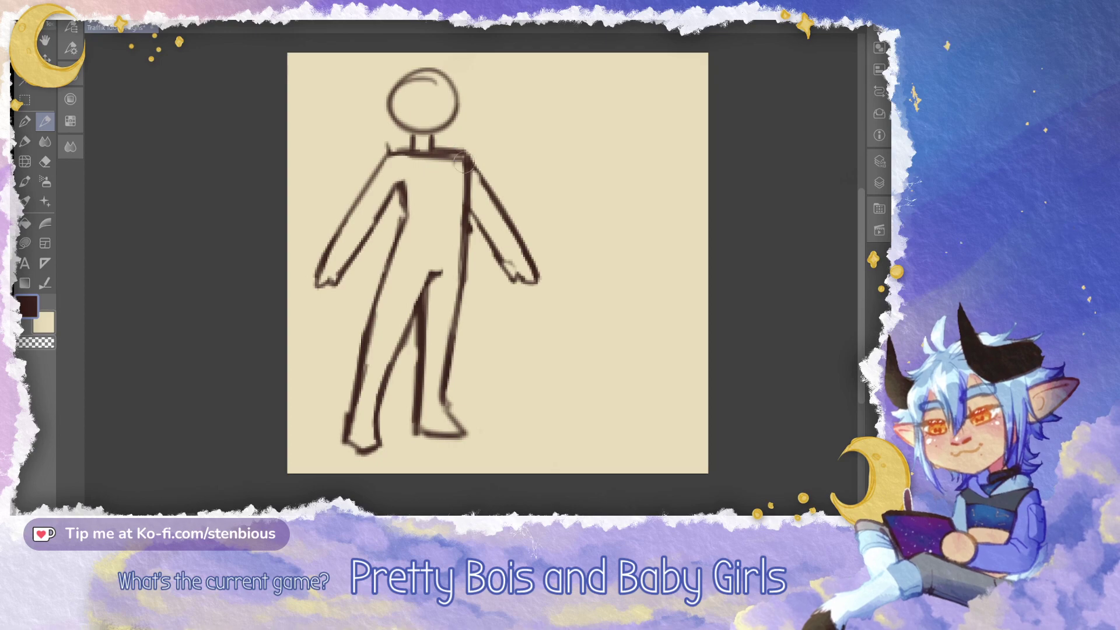
drag(465, 167, 461, 205)
drag(463, 163, 465, 237)
drag(464, 190, 458, 302)
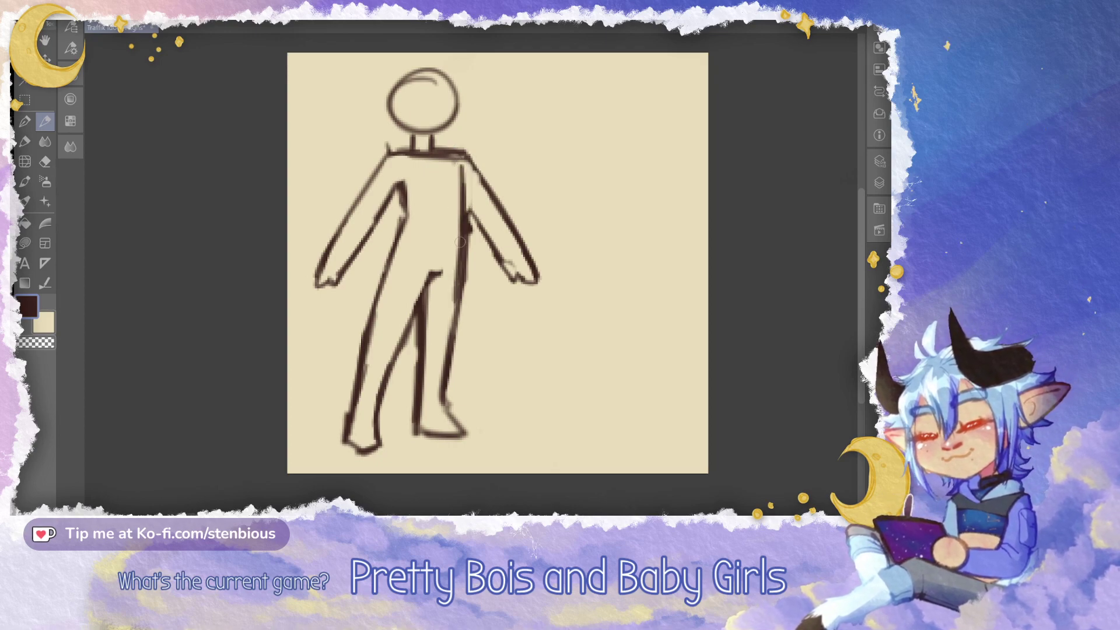
Erase the old line under the right armpit and redraw the inner line of a slimmer right arm
drag(472, 201, 475, 270)
drag(466, 200, 516, 278)
drag(487, 234, 508, 267)
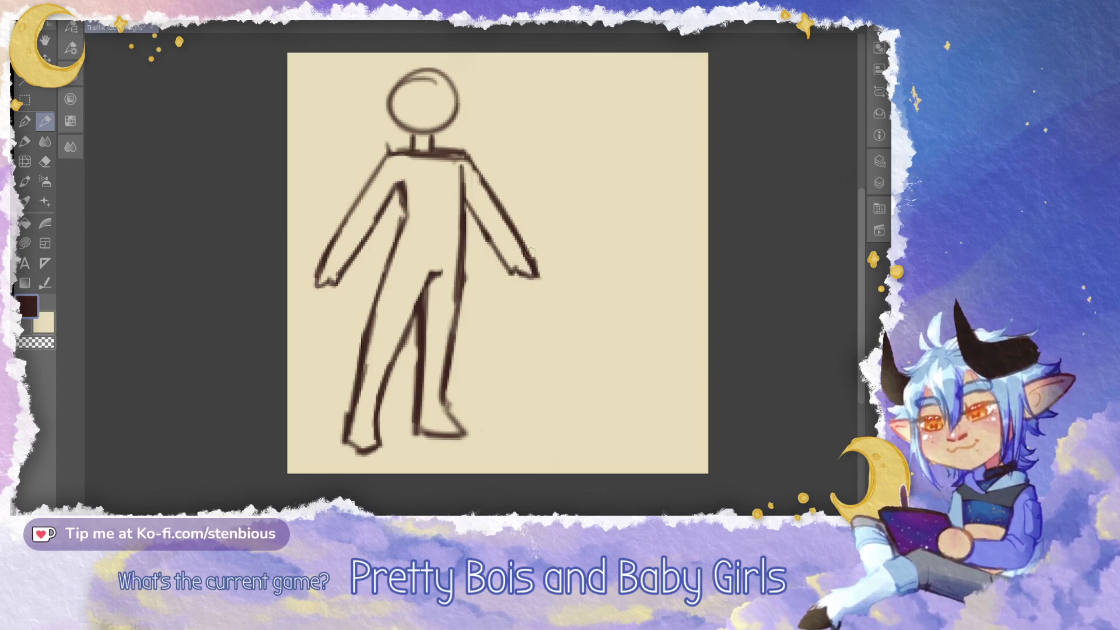
Add a new layer above the sketch, reduce Layer 1's opacity, and make the new layer active
key(Tab)
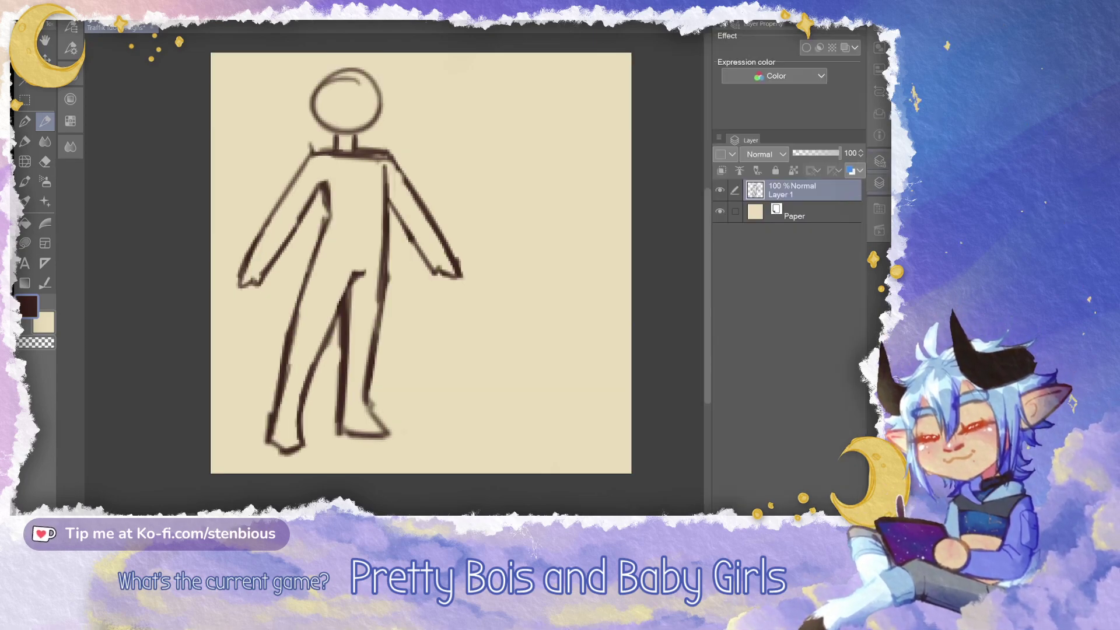
key(ctrl+shift+n)
click(802, 212)
click(828, 153)
click(802, 190)
click(879, 183)
drag(525, 251, 440, 267)
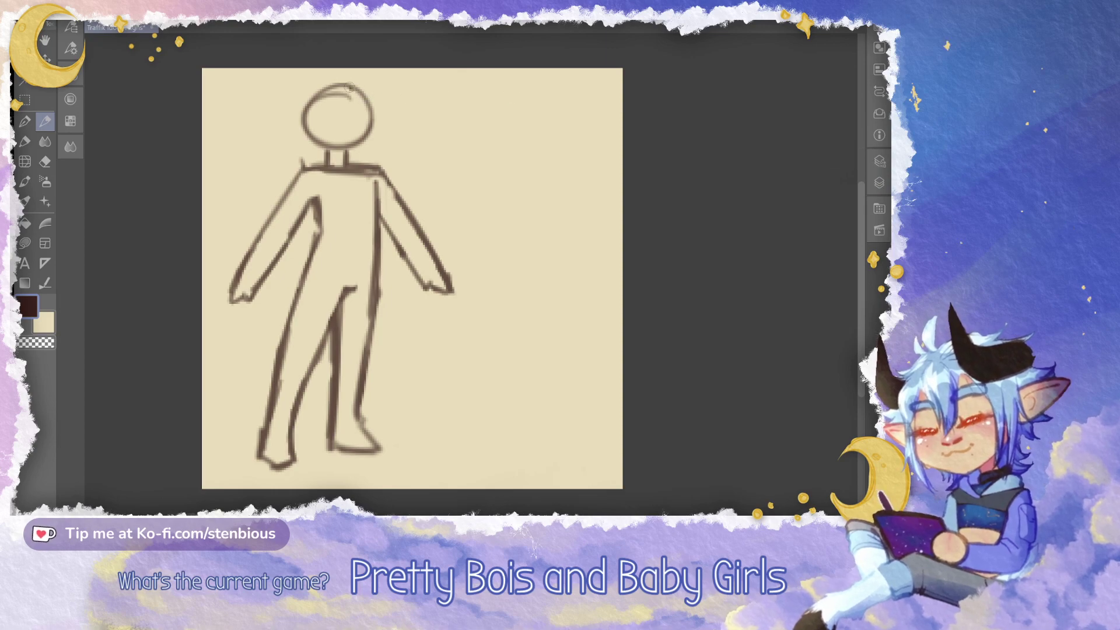
Draw a head circle over the first figure's head and move it to the canvas's upper-right area
mouse_move(364, 118)
mouse_down()
mouse_move(308, 126)
mouse_move(363, 107)
mouse_move(326, 144)
mouse_up()
key(ctrl+z)
mouse_move(341, 86)
mouse_down()
mouse_move(363, 103)
mouse_move(328, 145)
mouse_move(362, 81)
mouse_up()
key(ctrl+t)
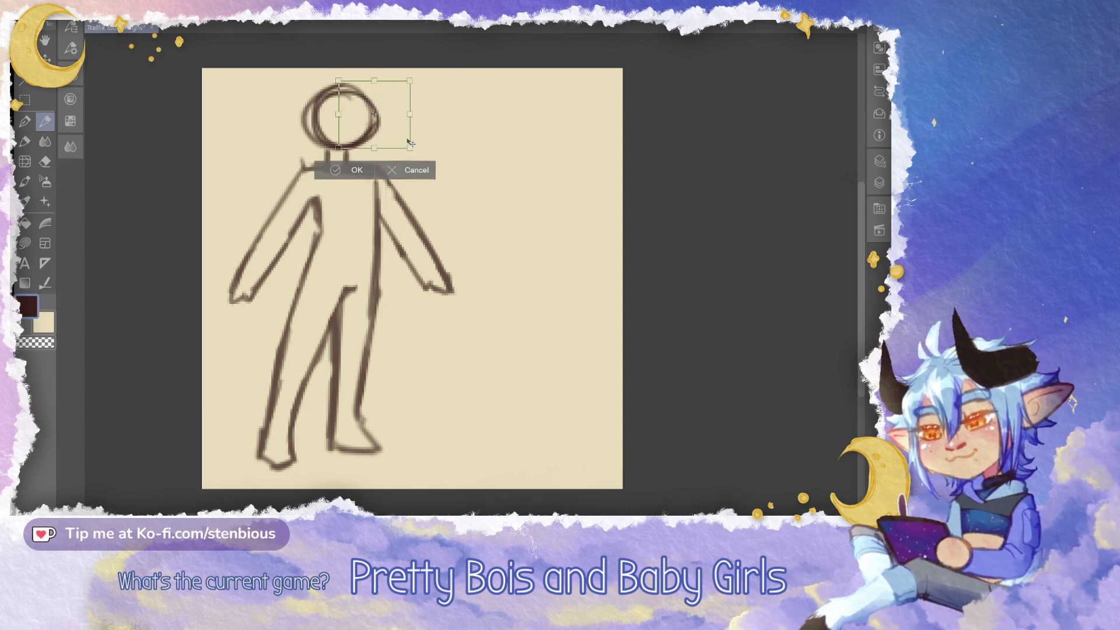
drag(364, 144, 551, 145)
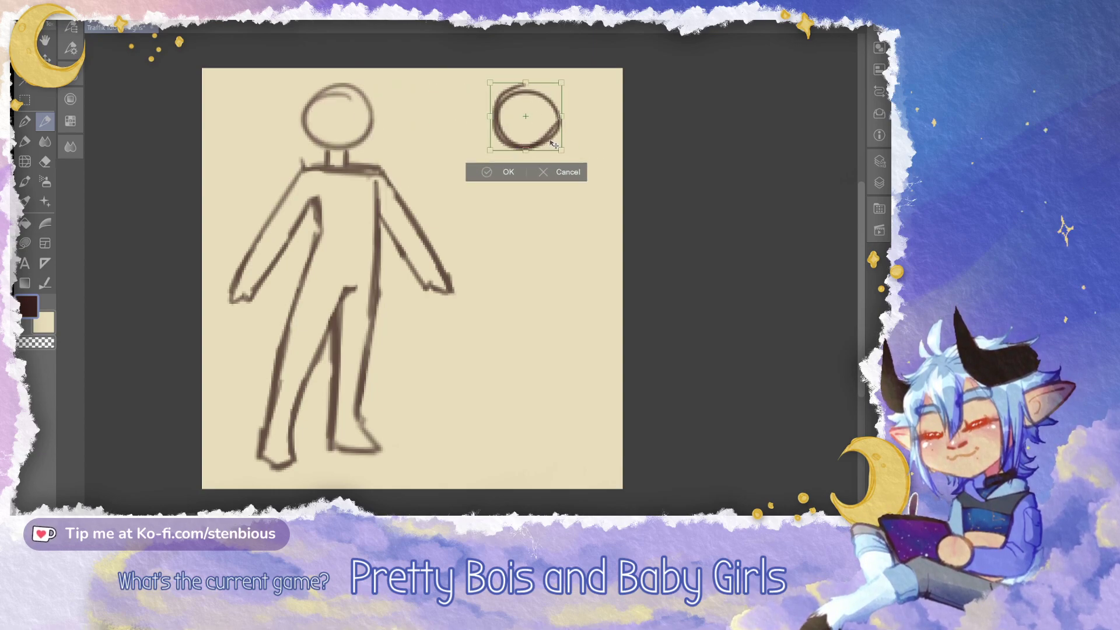
click(493, 173)
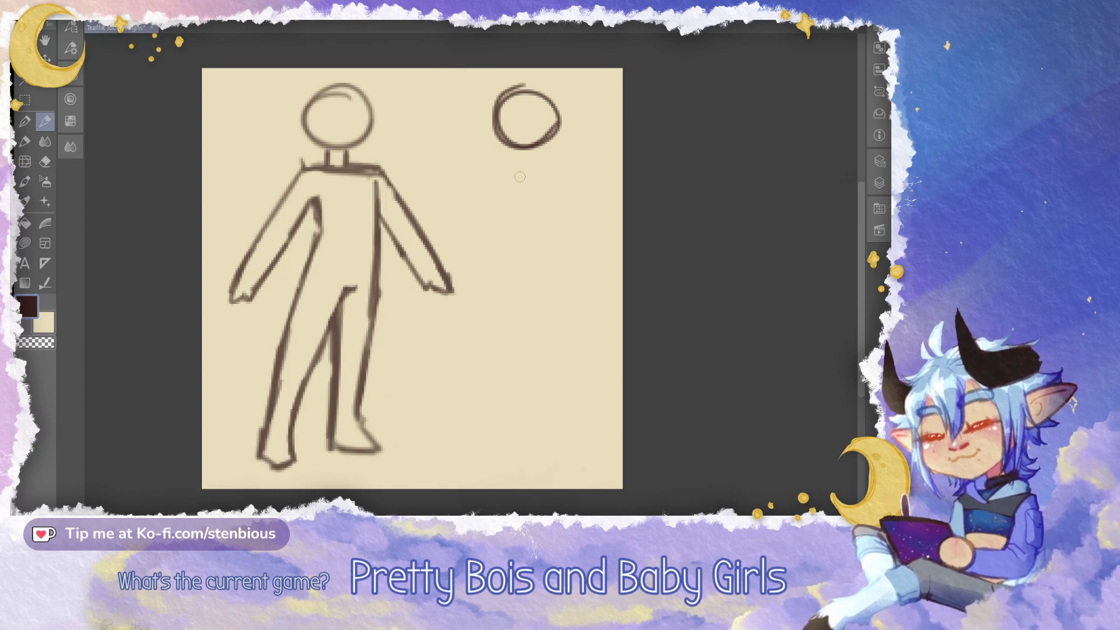
Draw a tall, boxy torso below the second head, with a shoulder line, two sides and a base
drag(492, 171, 558, 173)
key(ctrl+z)
drag(491, 171, 551, 174)
mouse_move(489, 192)
mouse_down()
mouse_move(487, 252)
mouse_move(467, 294)
mouse_move(527, 312)
mouse_up()
drag(478, 248, 464, 323)
mouse_move(481, 228)
mouse_down()
mouse_move(475, 291)
mouse_move(488, 311)
mouse_move(539, 310)
mouse_move(547, 279)
mouse_up()
drag(547, 177, 542, 286)
drag(546, 223, 536, 310)
drag(536, 309, 549, 202)
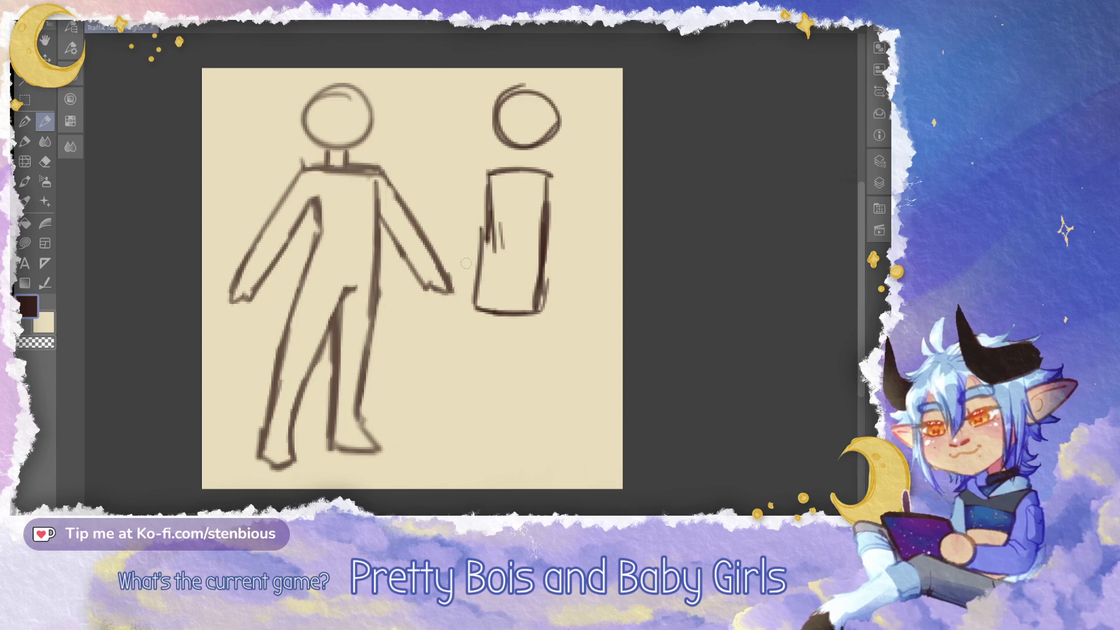
drag(481, 260, 460, 383)
drag(465, 338, 450, 455)
key(ctrl+z)
key(ctrl+z)
drag(472, 294, 461, 426)
mouse_move(470, 338)
mouse_down()
mouse_move(459, 459)
mouse_move(434, 456)
mouse_up()
key(ctrl+z)
key(ctrl+z)
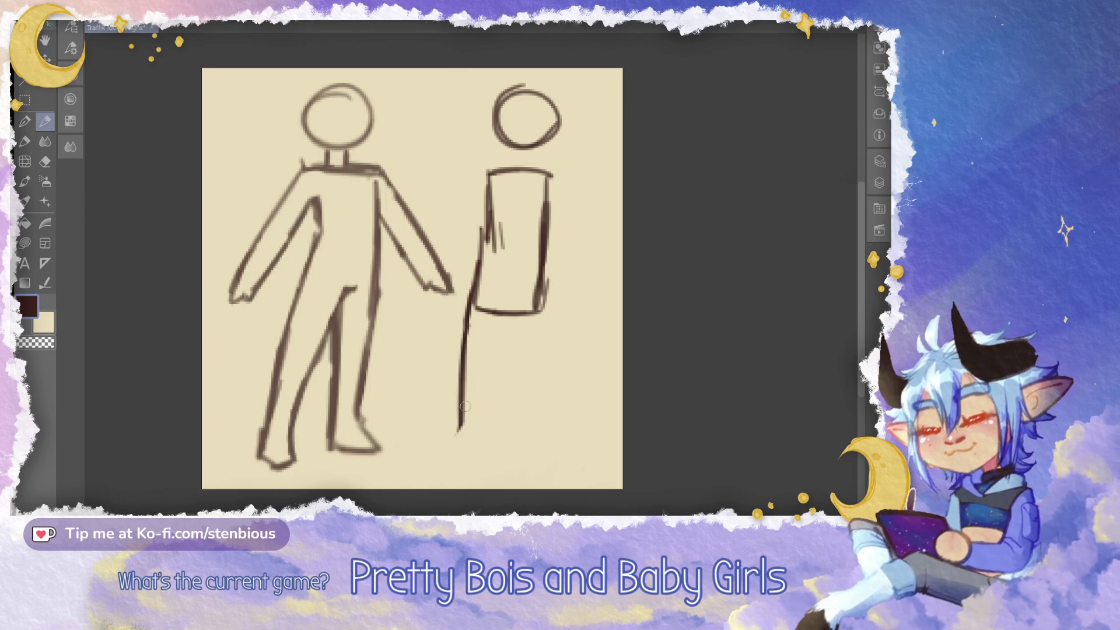
key(ctrl+z)
Raise the second figure's hip line and sketch its two legs with simple feet
mouse_move(473, 300)
mouse_down()
mouse_move(475, 429)
mouse_move(449, 446)
mouse_move(489, 446)
mouse_up()
drag(487, 313, 544, 309)
mouse_move(483, 289)
mouse_down()
mouse_move(532, 287)
mouse_move(548, 448)
mouse_up()
mouse_move(525, 357)
mouse_down()
mouse_move(546, 462)
mouse_move(567, 469)
mouse_up()
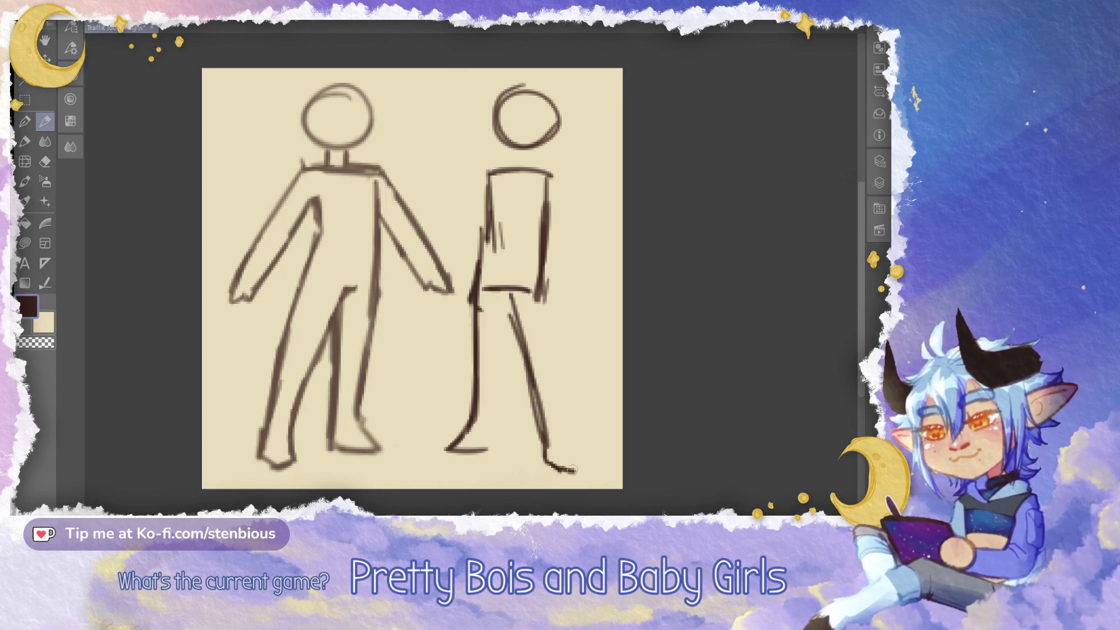
key(ctrl+z)
drag(510, 298, 544, 456)
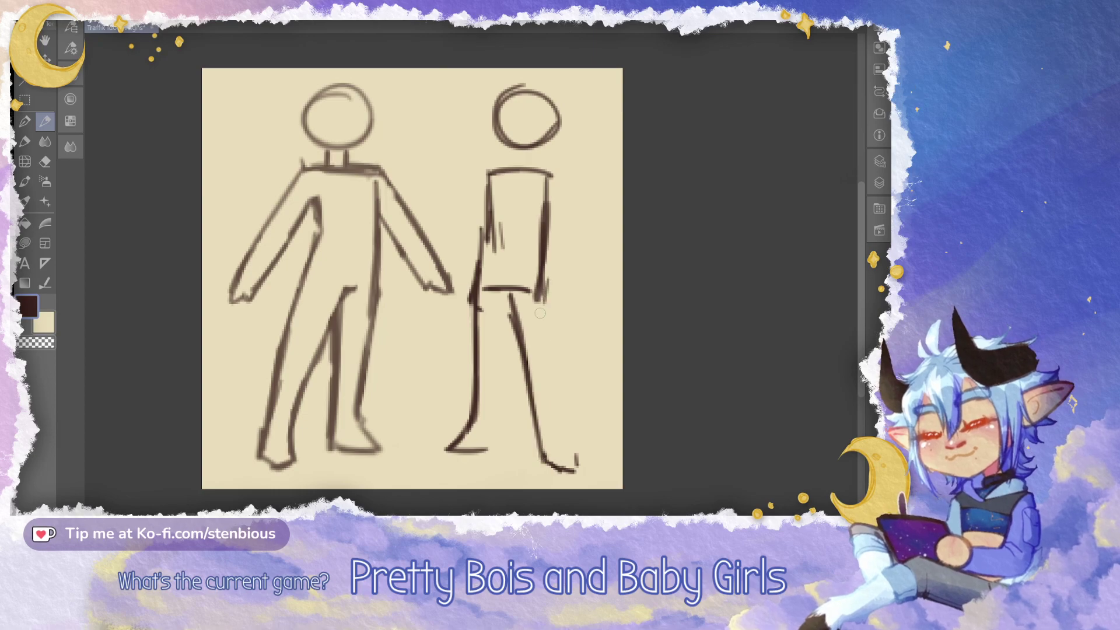
mouse_move(549, 281)
mouse_down()
mouse_move(561, 428)
mouse_move(580, 470)
mouse_up()
key(ctrl+z)
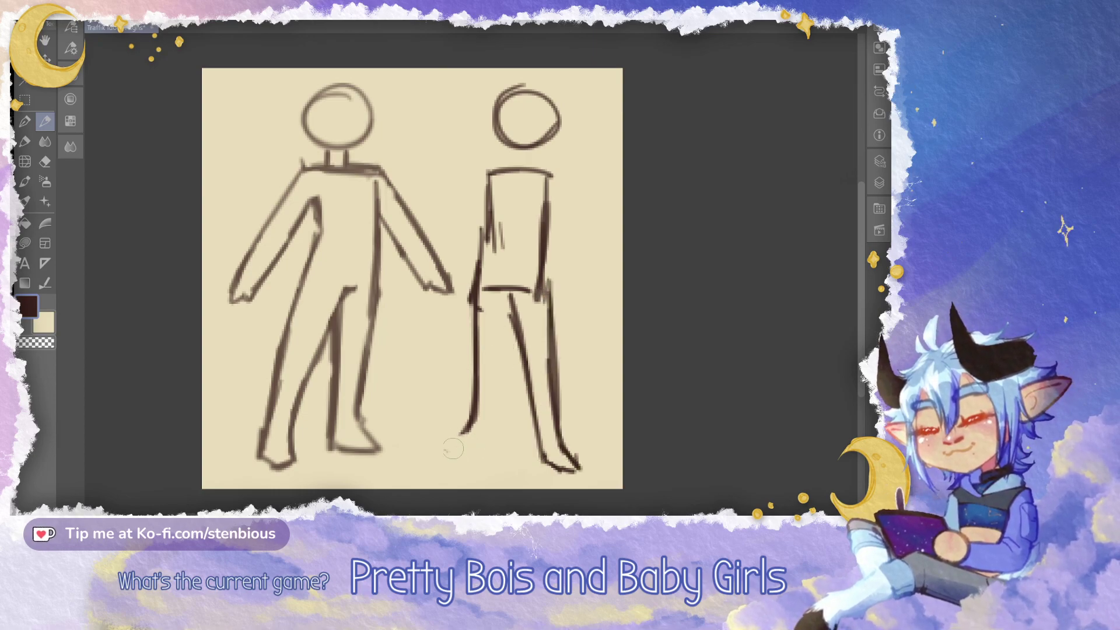
mouse_move(468, 420)
mouse_down()
mouse_move(457, 464)
mouse_move(462, 448)
mouse_up()
key(ctrl+z)
key(ctrl+z)
key(ctrl+z)
key(ctrl+z)
mouse_move(474, 410)
mouse_down()
mouse_move(463, 450)
mouse_move(475, 457)
mouse_move(485, 455)
mouse_move(455, 449)
mouse_move(494, 444)
mouse_move(513, 333)
mouse_up()
key(ctrl+z)
mouse_move(512, 321)
mouse_down()
mouse_move(495, 439)
mouse_move(498, 418)
mouse_up()
drag(495, 416, 491, 448)
key(ctrl+z)
key(ctrl+z)
key(ctrl+z)
key(ctrl+z)
Draw the inner lines of both legs on the second figure, spreading down from the crotch
drag(513, 328, 506, 422)
mouse_move(513, 330)
mouse_down()
mouse_move(493, 389)
mouse_move(489, 460)
mouse_up()
mouse_move(513, 306)
mouse_down()
mouse_move(530, 360)
mouse_move(526, 407)
mouse_up()
drag(524, 355, 545, 462)
drag(524, 397, 543, 461)
Redraw the second figure's right outer leg line, reshape both feet with flat soles, and tidy the inner legs
drag(549, 286, 564, 450)
drag(545, 300, 557, 422)
mouse_move(548, 322)
mouse_down()
mouse_move(561, 443)
mouse_move(574, 464)
mouse_up()
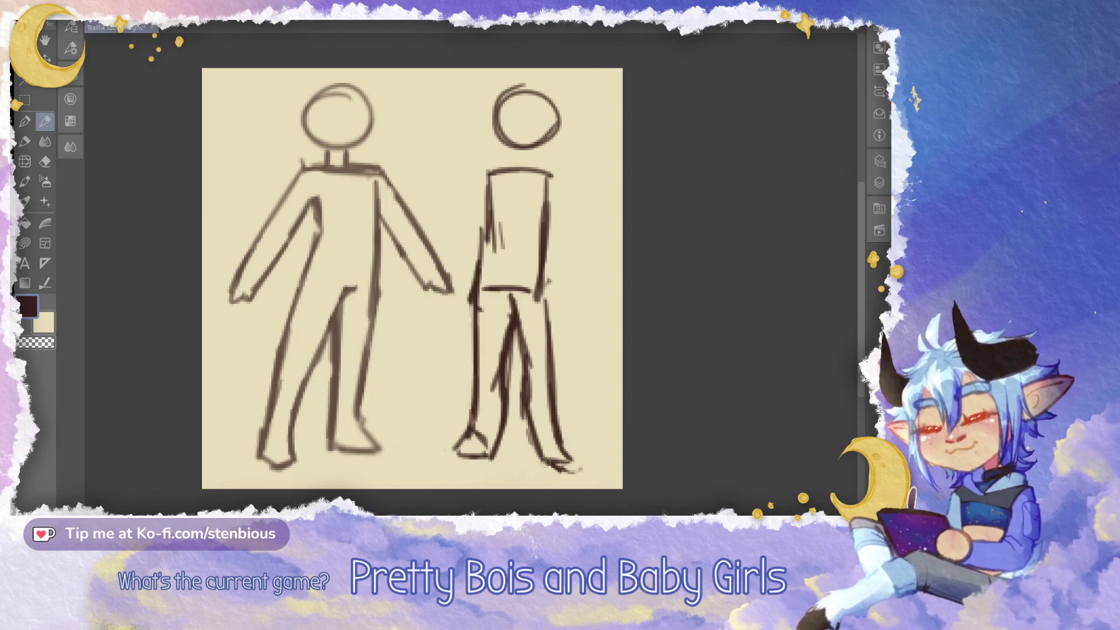
mouse_move(521, 414)
mouse_down()
mouse_move(535, 459)
mouse_move(571, 462)
mouse_up()
drag(472, 432, 486, 447)
mouse_move(505, 374)
mouse_down()
mouse_move(491, 460)
mouse_move(488, 444)
mouse_up()
key(ctrl+z)
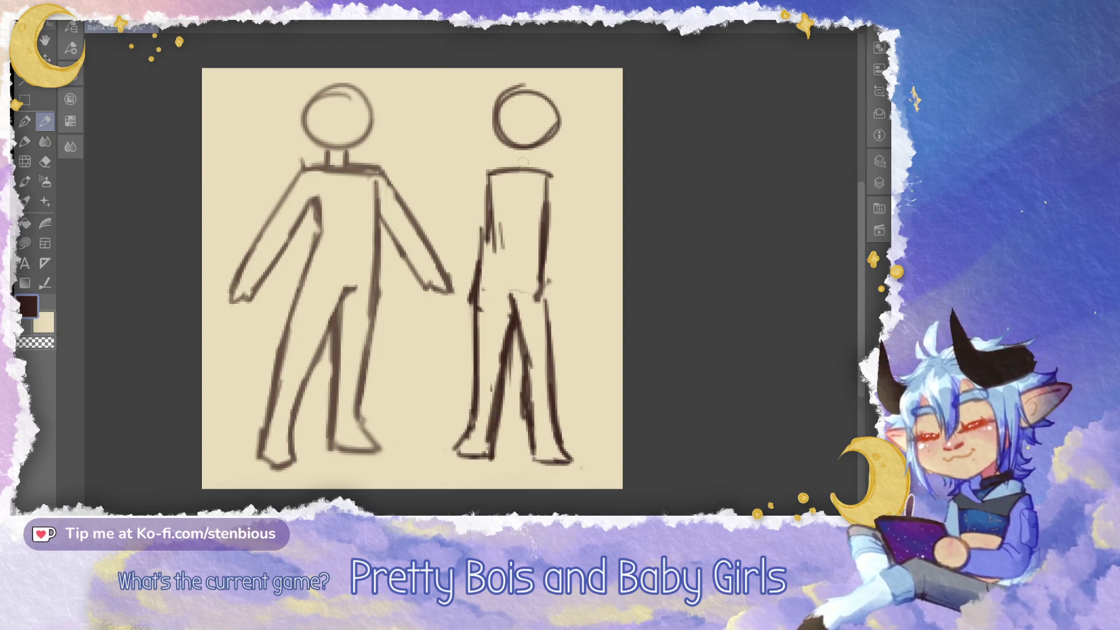
Undo the last strokes on the second figure's torso, then select its headless body and shift it slightly right under the head
key(ctrl+z)
key(ctrl+z)
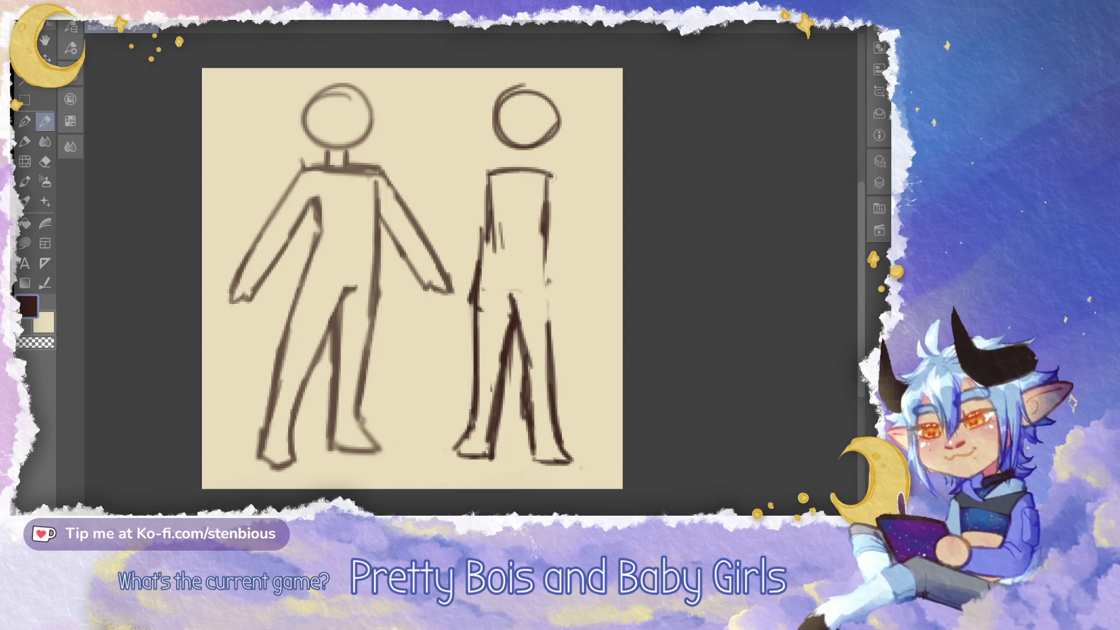
click(25, 100)
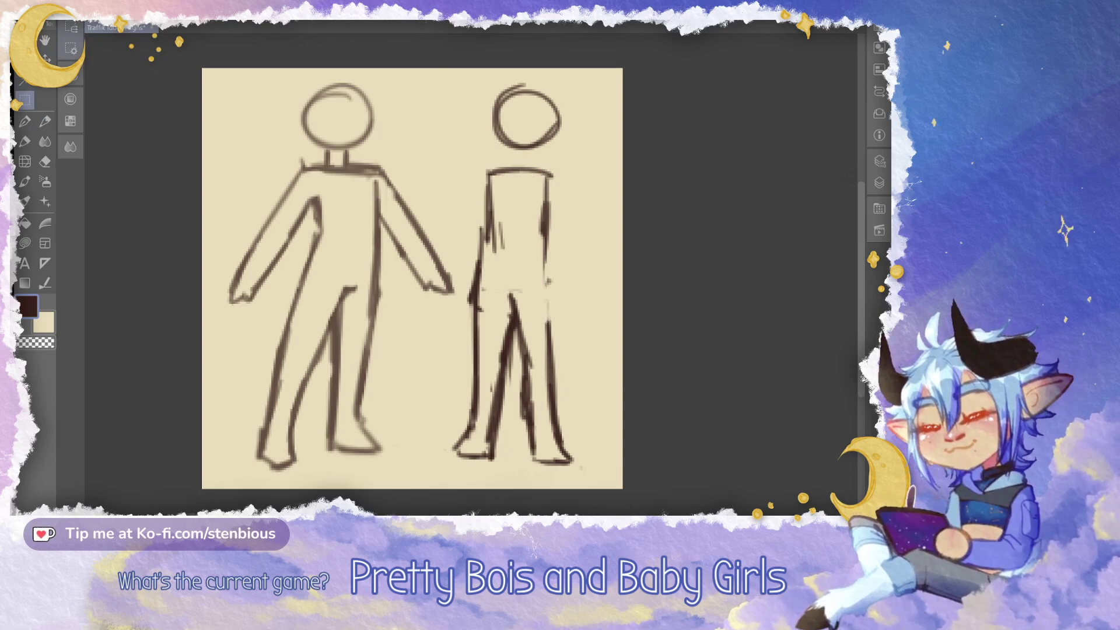
click(71, 48)
click(104, 87)
click(110, 106)
drag(591, 198, 568, 156)
key(ctrl+t)
drag(563, 462, 570, 464)
key(Return)
click(390, 508)
key(p)
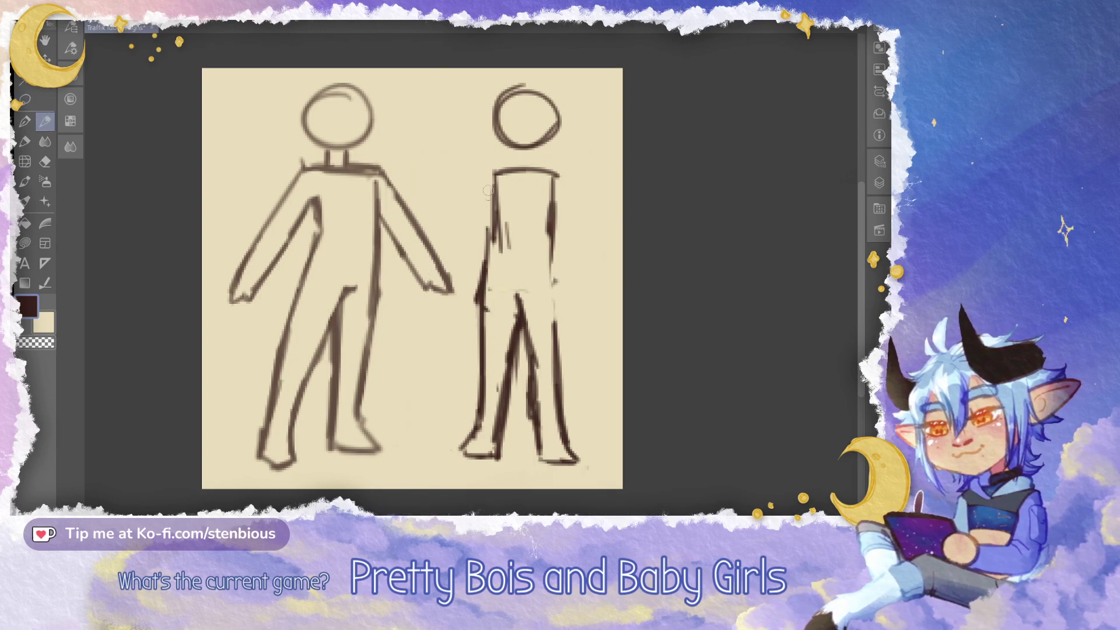
Draw the second figure's left-side arm angling down from the shoulder towards the first figure's hand
mouse_move(479, 196)
mouse_down()
mouse_move(421, 290)
mouse_move(435, 294)
mouse_up()
key(ctrl+z)
key(ctrl+z)
mouse_move(491, 179)
mouse_down()
mouse_move(446, 257)
mouse_move(413, 287)
mouse_move(476, 260)
mouse_move(497, 214)
mouse_up()
drag(488, 233, 447, 286)
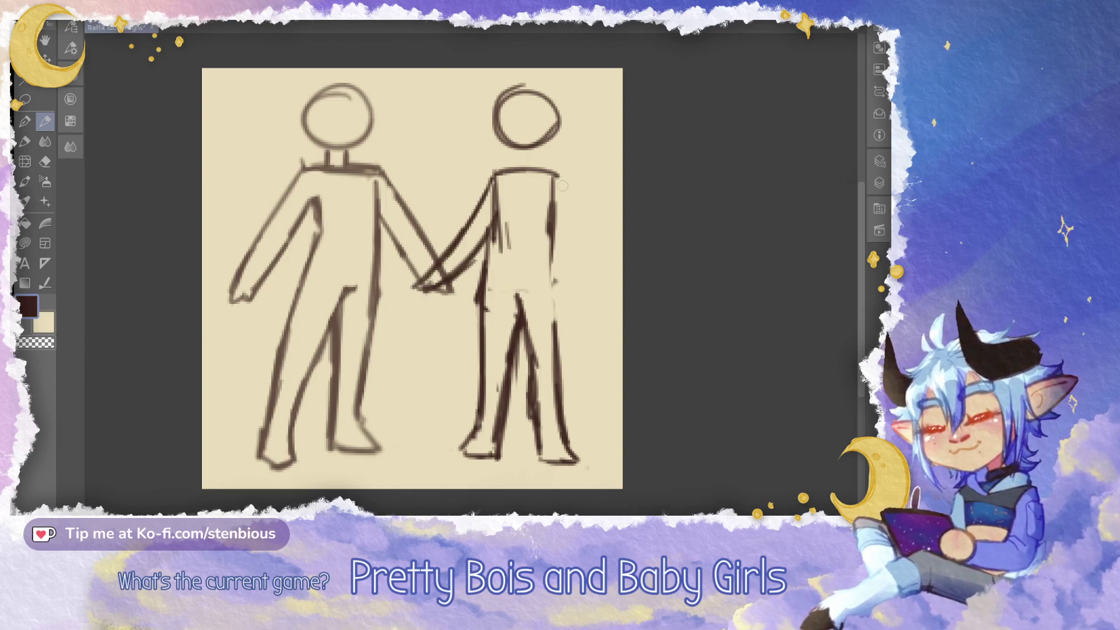
Draw the outer line of the second figure's right-side arm and move the whole figure closer to the first
drag(558, 176, 602, 272)
key(ctrl+t)
mouse_move(561, 204)
mouse_down()
mouse_move(531, 204)
mouse_move(596, 288)
mouse_up()
click(441, 492)
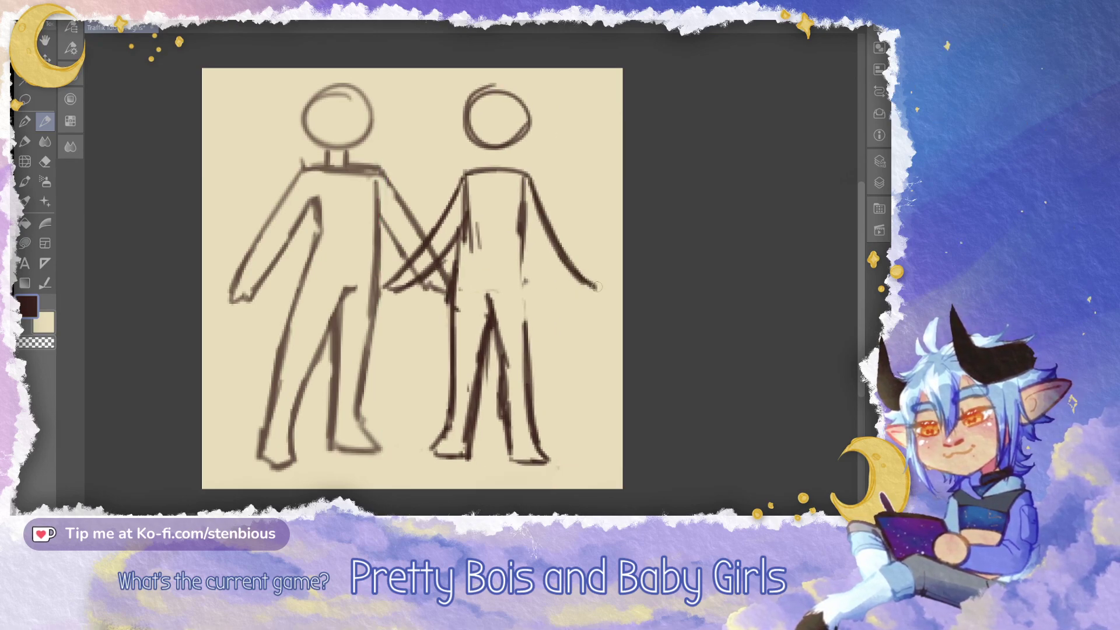
Draw the inner line of the second figure's right-side arm and add simple hands to both arms
drag(527, 229, 569, 288)
key(ctrl+z)
key(ctrl+z)
mouse_move(522, 235)
mouse_down()
mouse_move(558, 292)
mouse_move(596, 298)
mouse_move(562, 289)
mouse_up()
mouse_move(402, 266)
mouse_down()
mouse_move(392, 279)
mouse_move(417, 283)
mouse_up()
Erase the left side of the second figure's torso and hip down to the upper leg
drag(477, 234, 452, 331)
drag(466, 201, 455, 323)
drag(463, 250, 458, 356)
drag(469, 223, 457, 306)
mouse_move(469, 242)
mouse_down()
mouse_move(470, 204)
mouse_move(465, 241)
mouse_up()
drag(460, 192, 452, 333)
key(ctrl+z)
key(ctrl+z)
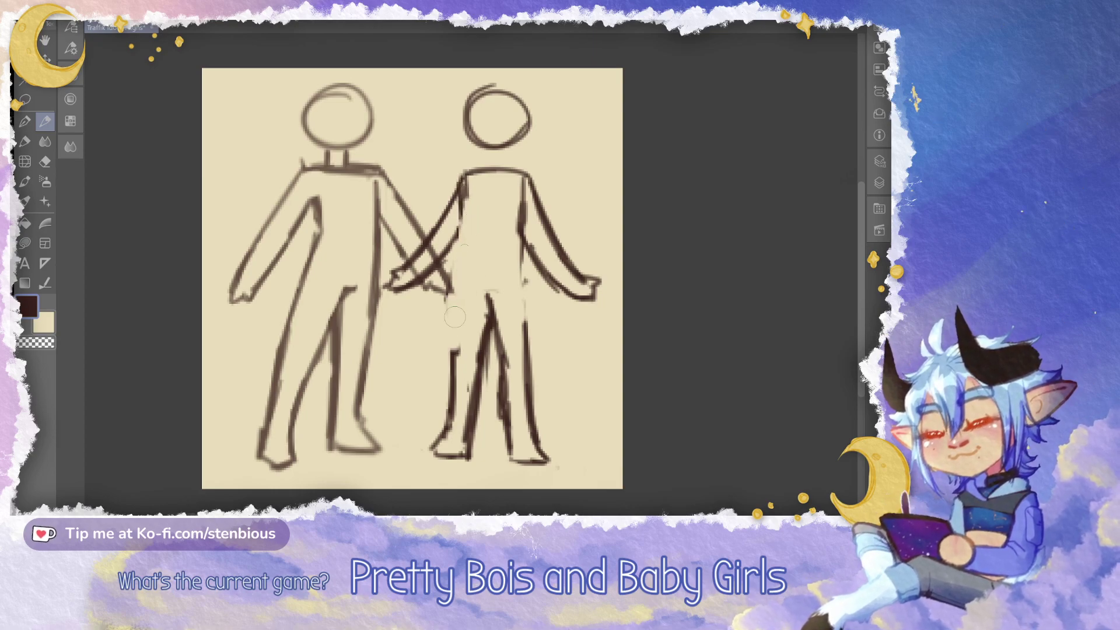
Redraw the second figure's left torso side as one clean line running from the armpit into the outer leg
drag(461, 216, 454, 341)
drag(458, 241, 453, 385)
drag(455, 268, 451, 353)
drag(466, 230, 451, 338)
drag(451, 291, 455, 298)
drag(463, 178, 458, 300)
drag(464, 200, 450, 336)
drag(457, 294, 461, 390)
Redraw the second figure's right torso side with a curved waist and outer leg, and rework the feet
drag(526, 178, 511, 252)
mouse_move(521, 190)
mouse_down()
mouse_move(508, 260)
mouse_move(527, 282)
mouse_move(527, 337)
mouse_up()
mouse_move(519, 292)
mouse_down()
mouse_move(529, 361)
mouse_move(522, 302)
mouse_move(492, 320)
mouse_move(531, 464)
mouse_move(546, 466)
mouse_move(534, 452)
mouse_up()
drag(493, 309, 508, 417)
drag(543, 451, 549, 464)
drag(466, 456, 433, 448)
drag(437, 444, 467, 450)
Erase the second figure's left leg line and redraw it farther inward, tapering to the foot
mouse_move(445, 412)
mouse_down()
mouse_move(457, 450)
mouse_move(490, 306)
mouse_move(490, 385)
mouse_up()
drag(458, 295, 452, 408)
mouse_move(459, 298)
mouse_down()
mouse_move(449, 417)
mouse_move(470, 372)
mouse_move(468, 420)
mouse_up()
key(ctrl+z)
key(ctrl+z)
drag(461, 329, 466, 444)
key(ctrl+z)
key(ctrl+z)
mouse_move(465, 425)
mouse_down()
mouse_move(447, 445)
mouse_move(486, 442)
mouse_move(493, 334)
mouse_up()
key(ctrl+z)
Redraw the second figure's inner leg lines so the right leg crosses in front of the left below the crotch
drag(496, 296, 495, 376)
drag(498, 300, 487, 447)
drag(497, 337, 488, 436)
mouse_move(480, 302)
mouse_down()
mouse_move(521, 461)
mouse_move(543, 460)
mouse_up()
drag(525, 315, 543, 459)
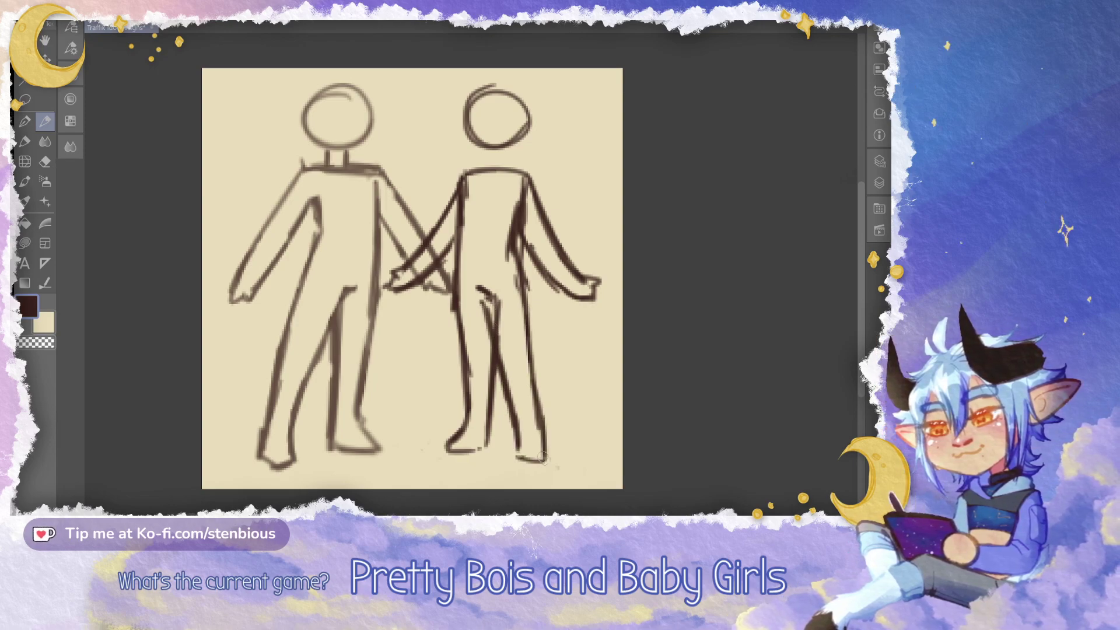
mouse_move(513, 264)
mouse_down()
mouse_move(520, 291)
mouse_move(507, 362)
mouse_move(493, 294)
mouse_move(499, 310)
mouse_move(487, 286)
mouse_move(477, 290)
mouse_move(497, 335)
mouse_up()
drag(478, 290, 504, 375)
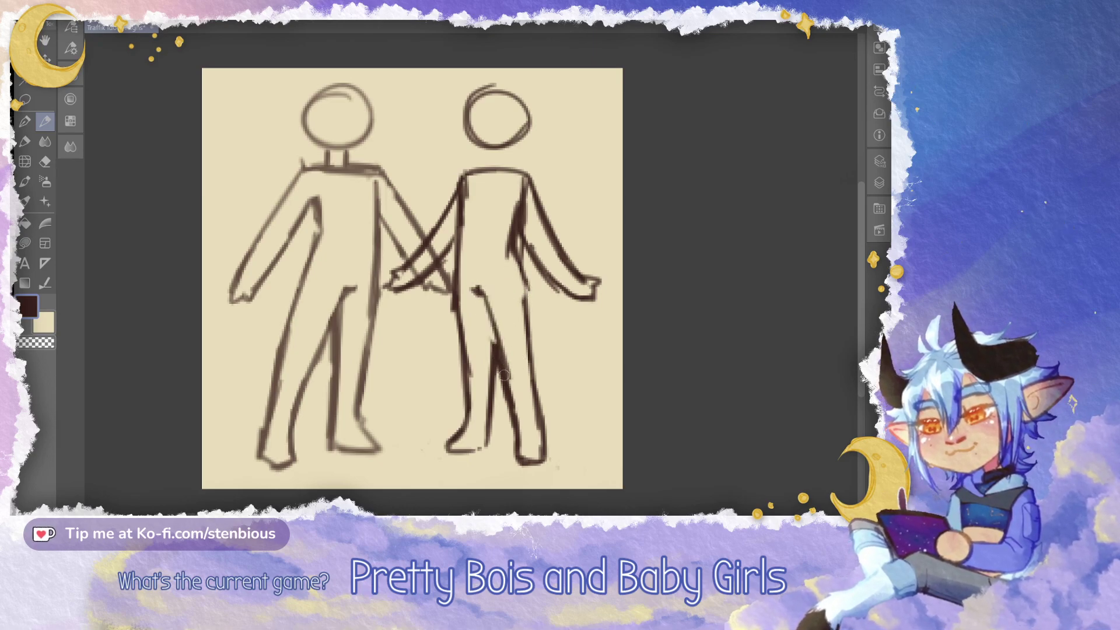
Clean up the second figure's right armpit, waist and hip lines, and add a short neck under the head
drag(522, 308, 522, 278)
mouse_move(513, 249)
mouse_down()
mouse_move(525, 307)
mouse_move(507, 236)
mouse_move(520, 206)
mouse_move(522, 225)
mouse_move(512, 196)
mouse_move(522, 220)
mouse_up()
drag(519, 217, 522, 258)
mouse_move(523, 185)
mouse_down()
mouse_move(506, 206)
mouse_move(518, 207)
mouse_up()
mouse_move(518, 216)
mouse_down()
mouse_move(539, 263)
mouse_move(523, 262)
mouse_move(520, 278)
mouse_move(507, 252)
mouse_move(532, 322)
mouse_up()
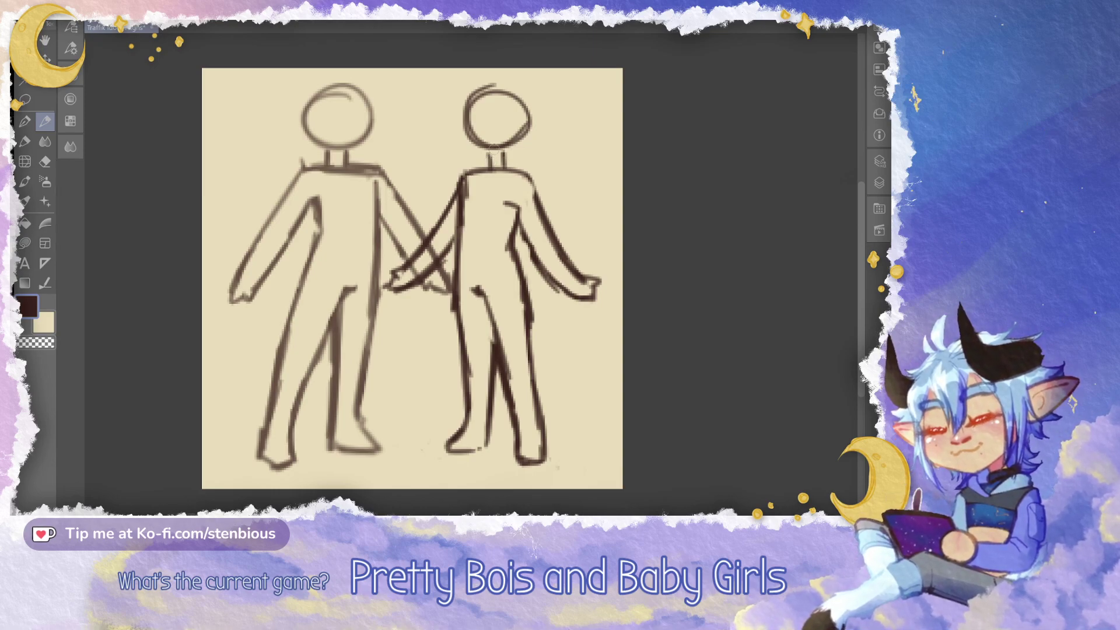
Lasso the second figure's head, enlarge it slightly and clear the selection
key(m)
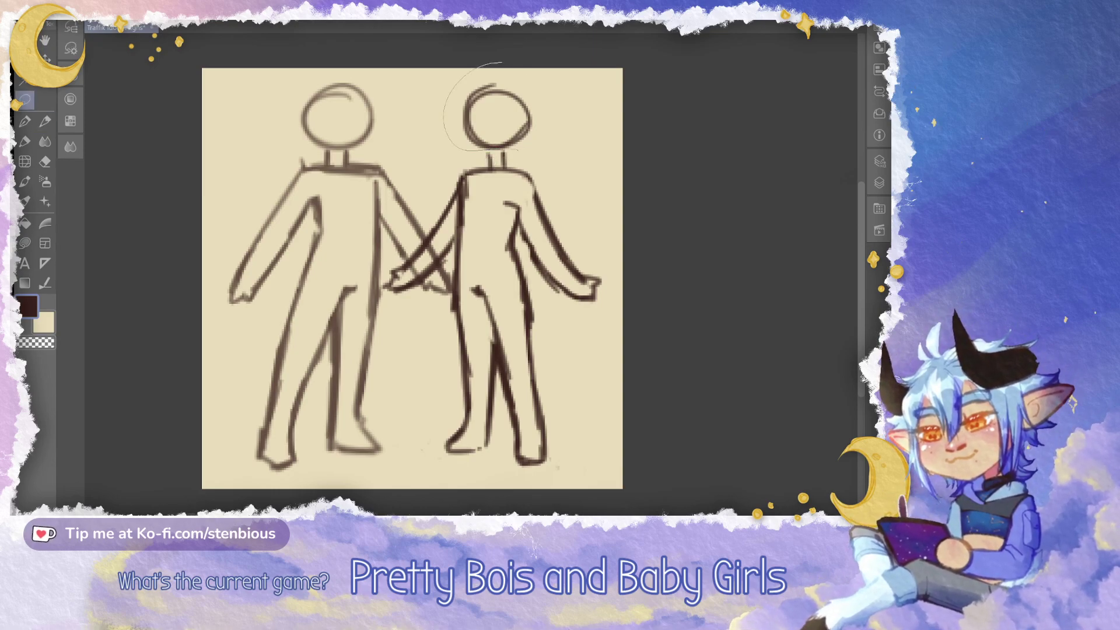
drag(501, 69, 484, 71)
click(368, 159)
mouse_move(488, 150)
mouse_down()
mouse_move(484, 67)
mouse_move(558, 146)
mouse_up()
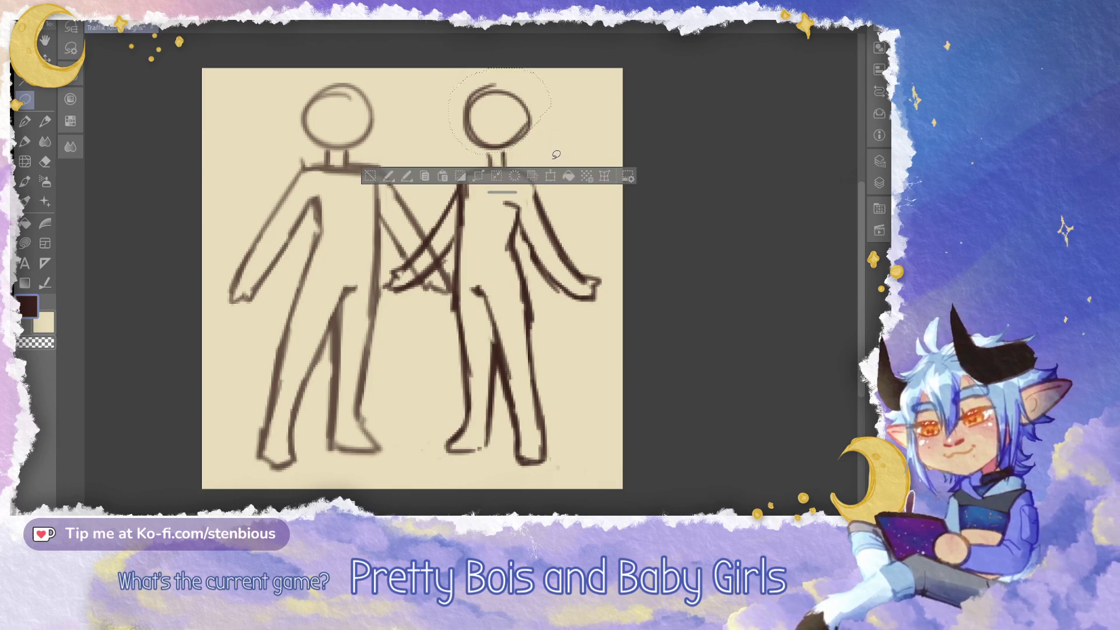
click(372, 174)
mouse_move(488, 148)
mouse_down()
mouse_move(513, 65)
mouse_move(499, 161)
mouse_up()
key(ctrl+t)
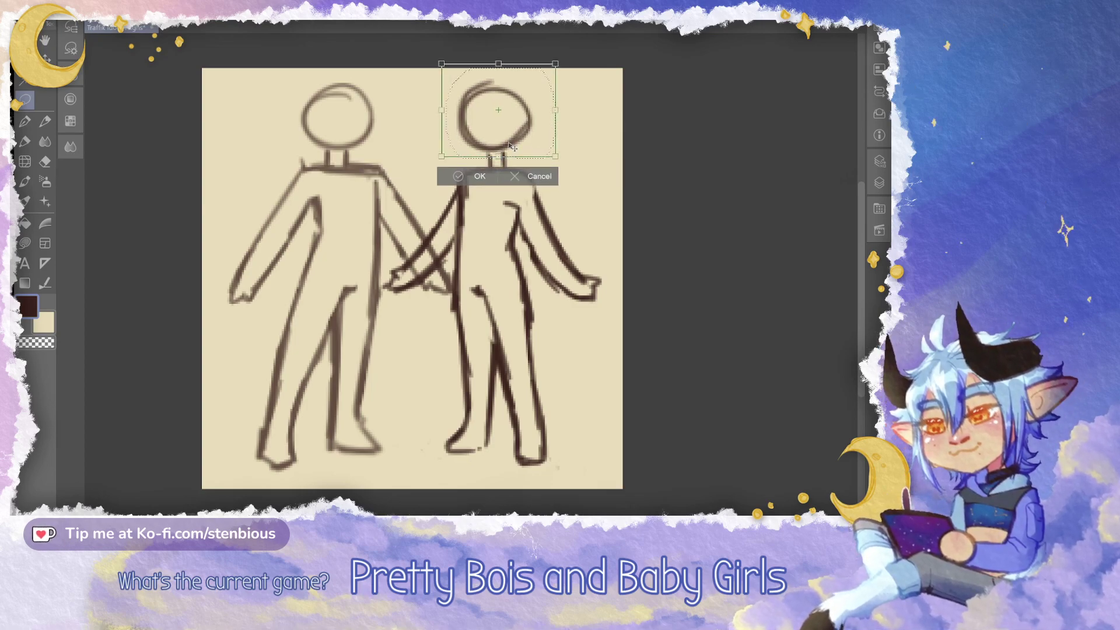
key(Return)
key(ctrl+d)
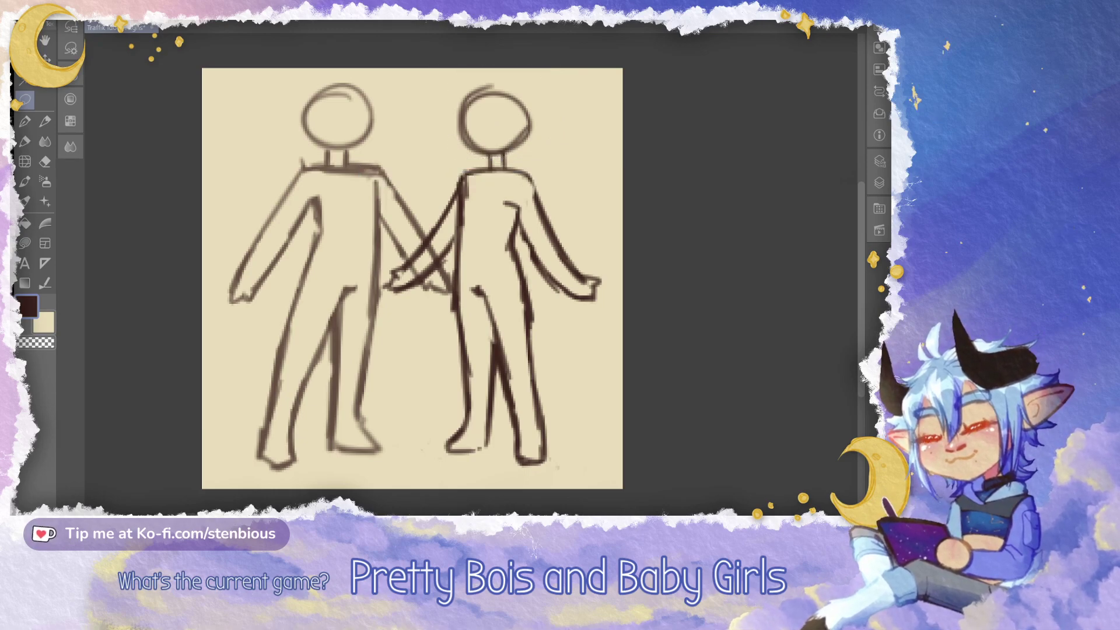
Clean up and redraw the inner line of the second figure's right leg where the legs overlap
key(p)
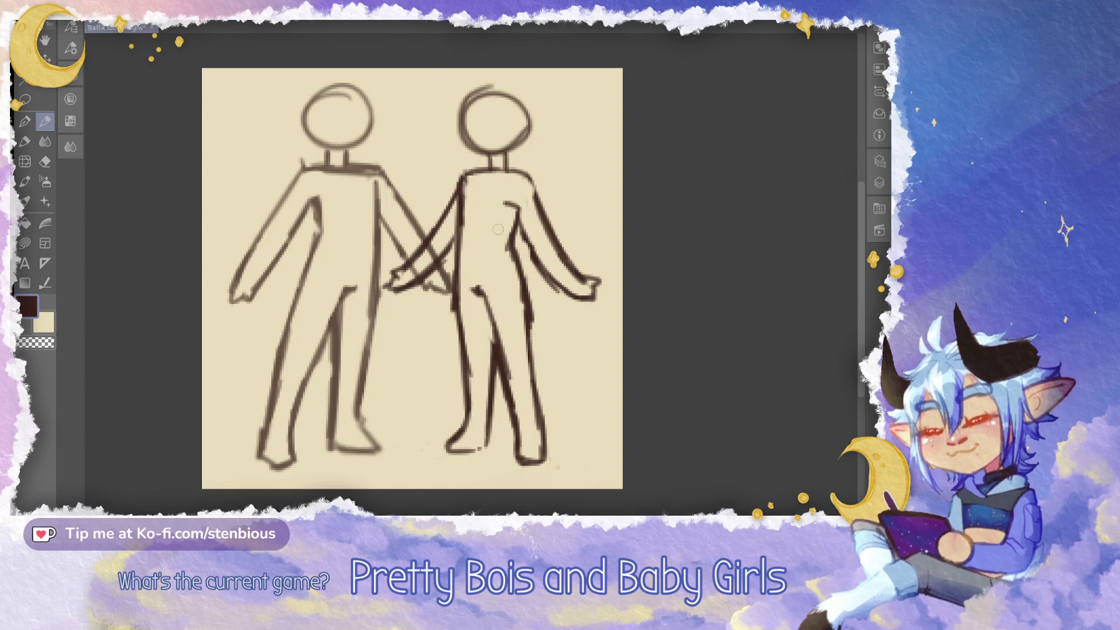
mouse_move(507, 345)
mouse_down()
mouse_move(516, 395)
mouse_move(506, 350)
mouse_up()
drag(484, 303, 509, 431)
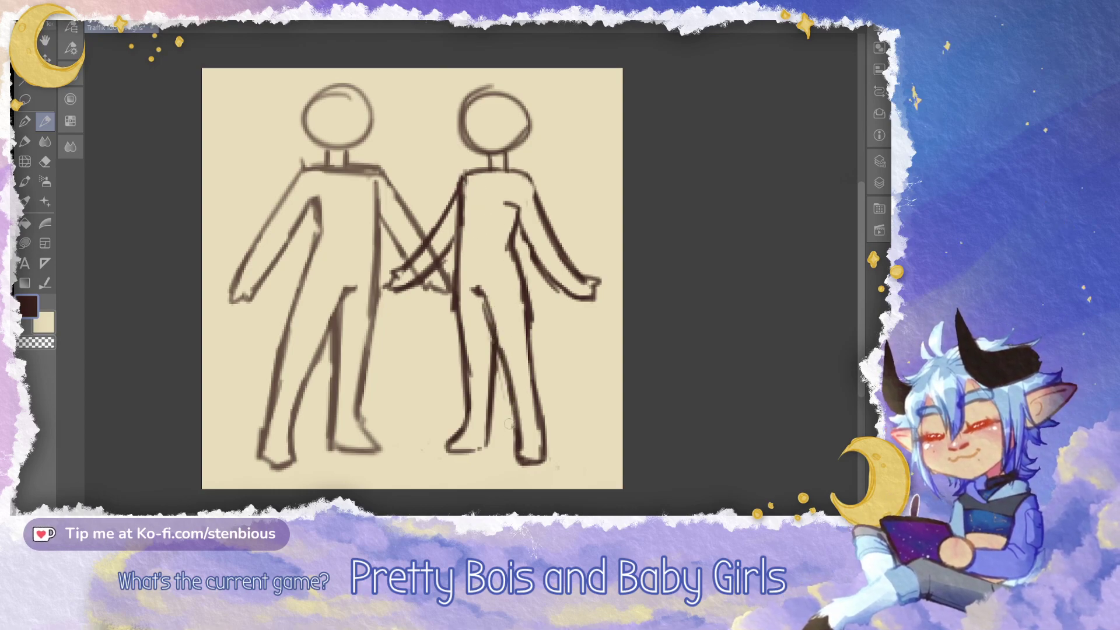
Change the canvas size by extending its left edge to make the canvas wider
click(93, 14)
click(115, 58)
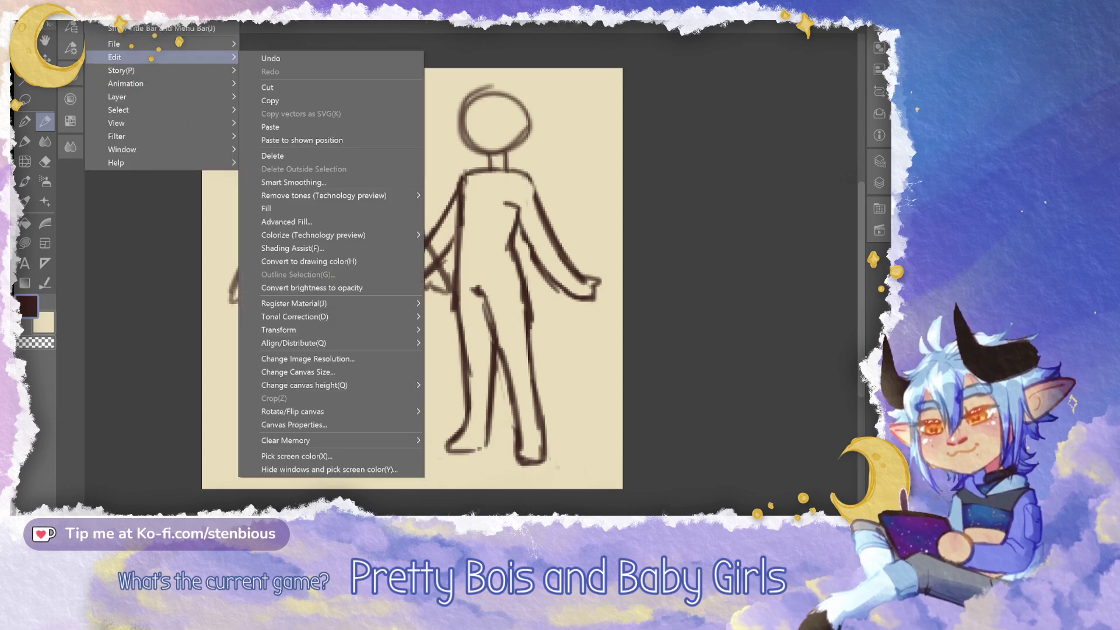
click(298, 372)
drag(202, 278, 141, 283)
key(Return)
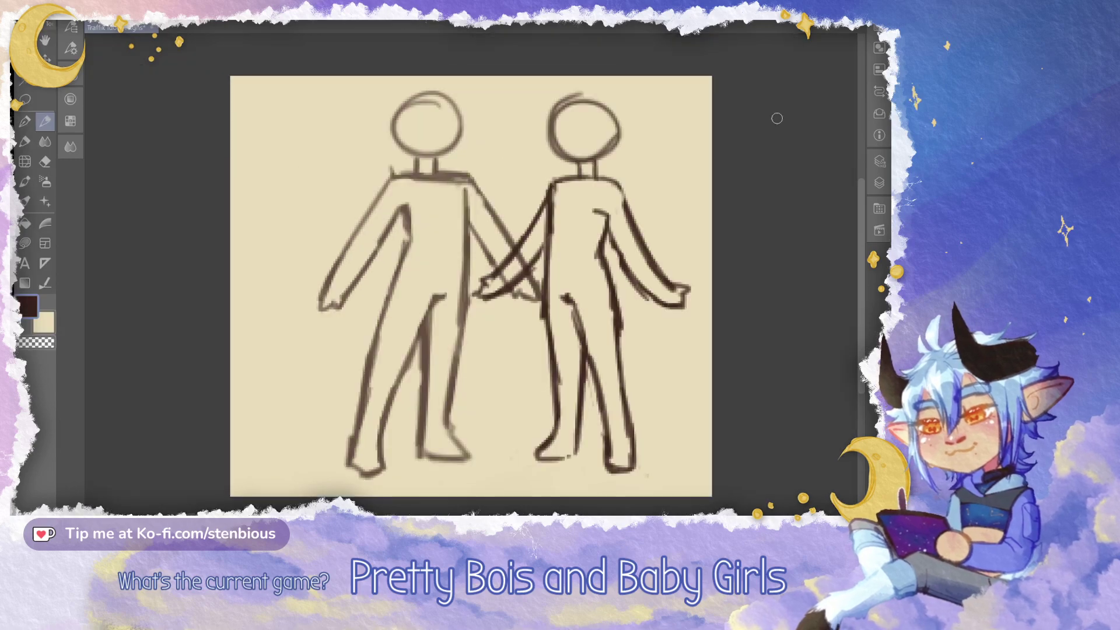
Move the first figure left and nudge the second figure right so that their hands just meet
key(o)
drag(443, 263, 385, 265)
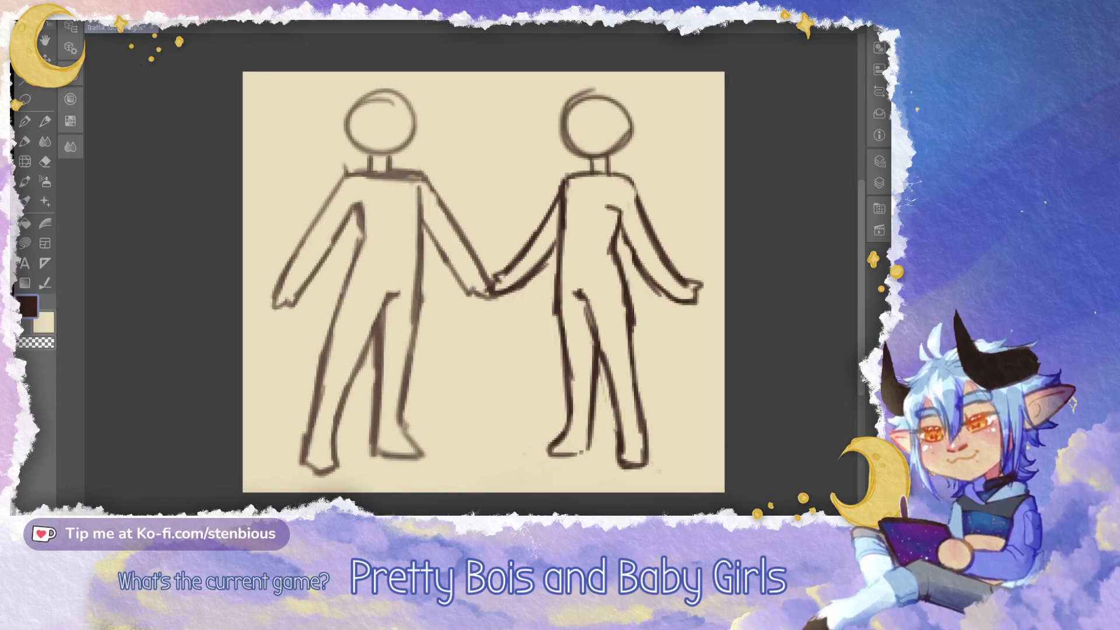
drag(595, 262, 607, 262)
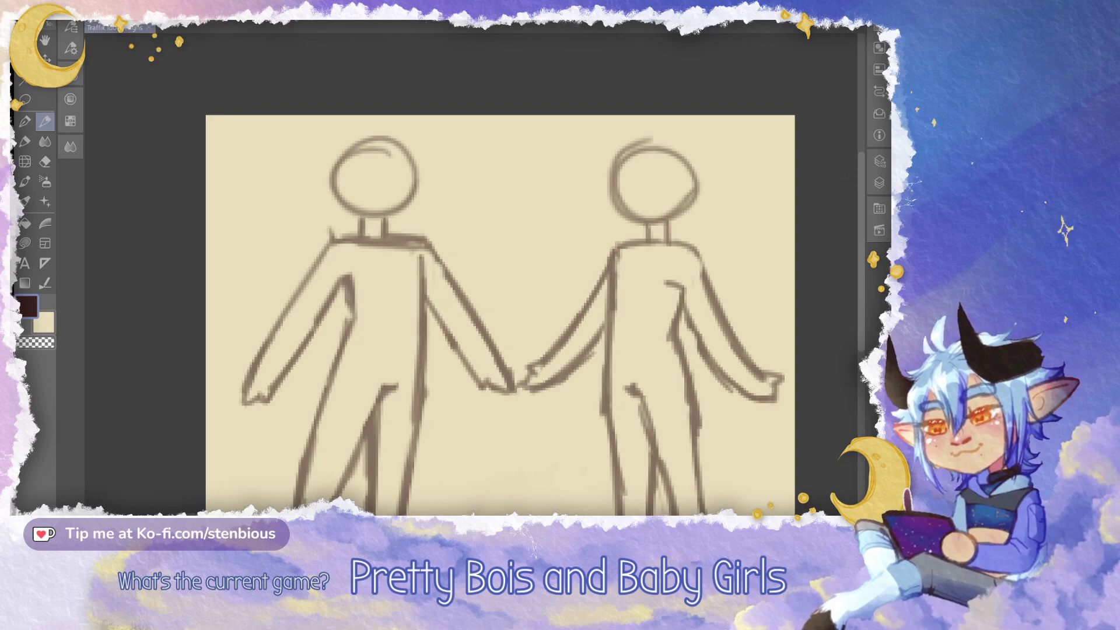
Sketch spiky hair with long pointed bangs on the left half of the first figure's head
drag(525, 315, 375, 314)
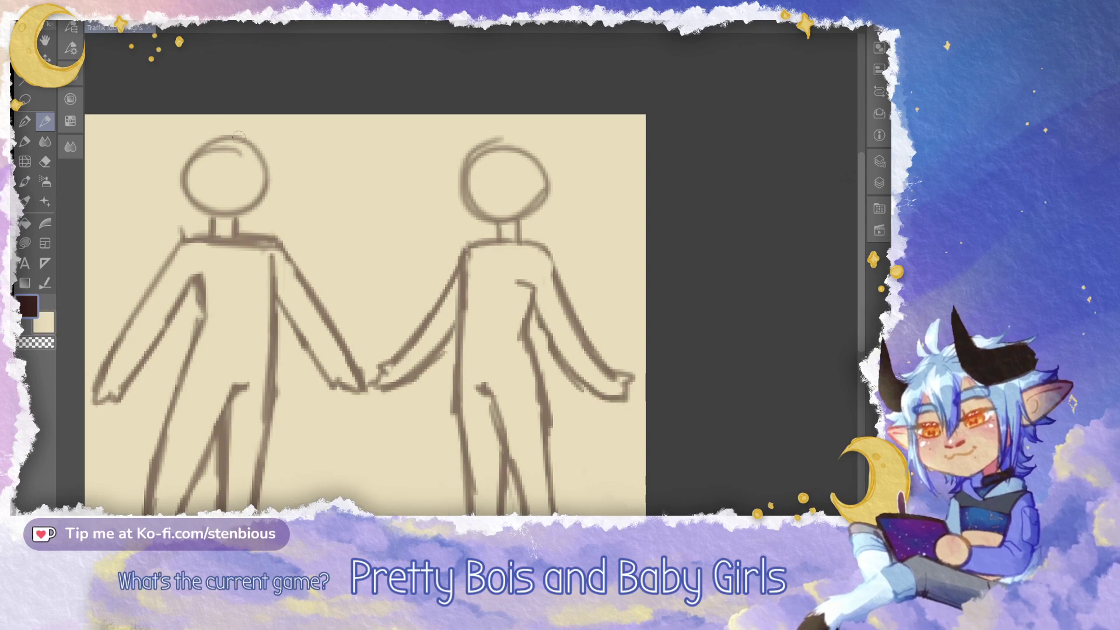
drag(240, 143, 230, 202)
mouse_move(222, 159)
mouse_down()
mouse_move(203, 222)
mouse_move(187, 216)
mouse_up()
drag(202, 154, 189, 215)
key(ctrl+z)
key(ctrl+z)
mouse_move(194, 151)
mouse_down()
mouse_move(267, 132)
mouse_move(206, 145)
mouse_move(245, 173)
mouse_move(212, 180)
mouse_move(247, 196)
mouse_move(249, 181)
mouse_move(221, 208)
mouse_move(260, 188)
mouse_up()
drag(255, 225, 263, 121)
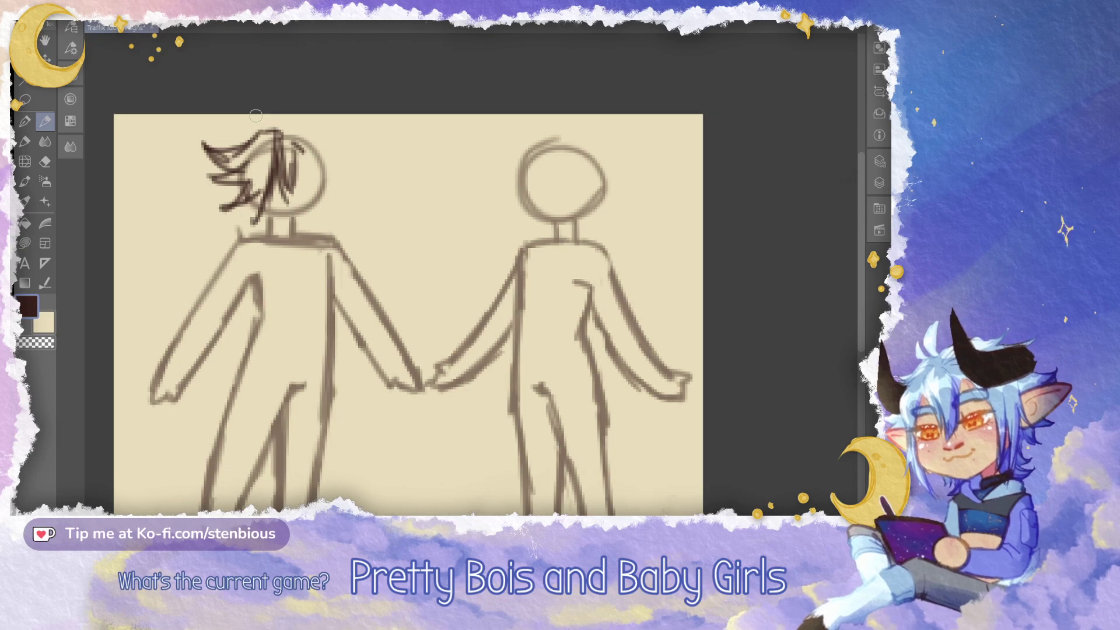
Rework the first figure's left hair spikes and bangs, and add pointed tufts on the right of the head
mouse_move(257, 224)
mouse_down()
mouse_move(264, 200)
mouse_move(235, 204)
mouse_move(247, 171)
mouse_move(217, 191)
mouse_up()
mouse_move(218, 191)
mouse_down()
mouse_move(266, 160)
mouse_move(289, 123)
mouse_move(302, 148)
mouse_move(280, 195)
mouse_up()
key(ctrl+z)
key(ctrl+z)
drag(285, 163, 257, 205)
mouse_move(281, 139)
mouse_down()
mouse_move(269, 182)
mouse_move(276, 146)
mouse_up()
mouse_move(303, 147)
mouse_down()
mouse_move(322, 139)
mouse_move(348, 176)
mouse_move(311, 164)
mouse_move(319, 145)
mouse_move(352, 153)
mouse_up()
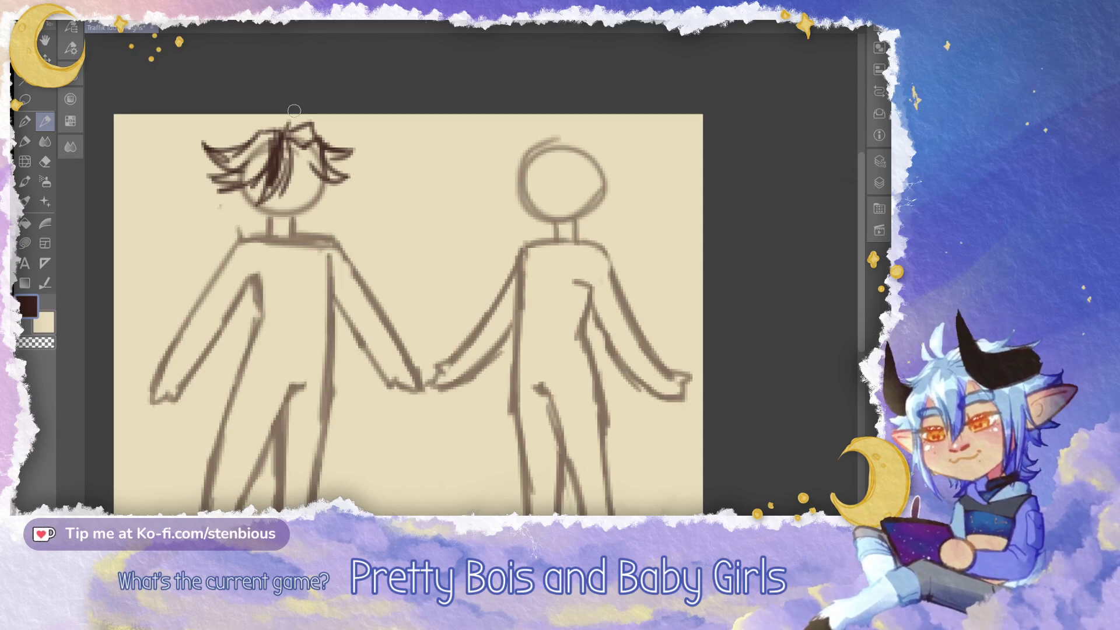
Handwrite the label "Sharp" beside the first figure's head and "Soft" beside the second figure's head
mouse_move(149, 149)
mouse_down()
mouse_move(123, 174)
mouse_move(170, 164)
mouse_move(198, 124)
mouse_up()
mouse_move(649, 138)
mouse_down()
mouse_move(634, 157)
mouse_move(660, 153)
mouse_move(682, 129)
mouse_up()
drag(677, 144, 703, 122)
Add a side spike to the first figure's hair and pointed strands hanging on both sides of the neck
mouse_move(248, 170)
mouse_down()
mouse_move(252, 188)
mouse_move(233, 179)
mouse_up()
key(ctrl+z)
mouse_move(246, 176)
mouse_down()
mouse_move(271, 192)
mouse_move(249, 204)
mouse_move(313, 201)
mouse_move(299, 215)
mouse_move(253, 204)
mouse_move(280, 242)
mouse_up()
drag(269, 200, 298, 246)
key(ctrl+z)
key(ctrl+z)
drag(268, 210, 282, 240)
mouse_move(268, 200)
mouse_down()
mouse_move(302, 211)
mouse_move(274, 207)
mouse_move(282, 241)
mouse_up()
drag(269, 205, 281, 240)
drag(315, 204, 309, 238)
key(ctrl+z)
key(ctrl+z)
mouse_move(302, 204)
mouse_down()
mouse_move(310, 236)
mouse_move(316, 223)
mouse_move(310, 236)
mouse_up()
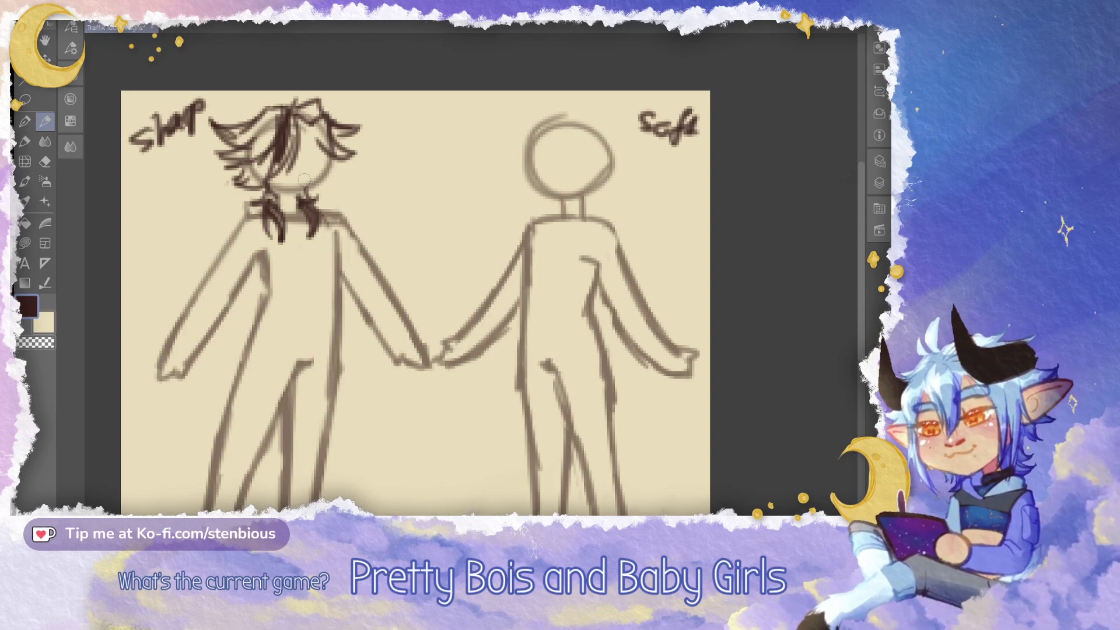
Underline the "Sharp" and "Soft" labels with slanted strokes
scroll(304, 179, down, 2)
scroll(470, 159, up, 2)
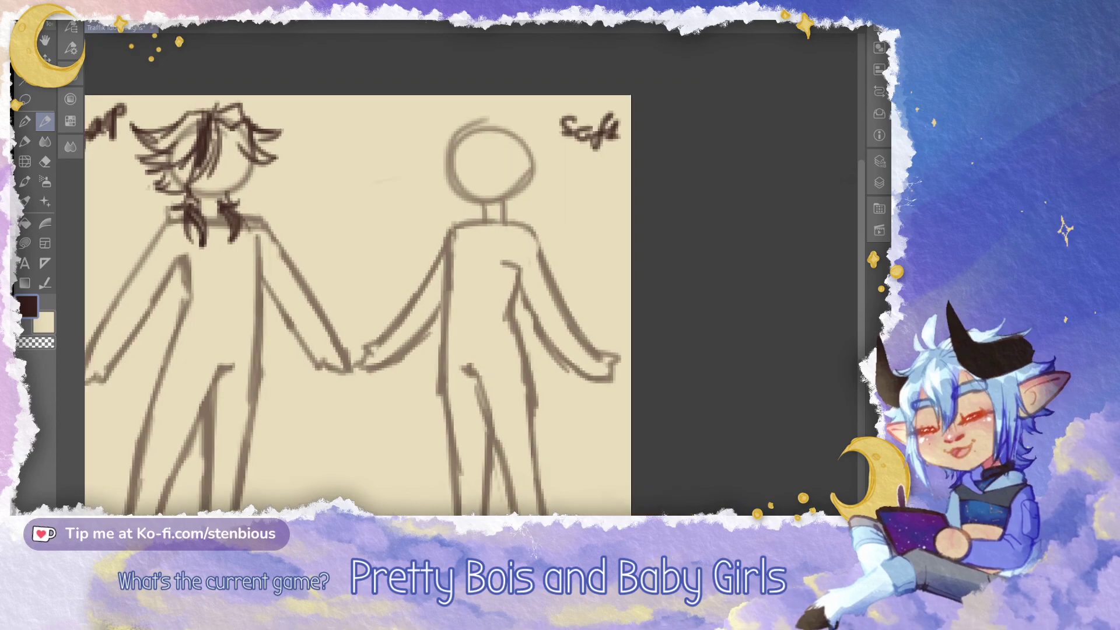
scroll(472, 145, down, 3)
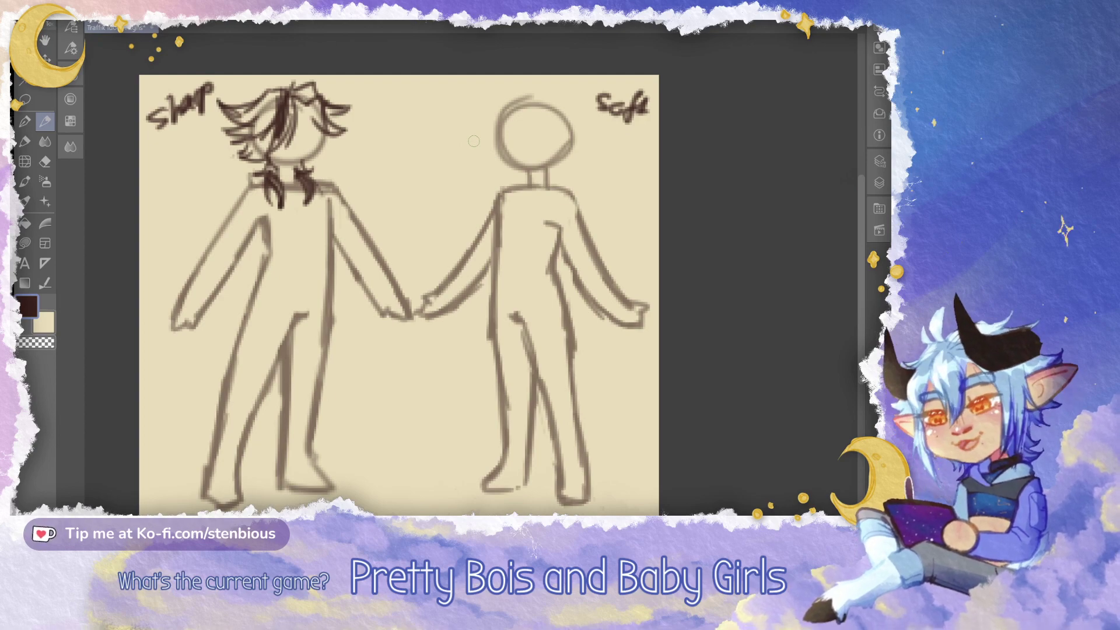
drag(408, 262, 393, 261)
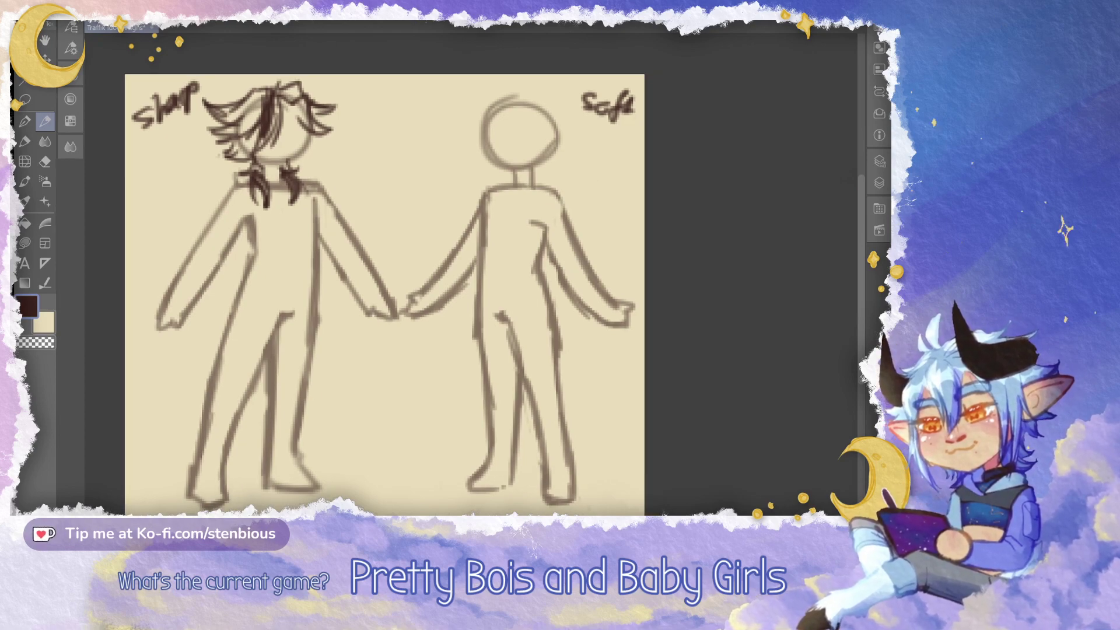
drag(144, 142, 197, 108)
mouse_move(584, 118)
mouse_down()
mouse_move(644, 154)
mouse_move(631, 154)
mouse_up()
Sketch soft wavy hair on the second figure's head and add a simple eye and smile to both faces
mouse_move(493, 103)
mouse_down()
mouse_move(473, 106)
mouse_move(474, 129)
mouse_move(434, 115)
mouse_move(470, 90)
mouse_move(501, 106)
mouse_move(481, 81)
mouse_move(418, 123)
mouse_move(427, 142)
mouse_move(458, 152)
mouse_up()
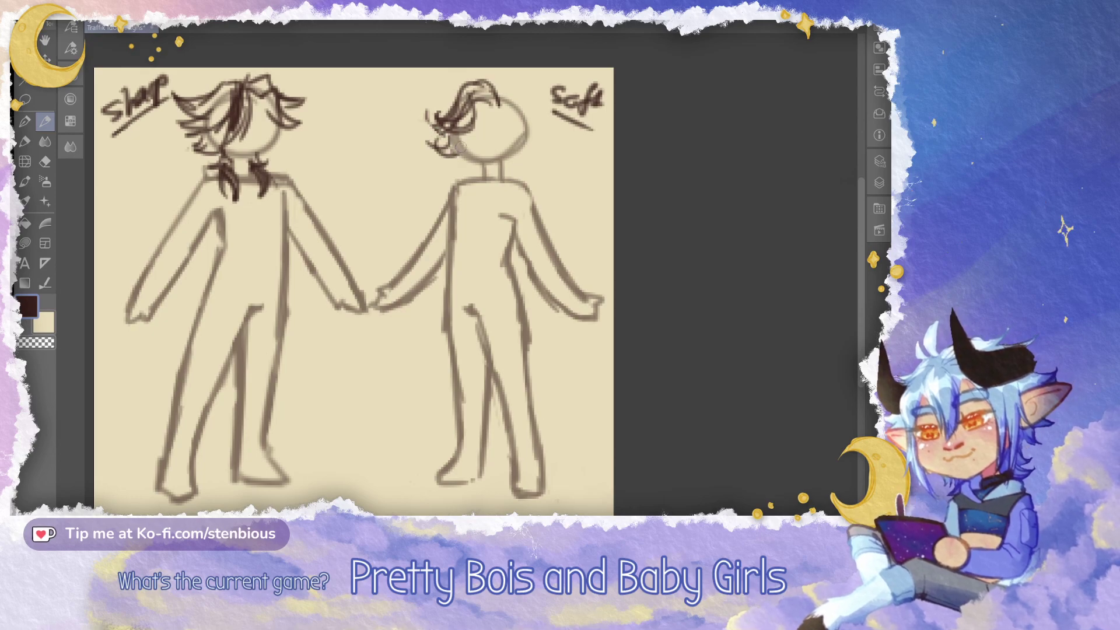
mouse_move(496, 93)
mouse_down()
mouse_move(524, 111)
mouse_move(530, 121)
mouse_move(512, 124)
mouse_move(530, 129)
mouse_move(514, 124)
mouse_move(535, 149)
mouse_move(534, 137)
mouse_up()
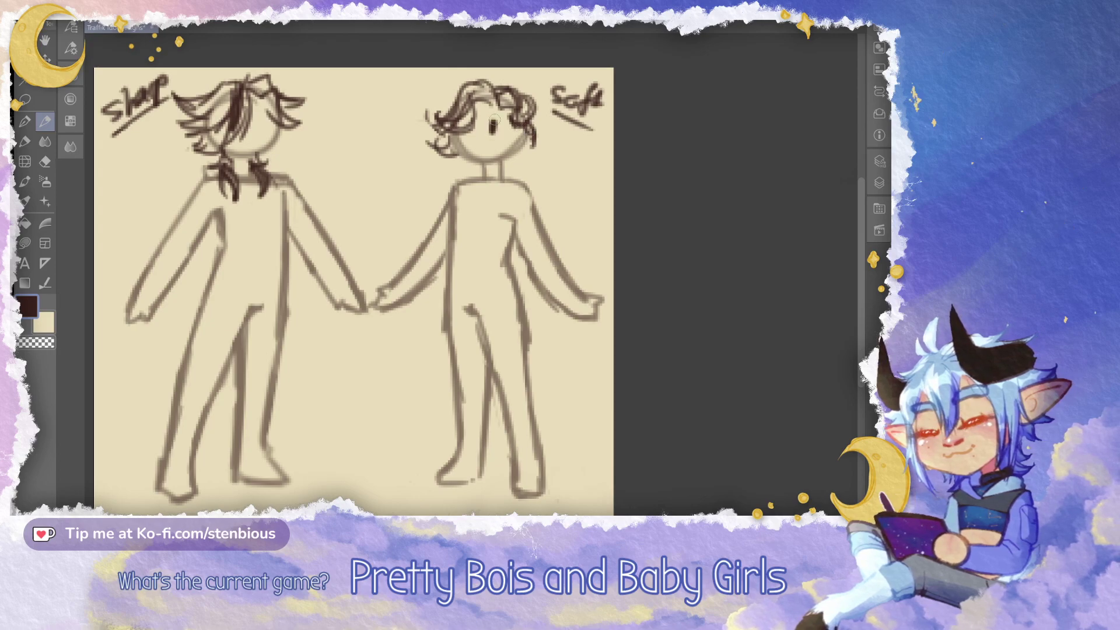
mouse_move(253, 122)
mouse_down()
mouse_move(267, 121)
mouse_move(261, 130)
mouse_up()
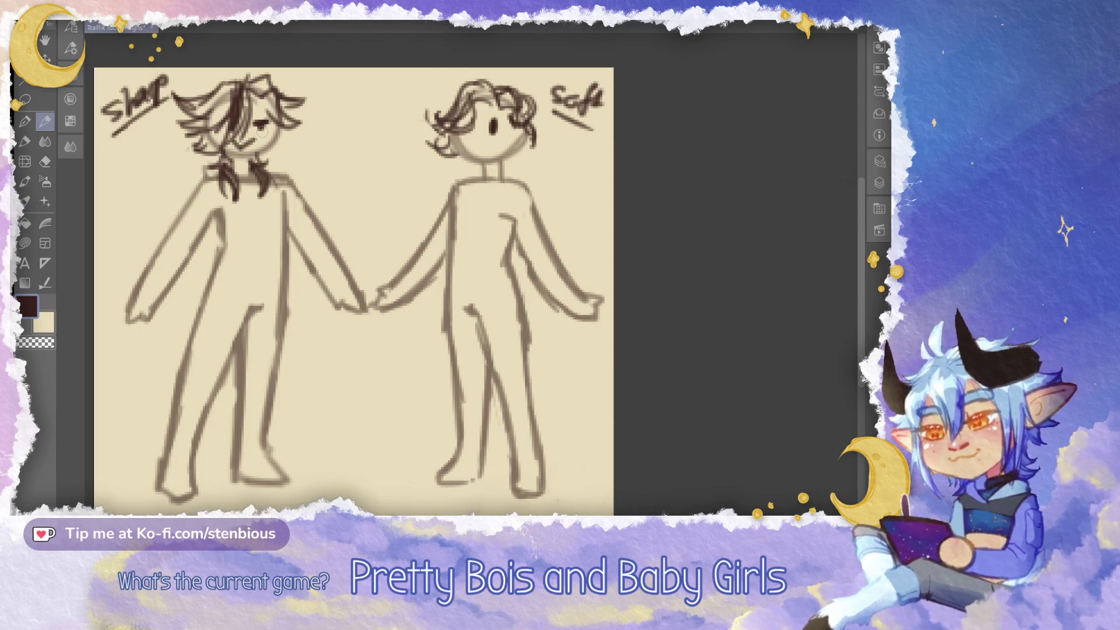
drag(474, 146, 540, 139)
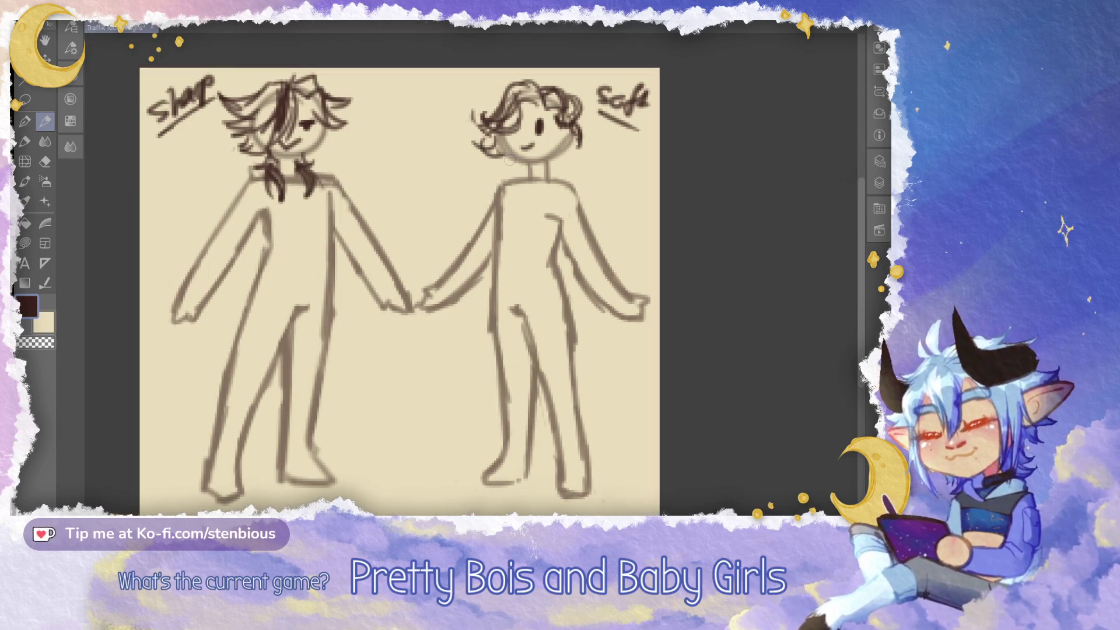
Rework the curls on the left of the second figure's hair and add curls down the right side to the neck
mouse_move(496, 136)
mouse_down()
mouse_move(486, 153)
mouse_move(501, 167)
mouse_move(516, 155)
mouse_move(483, 150)
mouse_up()
key(ctrl+z)
key(ctrl+z)
key(ctrl+z)
mouse_move(482, 151)
mouse_down()
mouse_move(527, 167)
mouse_move(487, 158)
mouse_move(496, 157)
mouse_up()
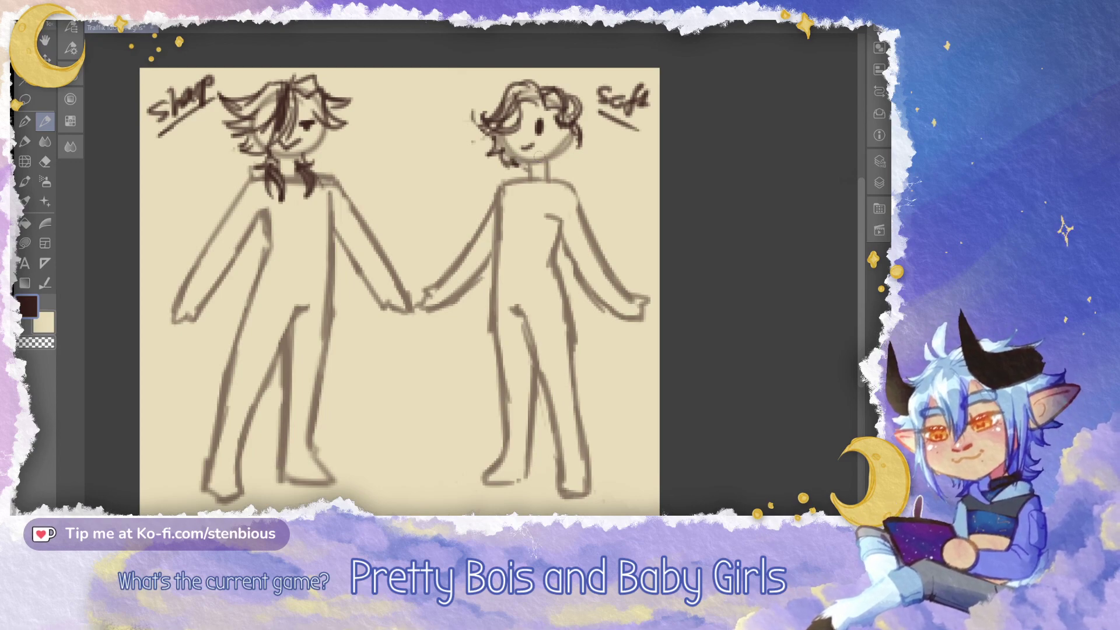
mouse_move(557, 136)
mouse_down()
mouse_move(552, 158)
mouse_move(574, 137)
mouse_move(570, 161)
mouse_move(549, 168)
mouse_move(560, 166)
mouse_move(559, 190)
mouse_move(564, 176)
mouse_move(550, 186)
mouse_move(550, 174)
mouse_move(572, 192)
mouse_up()
key(ctrl+z)
key(ctrl+z)
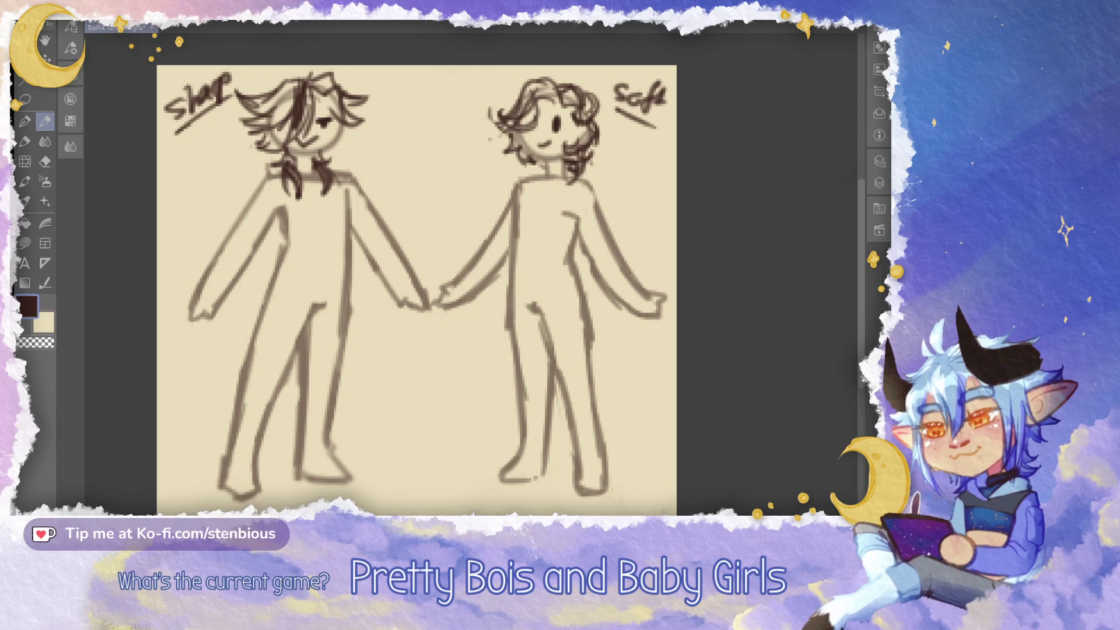
Add a new layer above the hair sketch and lower the opacity of Layer 3 to 74%
click(879, 174)
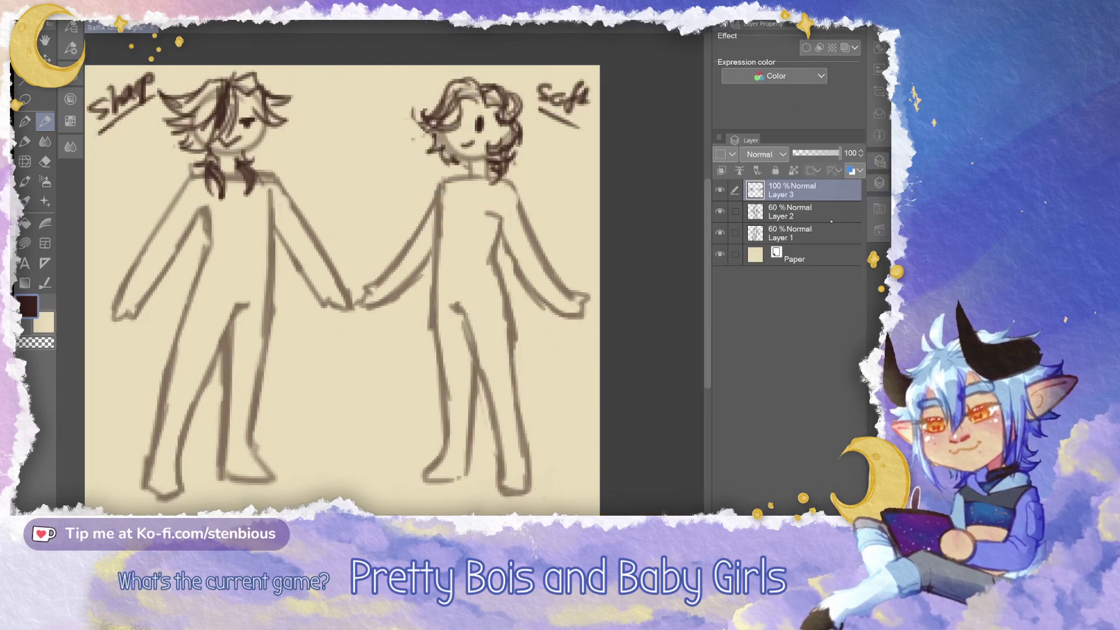
key(ctrl+shift+n)
click(807, 212)
drag(838, 153, 828, 152)
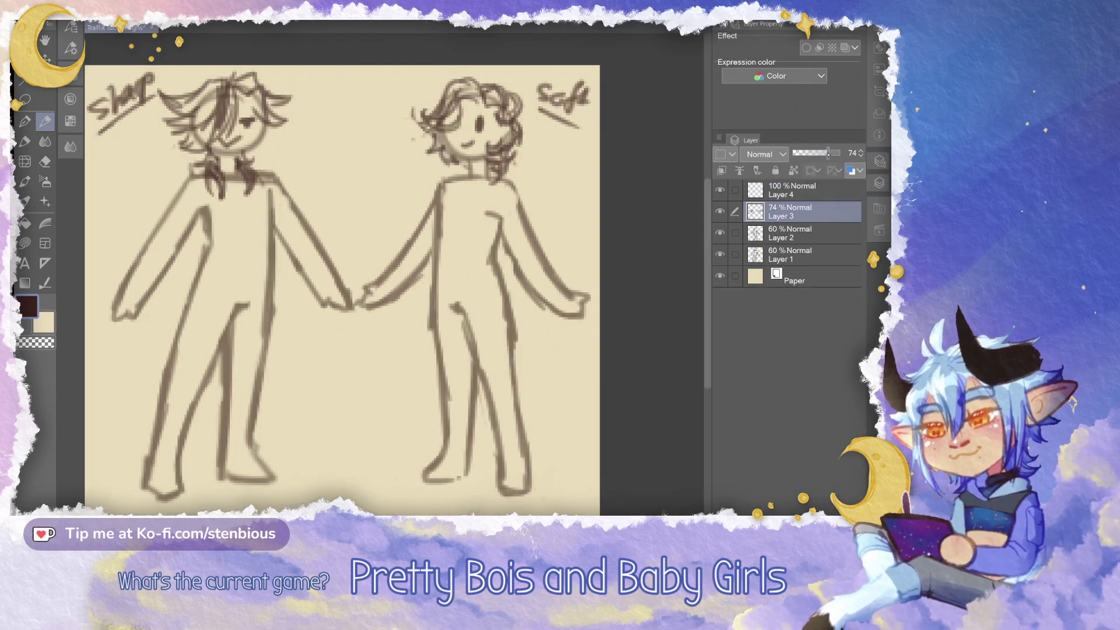
click(874, 182)
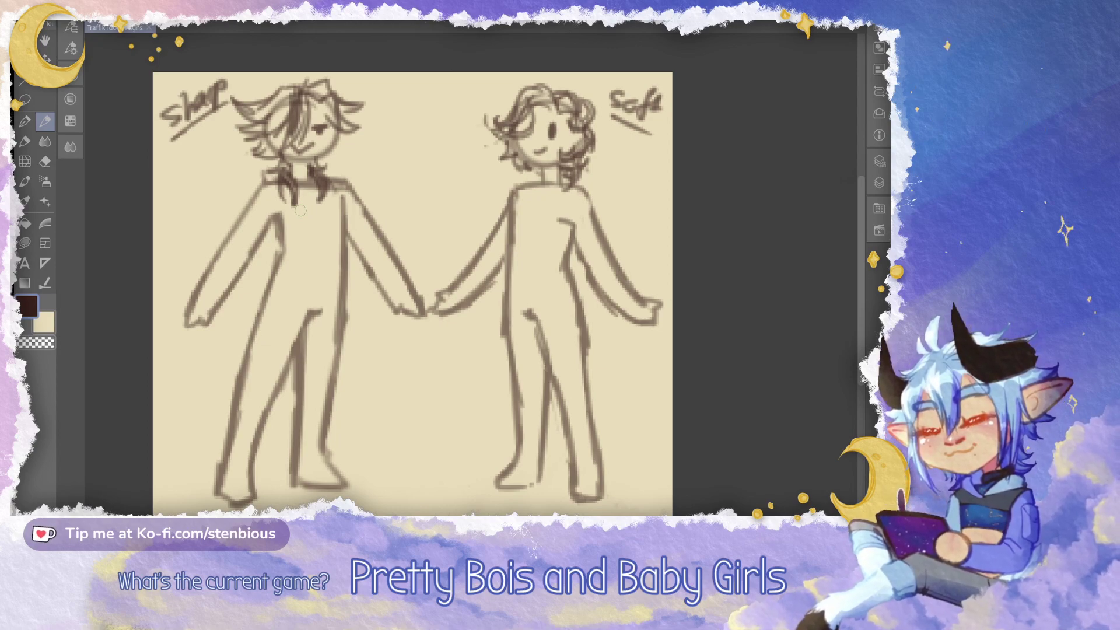
Try to sketch a choker with a chain hanging below the "Sharp" figure's neck
drag(296, 173, 289, 177)
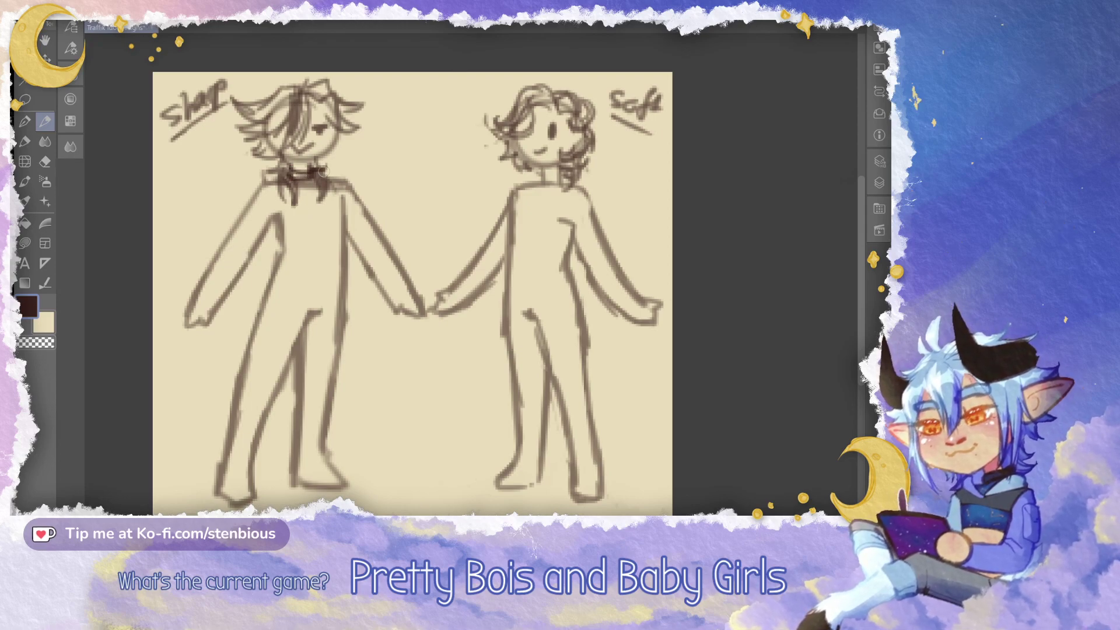
mouse_move(313, 170)
mouse_down()
mouse_move(286, 187)
mouse_move(312, 214)
mouse_move(329, 201)
mouse_move(326, 179)
mouse_move(294, 189)
mouse_move(323, 218)
mouse_move(321, 177)
mouse_up()
key(ctrl+z)
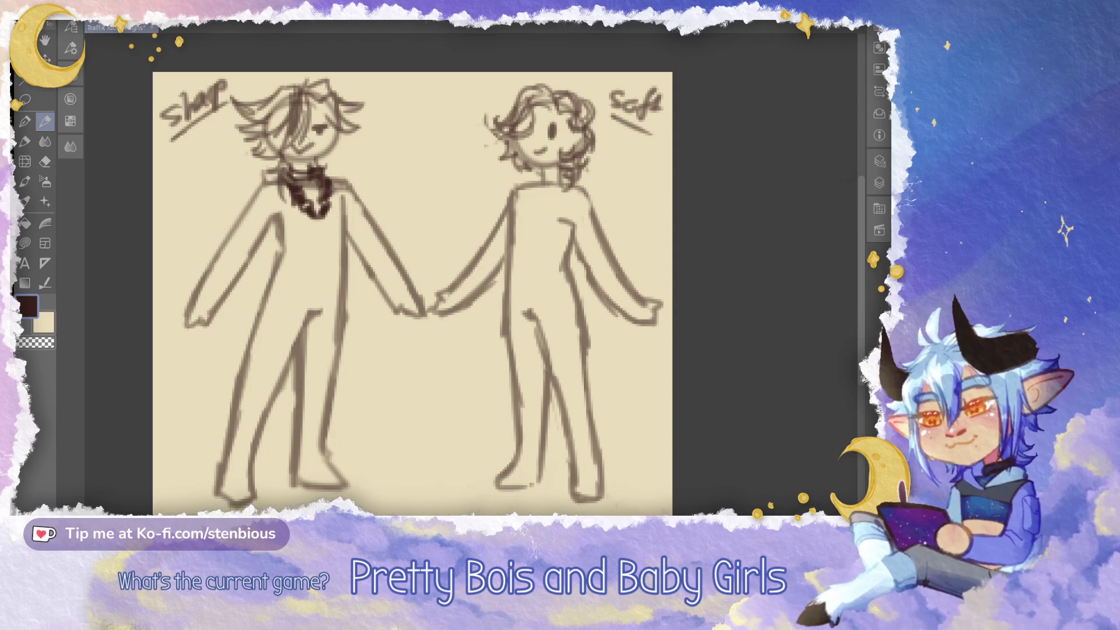
key(ctrl+z)
Increase the image resolution by changing its scale
key(alt)
click(119, 57)
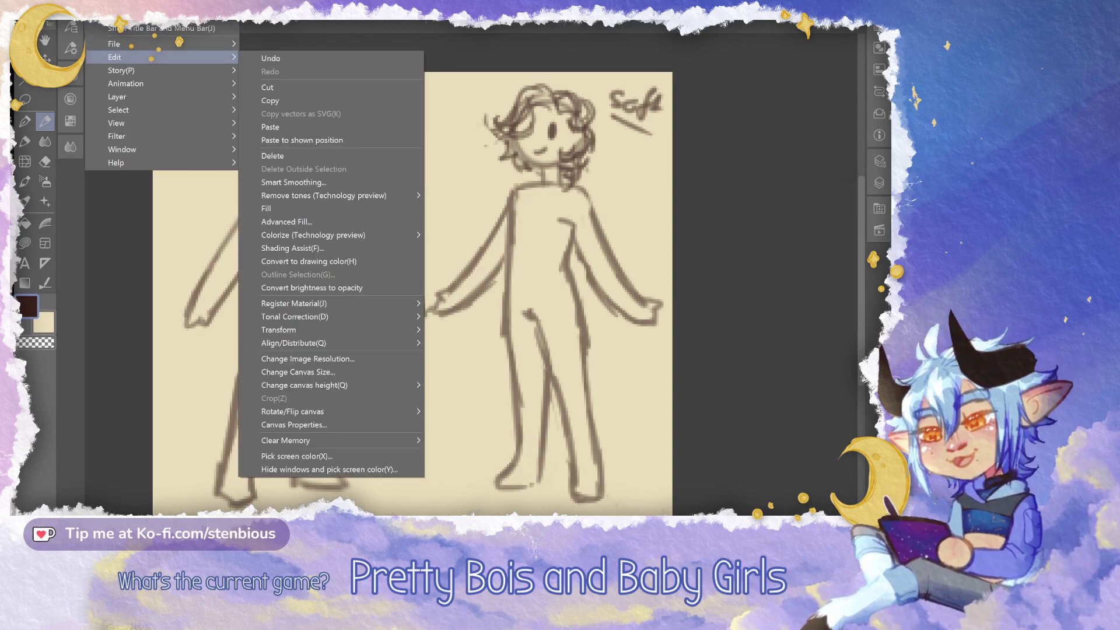
click(308, 358)
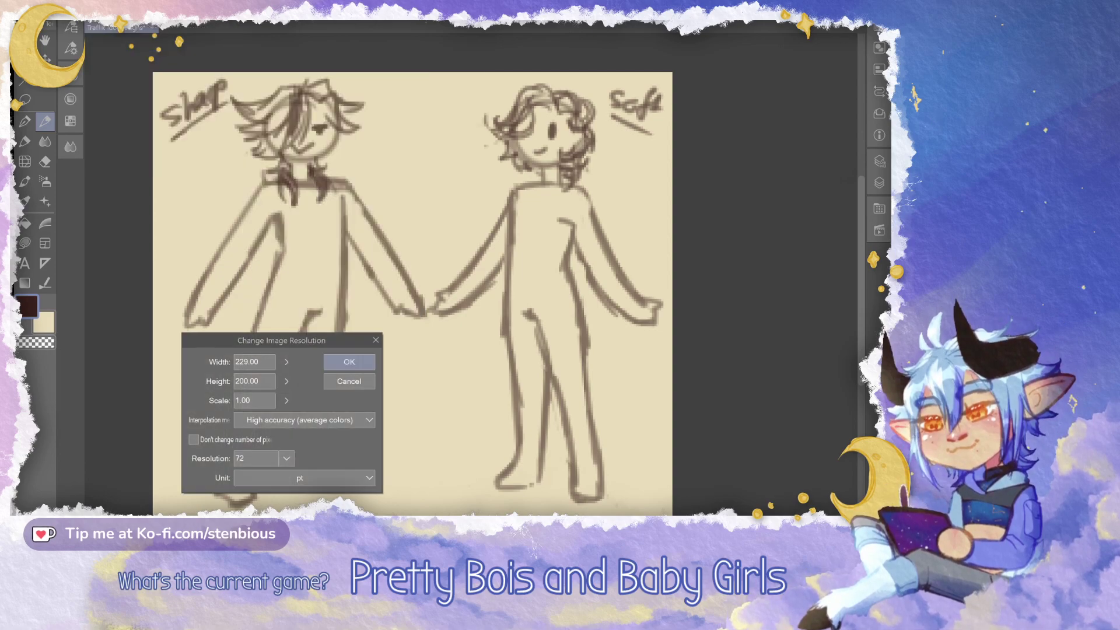
click(286, 400)
click(348, 440)
click(437, 462)
click(353, 361)
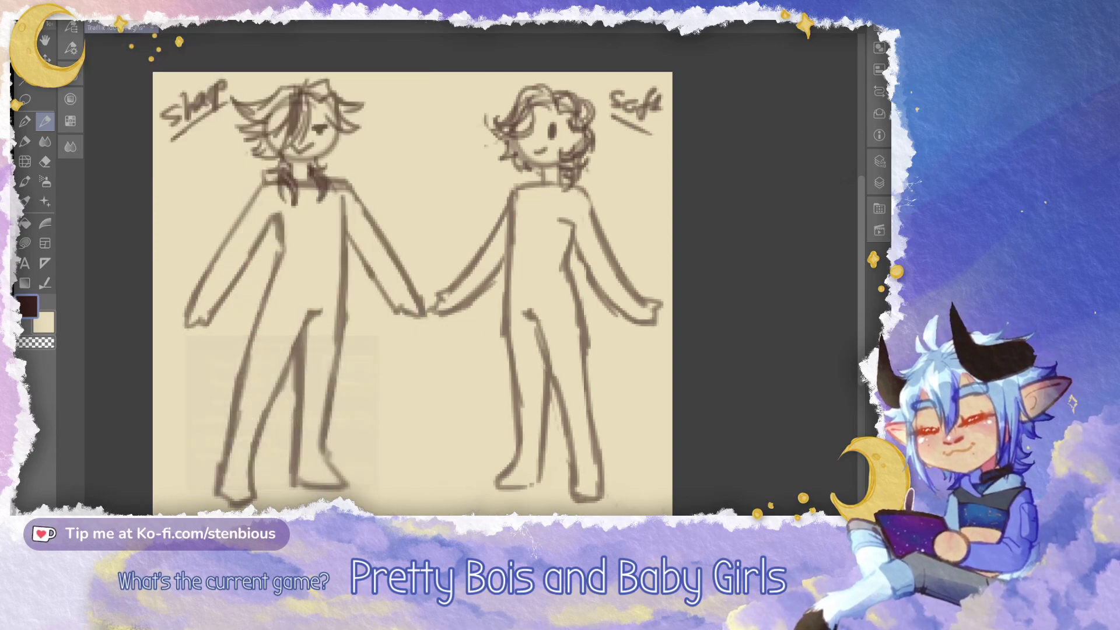
Try to sketch a chain necklace with linked segments hanging around the "Sharp" figure's neck
drag(354, 363, 431, 567)
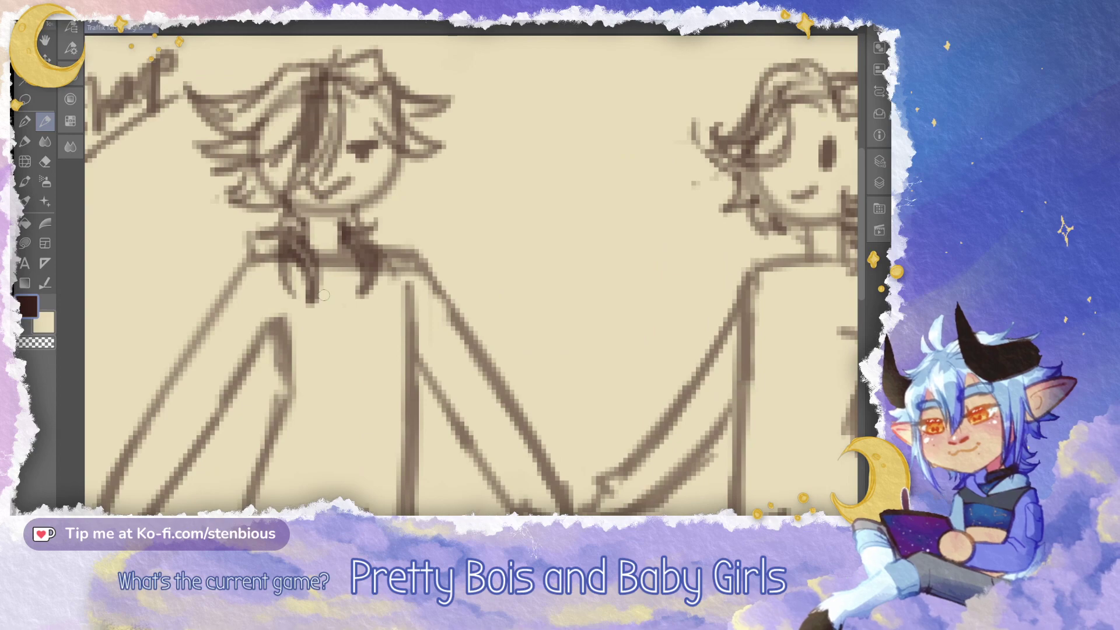
mouse_move(301, 269)
mouse_down()
mouse_move(315, 297)
mouse_move(305, 270)
mouse_move(320, 293)
mouse_move(321, 279)
mouse_move(302, 265)
mouse_move(316, 294)
mouse_move(306, 270)
mouse_up()
key(ctrl+z)
key(ctrl+z)
key(ctrl+z)
mouse_move(325, 307)
mouse_down()
mouse_move(345, 322)
mouse_move(326, 307)
mouse_up()
key(ctrl+z)
key(ctrl+z)
key(ctrl+z)
mouse_move(288, 252)
mouse_down()
mouse_move(304, 271)
mouse_move(309, 261)
mouse_move(349, 341)
mouse_move(343, 312)
mouse_move(364, 331)
mouse_move(333, 324)
mouse_move(345, 313)
mouse_move(370, 322)
mouse_move(334, 327)
mouse_move(383, 284)
mouse_move(366, 308)
mouse_up()
key(ctrl+z)
key(ctrl+z)
mouse_move(364, 254)
mouse_down()
mouse_move(350, 243)
mouse_move(360, 230)
mouse_move(362, 244)
mouse_move(351, 228)
mouse_move(351, 244)
mouse_move(350, 235)
mouse_move(368, 254)
mouse_up()
key(ctrl+z)
key(ctrl+z)
mouse_move(369, 307)
mouse_down()
mouse_move(366, 320)
mouse_move(330, 317)
mouse_move(319, 288)
mouse_up()
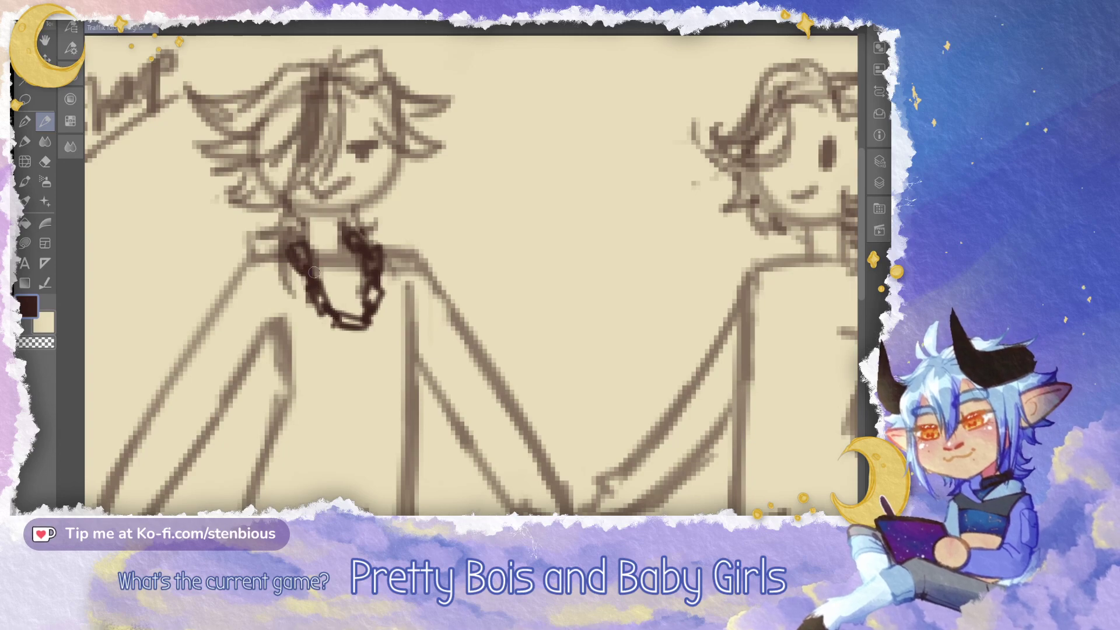
scroll(475, 285, down, 5)
scroll(475, 285, up, 2)
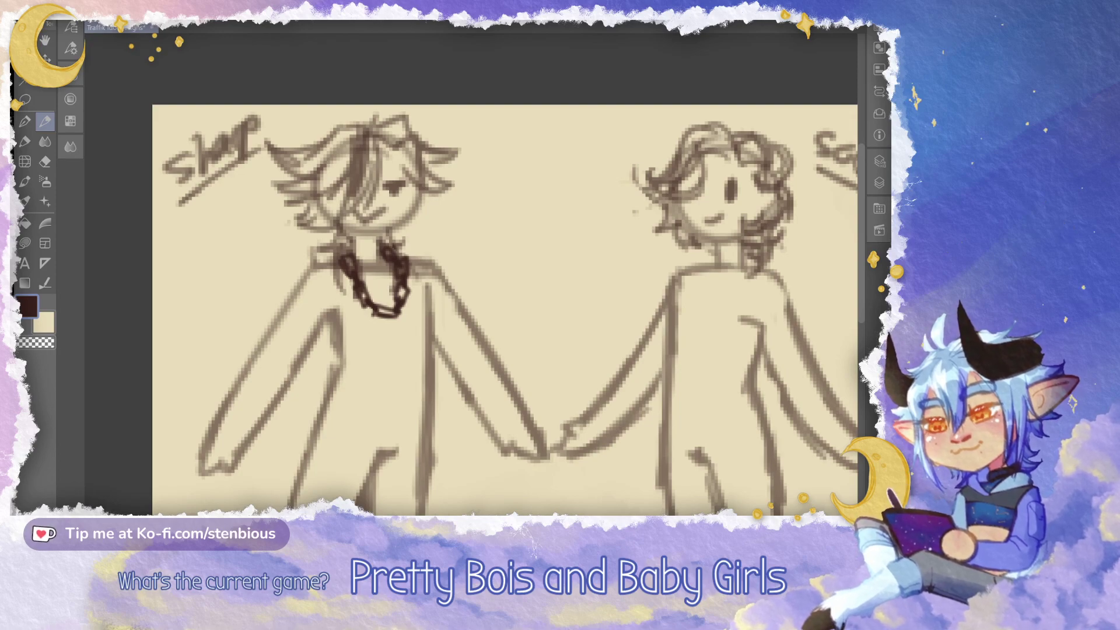
mouse_move(347, 262)
mouse_down()
mouse_move(373, 309)
mouse_move(403, 262)
mouse_move(386, 299)
mouse_up()
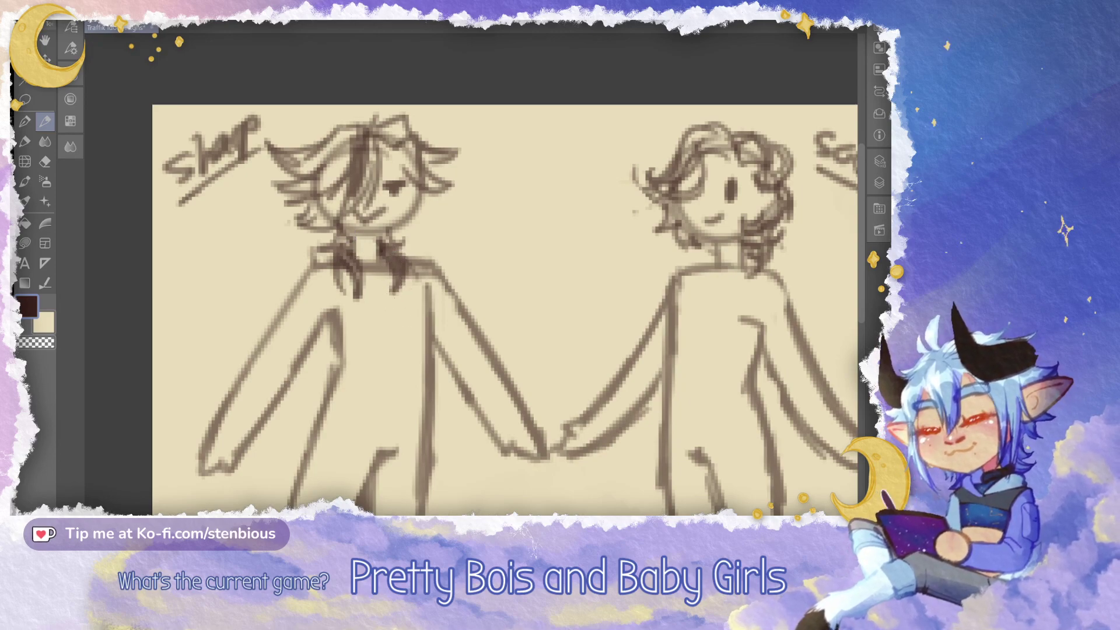
Try to sketch a pointed jacket shoulder and front edge on the "Sharp" figure's outer side
drag(466, 327, 491, 261)
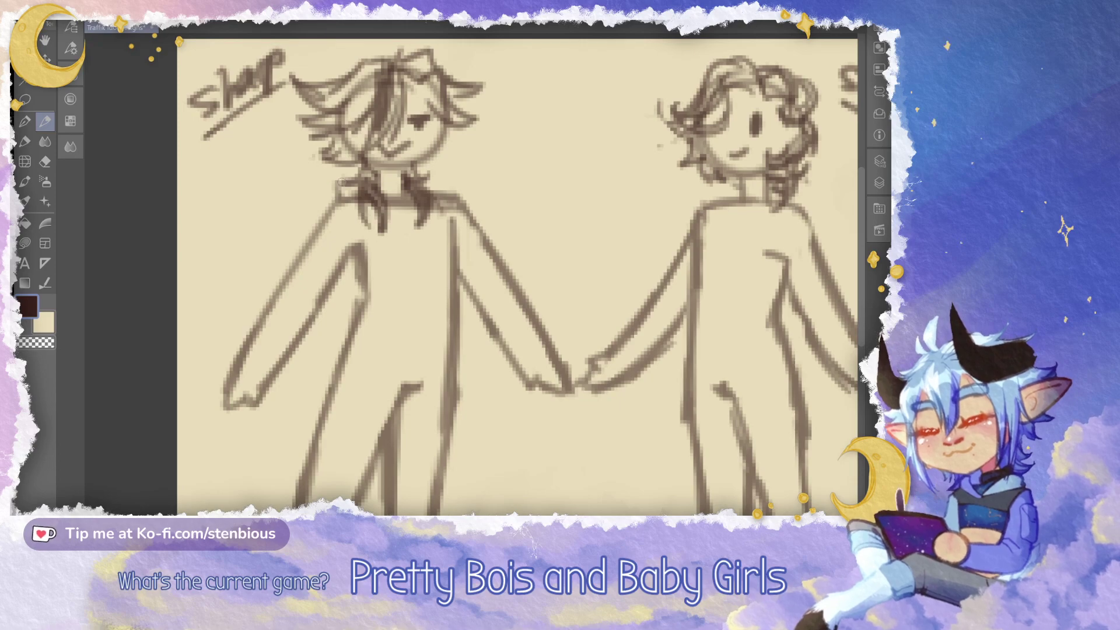
mouse_move(334, 177)
mouse_down()
mouse_move(352, 175)
mouse_move(286, 188)
mouse_move(338, 217)
mouse_move(378, 320)
mouse_up()
drag(368, 259, 378, 324)
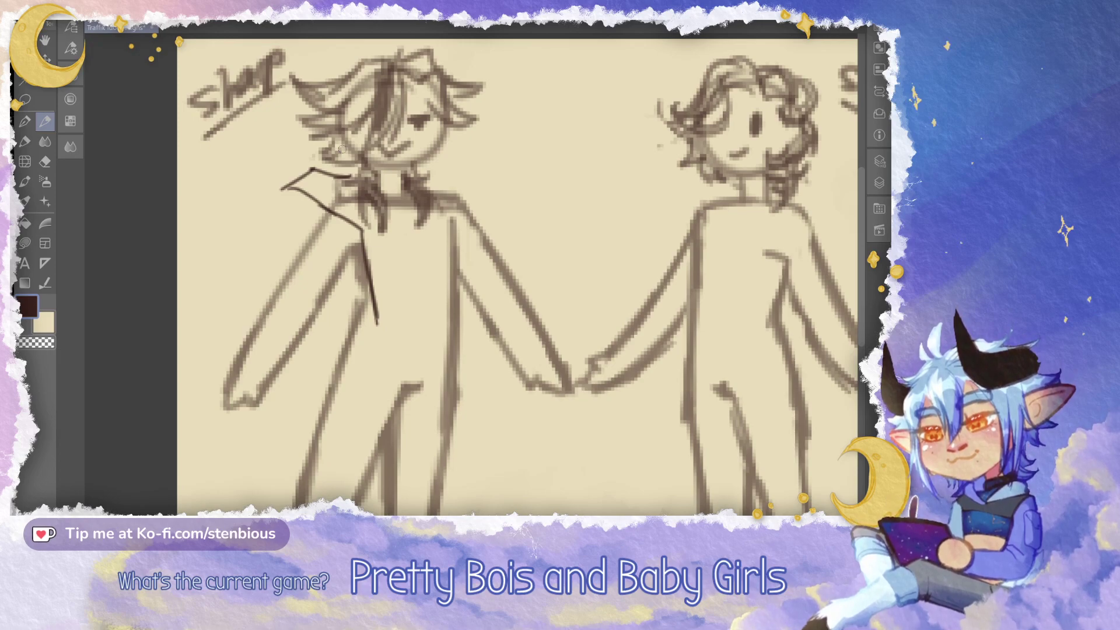
key(ctrl+z)
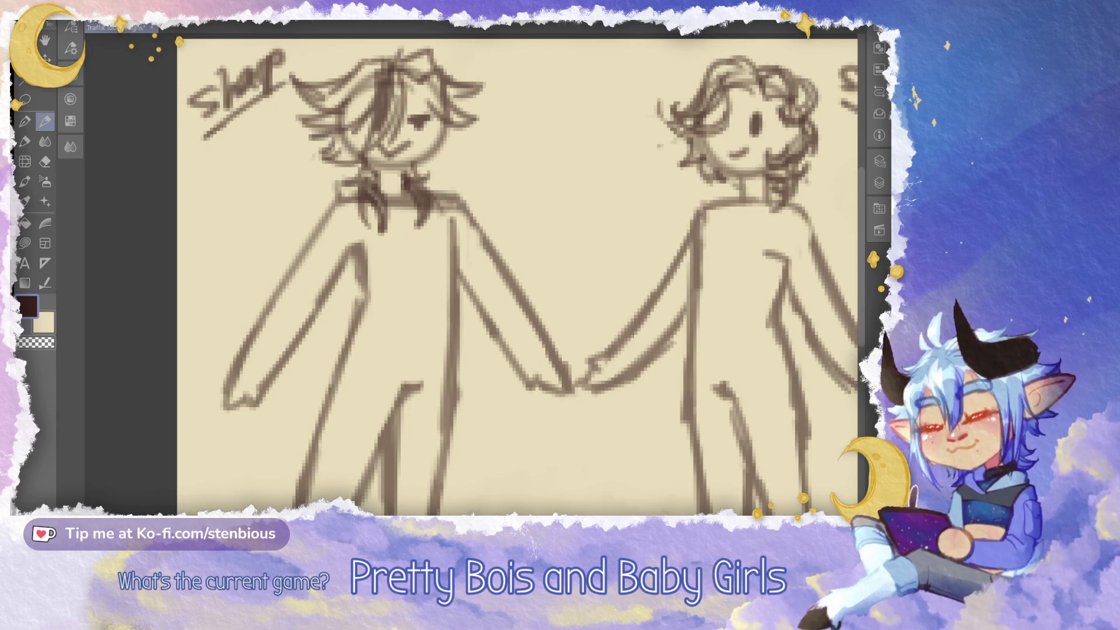
Try a larger angular jacket shoulder with a diagonal lapel across the "Sharp" figure's outer arm and chest
mouse_move(352, 177)
mouse_down()
mouse_move(297, 183)
mouse_move(348, 248)
mouse_move(378, 262)
mouse_move(391, 293)
mouse_up()
key(ctrl+z)
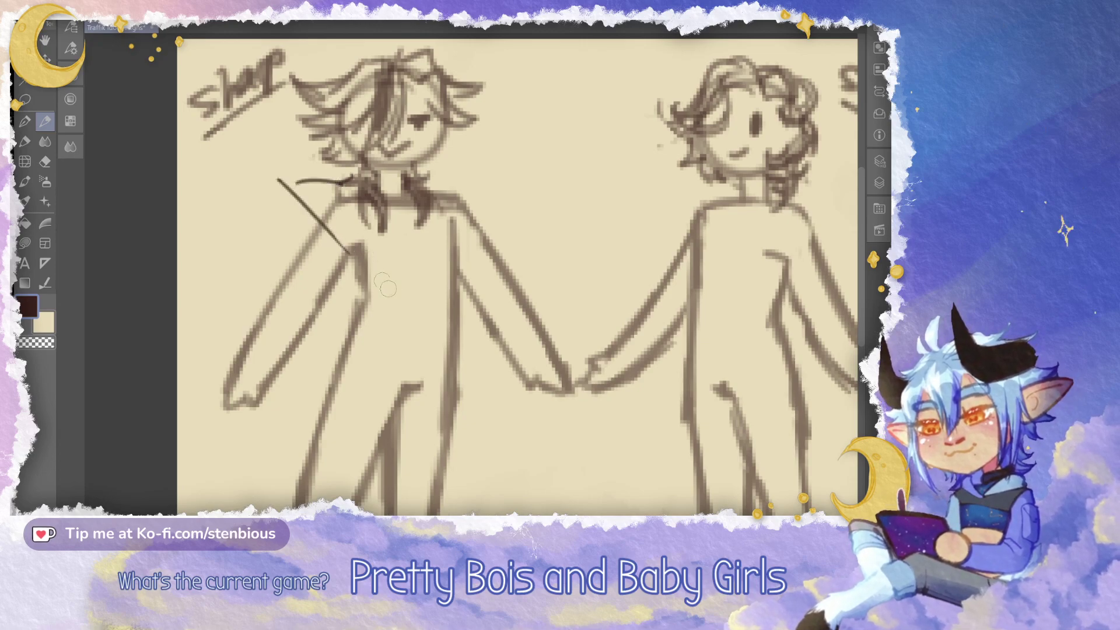
mouse_move(331, 241)
mouse_down()
mouse_move(354, 258)
mouse_move(367, 364)
mouse_up()
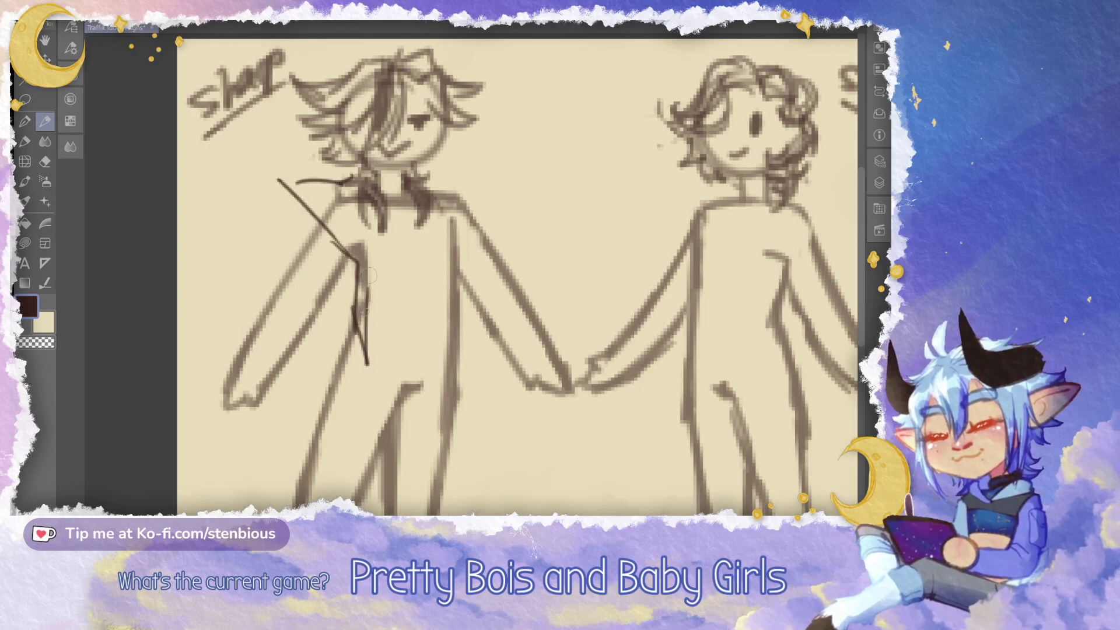
key(ctrl+z)
mouse_move(348, 303)
mouse_down()
mouse_move(360, 373)
mouse_move(388, 274)
mouse_move(360, 229)
mouse_move(381, 294)
mouse_move(358, 382)
mouse_up()
drag(357, 261, 352, 352)
mouse_move(331, 241)
mouse_down()
mouse_move(362, 270)
mouse_move(382, 334)
mouse_up()
drag(381, 263, 354, 205)
key(ctrl+z)
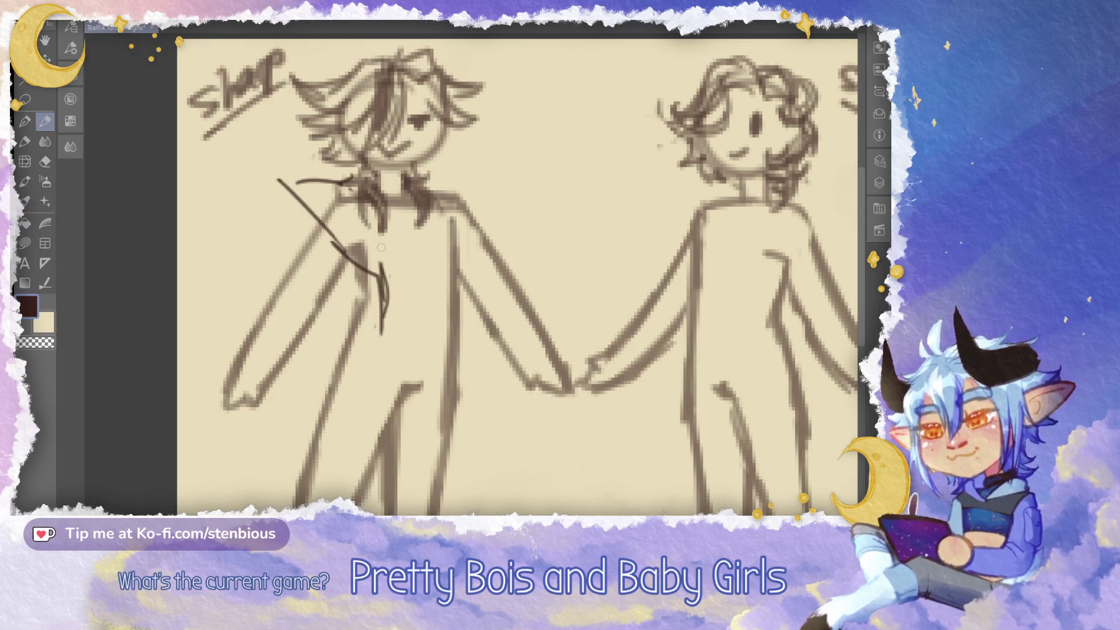
mouse_move(382, 294)
mouse_down()
mouse_move(337, 182)
mouse_move(373, 242)
mouse_move(337, 183)
mouse_move(354, 207)
mouse_up()
drag(278, 179, 320, 219)
mouse_move(297, 180)
mouse_down()
mouse_move(339, 173)
mouse_move(297, 175)
mouse_up()
mouse_move(297, 175)
mouse_down()
mouse_move(340, 254)
mouse_move(369, 270)
mouse_move(333, 239)
mouse_up()
mouse_move(311, 174)
mouse_down()
mouse_move(304, 203)
mouse_move(383, 281)
mouse_move(317, 175)
mouse_up()
click(283, 19)
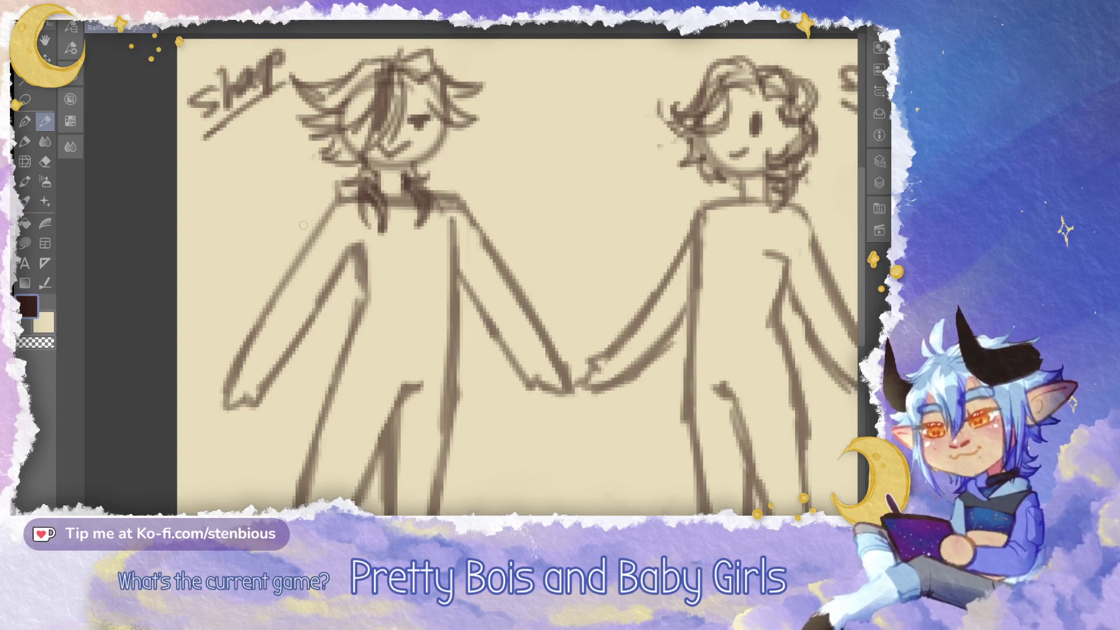
drag(295, 247, 282, 204)
key(ctrl+z)
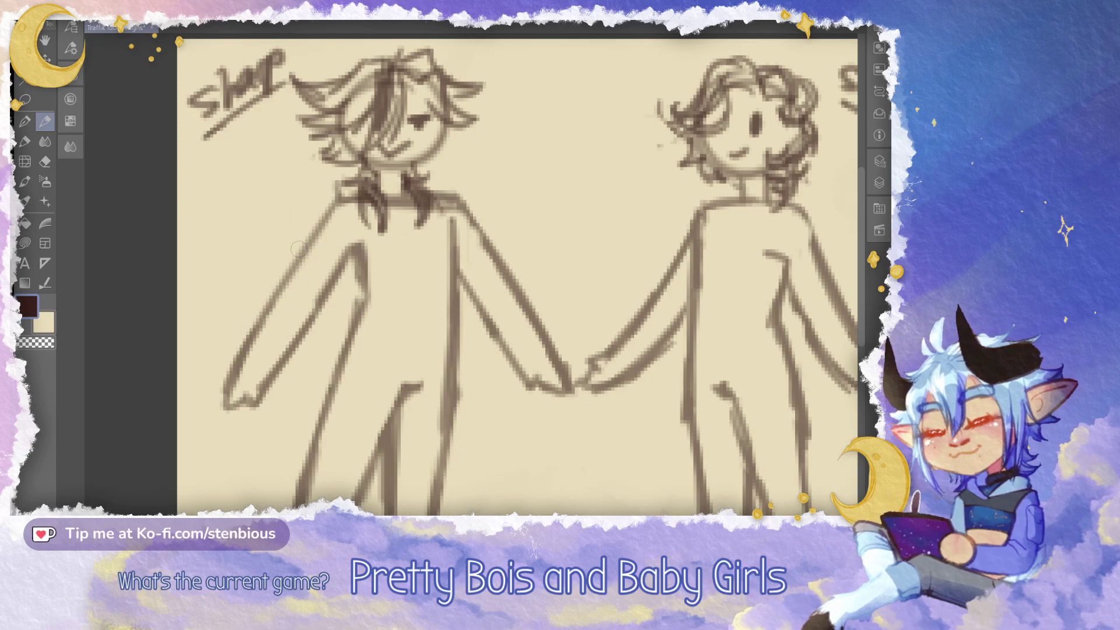
Sketch an angular jacket shoulder, short sleeve and front edge over the "Sharp" figure's outer arm
mouse_move(350, 176)
mouse_down()
mouse_move(304, 187)
mouse_move(298, 255)
mouse_move(299, 194)
mouse_up()
mouse_move(295, 197)
mouse_down()
mouse_move(321, 224)
mouse_move(365, 199)
mouse_up()
drag(360, 198, 379, 266)
key(ctrl+z)
mouse_move(349, 204)
mouse_down()
mouse_move(371, 231)
mouse_move(378, 283)
mouse_move(351, 235)
mouse_move(342, 271)
mouse_move(379, 293)
mouse_up()
drag(373, 257, 384, 346)
drag(371, 238, 378, 260)
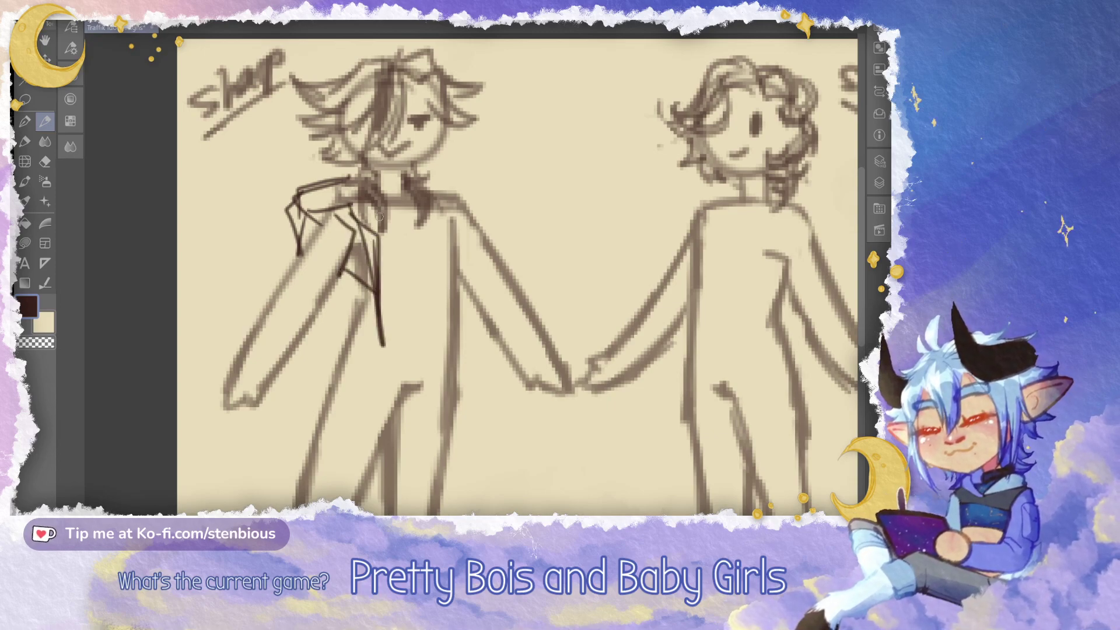
Sketch the jacket's other shoulder, jagged sleeve and front edge on the "Sharp" figure's hand-holding arm
mouse_move(415, 178)
mouse_down()
mouse_move(483, 196)
mouse_move(490, 233)
mouse_move(438, 294)
mouse_move(434, 318)
mouse_up()
mouse_move(436, 315)
mouse_down()
mouse_move(496, 246)
mouse_move(505, 267)
mouse_move(493, 284)
mouse_move(475, 280)
mouse_move(441, 336)
mouse_up()
mouse_move(468, 274)
mouse_down()
mouse_move(442, 336)
mouse_move(468, 252)
mouse_move(445, 329)
mouse_up()
drag(482, 244, 465, 383)
drag(478, 277, 473, 360)
drag(487, 239, 476, 284)
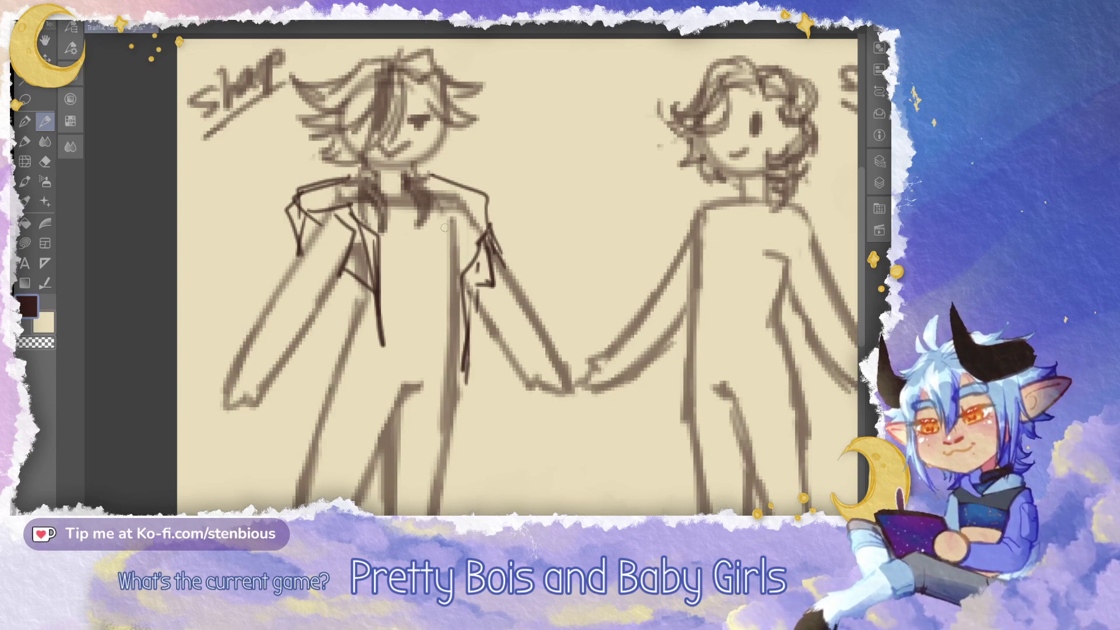
Draw a dark choker with a small knot at its side around the "Sharp" figure's neck
mouse_move(407, 186)
mouse_down()
mouse_move(377, 181)
mouse_move(408, 181)
mouse_move(380, 187)
mouse_move(383, 196)
mouse_move(423, 186)
mouse_up()
key(ctrl+z)
key(ctrl+z)
key(ctrl+z)
key(ctrl+z)
key(ctrl+z)
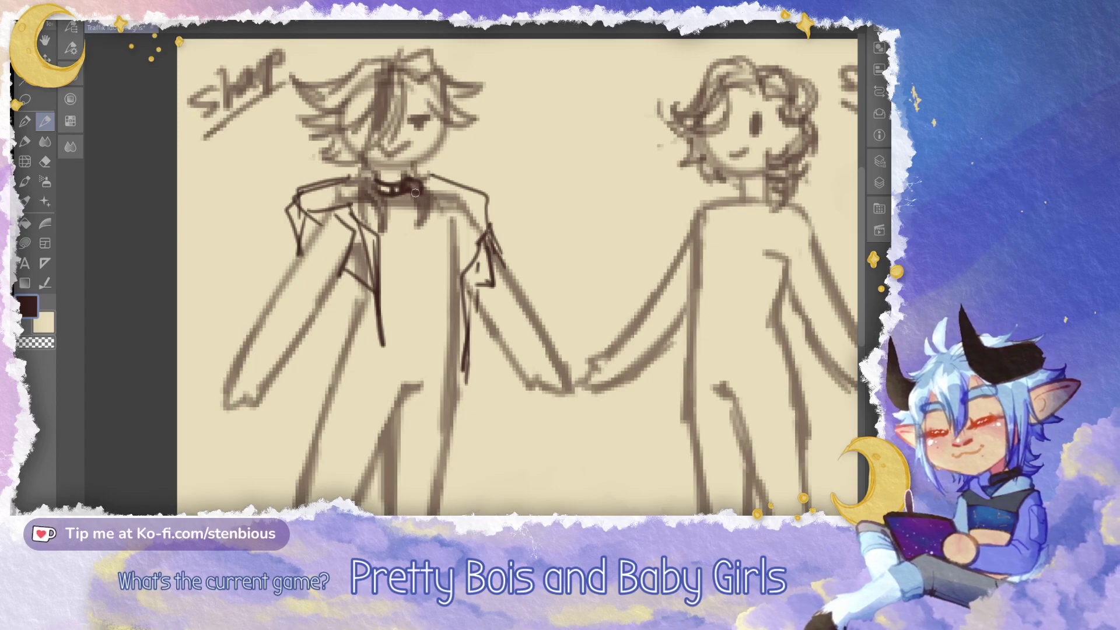
click(417, 185)
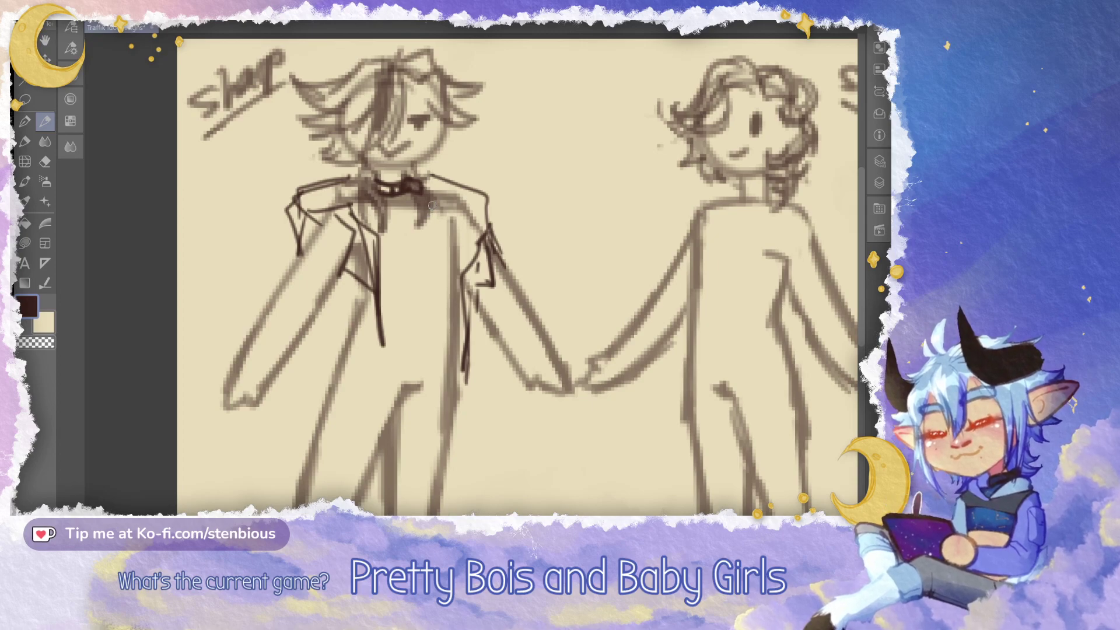
Add crossed straps with a buckle and a pointed cuff to the jacket sleeve on the "Sharp" figure's outer arm
mouse_move(336, 230)
mouse_down()
mouse_move(304, 267)
mouse_move(317, 266)
mouse_move(310, 249)
mouse_move(312, 263)
mouse_move(276, 277)
mouse_move(305, 265)
mouse_move(297, 269)
mouse_move(320, 236)
mouse_move(314, 257)
mouse_move(334, 244)
mouse_move(328, 256)
mouse_move(344, 267)
mouse_move(321, 257)
mouse_move(346, 269)
mouse_up()
key(ctrl+z)
key(ctrl+z)
drag(354, 232, 340, 272)
drag(345, 269, 375, 293)
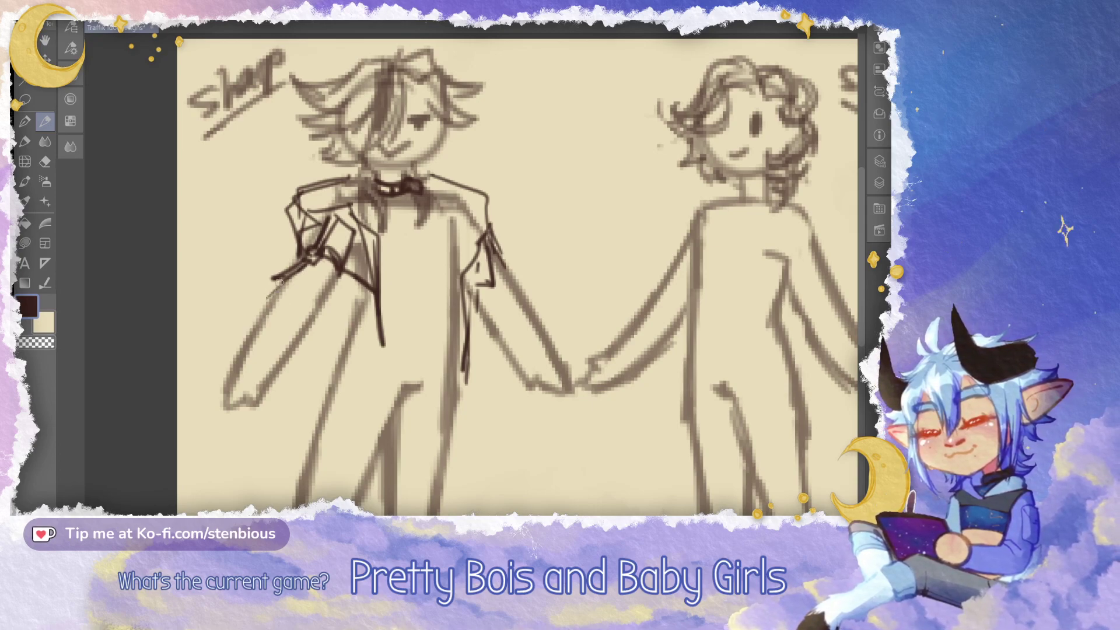
mouse_move(284, 273)
mouse_down()
mouse_move(323, 306)
mouse_move(277, 261)
mouse_move(288, 271)
mouse_move(266, 275)
mouse_move(266, 295)
mouse_move(314, 313)
mouse_move(330, 306)
mouse_move(321, 288)
mouse_move(326, 307)
mouse_move(341, 287)
mouse_up()
Add a pointed cuff to the "Sharp" figure's hand-holding arm and redraw that side's jacket shoulder with a sharp peak
drag(520, 303, 533, 313)
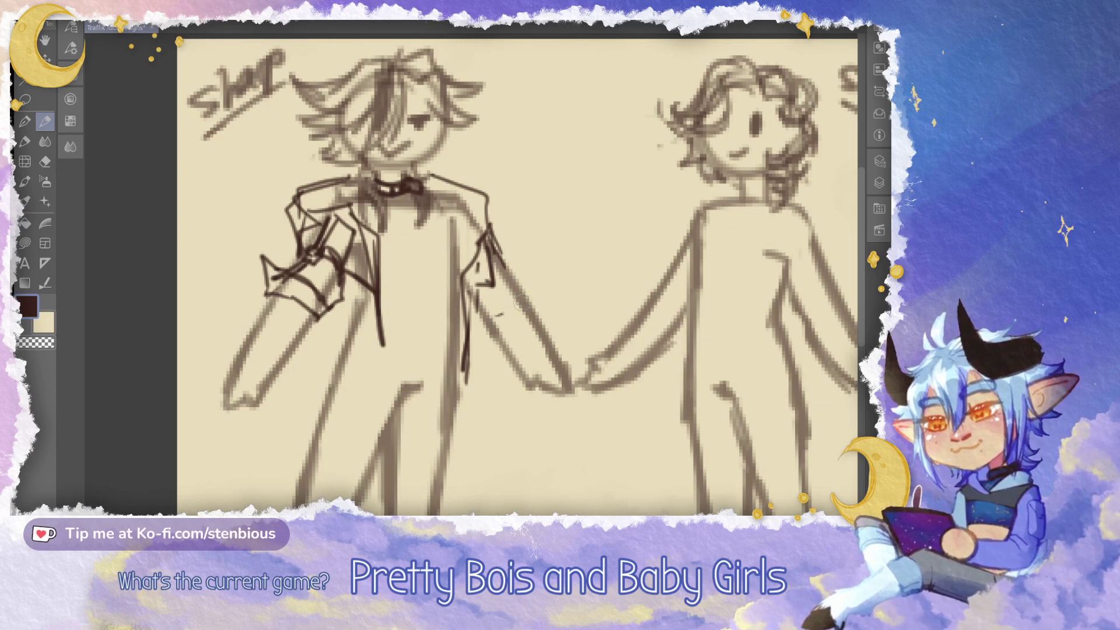
drag(494, 349, 555, 292)
drag(556, 293, 536, 337)
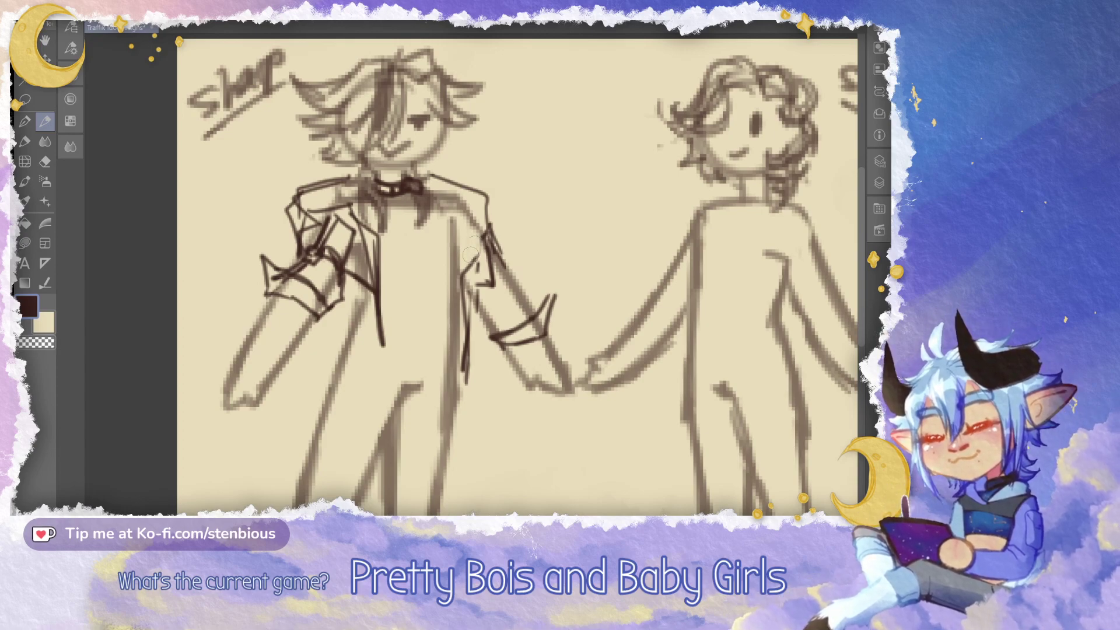
mouse_move(482, 199)
mouse_down()
mouse_move(494, 251)
mouse_move(506, 211)
mouse_move(461, 204)
mouse_move(440, 170)
mouse_move(509, 208)
mouse_up()
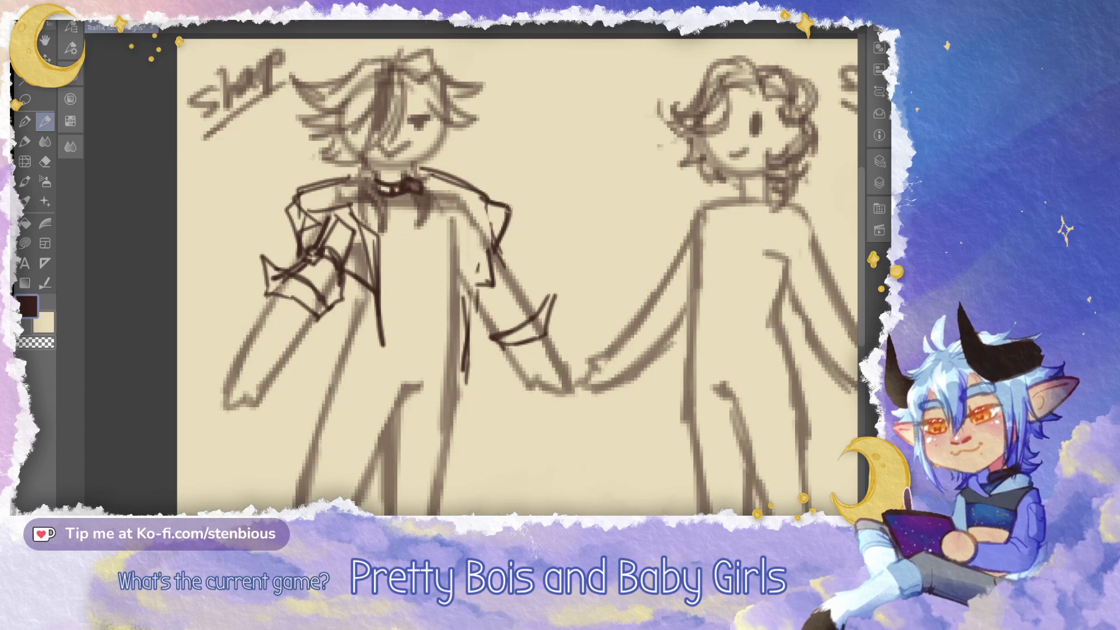
mouse_move(444, 188)
mouse_down()
mouse_move(491, 225)
mouse_move(472, 237)
mouse_move(463, 319)
mouse_up()
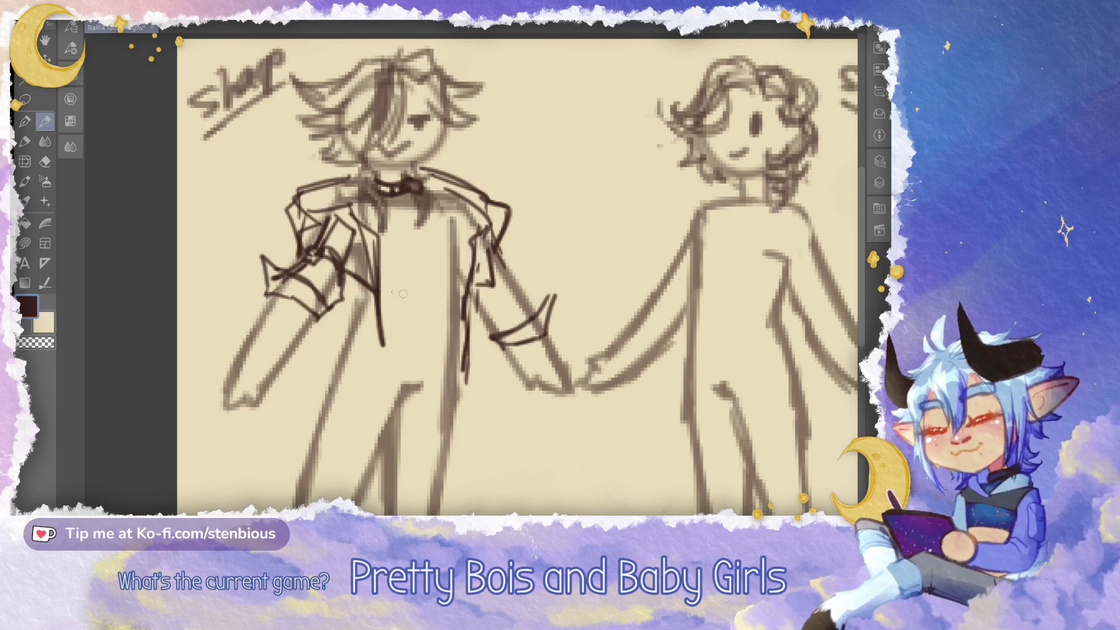
Draw a curved double band across the "Sharp" figure's waist between the jacket's front edges
mouse_move(376, 299)
mouse_down()
mouse_move(449, 299)
mouse_move(379, 298)
mouse_move(454, 286)
mouse_up()
key(ctrl+z)
key(ctrl+z)
mouse_move(379, 296)
mouse_down()
mouse_move(450, 293)
mouse_move(385, 300)
mouse_up()
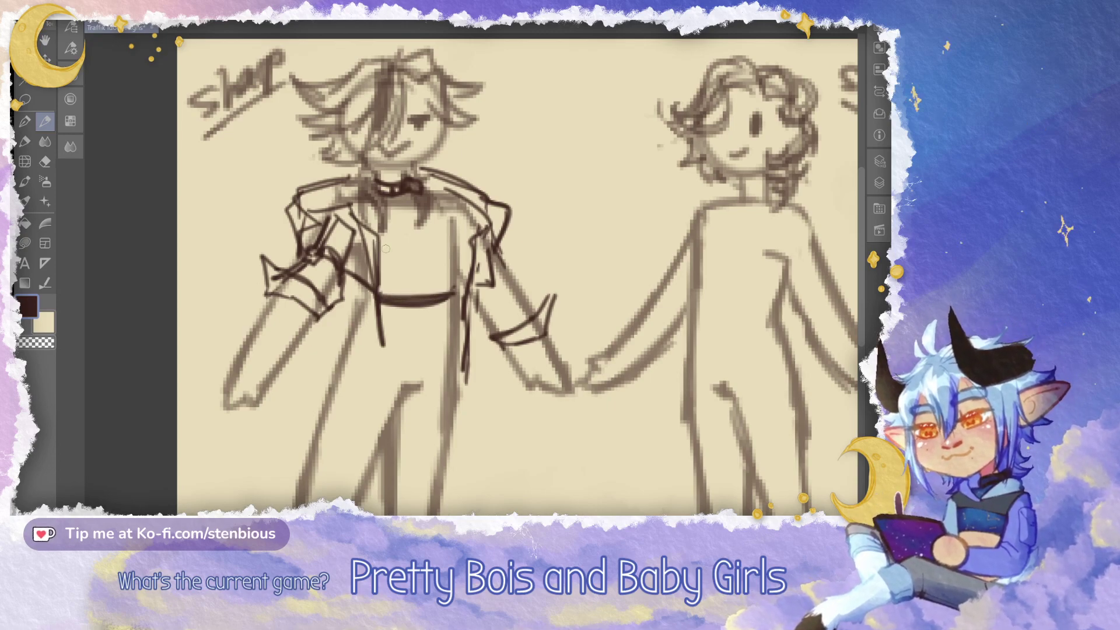
mouse_move(382, 290)
mouse_down()
mouse_move(470, 268)
mouse_move(456, 272)
mouse_up()
mouse_move(376, 279)
mouse_down()
mouse_move(445, 284)
mouse_move(372, 292)
mouse_move(461, 295)
mouse_up()
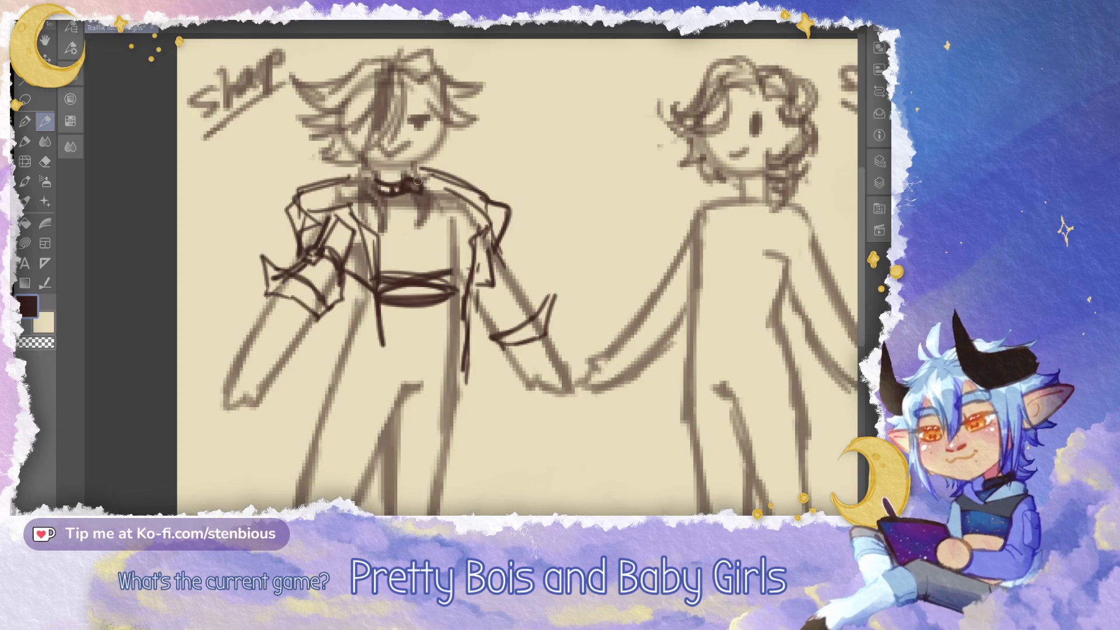
Outline a halter top from the choker to the waistband and add diagonal shine strokes on its chest
scroll(417, 180, up, 2)
mouse_move(411, 156)
mouse_down()
mouse_move(480, 259)
mouse_move(475, 245)
mouse_up()
drag(356, 162, 329, 223)
mouse_move(433, 183)
mouse_down()
mouse_move(483, 257)
mouse_move(445, 191)
mouse_move(448, 215)
mouse_move(436, 191)
mouse_up()
mouse_move(475, 256)
mouse_down()
mouse_move(447, 193)
mouse_move(464, 206)
mouse_move(479, 248)
mouse_up()
mouse_move(434, 185)
mouse_down()
mouse_move(473, 261)
mouse_move(473, 249)
mouse_move(466, 285)
mouse_up()
drag(433, 230, 378, 265)
mouse_move(429, 239)
mouse_down()
mouse_move(382, 264)
mouse_move(399, 263)
mouse_up()
drag(434, 245, 418, 254)
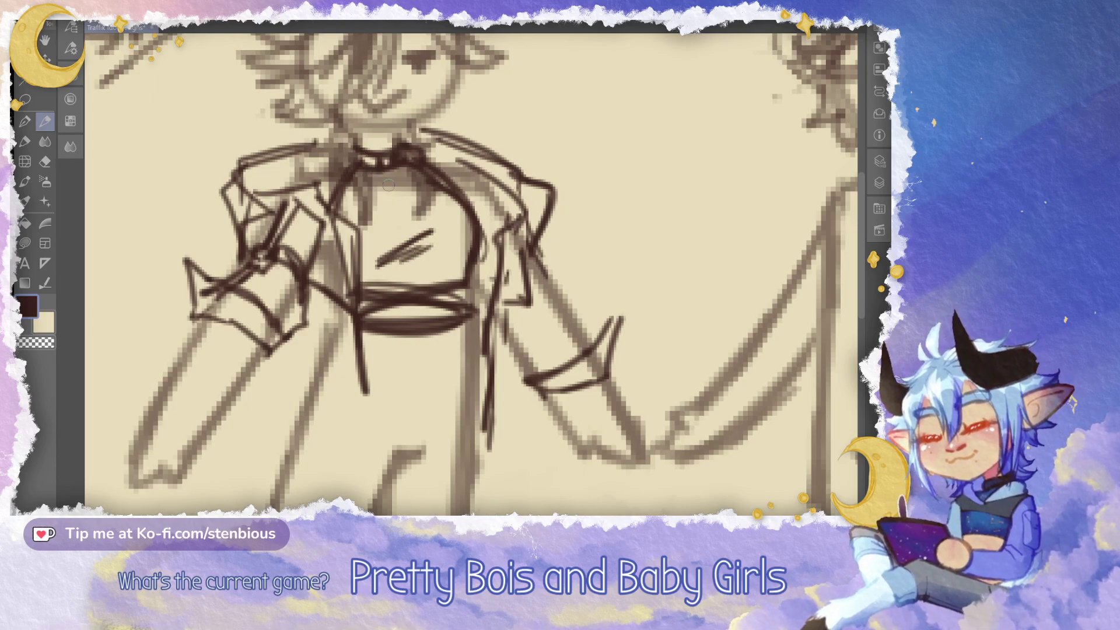
Thicken the halter top's straps beside the neck and darken the waistband
mouse_move(343, 164)
mouse_down()
mouse_move(334, 171)
mouse_move(355, 218)
mouse_up()
drag(428, 167, 470, 210)
drag(350, 169, 355, 224)
drag(350, 182, 356, 210)
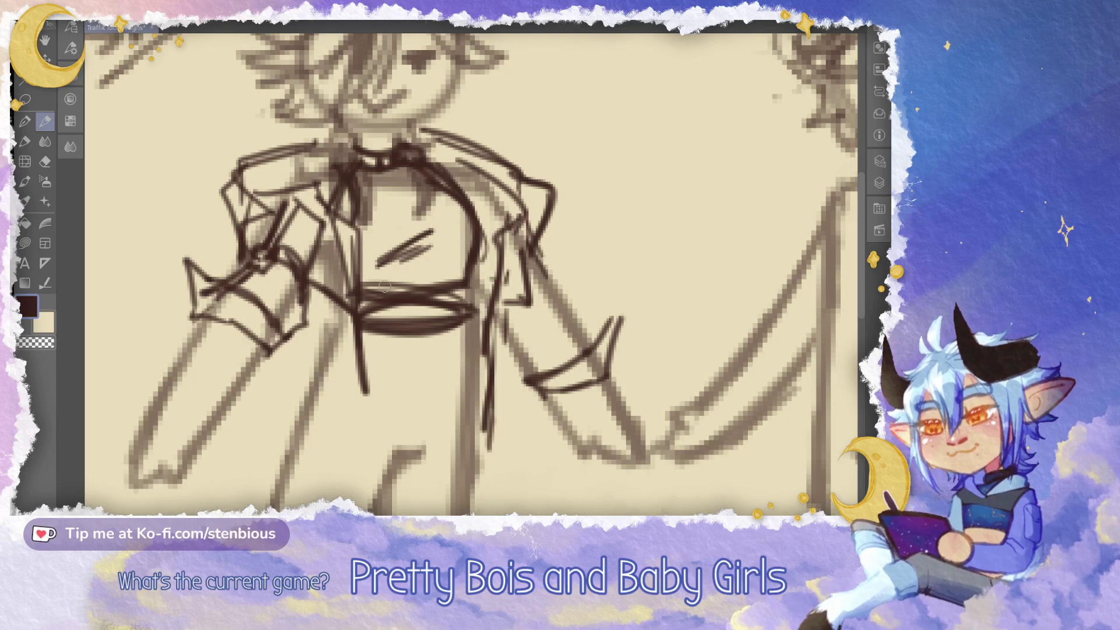
mouse_move(375, 312)
mouse_down()
mouse_move(449, 311)
mouse_move(352, 307)
mouse_move(365, 184)
mouse_up()
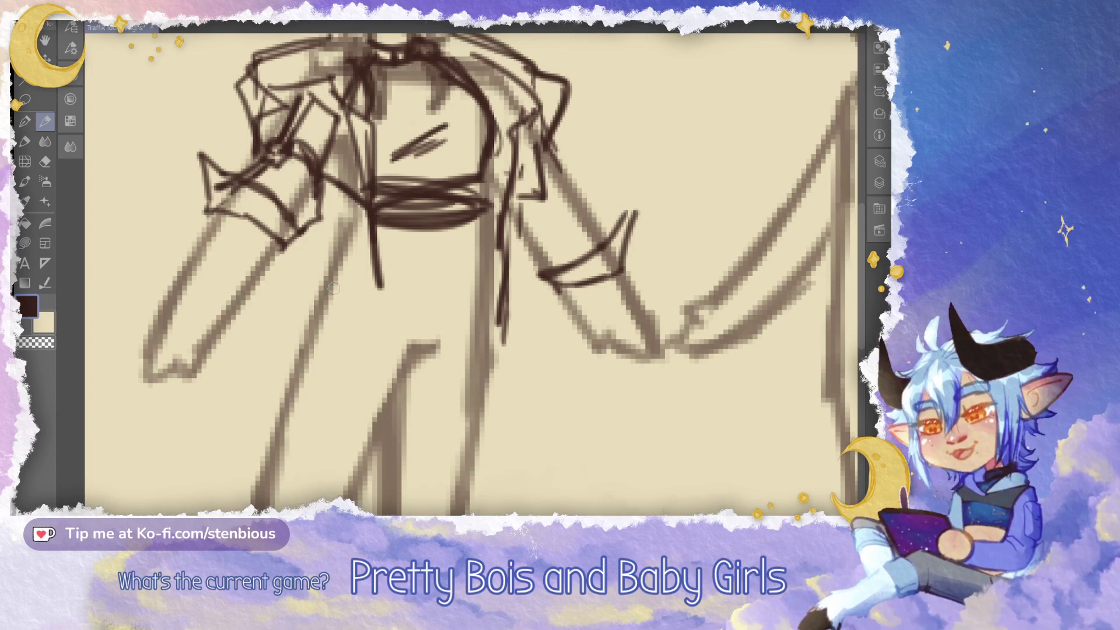
mouse_move(334, 288)
mouse_down()
mouse_move(324, 396)
mouse_move(338, 407)
mouse_up()
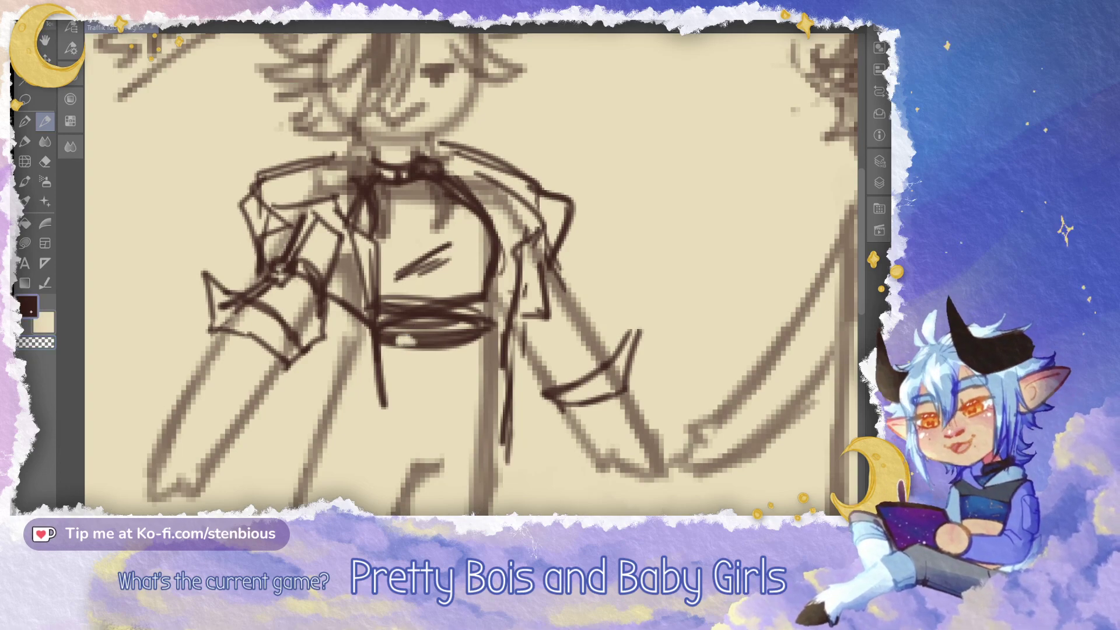
Try to add curved strokes around the buckle on the "Sharp" figure's sleeve
drag(280, 261, 301, 239)
mouse_move(405, 140)
mouse_down()
mouse_move(429, 188)
mouse_move(433, 149)
mouse_up()
key(ctrl+z)
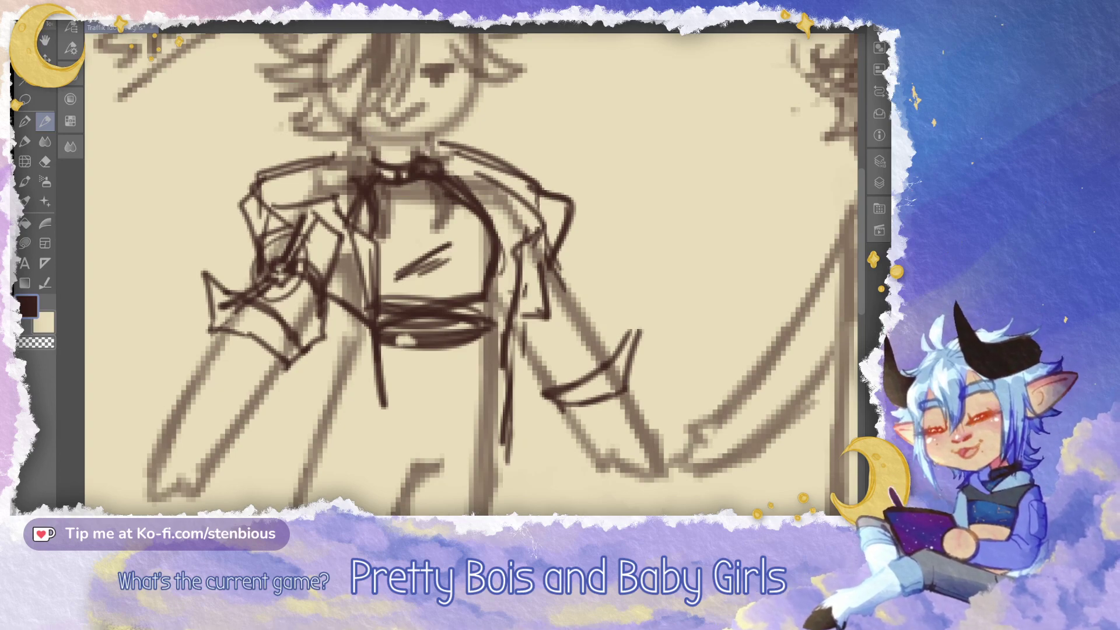
key(ctrl+z)
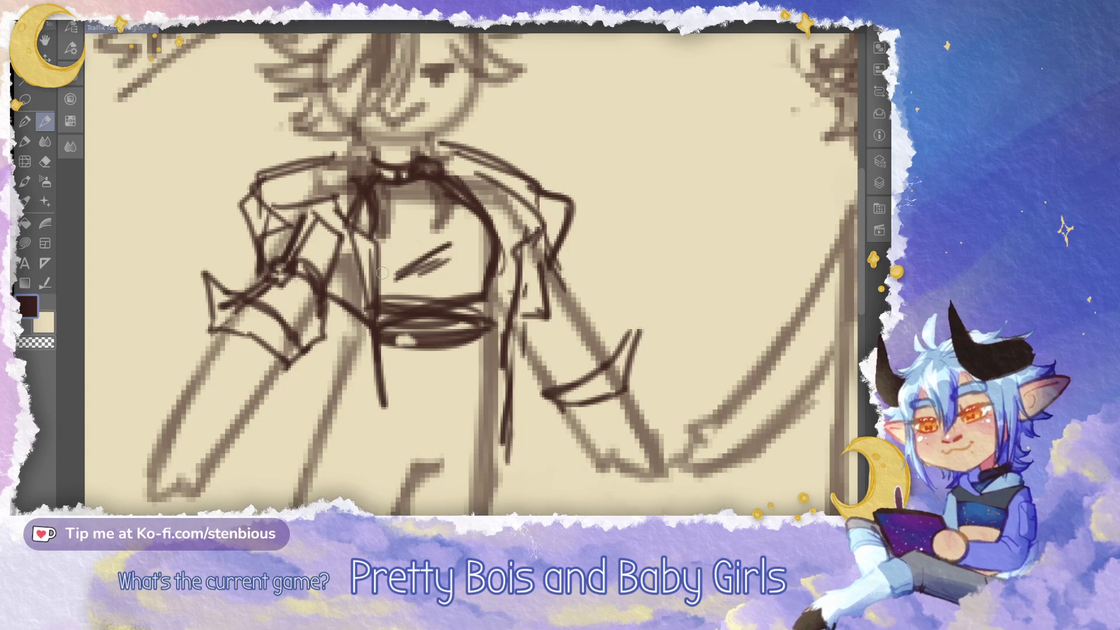
Draw a curved cuff line across the "Sharp" figure's free wrist
drag(482, 289, 474, 192)
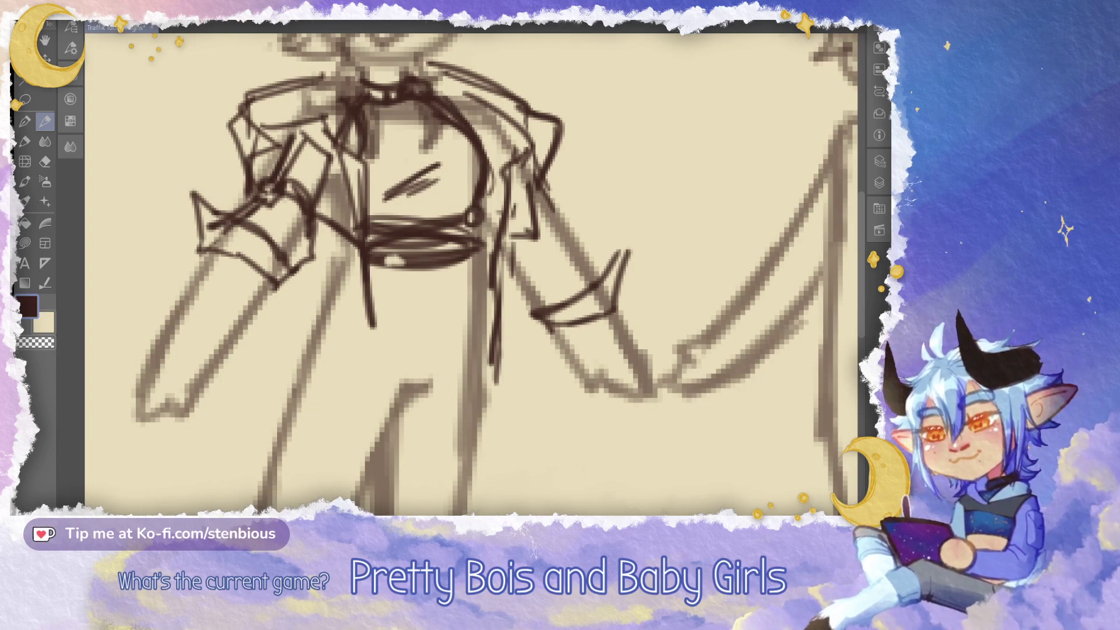
drag(443, 286, 517, 257)
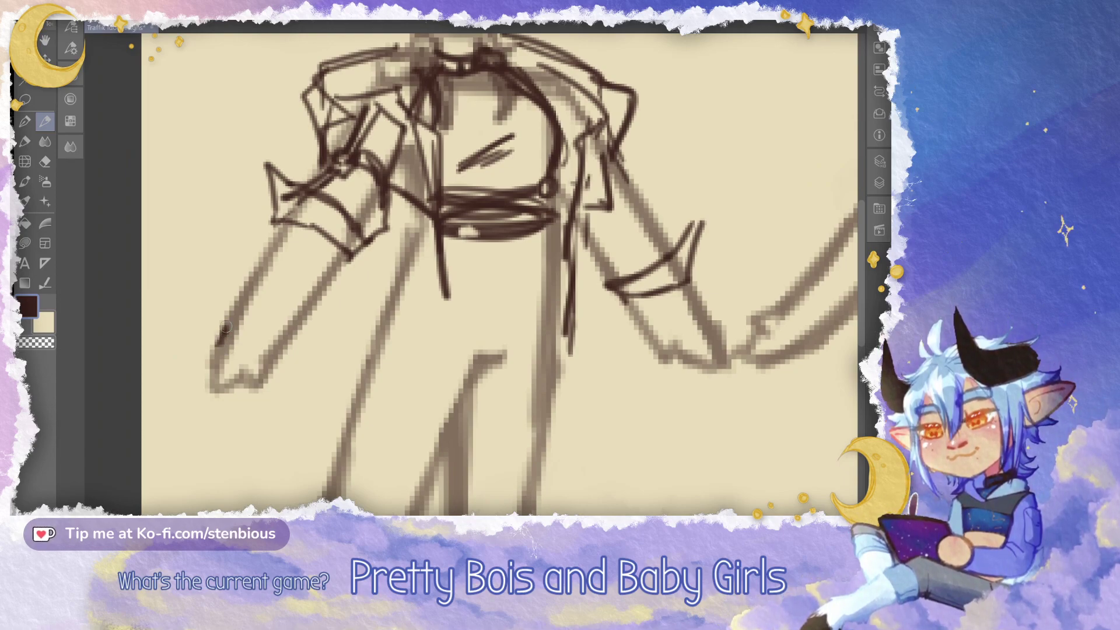
mouse_move(220, 337)
mouse_down()
mouse_move(231, 318)
mouse_move(276, 350)
mouse_up()
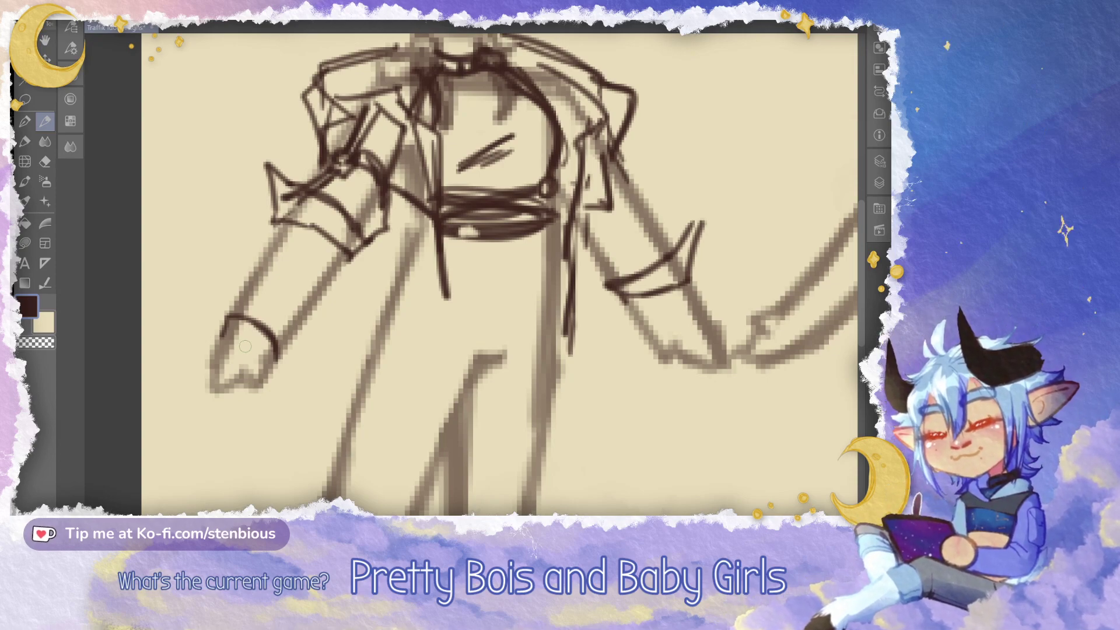
Draw a waistband of two nearly parallel curved lines across the "Sharp" figure's hips
mouse_move(392, 300)
mouse_down()
mouse_move(544, 310)
mouse_move(380, 298)
mouse_move(391, 300)
mouse_move(390, 316)
mouse_move(552, 325)
mouse_move(385, 320)
mouse_up()
key(ctrl+z)
drag(558, 325, 374, 313)
scroll(378, 283, down, 3)
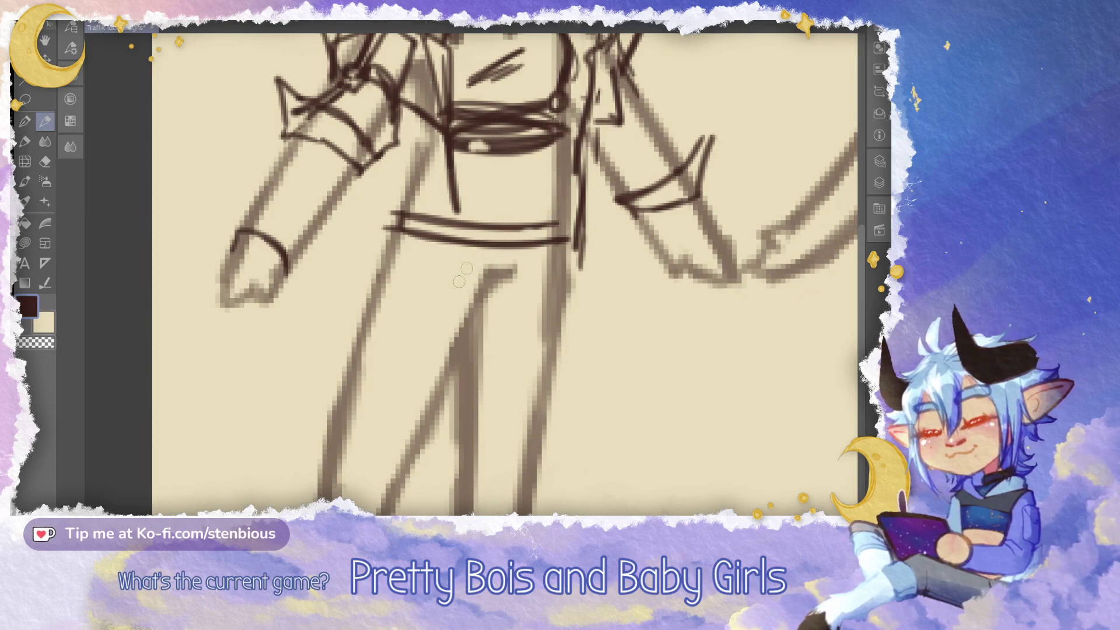
mouse_move(484, 242)
mouse_down()
mouse_move(454, 302)
mouse_move(411, 351)
mouse_move(359, 357)
mouse_move(355, 333)
mouse_move(488, 231)
mouse_move(361, 356)
mouse_up()
key(ctrl+z)
key(ctrl+z)
key(ctrl+z)
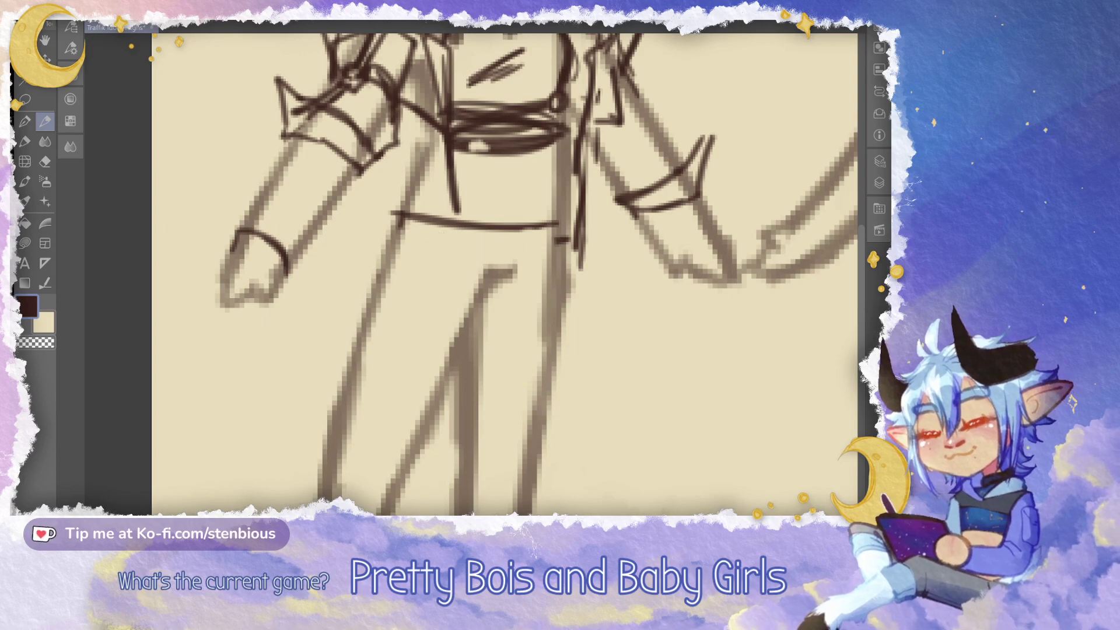
drag(386, 228, 566, 239)
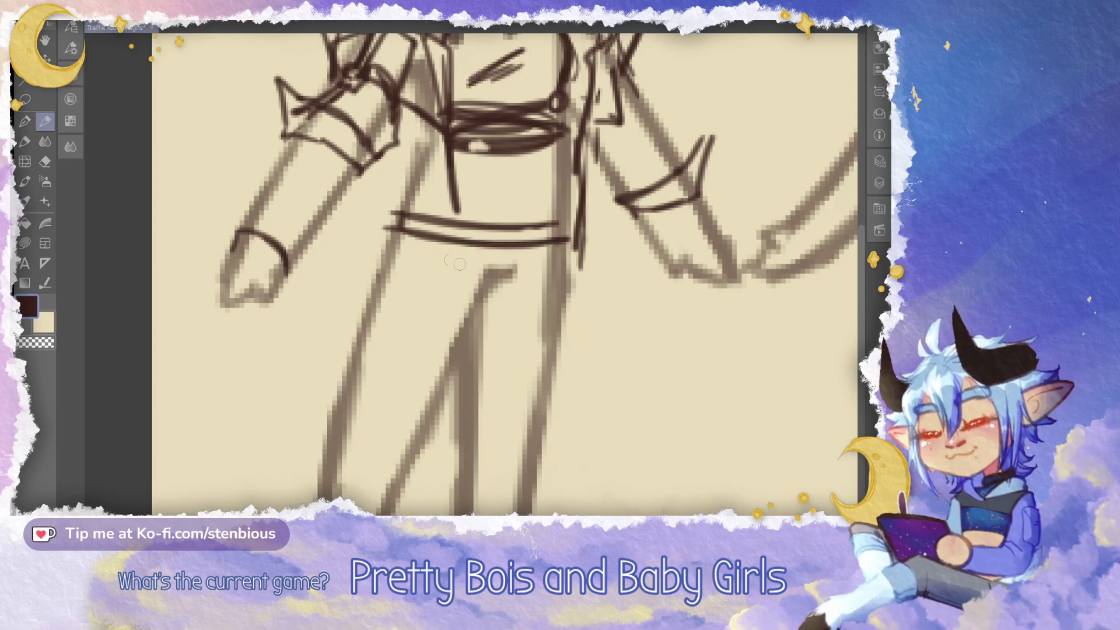
Draw a diagonal chain belt sloping from the waistband's outer end across the hips to the opposite thigh, with dark links
mouse_move(388, 216)
mouse_down()
mouse_move(569, 329)
mouse_move(520, 417)
mouse_up()
scroll(543, 292, down, 3)
scroll(525, 303, up, 1)
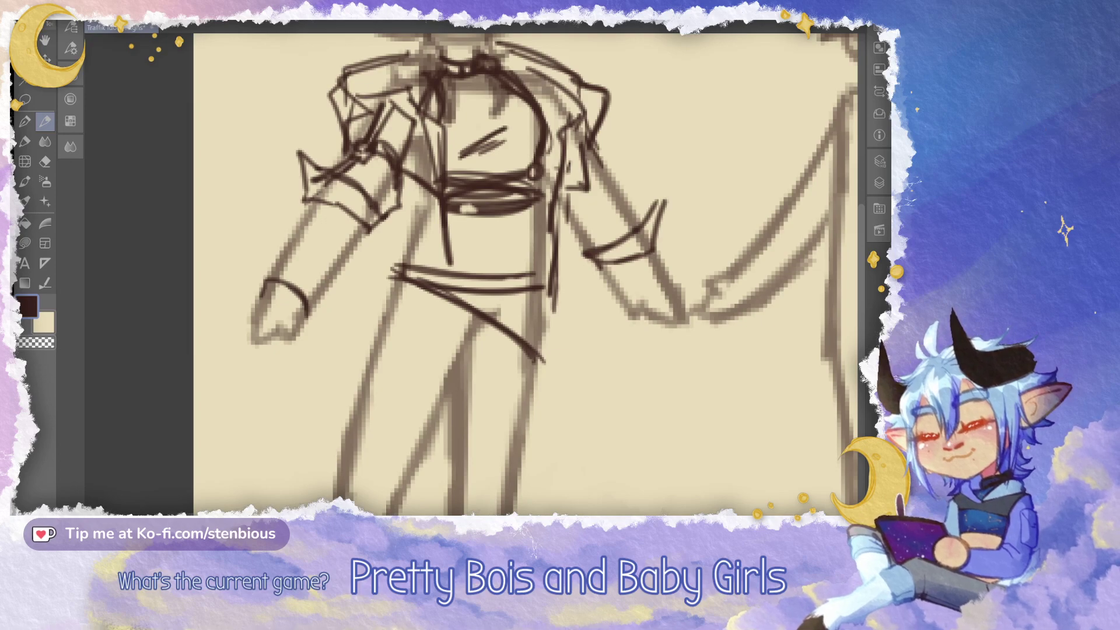
mouse_move(415, 295)
mouse_down()
mouse_move(491, 319)
mouse_move(532, 350)
mouse_up()
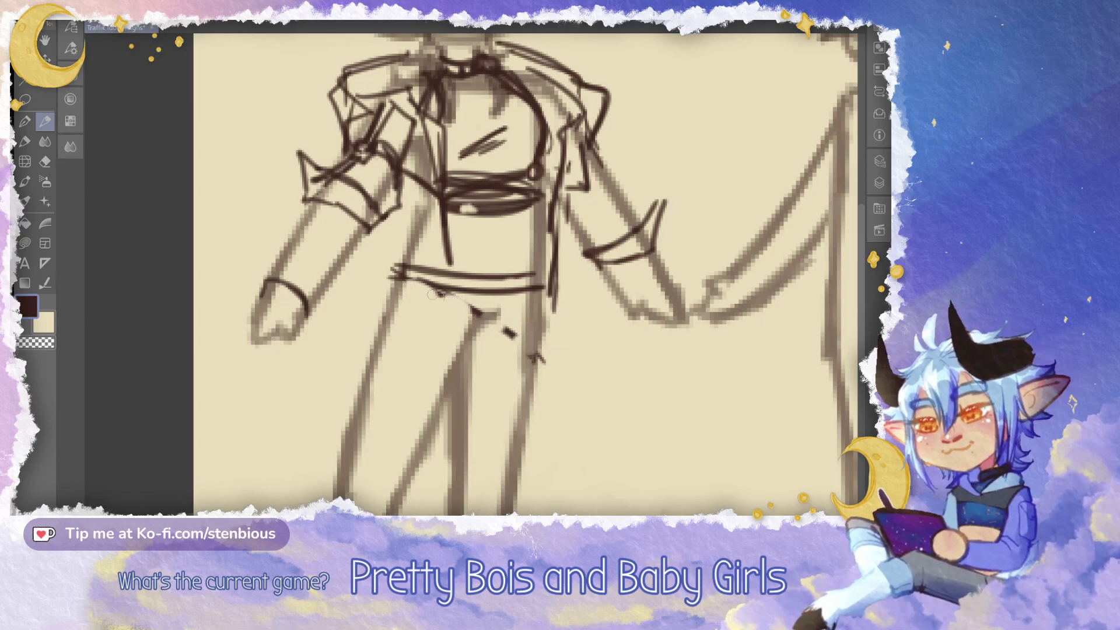
mouse_move(405, 285)
mouse_down()
mouse_move(430, 298)
mouse_move(434, 285)
mouse_move(407, 274)
mouse_move(454, 304)
mouse_move(448, 291)
mouse_move(461, 313)
mouse_move(473, 307)
mouse_move(449, 294)
mouse_move(539, 358)
mouse_up()
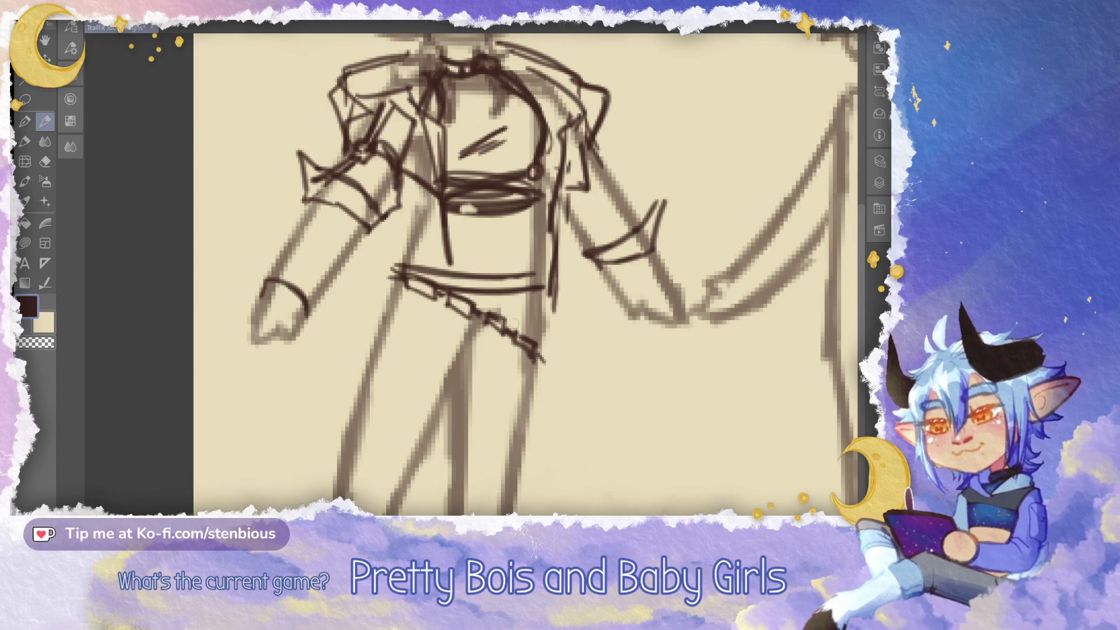
mouse_move(431, 289)
mouse_down()
mouse_move(547, 361)
mouse_move(533, 344)
mouse_up()
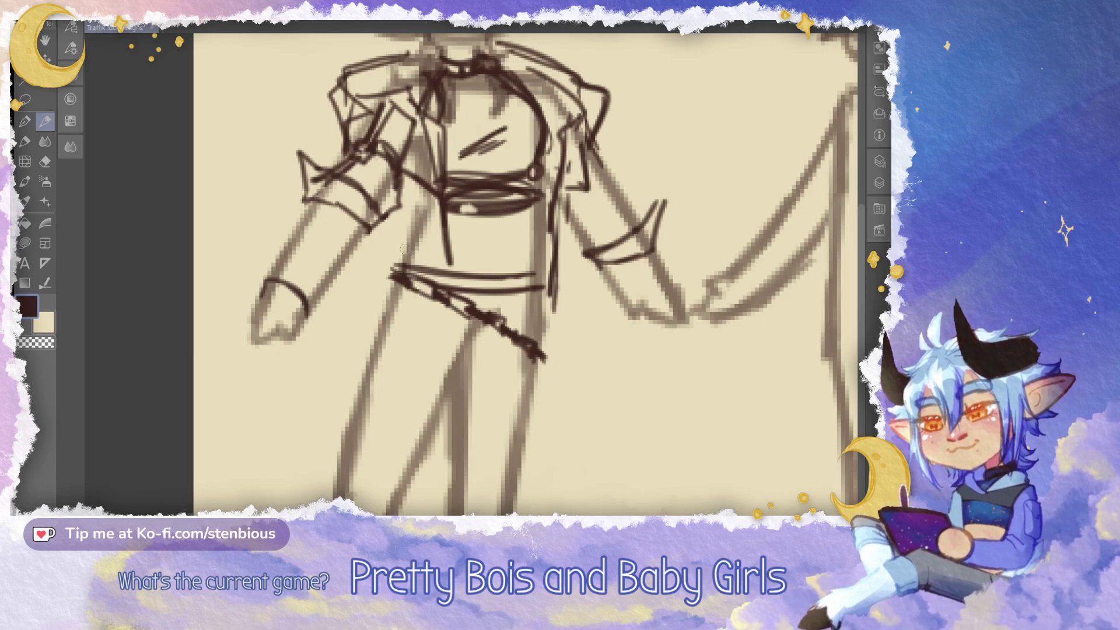
Try to hang a small square charm from the chain belt's upper end
mouse_move(395, 297)
mouse_down()
mouse_move(391, 320)
mouse_move(415, 320)
mouse_move(391, 321)
mouse_up()
drag(391, 322, 416, 323)
key(ctrl+z)
key(ctrl+z)
key(ctrl+z)
key(ctrl+z)
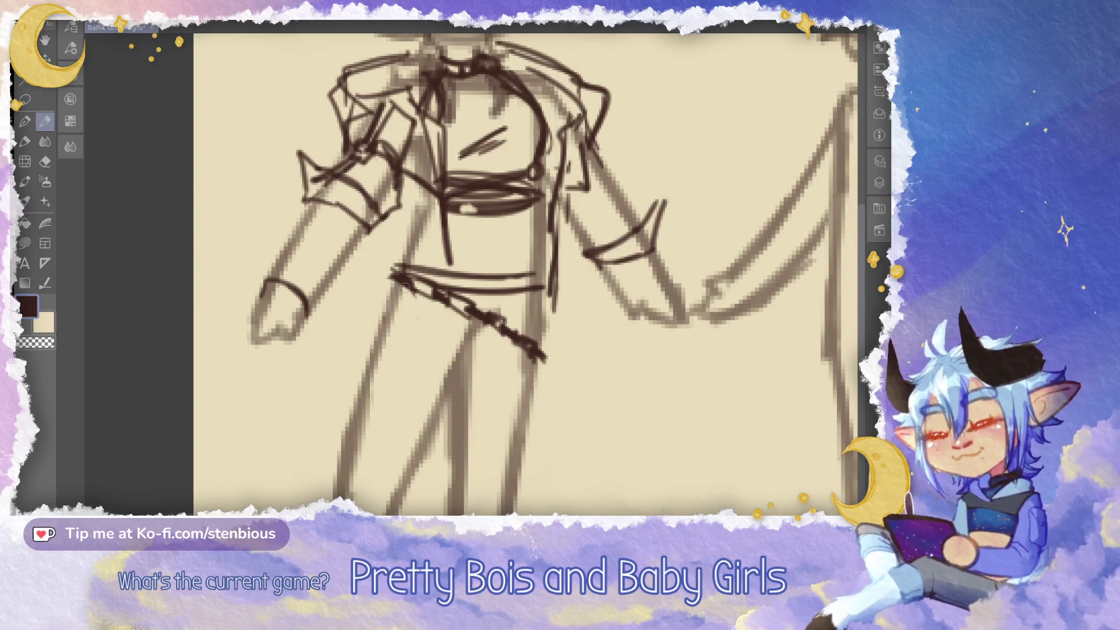
mouse_move(416, 302)
mouse_down()
mouse_move(430, 324)
mouse_move(407, 325)
mouse_up()
drag(408, 324, 415, 310)
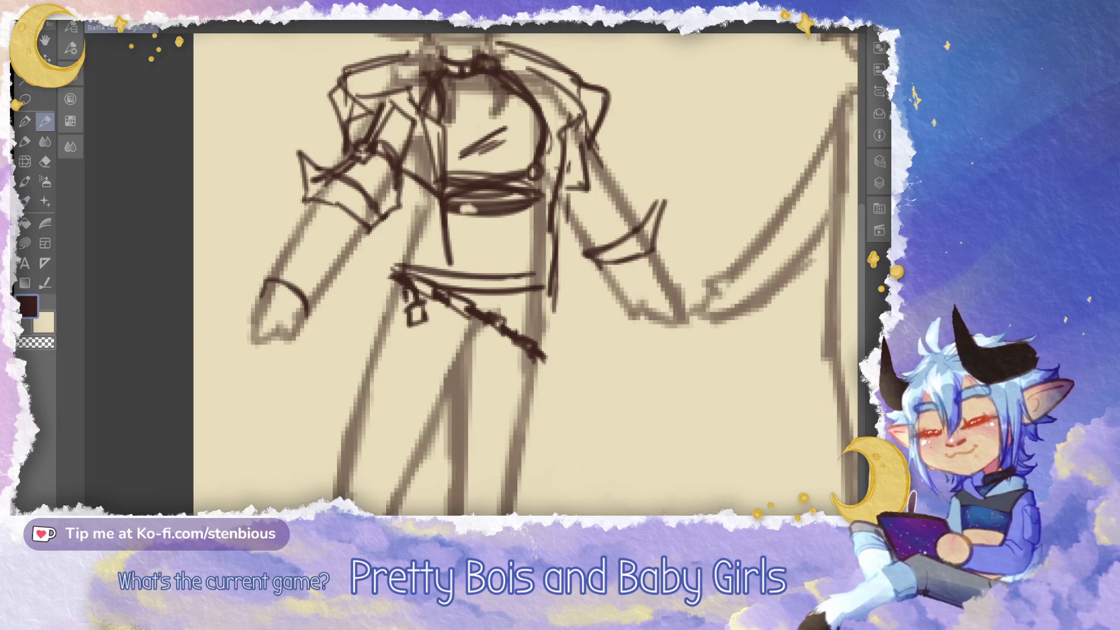
key(ctrl+z)
key(ctrl+z)
key(ctrl+z)
key(ctrl+z)
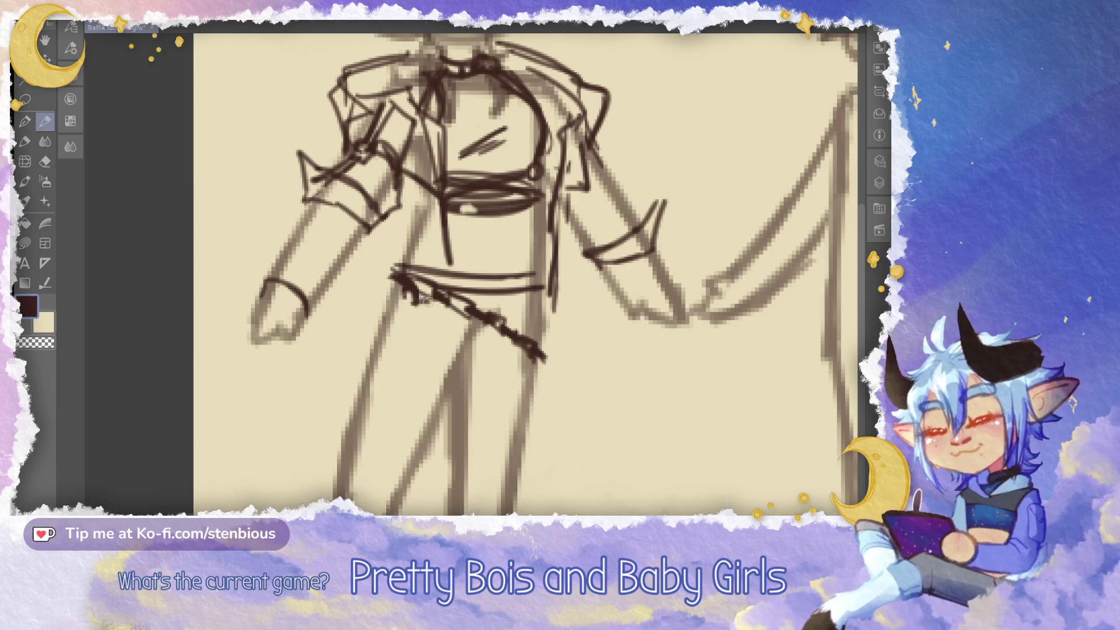
Darken the waistband where the chain starts and draw a small square charm hanging just below it
drag(428, 306, 418, 319)
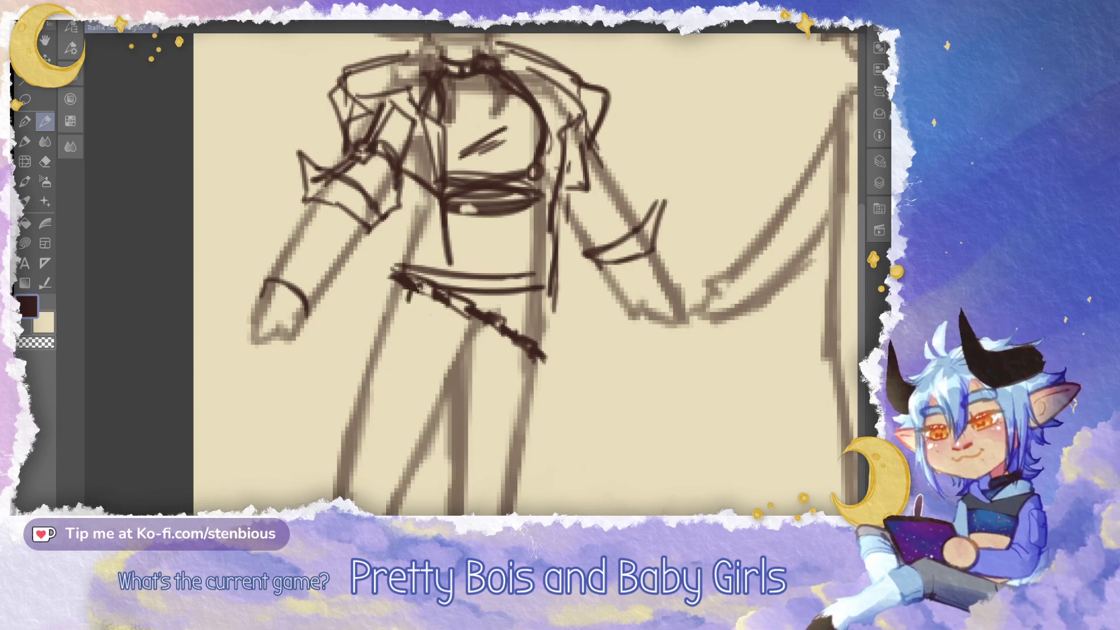
mouse_move(416, 286)
mouse_down()
mouse_move(531, 284)
mouse_move(494, 290)
mouse_move(397, 289)
mouse_move(533, 274)
mouse_up()
mouse_move(408, 304)
mouse_down()
mouse_move(406, 319)
mouse_move(420, 304)
mouse_up()
key(ctrl+z)
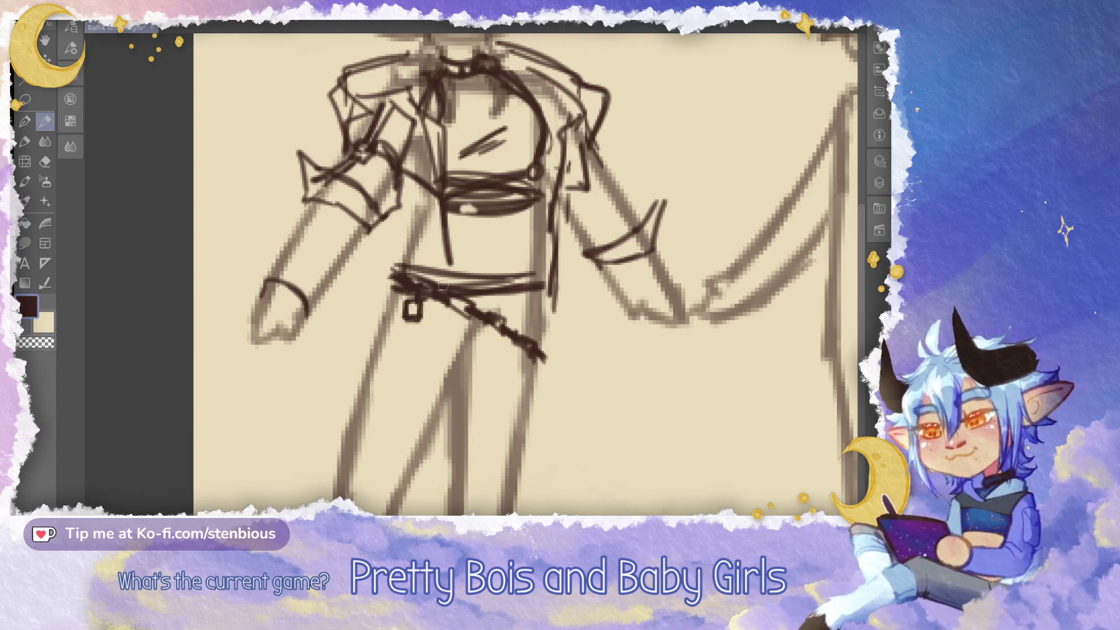
Draw two curved straps around the "Sharp" figure's upper thigh beneath the square charm
drag(443, 285, 462, 210)
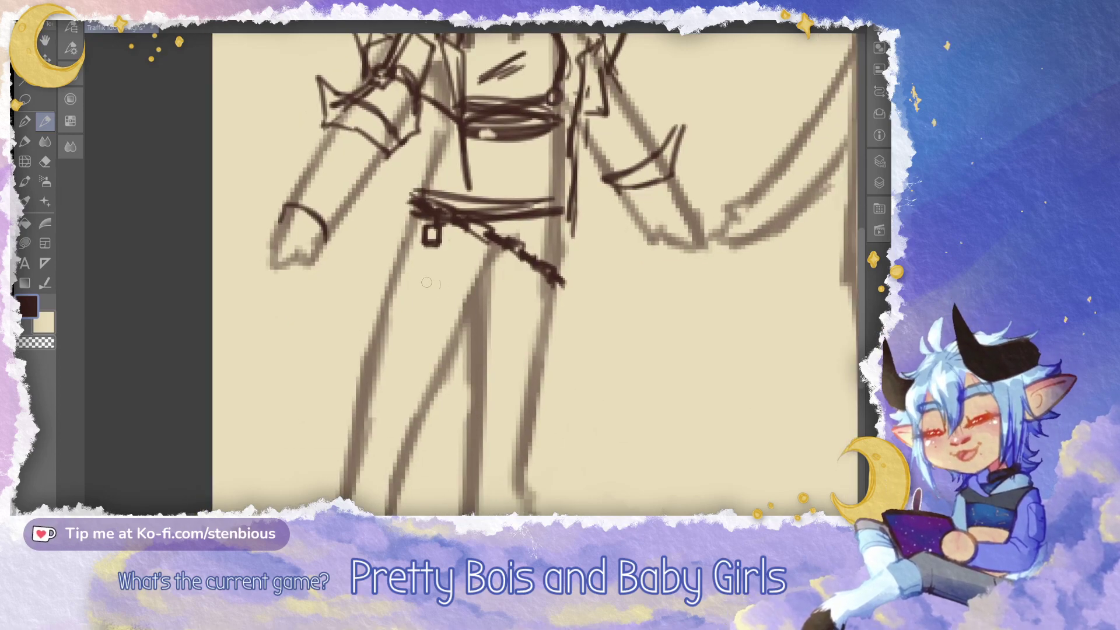
mouse_move(402, 273)
mouse_down()
mouse_move(462, 301)
mouse_move(389, 282)
mouse_up()
key(ctrl+z)
drag(465, 307, 394, 282)
key(ctrl+z)
mouse_move(394, 282)
mouse_down()
mouse_move(438, 284)
mouse_move(462, 303)
mouse_move(393, 281)
mouse_up()
drag(394, 282, 459, 298)
drag(387, 309, 453, 330)
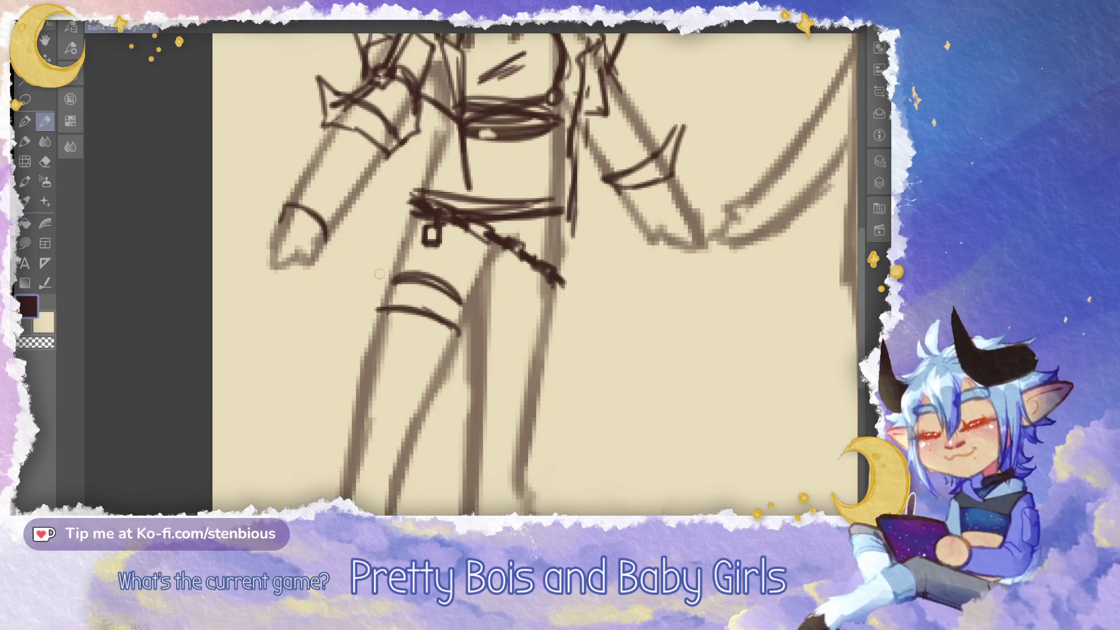
Add a small angular buckle to each of the two thigh straps
drag(411, 306, 415, 317)
drag(412, 301, 404, 323)
mouse_move(408, 302)
mouse_down()
mouse_move(420, 306)
mouse_move(406, 324)
mouse_up()
drag(422, 277, 408, 276)
mouse_move(407, 271)
mouse_down()
mouse_move(406, 284)
mouse_move(422, 271)
mouse_up()
drag(420, 272, 411, 288)
mouse_move(409, 265)
mouse_down()
mouse_move(400, 282)
mouse_move(428, 292)
mouse_up()
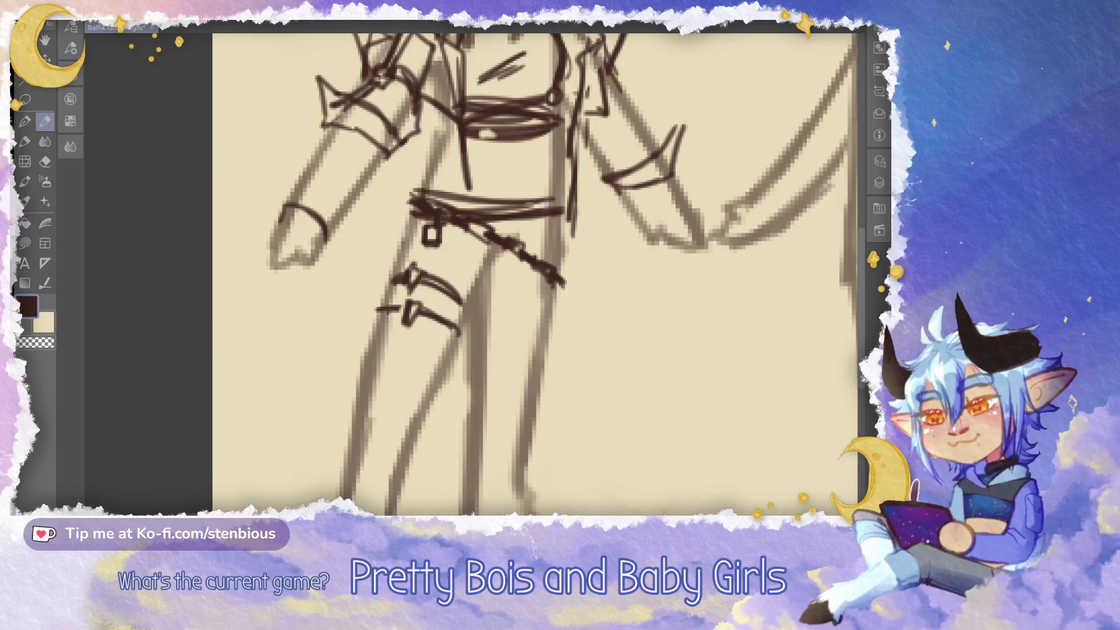
Try to draw a curved cuff line around the ankle of the strapped leg
drag(413, 271, 430, 142)
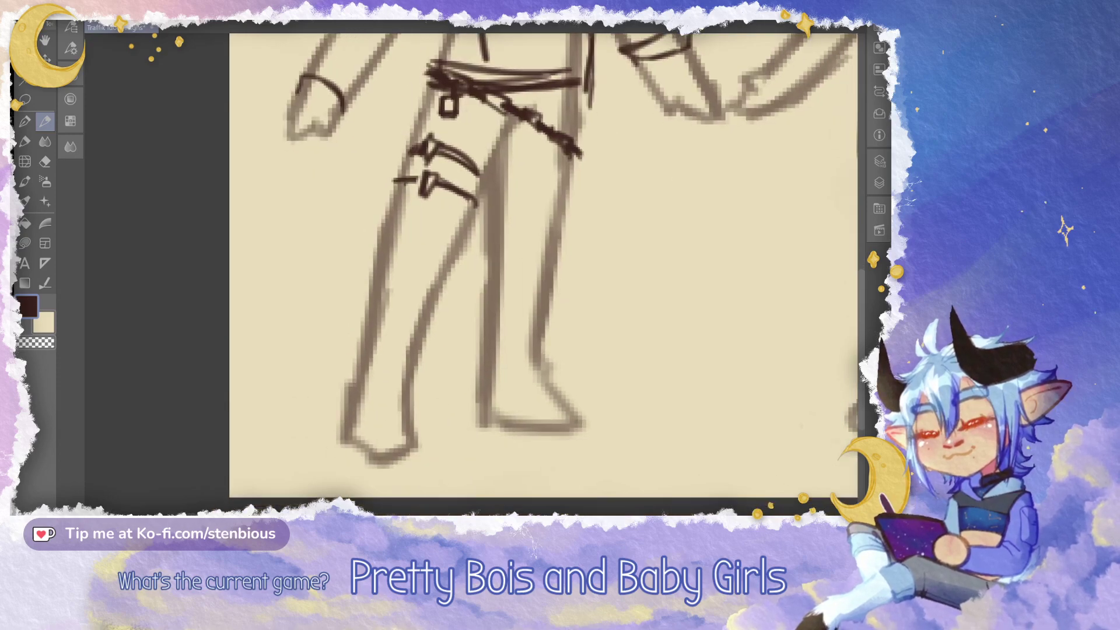
mouse_move(360, 393)
mouse_down()
mouse_move(384, 364)
mouse_move(416, 380)
mouse_up()
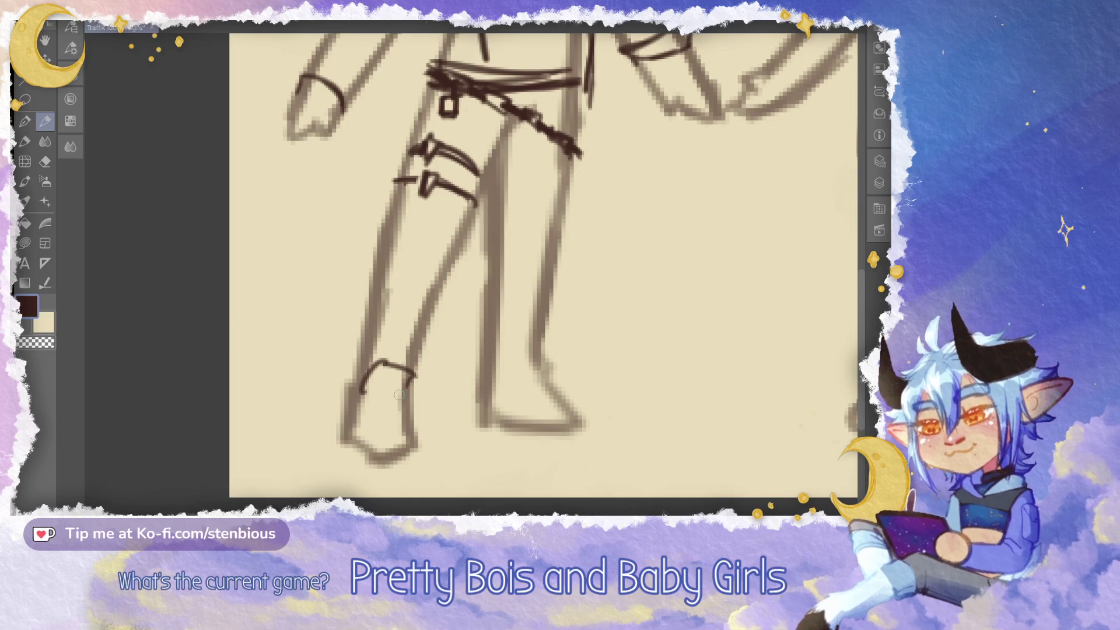
key(ctrl+z)
key(ctrl+z)
key(ctrl+z)
key(ctrl+z)
Outline a tall boot on the strapped leg with a split cuff, side panel and rounded toe cap
mouse_move(372, 379)
mouse_down()
mouse_move(430, 320)
mouse_move(399, 415)
mouse_move(378, 407)
mouse_move(402, 410)
mouse_move(407, 446)
mouse_up()
mouse_move(344, 432)
mouse_down()
mouse_move(382, 421)
mouse_move(405, 433)
mouse_move(352, 429)
mouse_move(400, 406)
mouse_up()
key(ctrl+z)
key(ctrl+z)
drag(400, 405, 418, 443)
drag(347, 433, 398, 403)
drag(398, 404, 412, 446)
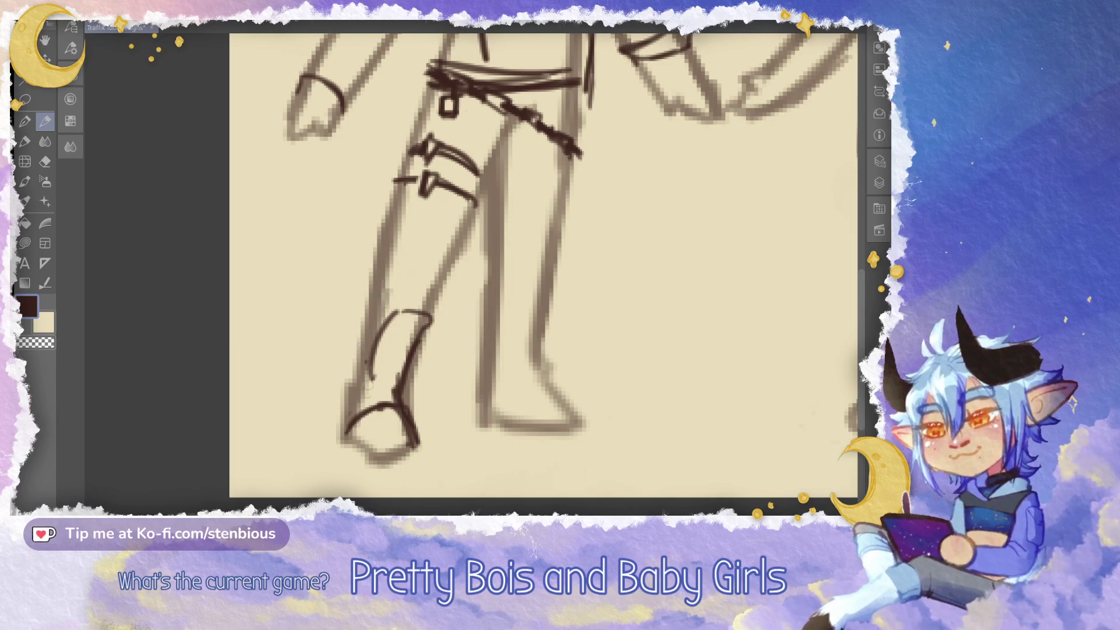
drag(373, 357, 369, 403)
mouse_move(389, 320)
mouse_down()
mouse_move(369, 309)
mouse_move(343, 438)
mouse_move(397, 464)
mouse_move(408, 432)
mouse_up()
Try to draw a flared boot cuff around the other leg's shin
drag(494, 310, 521, 318)
drag(520, 323, 560, 301)
drag(560, 302, 537, 361)
key(ctrl+z)
key(ctrl+z)
key(ctrl+z)
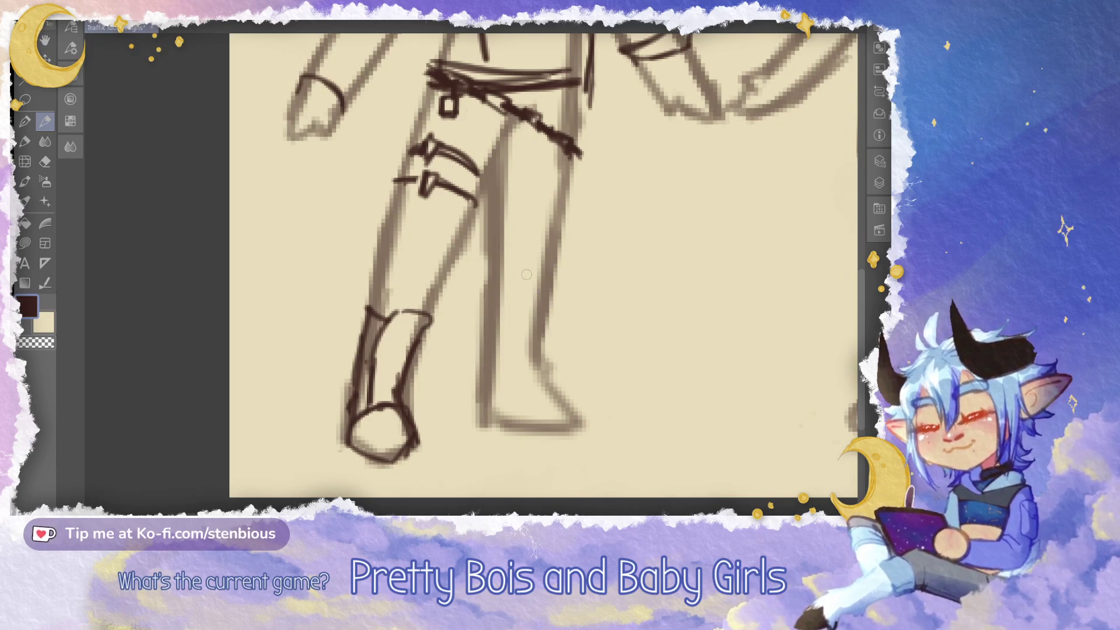
Draw a boot with folded flaring cuffs and a toe cap on the other foot, and shade both boots' sides dark
mouse_move(514, 366)
mouse_down()
mouse_move(571, 343)
mouse_move(536, 376)
mouse_move(477, 346)
mouse_move(460, 377)
mouse_move(494, 372)
mouse_move(482, 337)
mouse_move(509, 371)
mouse_move(488, 344)
mouse_move(460, 349)
mouse_move(513, 363)
mouse_move(470, 342)
mouse_move(455, 361)
mouse_move(502, 360)
mouse_move(485, 417)
mouse_up()
key(ctrl+z)
key(ctrl+z)
key(ctrl+z)
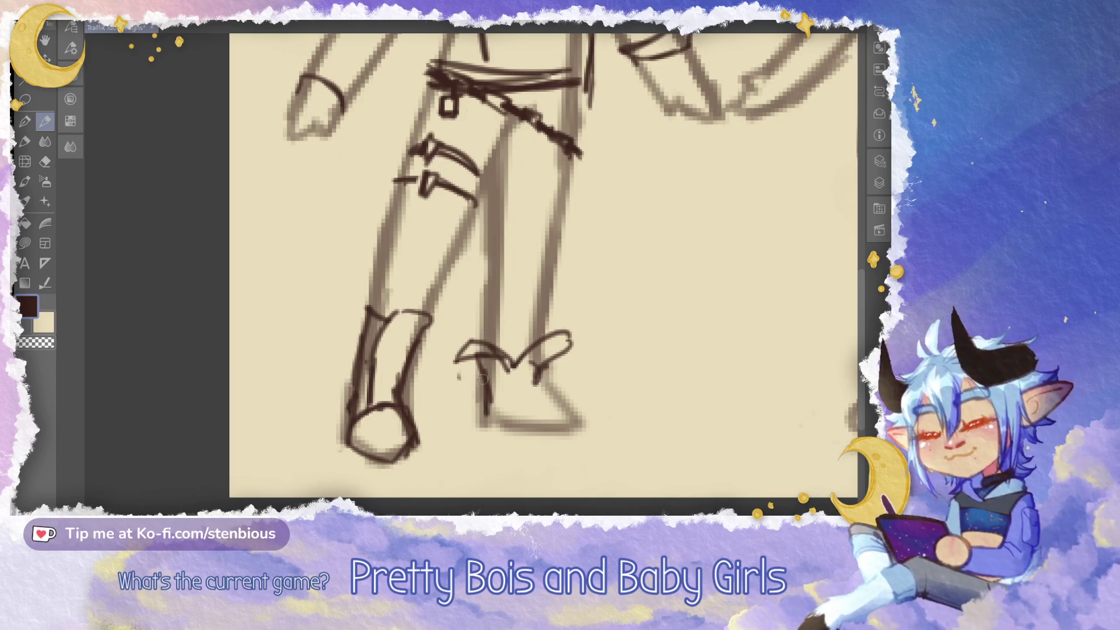
mouse_move(535, 377)
mouse_down()
mouse_move(575, 408)
mouse_move(563, 428)
mouse_move(530, 425)
mouse_move(532, 408)
mouse_move(525, 425)
mouse_move(478, 421)
mouse_up()
mouse_move(483, 368)
mouse_down()
mouse_move(501, 417)
mouse_move(524, 393)
mouse_up()
mouse_move(359, 403)
mouse_down()
mouse_move(382, 318)
mouse_move(297, 437)
mouse_up()
Trace fitted trouser legs from the hips down to the boots and add crease lines at both knees
scroll(557, 279, down, 2)
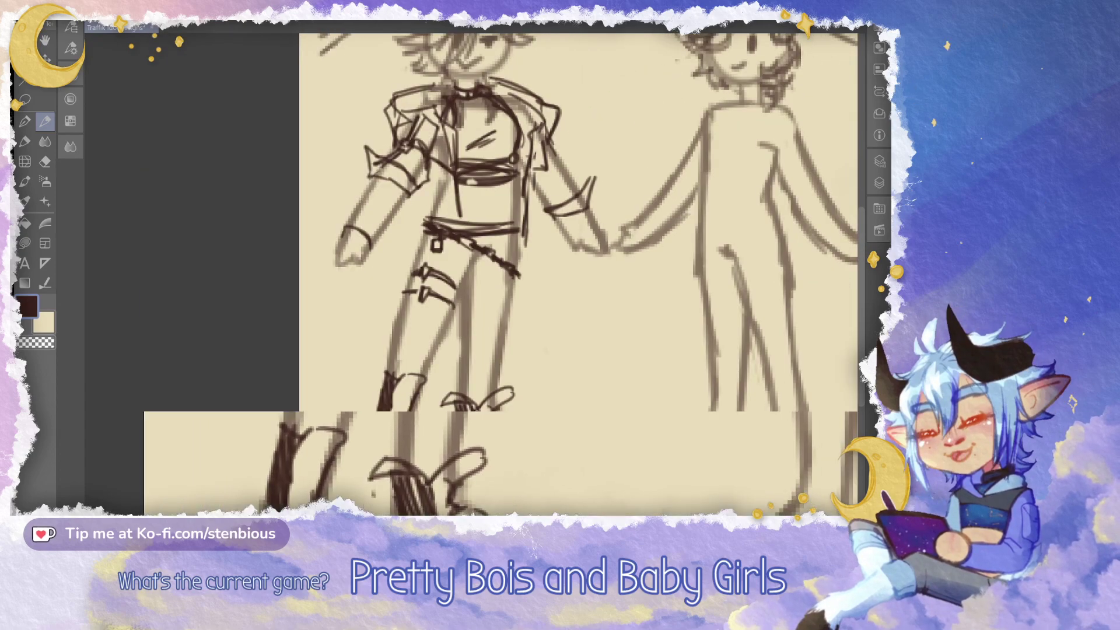
drag(556, 329, 495, 348)
scroll(494, 348, up, 1)
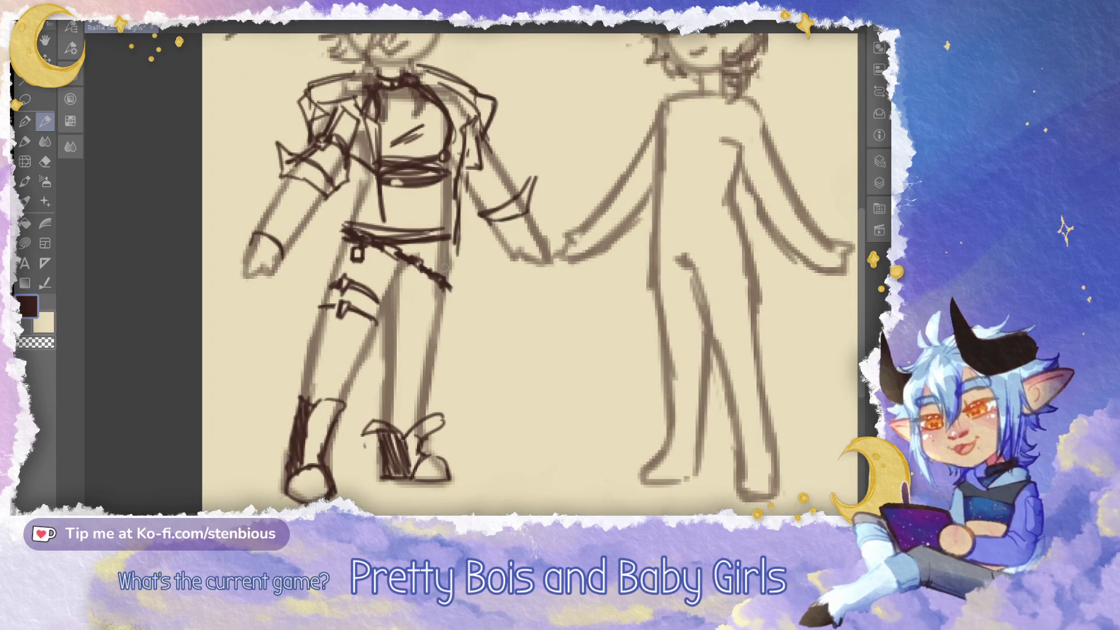
drag(446, 286, 427, 379)
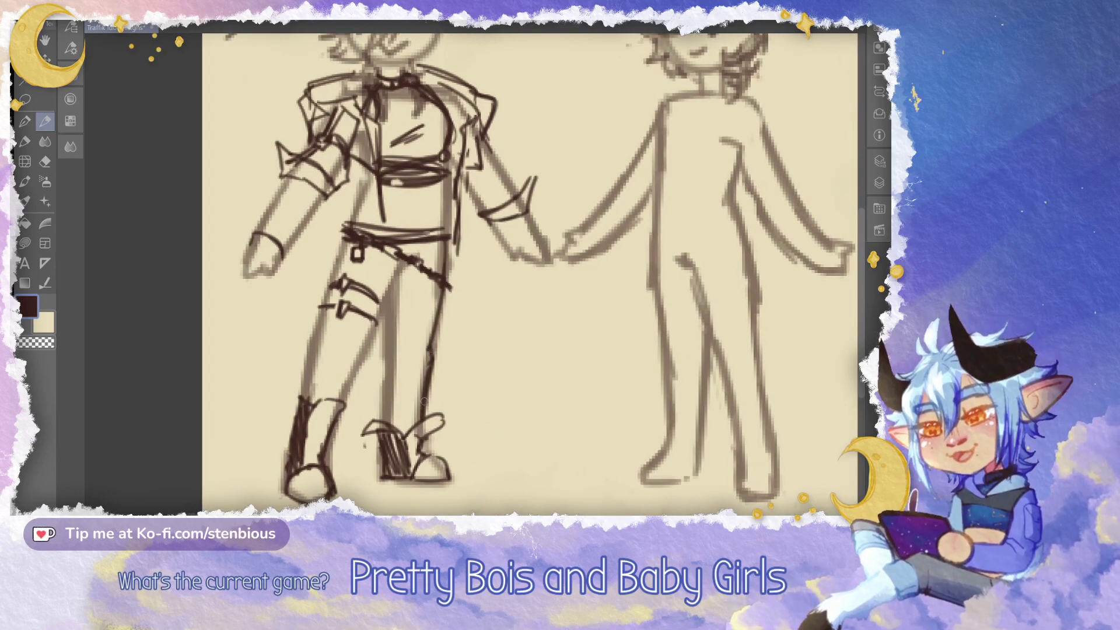
drag(394, 283, 384, 427)
drag(392, 364, 431, 350)
mouse_move(383, 285)
mouse_down()
mouse_move(405, 278)
mouse_move(339, 406)
mouse_up()
drag(345, 239, 302, 397)
drag(314, 348, 325, 368)
Try to extend the jacket with a long coat tail sweeping outward beside the strapped leg
drag(344, 360, 368, 486)
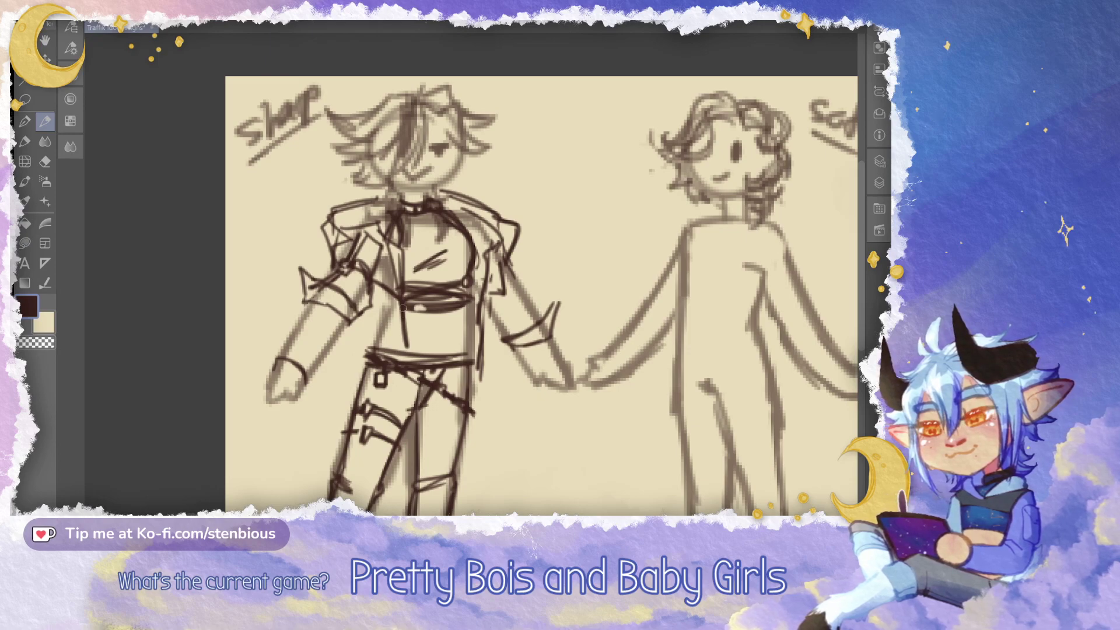
drag(402, 308, 392, 229)
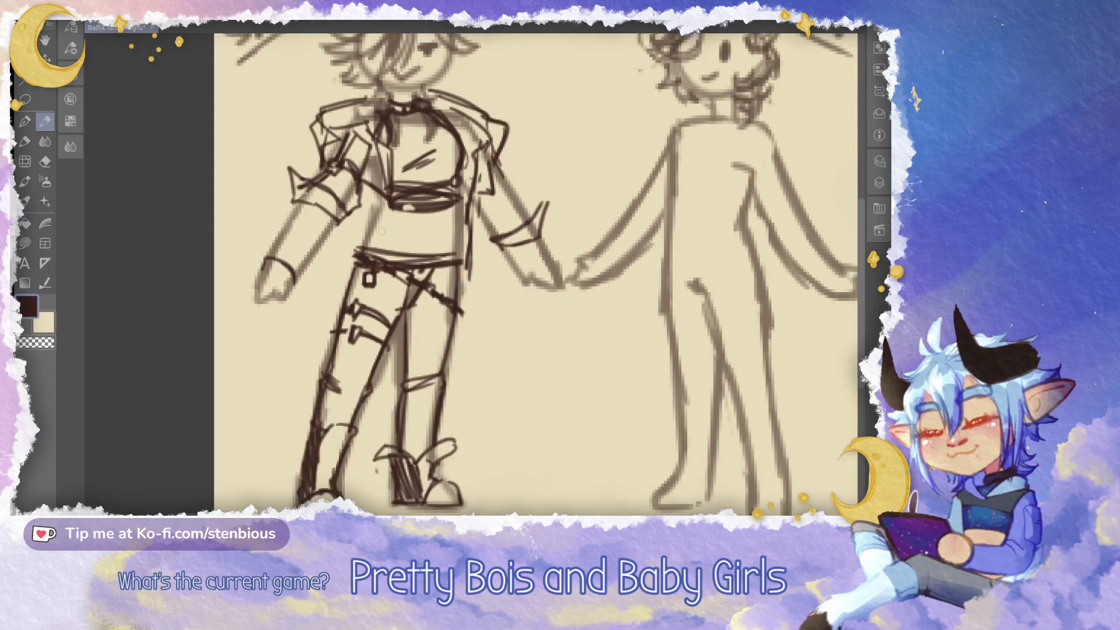
drag(349, 260, 274, 375)
drag(391, 219, 331, 284)
drag(354, 205, 307, 295)
drag(343, 240, 269, 395)
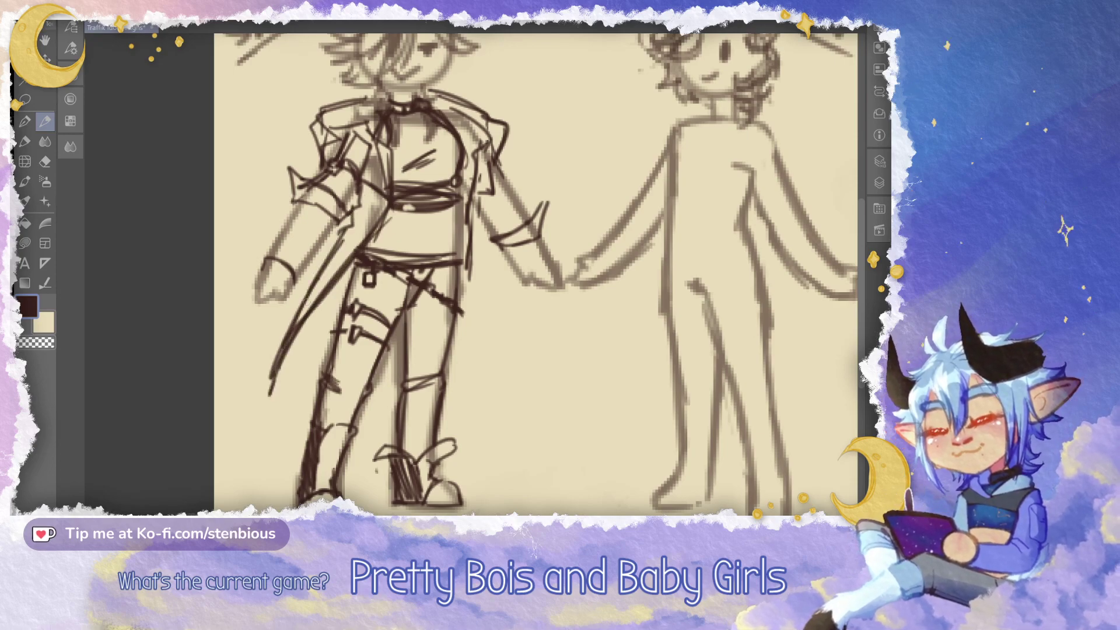
drag(315, 294, 269, 420)
drag(292, 317, 274, 370)
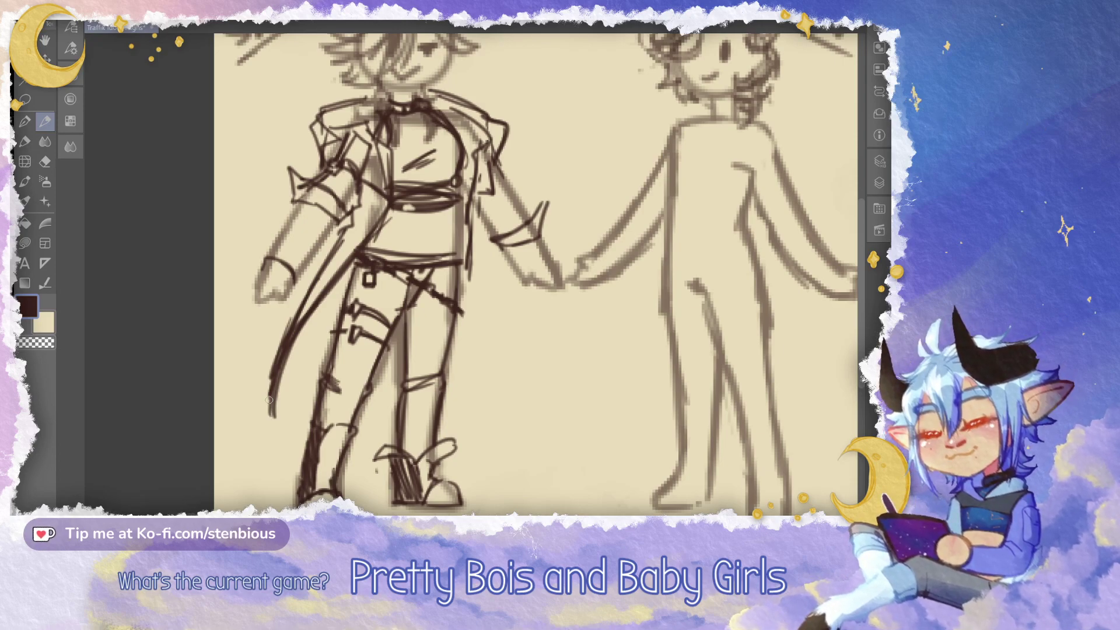
key(ctrl+z)
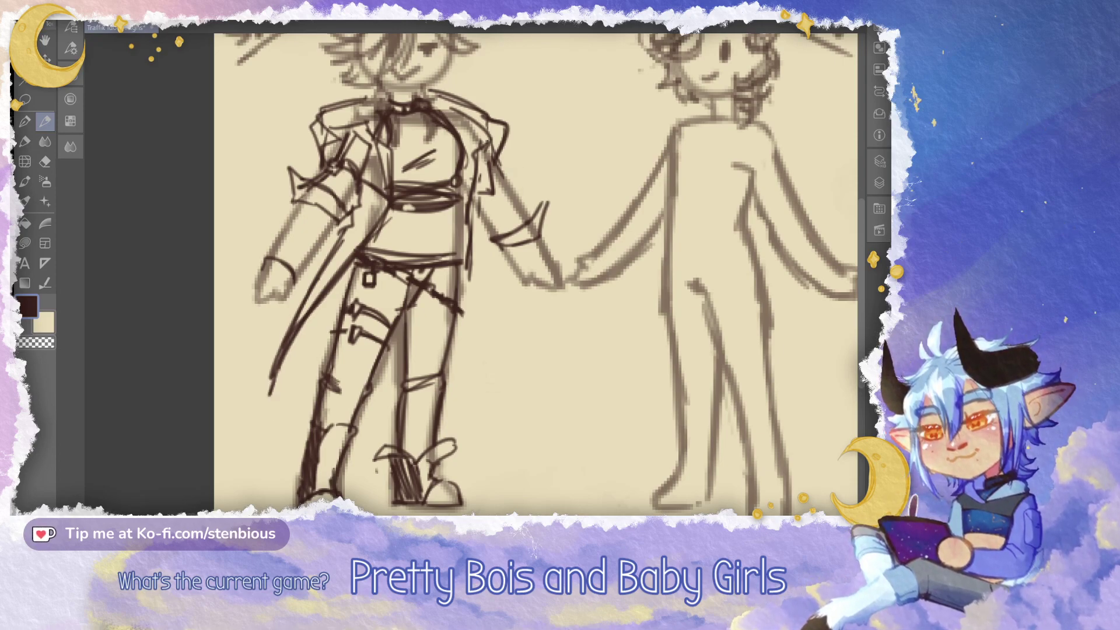
key(ctrl+z)
key(ctrl+z)
Shorten the jacket to the waist, closing its front panel with an angled hem above the waistband
drag(501, 354, 521, 393)
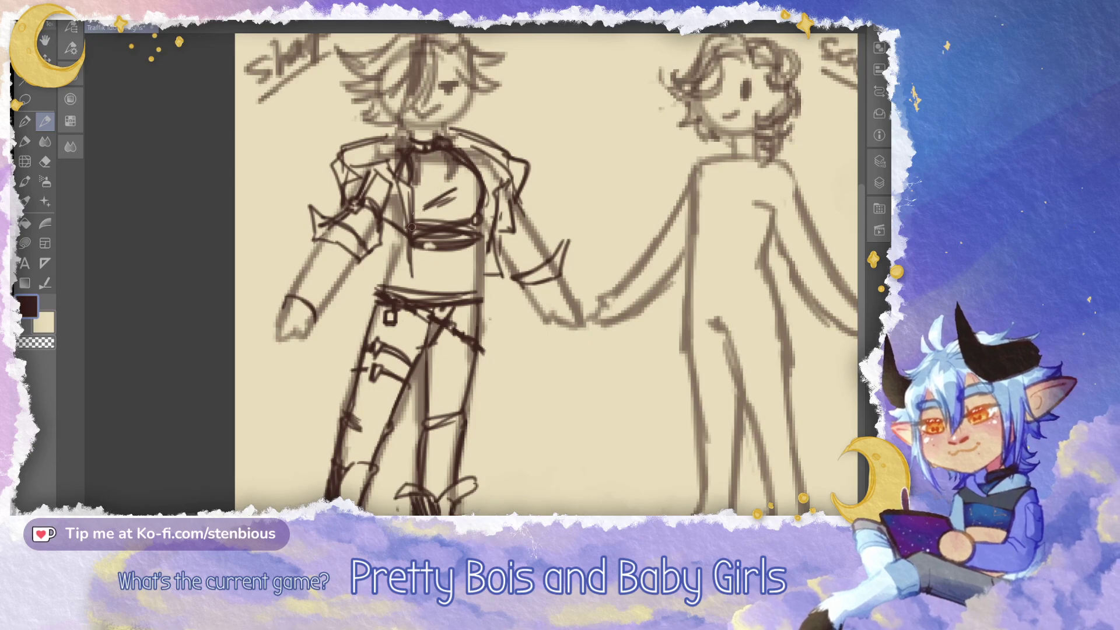
drag(412, 275, 397, 281)
mouse_move(381, 230)
mouse_down()
mouse_move(390, 274)
mouse_move(357, 270)
mouse_move(385, 285)
mouse_move(420, 261)
mouse_up()
mouse_move(385, 285)
mouse_down()
mouse_move(412, 271)
mouse_move(380, 284)
mouse_move(370, 253)
mouse_move(364, 261)
mouse_move(399, 280)
mouse_move(423, 262)
mouse_move(400, 281)
mouse_up()
mouse_move(413, 199)
mouse_down()
mouse_move(405, 258)
mouse_move(384, 278)
mouse_up()
mouse_move(364, 260)
mouse_down()
mouse_move(400, 269)
mouse_move(395, 278)
mouse_up()
drag(377, 268, 405, 274)
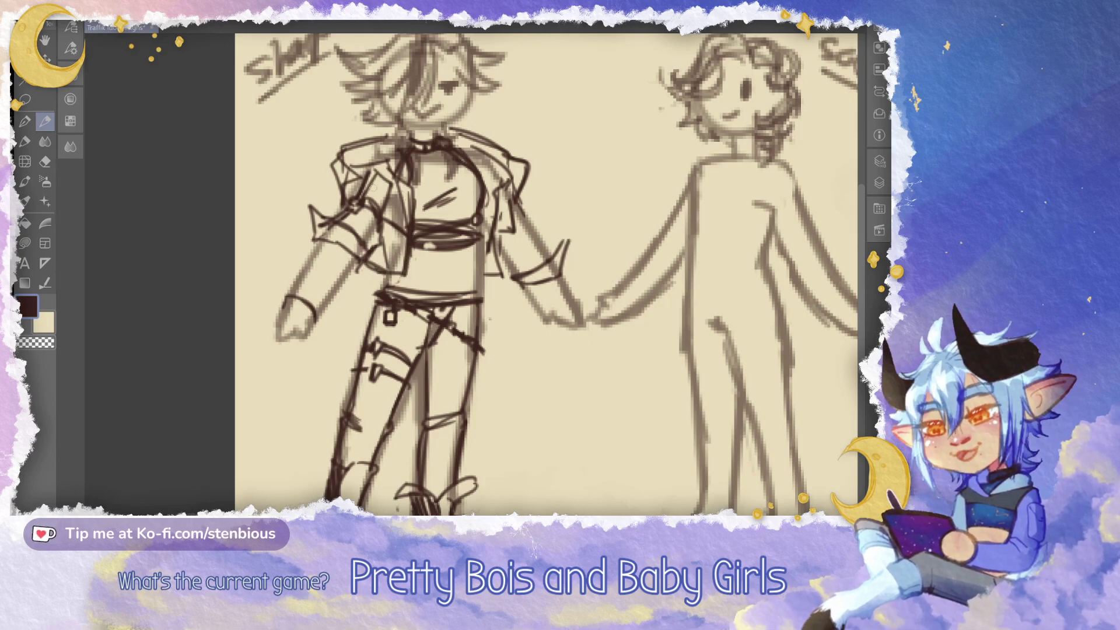
Shade the inside of the open jacket and add short muscle lines on the bare midriff
drag(373, 187, 392, 144)
mouse_move(490, 202)
mouse_down()
mouse_move(461, 224)
mouse_move(459, 247)
mouse_move(433, 227)
mouse_move(475, 247)
mouse_up()
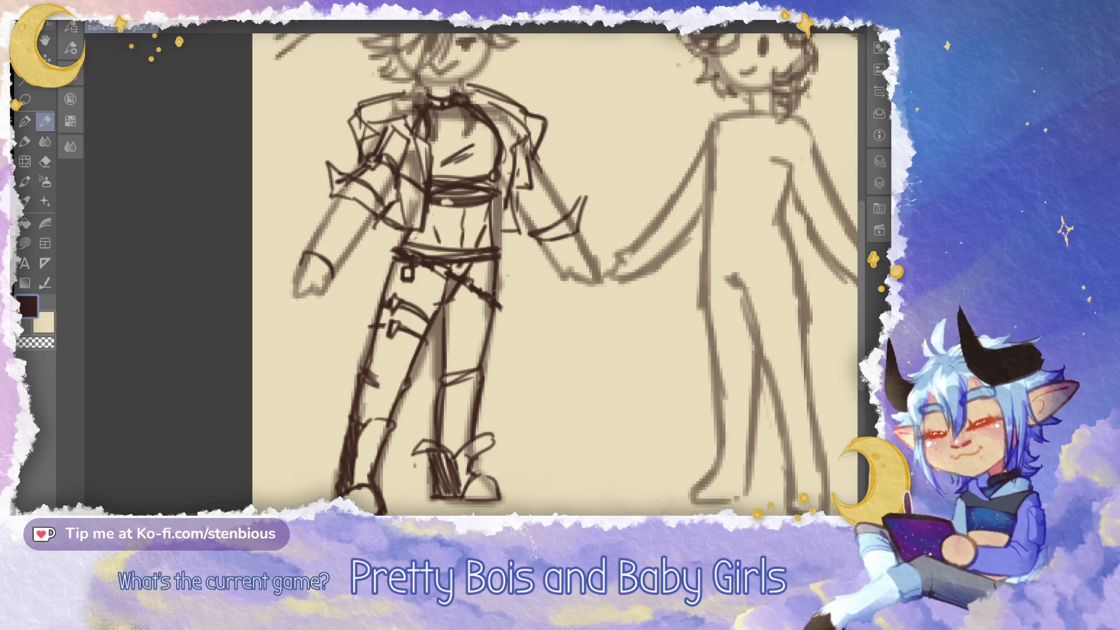
drag(493, 294, 465, 323)
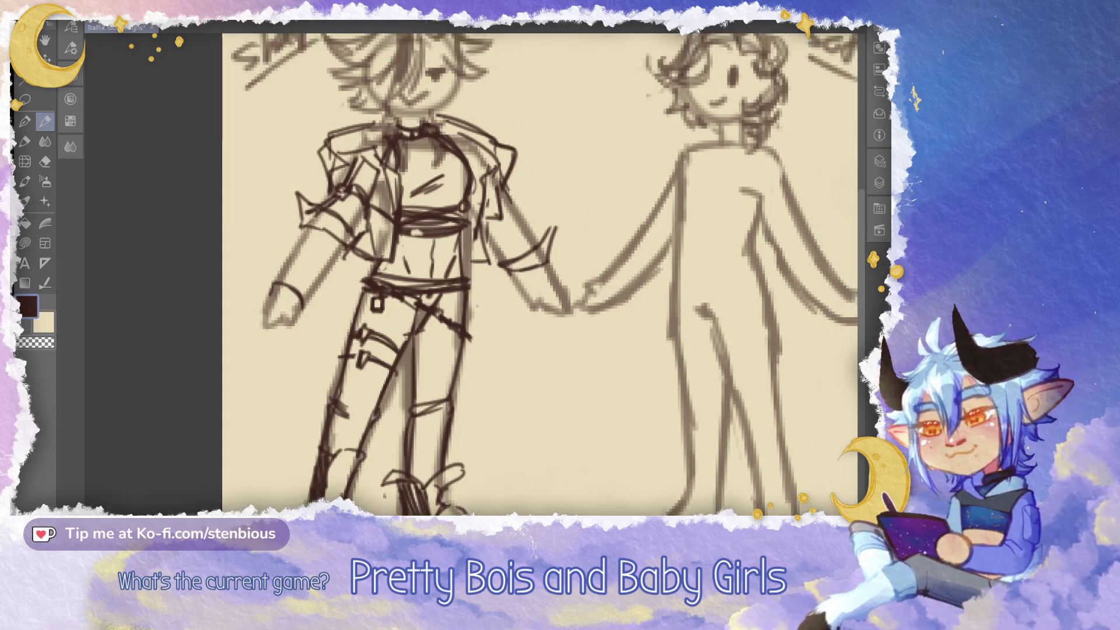
Hatch a dark glove over the fingers of the Sharp figure's free hand
mouse_move(267, 318)
mouse_down()
mouse_move(268, 295)
mouse_move(290, 312)
mouse_move(313, 260)
mouse_up()
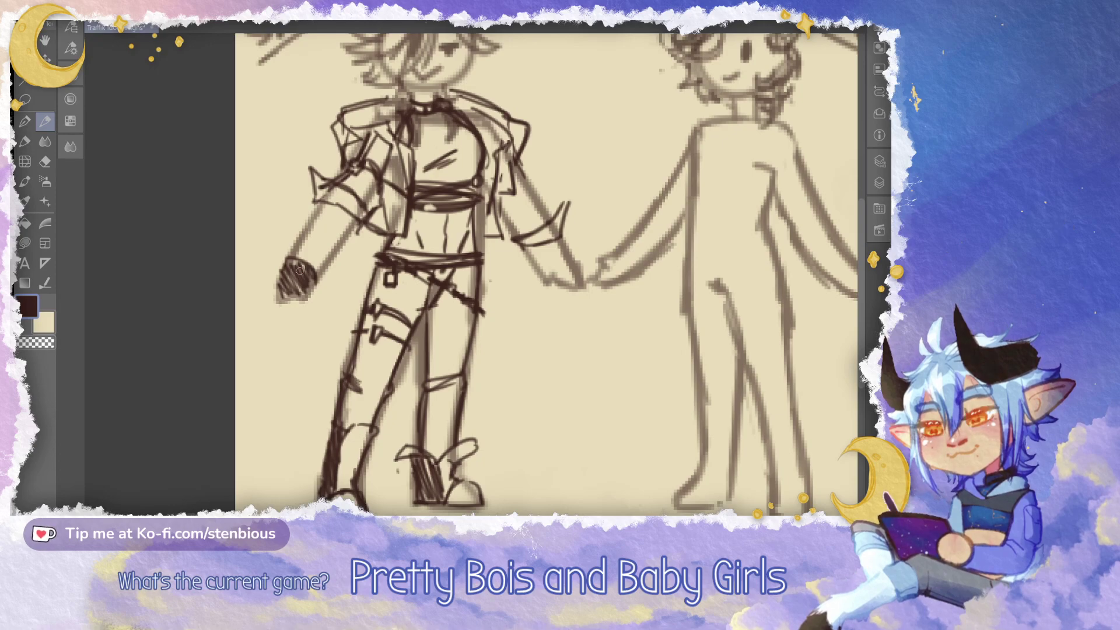
drag(300, 270, 292, 315)
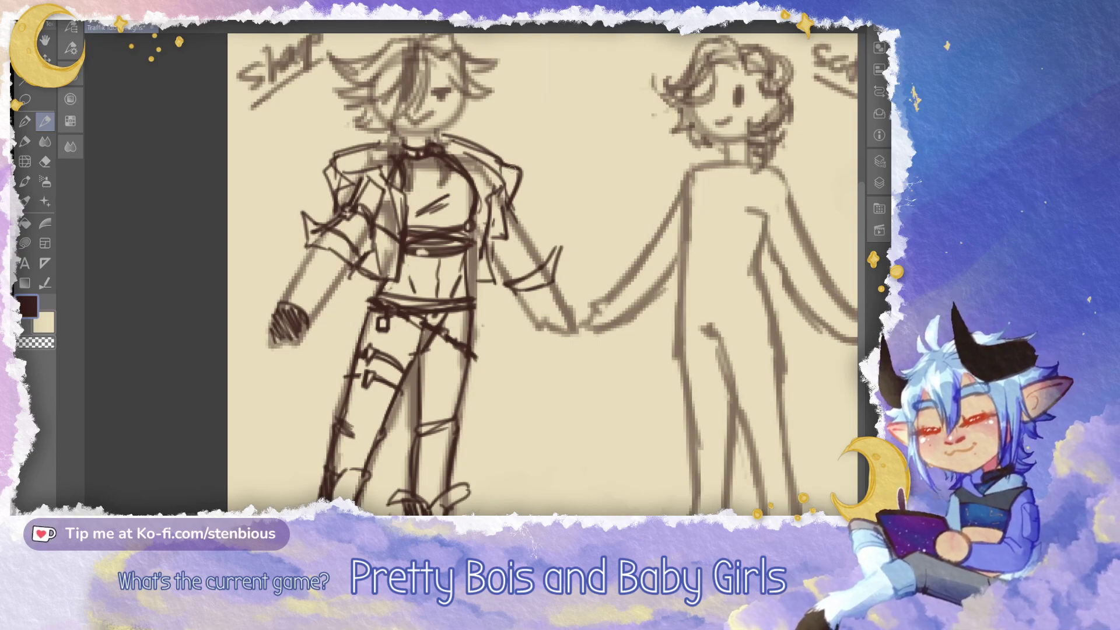
mouse_move(515, 188)
mouse_down()
mouse_move(489, 151)
mouse_move(421, 133)
mouse_move(379, 142)
mouse_move(337, 211)
mouse_up()
drag(443, 280, 414, 235)
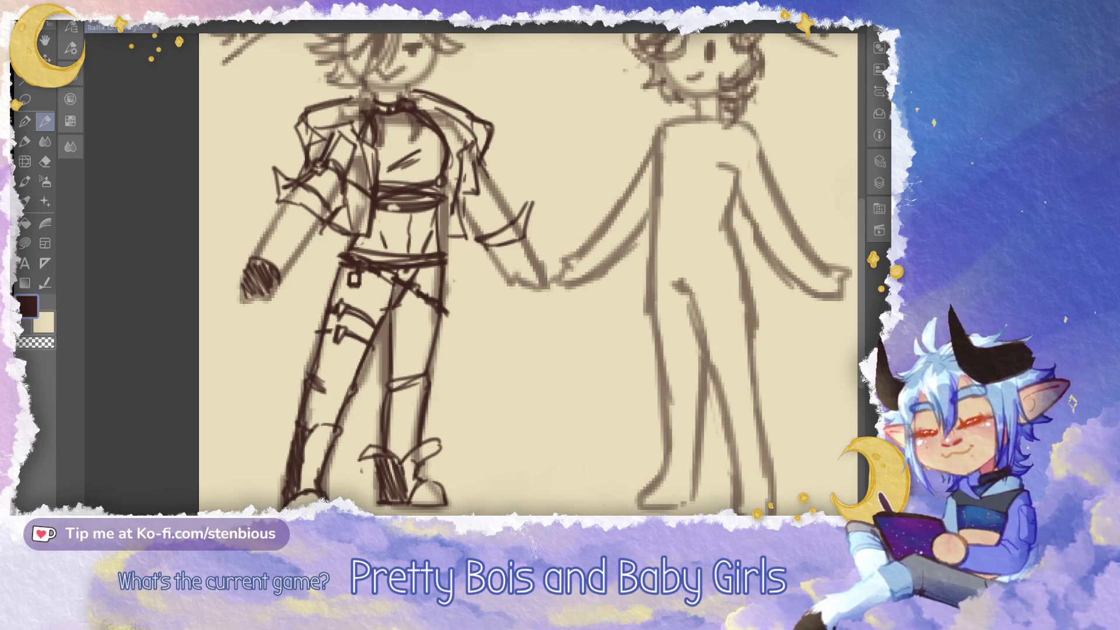
drag(525, 303, 537, 254)
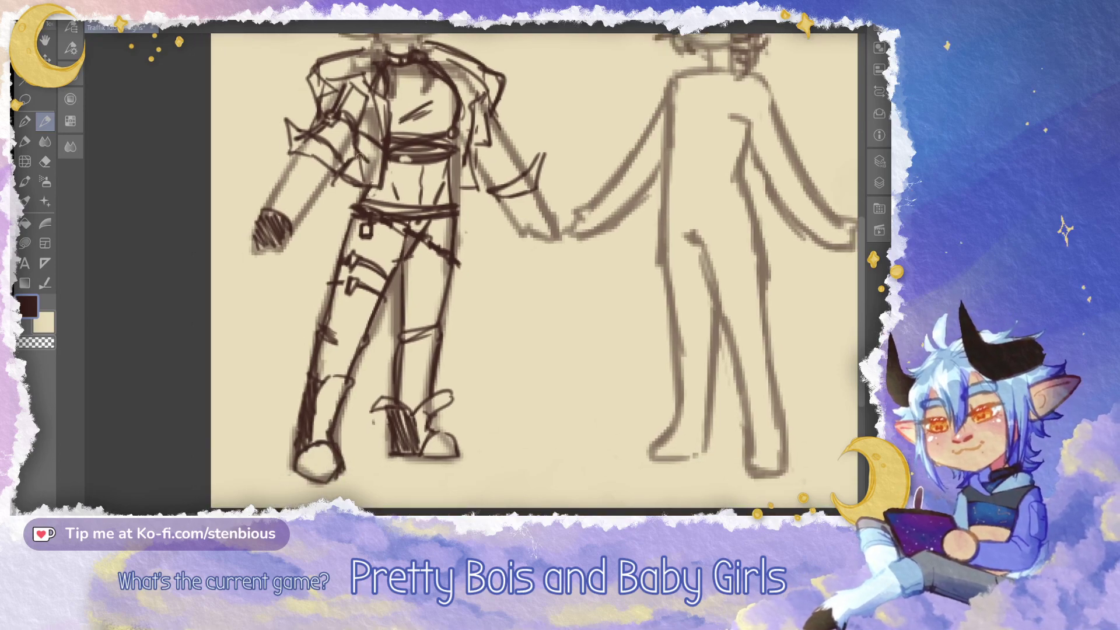
Draw a long narrow strap with a buckled end hanging from the jacket beside the Sharp figure's strapped thigh
mouse_move(360, 186)
mouse_down()
mouse_move(300, 290)
mouse_move(311, 271)
mouse_up()
drag(361, 159, 295, 281)
drag(342, 207, 296, 289)
mouse_move(289, 292)
mouse_down()
mouse_move(304, 293)
mouse_move(309, 272)
mouse_up()
mouse_move(315, 257)
mouse_down()
mouse_move(303, 284)
mouse_move(291, 269)
mouse_move(308, 302)
mouse_move(309, 273)
mouse_up()
mouse_move(308, 275)
mouse_down()
mouse_move(304, 298)
mouse_move(290, 293)
mouse_up()
drag(297, 272, 298, 294)
mouse_move(308, 273)
mouse_down()
mouse_move(303, 295)
mouse_move(293, 289)
mouse_up()
mouse_move(294, 290)
mouse_down()
mouse_move(304, 291)
mouse_move(296, 294)
mouse_up()
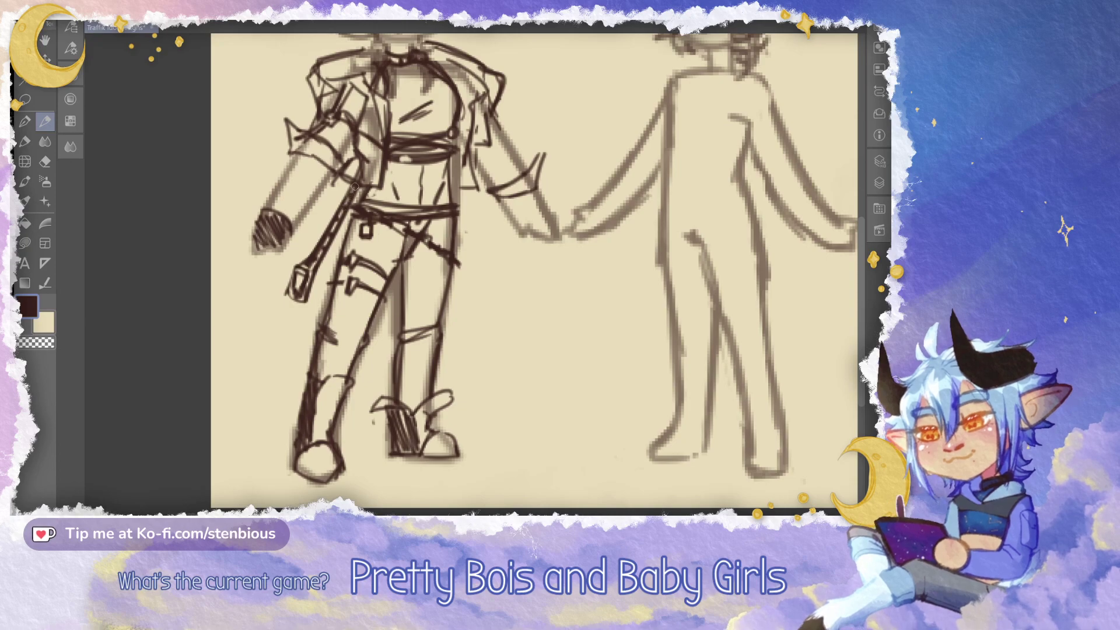
Sketch a matching narrow strap hanging from the jacket at the Sharp figure's other hip
mouse_move(474, 178)
mouse_down()
mouse_move(503, 285)
mouse_move(491, 286)
mouse_up()
drag(479, 201, 500, 286)
mouse_move(477, 190)
mouse_down()
mouse_move(488, 270)
mouse_move(490, 239)
mouse_move(497, 273)
mouse_up()
drag(479, 185, 496, 277)
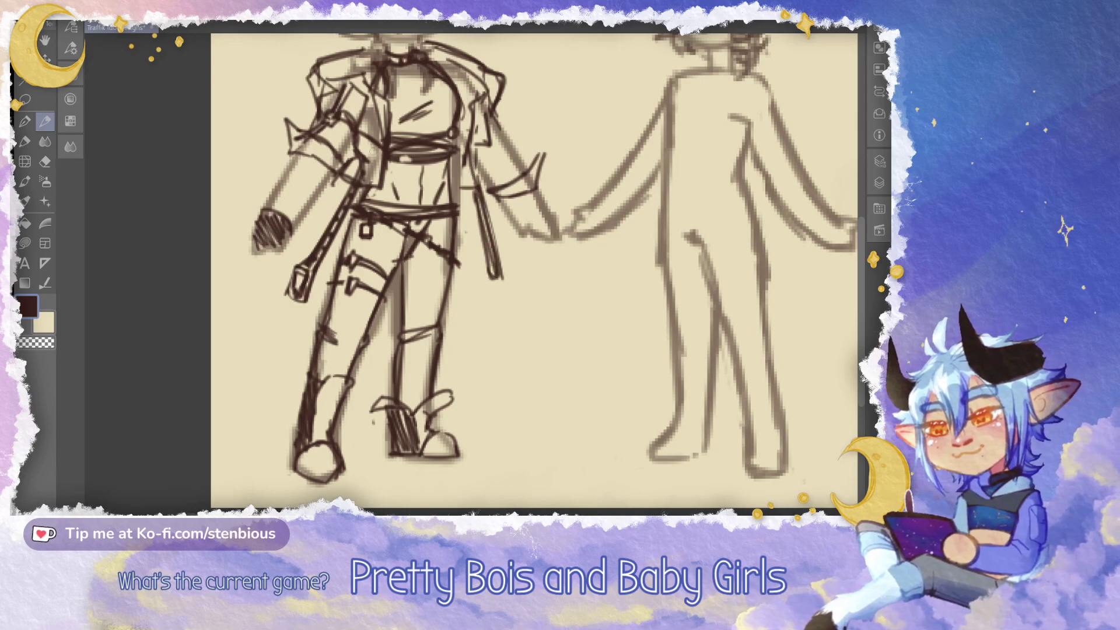
Outline the Sharp figure's gloved forearm and build up a jagged, pointed jacket sleeve on the arm reaching toward the Soft figure
mouse_move(562, 236)
mouse_down()
mouse_move(554, 310)
mouse_move(515, 308)
mouse_up()
scroll(554, 297, down, 1)
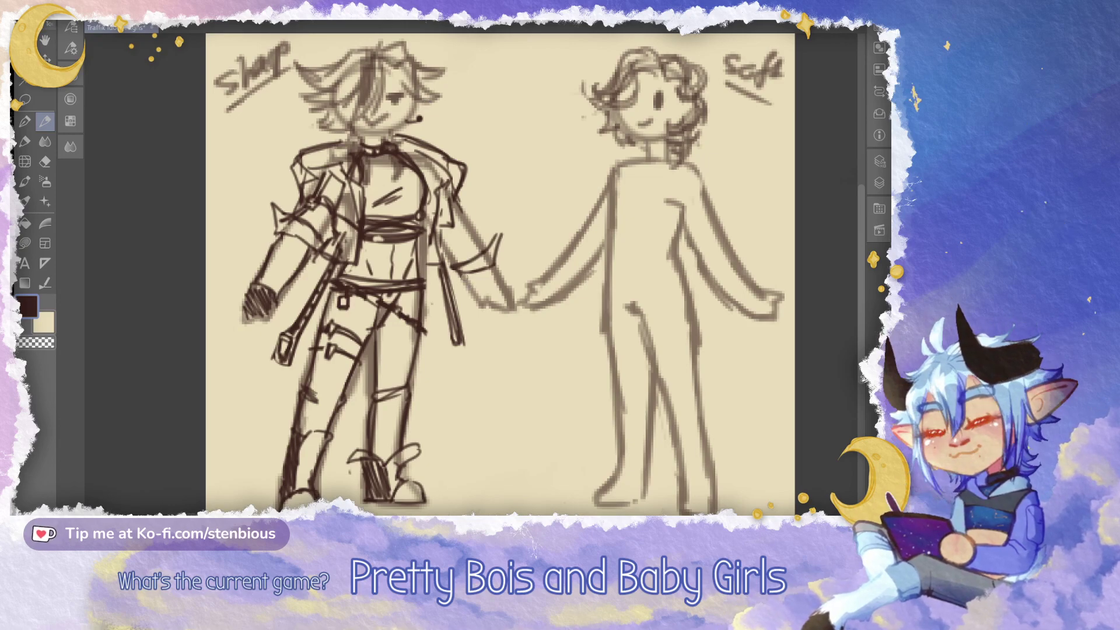
mouse_move(457, 198)
mouse_down()
mouse_move(479, 204)
mouse_move(485, 251)
mouse_move(454, 264)
mouse_move(474, 217)
mouse_up()
key(ctrl+z)
key(ctrl+z)
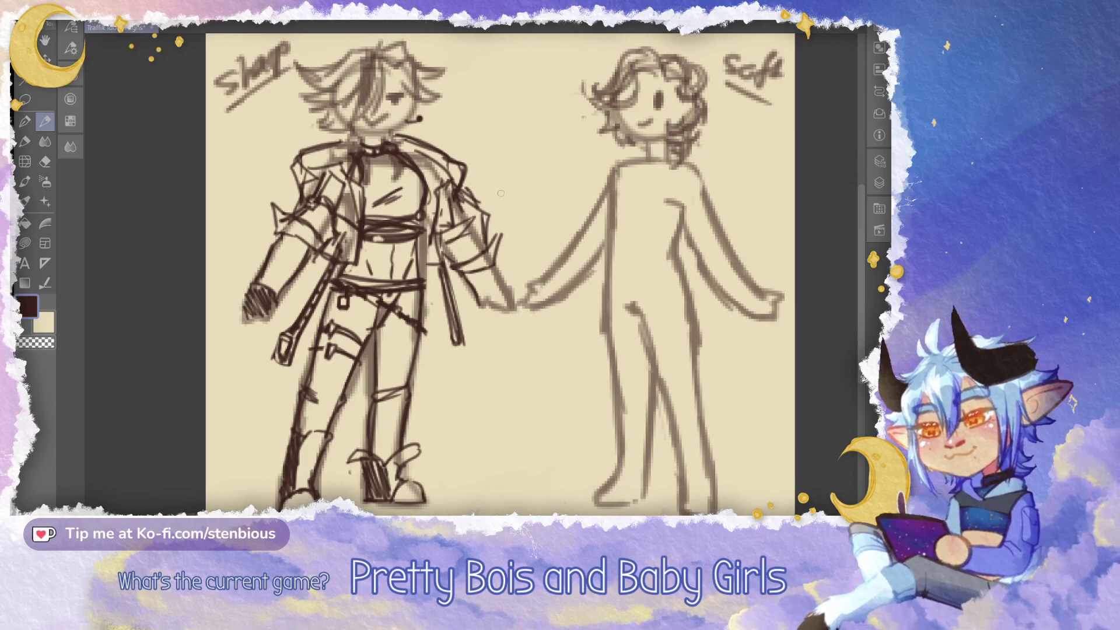
drag(501, 193, 467, 196)
Add slanted crease lines across the chest of the Sharp figure's crop top
mouse_move(371, 198)
mouse_down()
mouse_move(360, 186)
mouse_move(355, 204)
mouse_move(376, 195)
mouse_move(340, 212)
mouse_move(386, 212)
mouse_move(374, 202)
mouse_up()
key(ctrl+z)
key(ctrl+z)
key(ctrl+z)
key(ctrl+z)
key(ctrl+z)
mouse_move(343, 205)
mouse_down()
mouse_move(375, 193)
mouse_move(357, 201)
mouse_move(374, 231)
mouse_up()
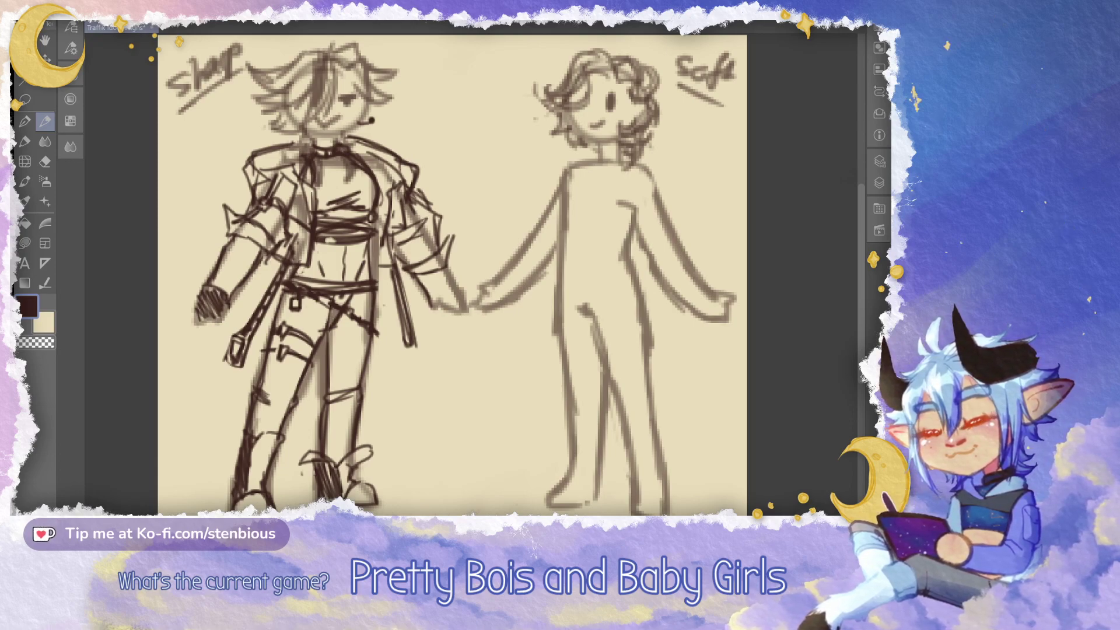
Replace the Sharp figure's thigh straps with short hems wrapping around both upper thighs
mouse_move(292, 291)
mouse_down()
mouse_move(284, 335)
mouse_move(310, 295)
mouse_up()
drag(277, 349, 298, 362)
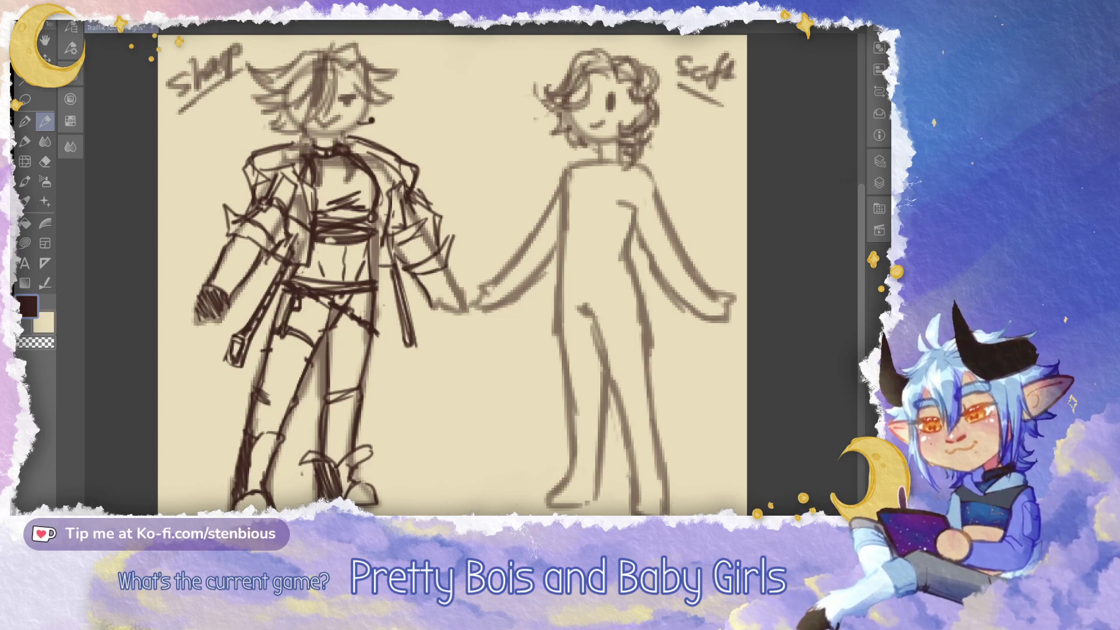
drag(369, 290, 367, 321)
mouse_move(368, 297)
mouse_down()
mouse_move(368, 340)
mouse_move(323, 343)
mouse_up()
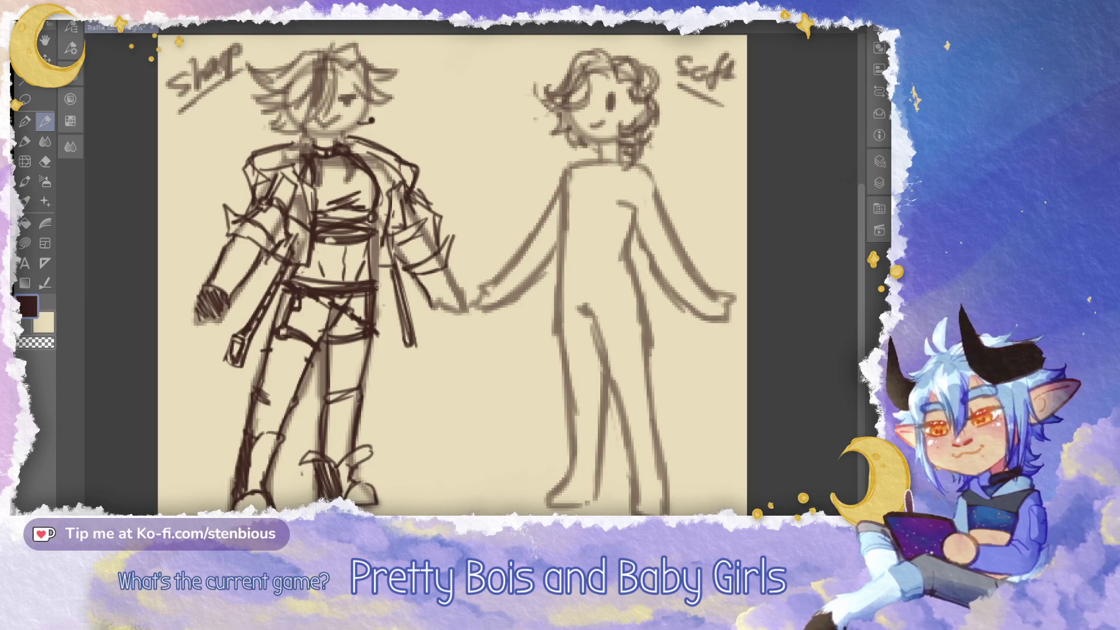
scroll(376, 285, up, 2)
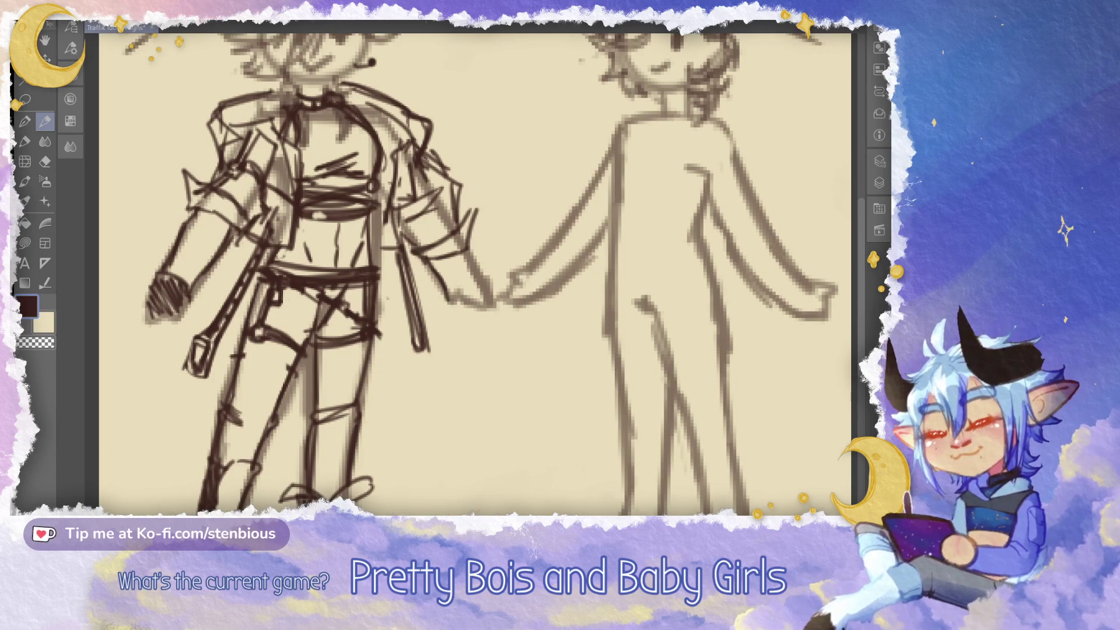
drag(396, 233, 395, 337)
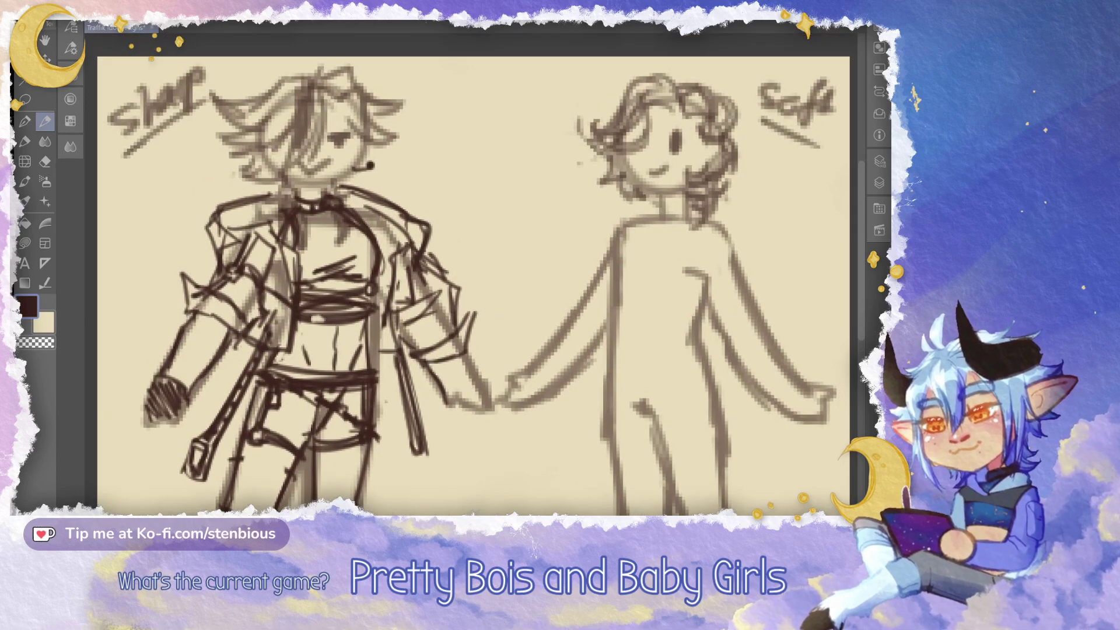
scroll(472, 274, down, 2)
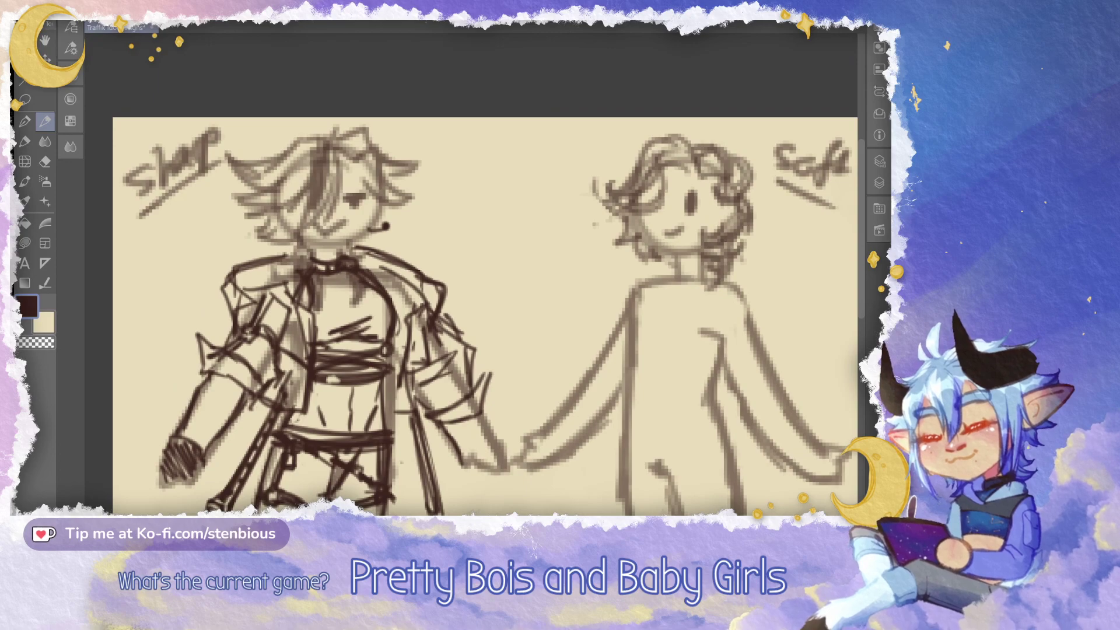
scroll(472, 274, up, 2)
scroll(459, 275, down, 2)
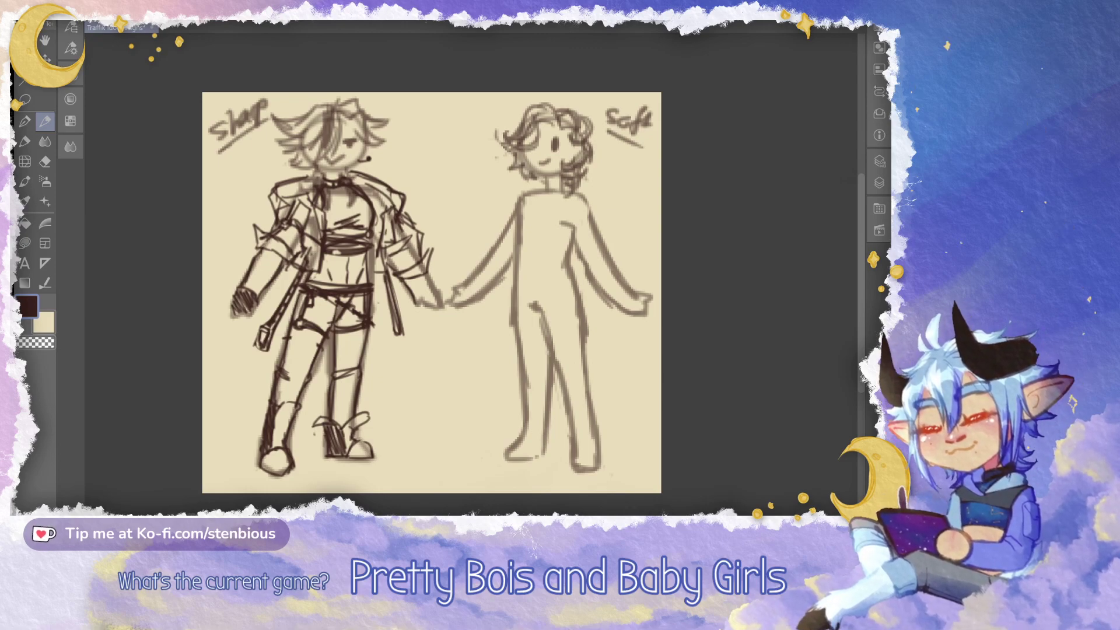
key(Tab)
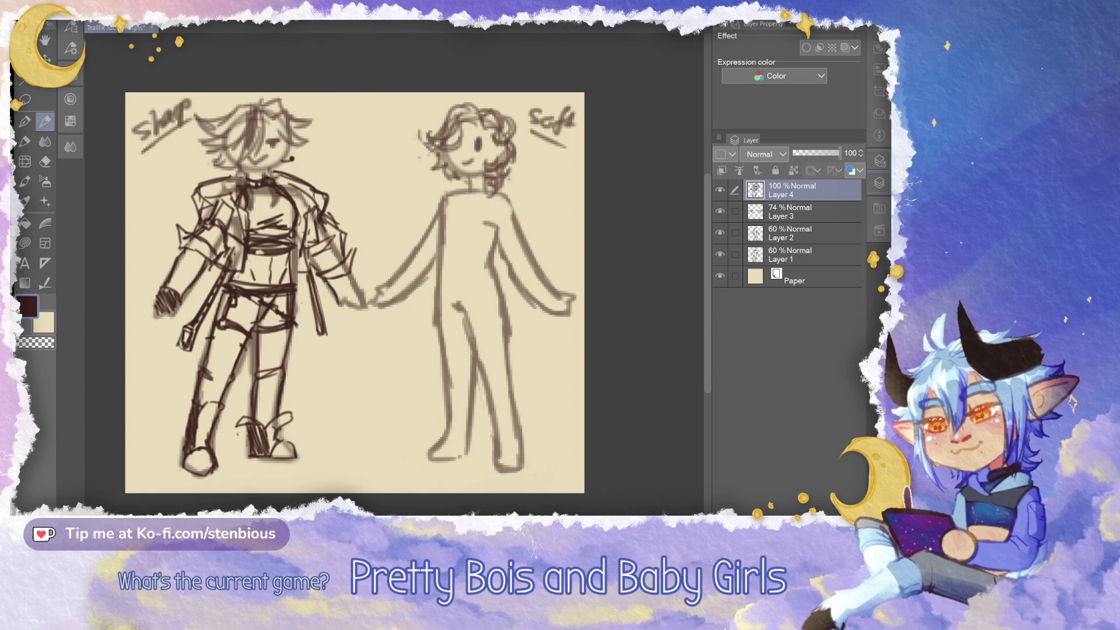
key(Tab)
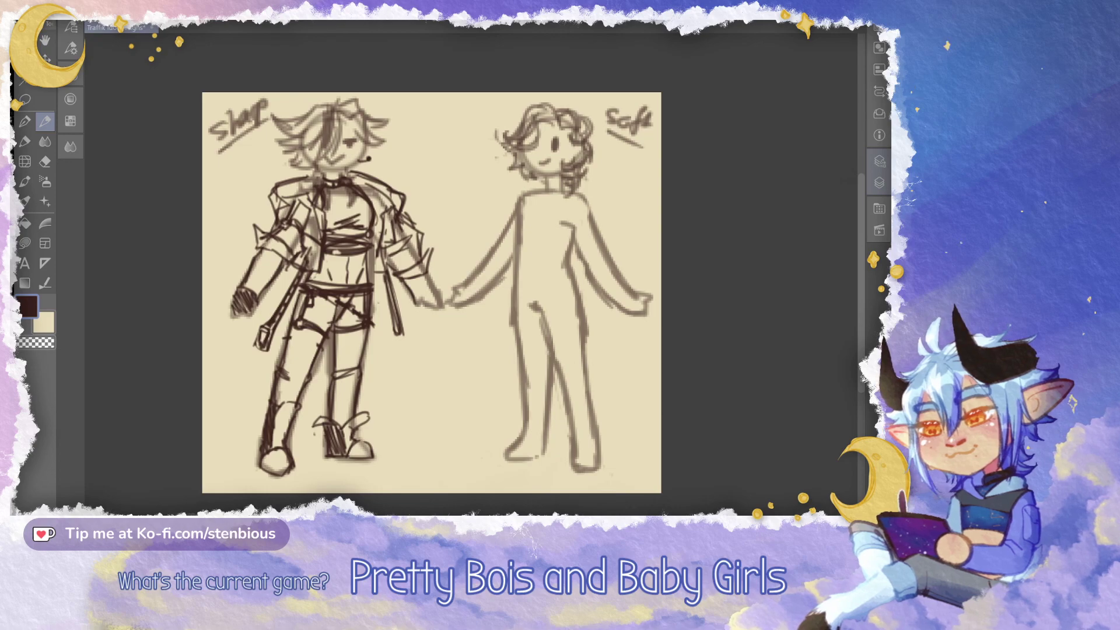
Hatch a dark glove over the Soft figure's free hand
drag(623, 309, 642, 303)
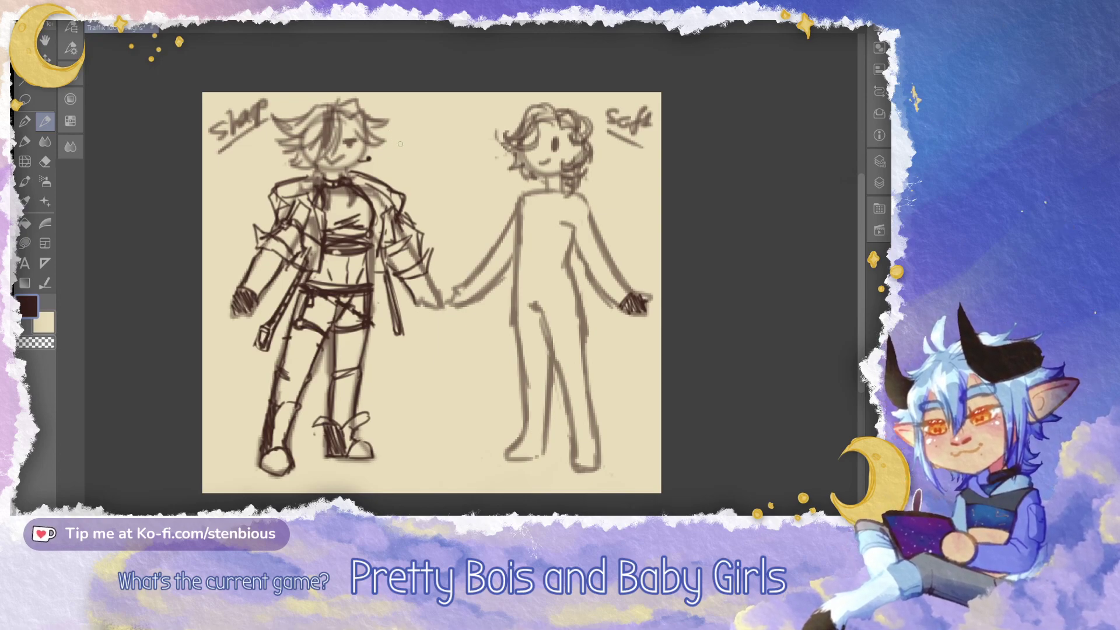
mouse_move(382, 163)
mouse_down()
mouse_move(391, 167)
mouse_move(382, 156)
mouse_up()
drag(491, 188, 507, 179)
key(ctrl+z)
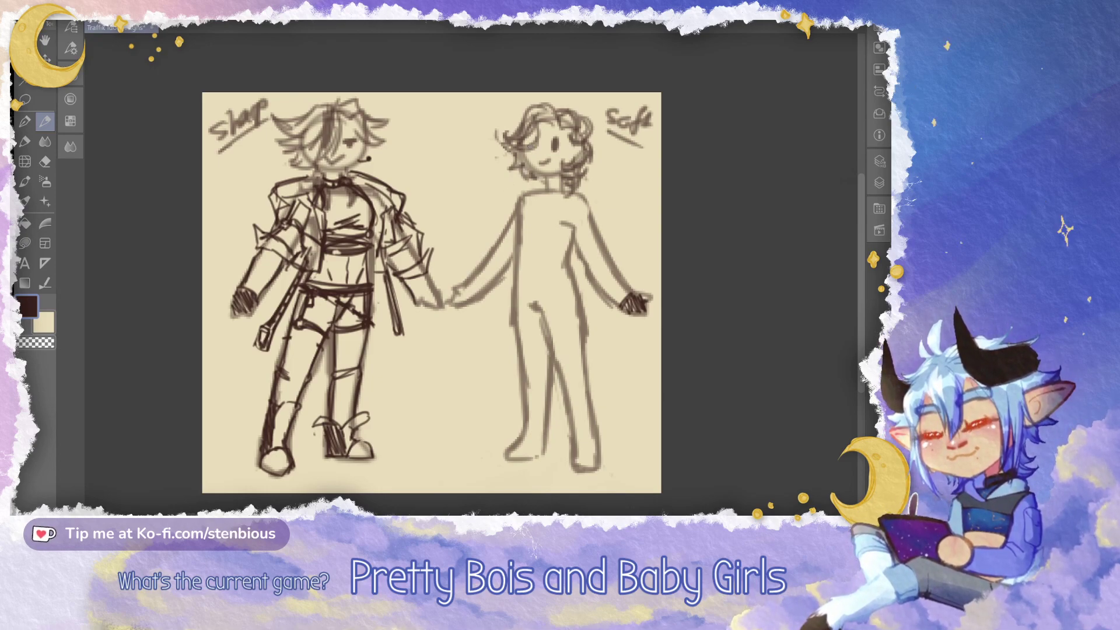
scroll(590, 297, up, 1)
drag(590, 297, 563, 302)
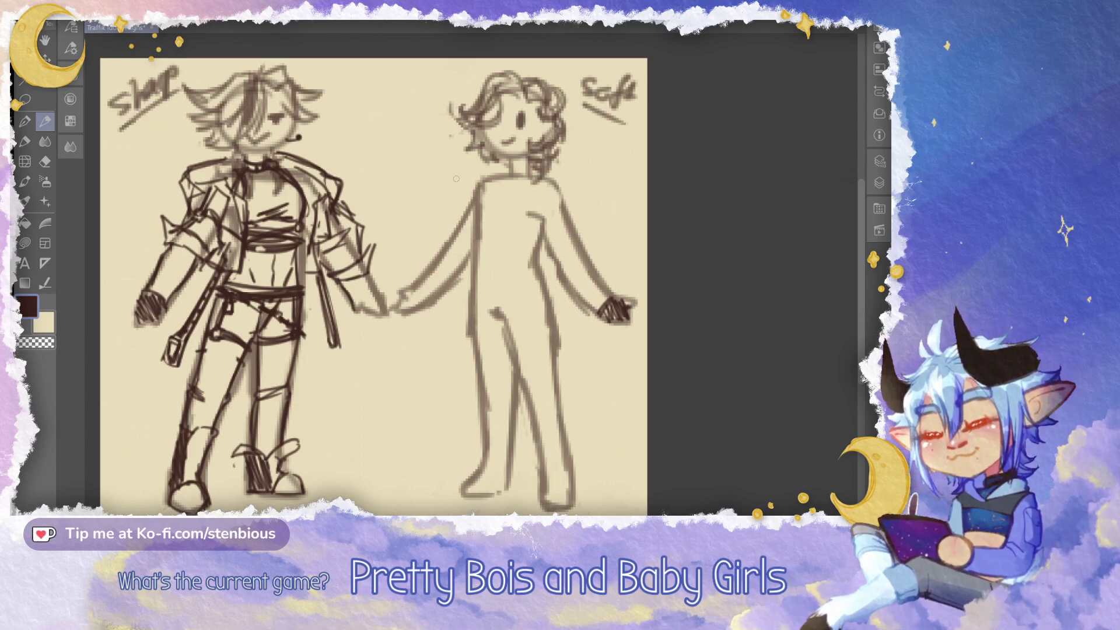
Sketch pointed, flared collar flaps over both of the Soft figure's shoulders
mouse_move(473, 179)
mouse_down()
mouse_move(461, 168)
mouse_move(482, 163)
mouse_move(452, 186)
mouse_move(450, 167)
mouse_move(479, 162)
mouse_up()
key(ctrl+z)
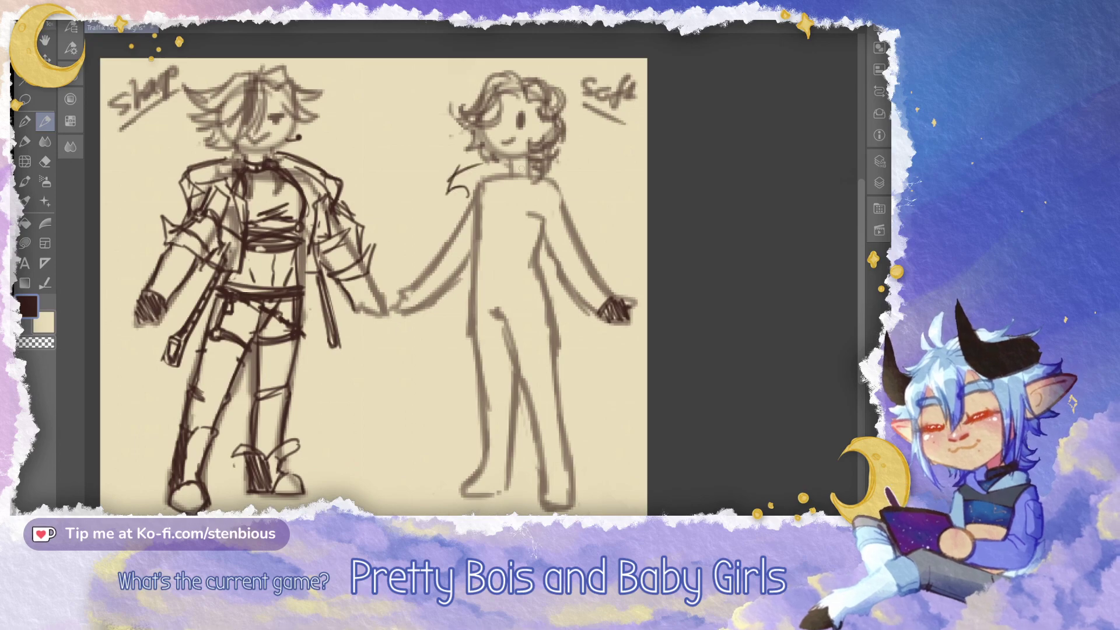
mouse_move(561, 162)
mouse_down()
mouse_move(598, 177)
mouse_move(604, 202)
mouse_up()
mouse_move(605, 201)
mouse_down()
mouse_move(589, 192)
mouse_move(561, 210)
mouse_move(603, 199)
mouse_move(590, 205)
mouse_move(595, 178)
mouse_move(546, 157)
mouse_up()
key(ctrl+z)
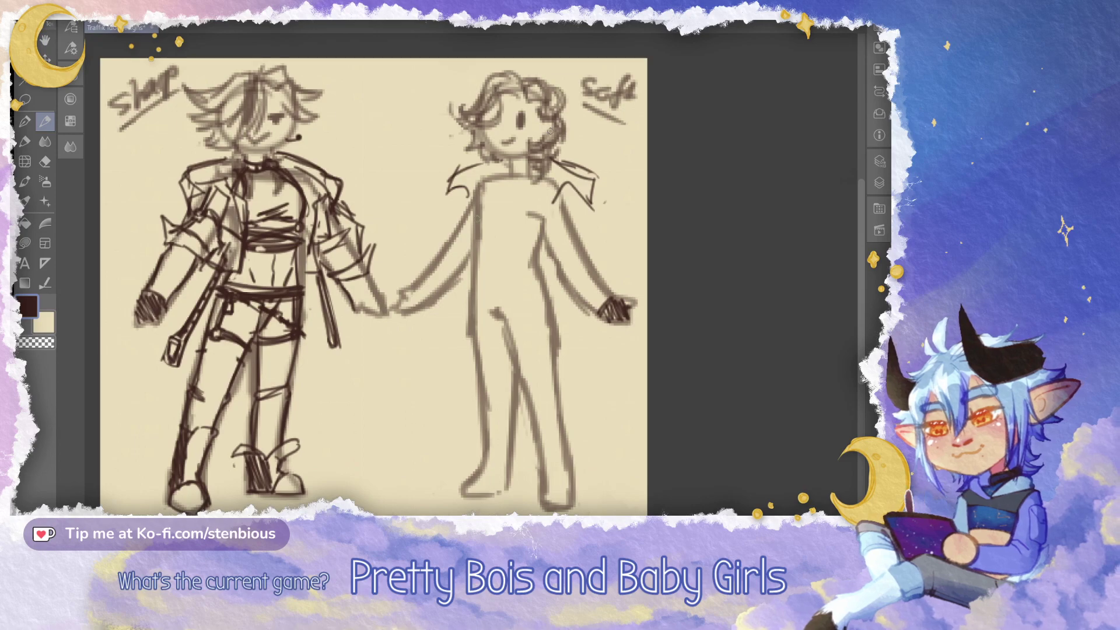
Draw the armhole and front edge of a sleeveless jacket on the Soft figure's side nearest the Sharp figure
mouse_move(462, 188)
mouse_down()
mouse_move(469, 201)
mouse_move(449, 253)
mouse_up()
key(ctrl+z)
drag(478, 166, 429, 224)
mouse_move(430, 223)
mouse_down()
mouse_move(466, 195)
mouse_move(431, 224)
mouse_up()
key(ctrl+z)
mouse_move(446, 186)
mouse_down()
mouse_move(437, 204)
mouse_move(460, 200)
mouse_move(448, 228)
mouse_up()
mouse_move(448, 228)
mouse_down()
mouse_move(458, 200)
mouse_move(477, 236)
mouse_up()
key(ctrl+z)
key(ctrl+z)
drag(474, 211, 483, 266)
mouse_move(474, 190)
mouse_down()
mouse_move(483, 266)
mouse_move(464, 226)
mouse_up()
mouse_move(474, 191)
mouse_down()
mouse_move(482, 262)
mouse_move(460, 199)
mouse_move(481, 177)
mouse_up()
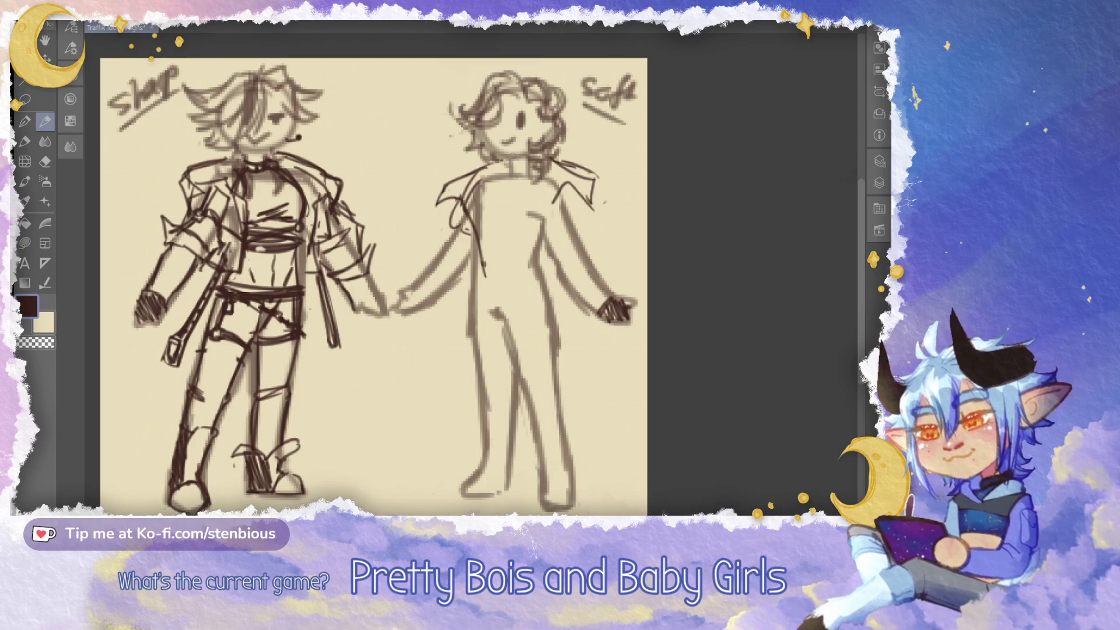
Sketch the opposite front panel of the Soft figure's jacket, ending it with a short hem at the waist
mouse_move(563, 188)
mouse_down()
mouse_move(523, 267)
mouse_move(545, 194)
mouse_move(557, 198)
mouse_move(544, 231)
mouse_move(562, 212)
mouse_move(519, 277)
mouse_move(567, 187)
mouse_up()
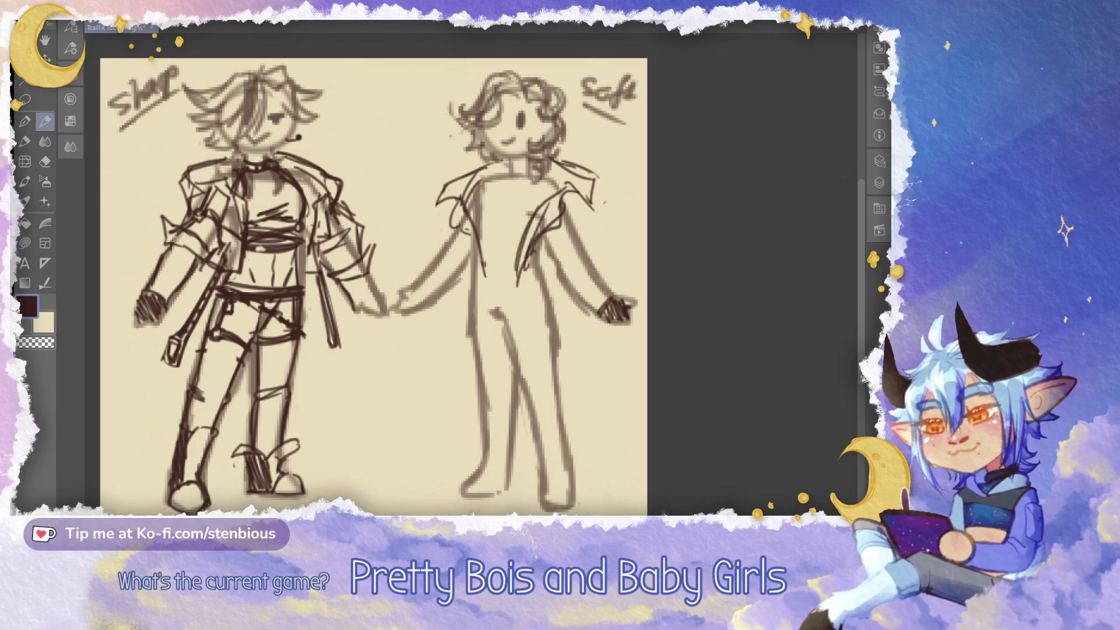
key(ctrl+z)
key(ctrl+z)
mouse_move(525, 251)
mouse_down()
mouse_move(533, 215)
mouse_move(527, 269)
mouse_up()
drag(541, 206, 518, 266)
drag(518, 267, 535, 264)
mouse_move(472, 220)
mouse_down()
mouse_move(481, 269)
mouse_move(482, 254)
mouse_up()
mouse_move(466, 214)
mouse_down()
mouse_move(478, 268)
mouse_move(466, 251)
mouse_move(467, 217)
mouse_move(529, 244)
mouse_up()
key(ctrl+z)
key(ctrl+z)
key(ctrl+z)
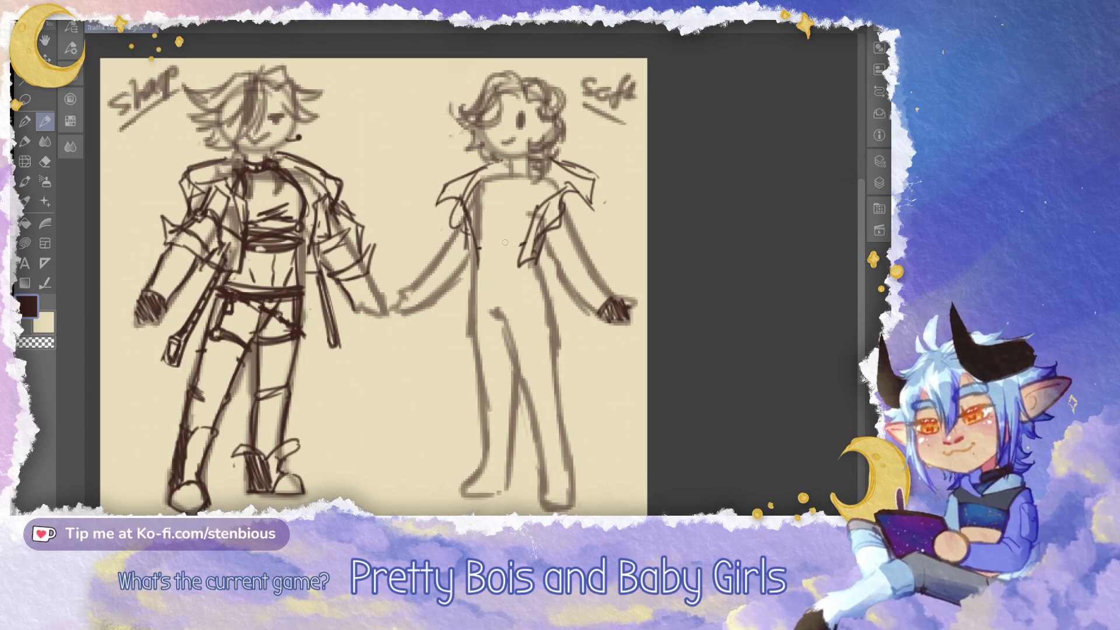
Join the Soft figure's jacket with a waist hem and thick lapels meeting in a deep V
mouse_move(477, 258)
mouse_down()
mouse_move(516, 256)
mouse_move(495, 257)
mouse_up()
drag(470, 189, 503, 261)
drag(535, 200, 500, 257)
drag(473, 196, 499, 256)
drag(477, 192, 498, 253)
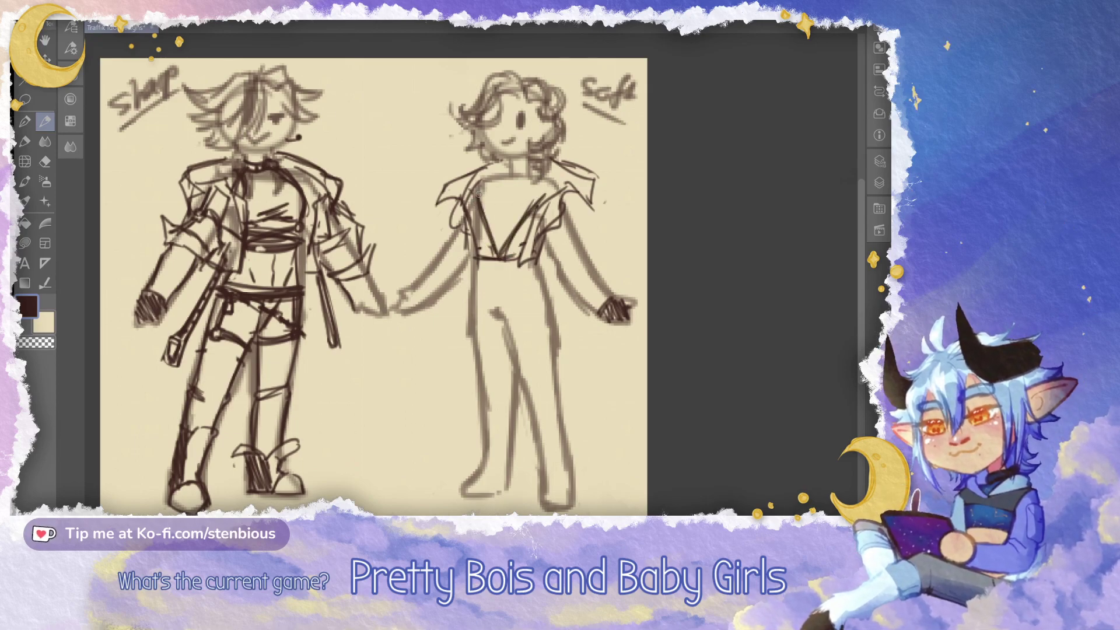
drag(478, 179, 492, 254)
drag(532, 211, 505, 255)
drag(557, 181, 531, 208)
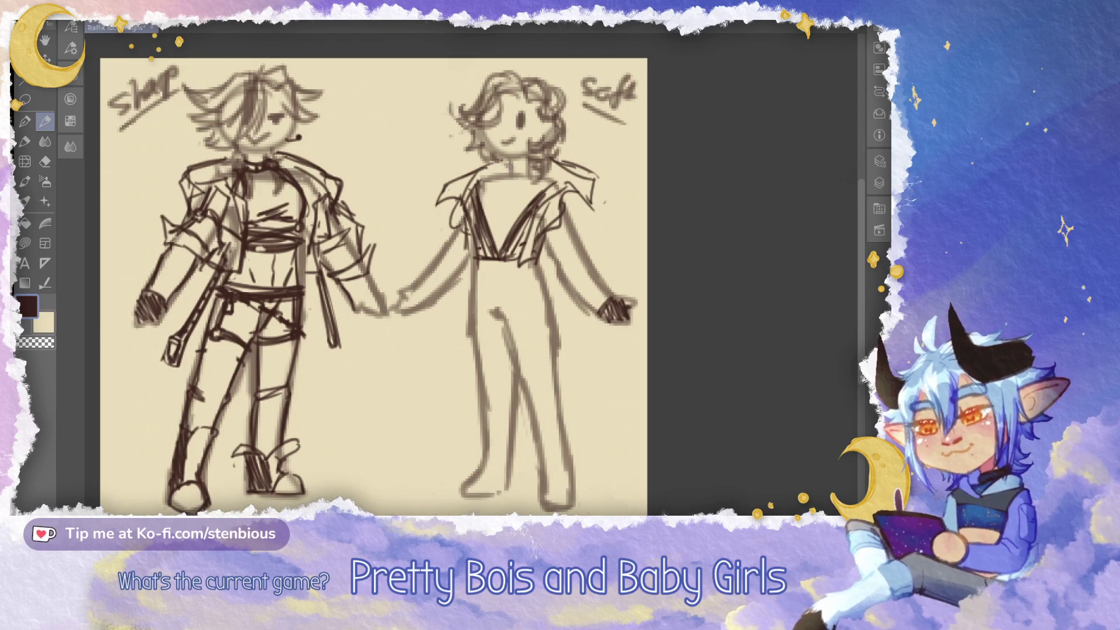
Draw a collar line around the Soft figure's neck and a small V neckline beneath it
drag(505, 165, 521, 166)
key(ctrl+z)
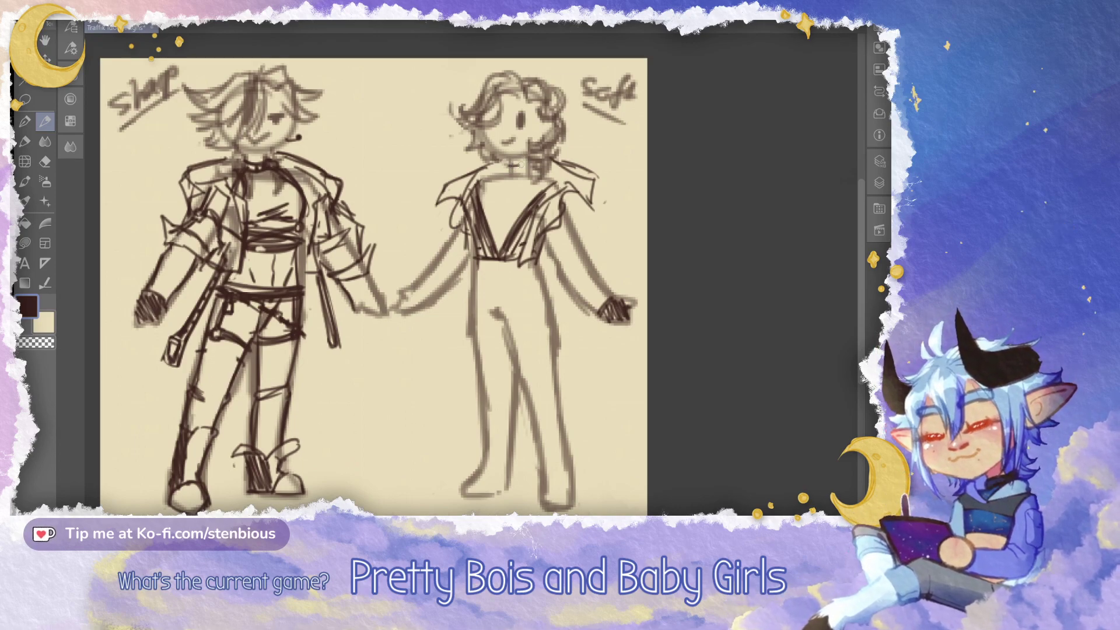
key(ctrl+z)
mouse_move(506, 163)
mouse_down()
mouse_move(492, 182)
mouse_move(501, 195)
mouse_move(513, 186)
mouse_move(512, 197)
mouse_move(533, 166)
mouse_move(498, 196)
mouse_up()
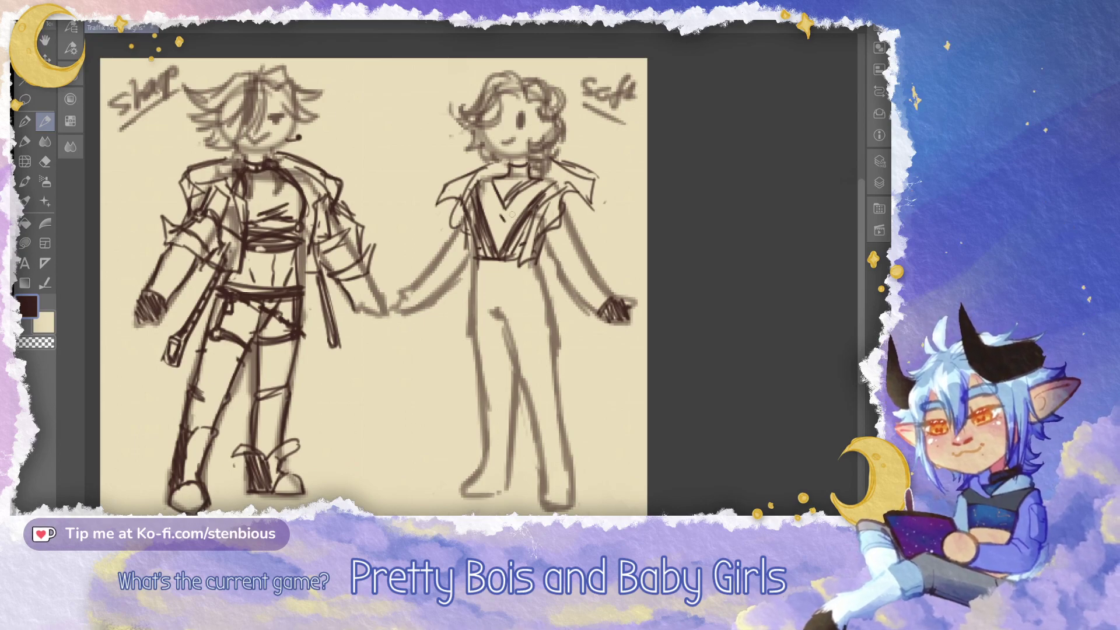
Remove the sleeveless jacket and lapels from the Soft figure's torso
mouse_move(549, 158)
mouse_down()
mouse_move(589, 150)
mouse_move(596, 186)
mouse_move(563, 204)
mouse_up()
key(ctrl+z)
key(ctrl+z)
key(ctrl+z)
key(ctrl+z)
key(ctrl+z)
key(ctrl+z)
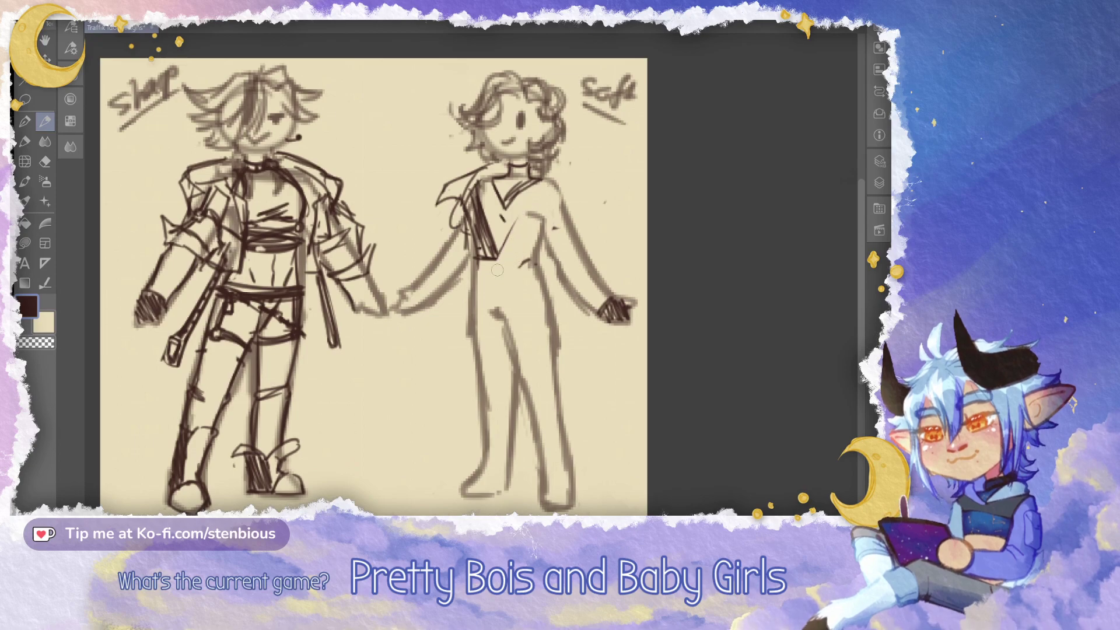
key(ctrl+z)
key(ctrl+z)
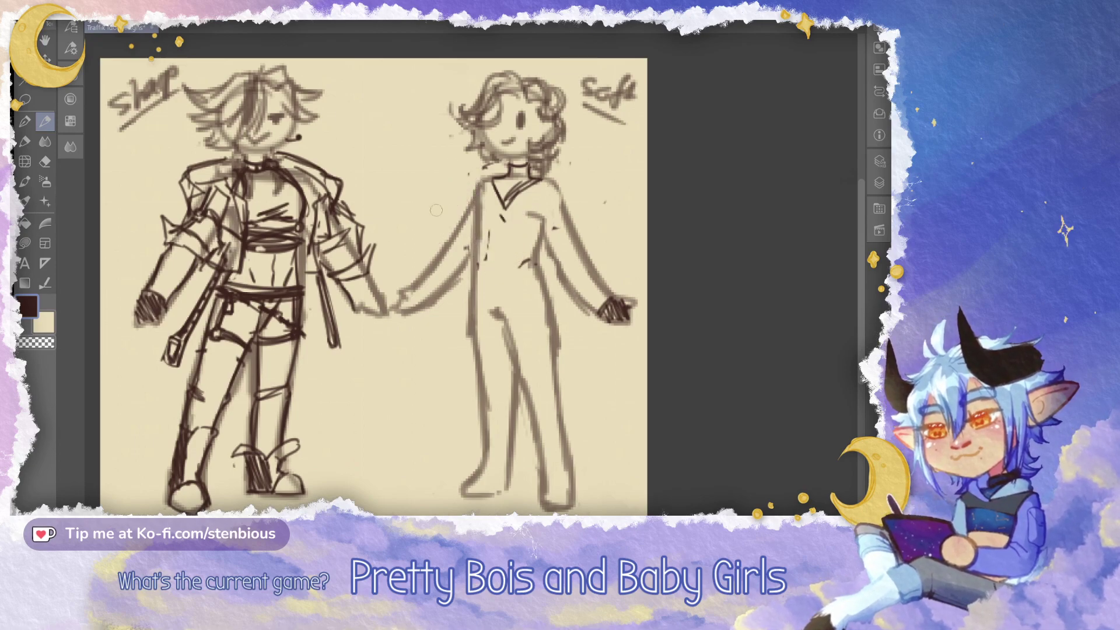
Clean up the stray jacket marks and erase the V neckline from the Soft figure's chest
click(25, 243)
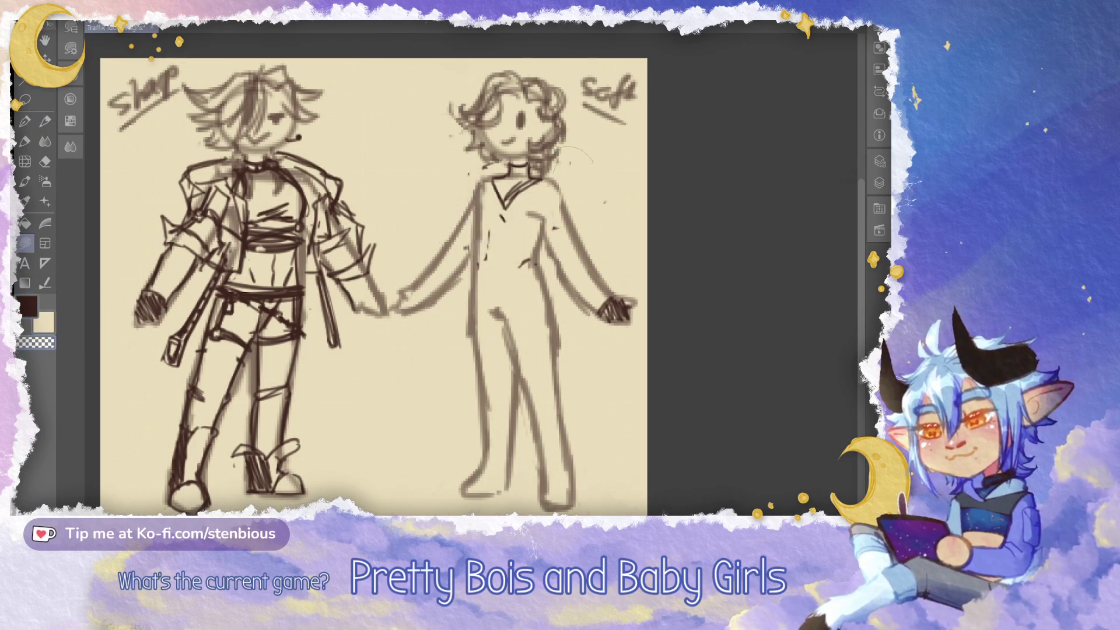
click(27, 306)
click(45, 121)
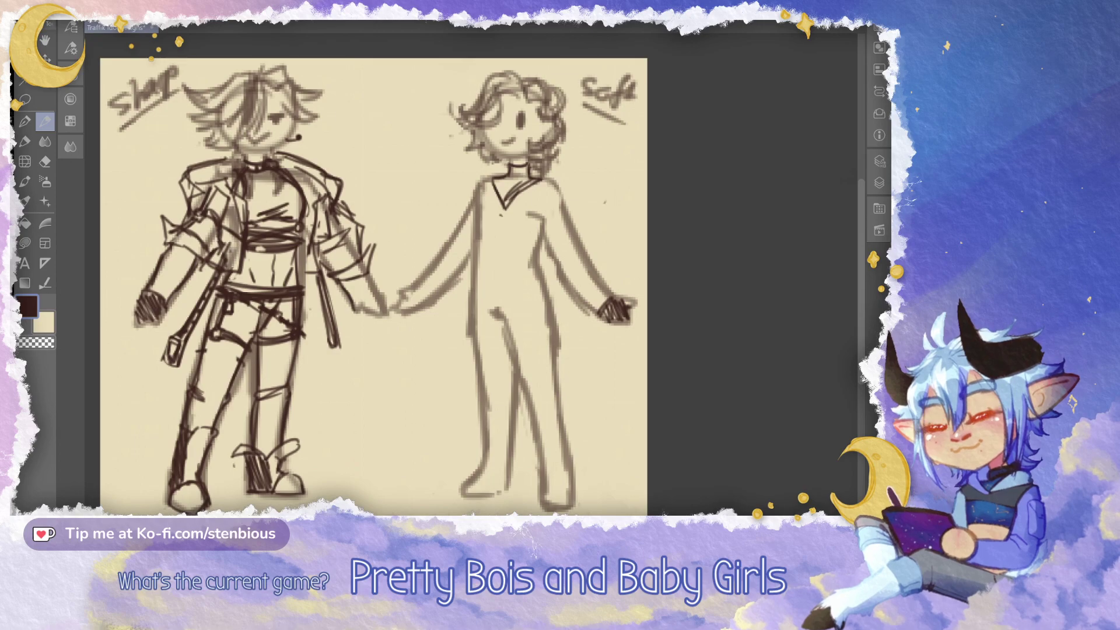
mouse_move(527, 182)
mouse_down()
mouse_move(502, 213)
mouse_move(503, 201)
mouse_up()
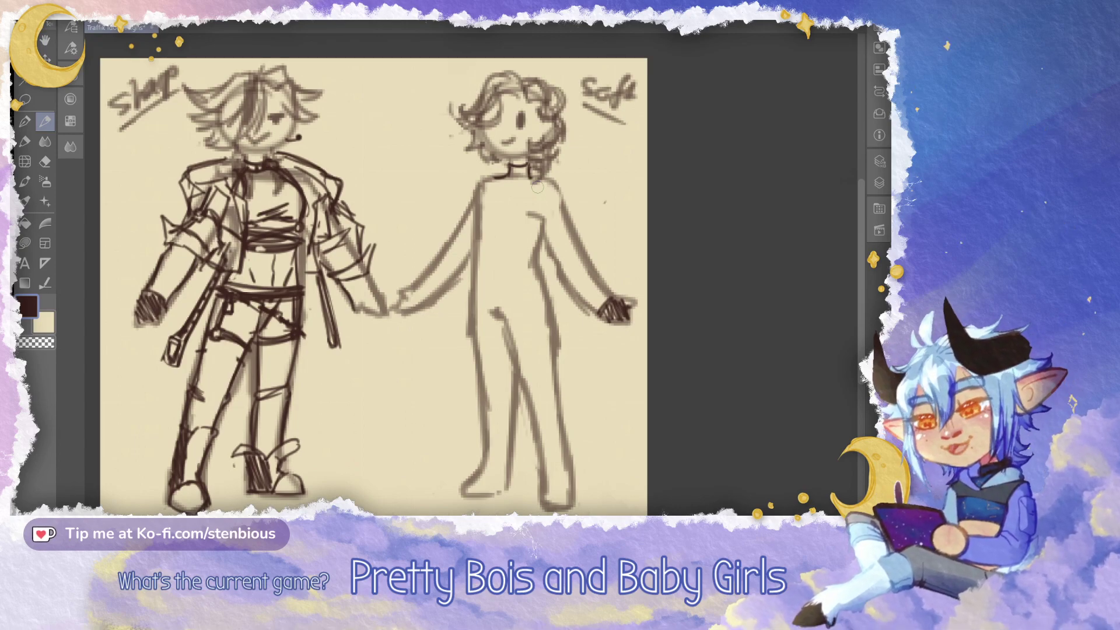
drag(537, 186, 566, 179)
mouse_move(377, 138)
mouse_down()
mouse_move(362, 117)
mouse_move(373, 143)
mouse_move(353, 126)
mouse_up()
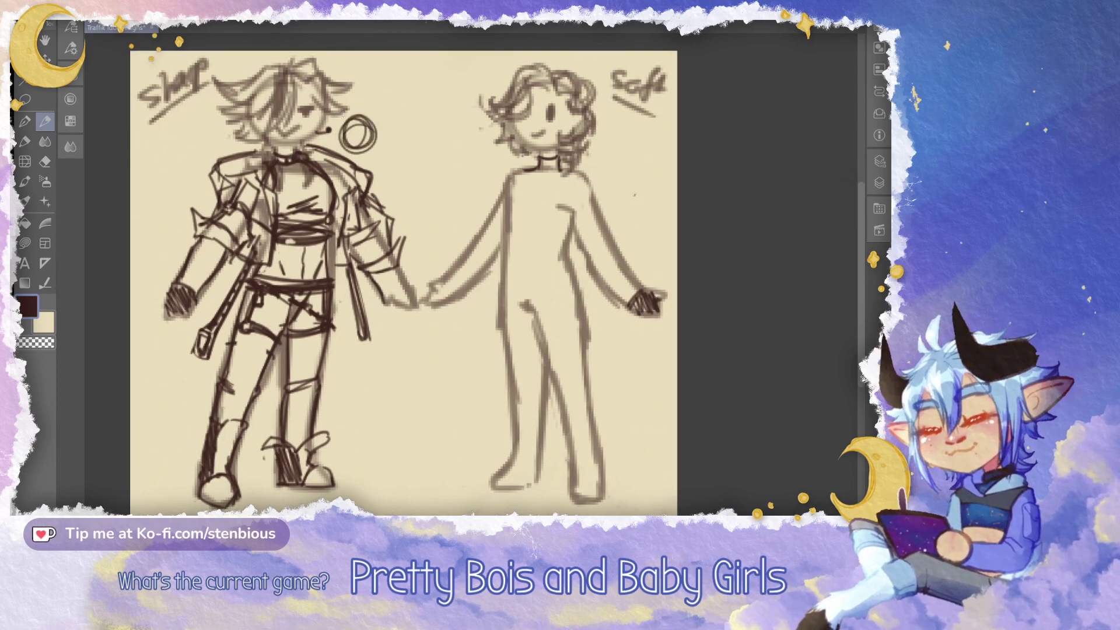
key(ctrl+z)
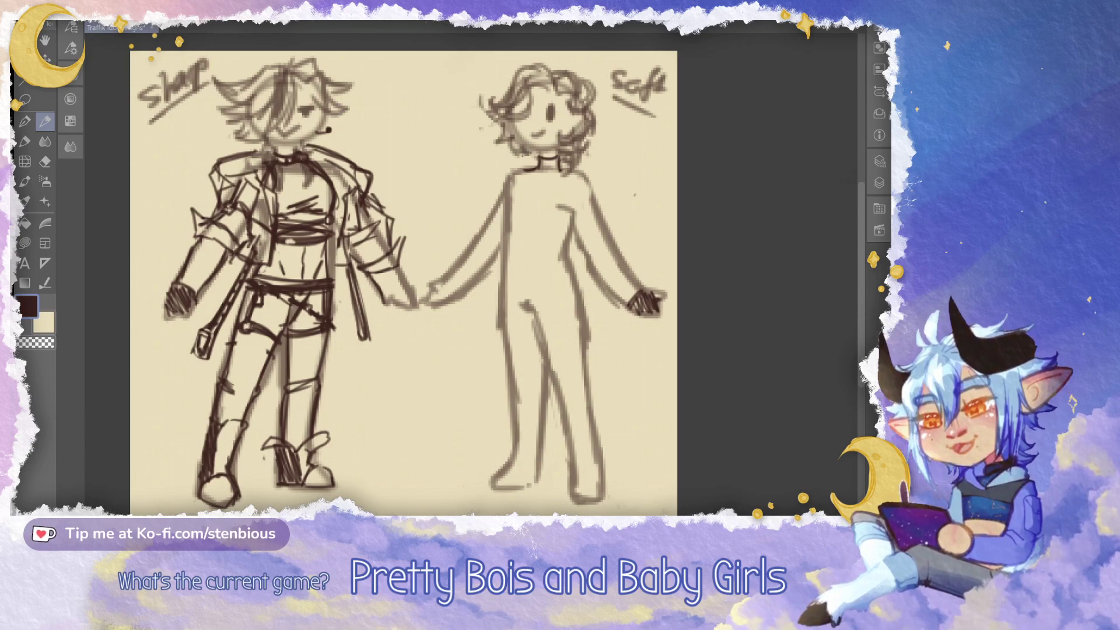
drag(634, 140, 638, 158)
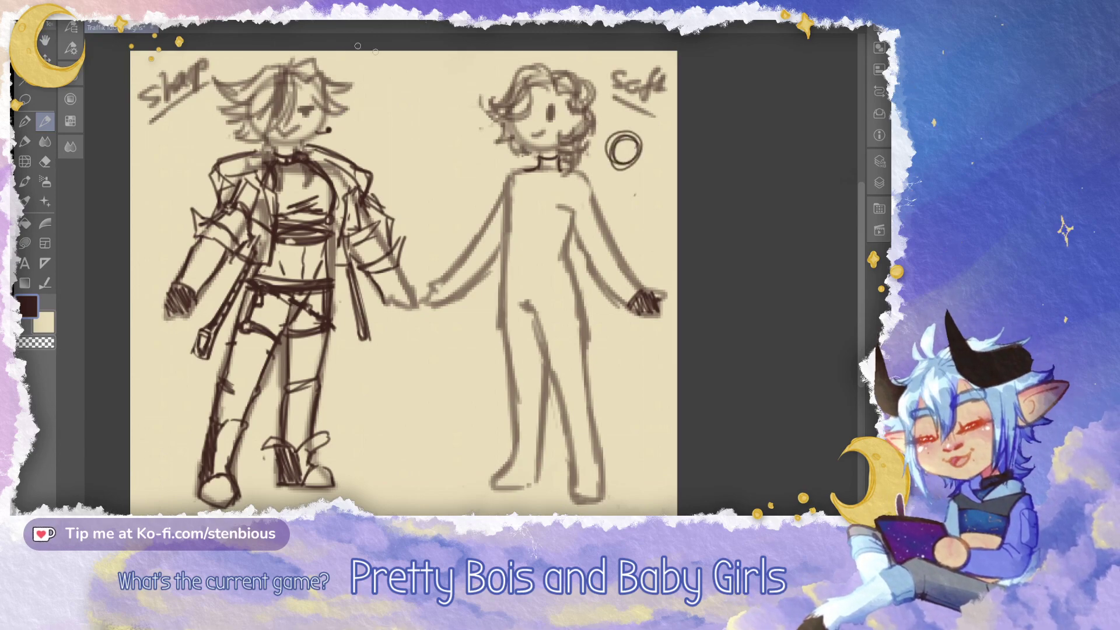
key(ctrl+z)
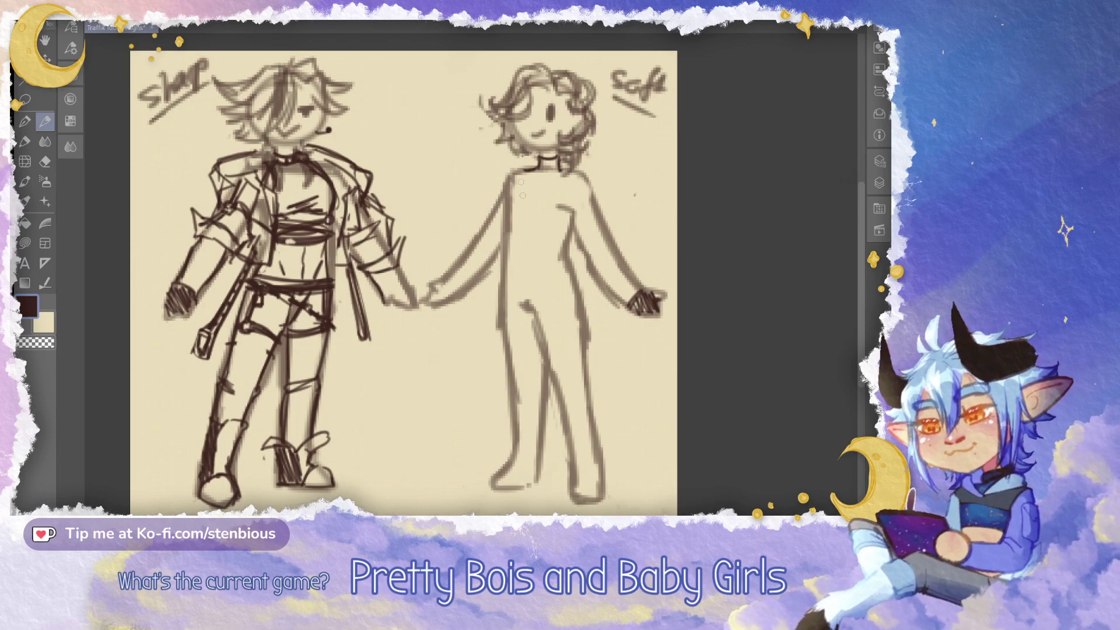
mouse_move(521, 225)
mouse_down()
mouse_move(503, 170)
mouse_move(487, 178)
mouse_move(483, 207)
mouse_move(508, 240)
mouse_up()
drag(510, 208, 512, 249)
drag(515, 181, 519, 226)
key(ctrl+z)
drag(504, 174, 514, 191)
drag(510, 198, 518, 245)
key(ctrl+z)
drag(512, 189, 518, 198)
key(ctrl+z)
key(ctrl+z)
key(ctrl+z)
key(ctrl+z)
key(ctrl+z)
key(ctrl+z)
key(ctrl+z)
key(ctrl+z)
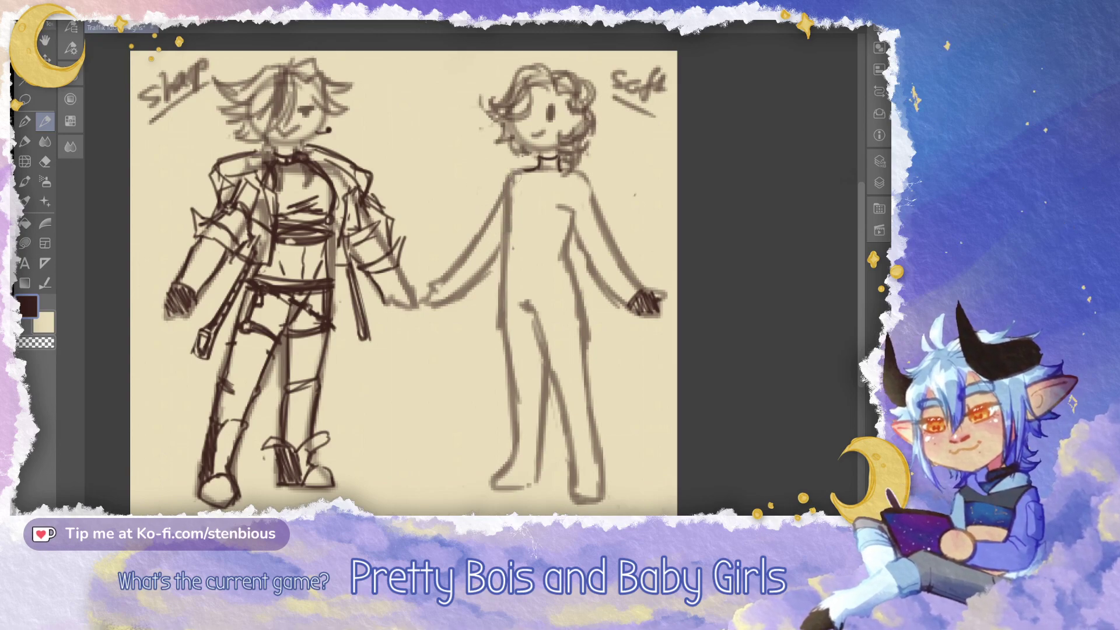
Sketch puffy ruffles around the Soft figure's upper arms and pointed jacket lapels forming a deep V on the chest
mouse_move(505, 233)
mouse_down()
mouse_move(504, 217)
mouse_move(476, 205)
mouse_move(466, 224)
mouse_move(480, 234)
mouse_move(505, 215)
mouse_move(546, 244)
mouse_move(580, 197)
mouse_move(616, 230)
mouse_move(560, 242)
mouse_move(543, 229)
mouse_move(543, 248)
mouse_up()
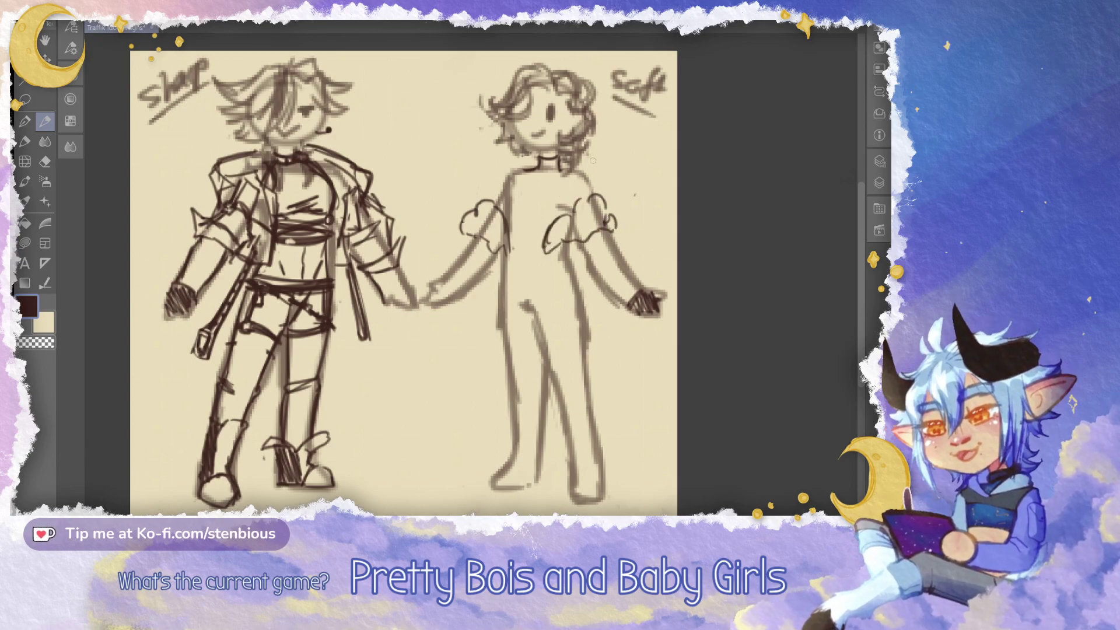
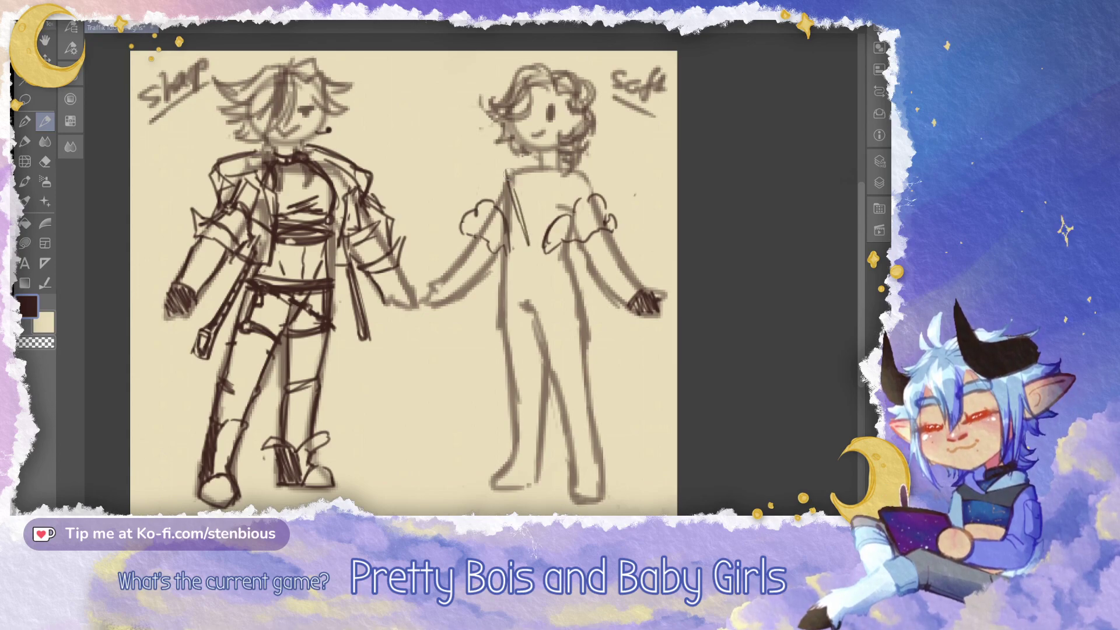
mouse_move(531, 251)
mouse_down()
mouse_move(511, 168)
mouse_move(495, 191)
mouse_move(529, 261)
mouse_move(542, 215)
mouse_move(574, 171)
mouse_up()
key(ctrl+z)
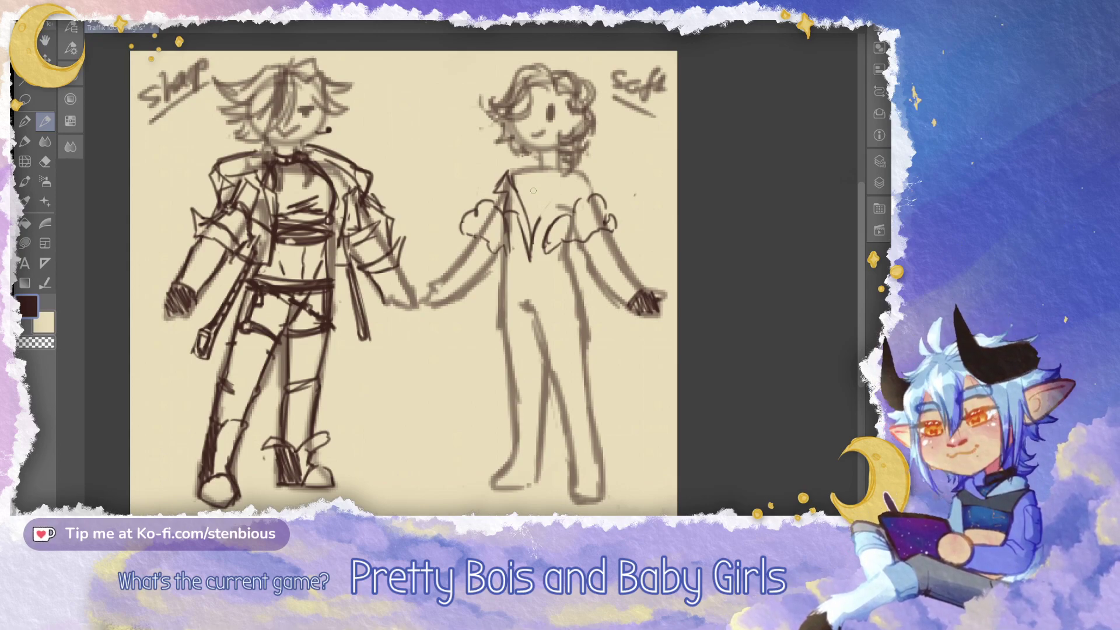
mouse_move(532, 238)
mouse_down()
mouse_move(587, 169)
mouse_move(575, 204)
mouse_move(539, 232)
mouse_move(528, 260)
mouse_up()
drag(544, 212, 517, 262)
key(ctrl+z)
key(ctrl+z)
drag(540, 208, 523, 242)
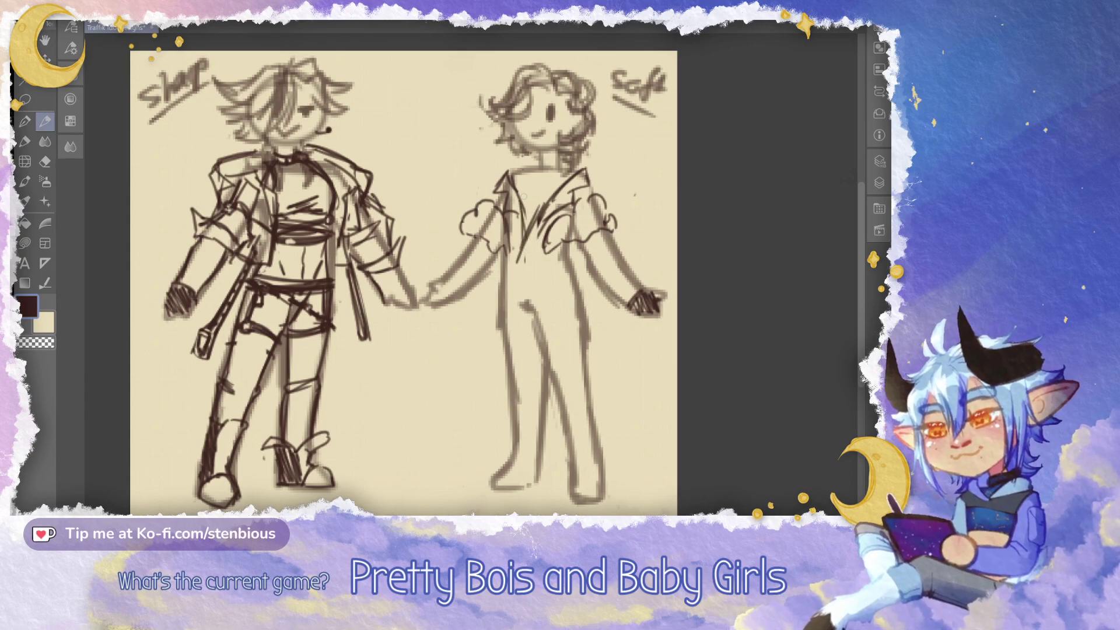
key(ctrl+z)
key(ctrl+z)
key(ctrl+z)
drag(518, 205, 530, 234)
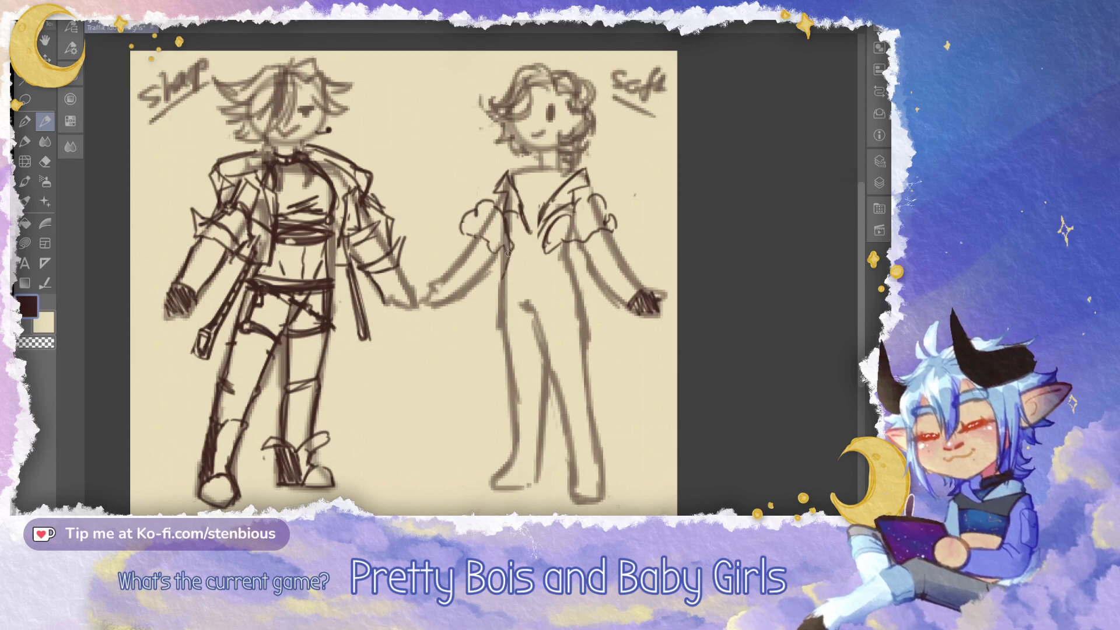
Draw the Soft figure's open jacket fronts down past the waist with an angular hem on each side
drag(505, 260, 488, 292)
mouse_move(539, 245)
mouse_down()
mouse_move(559, 287)
mouse_move(596, 267)
mouse_move(551, 298)
mouse_move(596, 279)
mouse_move(582, 245)
mouse_move(583, 289)
mouse_move(593, 274)
mouse_move(585, 285)
mouse_up()
key(ctrl+z)
drag(502, 254, 489, 299)
key(ctrl+z)
key(ctrl+z)
mouse_move(493, 250)
mouse_down()
mouse_move(479, 281)
mouse_move(495, 305)
mouse_move(481, 304)
mouse_move(501, 307)
mouse_up()
mouse_move(502, 306)
mouse_down()
mouse_move(507, 249)
mouse_move(547, 268)
mouse_move(552, 298)
mouse_up()
drag(552, 298, 582, 301)
mouse_move(545, 252)
mouse_down()
mouse_move(560, 302)
mouse_move(595, 284)
mouse_move(580, 242)
mouse_up()
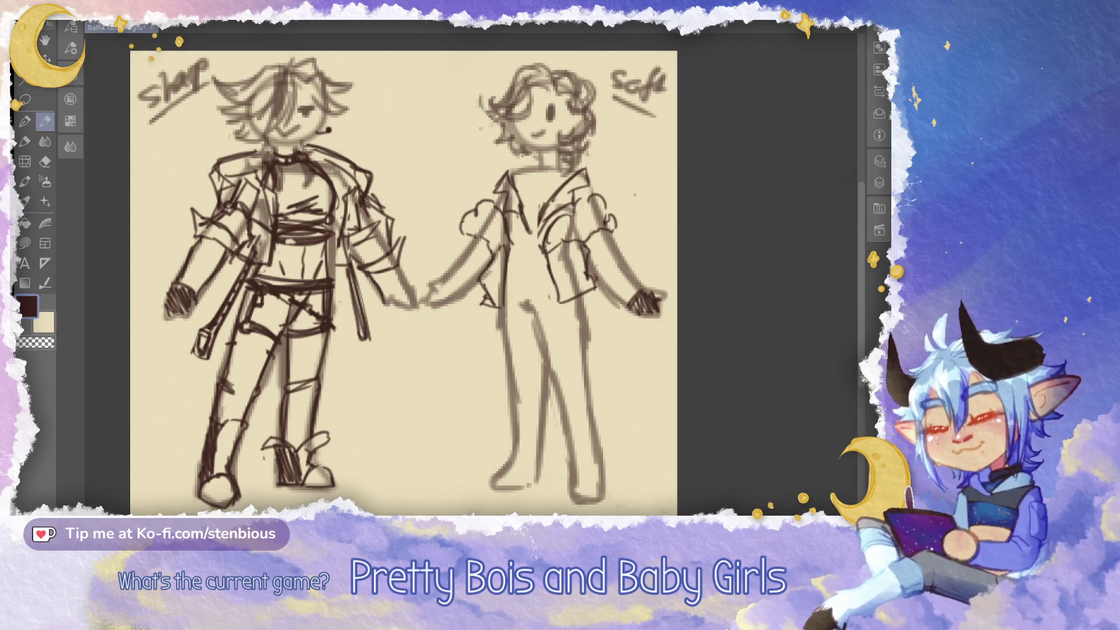
key(ctrl+z)
key(ctrl+z)
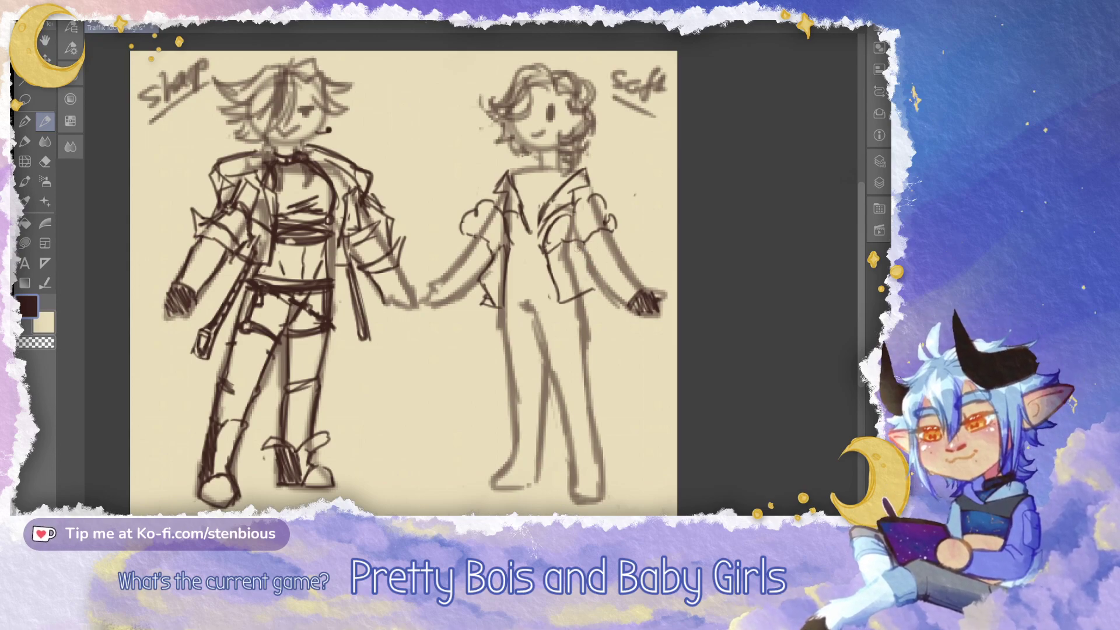
drag(575, 240, 582, 272)
key(ctrl+z)
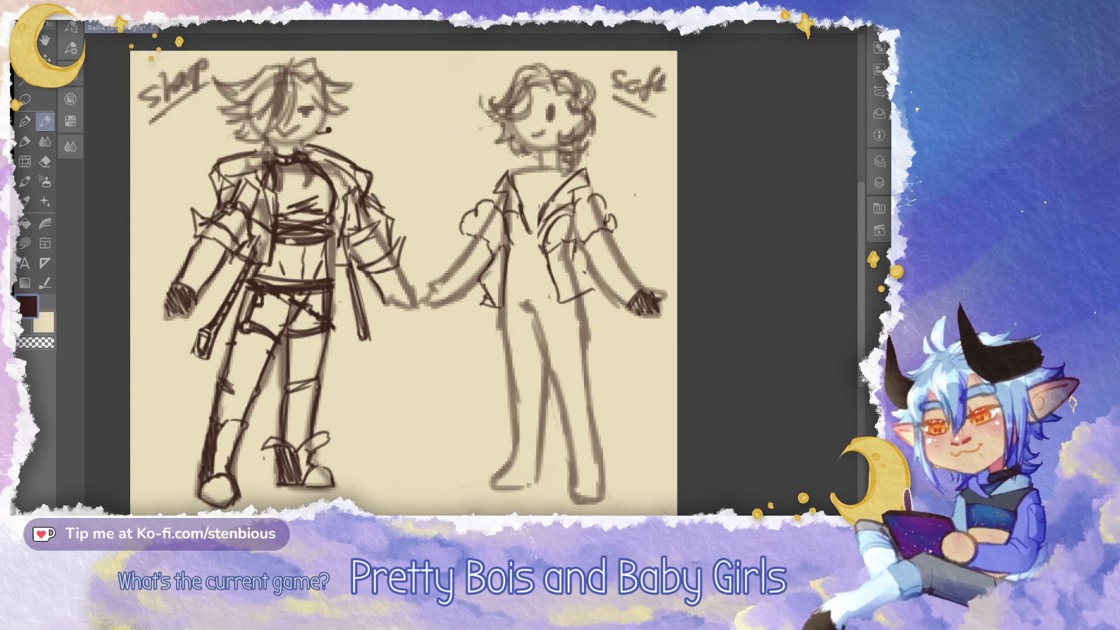
Add a second tier of scalloped ruffles around the Soft figure's forearms and remove the jacket lapels
mouse_move(570, 245)
mouse_down()
mouse_move(592, 285)
mouse_move(616, 249)
mouse_move(636, 275)
mouse_move(591, 267)
mouse_up()
mouse_move(610, 225)
mouse_down()
mouse_move(632, 240)
mouse_move(628, 257)
mouse_up()
drag(447, 268, 466, 290)
mouse_move(471, 292)
mouse_down()
mouse_move(457, 257)
mouse_move(438, 268)
mouse_move(464, 228)
mouse_up()
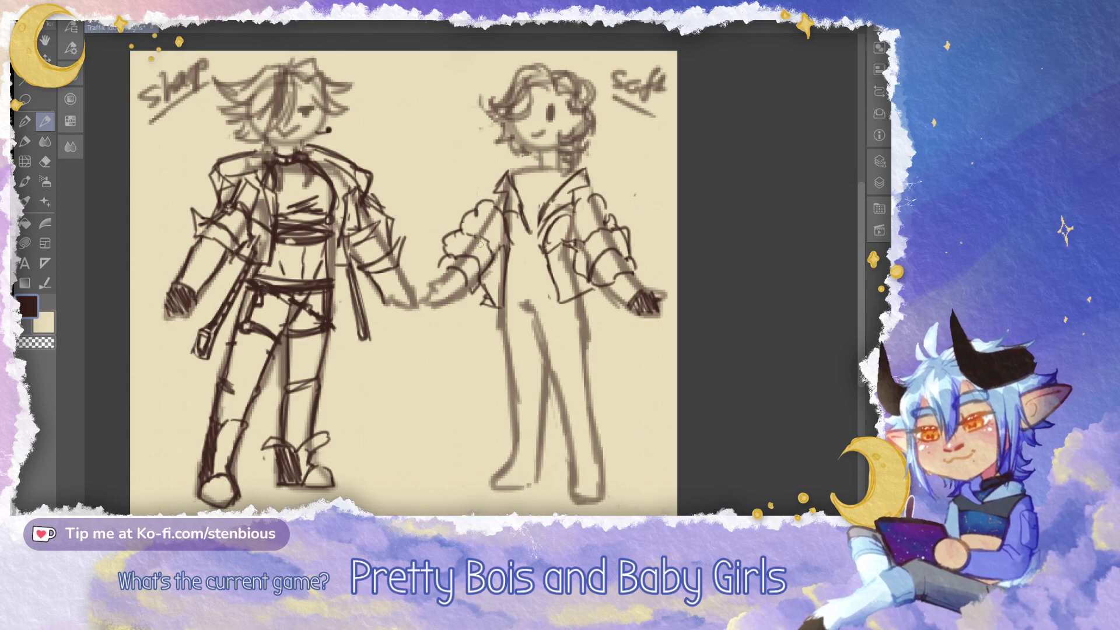
scroll(629, 228, up, 2)
mouse_move(463, 150)
mouse_down()
mouse_move(451, 151)
mouse_move(467, 204)
mouse_move(490, 233)
mouse_move(574, 143)
mouse_move(585, 147)
mouse_up()
drag(490, 223, 468, 237)
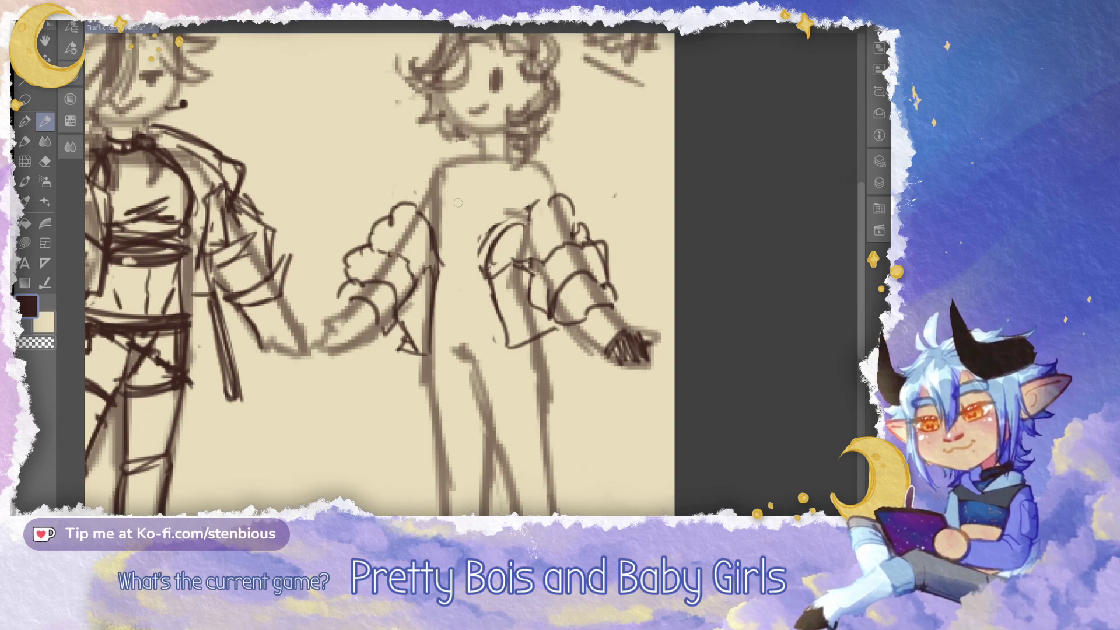
Clear the ruffled sleeves and remaining jacket lines from the Soft figure, leaving only the bare body sketch
mouse_move(442, 160)
mouse_down()
mouse_move(454, 196)
mouse_move(454, 177)
mouse_move(475, 215)
mouse_move(519, 167)
mouse_up()
key(ctrl+z)
key(ctrl+z)
key(ctrl+z)
key(ctrl+z)
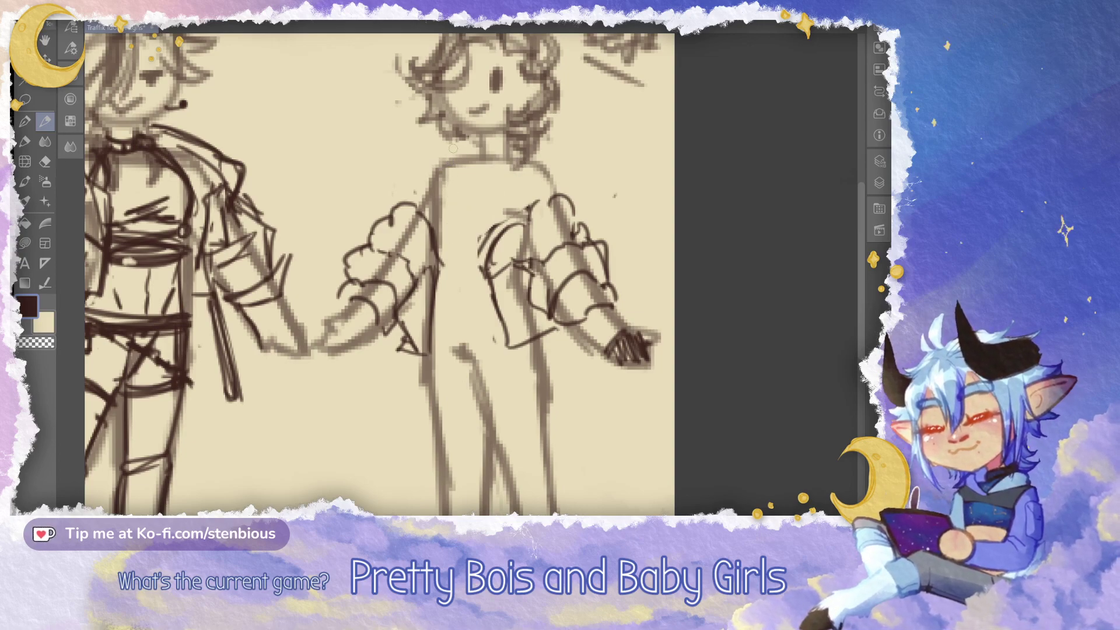
click(25, 243)
mouse_move(373, 365)
mouse_down()
mouse_move(409, 149)
mouse_move(612, 333)
mouse_move(426, 376)
mouse_up()
key(p)
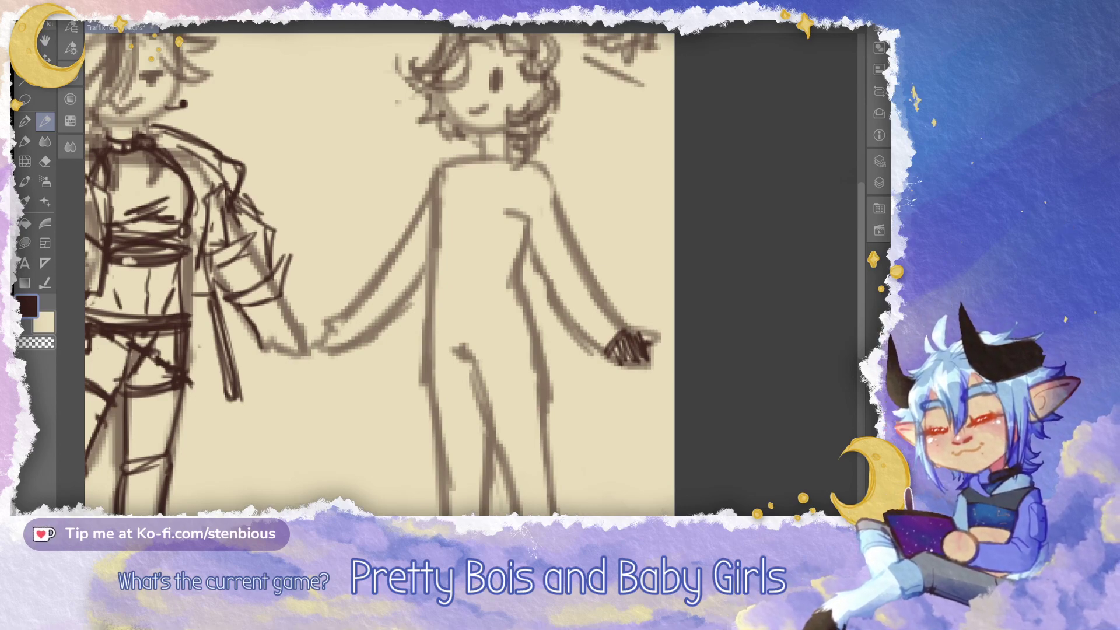
Draw a collar line around the Soft figure's neck, a shoulder line and the armhole on the free-hand side
mouse_move(478, 143)
mouse_down()
mouse_move(509, 147)
mouse_move(444, 160)
mouse_move(430, 240)
mouse_up()
key(ctrl+z)
drag(447, 161, 432, 217)
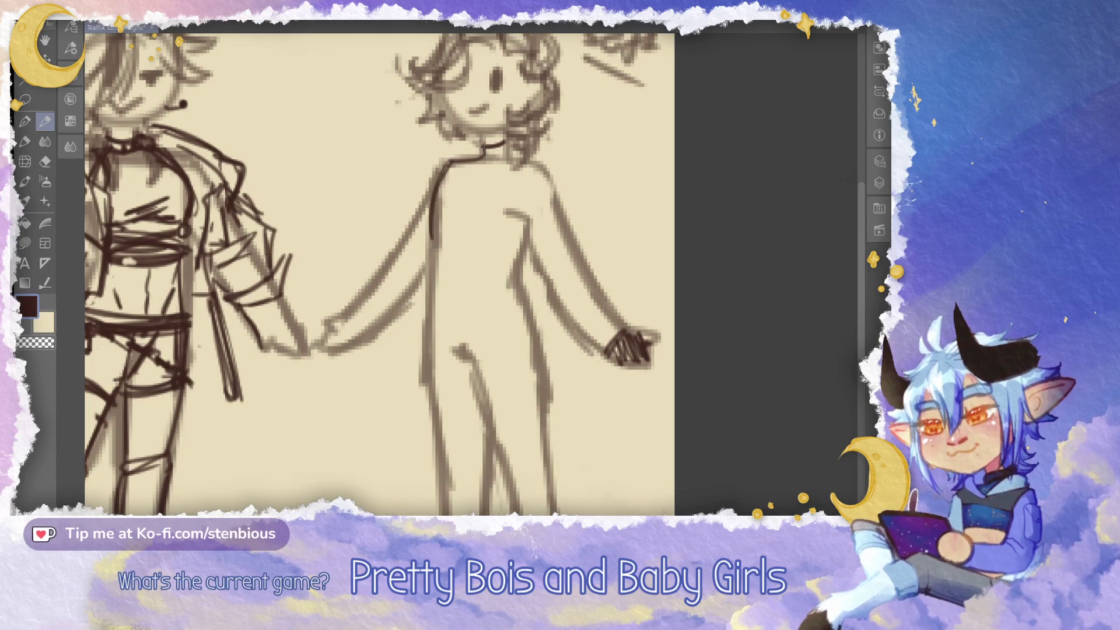
mouse_move(503, 145)
mouse_down()
mouse_move(536, 162)
mouse_move(508, 211)
mouse_move(527, 242)
mouse_up()
key(ctrl+z)
drag(527, 165, 527, 233)
Refine the curved armhole of the Soft figure's sleeveless top on the side holding hands
drag(435, 184, 432, 239)
drag(448, 164, 431, 214)
key(ctrl+z)
key(ctrl+z)
drag(449, 163, 430, 236)
key(ctrl+z)
drag(440, 174, 435, 232)
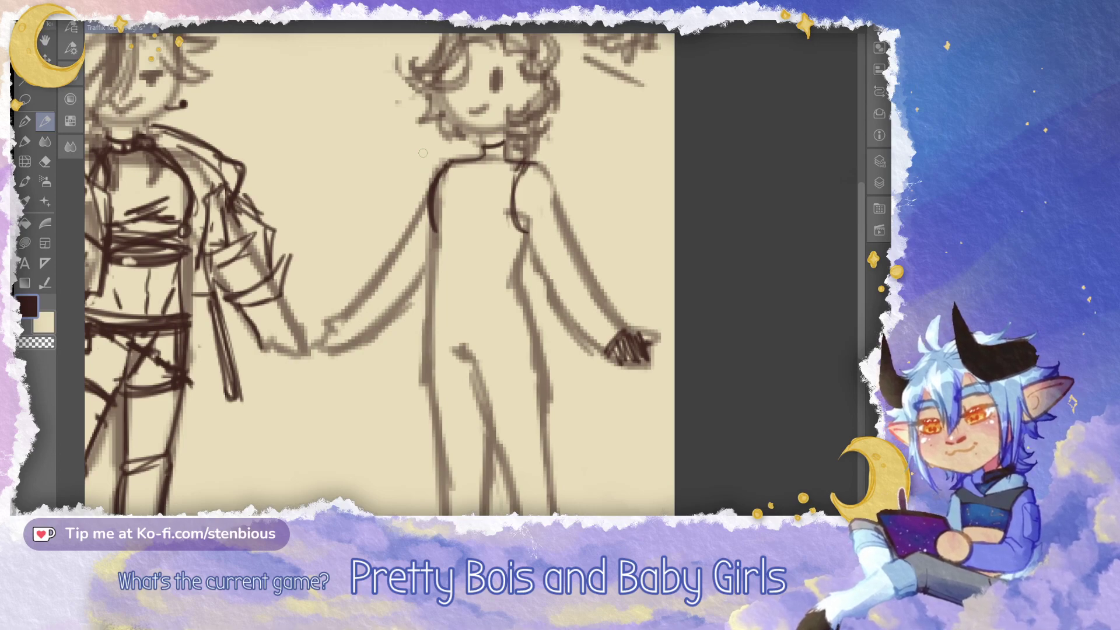
drag(435, 227, 436, 241)
key(ctrl+z)
key(ctrl+z)
Outline the sides and straight cropped hem of the Soft figure's sleeveless top and add a short diagonal mark on the chest
drag(435, 183, 431, 282)
mouse_move(434, 237)
mouse_down()
mouse_move(429, 284)
mouse_move(519, 269)
mouse_up()
drag(431, 268, 514, 266)
drag(430, 304, 430, 264)
mouse_move(434, 270)
mouse_down()
mouse_move(490, 271)
mouse_move(446, 260)
mouse_move(430, 269)
mouse_move(522, 262)
mouse_up()
drag(424, 229, 431, 272)
drag(433, 223, 435, 266)
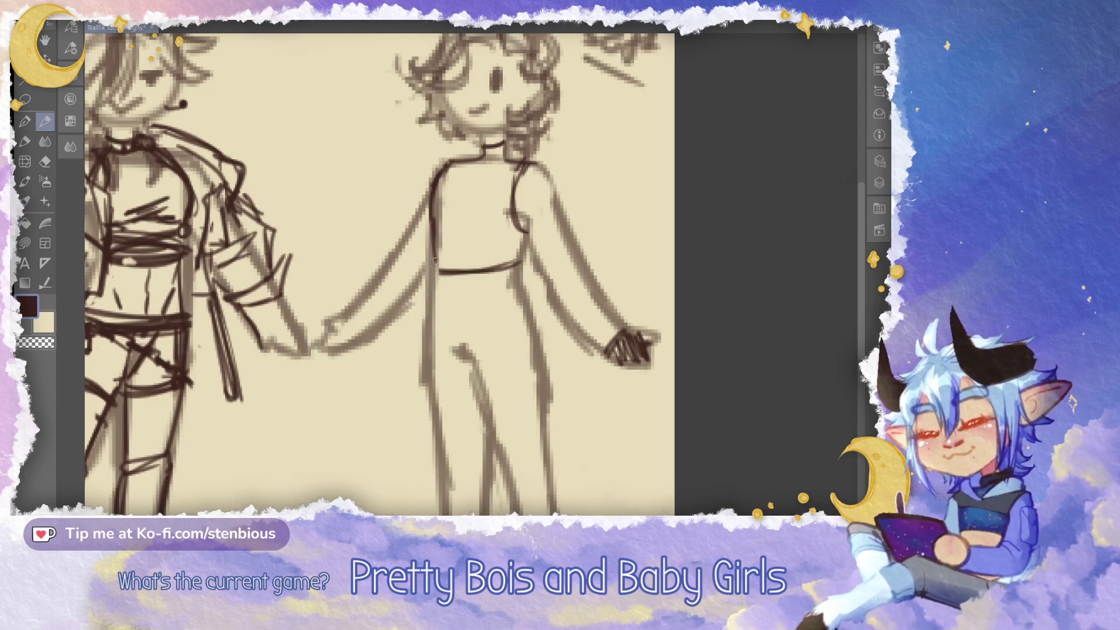
mouse_move(529, 234)
mouse_down()
mouse_move(509, 266)
mouse_move(524, 243)
mouse_up()
mouse_move(434, 238)
mouse_down()
mouse_move(438, 276)
mouse_move(433, 263)
mouse_move(501, 270)
mouse_up()
mouse_move(465, 210)
mouse_down()
mouse_move(492, 233)
mouse_move(466, 209)
mouse_up()
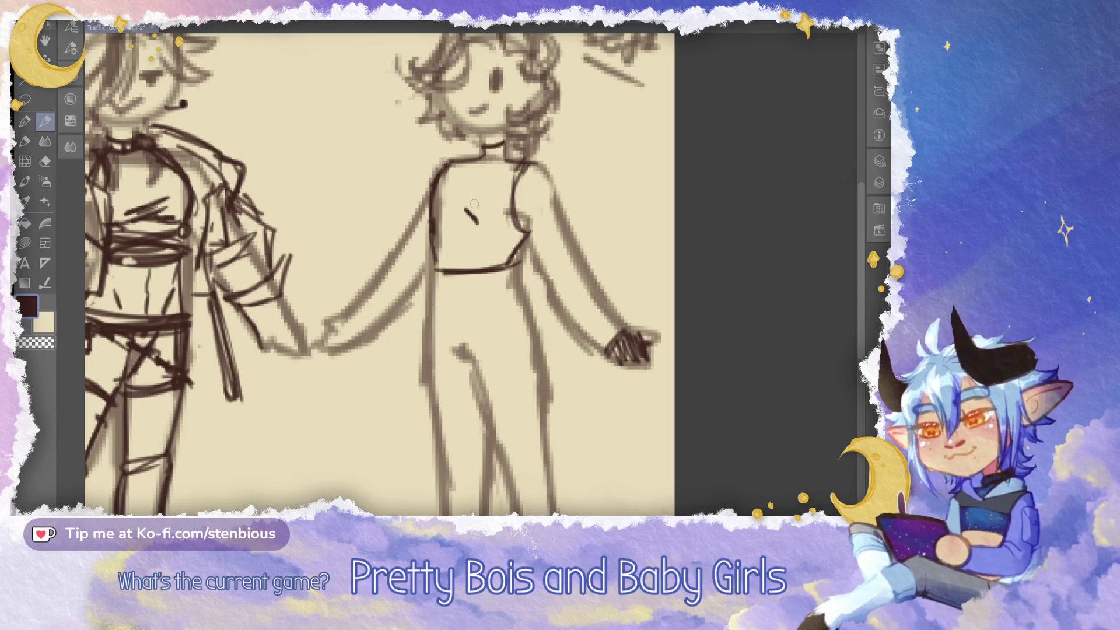
Draw a narrow waistband beneath the Soft figure's cropped top and a curved line sweeping across the hip
drag(434, 285, 522, 275)
mouse_move(436, 269)
mouse_down()
mouse_move(438, 289)
mouse_move(517, 278)
mouse_up()
mouse_move(444, 291)
mouse_down()
mouse_move(532, 320)
mouse_move(481, 316)
mouse_move(537, 324)
mouse_move(449, 283)
mouse_move(541, 317)
mouse_up()
key(ctrl+z)
key(ctrl+z)
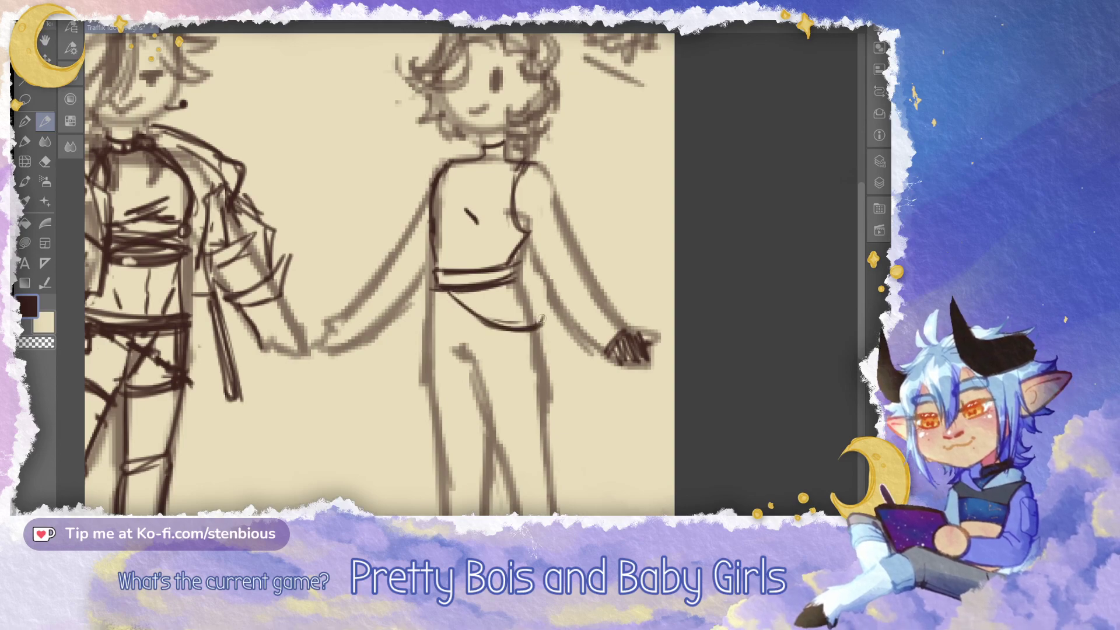
Add a rounded double neckline below the Soft figure's collar
drag(455, 291, 577, 278)
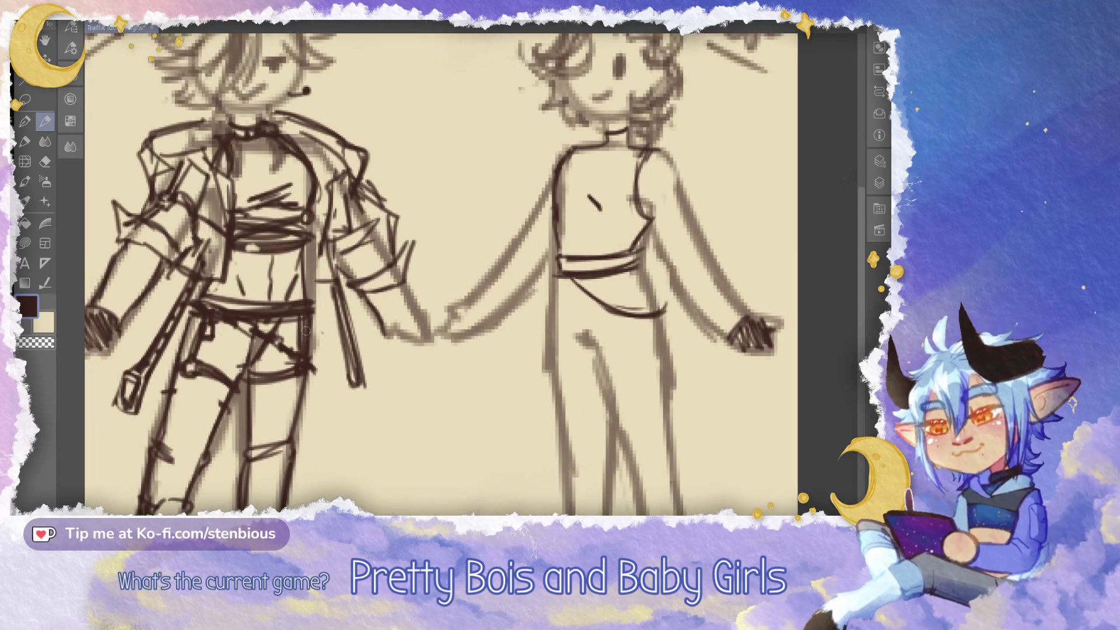
drag(454, 279, 486, 275)
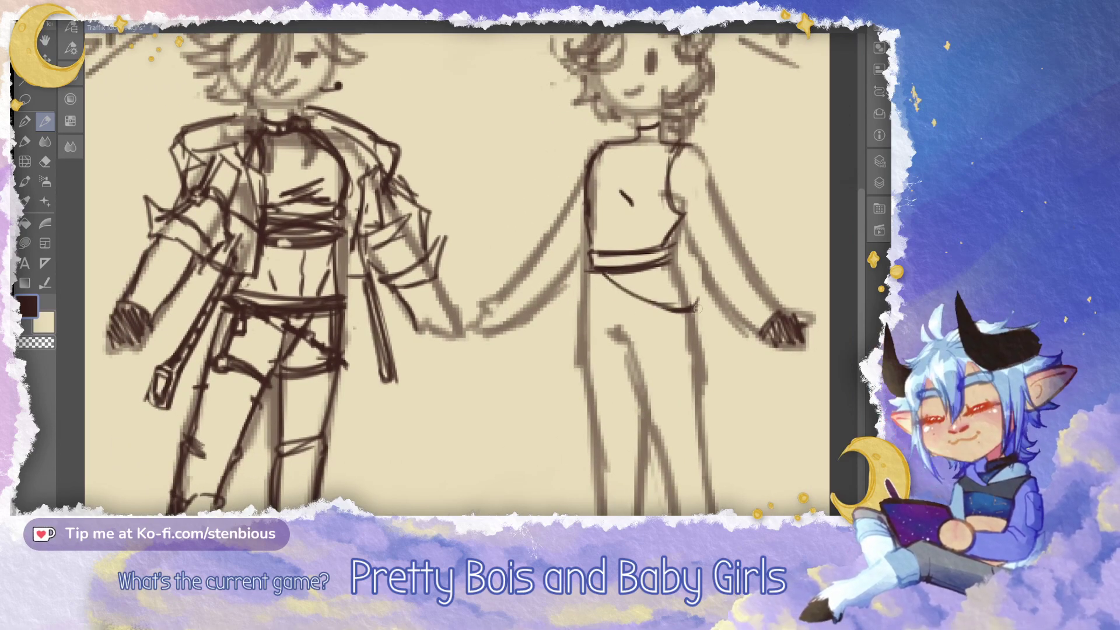
scroll(602, 283, up, 1)
scroll(603, 283, right, 2)
mouse_move(569, 165)
mouse_down()
mouse_move(582, 189)
mouse_move(612, 160)
mouse_up()
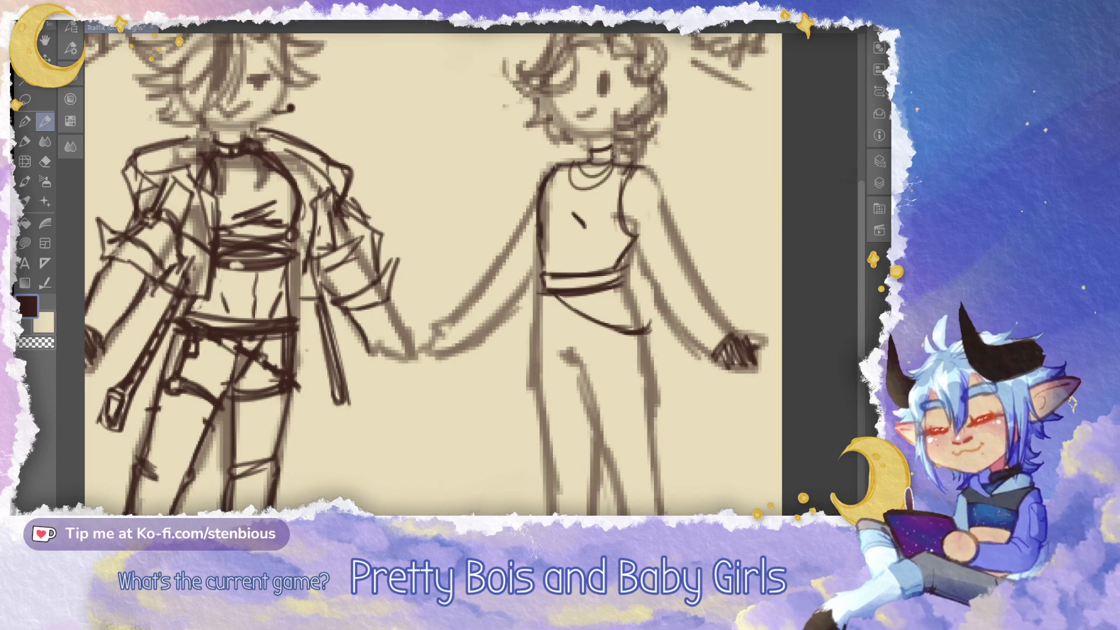
drag(603, 233, 526, 227)
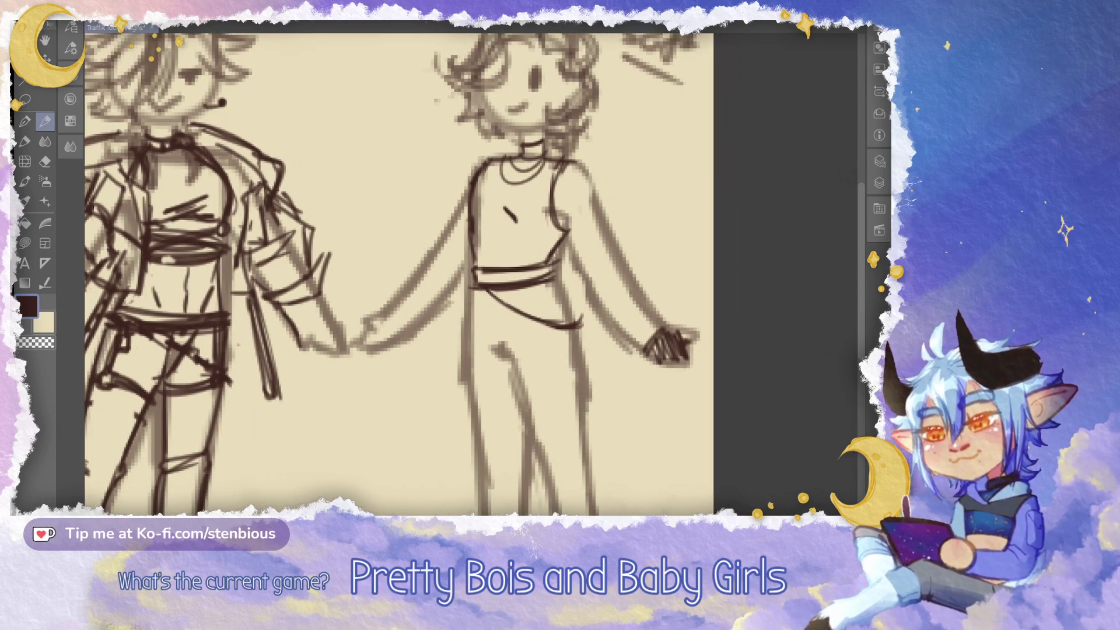
Add a side knot to the Soft figure's waist sash with draped and crossing strands over the hips
mouse_move(475, 284)
mouse_down()
mouse_move(509, 282)
mouse_move(476, 284)
mouse_move(539, 281)
mouse_move(476, 284)
mouse_move(587, 330)
mouse_up()
mouse_move(481, 295)
mouse_down()
mouse_move(585, 321)
mouse_move(464, 320)
mouse_move(425, 219)
mouse_up()
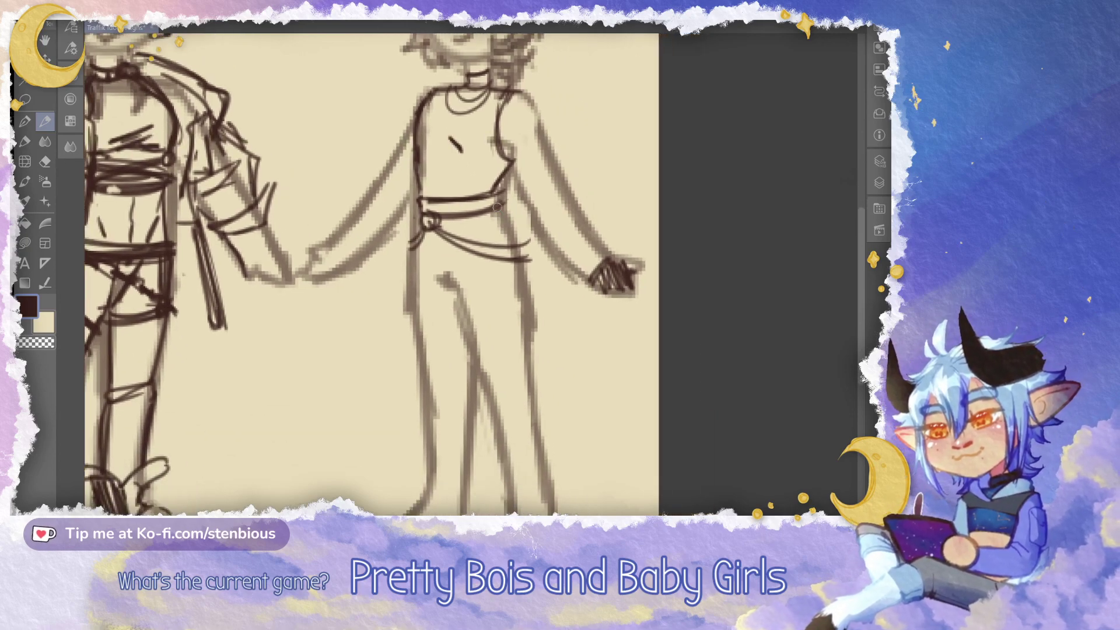
mouse_move(502, 221)
mouse_down()
mouse_move(424, 234)
mouse_move(425, 220)
mouse_move(414, 247)
mouse_up()
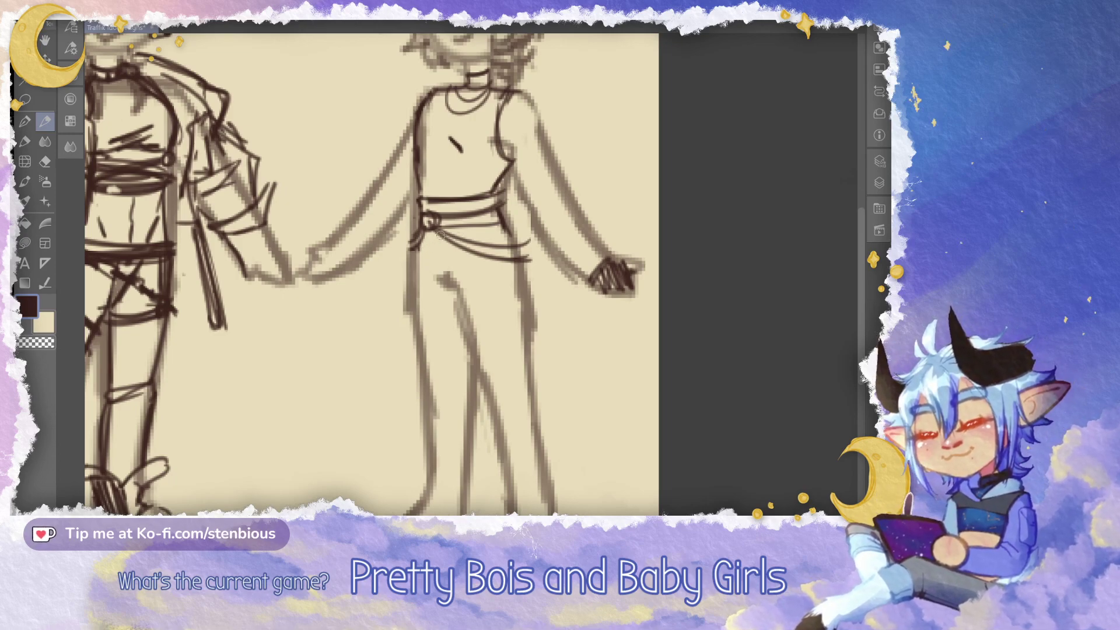
mouse_move(432, 221)
mouse_down()
mouse_move(499, 291)
mouse_move(553, 260)
mouse_up()
scroll(519, 266, down, 2)
scroll(519, 266, up, 1)
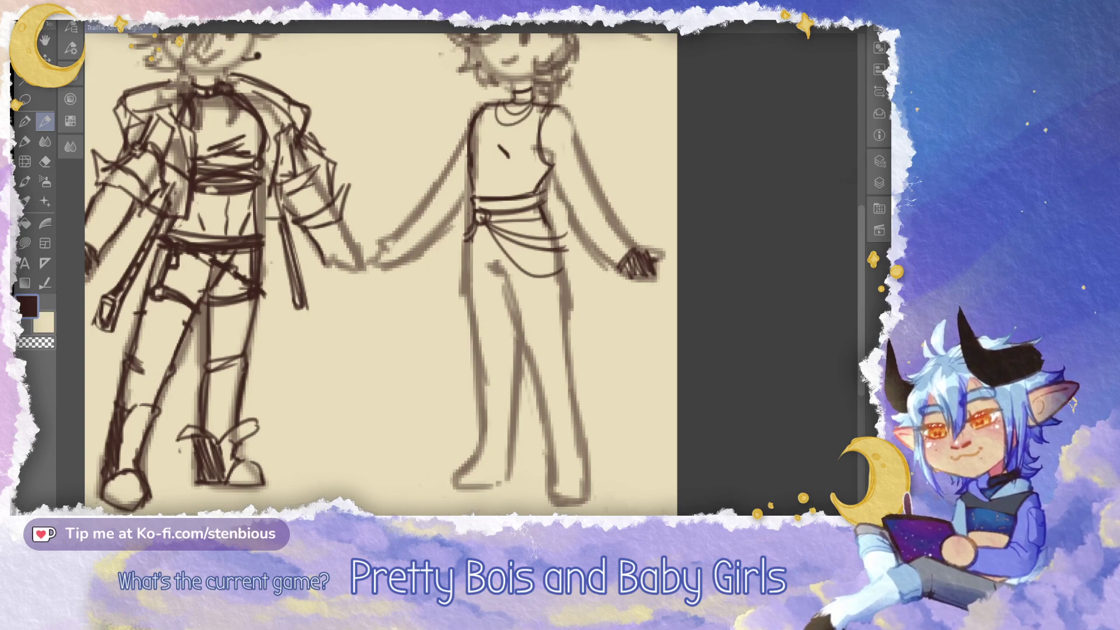
scroll(379, 274, up, 3)
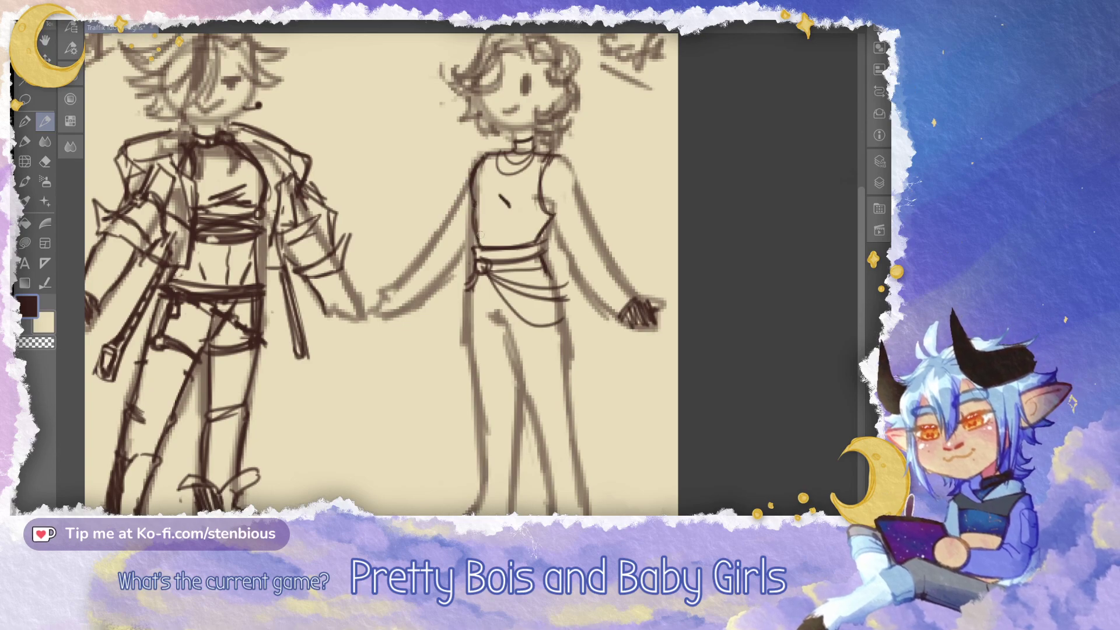
mouse_move(468, 292)
mouse_down()
mouse_move(515, 301)
mouse_move(551, 282)
mouse_move(502, 295)
mouse_move(548, 271)
mouse_move(557, 284)
mouse_move(476, 298)
mouse_up()
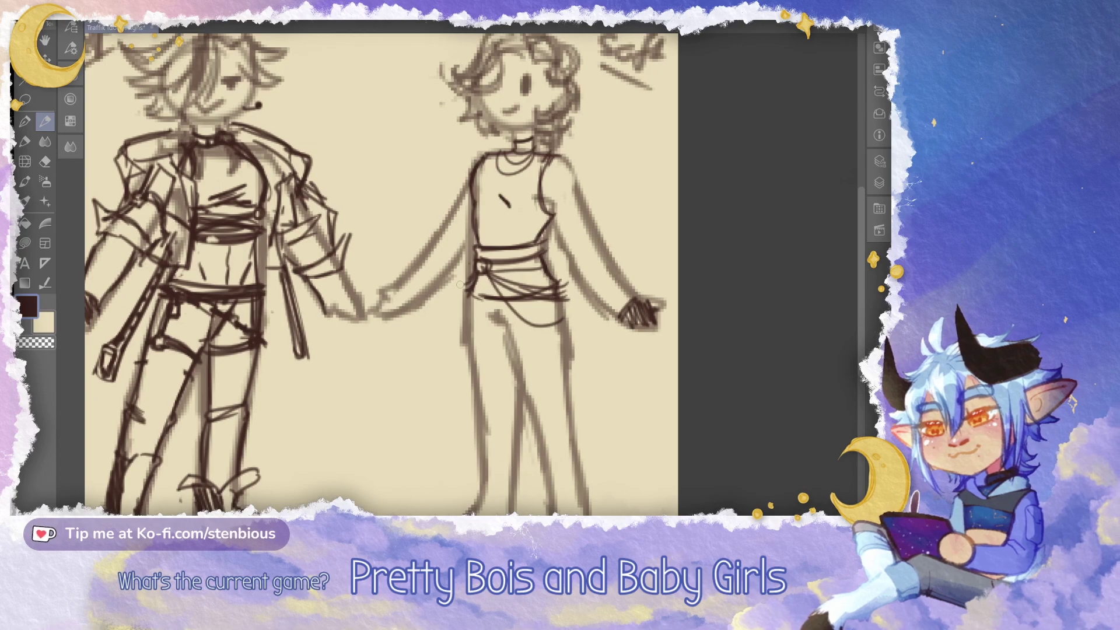
Draw curved boot tops across the Soft figure's knees and outline the left boot with a pointed, hatched toe and small heel
mouse_move(460, 285)
mouse_down()
mouse_move(434, 147)
mouse_move(485, 212)
mouse_move(513, 279)
mouse_up()
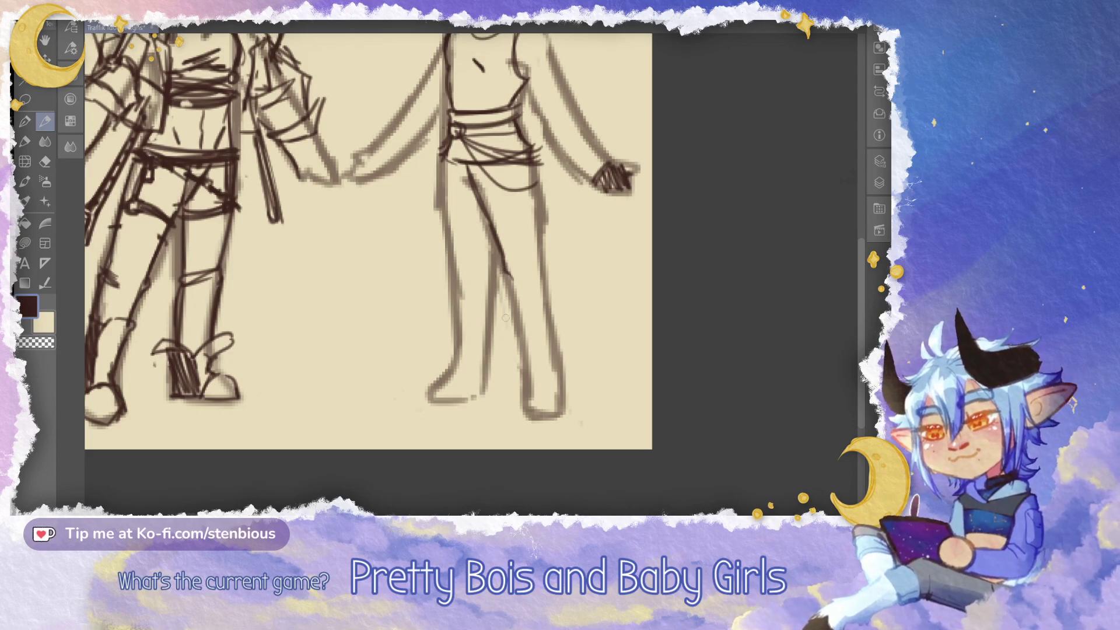
mouse_move(503, 271)
mouse_down()
mouse_move(540, 269)
mouse_move(544, 256)
mouse_up()
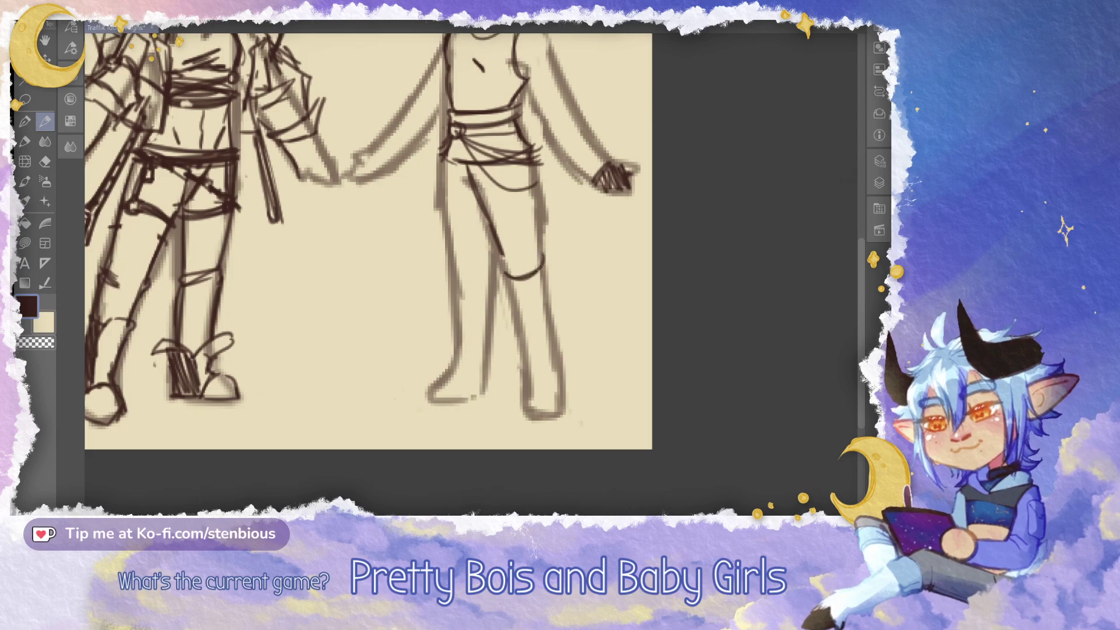
mouse_move(449, 278)
mouse_down()
mouse_move(490, 271)
mouse_move(479, 350)
mouse_move(490, 391)
mouse_move(466, 396)
mouse_move(487, 390)
mouse_move(484, 403)
mouse_move(425, 399)
mouse_move(443, 380)
mouse_move(424, 395)
mouse_move(455, 325)
mouse_up()
drag(501, 273, 529, 382)
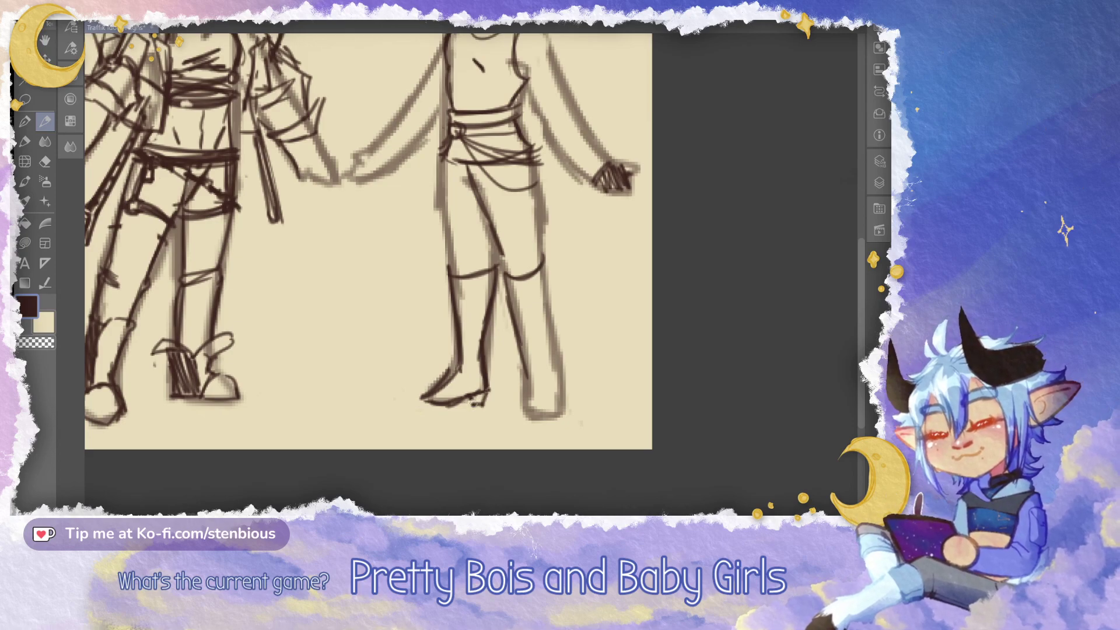
mouse_move(466, 380)
mouse_down()
mouse_move(473, 402)
mouse_move(482, 368)
mouse_move(442, 392)
mouse_move(449, 403)
mouse_move(450, 380)
mouse_move(482, 387)
mouse_up()
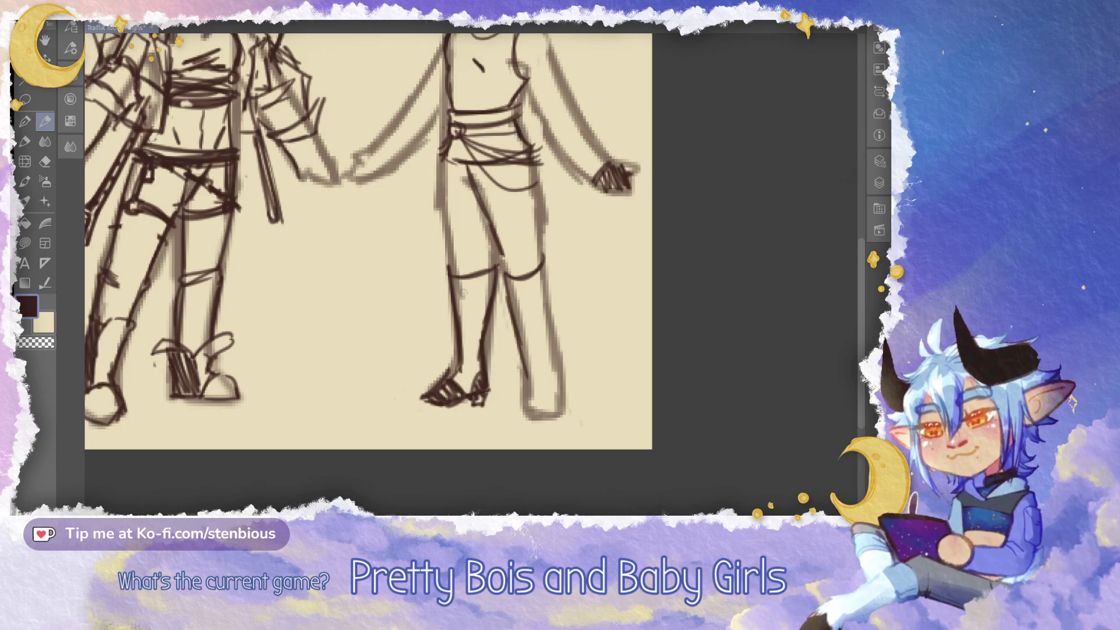
Outline the Soft figure's right knee-high boot with a dark hatched toe and add curved knee flaps to both boots
mouse_move(449, 268)
mouse_down()
mouse_move(473, 276)
mouse_move(502, 257)
mouse_move(497, 272)
mouse_move(527, 276)
mouse_move(543, 257)
mouse_move(527, 379)
mouse_up()
mouse_move(504, 273)
mouse_down()
mouse_move(543, 270)
mouse_move(507, 278)
mouse_up()
mouse_move(505, 275)
mouse_down()
mouse_move(522, 286)
mouse_move(543, 271)
mouse_up()
mouse_move(505, 274)
mouse_down()
mouse_move(521, 287)
mouse_move(541, 271)
mouse_move(523, 345)
mouse_move(524, 402)
mouse_move(529, 417)
mouse_move(553, 421)
mouse_move(558, 408)
mouse_up()
key(ctrl+z)
drag(525, 405, 554, 407)
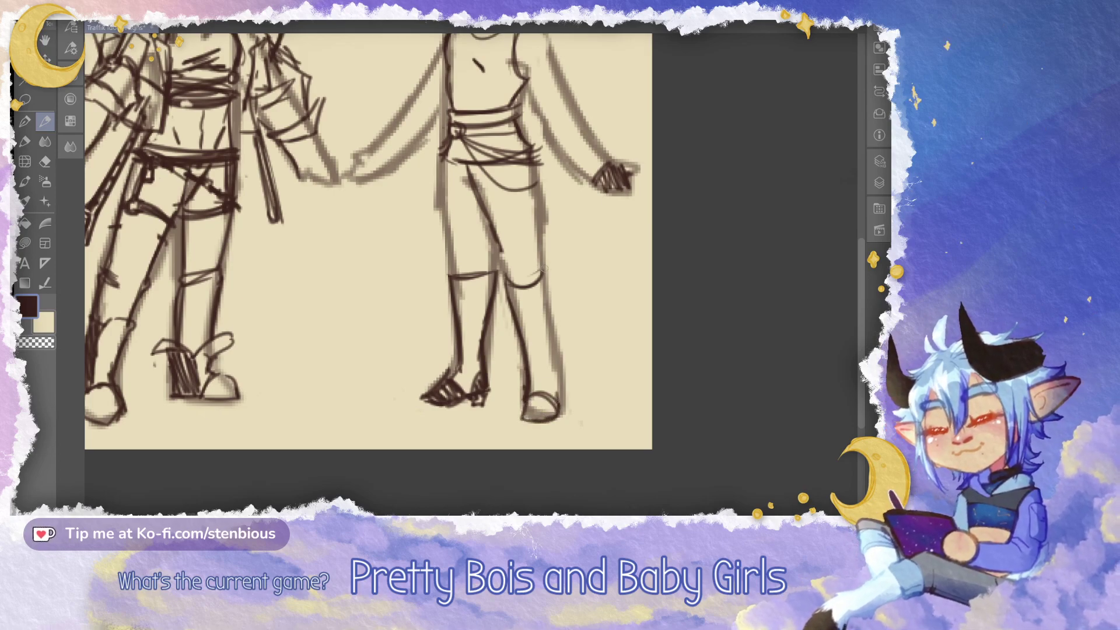
mouse_move(516, 282)
mouse_down()
mouse_move(548, 297)
mouse_move(554, 401)
mouse_move(525, 414)
mouse_move(532, 398)
mouse_move(557, 405)
mouse_up()
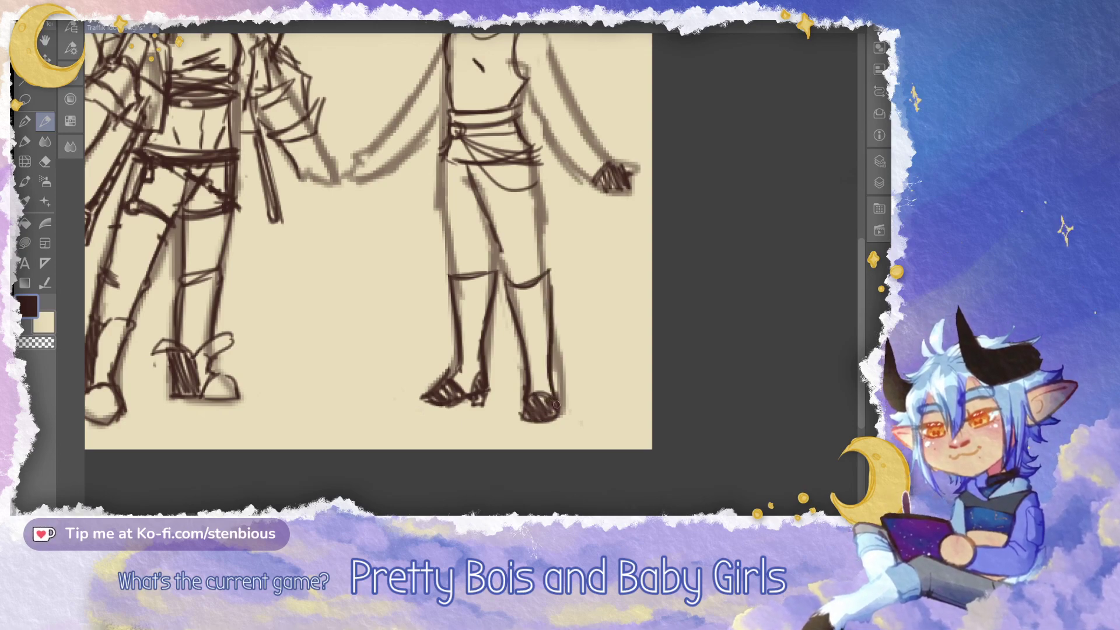
drag(551, 268, 552, 386)
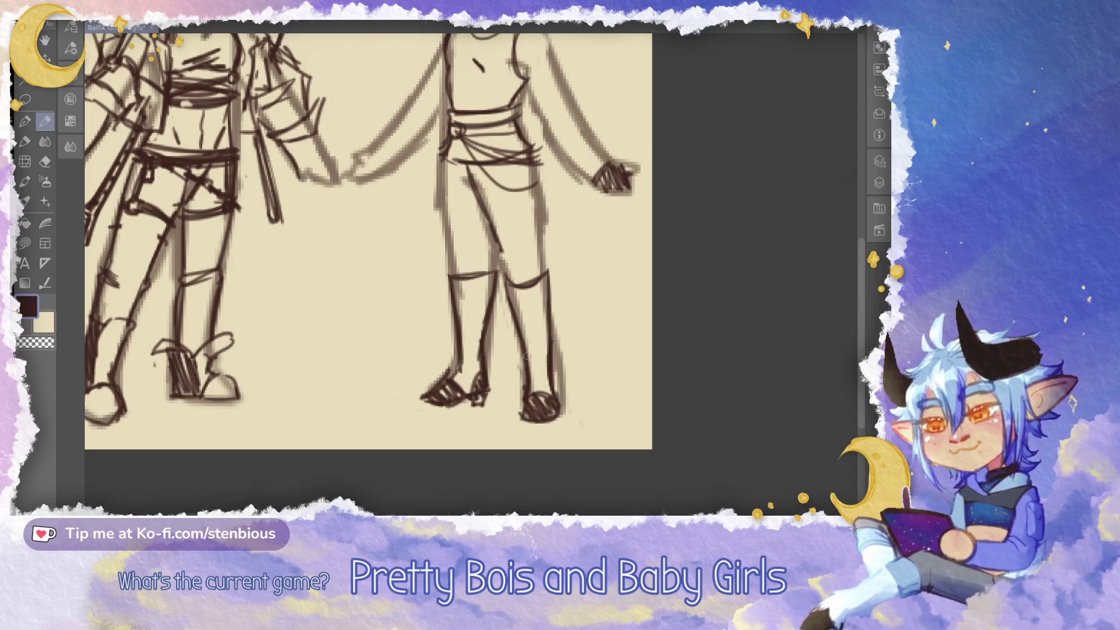
mouse_move(487, 285)
mouse_down()
mouse_move(456, 298)
mouse_move(545, 309)
mouse_move(539, 318)
mouse_up()
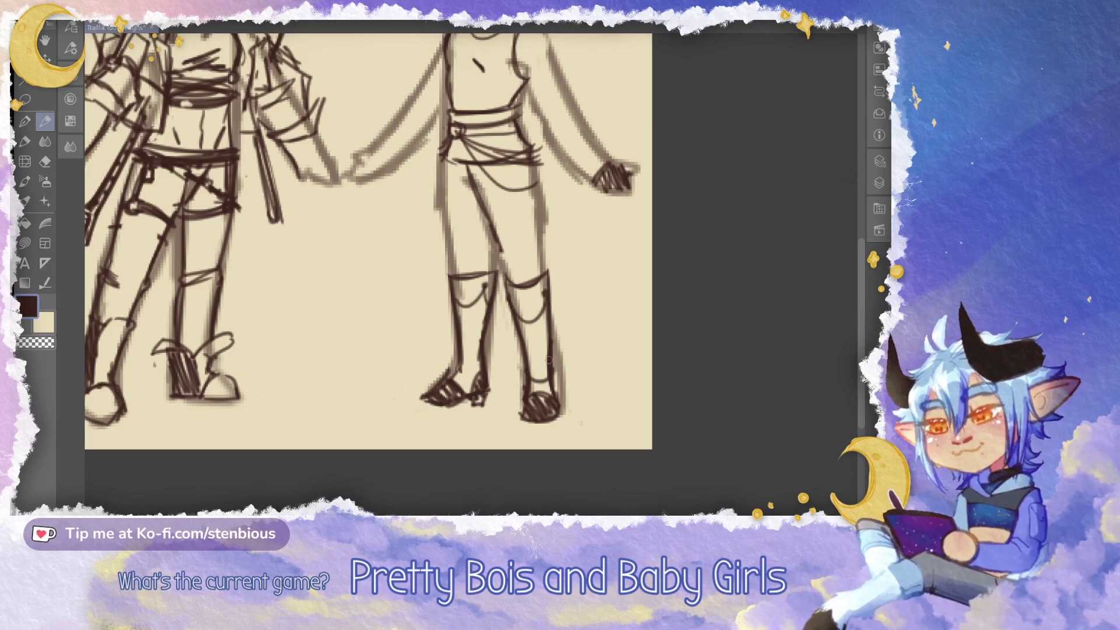
Sketch curved shorts hems below the Soft figure's sash and clear the dark lines from the thighs and knees
scroll(528, 379, up, 4)
drag(445, 276, 461, 360)
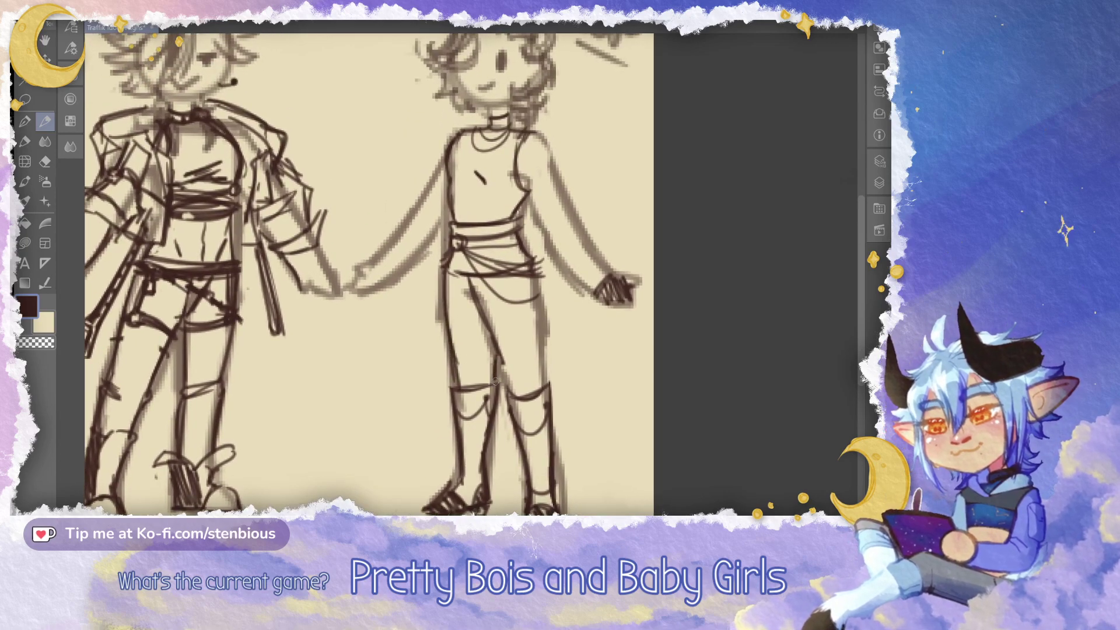
mouse_move(462, 359)
mouse_down()
mouse_move(489, 382)
mouse_move(499, 347)
mouse_move(500, 375)
mouse_move(534, 396)
mouse_up()
mouse_move(445, 283)
mouse_down()
mouse_move(490, 331)
mouse_move(434, 296)
mouse_move(457, 291)
mouse_up()
drag(529, 267, 545, 286)
mouse_move(541, 282)
mouse_down()
mouse_move(486, 314)
mouse_move(438, 296)
mouse_move(479, 311)
mouse_up()
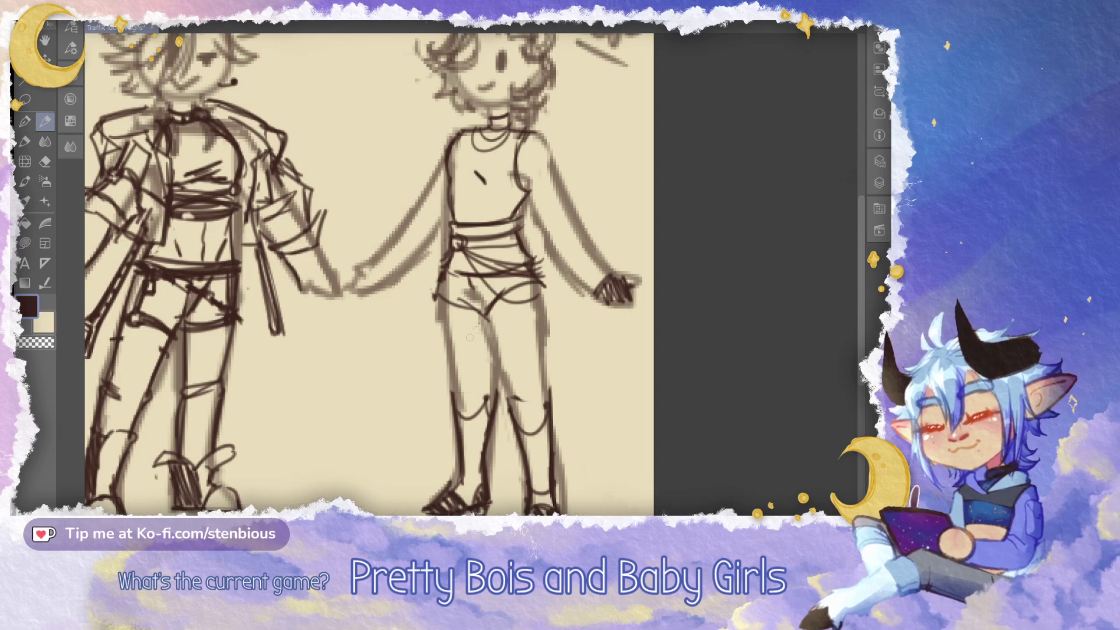
Erase the Soft figure's knee-high boot tops and shafts down to the ankles
mouse_move(516, 396)
mouse_down()
mouse_move(547, 402)
mouse_move(550, 414)
mouse_up()
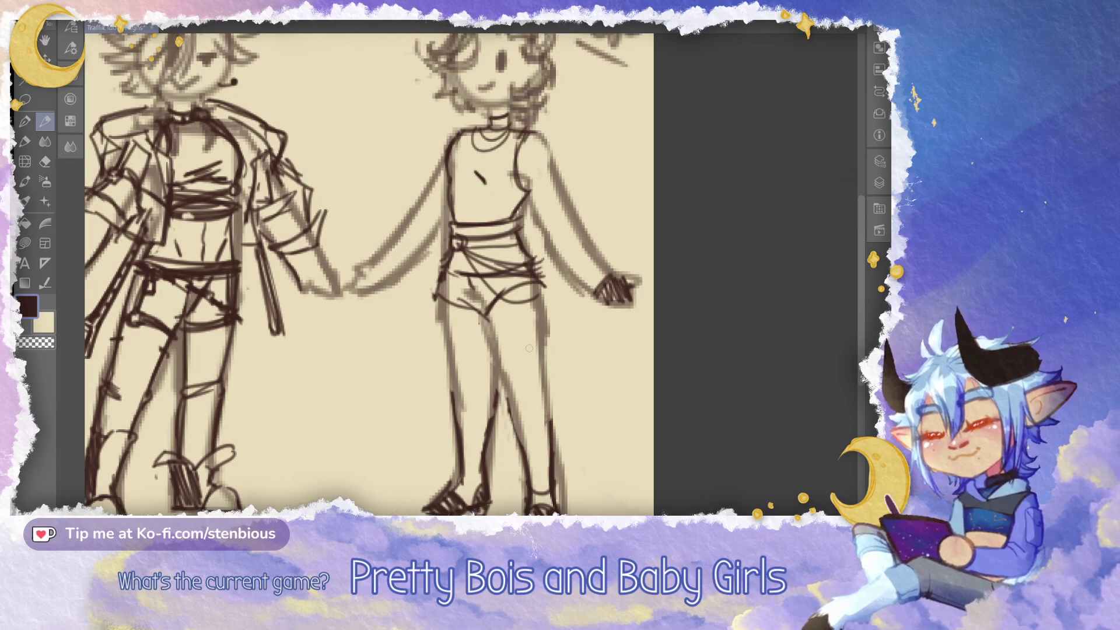
drag(452, 390, 461, 459)
drag(483, 450, 498, 389)
mouse_move(521, 451)
mouse_down()
mouse_move(515, 434)
mouse_move(526, 468)
mouse_up()
drag(550, 418, 552, 450)
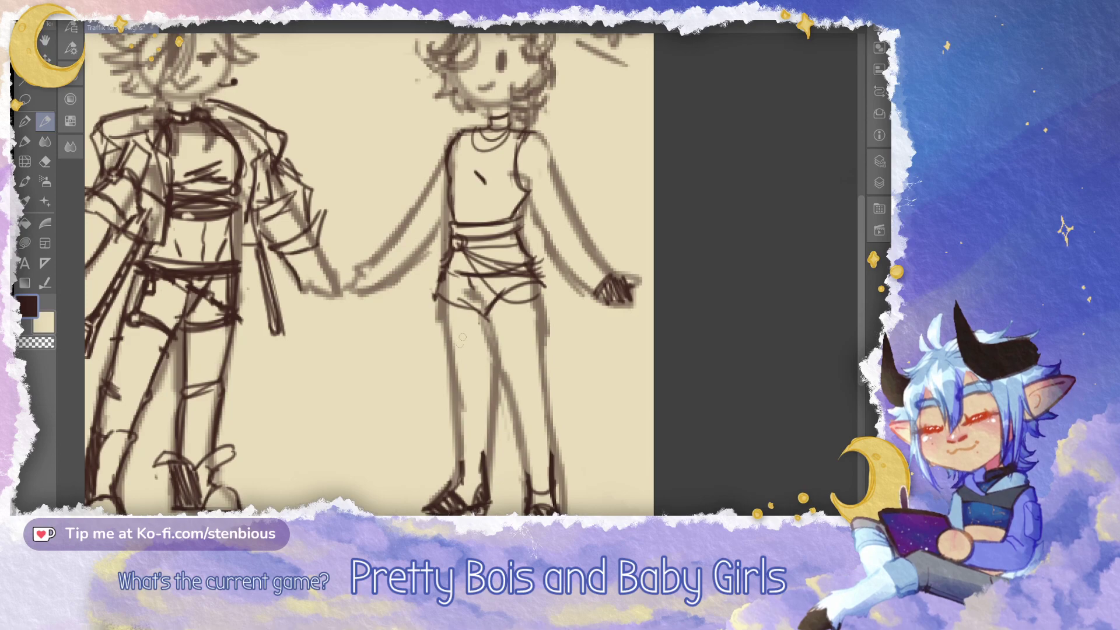
Redraw the Soft figure's shorts with straight sides and rounded leg openings at the upper thighs
mouse_move(481, 313)
mouse_down()
mouse_move(459, 301)
mouse_move(477, 311)
mouse_move(523, 281)
mouse_move(494, 305)
mouse_move(536, 309)
mouse_up()
key(ctrl+z)
key(ctrl+z)
drag(531, 277, 536, 308)
mouse_move(436, 299)
mouse_down()
mouse_move(444, 271)
mouse_move(442, 295)
mouse_move(460, 311)
mouse_move(441, 299)
mouse_up()
key(ctrl+z)
key(ctrl+z)
mouse_move(441, 291)
mouse_down()
mouse_move(478, 314)
mouse_move(474, 302)
mouse_up()
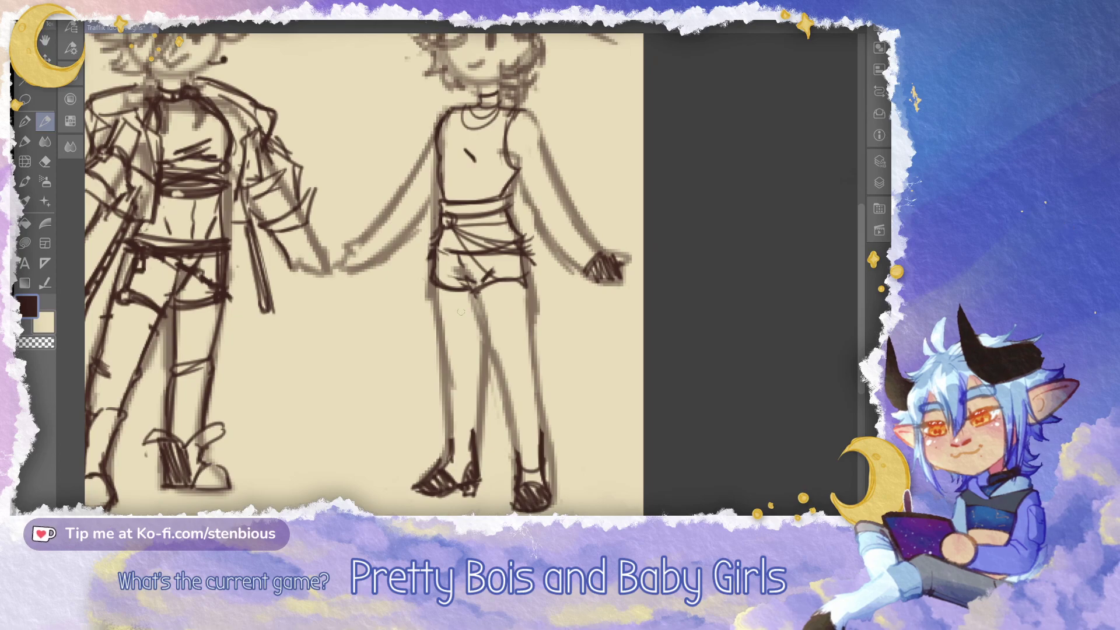
Replace the Soft figure's hatched left foot with an unfilled pointed ankle boot and a wide flared cuff
mouse_move(457, 439)
mouse_down()
mouse_move(471, 493)
mouse_move(427, 499)
mouse_move(432, 435)
mouse_move(418, 436)
mouse_move(493, 426)
mouse_move(459, 490)
mouse_move(416, 492)
mouse_move(457, 496)
mouse_move(490, 421)
mouse_up()
key(ctrl+z)
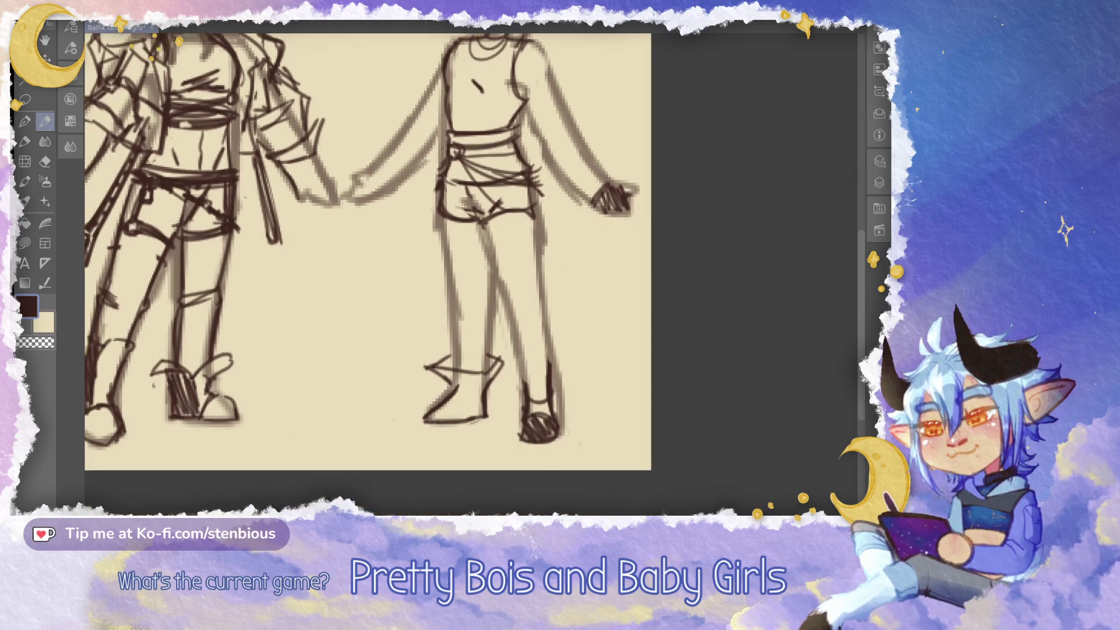
scroll(543, 342, up, 3)
drag(403, 420, 354, 450)
key(ctrl+z)
mouse_move(403, 414)
mouse_down()
mouse_move(358, 449)
mouse_move(362, 463)
mouse_move(377, 453)
mouse_move(408, 464)
mouse_move(456, 459)
mouse_move(404, 467)
mouse_move(364, 461)
mouse_move(454, 449)
mouse_move(427, 460)
mouse_up()
key(ctrl+z)
key(ctrl+z)
key(ctrl+z)
key(ctrl+z)
key(ctrl+z)
key(ctrl+z)
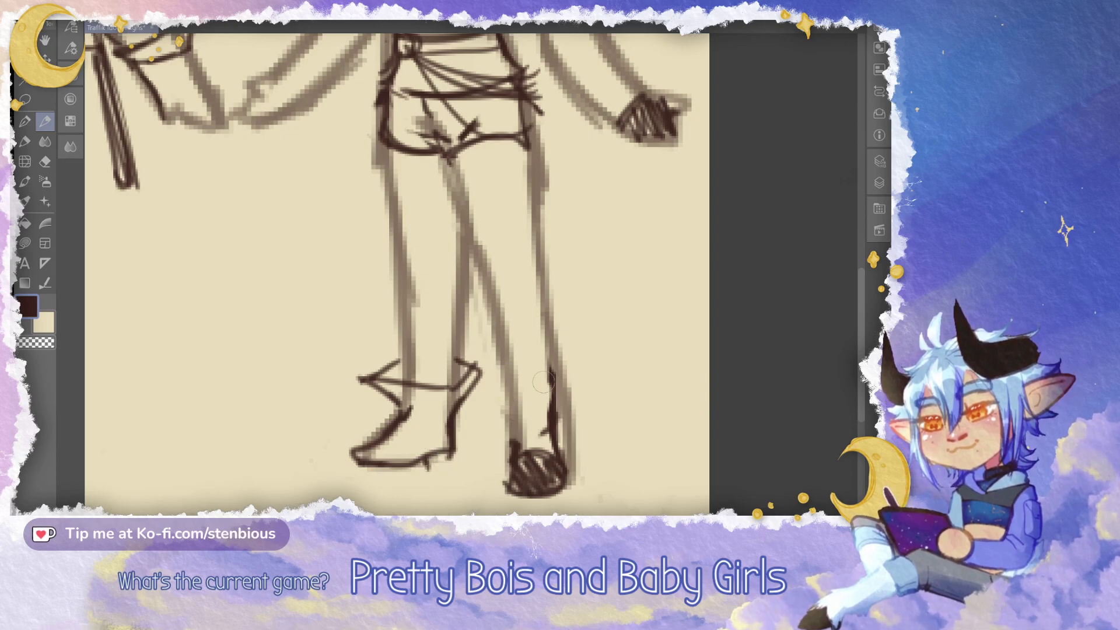
key(ctrl+z)
Refine the Soft figure's left boot with a long pointed toe, a jagged front edge and an ankle strap
mouse_move(410, 408)
mouse_down()
mouse_move(344, 452)
mouse_move(367, 471)
mouse_up()
drag(357, 460, 344, 448)
mouse_move(367, 440)
mouse_down()
mouse_move(357, 471)
mouse_move(416, 473)
mouse_up()
drag(380, 417, 388, 424)
mouse_move(397, 429)
mouse_down()
mouse_move(452, 412)
mouse_move(400, 418)
mouse_up()
mouse_move(409, 416)
mouse_down()
mouse_move(459, 404)
mouse_move(431, 429)
mouse_move(456, 414)
mouse_up()
Draw a matching flared cuff, ankle straps and rounded toe on the Soft figure's right boot, and touch up the left boot
mouse_move(502, 368)
mouse_down()
mouse_move(505, 406)
mouse_move(570, 420)
mouse_up()
mouse_move(574, 373)
mouse_down()
mouse_move(561, 435)
mouse_move(589, 400)
mouse_up()
mouse_move(546, 355)
mouse_down()
mouse_move(569, 396)
mouse_move(518, 416)
mouse_move(484, 399)
mouse_up()
mouse_move(529, 454)
mouse_down()
mouse_move(531, 481)
mouse_move(526, 460)
mouse_move(504, 483)
mouse_move(555, 484)
mouse_up()
mouse_move(507, 424)
mouse_down()
mouse_move(551, 422)
mouse_move(507, 433)
mouse_move(553, 434)
mouse_move(525, 452)
mouse_up()
mouse_move(452, 450)
mouse_down()
mouse_move(429, 460)
mouse_move(442, 472)
mouse_move(424, 457)
mouse_move(450, 455)
mouse_up()
mouse_move(379, 432)
mouse_down()
mouse_move(342, 456)
mouse_move(369, 488)
mouse_up()
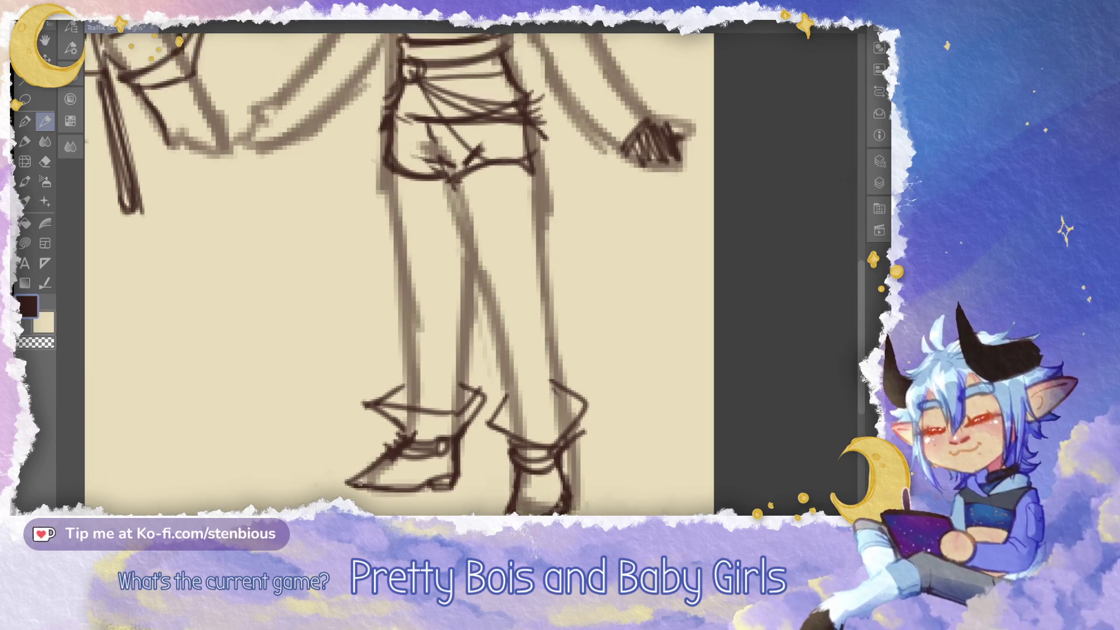
Trace the outer edge of the Soft figure's left leg and the inner contour of the crossing right leg down to the boots
mouse_move(391, 170)
mouse_down()
mouse_move(415, 330)
mouse_move(413, 405)
mouse_up()
key(ctrl+z)
drag(390, 170, 414, 408)
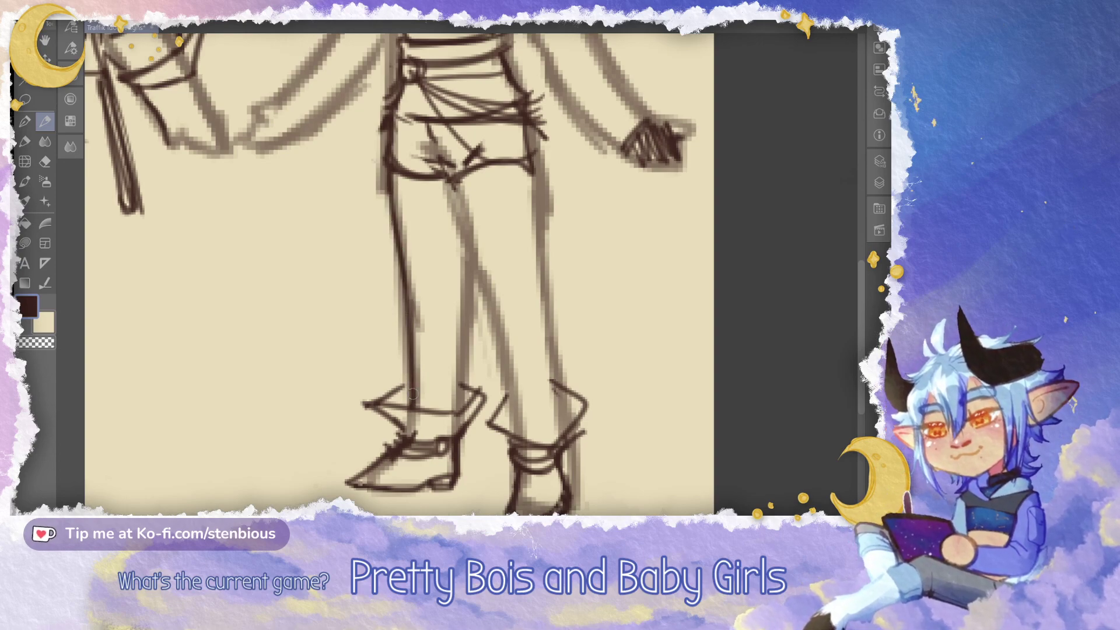
drag(449, 176, 514, 405)
key(ctrl+z)
drag(464, 258, 496, 323)
key(ctrl+z)
mouse_move(470, 254)
mouse_down()
mouse_move(496, 306)
mouse_move(520, 435)
mouse_up()
Trace the outer contour of the Soft figure's right leg and the inner thigh and calf of the left leg
mouse_move(525, 163)
mouse_down()
mouse_move(535, 294)
mouse_move(552, 333)
mouse_move(552, 408)
mouse_up()
drag(550, 356, 554, 450)
drag(507, 346, 521, 426)
drag(496, 326, 519, 438)
drag(460, 219, 452, 420)
drag(453, 264, 423, 357)
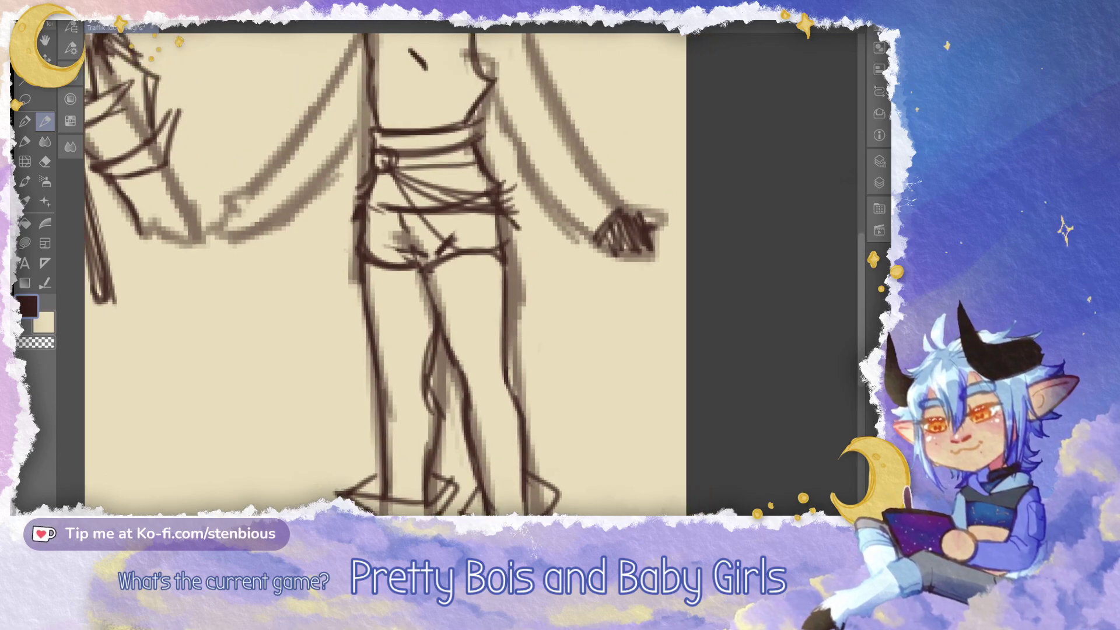
scroll(527, 277, down, 3)
scroll(540, 359, up, 2)
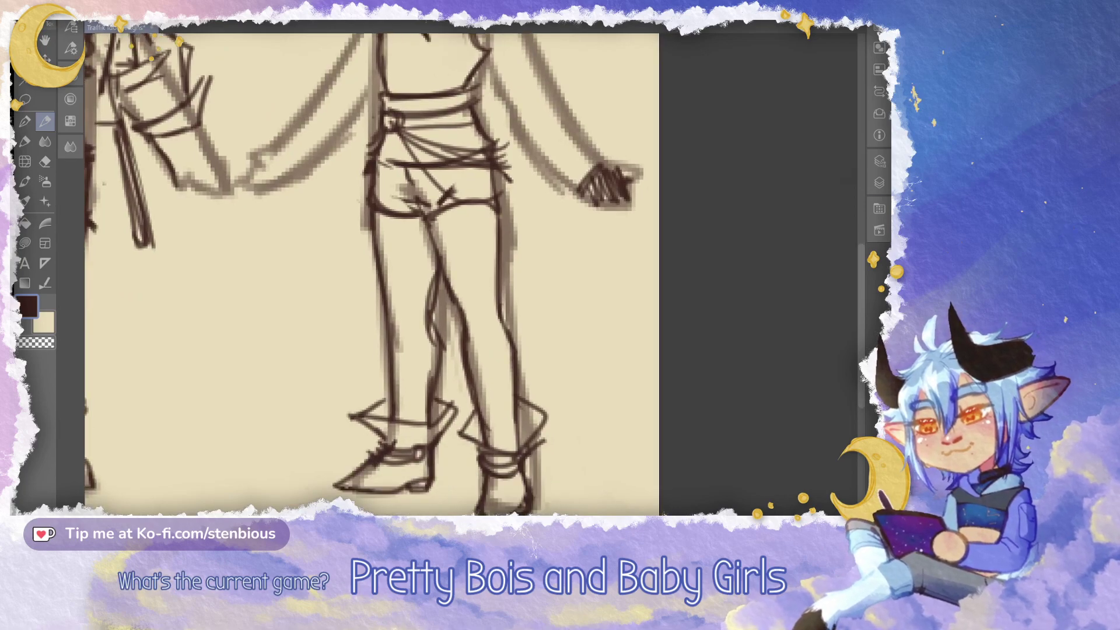
Crosshatch a fishnet stocking over the Soft figure's left leg on a new layer, from the shorts to the boot cuff
click(879, 183)
key(ctrl+shift+n)
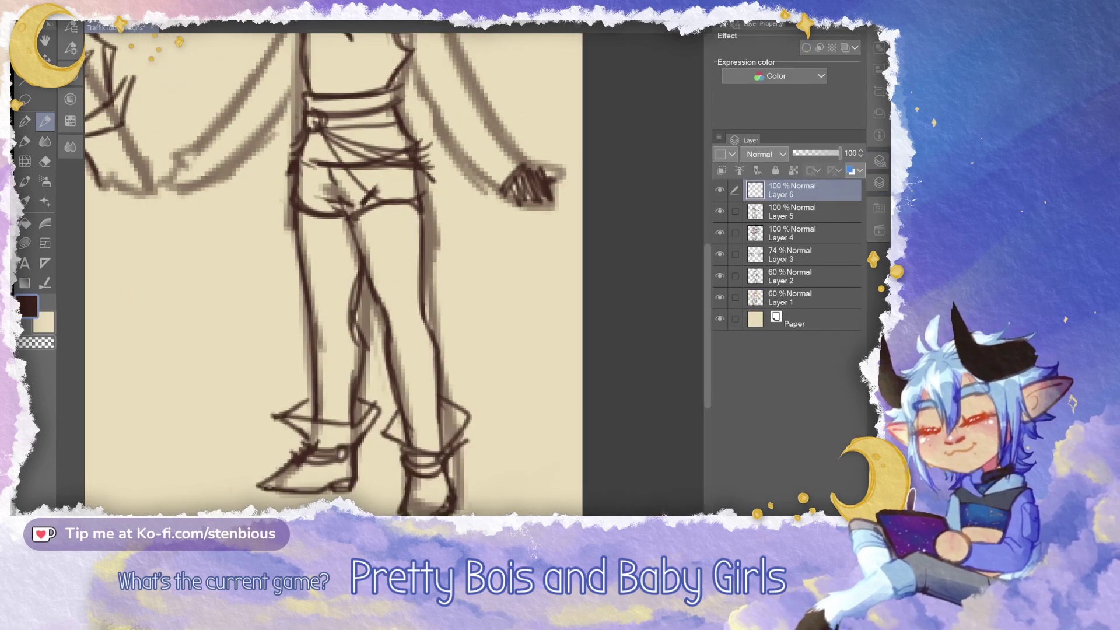
drag(314, 396, 347, 425)
drag(317, 358, 356, 409)
drag(310, 314, 353, 373)
drag(306, 260, 348, 321)
mouse_move(299, 214)
mouse_down()
mouse_move(349, 298)
mouse_move(357, 285)
mouse_move(321, 243)
mouse_move(302, 291)
mouse_up()
drag(353, 239, 305, 344)
drag(356, 262, 310, 371)
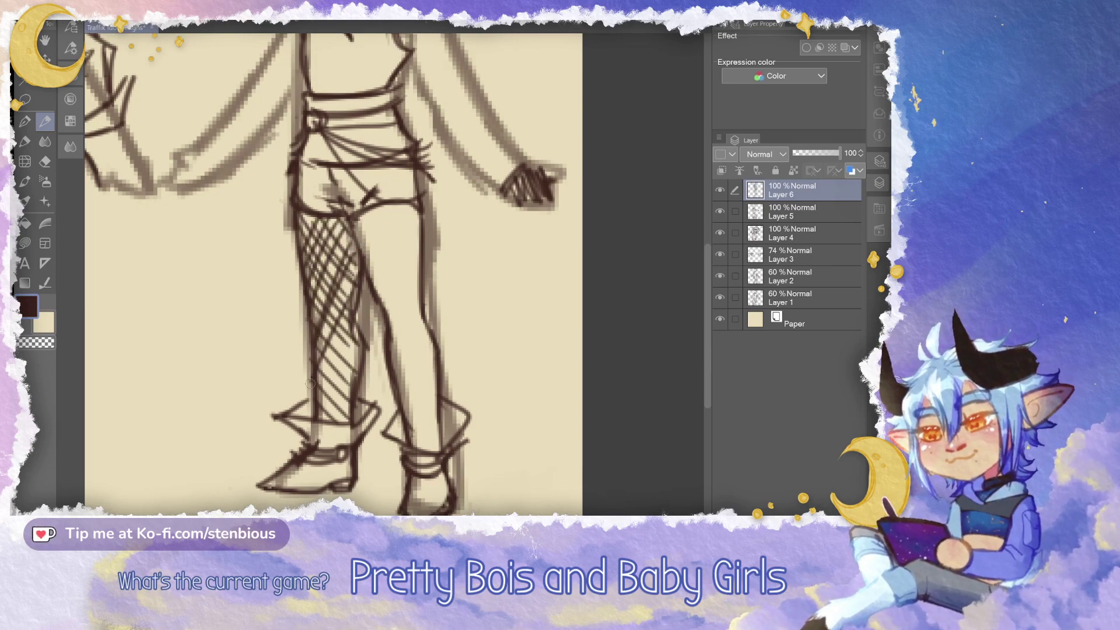
drag(354, 332, 312, 401)
drag(357, 354, 322, 419)
mouse_move(354, 372)
mouse_down()
mouse_move(329, 424)
mouse_move(339, 426)
mouse_up()
mouse_move(350, 315)
mouse_down()
mouse_move(429, 378)
mouse_move(433, 348)
mouse_up()
Turn on the layer color effect for the fishnet layer and set its color to golden orange ECAD46
scroll(429, 350, down, 2)
click(851, 170)
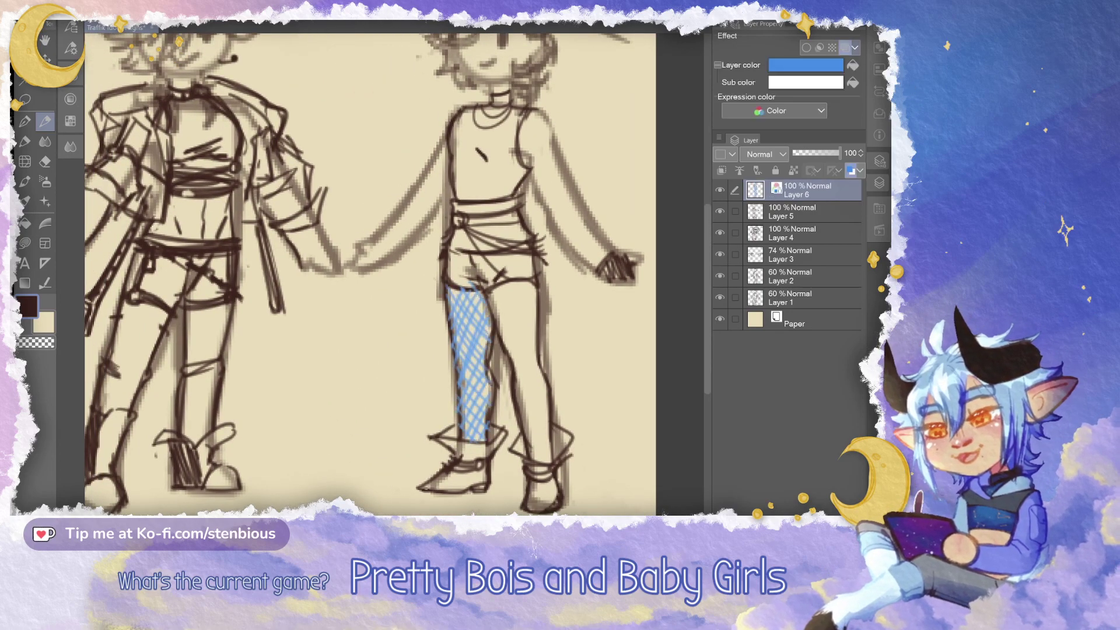
click(805, 65)
drag(488, 150, 508, 118)
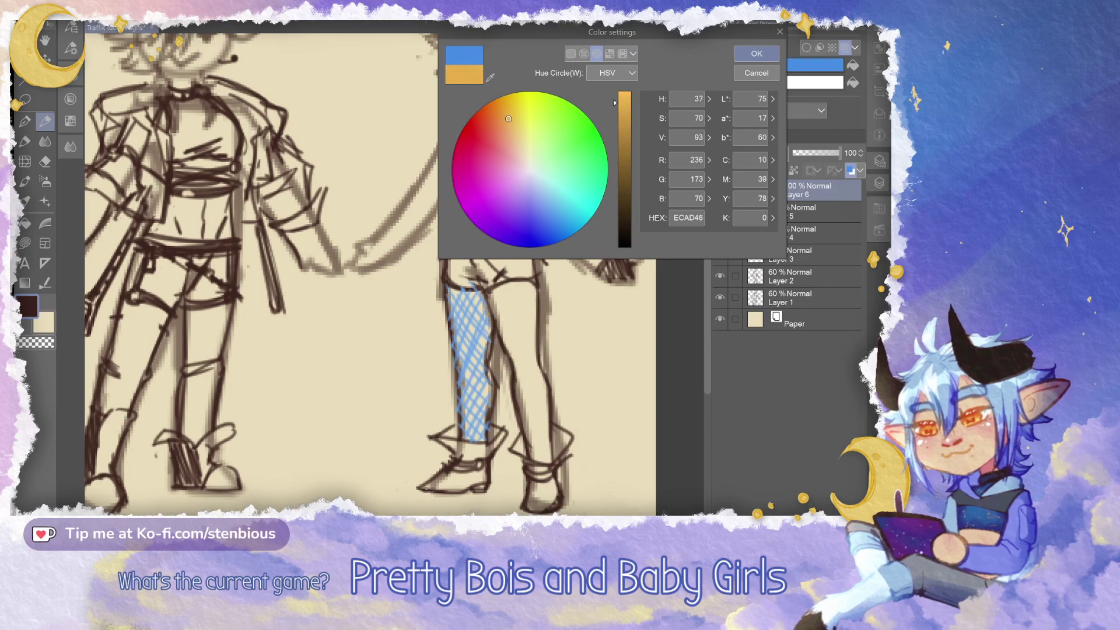
key(Return)
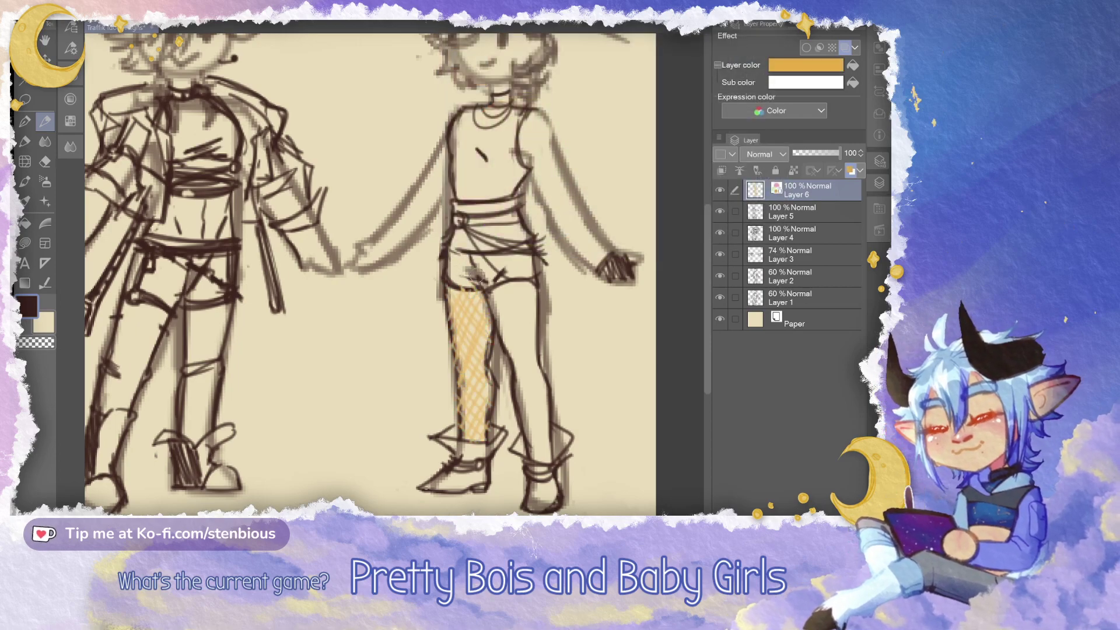
Add a new layer above Layer 5 and draw the Soft figure's off-shoulder coat edge and long panel falling beside the left leg
drag(492, 274, 469, 255)
mouse_move(439, 364)
mouse_down()
mouse_move(485, 375)
mouse_move(463, 427)
mouse_up()
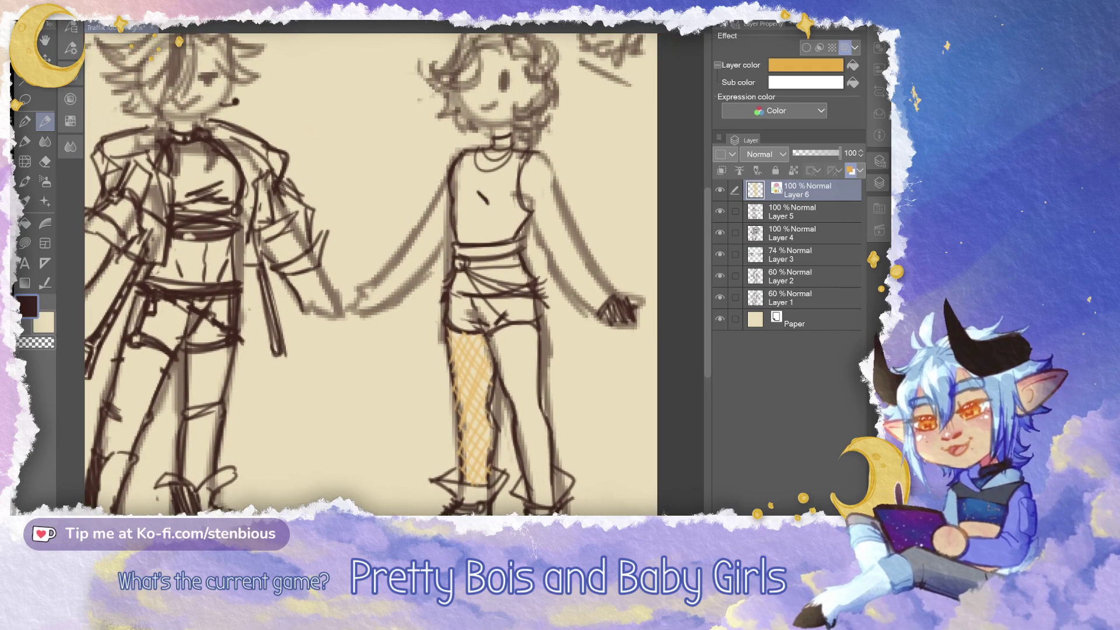
drag(374, 318, 359, 304)
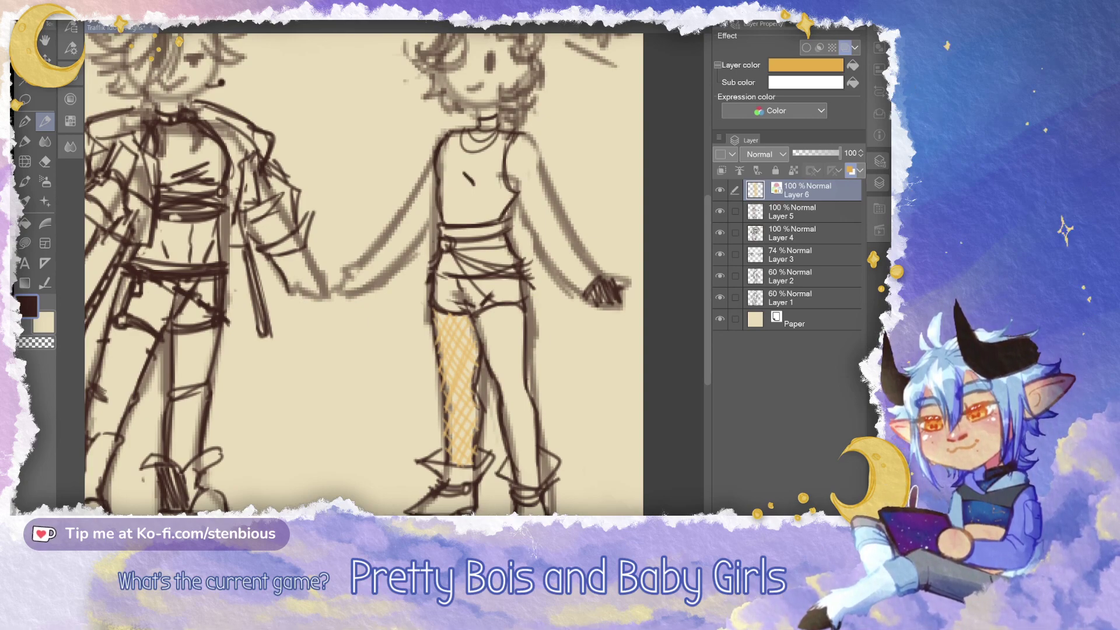
click(802, 211)
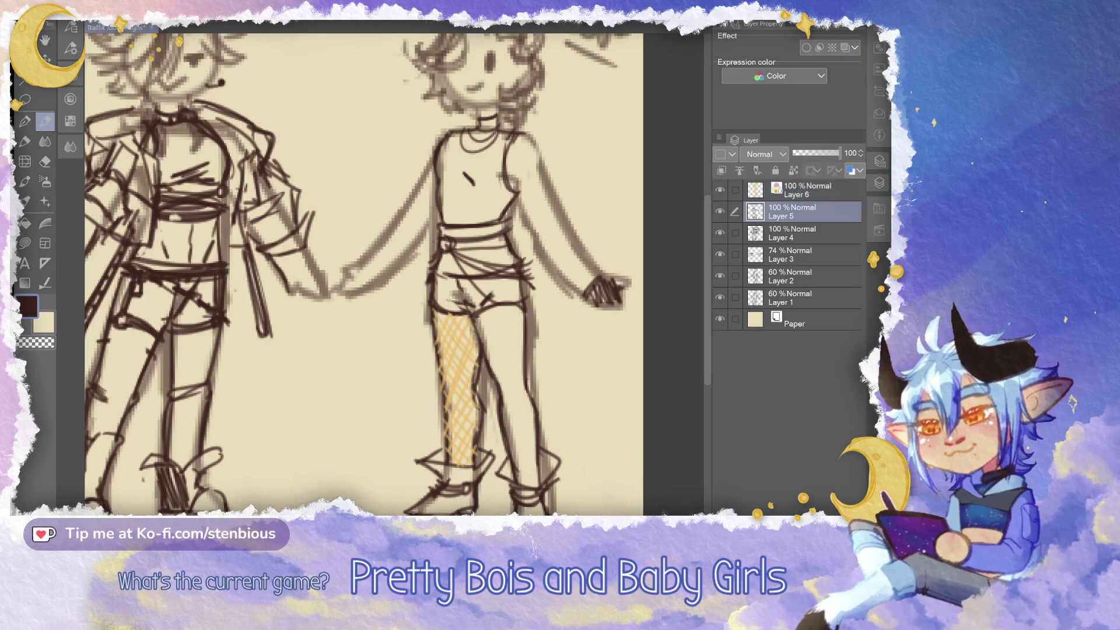
drag(408, 274, 368, 276)
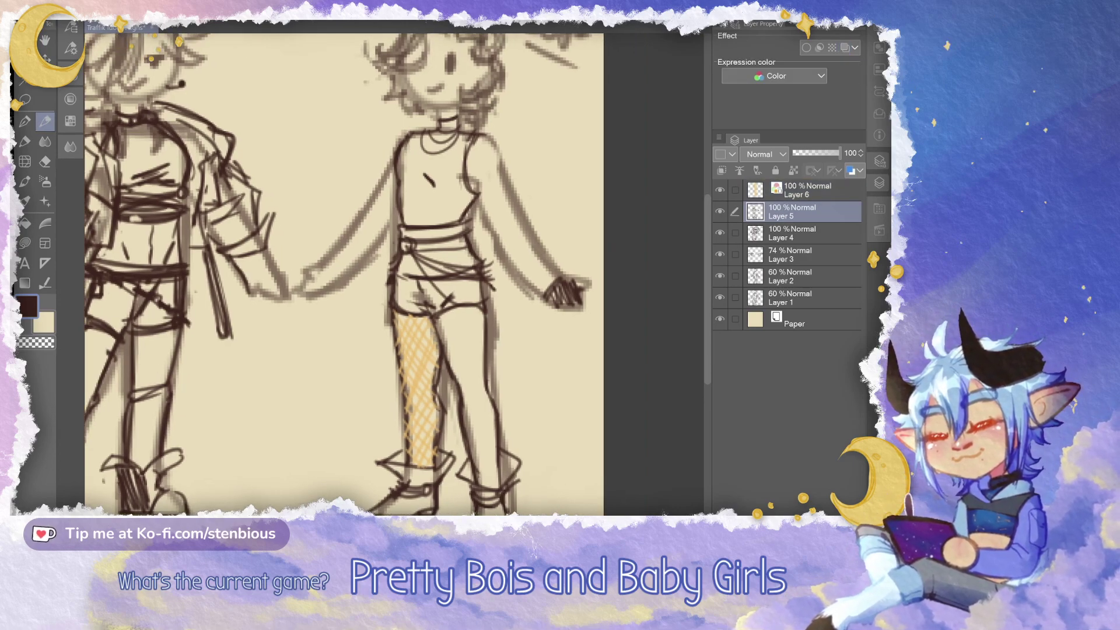
key(ctrl+shift+n)
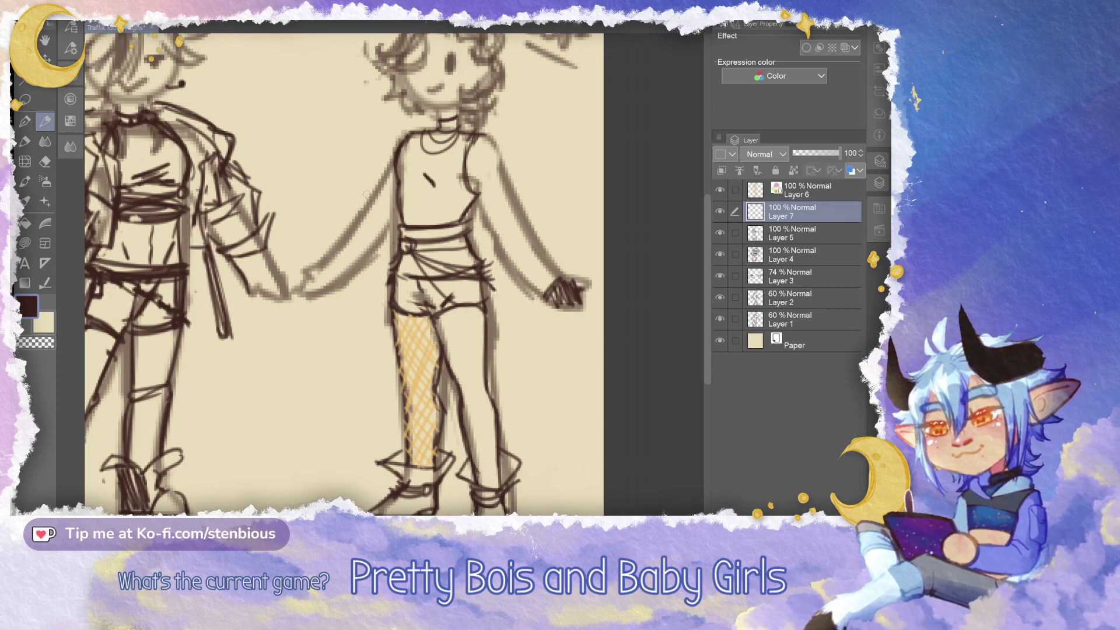
mouse_move(382, 174)
mouse_down()
mouse_move(351, 202)
mouse_move(397, 227)
mouse_up()
key(ctrl+z)
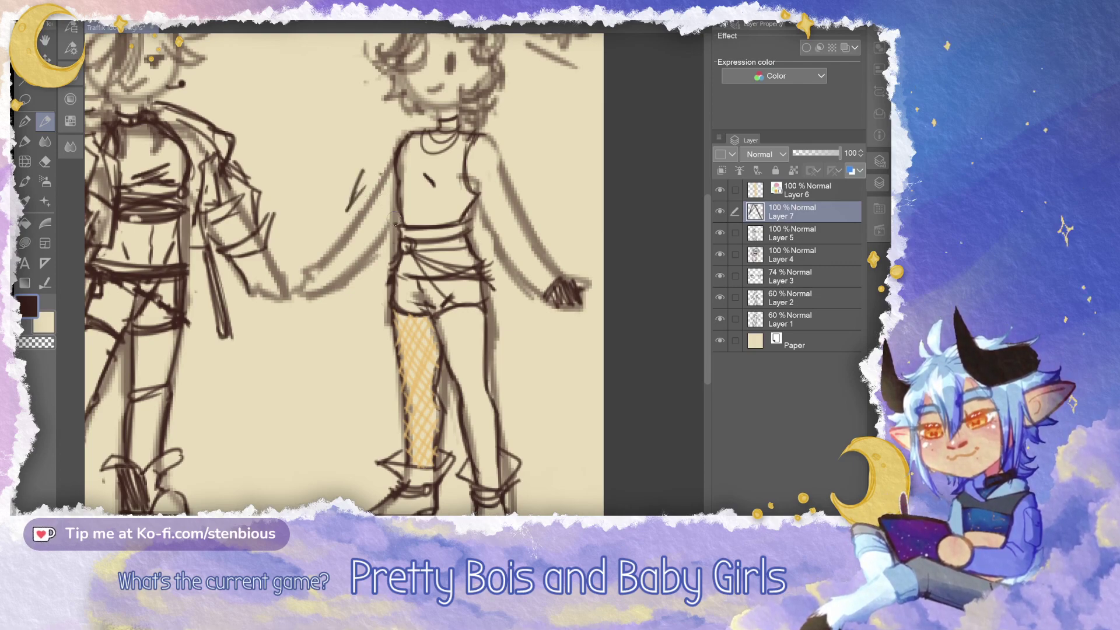
drag(374, 173, 391, 232)
mouse_move(350, 204)
mouse_down()
mouse_move(365, 193)
mouse_move(397, 254)
mouse_move(388, 305)
mouse_up()
mouse_move(397, 257)
mouse_down()
mouse_move(328, 442)
mouse_move(410, 255)
mouse_move(329, 441)
mouse_move(380, 328)
mouse_up()
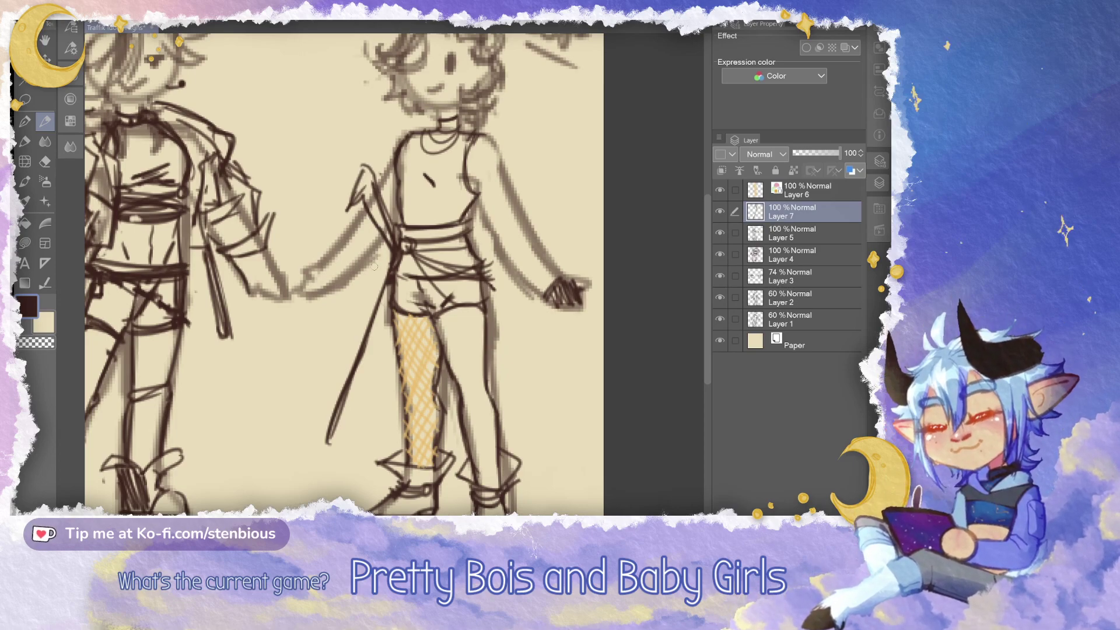
Mark the Soft figure's long coat hem sweeping behind the legs, with a short corner mark on the right side
mouse_move(390, 284)
mouse_down()
mouse_move(336, 432)
mouse_move(513, 397)
mouse_move(571, 454)
mouse_up()
drag(504, 390, 552, 441)
drag(493, 388, 477, 402)
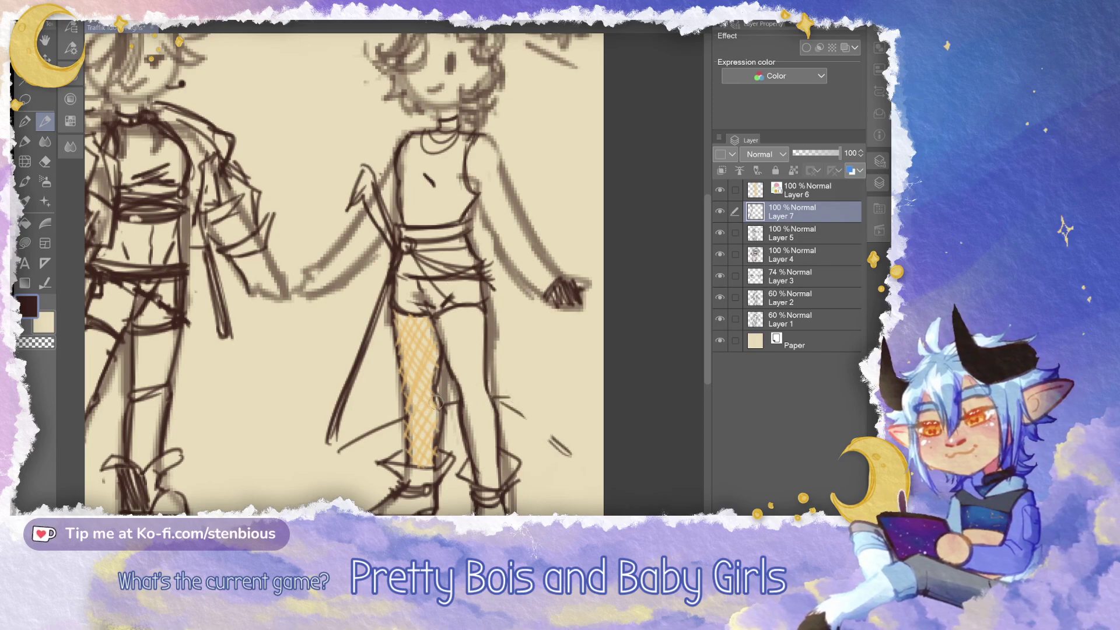
Draw the coat's right collar at the upper arm and its long edges and folds flaring beside the right leg
mouse_move(519, 165)
mouse_down()
mouse_move(538, 197)
mouse_move(502, 242)
mouse_up()
drag(519, 162, 495, 327)
drag(488, 279, 528, 400)
drag(498, 302, 505, 374)
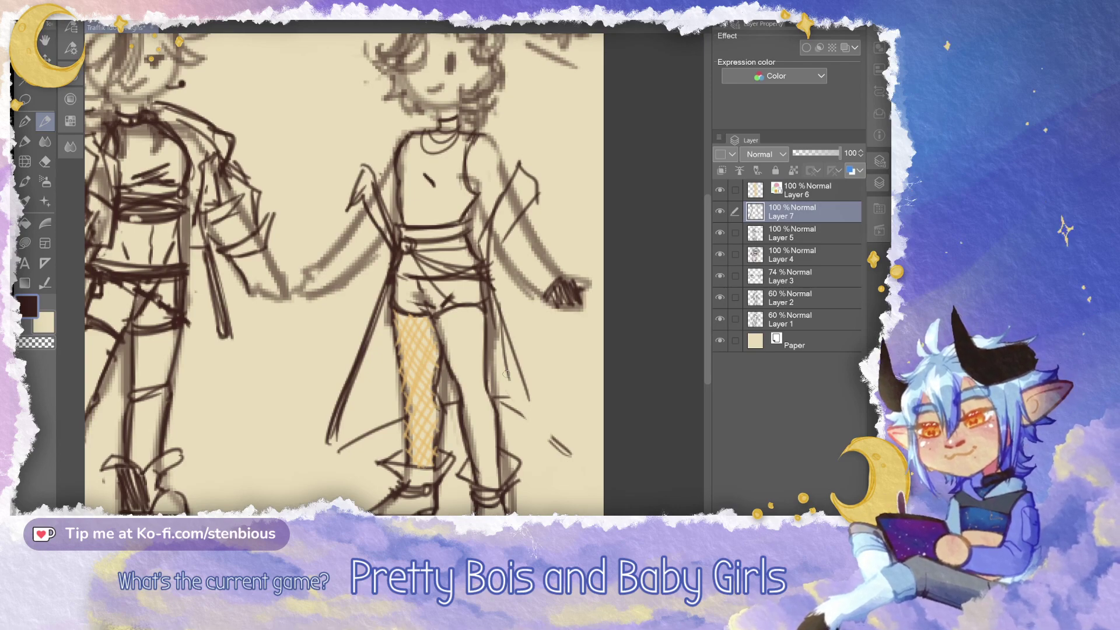
mouse_move(494, 309)
mouse_down()
mouse_move(545, 481)
mouse_move(572, 415)
mouse_move(501, 295)
mouse_move(527, 362)
mouse_up()
Rework the coat's collar into rounded off-shoulder flaps on both upper arms, joined to the waist
mouse_move(490, 275)
mouse_down()
mouse_move(504, 228)
mouse_move(539, 190)
mouse_up()
mouse_move(533, 178)
mouse_down()
mouse_move(538, 191)
mouse_move(503, 243)
mouse_up()
drag(509, 194, 526, 164)
drag(489, 240, 524, 156)
key(ctrl+z)
key(ctrl+z)
mouse_move(479, 243)
mouse_down()
mouse_move(502, 174)
mouse_move(520, 160)
mouse_move(533, 206)
mouse_move(500, 191)
mouse_move(487, 261)
mouse_up()
key(ctrl+z)
key(ctrl+z)
key(ctrl+z)
key(ctrl+z)
mouse_move(399, 245)
mouse_down()
mouse_move(356, 198)
mouse_move(370, 199)
mouse_up()
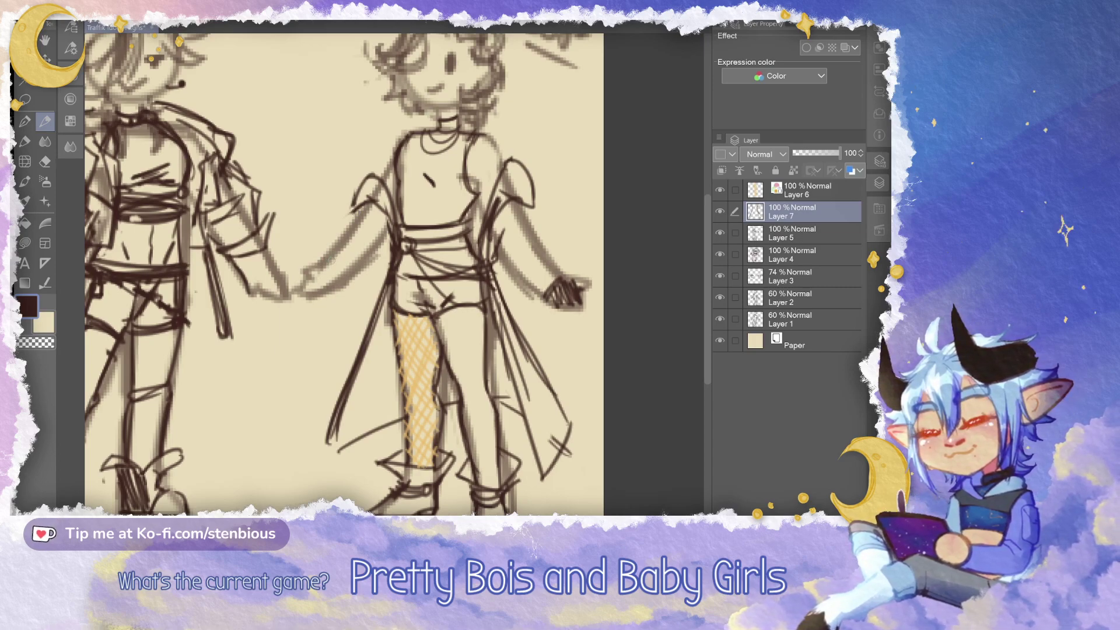
Draw the coat's loose sleeve with a wide folded cuff around the Soft figure's left forearm
drag(325, 257, 352, 284)
key(ctrl+z)
mouse_move(355, 210)
mouse_down()
mouse_move(323, 226)
mouse_move(315, 252)
mouse_move(364, 232)
mouse_up()
mouse_move(324, 226)
mouse_down()
mouse_move(382, 225)
mouse_move(389, 273)
mouse_move(350, 282)
mouse_up()
mouse_move(343, 286)
mouse_down()
mouse_move(373, 282)
mouse_move(369, 267)
mouse_up()
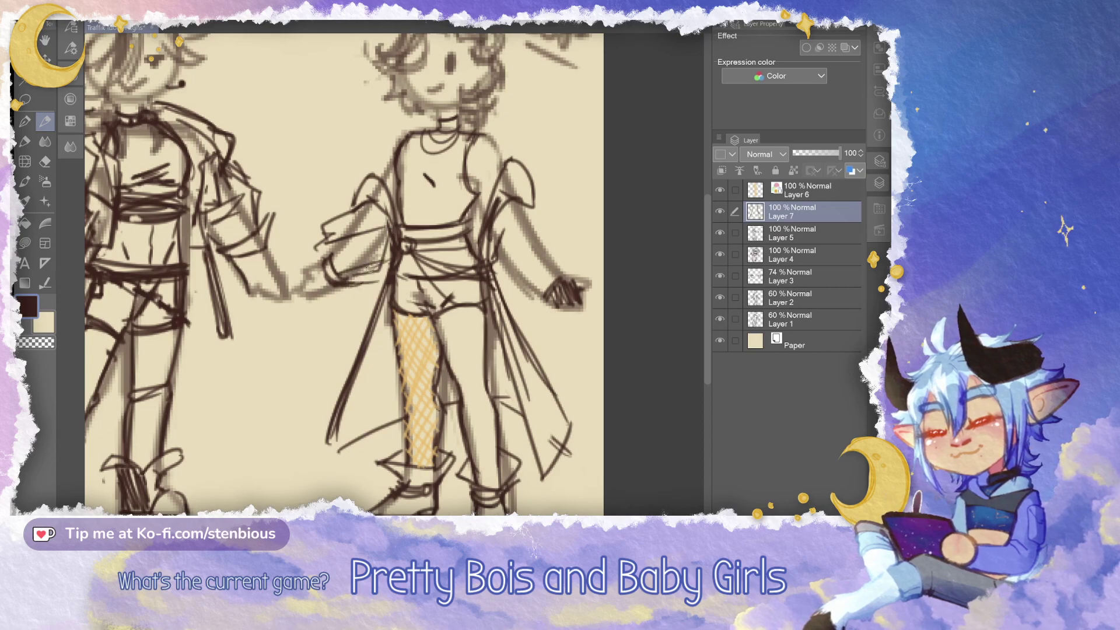
Draw the coat's loose, puffy sleeve with a wide folded cuff around the Soft figure's right forearm
mouse_move(518, 197)
mouse_down()
mouse_move(565, 251)
mouse_move(521, 275)
mouse_up()
drag(544, 237, 495, 262)
mouse_move(496, 251)
mouse_down()
mouse_move(517, 300)
mouse_move(551, 289)
mouse_up()
mouse_move(510, 298)
mouse_down()
mouse_move(550, 294)
mouse_move(494, 261)
mouse_up()
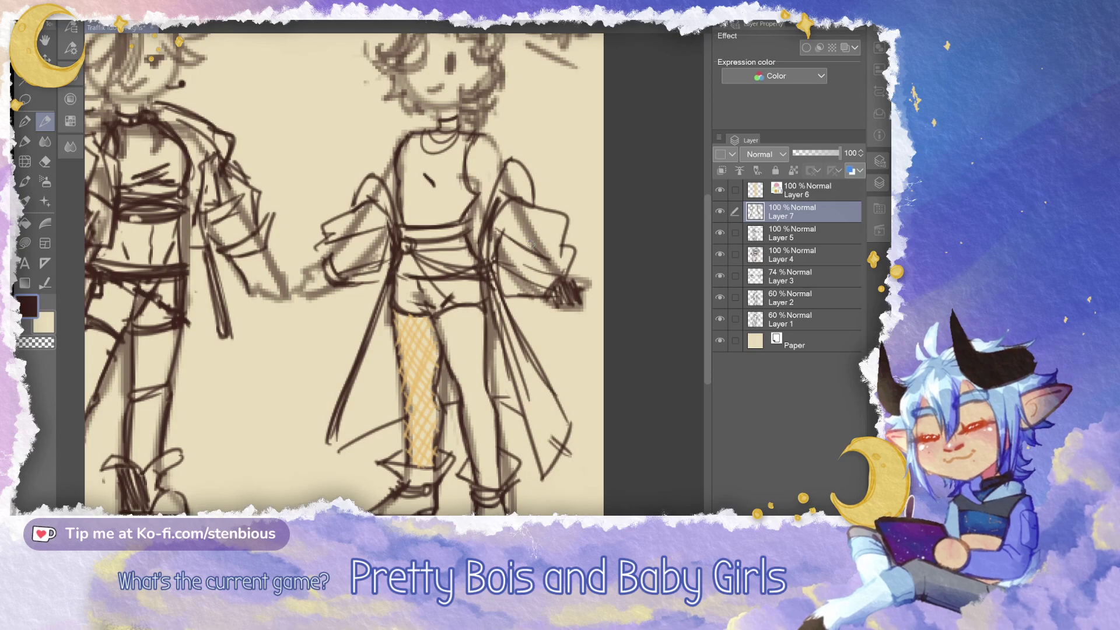
Add a layer beneath the coat linework and fill the coat's right sleeve and right tail with white
scroll(396, 274, down, 3)
drag(373, 280, 396, 270)
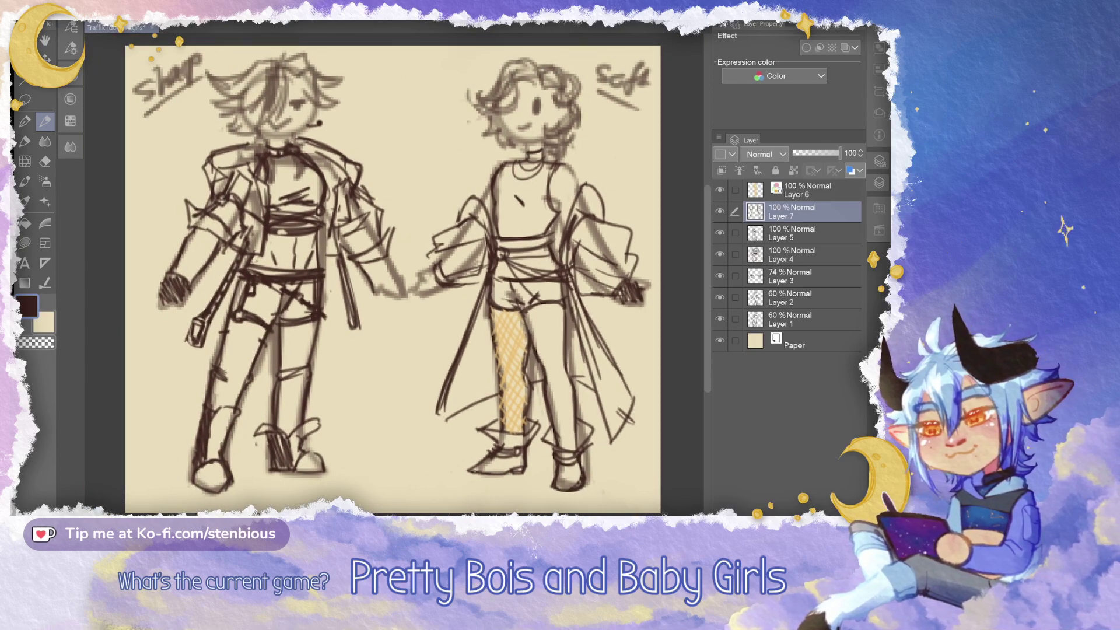
key(ctrl+shift+n)
key(j)
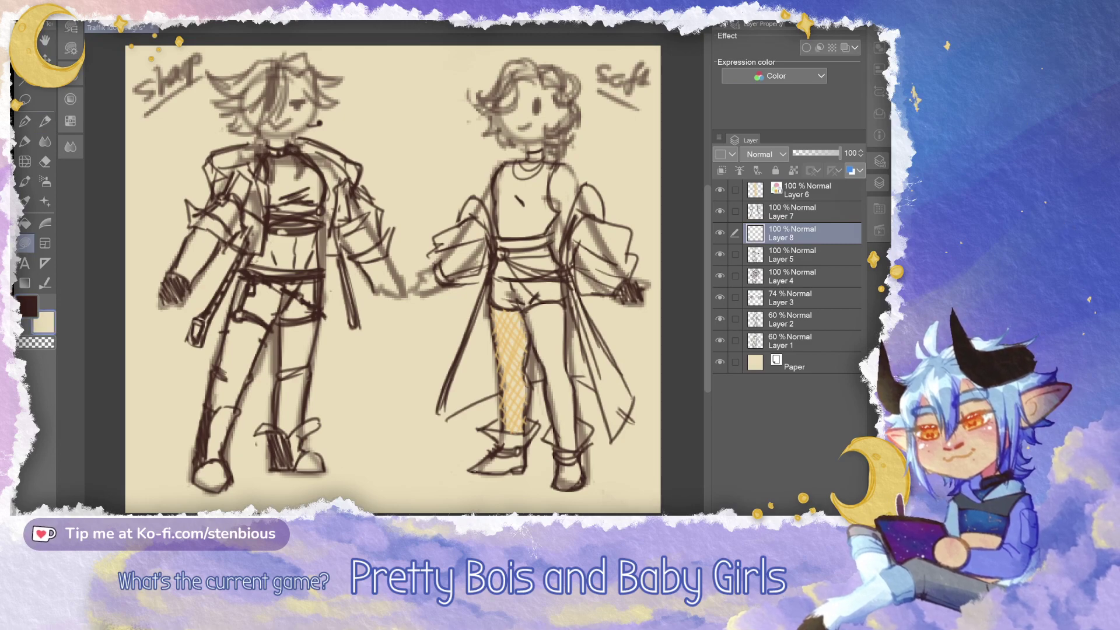
click(70, 120)
click(97, 240)
click(72, 119)
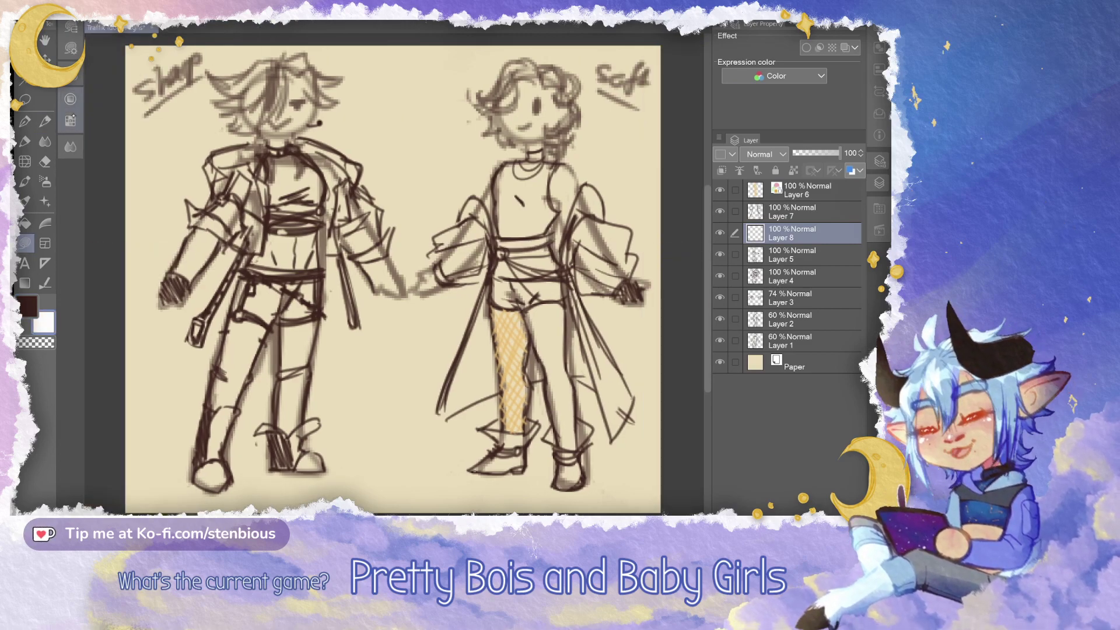
mouse_move(527, 181)
mouse_down()
mouse_move(504, 251)
mouse_move(532, 367)
mouse_up()
mouse_move(575, 410)
mouse_down()
mouse_move(521, 289)
mouse_move(570, 274)
mouse_move(528, 182)
mouse_up()
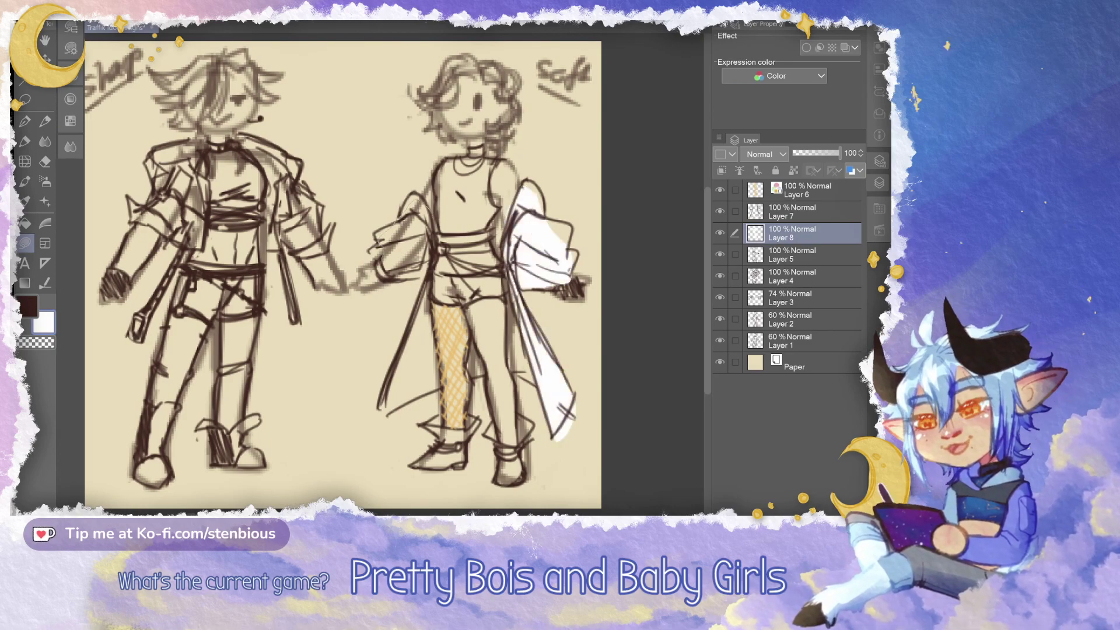
Fill the coat's left sleeve, left tail and the part showing between the legs with white
mouse_move(433, 233)
mouse_down()
mouse_move(386, 250)
mouse_move(398, 353)
mouse_up()
drag(385, 410, 433, 271)
mouse_move(476, 345)
mouse_down()
mouse_move(488, 376)
mouse_move(474, 350)
mouse_up()
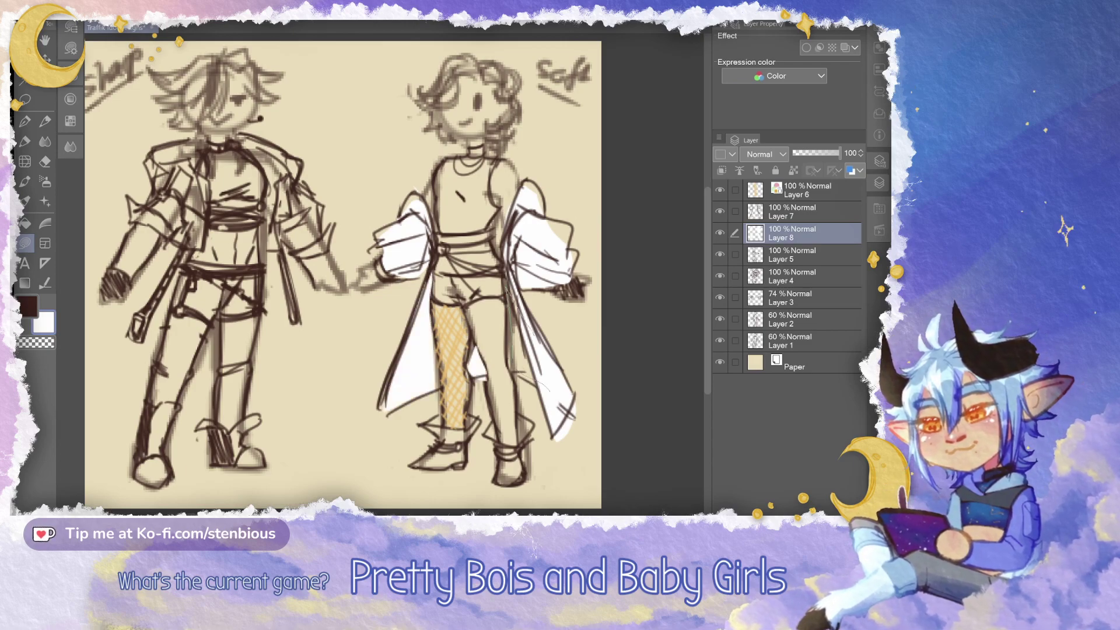
drag(507, 291, 510, 282)
drag(532, 184, 563, 285)
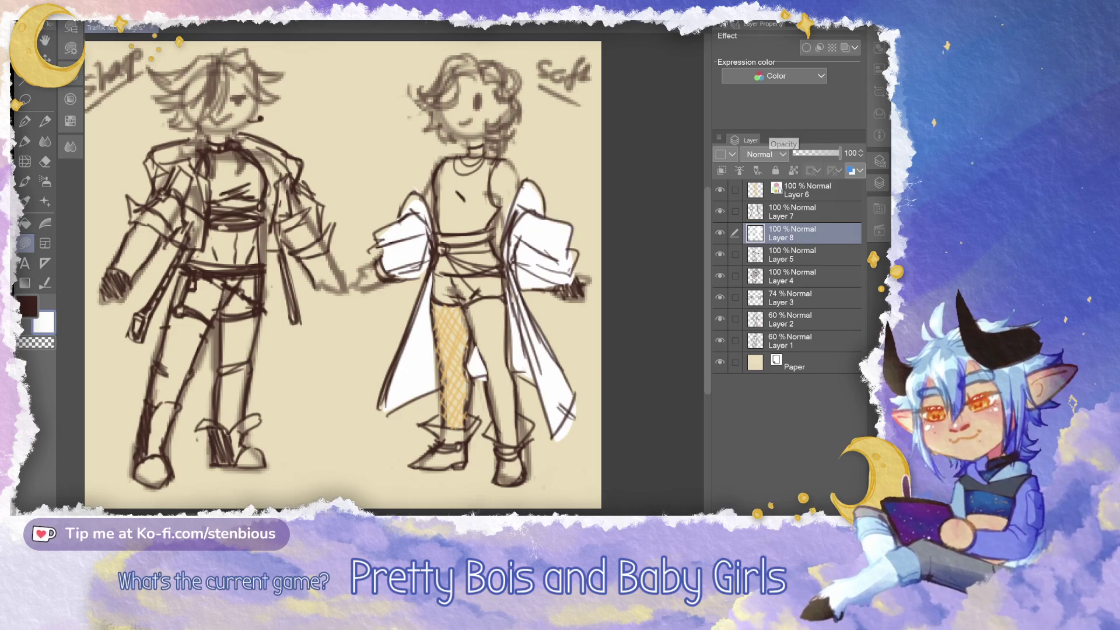
Lock the white coat layer's transparent pixels and paint pale pink streaks on the left sleeve and both tails
click(71, 120)
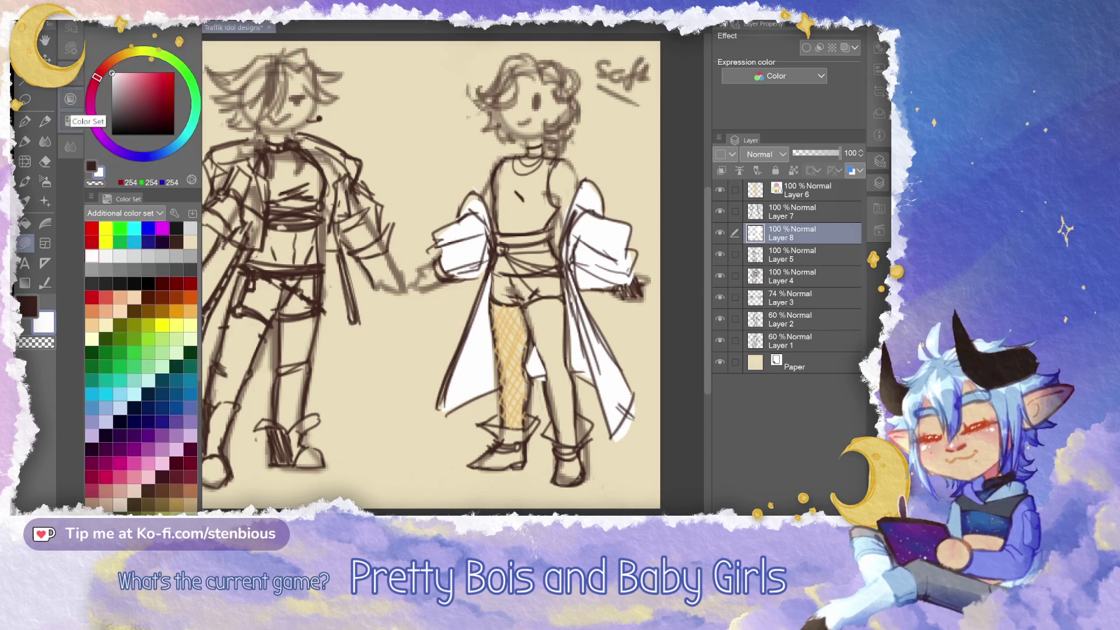
click(128, 78)
click(25, 121)
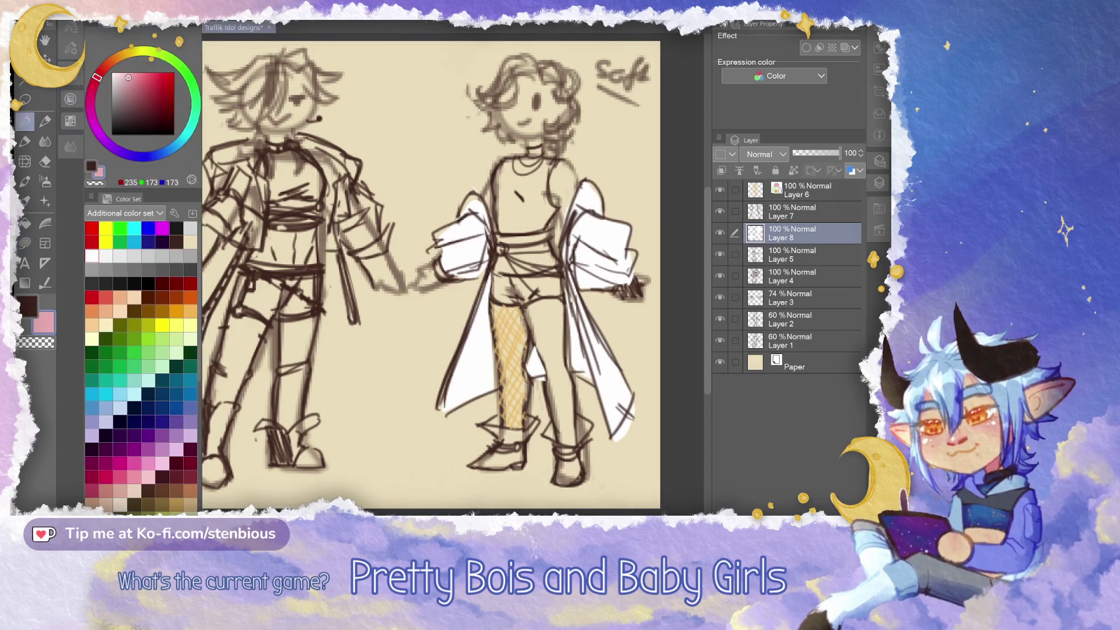
click(793, 171)
drag(442, 231, 449, 256)
mouse_move(470, 328)
mouse_down()
mouse_move(464, 390)
mouse_move(481, 362)
mouse_up()
drag(586, 341, 618, 408)
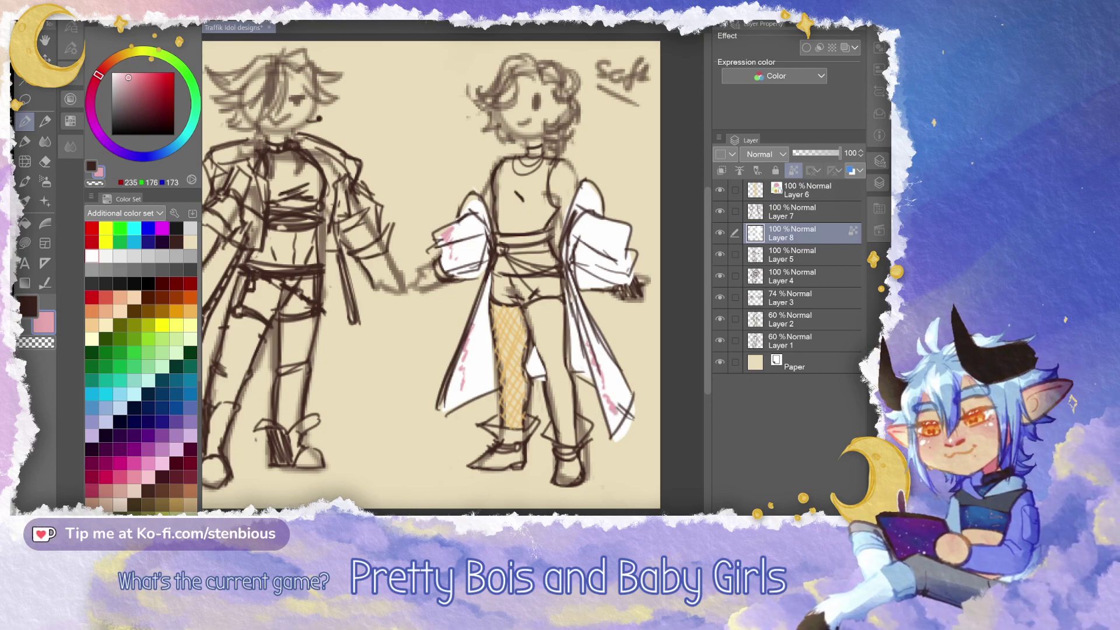
Paint pale yellow streaks beside the pink ones on the coat's sleeves and tails
drag(98, 77, 130, 54)
drag(455, 229, 459, 250)
drag(475, 328, 468, 372)
drag(592, 343, 615, 404)
mouse_move(584, 221)
mouse_down()
mouse_move(593, 247)
mouse_move(591, 276)
mouse_up()
Paint pale green streaks on the coat's sleeves and tails, and lower the coat colour layer's opacity to 66%
drag(130, 52, 183, 68)
mouse_move(455, 222)
mouse_down()
mouse_move(472, 242)
mouse_move(454, 265)
mouse_up()
mouse_move(475, 310)
mouse_down()
mouse_move(478, 347)
mouse_move(481, 326)
mouse_up()
drag(612, 362, 612, 379)
drag(588, 216, 593, 265)
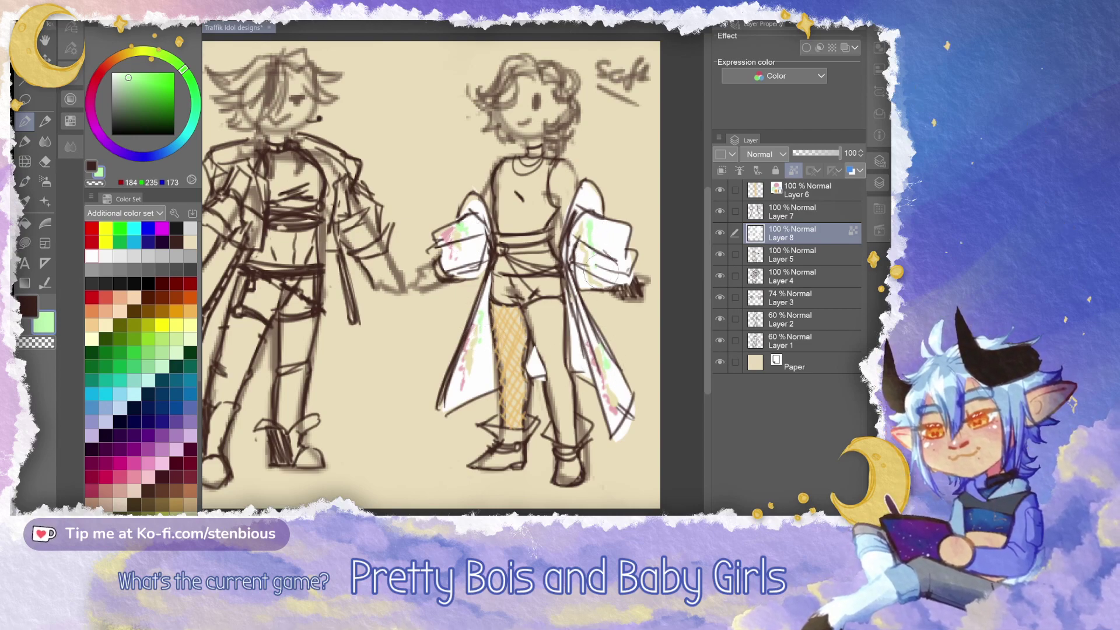
mouse_move(839, 153)
mouse_down()
mouse_move(810, 153)
mouse_move(823, 153)
mouse_up()
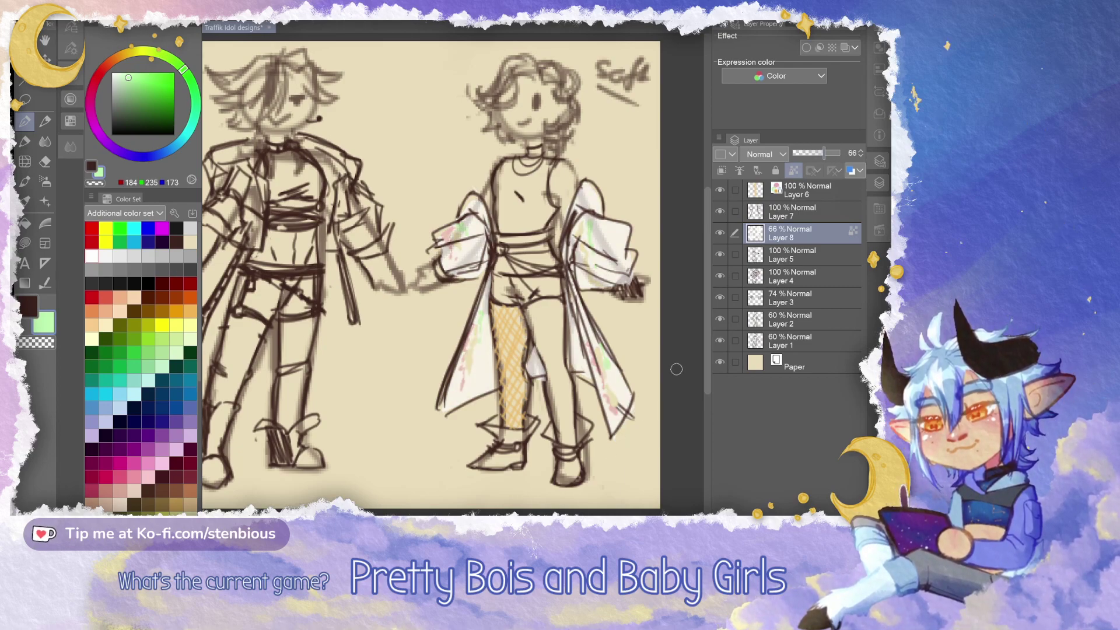
mouse_move(676, 369)
mouse_down()
mouse_move(641, 378)
mouse_move(660, 372)
mouse_up()
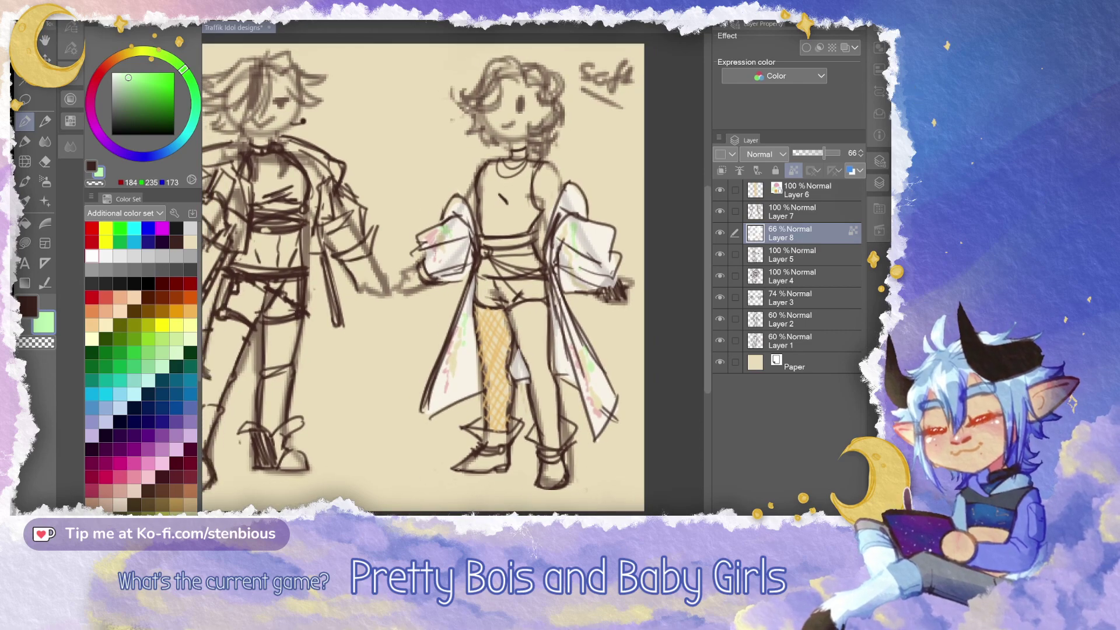
On Layer 5, erase the small chest mark and draw a dark brown heart-shaped cutout on the Soft figure's upper chest
click(45, 121)
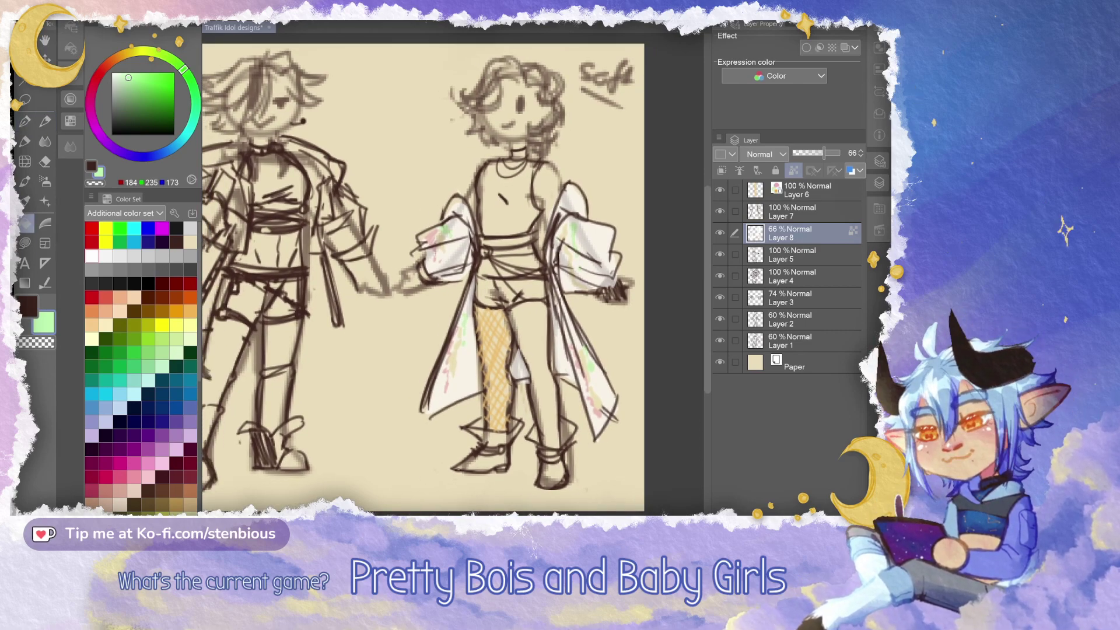
click(28, 306)
click(60, 118)
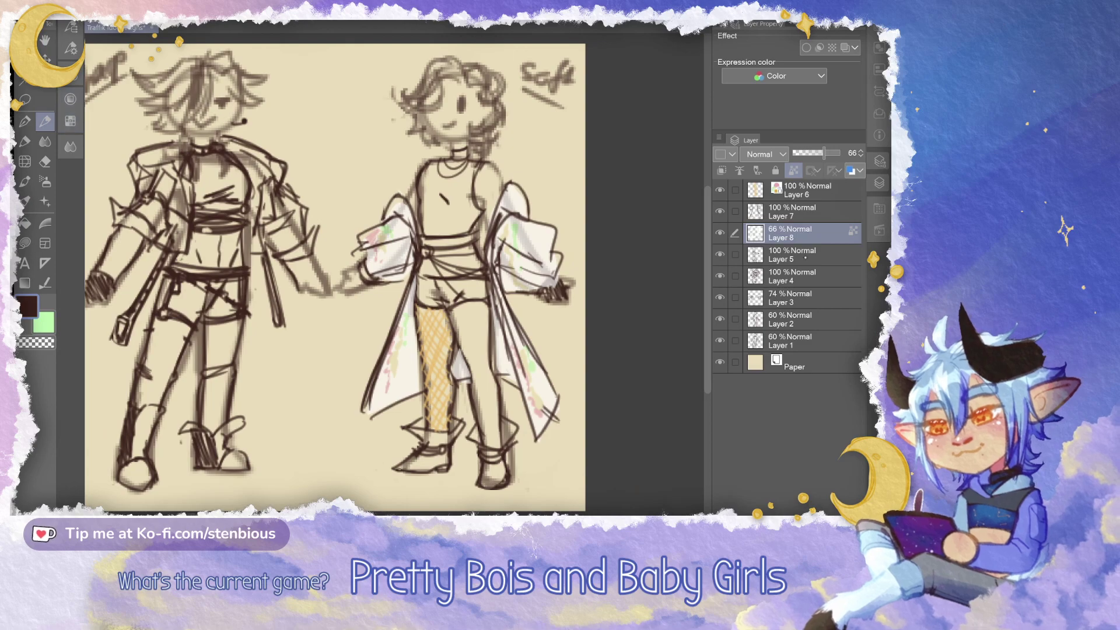
click(802, 255)
scroll(408, 262, up, 1)
scroll(525, 259, up, 1)
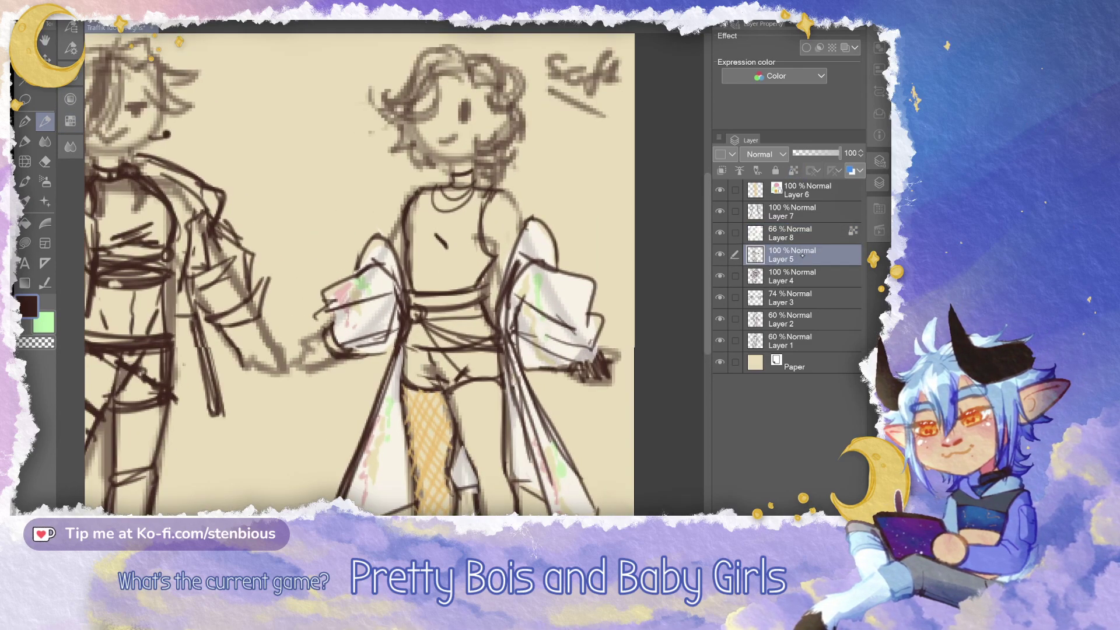
click(720, 255)
click(719, 255)
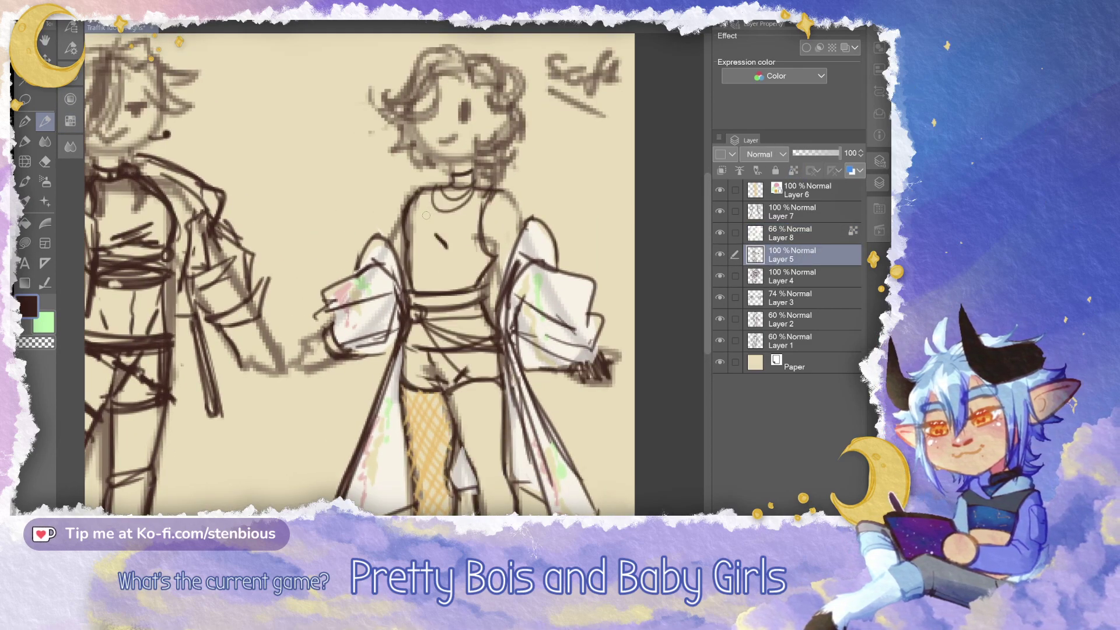
drag(436, 232, 446, 245)
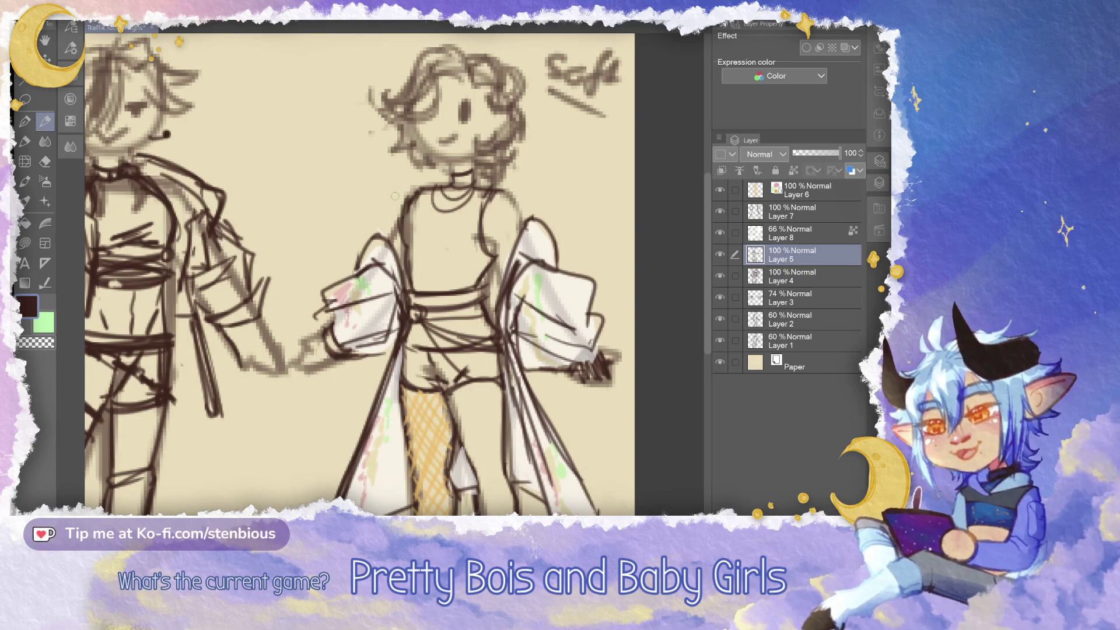
mouse_move(442, 205)
mouse_down()
mouse_move(430, 229)
mouse_move(467, 204)
mouse_move(465, 226)
mouse_move(435, 240)
mouse_up()
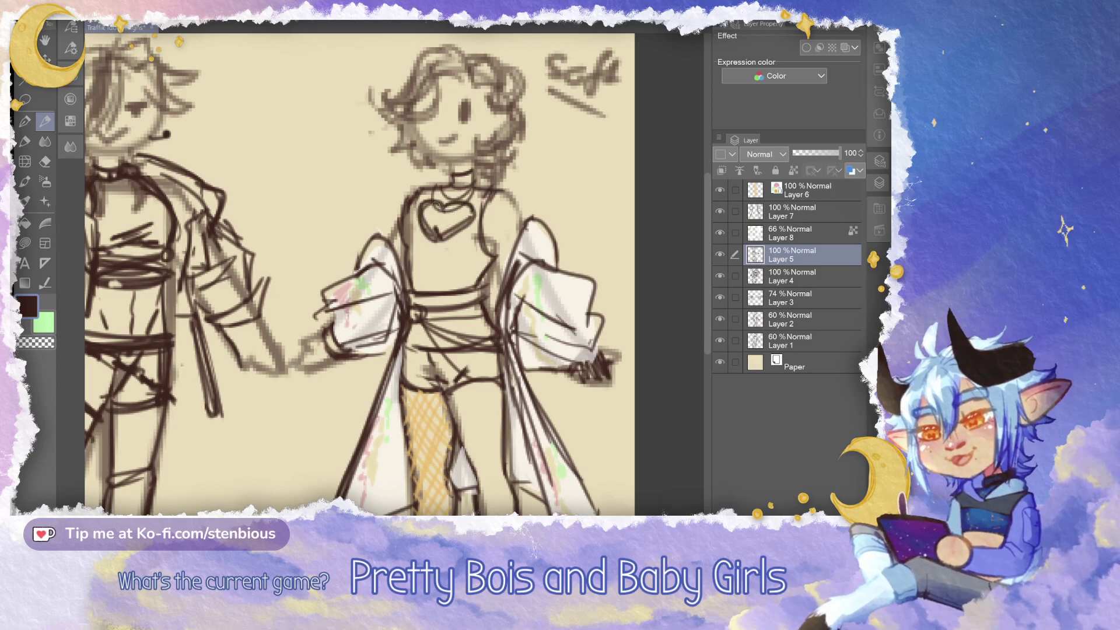
On Layer 6, draw gold straps running from the Soft figure's left shoulder across the chest to the right underarm
scroll(583, 205, down, 3)
mouse_move(559, 222)
mouse_down()
mouse_move(495, 232)
mouse_move(425, 265)
mouse_up()
scroll(560, 233, up, 4)
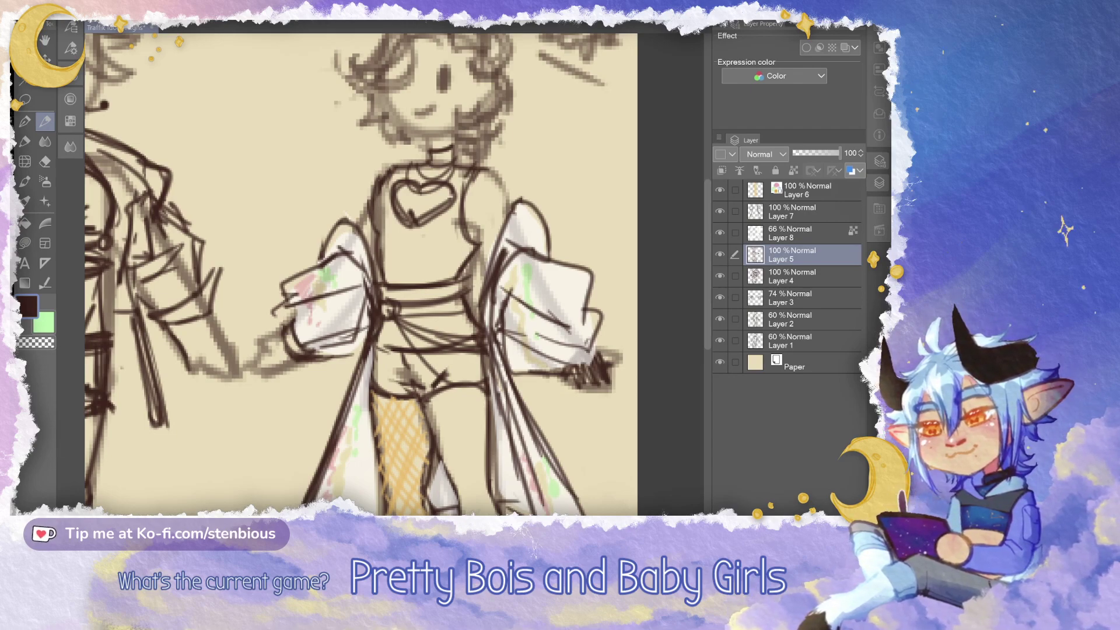
click(808, 190)
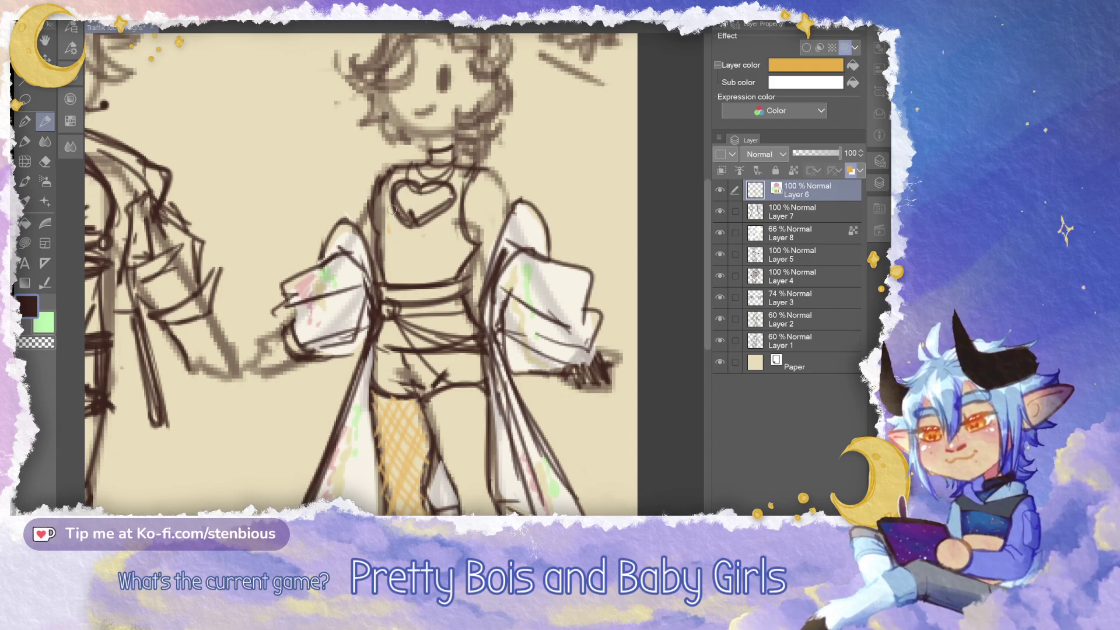
mouse_move(381, 177)
mouse_down()
mouse_move(387, 211)
mouse_move(366, 231)
mouse_move(475, 256)
mouse_up()
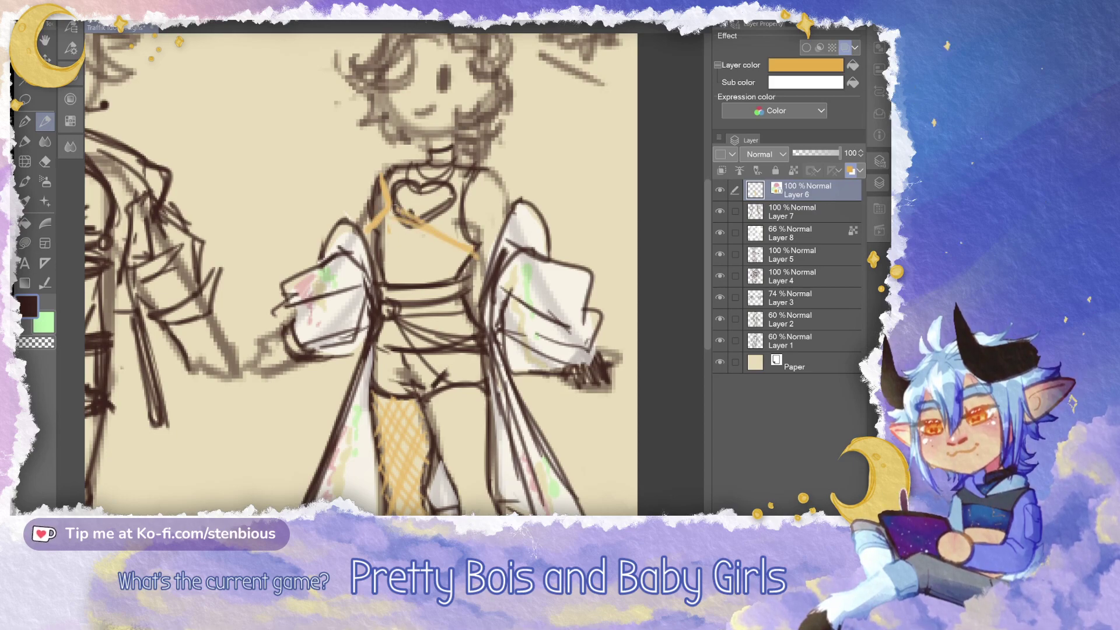
drag(385, 222, 379, 231)
mouse_move(382, 174)
mouse_down()
mouse_move(390, 204)
mouse_move(370, 238)
mouse_move(426, 222)
mouse_move(478, 254)
mouse_up()
drag(397, 219, 468, 259)
key(ctrl+z)
key(ctrl+z)
drag(390, 219, 475, 258)
drag(416, 233, 470, 258)
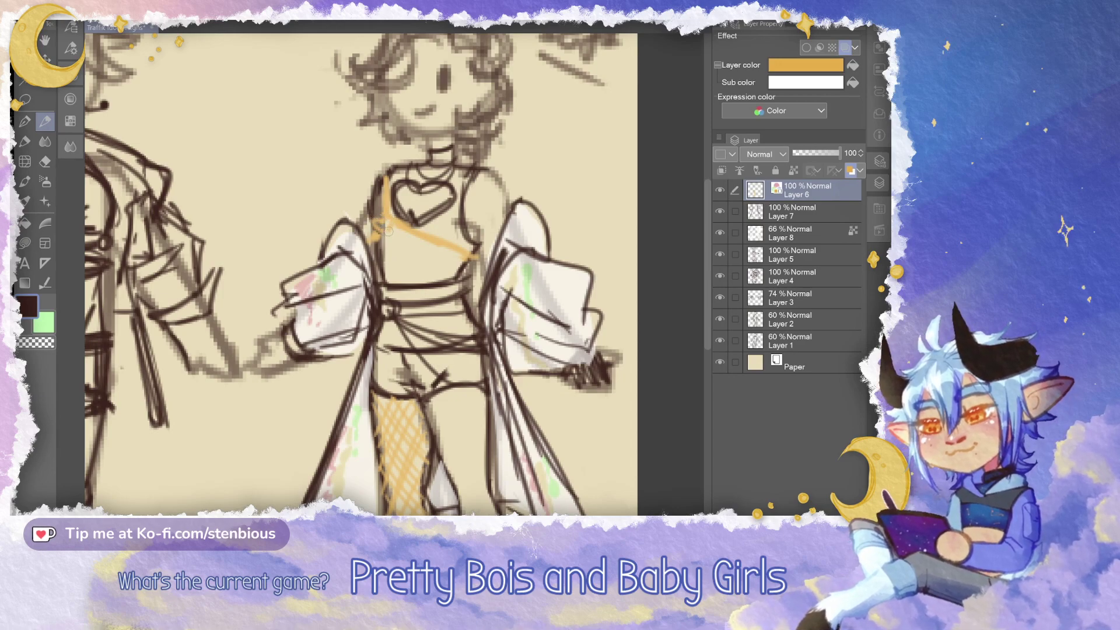
Add gold trim from the strap up to the neckline, and drape gold cords around the Soft figure's waist and hips
drag(382, 218, 398, 169)
key(ctrl+z)
mouse_move(383, 218)
mouse_down()
mouse_move(396, 169)
mouse_move(445, 186)
mouse_move(453, 162)
mouse_move(449, 162)
mouse_up()
scroll(450, 151, down, 3)
mouse_move(385, 178)
mouse_down()
mouse_move(391, 188)
mouse_move(383, 179)
mouse_move(468, 186)
mouse_move(414, 208)
mouse_move(477, 228)
mouse_move(384, 185)
mouse_move(362, 245)
mouse_up()
drag(396, 350, 383, 302)
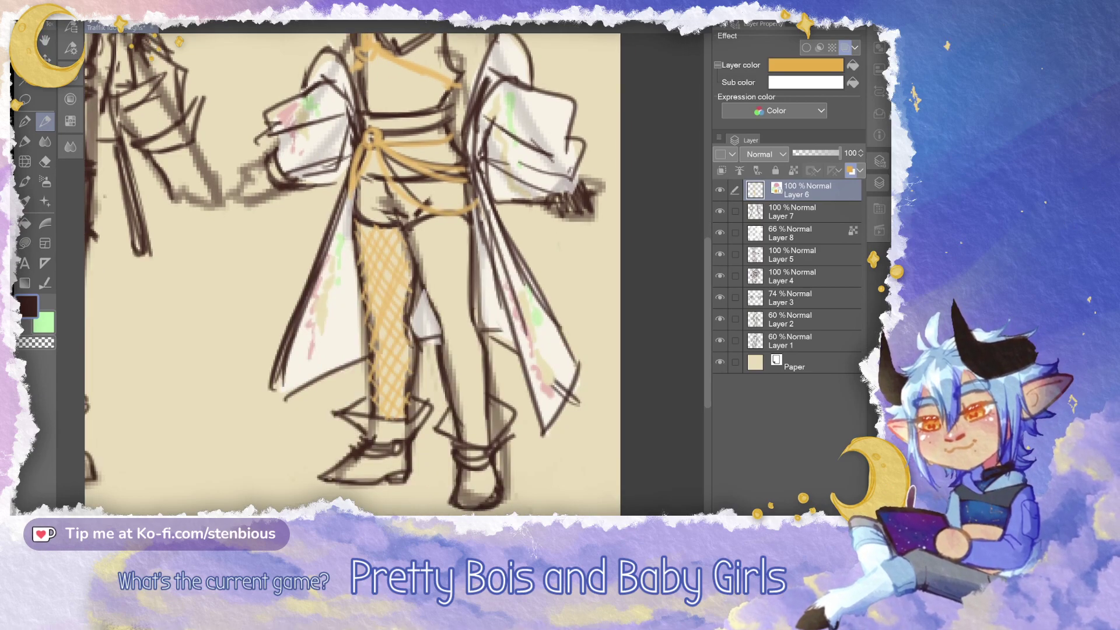
Draw gold bands around the ankles of both of the Soft figure's boots
mouse_move(395, 446)
mouse_down()
mouse_move(365, 442)
mouse_move(395, 449)
mouse_up()
mouse_move(461, 455)
mouse_down()
mouse_move(493, 452)
mouse_move(487, 463)
mouse_up()
mouse_move(577, 205)
mouse_down()
mouse_move(629, 297)
mouse_move(611, 315)
mouse_move(622, 297)
mouse_move(605, 305)
mouse_move(620, 303)
mouse_up()
scroll(608, 288, down, 5)
scroll(612, 315, up, 1)
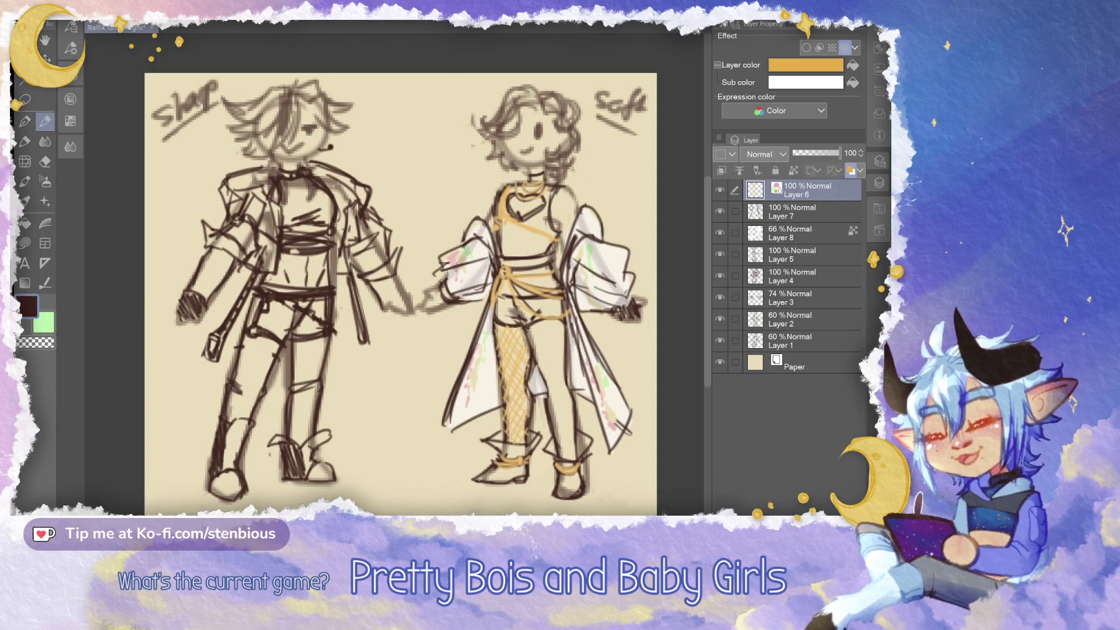
On Layer 8, paint pale lavender streaks among the other colours on the coat's sleeves and tails
click(802, 233)
click(71, 121)
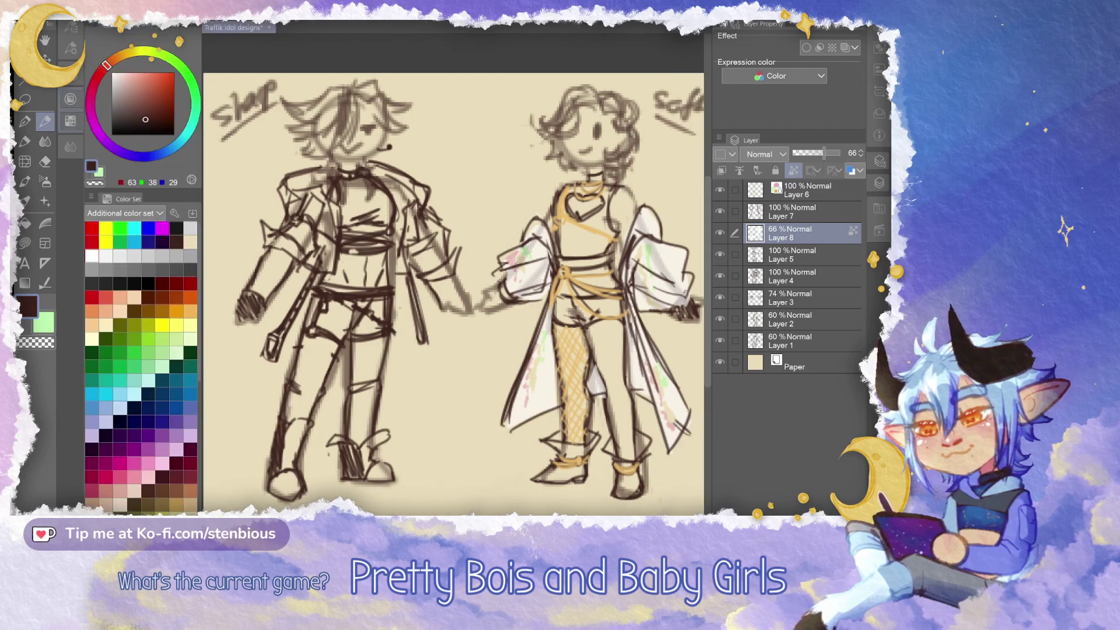
click(132, 156)
click(125, 83)
click(130, 77)
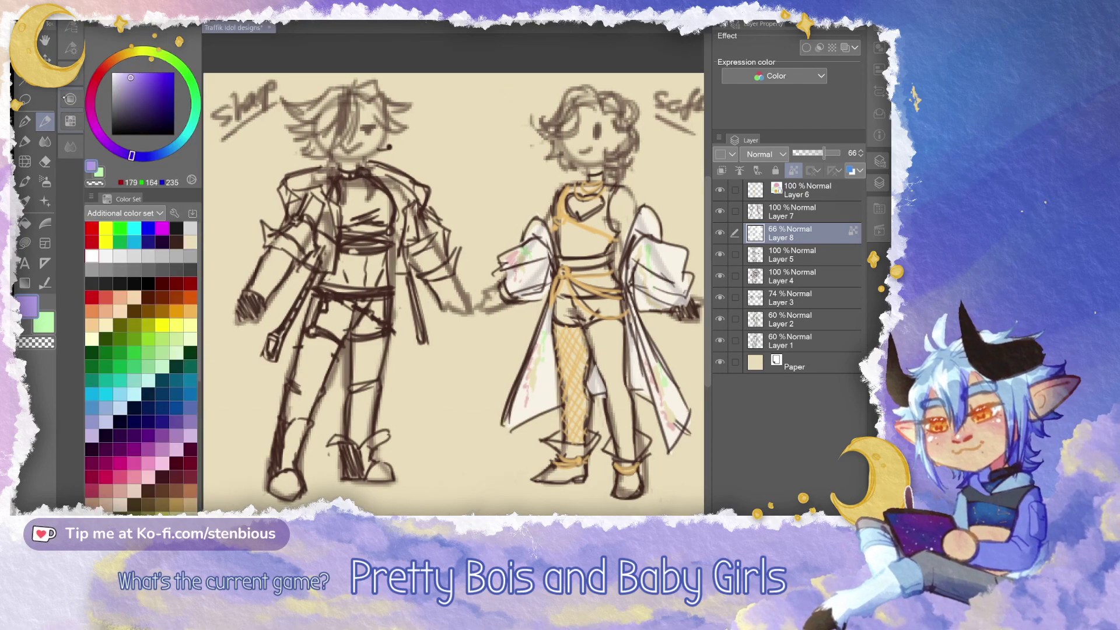
click(25, 121)
drag(523, 248, 530, 265)
drag(544, 346, 545, 360)
drag(652, 360, 662, 385)
drag(645, 241, 652, 265)
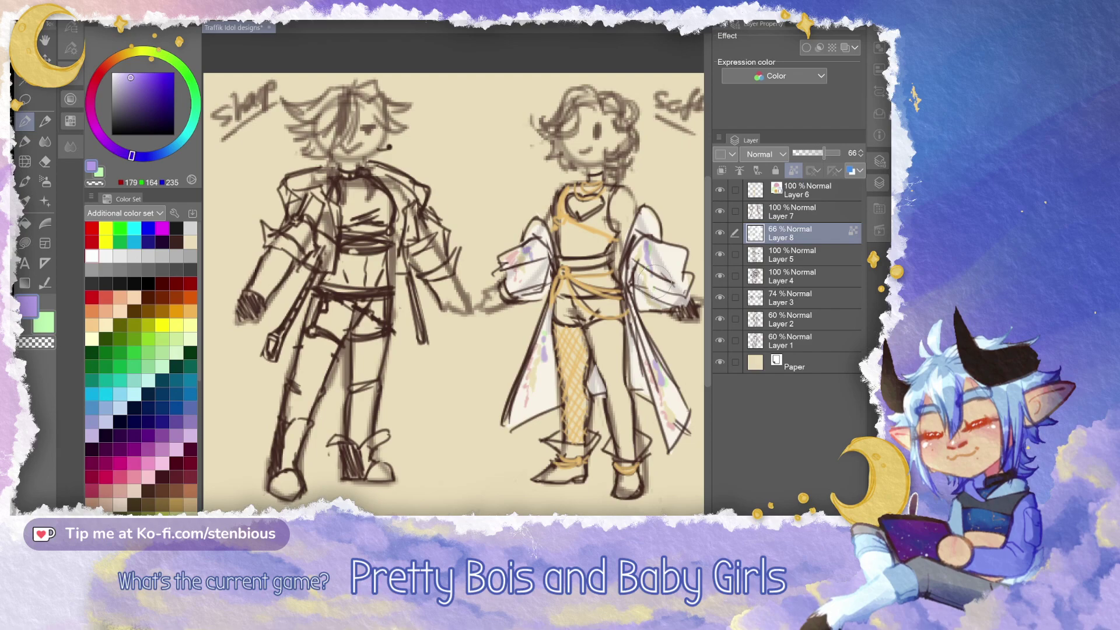
drag(654, 281, 637, 285)
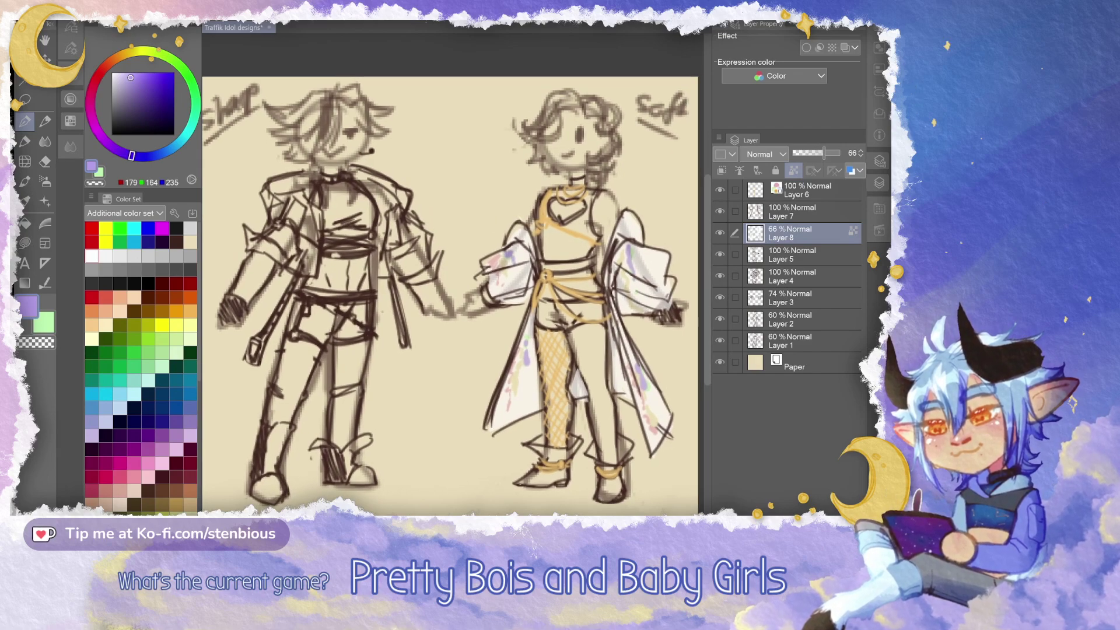
Switch back to dark brown on Layer 5 and mark a short vertical line on the Soft figure's midriff
click(176, 228)
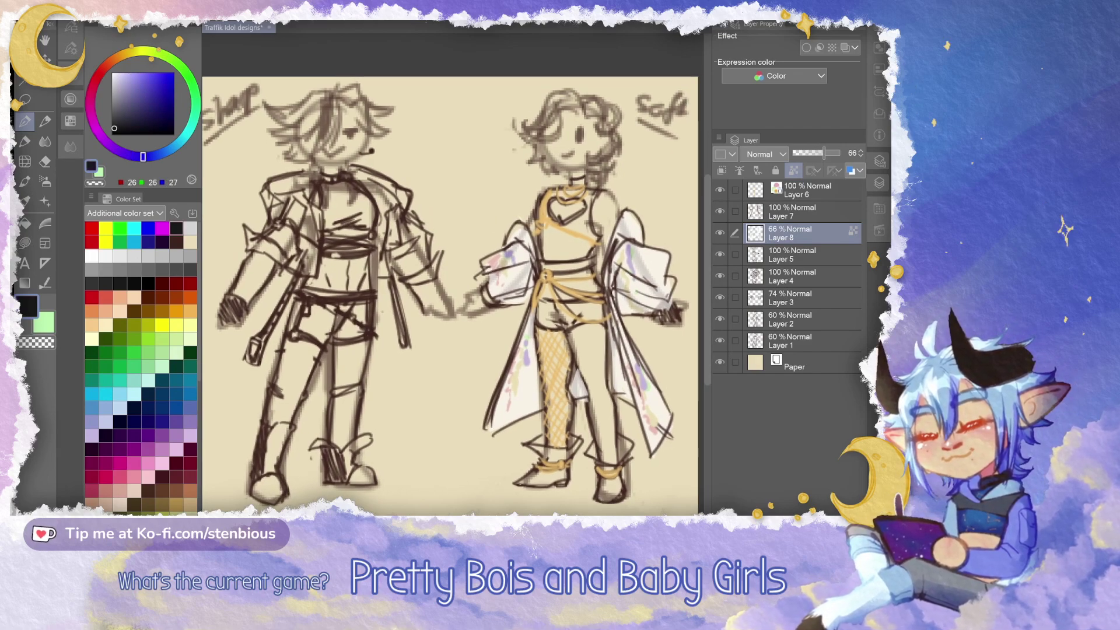
click(176, 242)
click(45, 122)
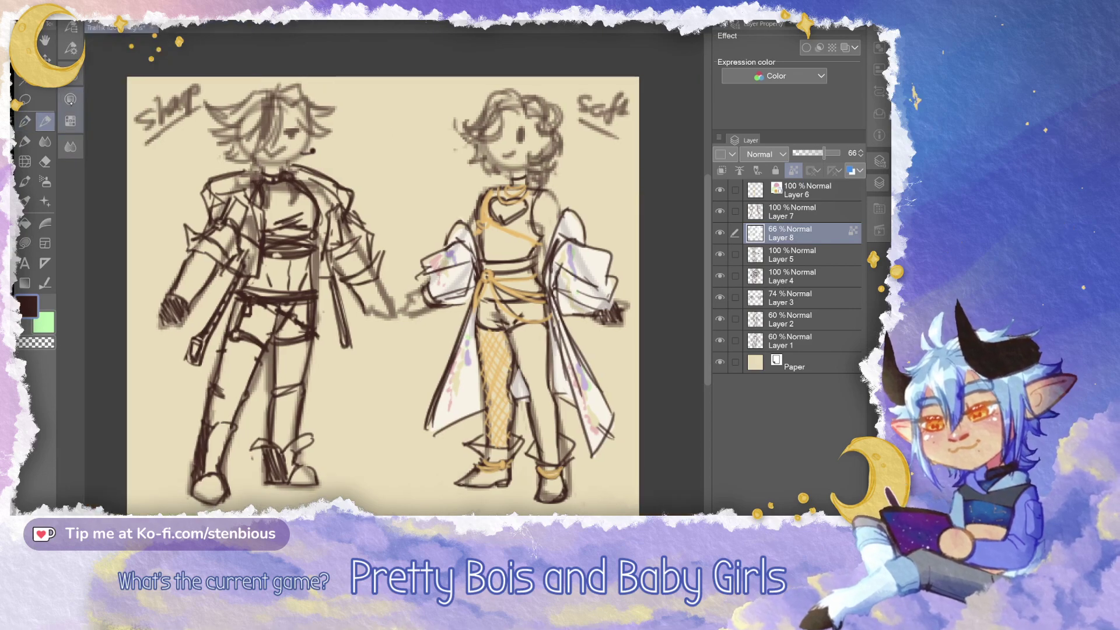
click(800, 251)
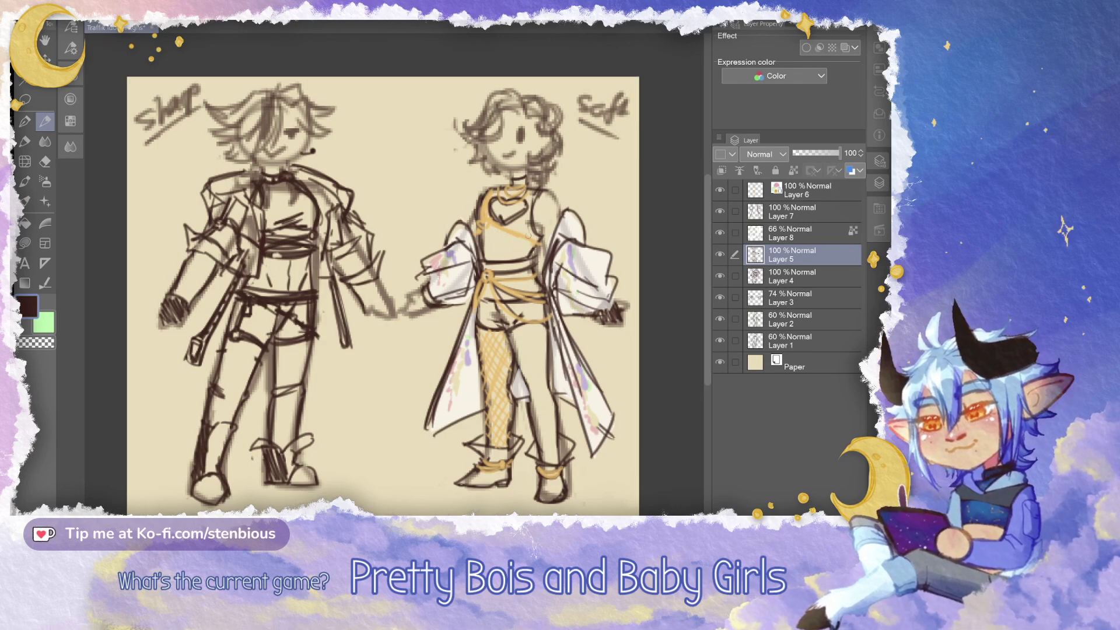
drag(496, 239, 495, 266)
key(ctrl+z)
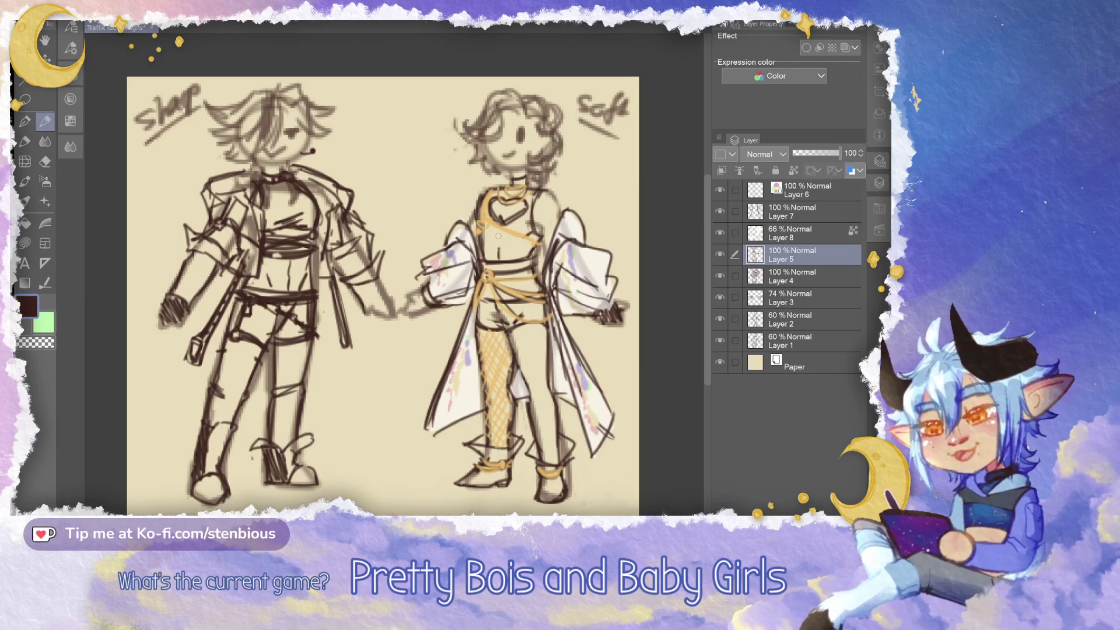
Draw small arrows pointing at the Sharp figure's right boot and at the jacket collar beside the neck
drag(361, 437, 323, 421)
mouse_move(331, 436)
mouse_down()
mouse_move(323, 421)
mouse_move(341, 417)
mouse_up()
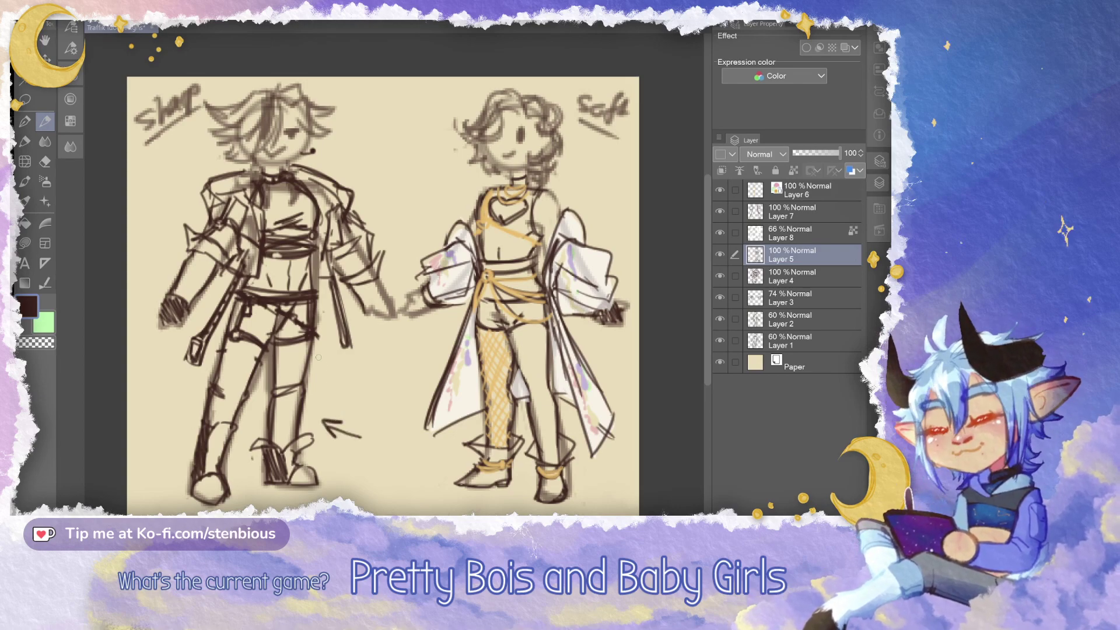
drag(337, 148, 318, 176)
drag(338, 164, 320, 178)
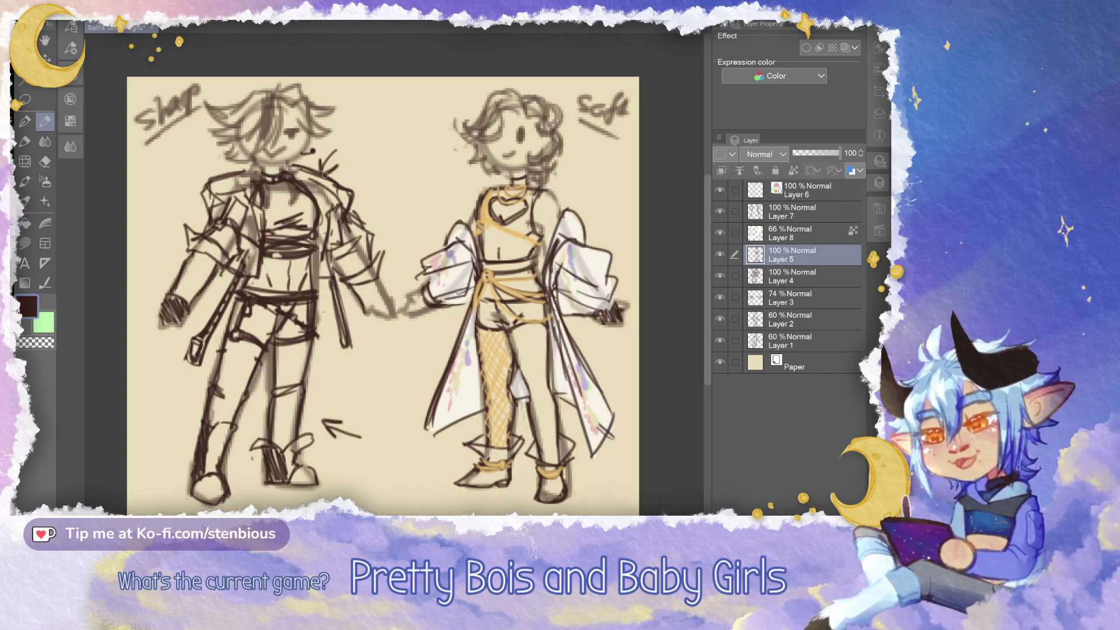
Undo the annotation arrows and the curved mark drawn beside the Sharp figure's collar and boot
drag(342, 138, 361, 136)
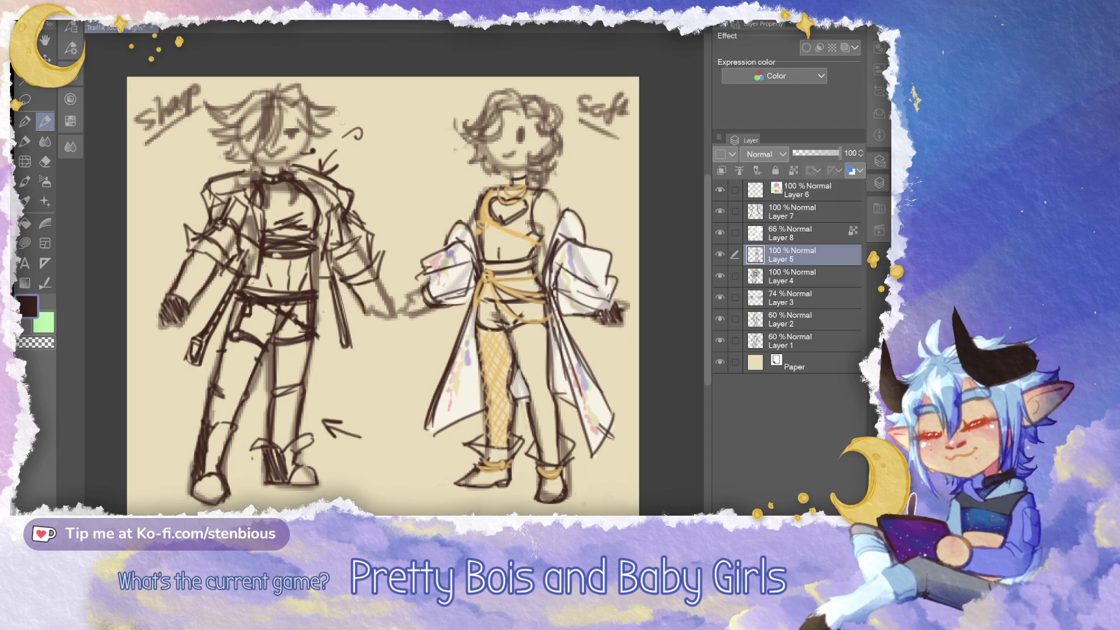
key(ctrl+z)
key(ctrl+z)
key(ctrl+z)
key(ctrl+z)
key(ctrl+z)
key(ctrl+z)
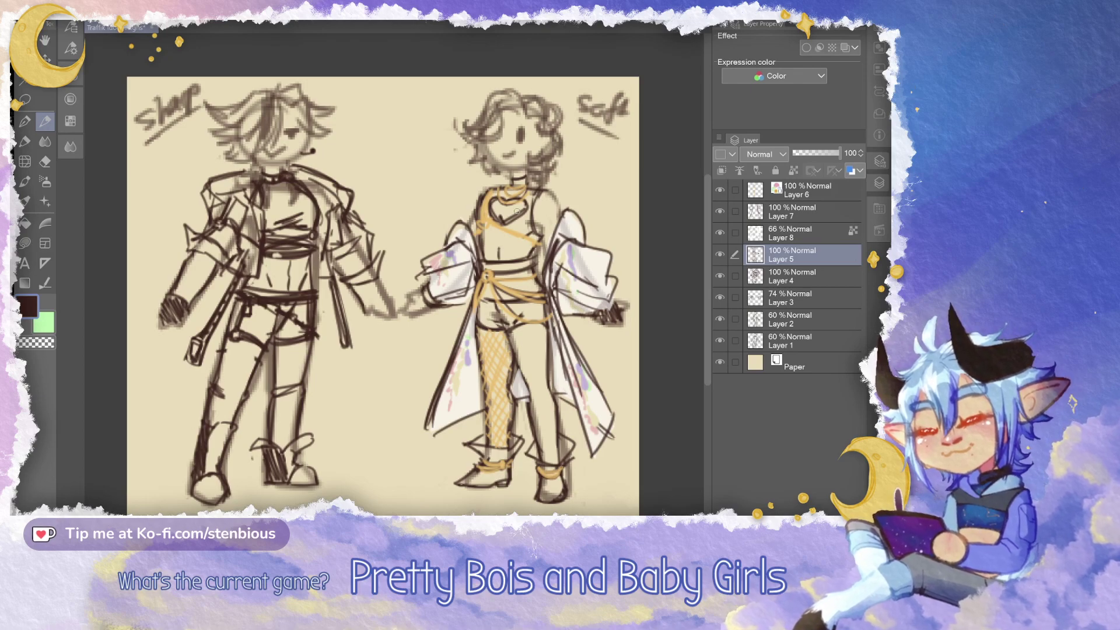
Add a small dark earring at the Soft figure's ear on Layer 5
mouse_move(516, 211)
mouse_down()
mouse_move(541, 214)
mouse_move(534, 209)
mouse_up()
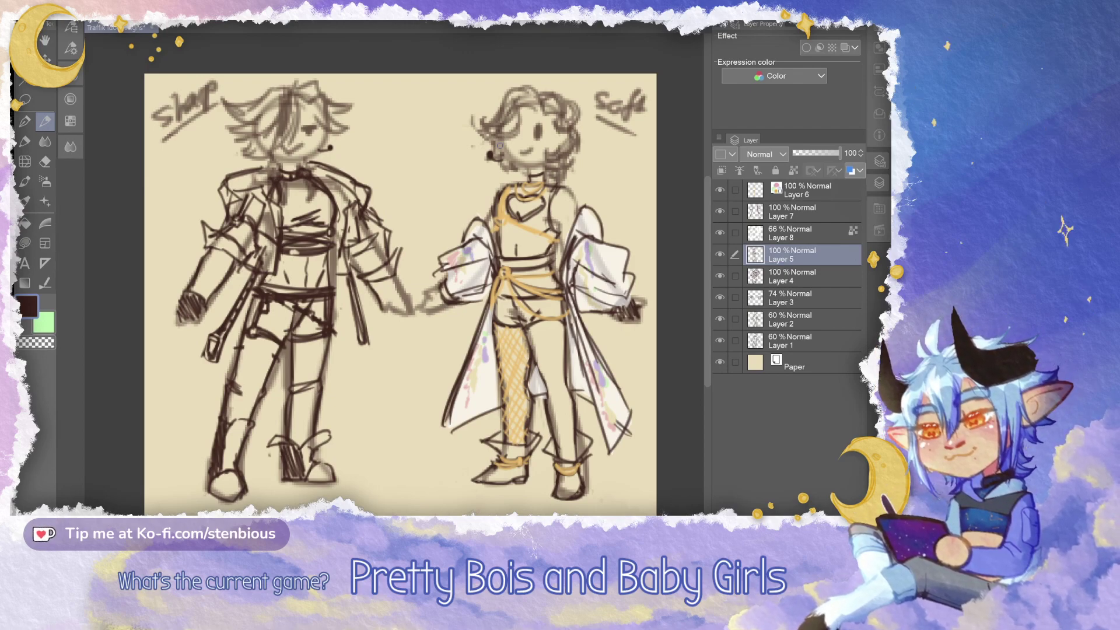
click(879, 182)
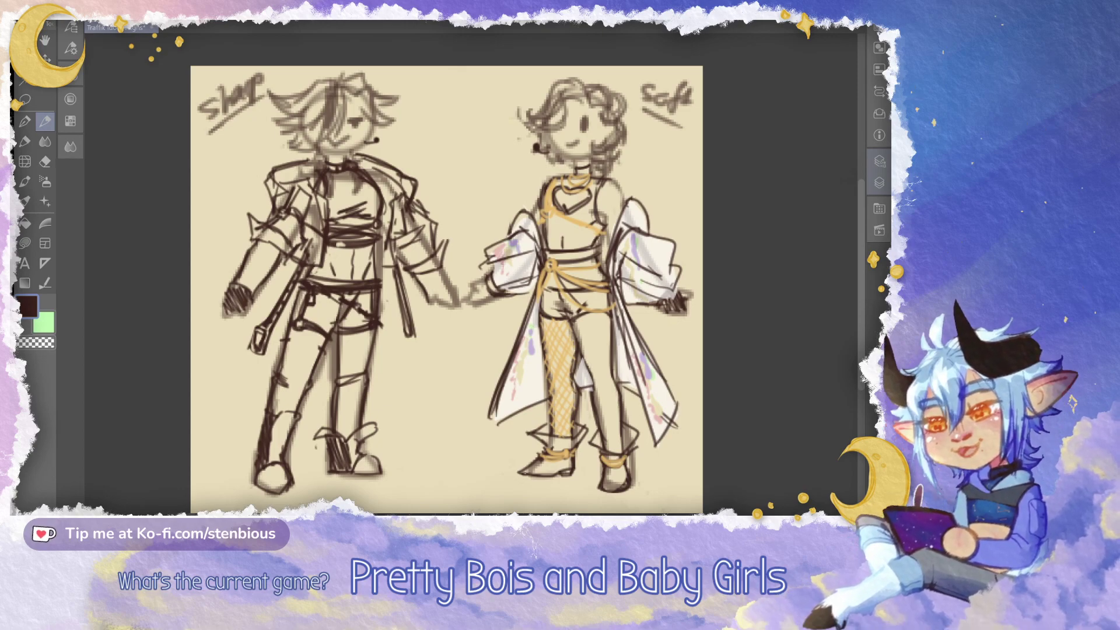
Create a new layer above Layer 4 and draw a heart-shaped eyepatch with a diagonal strap across the Sharp figure's face
drag(366, 170, 426, 255)
scroll(426, 255, up, 4)
click(879, 182)
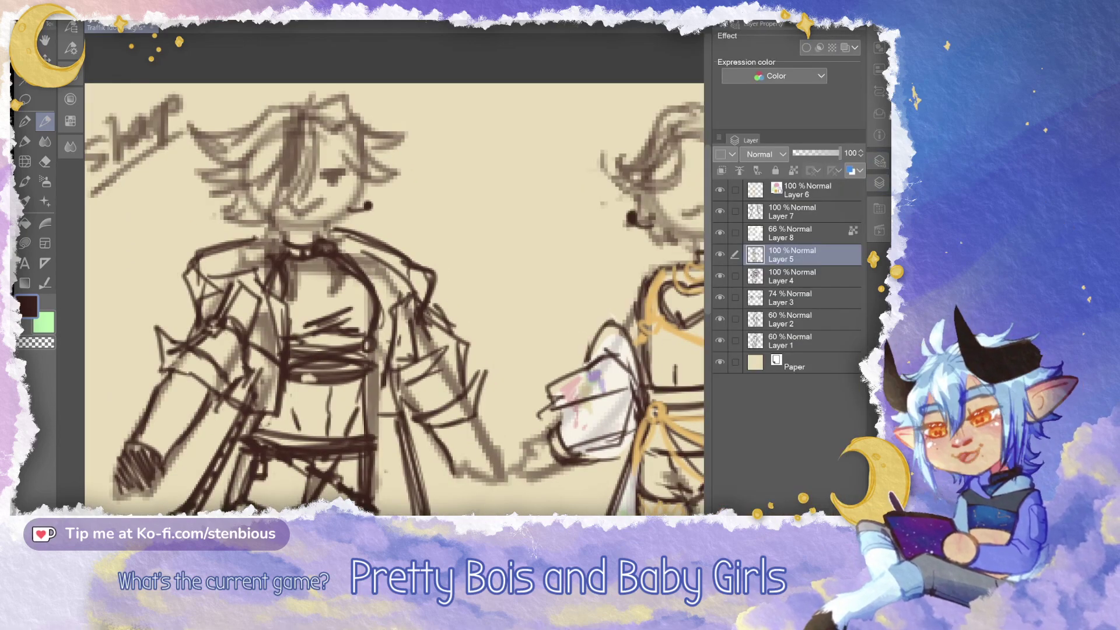
key(ctrl+shift+n)
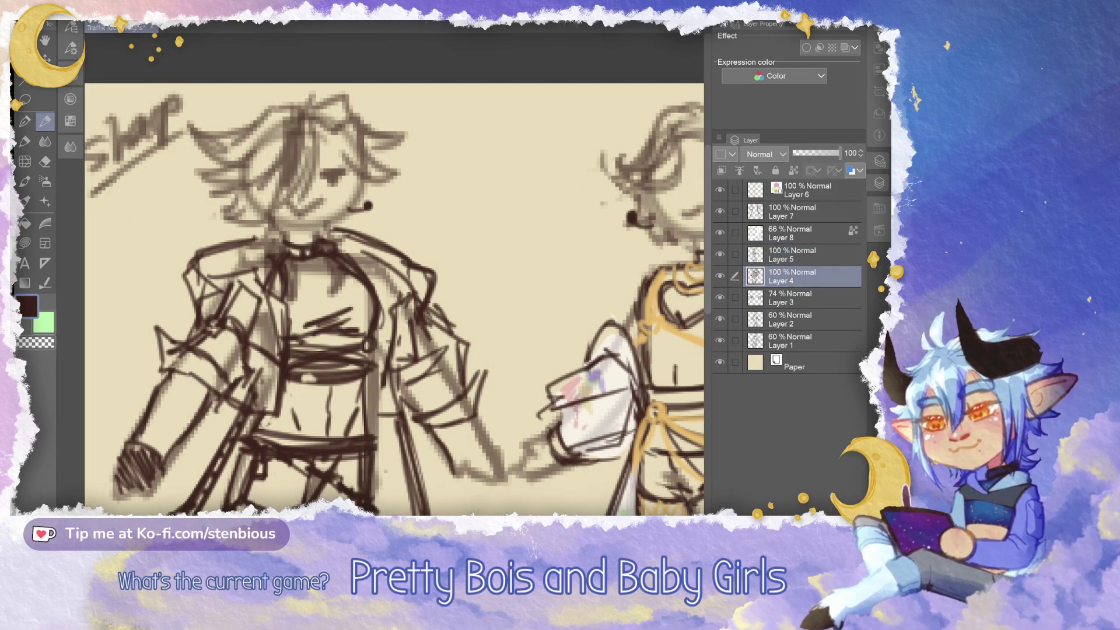
mouse_move(284, 170)
mouse_down()
mouse_move(285, 187)
mouse_move(352, 146)
mouse_move(256, 205)
mouse_up()
mouse_move(484, 359)
mouse_down()
mouse_move(501, 281)
mouse_move(419, 268)
mouse_up()
scroll(501, 280, down, 2)
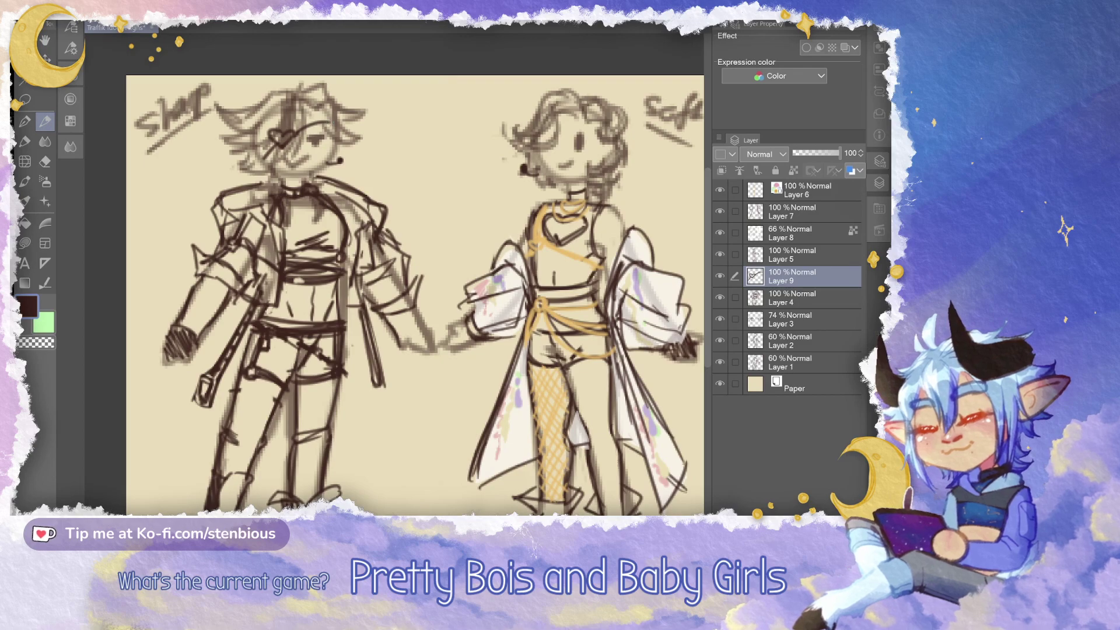
scroll(415, 291, down, 3)
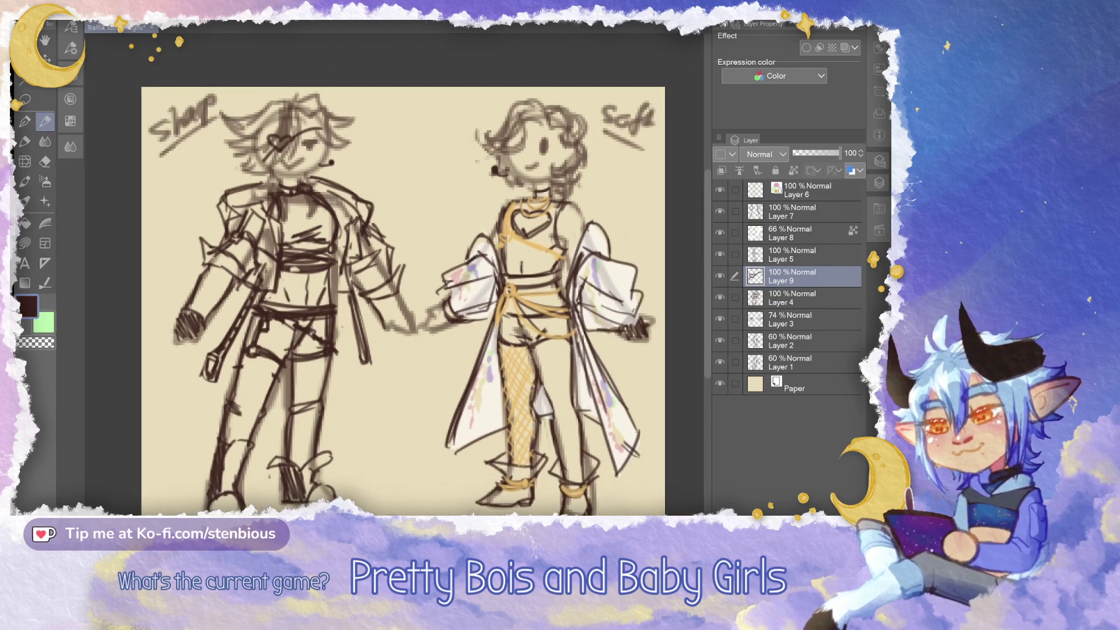
drag(300, 214, 282, 232)
mouse_move(304, 209)
mouse_down()
mouse_move(291, 246)
mouse_move(308, 237)
mouse_move(307, 197)
mouse_move(309, 233)
mouse_move(294, 209)
mouse_up()
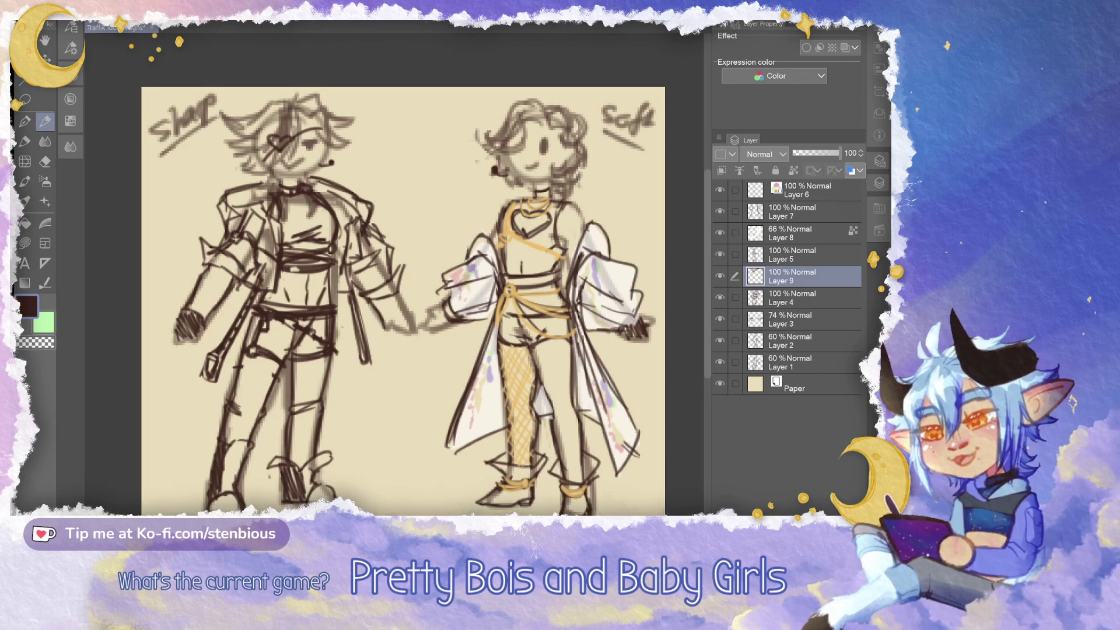
On Layer 7, redraw the hems of both of the Soft figure's coat tails as rounded curves
click(802, 212)
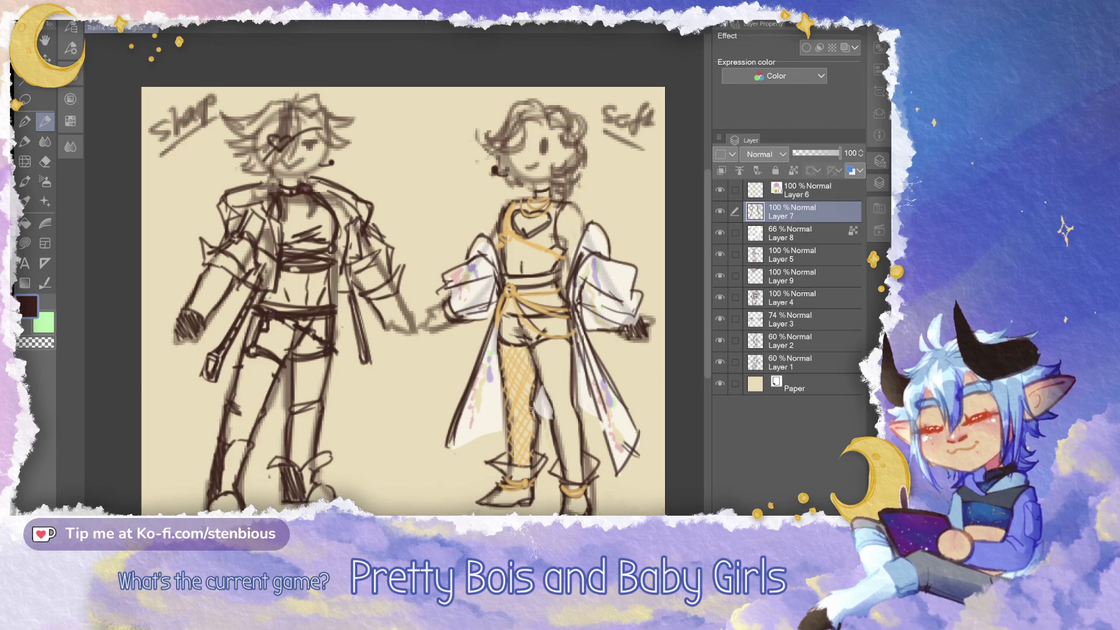
mouse_move(451, 446)
mouse_down()
mouse_move(466, 458)
mouse_move(565, 431)
mouse_up()
key(ctrl+z)
mouse_move(590, 432)
mouse_down()
mouse_move(617, 426)
mouse_move(637, 457)
mouse_move(620, 472)
mouse_move(601, 422)
mouse_move(626, 446)
mouse_move(634, 433)
mouse_move(618, 440)
mouse_move(624, 461)
mouse_up()
mouse_move(599, 413)
mouse_down()
mouse_move(614, 452)
mouse_move(641, 430)
mouse_move(620, 444)
mouse_up()
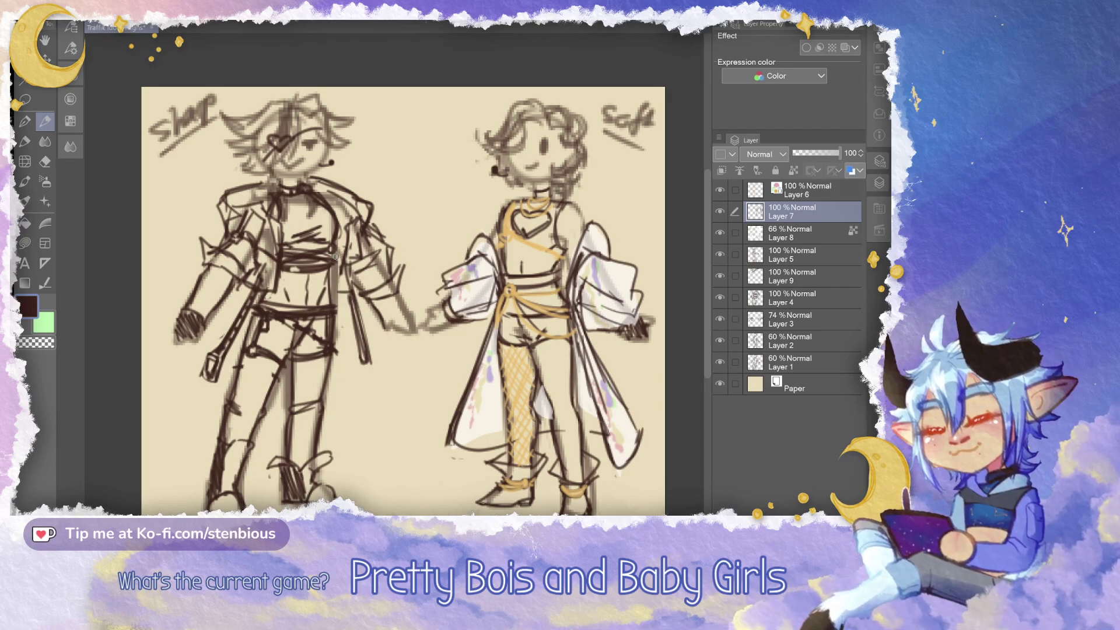
drag(335, 256, 328, 220)
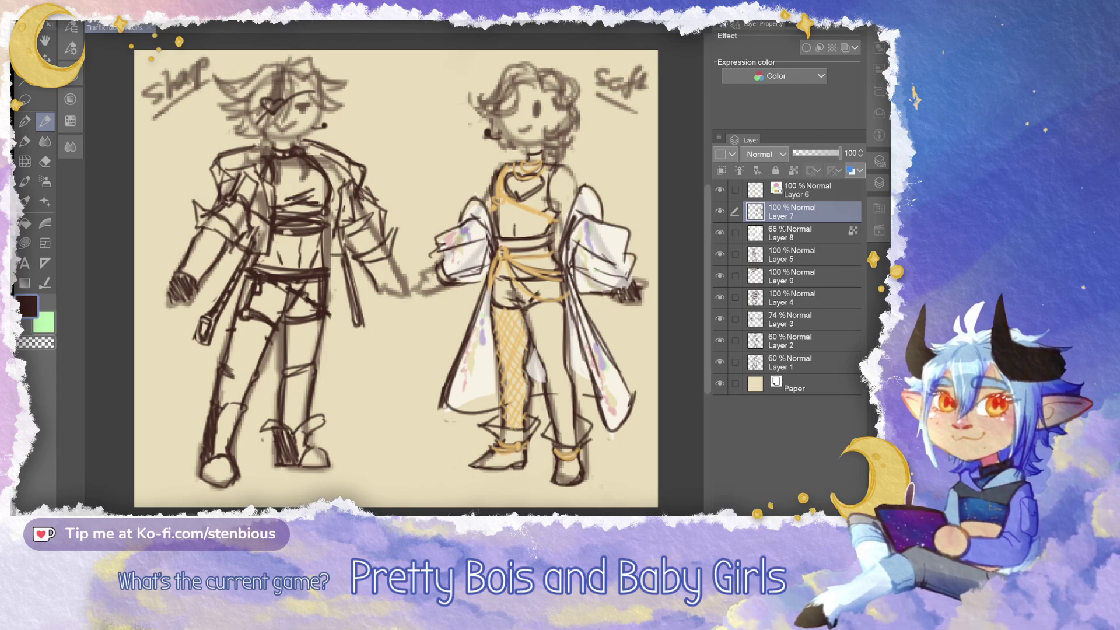
mouse_move(396, 280)
mouse_down()
mouse_move(380, 287)
mouse_move(395, 289)
mouse_up()
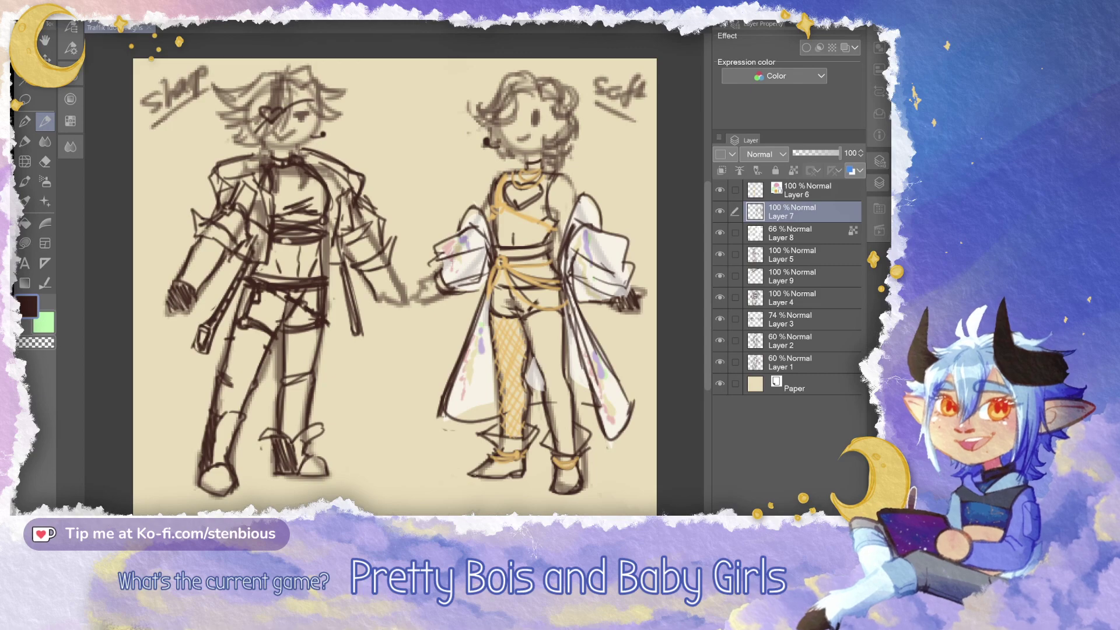
drag(370, 183, 360, 181)
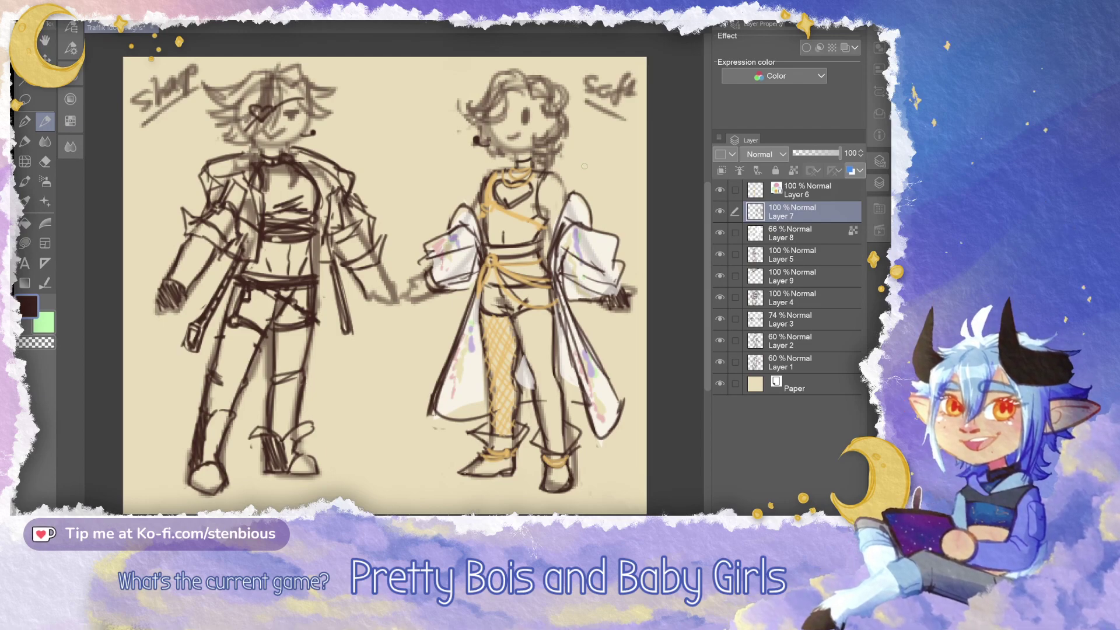
mouse_move(584, 166)
mouse_down()
mouse_move(560, 158)
mouse_move(568, 164)
mouse_up()
scroll(536, 286, down, 2)
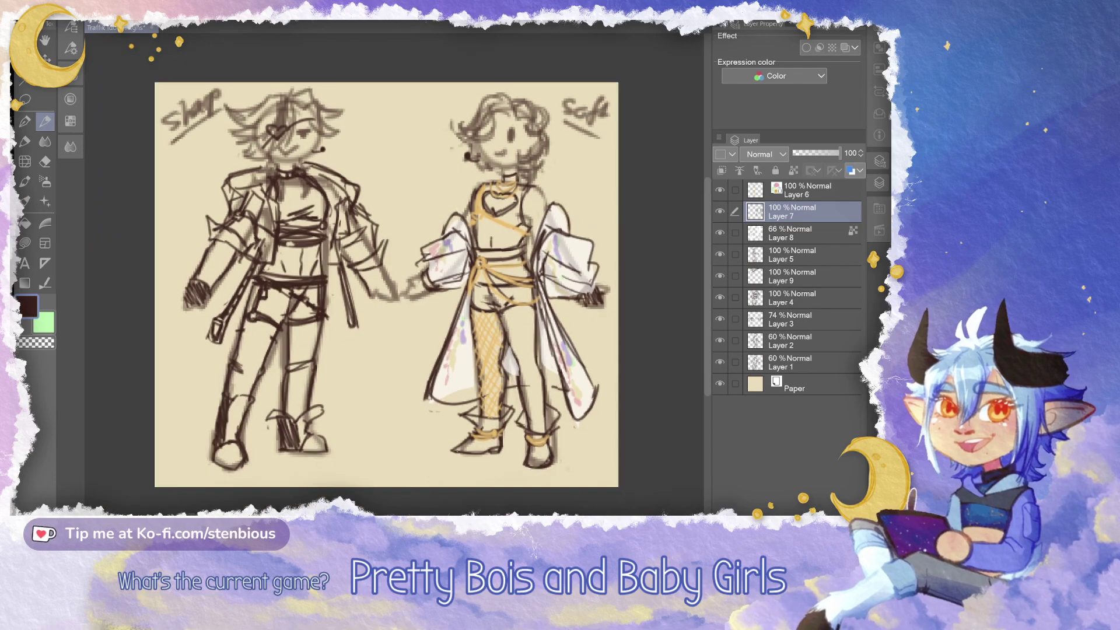
drag(393, 282, 392, 281)
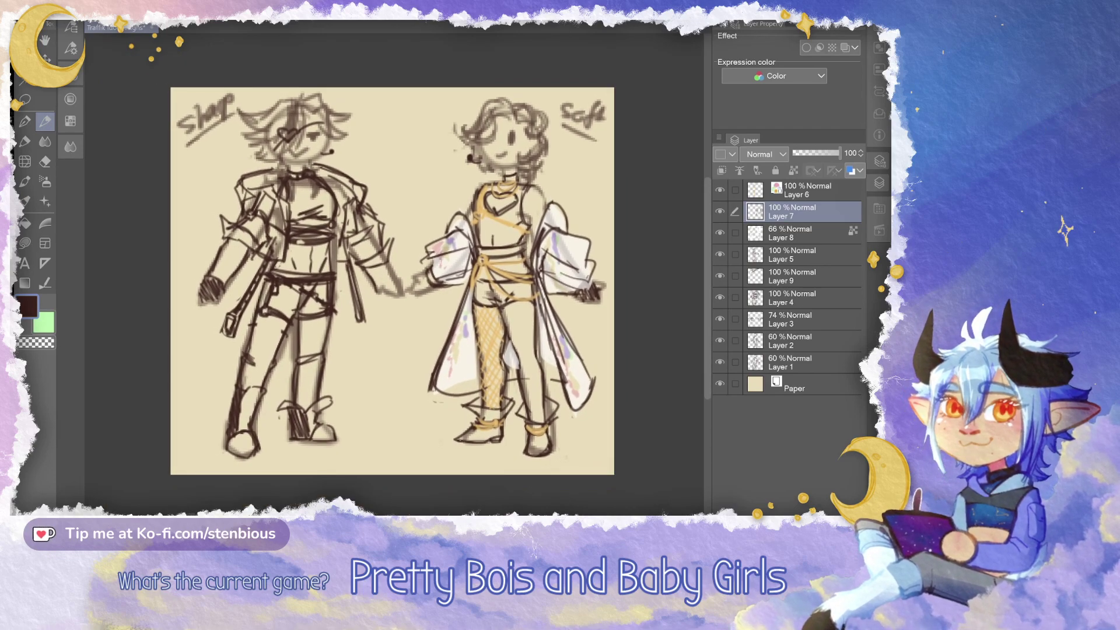